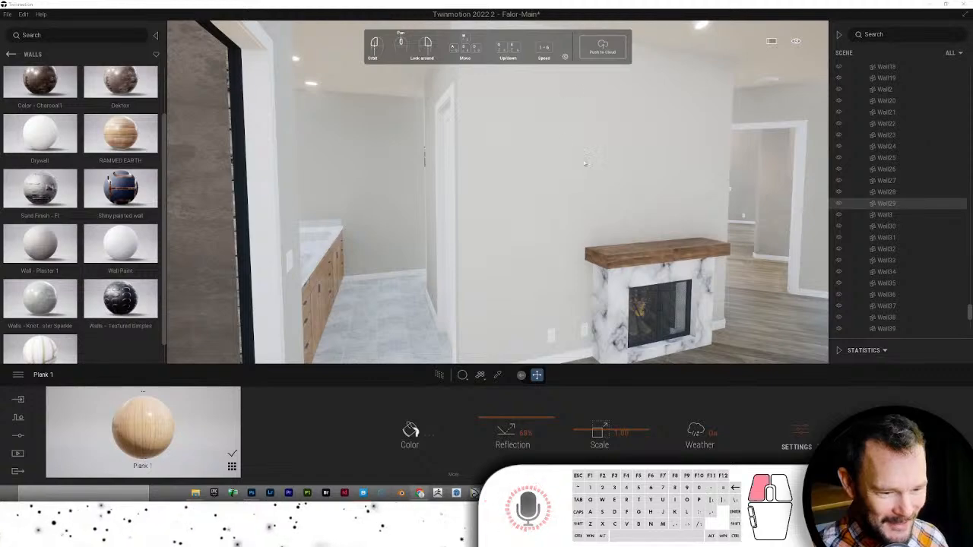
# - Zoom out to an exterior view of the house, rock and skyline, then switch to the Photoshop wood floor document
pyautogui.scroll(-10, 584, 165)
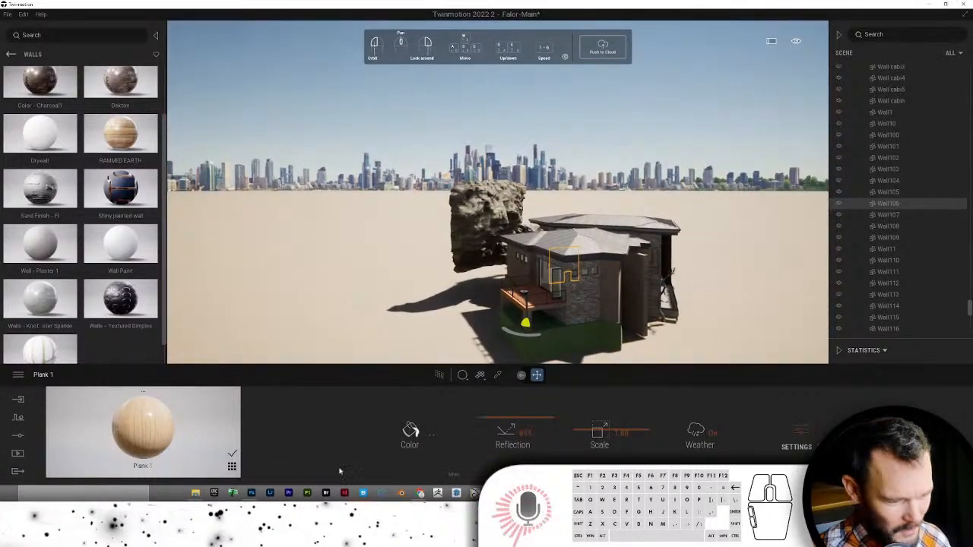
pyautogui.click(253, 493)
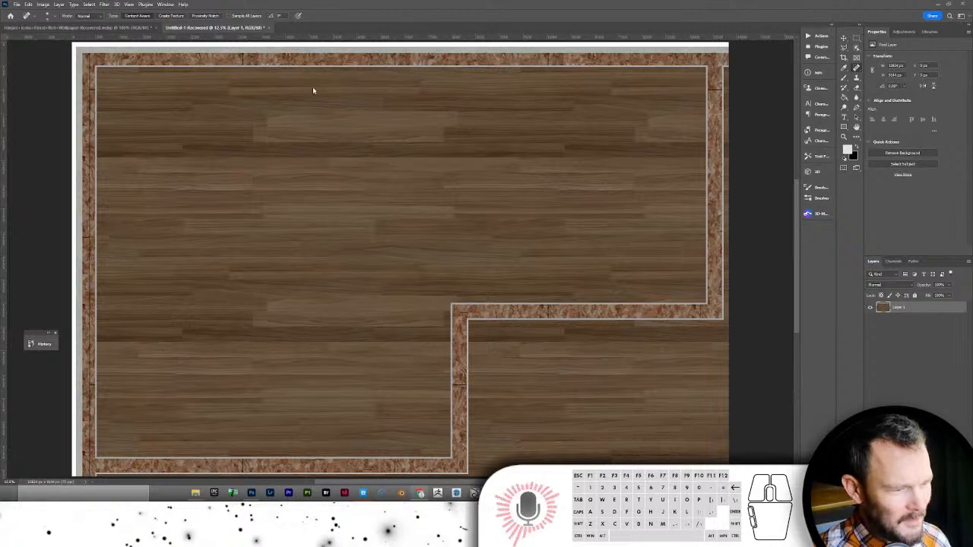
# - Open the 3D Mapper panel and type 'sierry' into its Search Location box
pyautogui.click(815, 213)
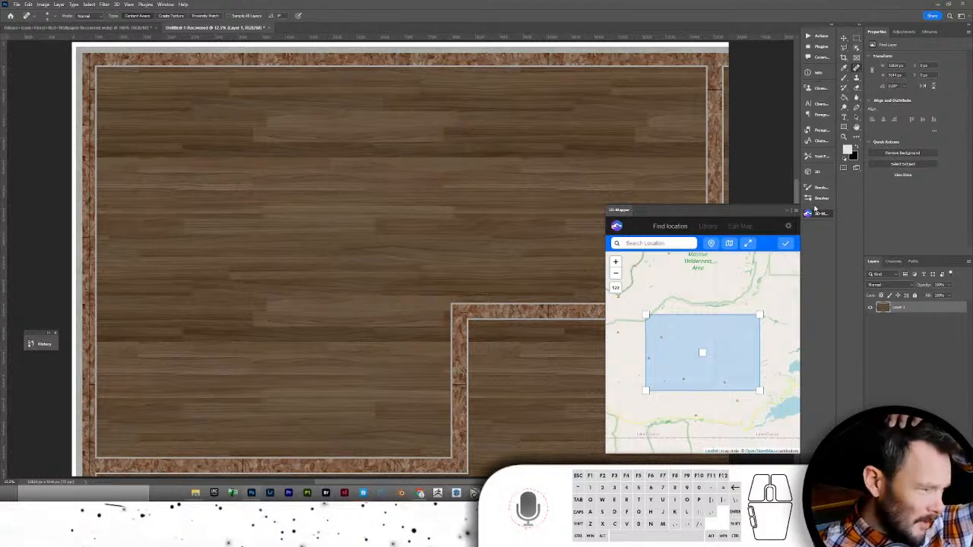
pyautogui.click(669, 243)
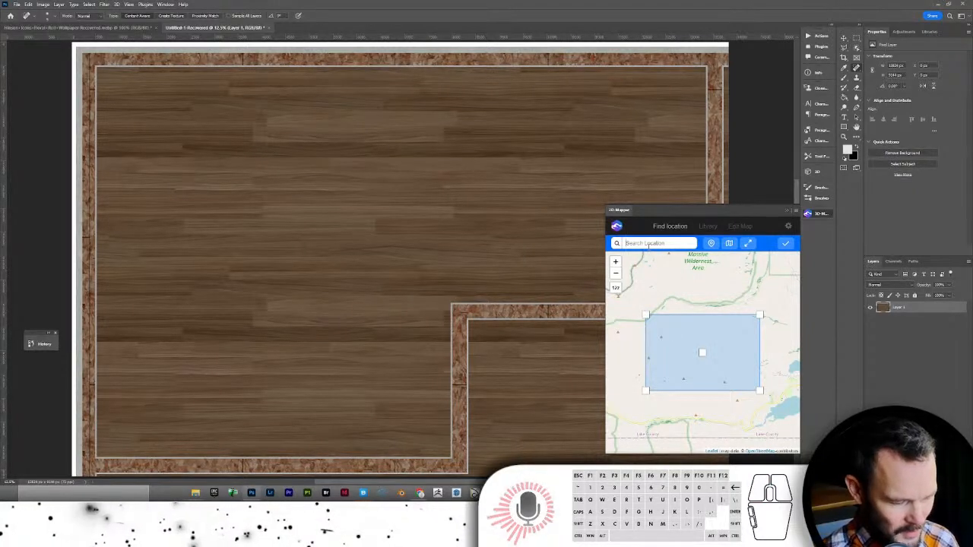
pyautogui.write('sierry')
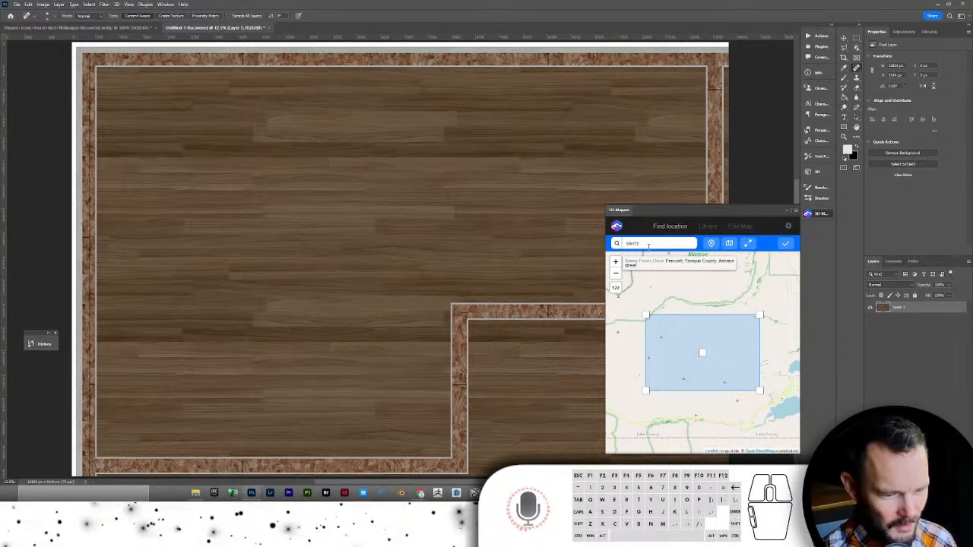
# - Pick the Sierry Peaks Drive suggestion and centre the selection rectangle over the neighbourhood streets
pyautogui.click(657, 260)
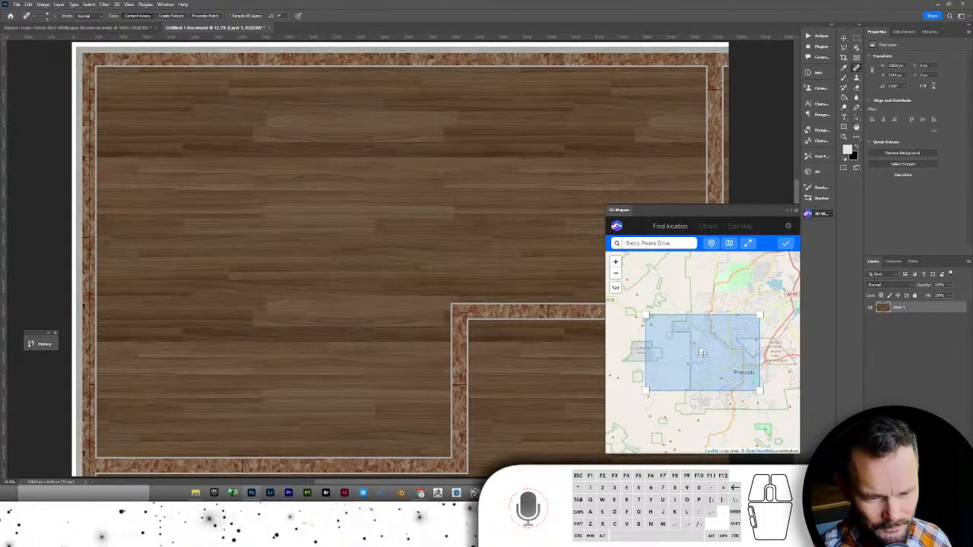
pyautogui.scroll(2, 703, 353)
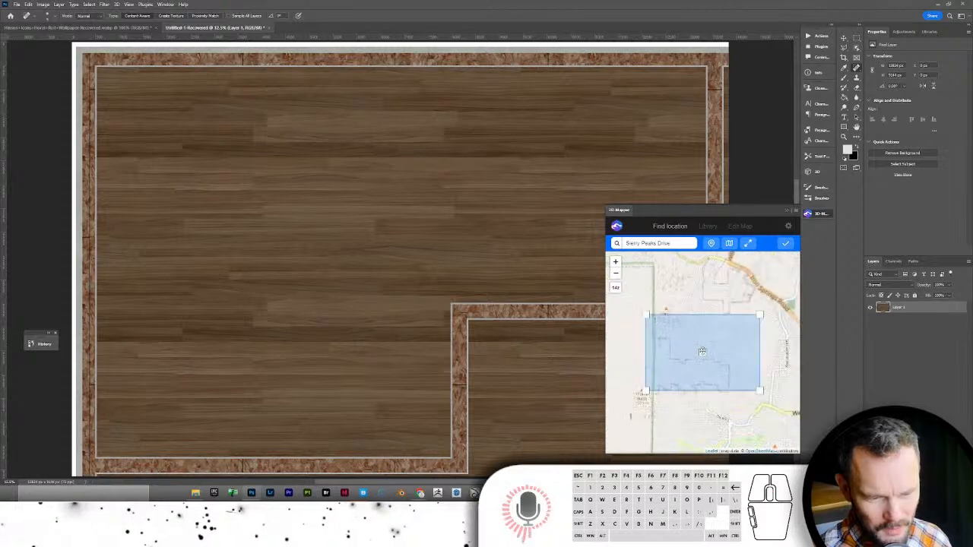
pyautogui.scroll(2, 704, 351)
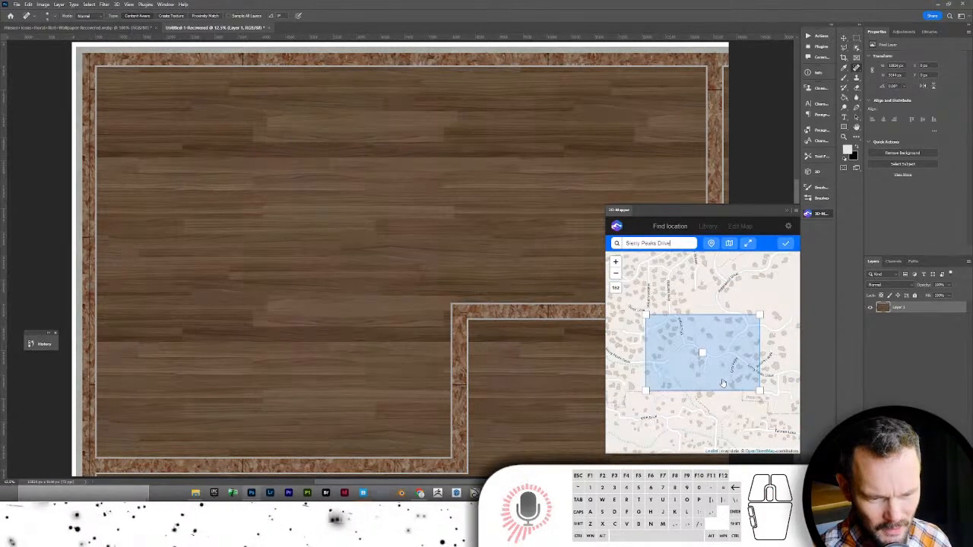
pyautogui.scroll(-1, 702, 351)
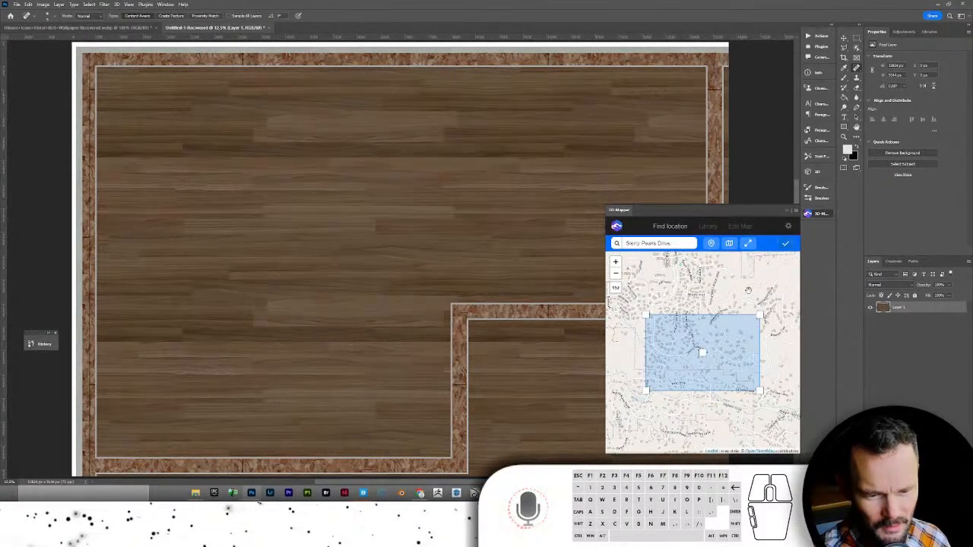
pyautogui.scroll(2, 700, 354)
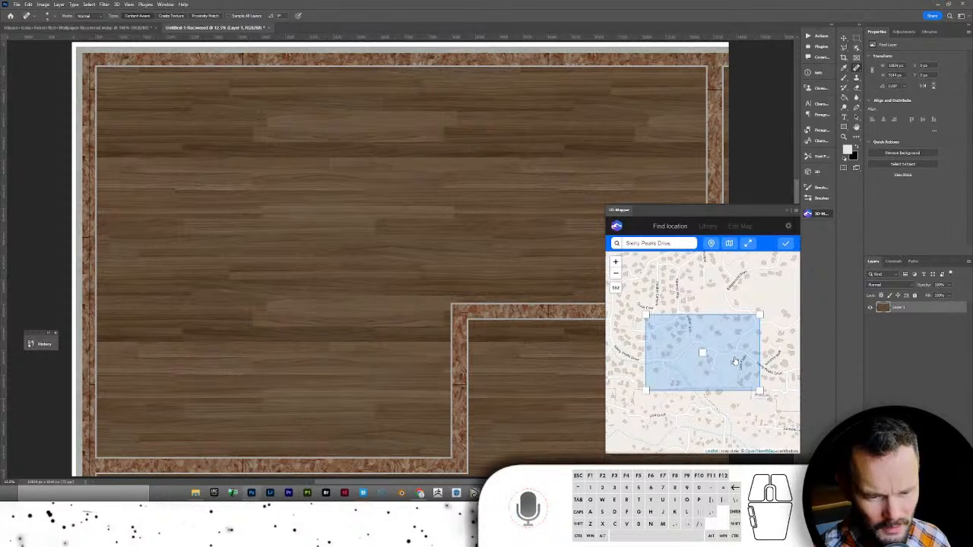
pyautogui.moveTo(724, 362); pyautogui.dragTo(655, 355)
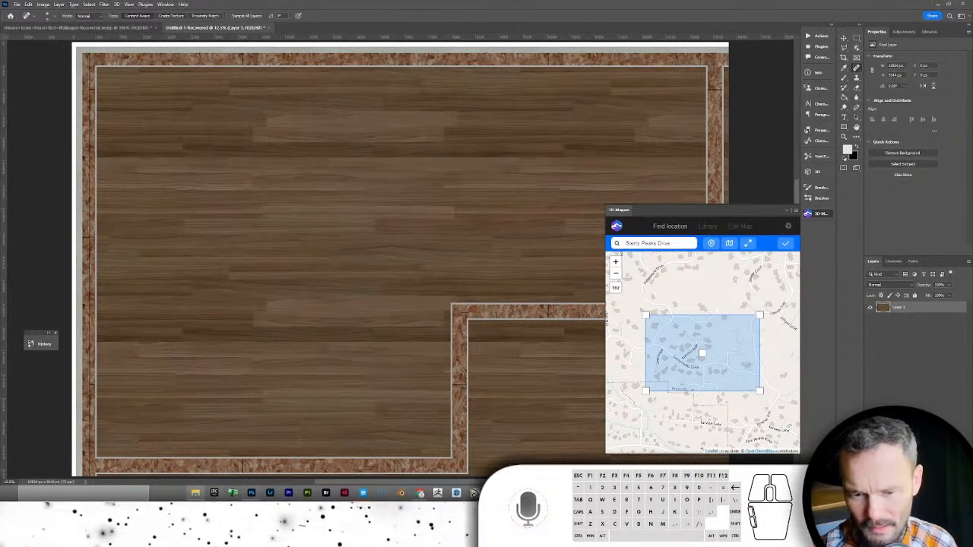
# - Bring a File Explorer window showing the DROPBOX PROJECT DIRECTORY folder over Photoshop
pyautogui.click(702, 353)
pyautogui.click(785, 243)
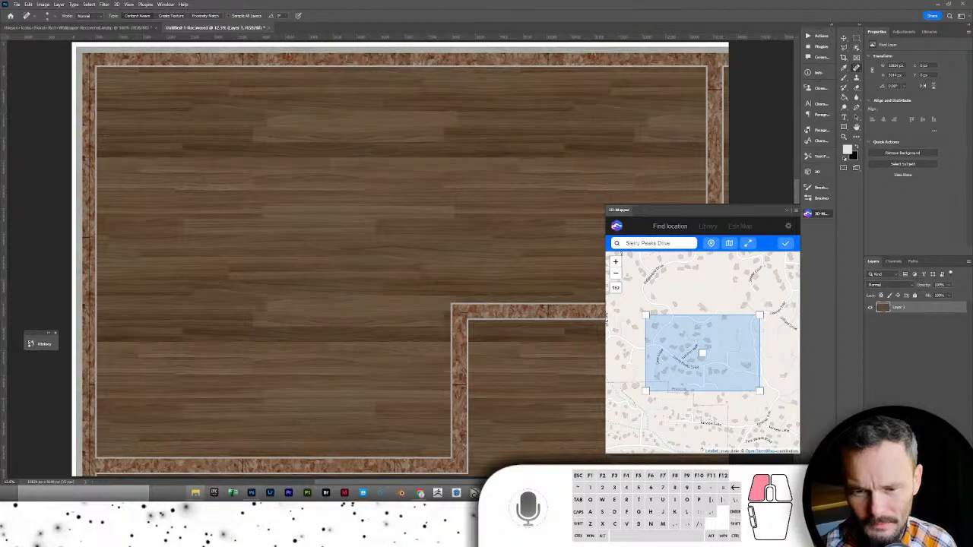
pyautogui.moveTo(548, 1); pyautogui.dragTo(575, 99)
# - Browse to Crystal Creek Projects > 220523-Falor > CA > 220607-DRVA in File Explorer
pyautogui.doubleClick(576, 194)
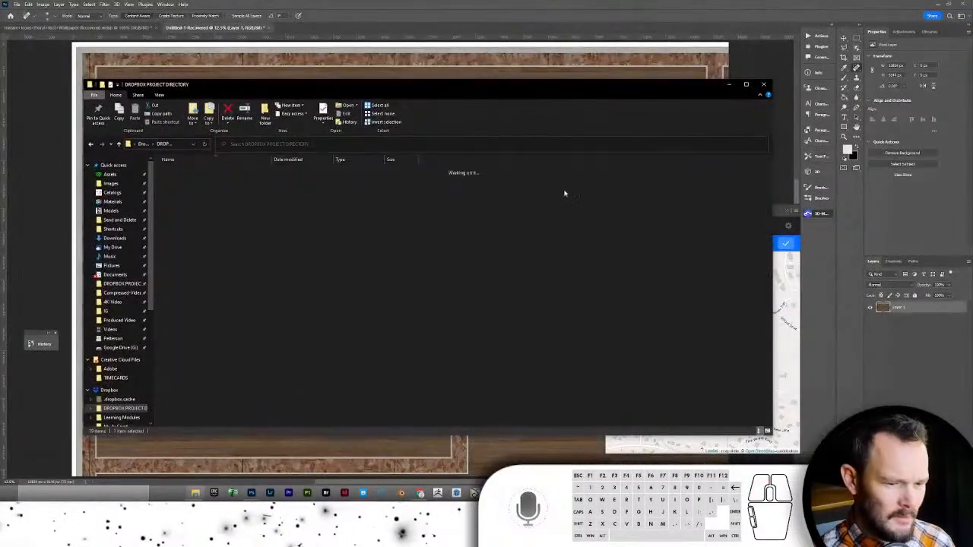
pyautogui.doubleClick(187, 171)
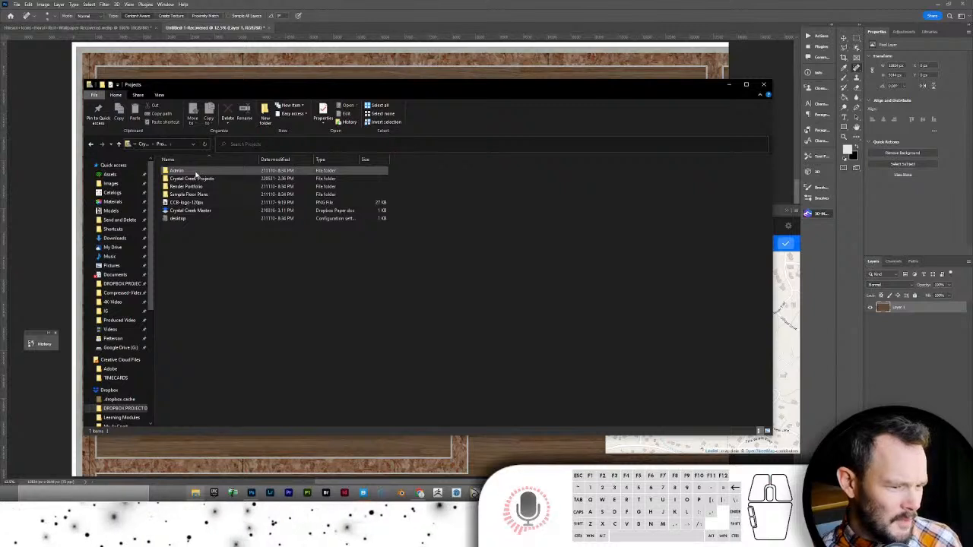
pyautogui.doubleClick(194, 179)
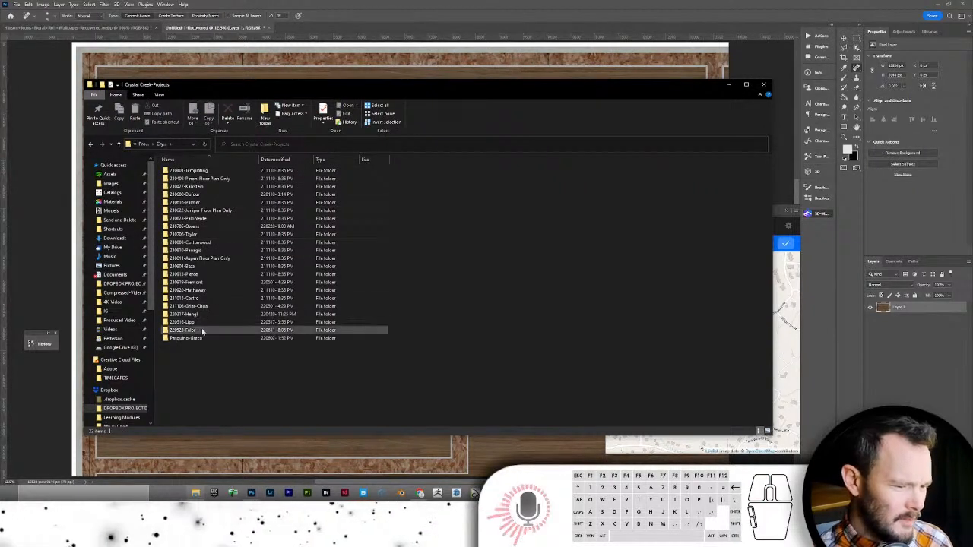
pyautogui.doubleClick(202, 332)
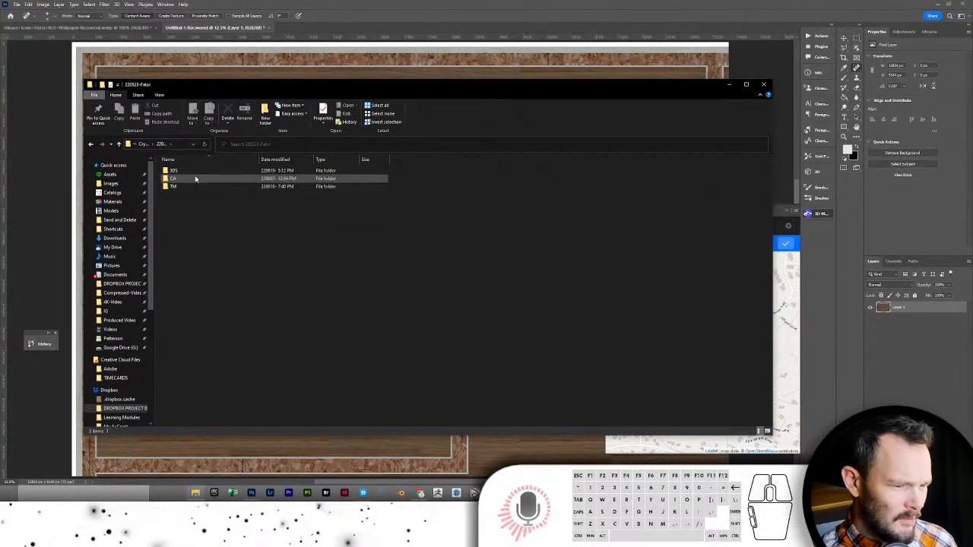
pyautogui.doubleClick(196, 178)
pyautogui.doubleClick(190, 186)
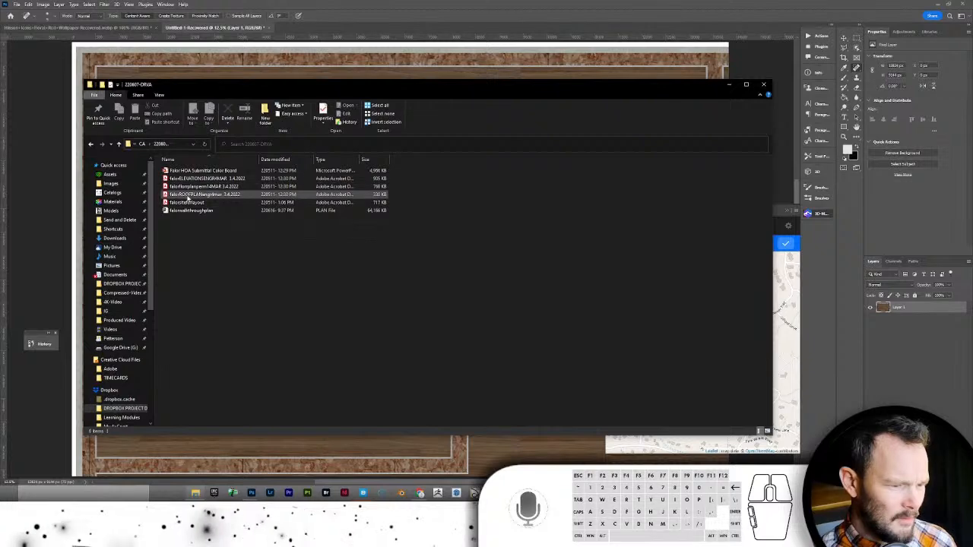
# - Open falorsiteforlayout.pdf to review the lot layout, then minimize Acrobat
pyautogui.doubleClick(188, 203)
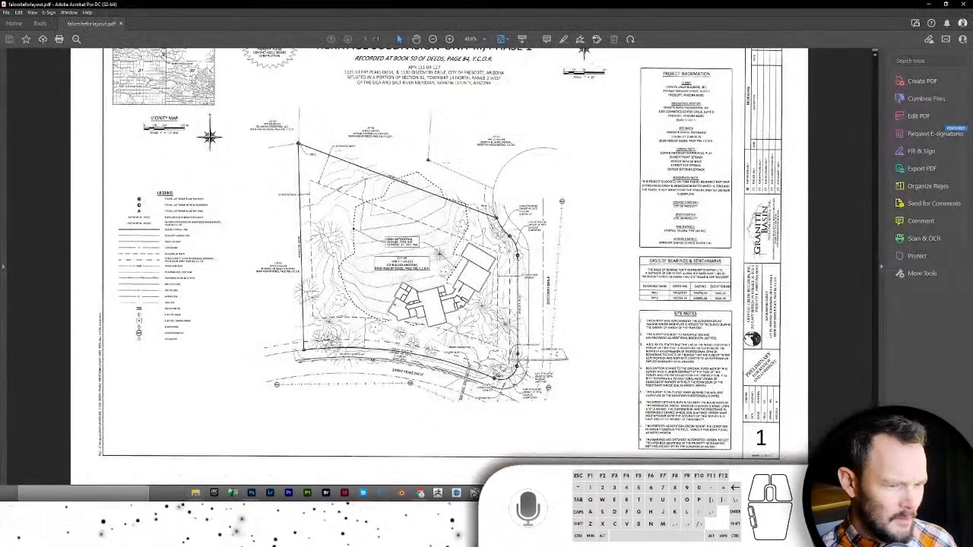
pyautogui.click(443, 96)
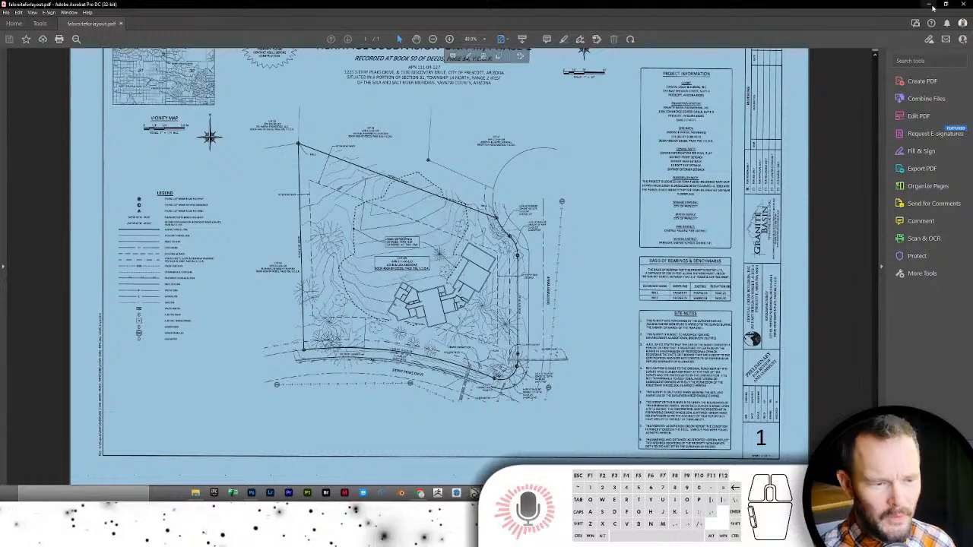
pyautogui.click(928, 4)
# - Add the house number to the 3D Mapper search, pick the exact address, and start terrain generation
pyautogui.click(802, 5)
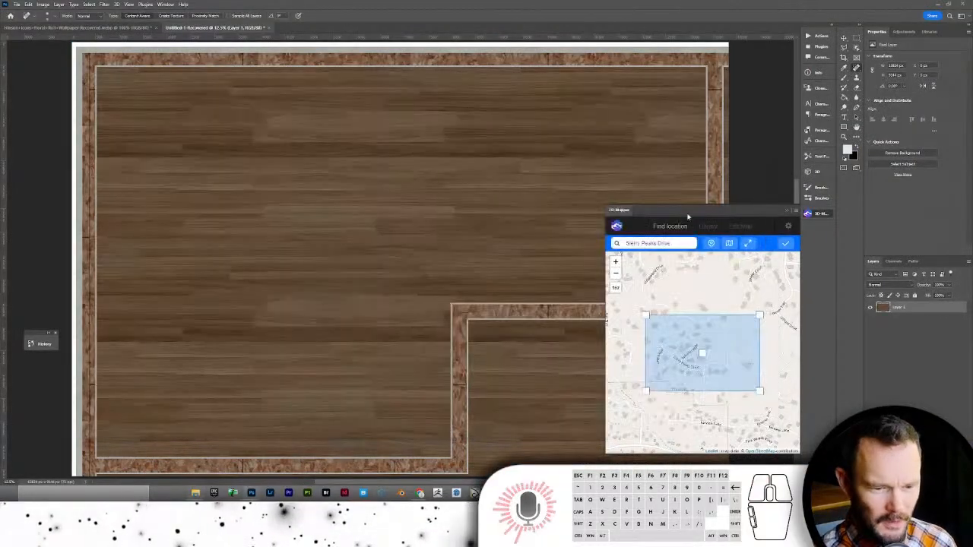
pyautogui.click(627, 243)
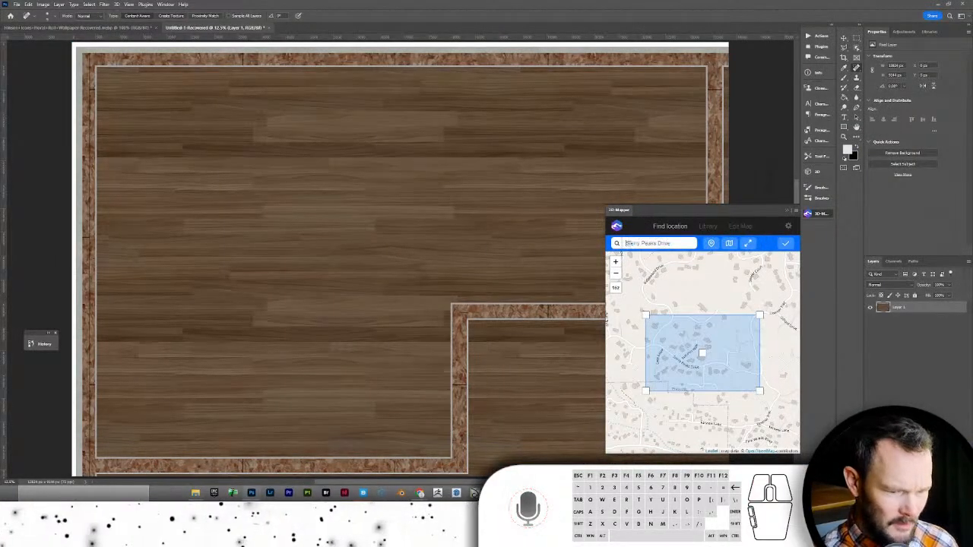
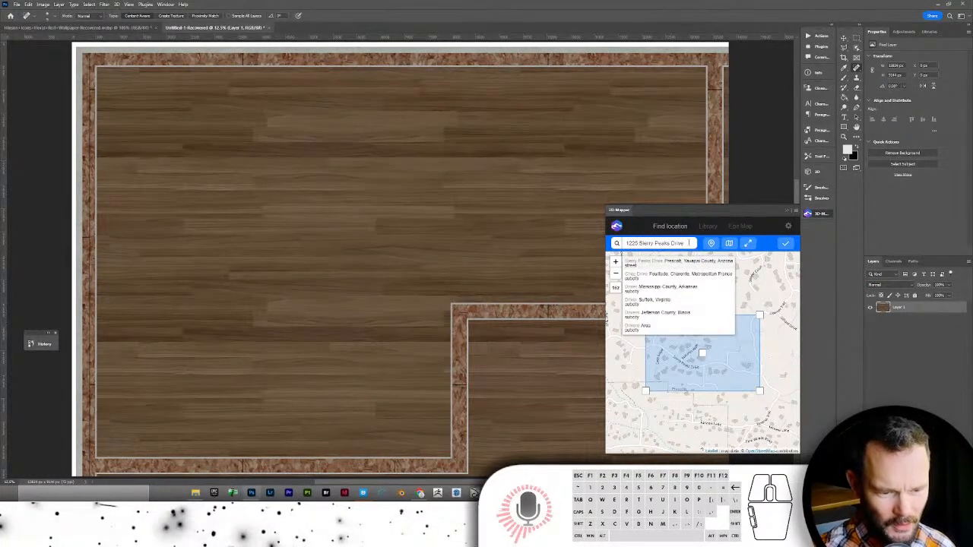
pyautogui.click(669, 262)
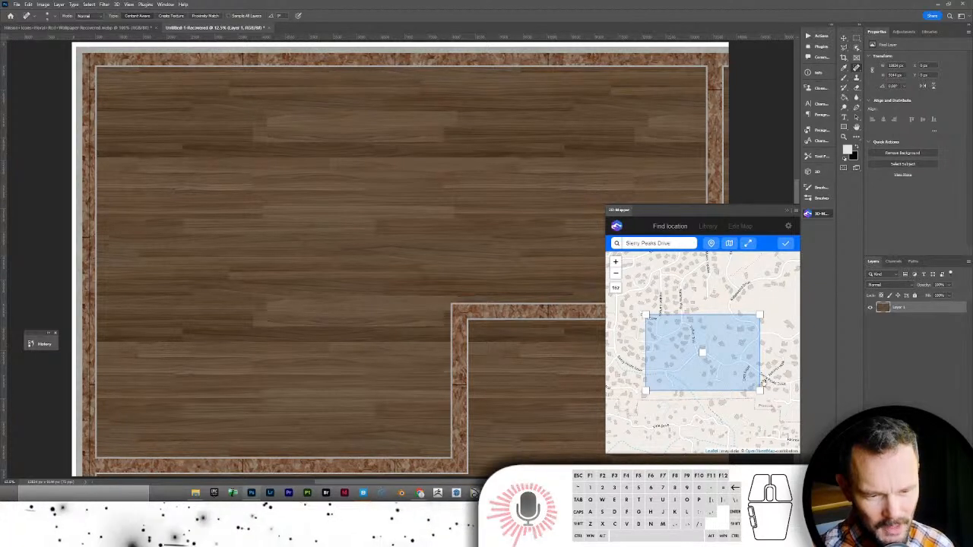
pyautogui.click(786, 244)
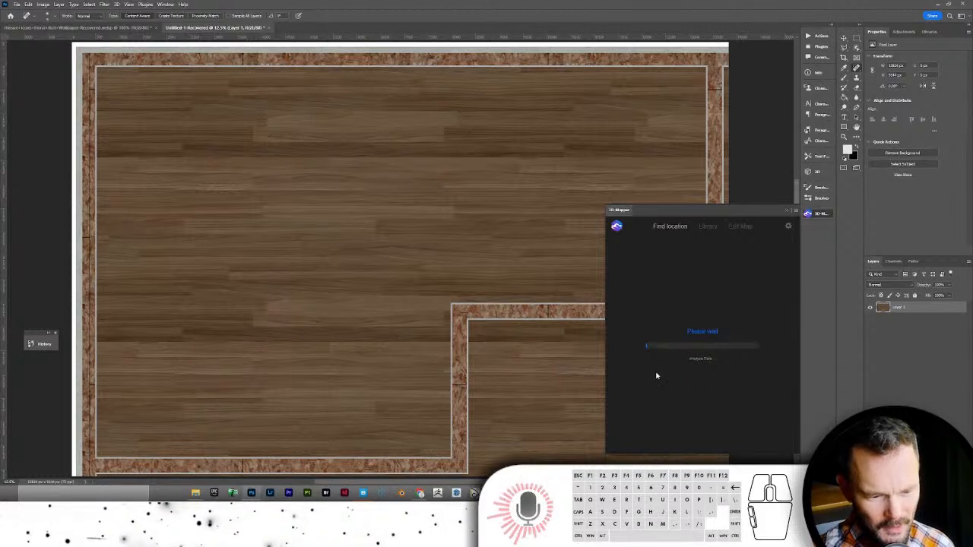
pyautogui.moveTo(420, 495)
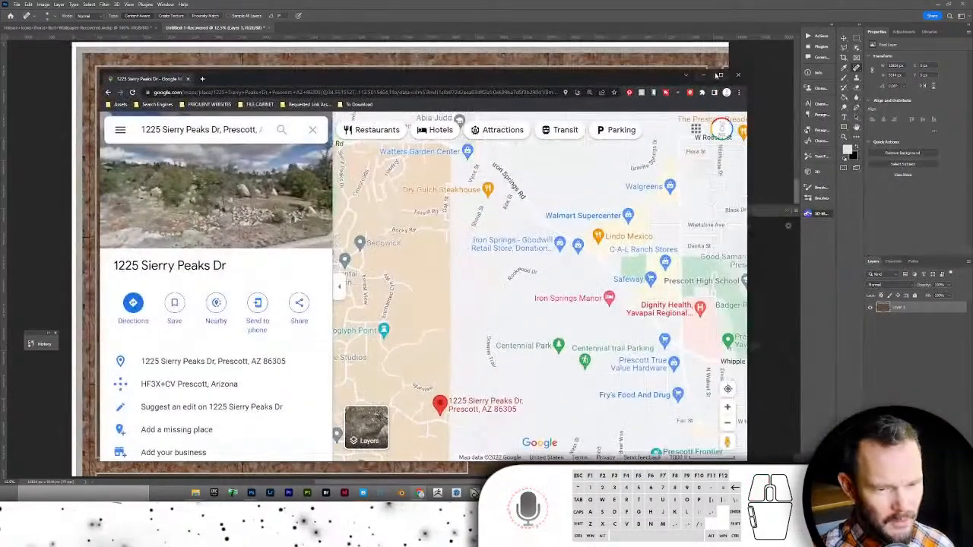
# - Maximize Google Maps, switch to Satellite imagery around the pin, then return to Photoshop
pyautogui.click(717, 75)
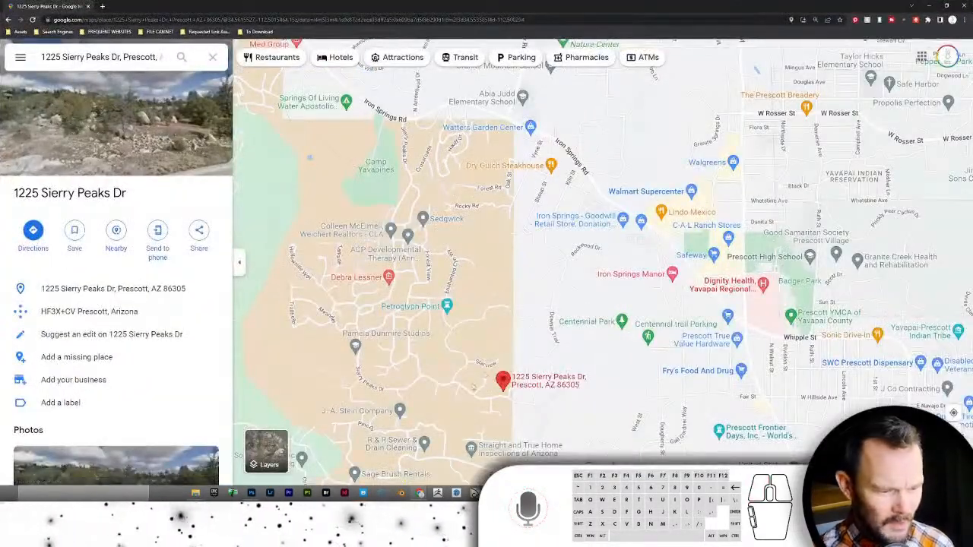
pyautogui.click(266, 450)
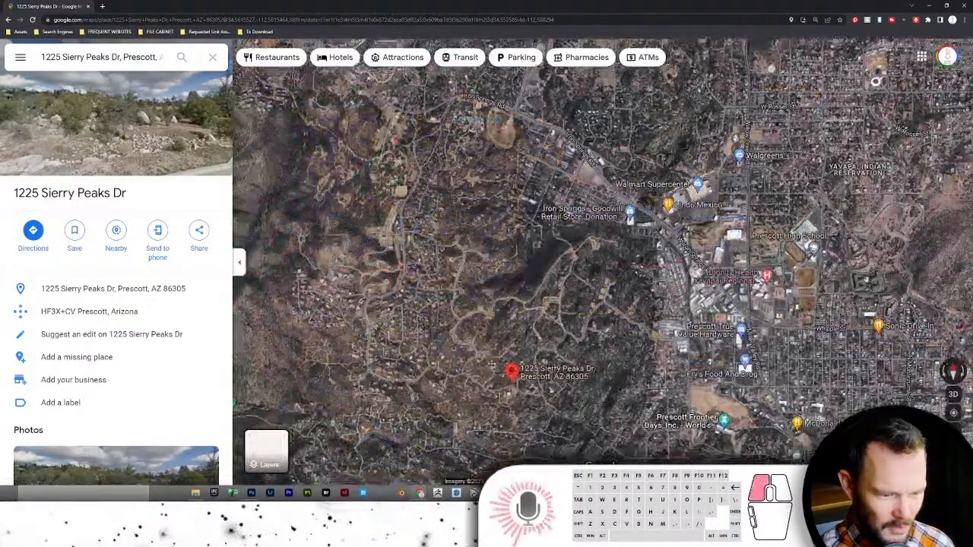
pyautogui.moveTo(487, 358); pyautogui.dragTo(556, 248)
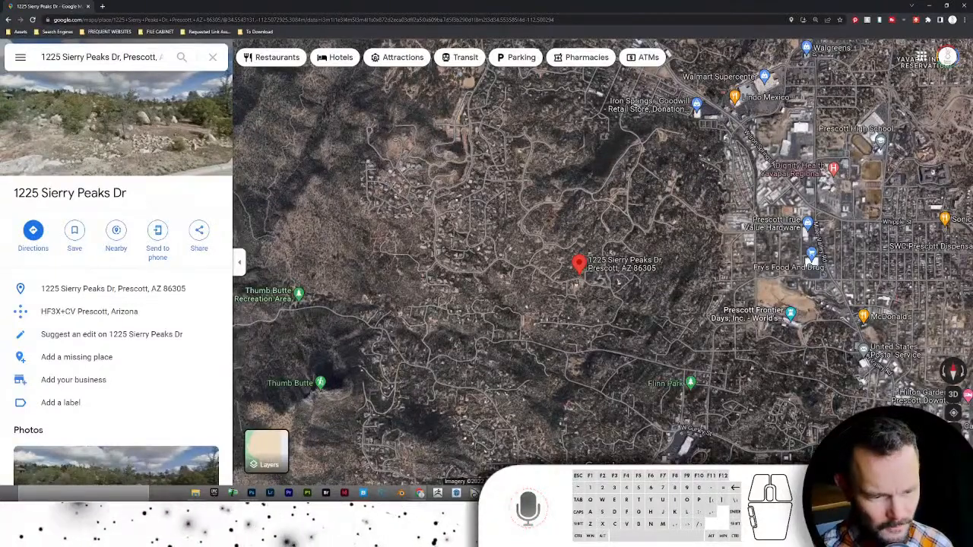
pyautogui.hotkey('alt', 'Tab')
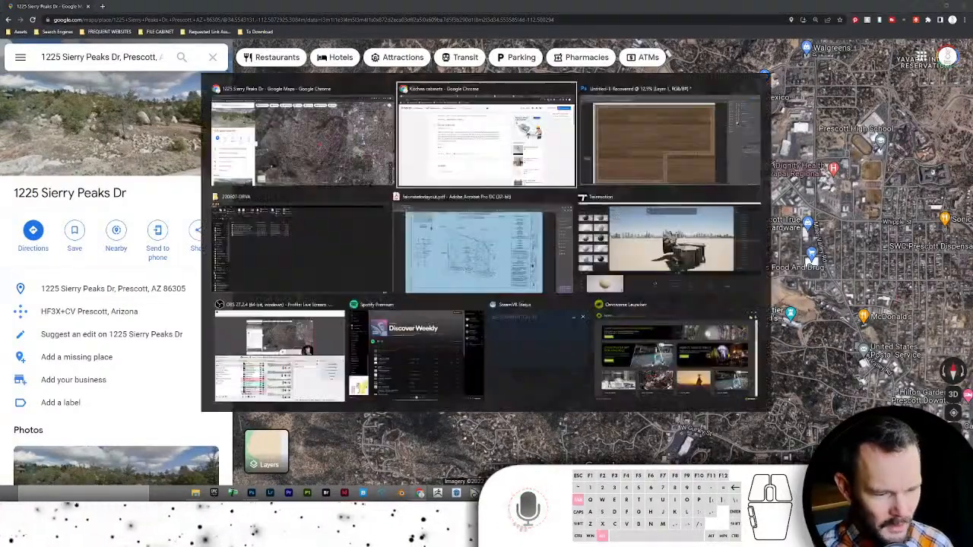
pyautogui.hotkey('alt', 'Tab')
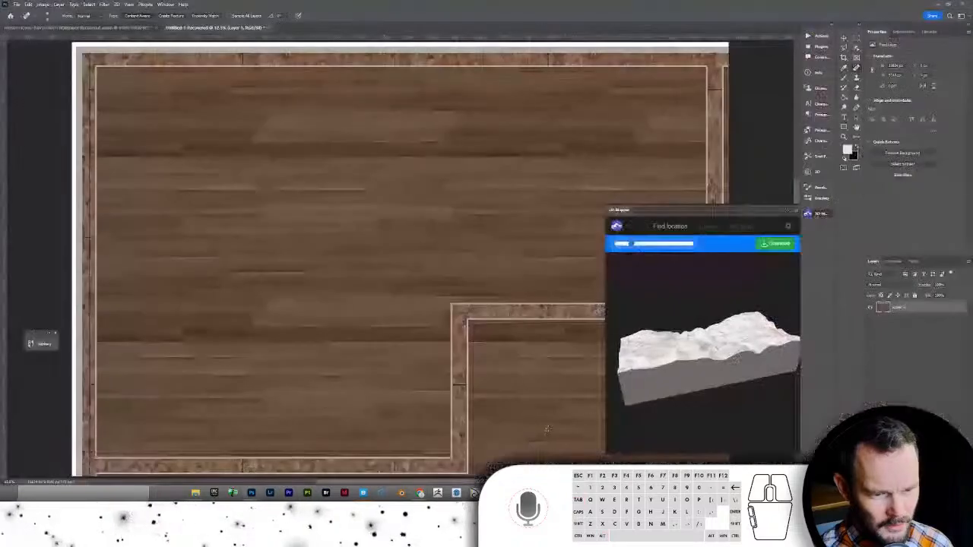
# - Orbit the generated 3D terrain preview to inspect its relief from two angles, then switch to Chrome
pyautogui.moveTo(675, 340); pyautogui.dragTo(623, 322)
pyautogui.scroll(3, 646, 344)
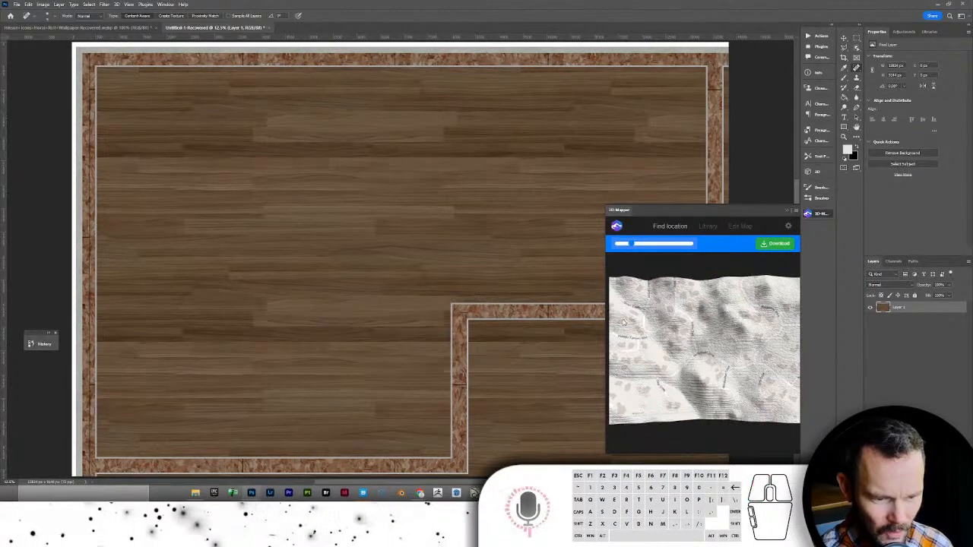
pyautogui.moveTo(737, 369); pyautogui.dragTo(713, 338)
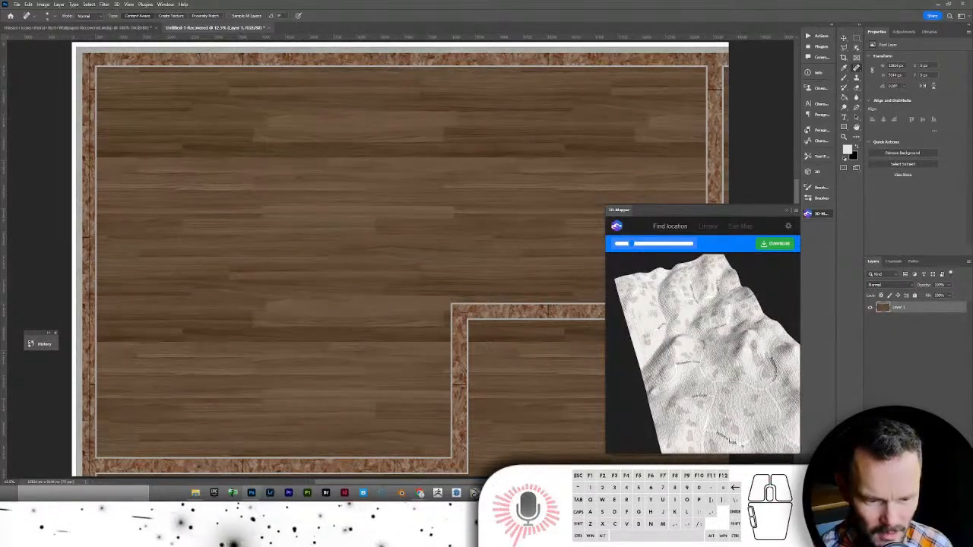
pyautogui.hotkey('alt', 'Tab')
pyautogui.hotkey('alt', 'Tab')
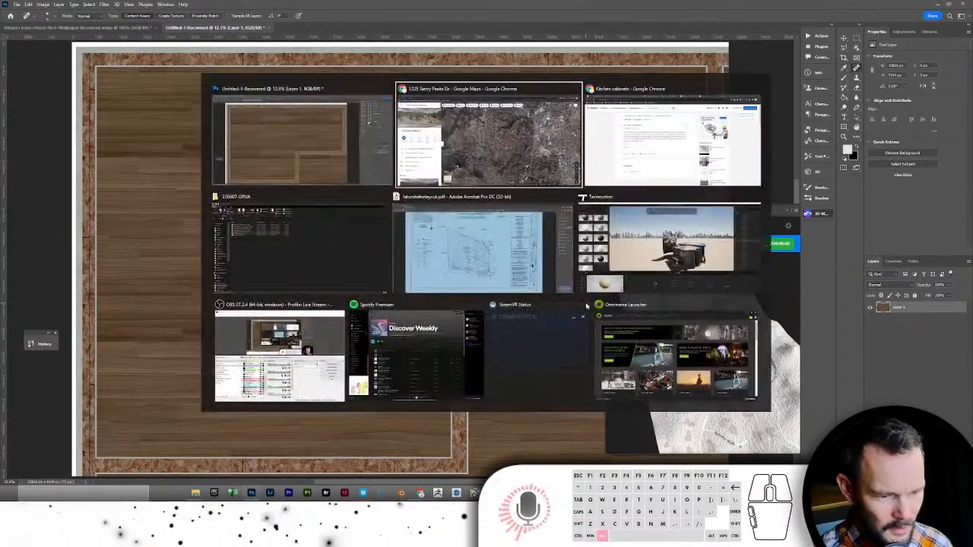
# - Zoom and pan the satellite view around the pinned site to see nearby roads, then return to Photoshop
pyautogui.scroll(5, 600, 280)
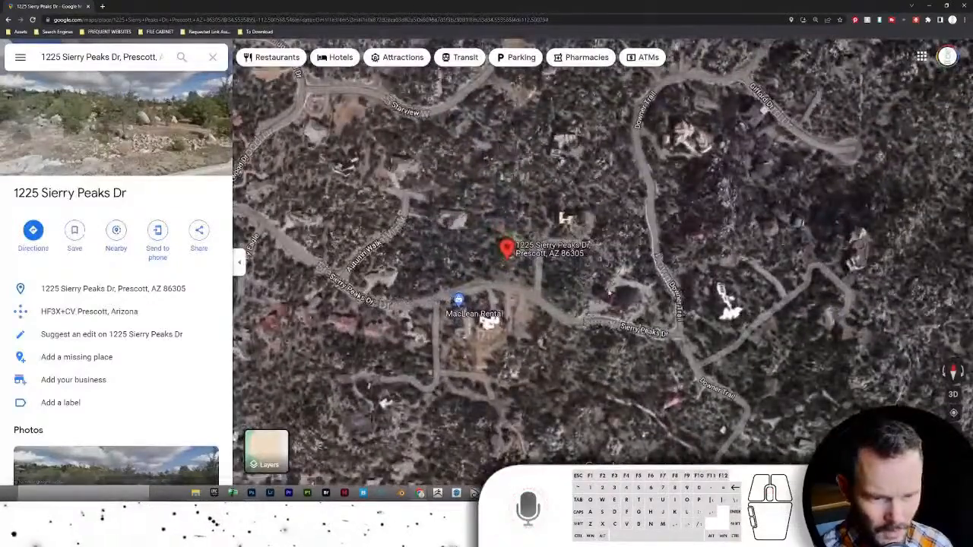
pyautogui.moveTo(444, 213); pyautogui.dragTo(707, 299)
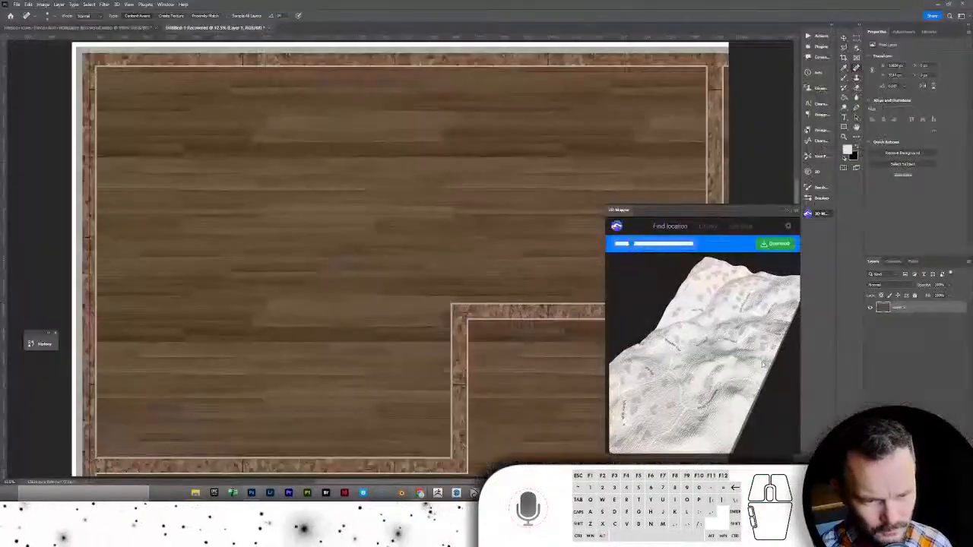
pyautogui.moveTo(763, 363); pyautogui.dragTo(726, 351)
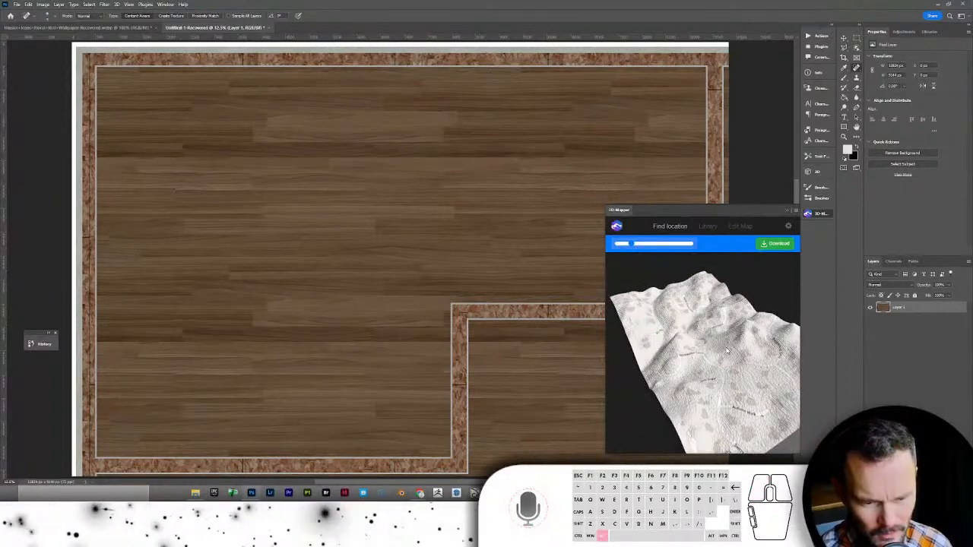
pyautogui.hotkey('alt', 'Tab')
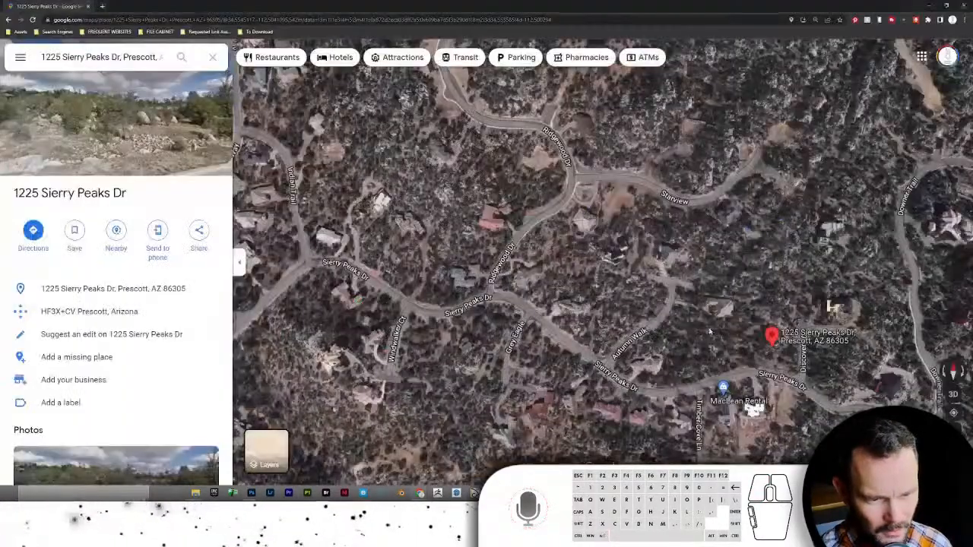
pyautogui.moveTo(726, 304); pyautogui.dragTo(538, 281)
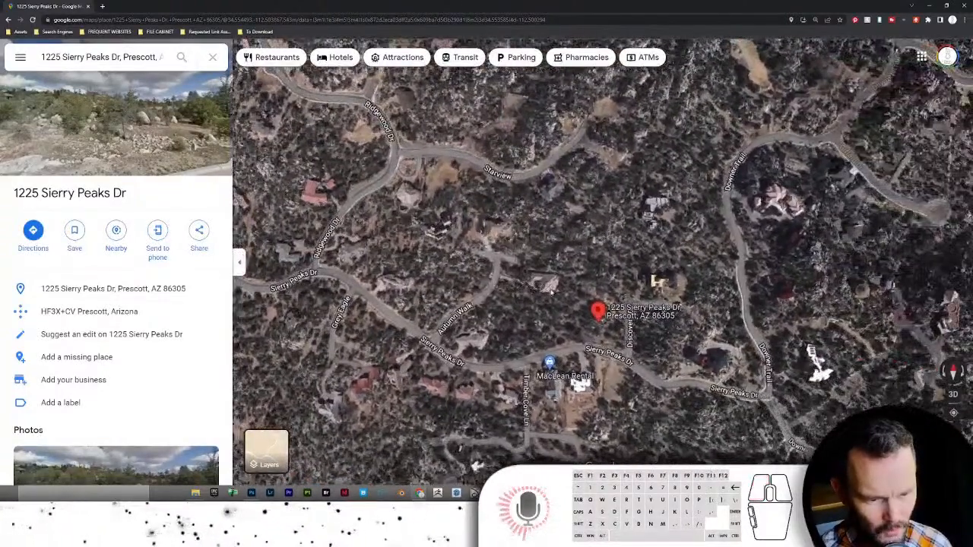
pyautogui.hotkey('alt', 'Tab')
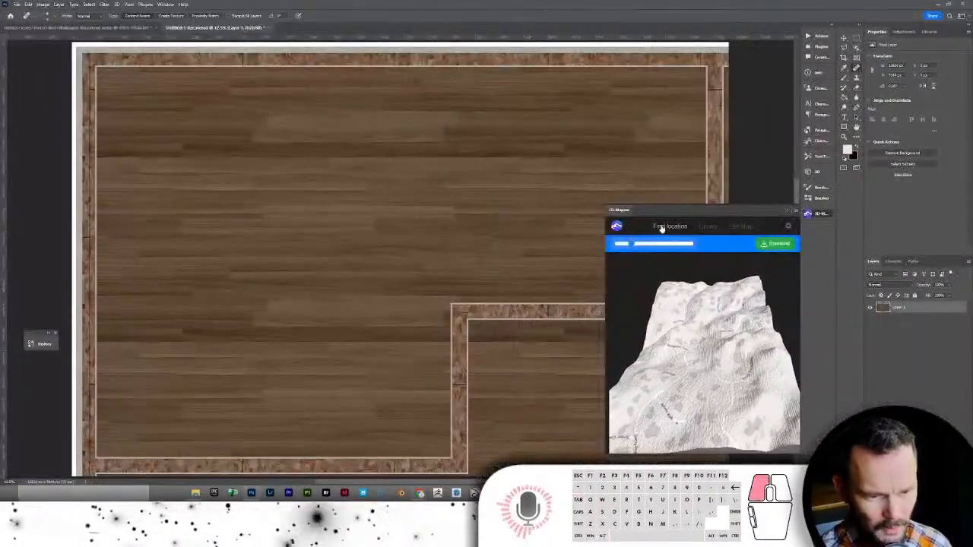
# - Search 'sierra peaks' again in 3D Mapper and frame Sierry Peaks Drive at street level in the selection area
pyautogui.click(658, 225)
pyautogui.click(656, 243)
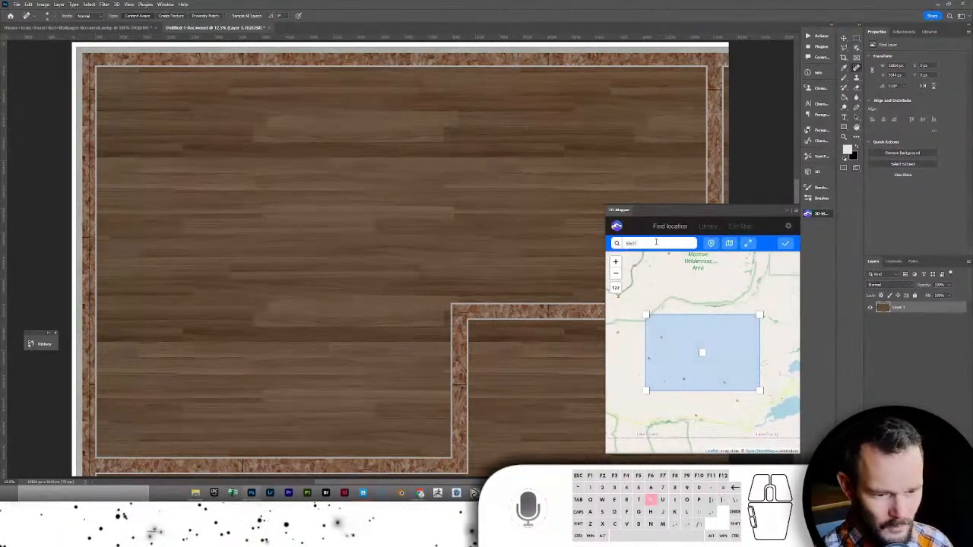
pyautogui.write('sierra peaks')
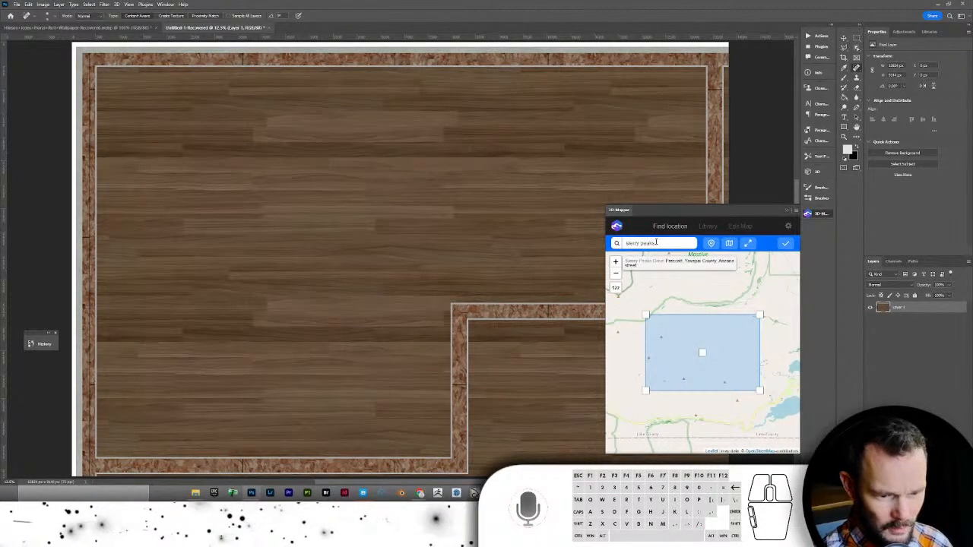
pyautogui.click(674, 261)
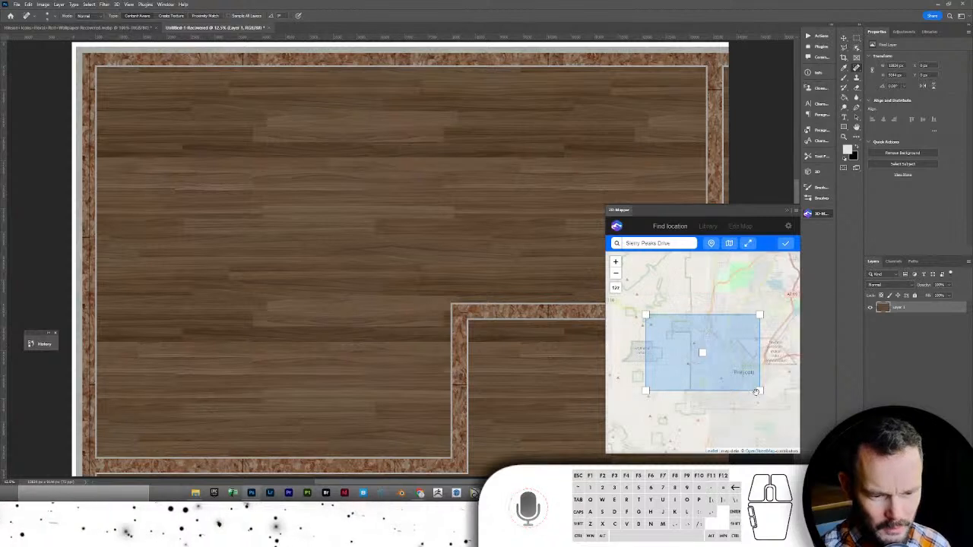
pyautogui.scroll(5, 711, 357)
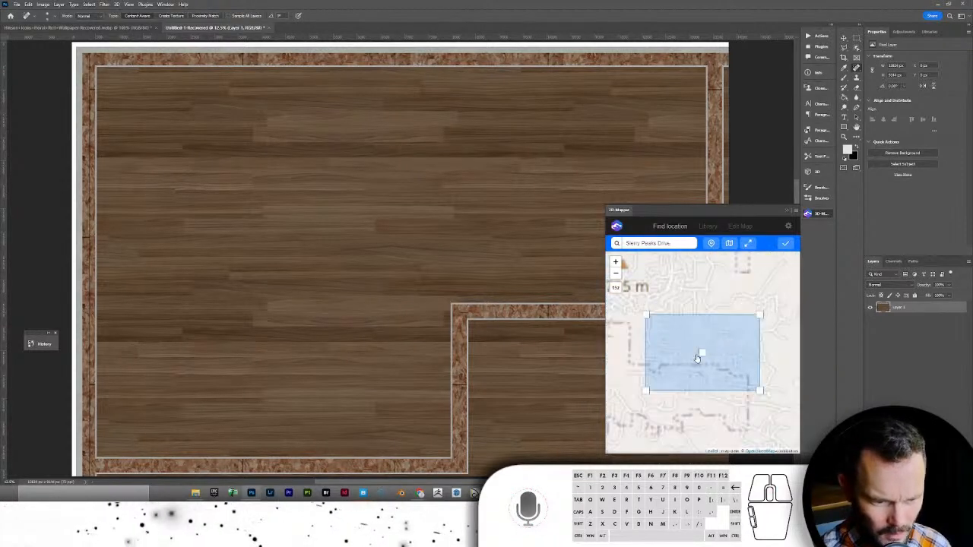
pyautogui.moveTo(744, 379); pyautogui.dragTo(713, 370)
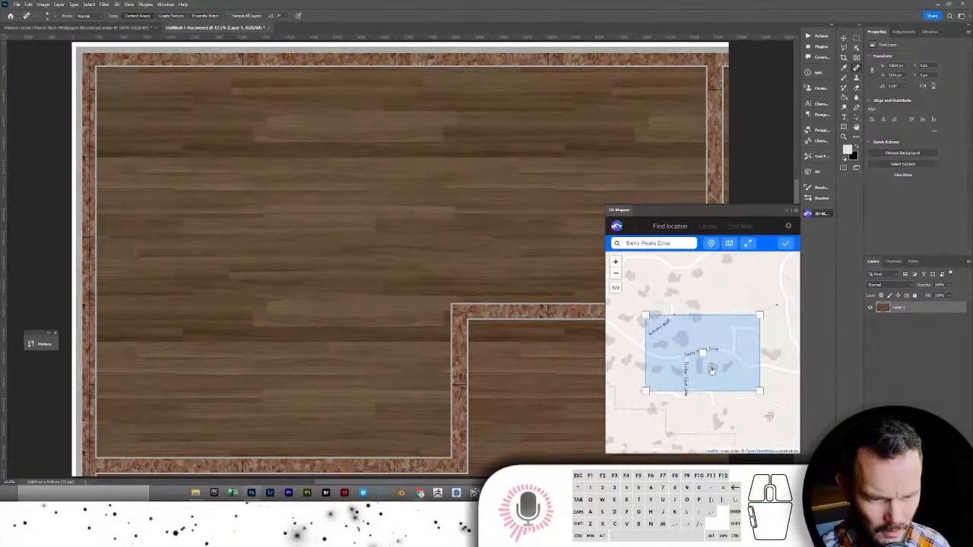
pyautogui.hotkey('alt', 'Tab')
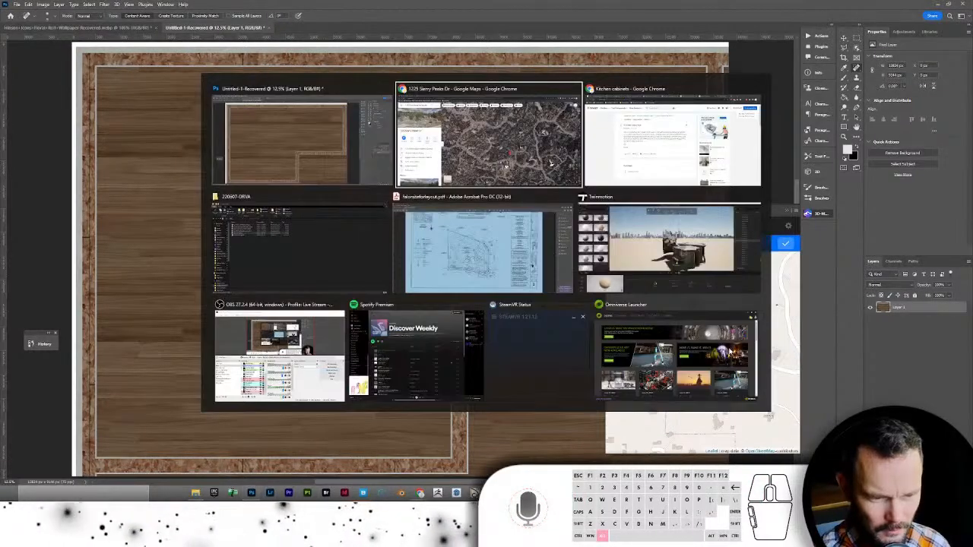
pyautogui.click(550, 163)
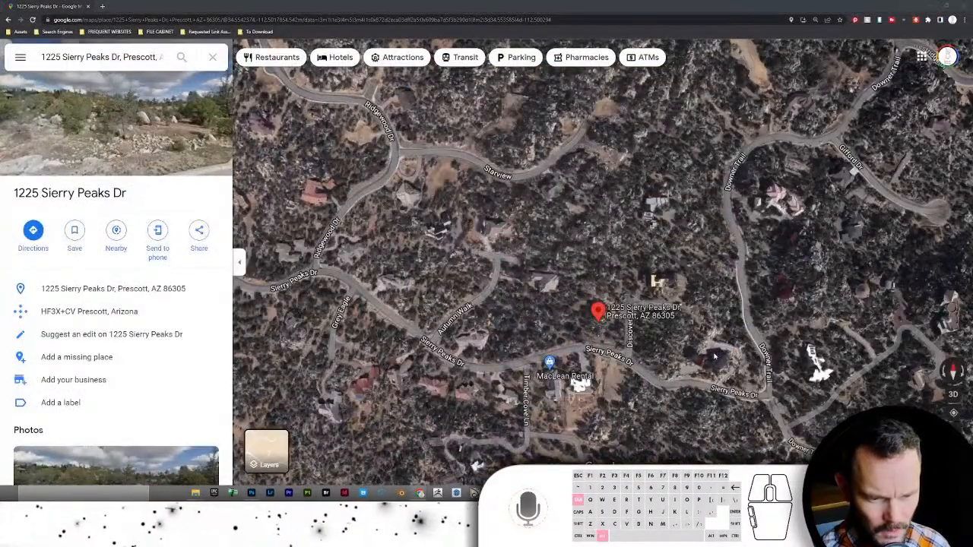
# - Nudge the 3D Mapper map so the Sierry Peaks Drive houses sit under the selection area
pyautogui.hotkey('alt', 'Tab')
pyautogui.hotkey('alt', 'Tab')
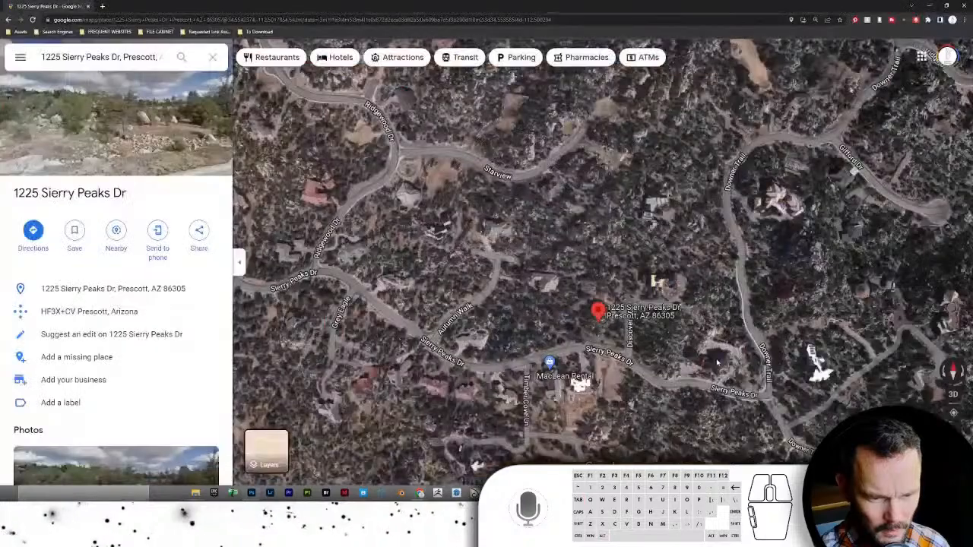
pyautogui.hotkey('alt', 'Tab')
pyautogui.moveTo(713, 376)
pyautogui.mouseDown()
pyautogui.moveTo(703, 382)
pyautogui.moveTo(712, 370)
pyautogui.mouseUp()
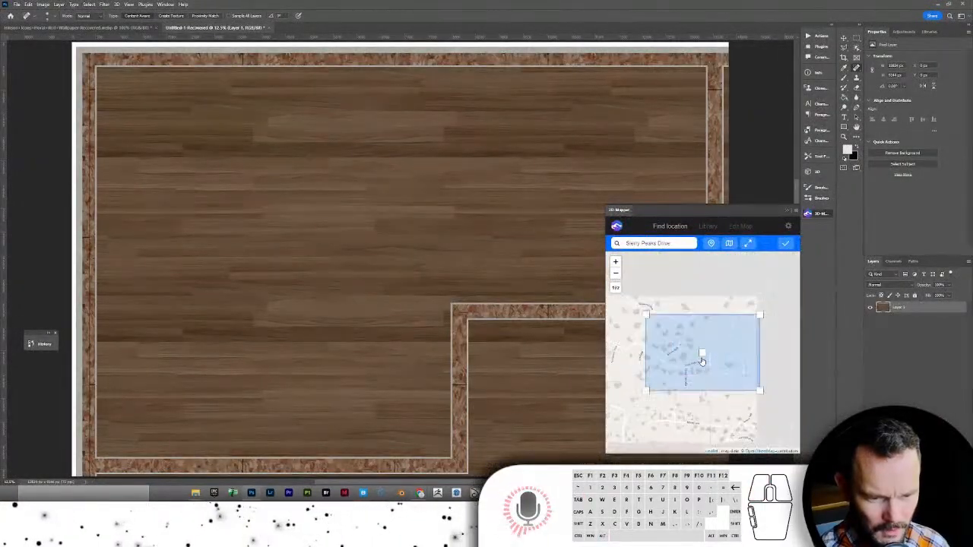
pyautogui.scroll(-2, 702, 362)
pyautogui.moveTo(712, 376); pyautogui.dragTo(714, 376)
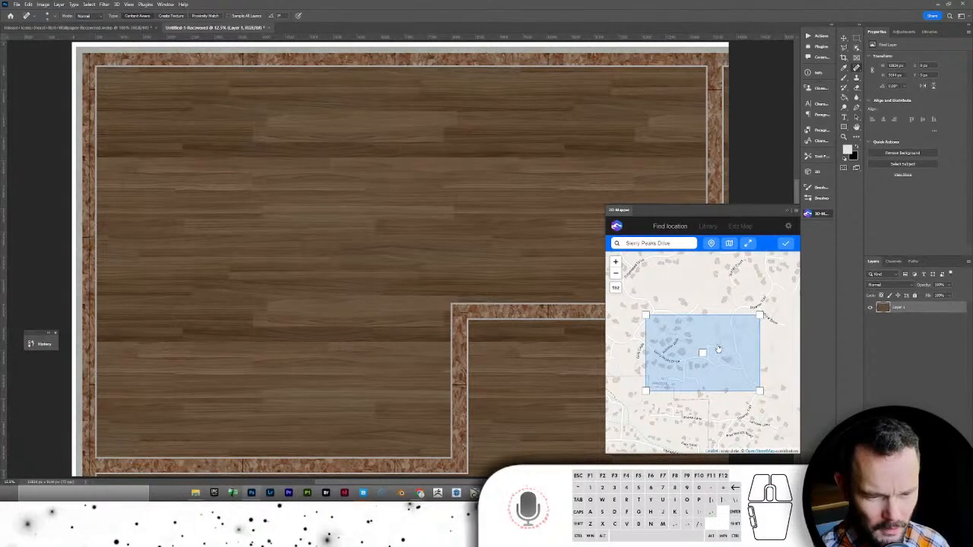
# - Zoom the Google Maps satellite view closer on the pinned lot to compare, then return to Photoshop
pyautogui.hotkey('alt', 'Tab')
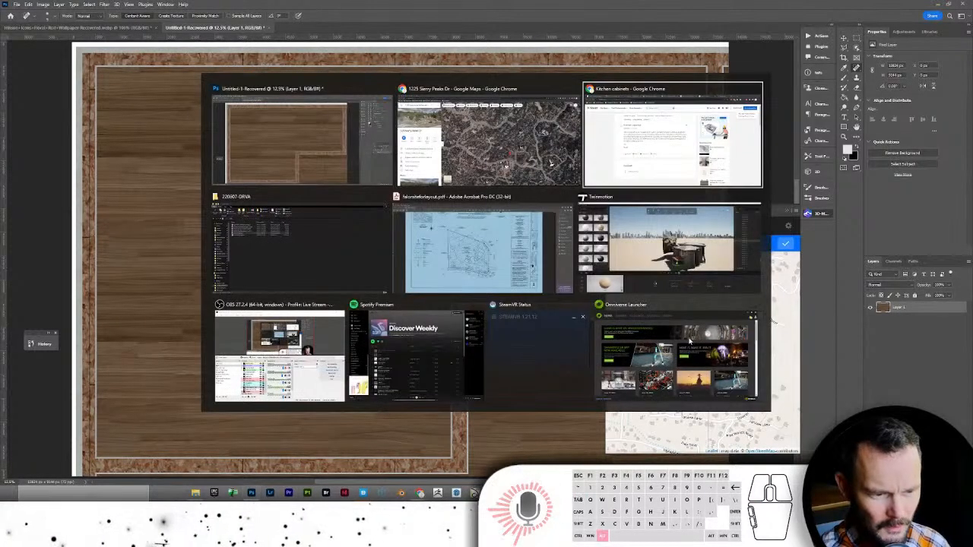
pyautogui.click(514, 132)
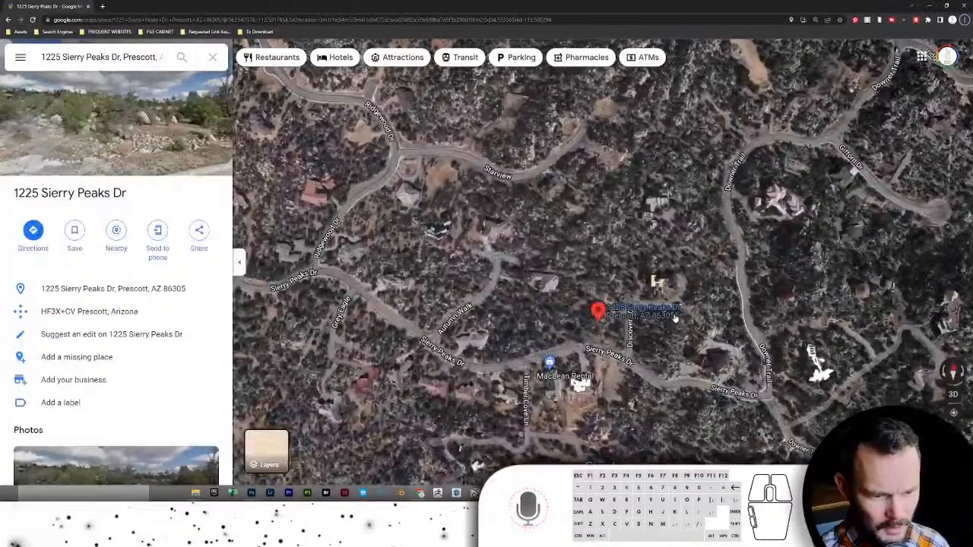
pyautogui.hotkey('alt', 'Tab')
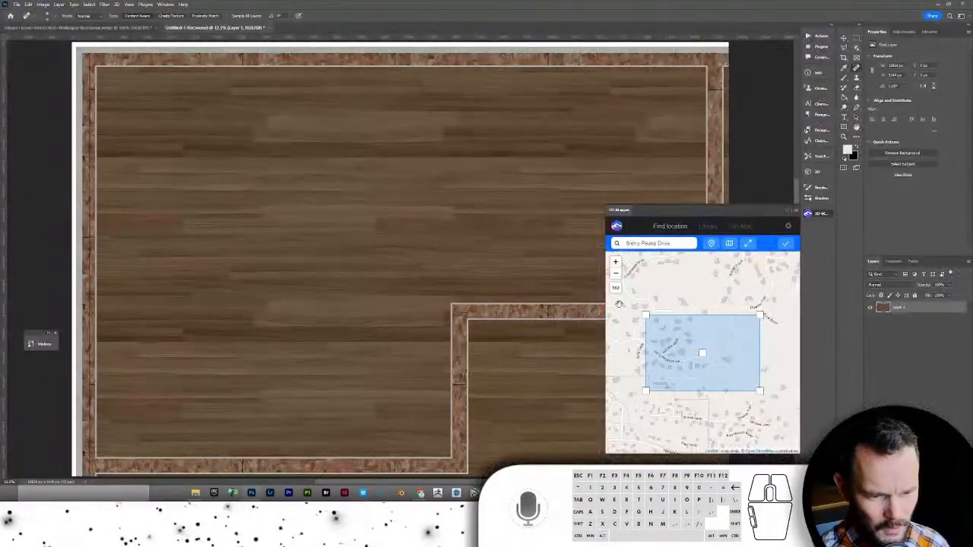
pyautogui.hotkey('alt', 'Tab')
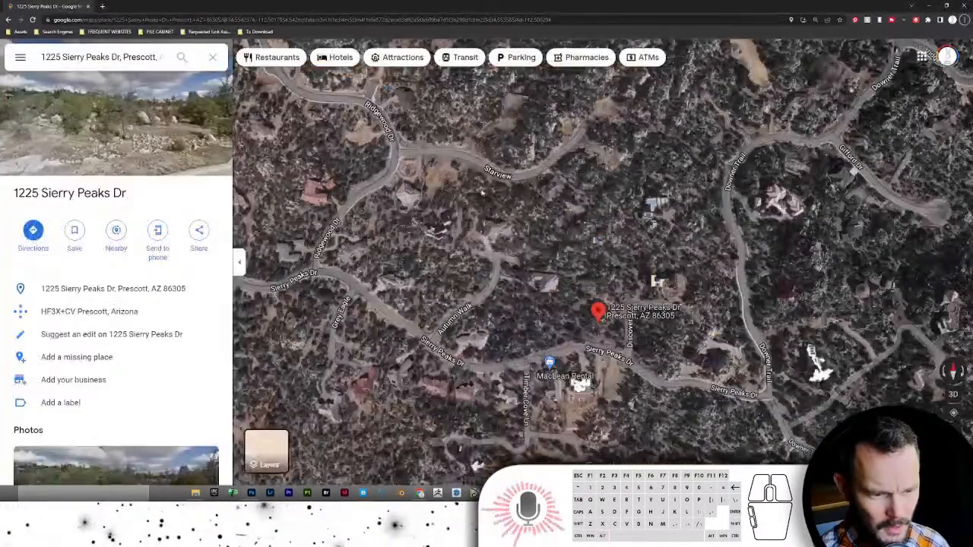
pyautogui.scroll(3, 640, 347)
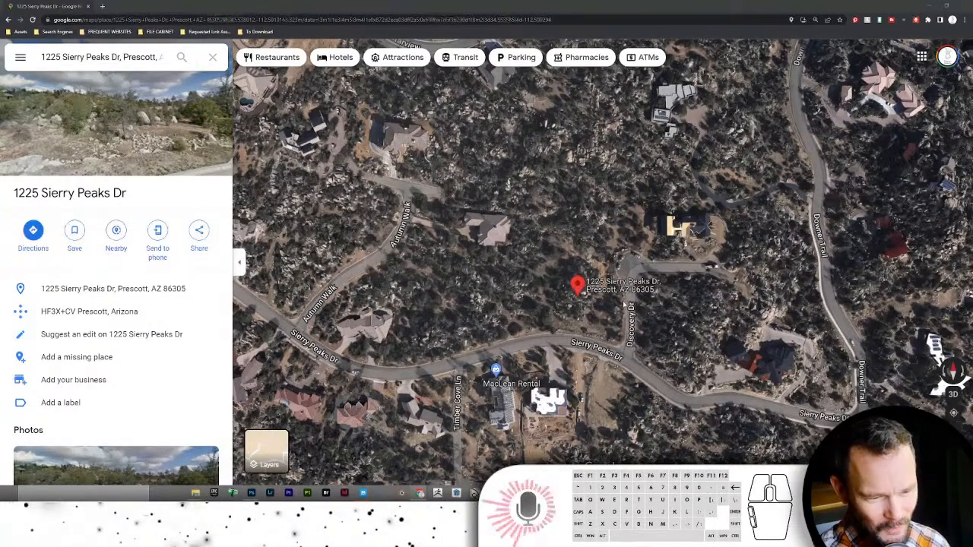
pyautogui.hotkey('alt', 'Tab')
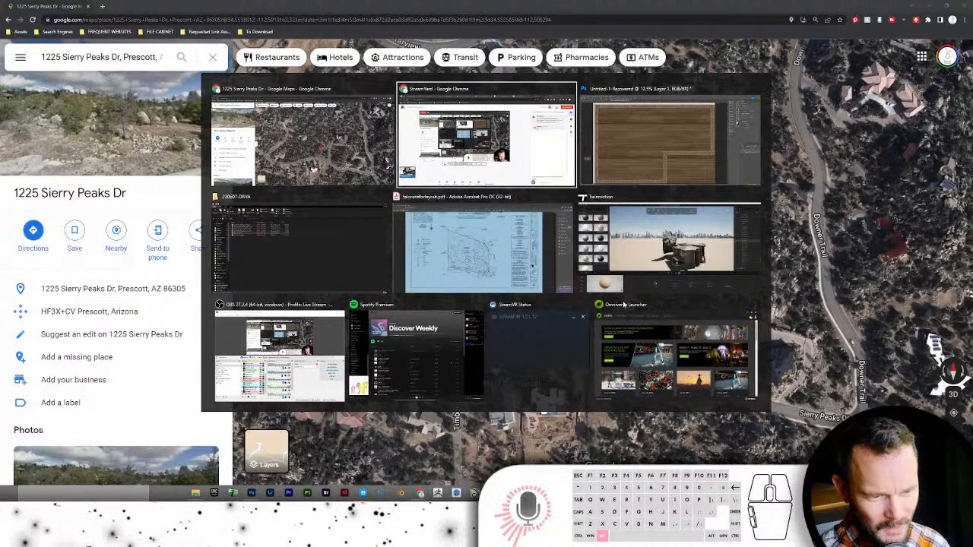
pyautogui.hotkey('alt', 'Tab')
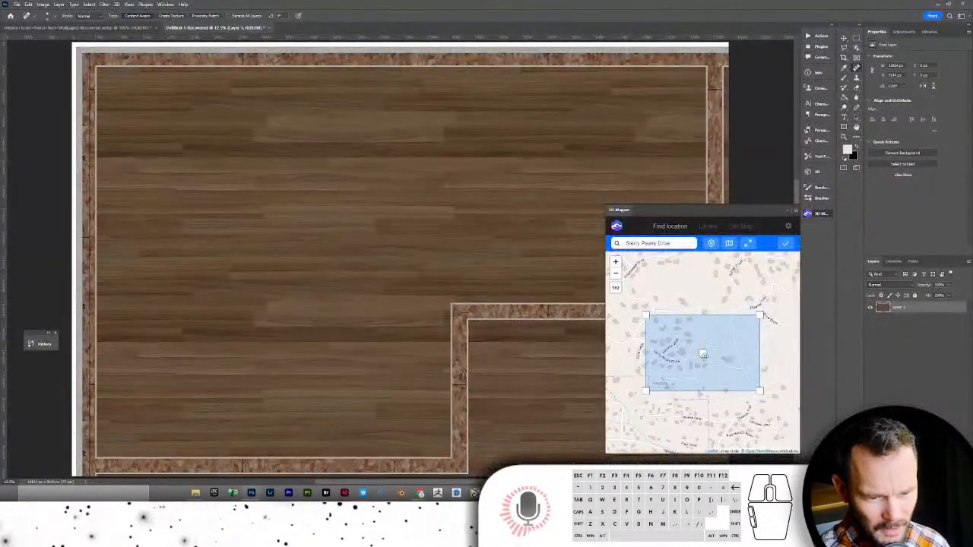
# - Generate the 3D terrain for the selected area, orbit the preview to a lower angle, then return to location search
pyautogui.scroll(-2, 703, 354)
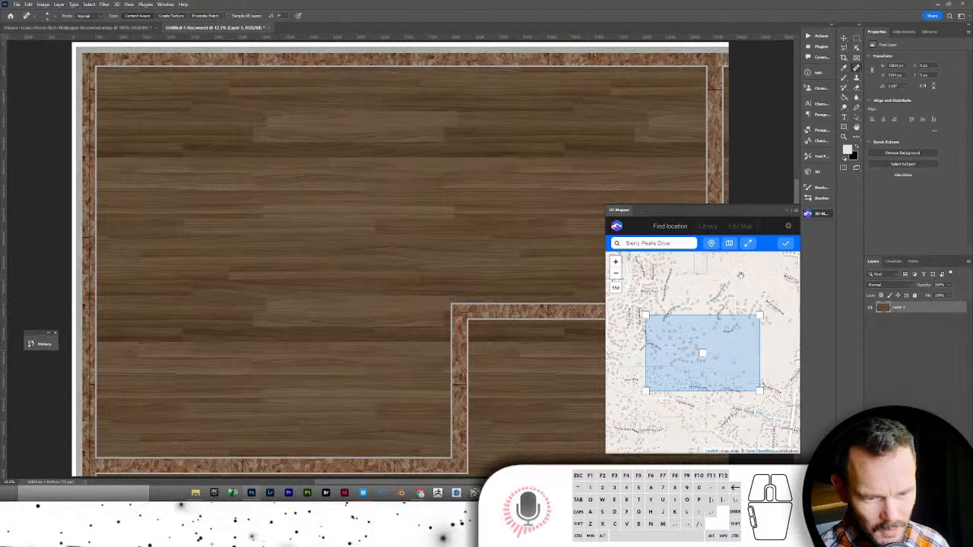
pyautogui.click(787, 243)
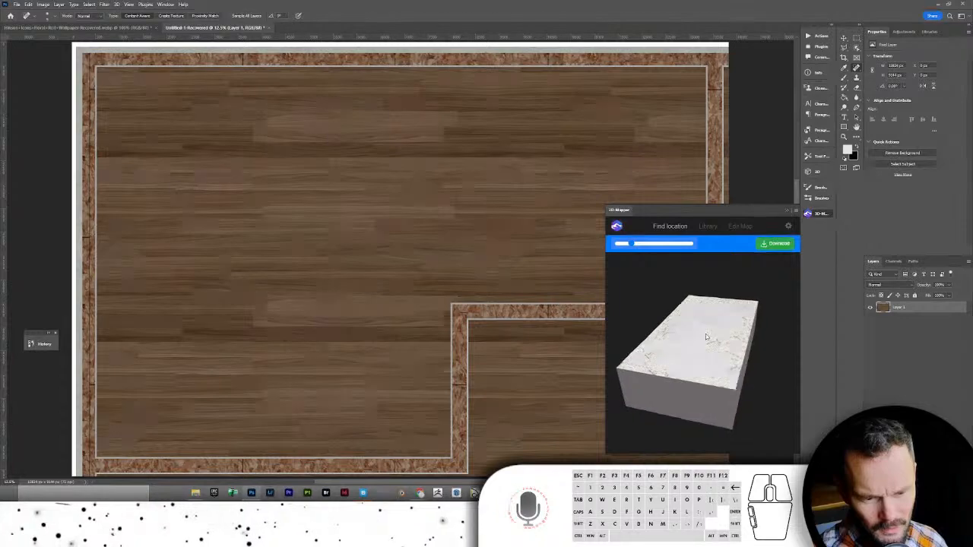
pyautogui.scroll(5, 706, 337)
pyautogui.moveTo(706, 338); pyautogui.dragTo(669, 243)
pyautogui.scroll(2, 693, 332)
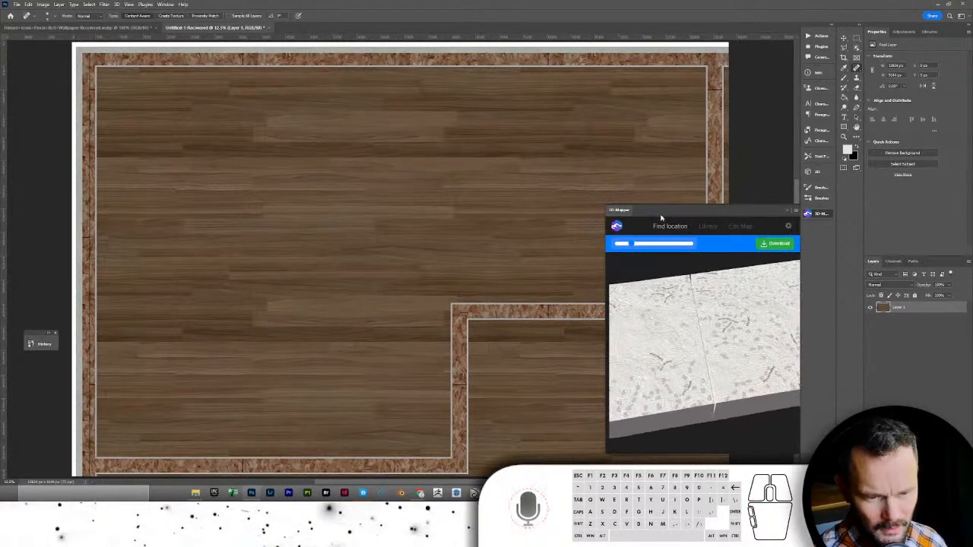
pyautogui.click(668, 225)
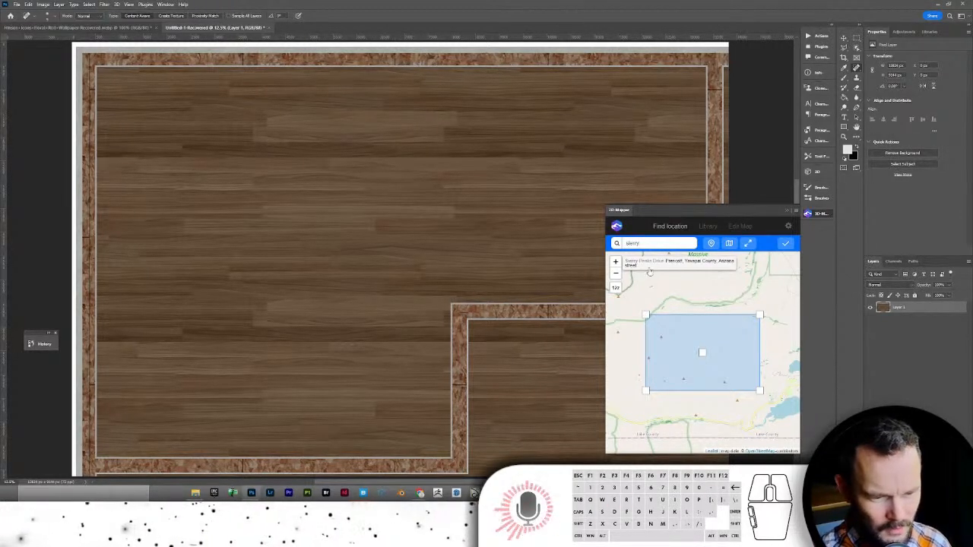
# - Pick the Sierry Peaks Drive suggestion and pan and zoom the map to frame the site
pyautogui.click(650, 268)
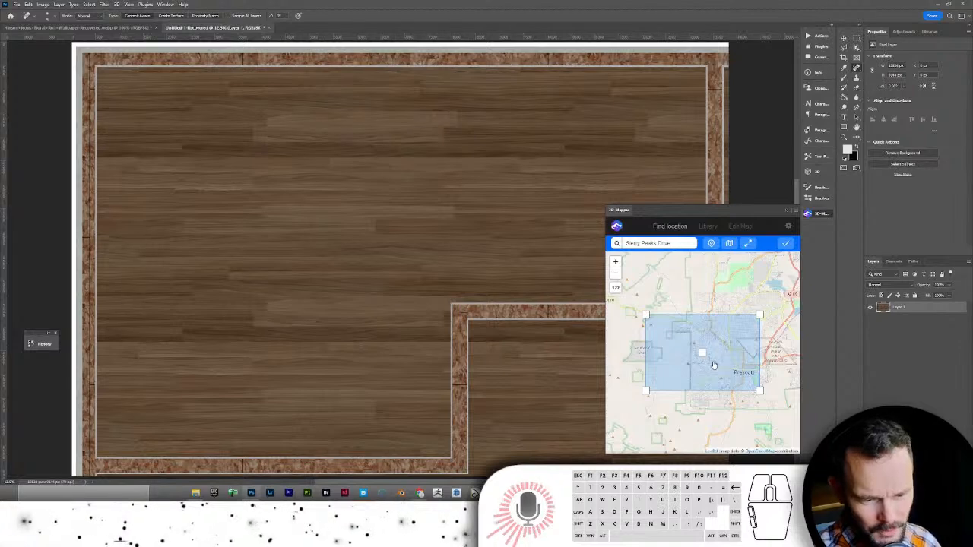
pyautogui.scroll(4, 705, 354)
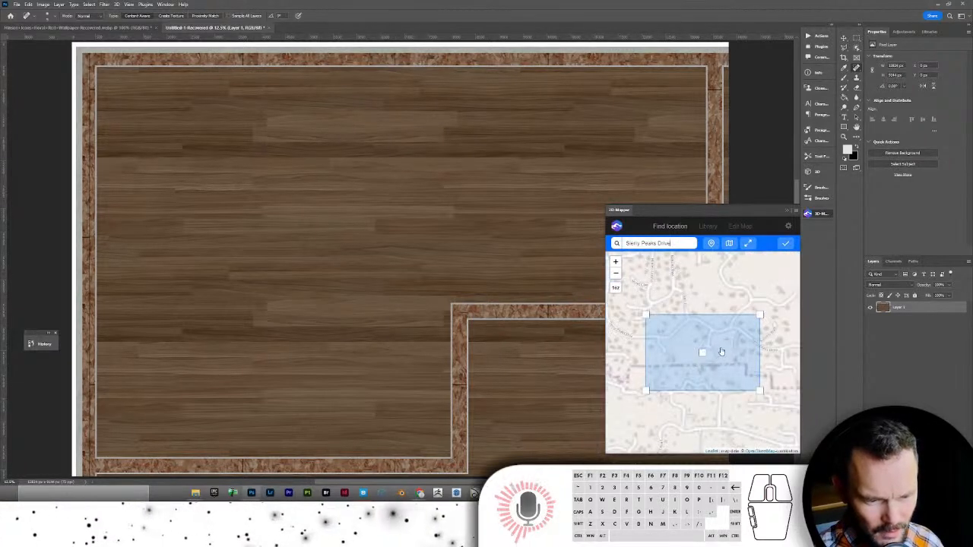
pyautogui.scroll(1, 710, 355)
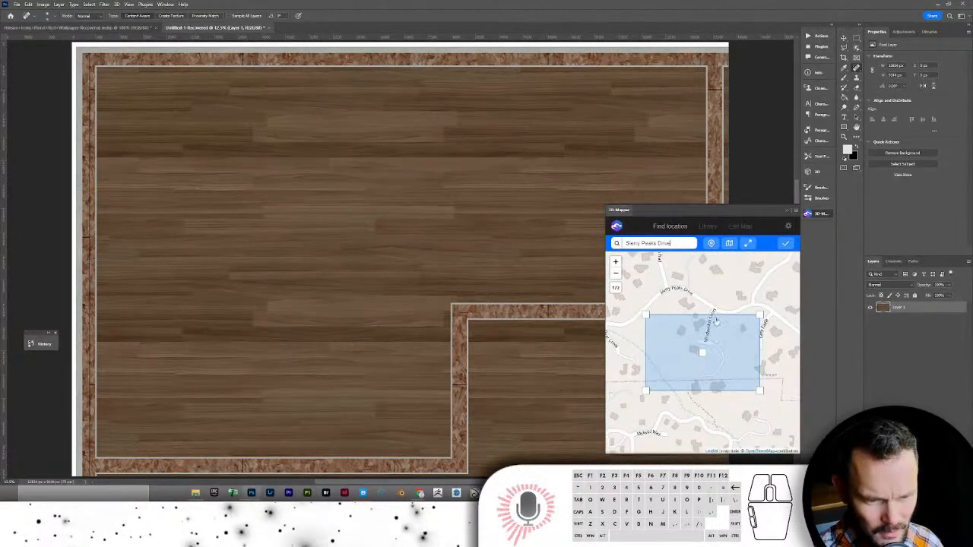
pyautogui.moveTo(713, 315); pyautogui.dragTo(649, 380)
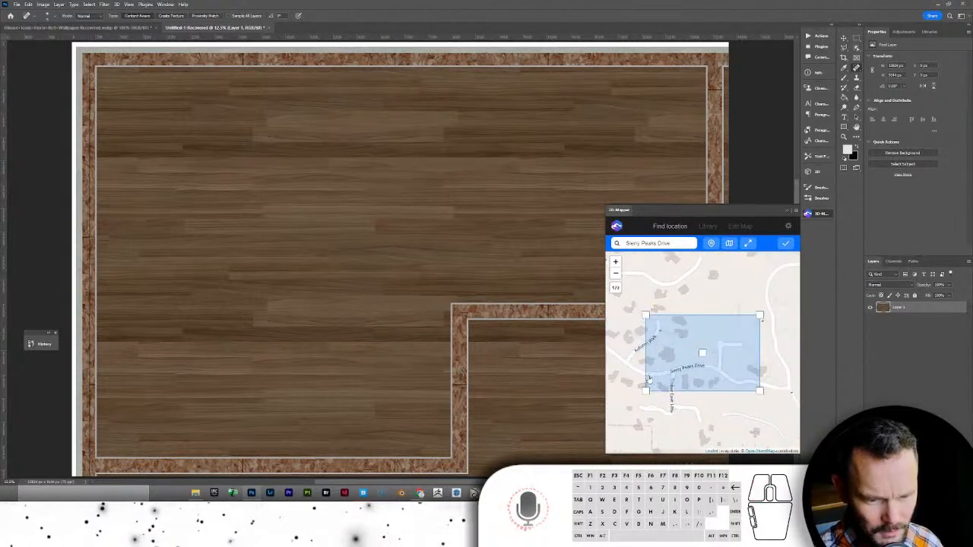
pyautogui.scroll(-2, 700, 386)
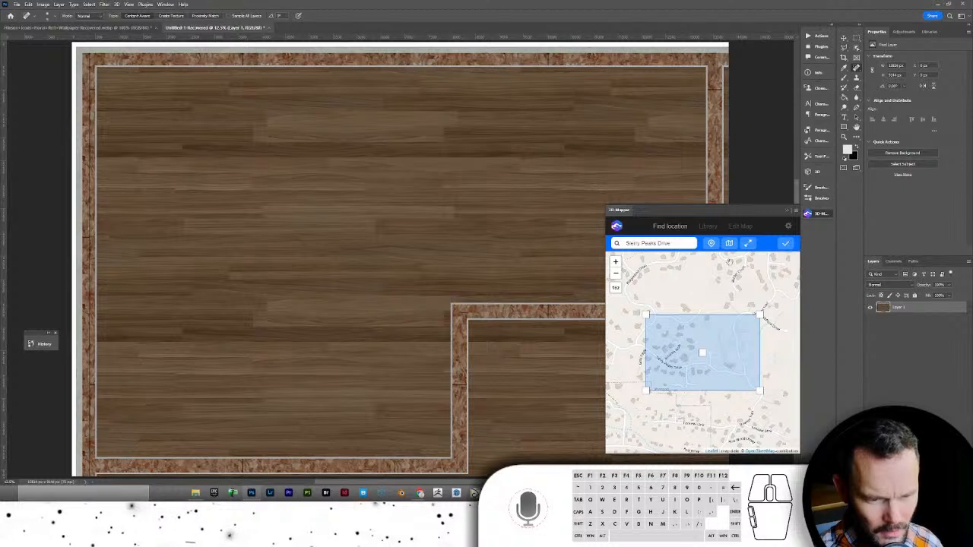
# - Generate 3D terrain for the framed area, view it from above, then go back to searching
pyautogui.click(783, 249)
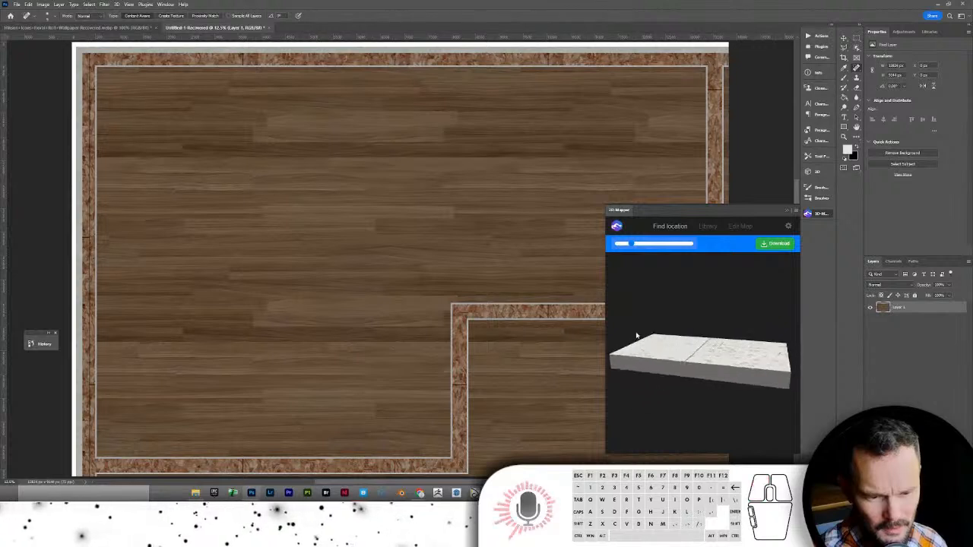
pyautogui.moveTo(637, 335); pyautogui.dragTo(706, 388)
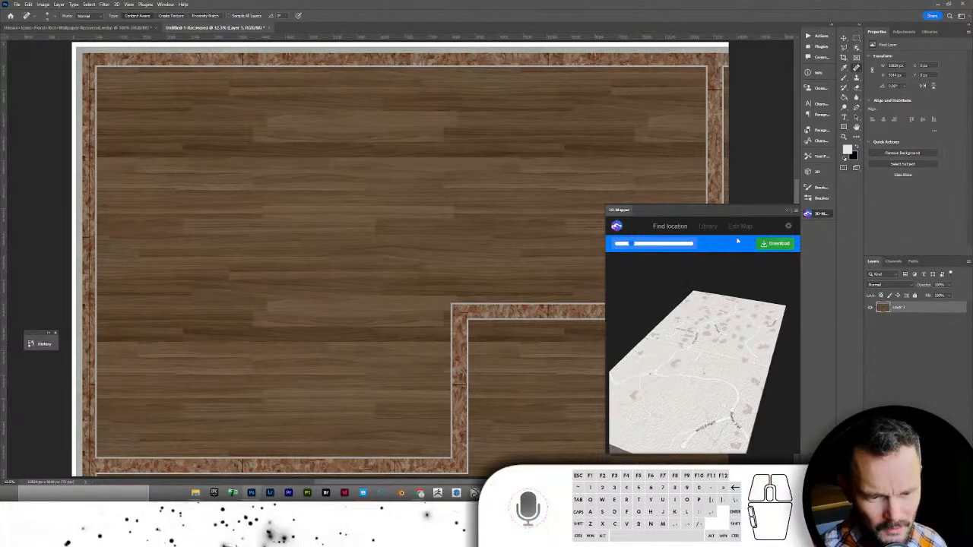
pyautogui.click(665, 228)
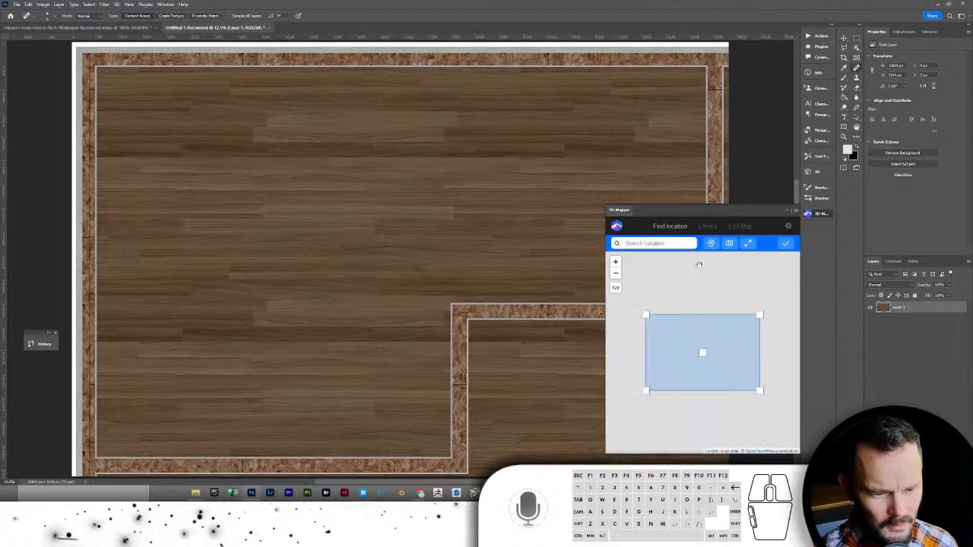
# - Search the site's street and zoom out to frame the wider neighbourhood on the map
pyautogui.write('ble')
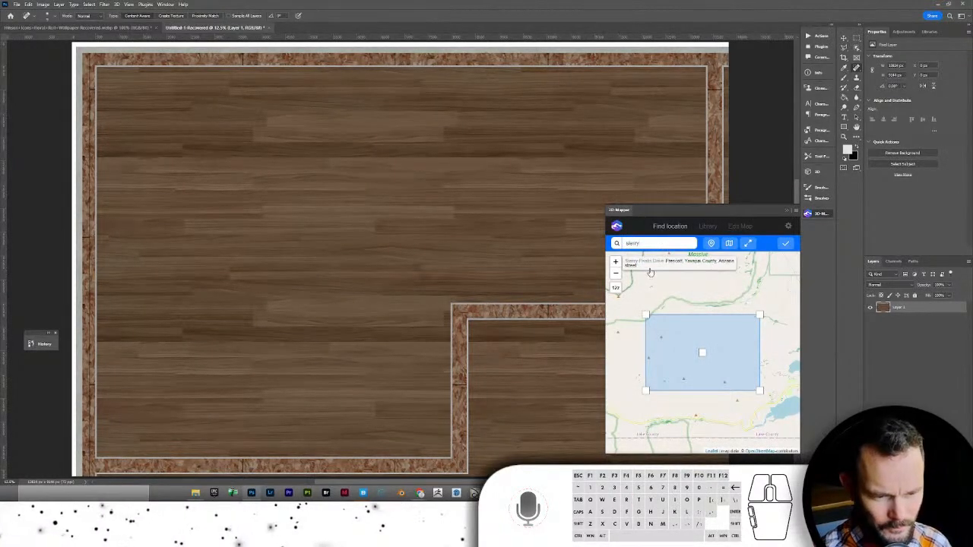
pyautogui.click(650, 263)
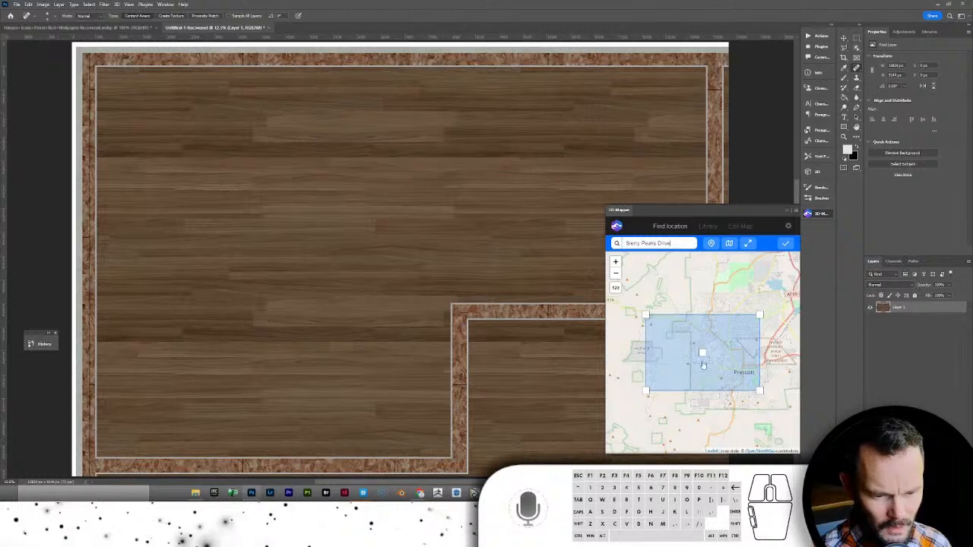
pyautogui.scroll(4, 703, 365)
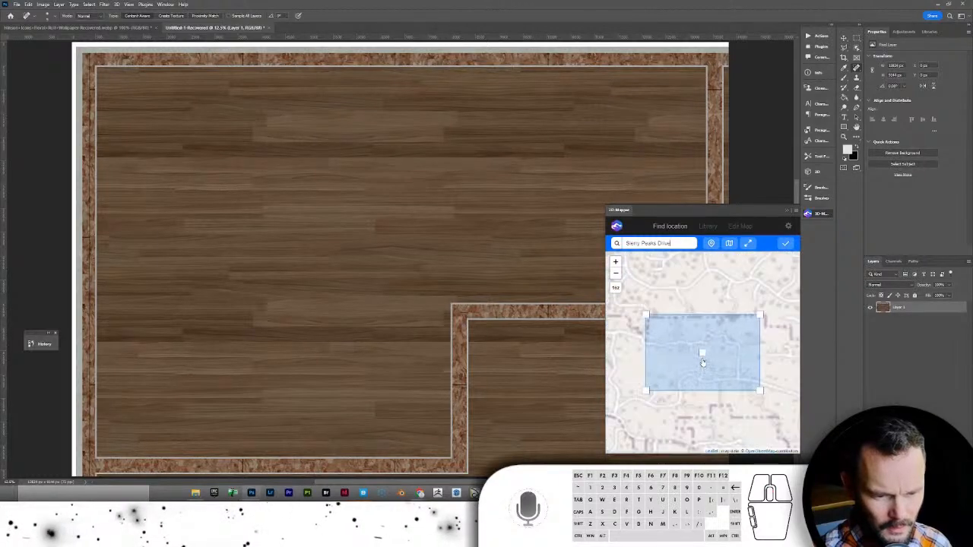
pyautogui.scroll(2, 703, 363)
pyautogui.scroll(-3, 702, 355)
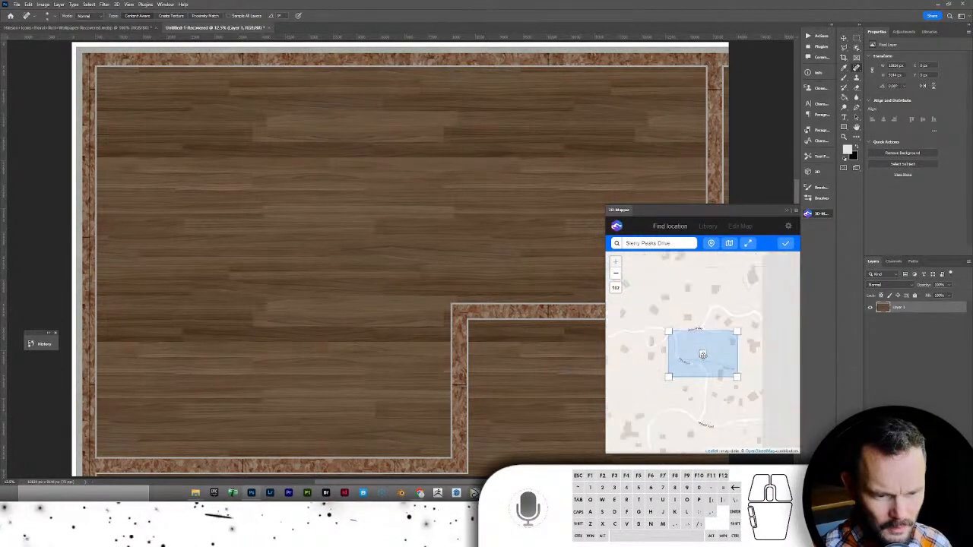
pyautogui.scroll(-3, 710, 403)
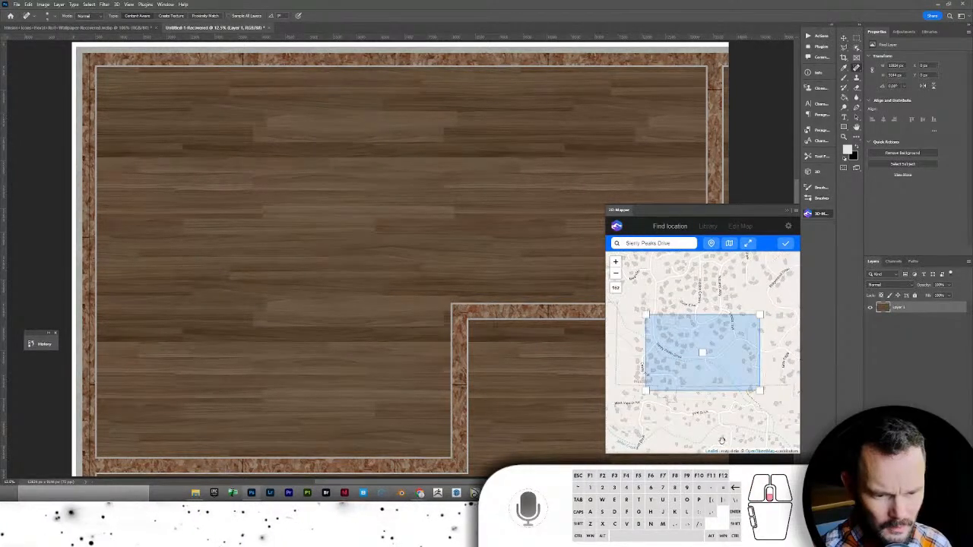
pyautogui.scroll(-2, 722, 440)
pyautogui.moveTo(722, 440); pyautogui.dragTo(719, 399)
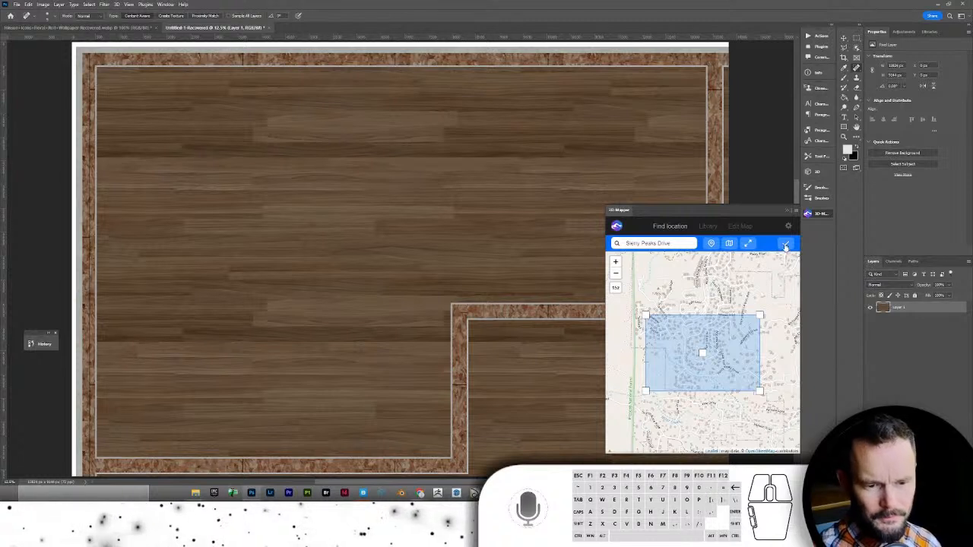
# - Generate the terrain block, raise its height, and orbit the preview to face the front
pyautogui.click(785, 244)
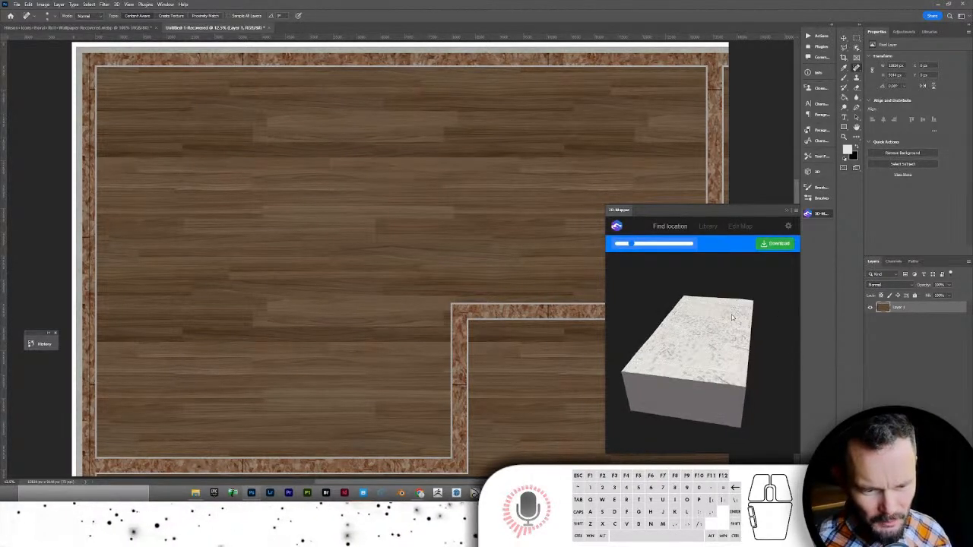
pyautogui.moveTo(732, 317); pyautogui.dragTo(641, 246)
pyautogui.moveTo(656, 296); pyautogui.dragTo(669, 323)
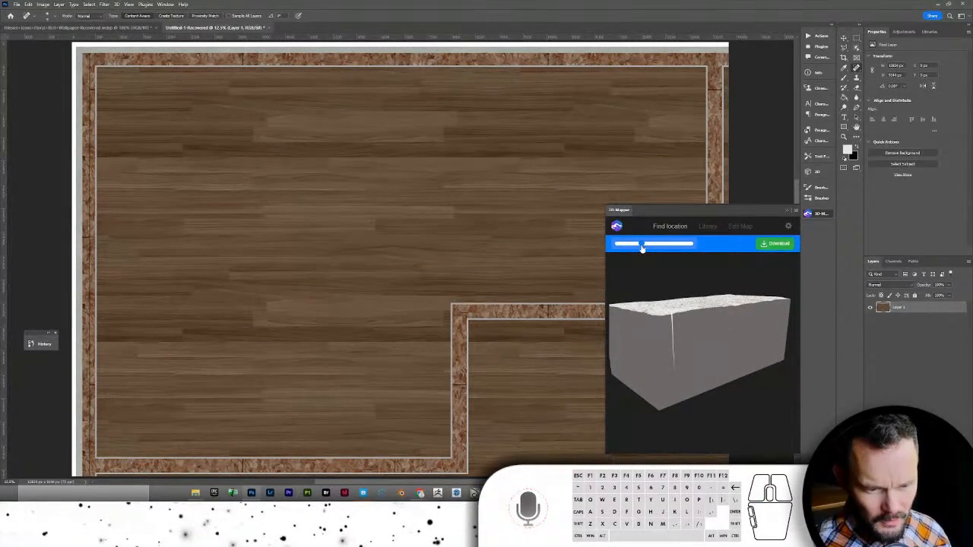
pyautogui.moveTo(642, 249); pyautogui.dragTo(651, 244)
pyautogui.moveTo(695, 348); pyautogui.dragTo(624, 377)
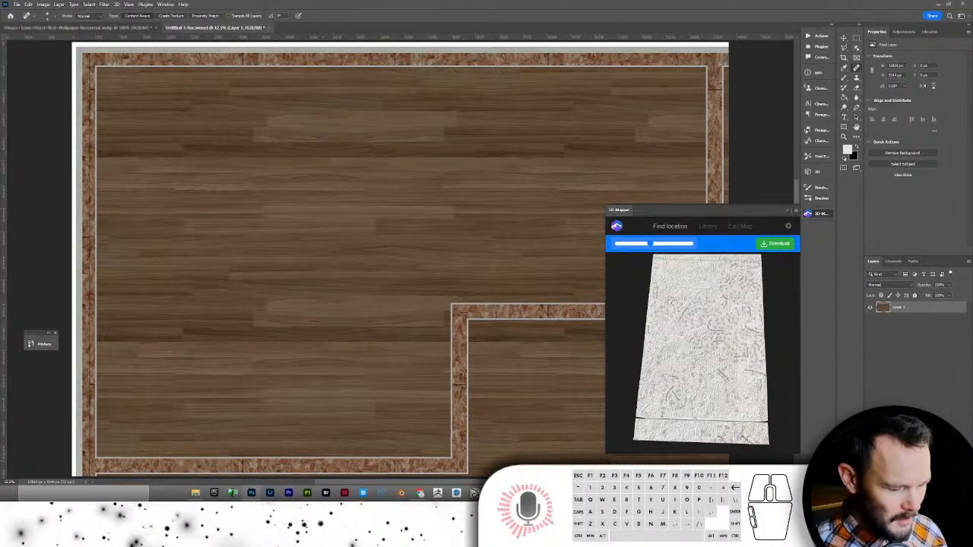
# - Launch Google Earth Pro from Windows search, then bring File Explorer to the front
pyautogui.press('super')
pyautogui.write('googl')
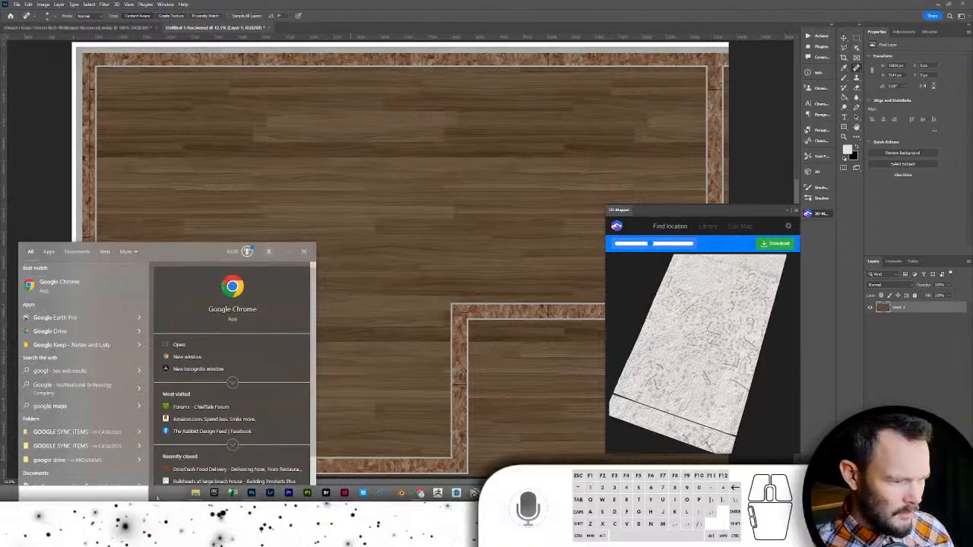
pyautogui.click(89, 319)
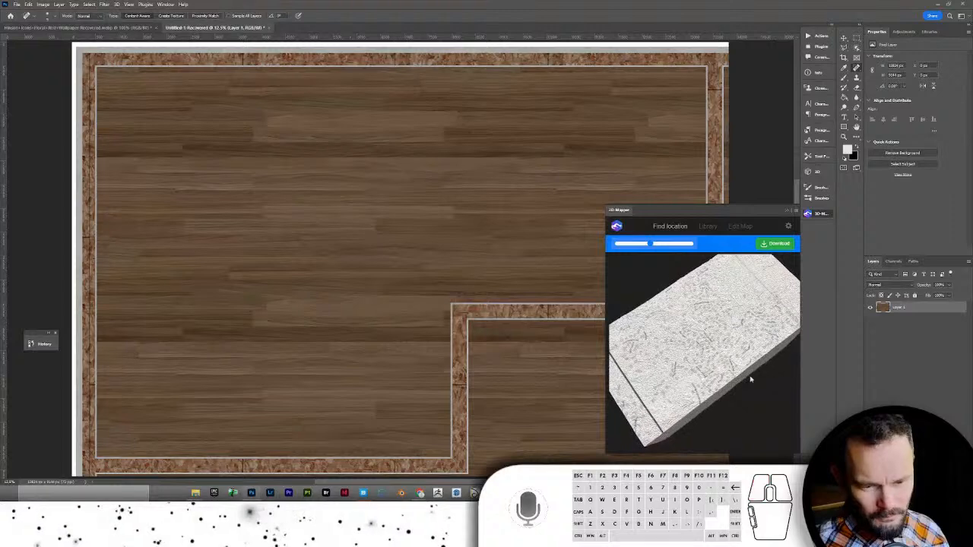
pyautogui.hotkey('alt', 'Tab')
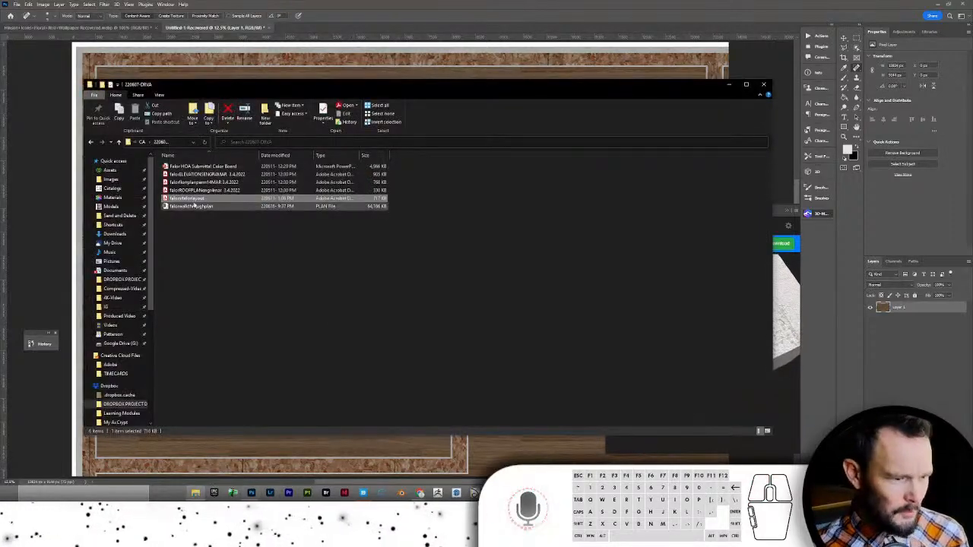
# - Go to Dropbox > Crystal Creek > Projects > 211015 project > TM and preview the Landscape heightmap
pyautogui.click(120, 280)
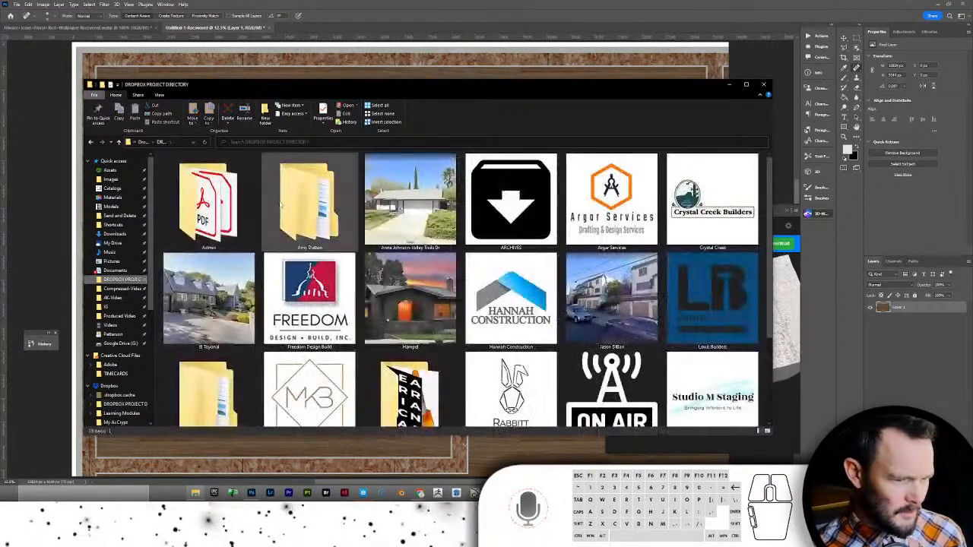
pyautogui.doubleClick(712, 202)
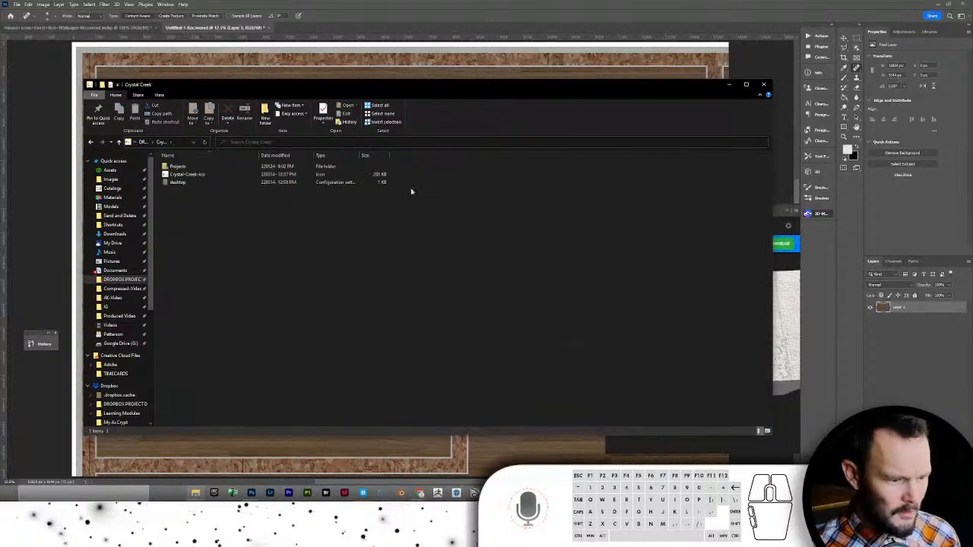
pyautogui.doubleClick(221, 166)
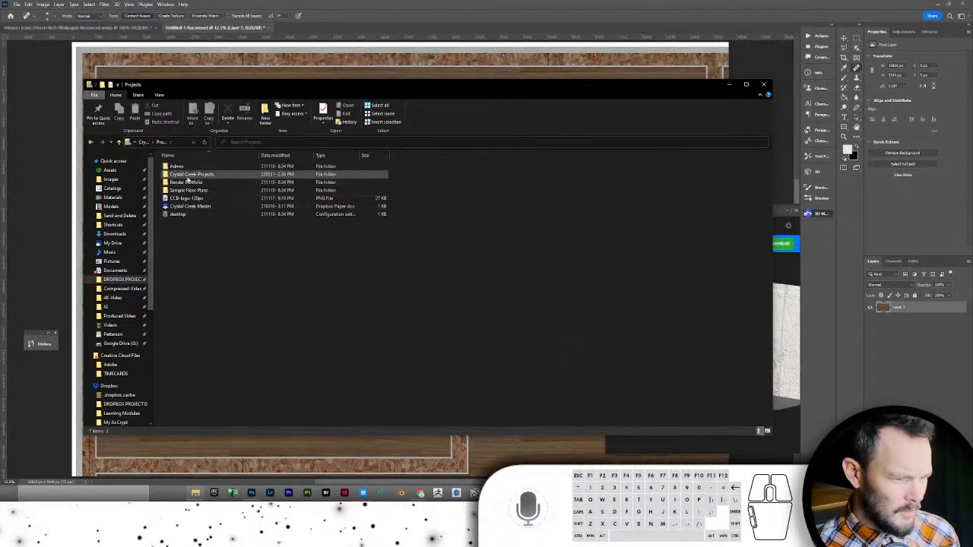
pyautogui.doubleClick(190, 174)
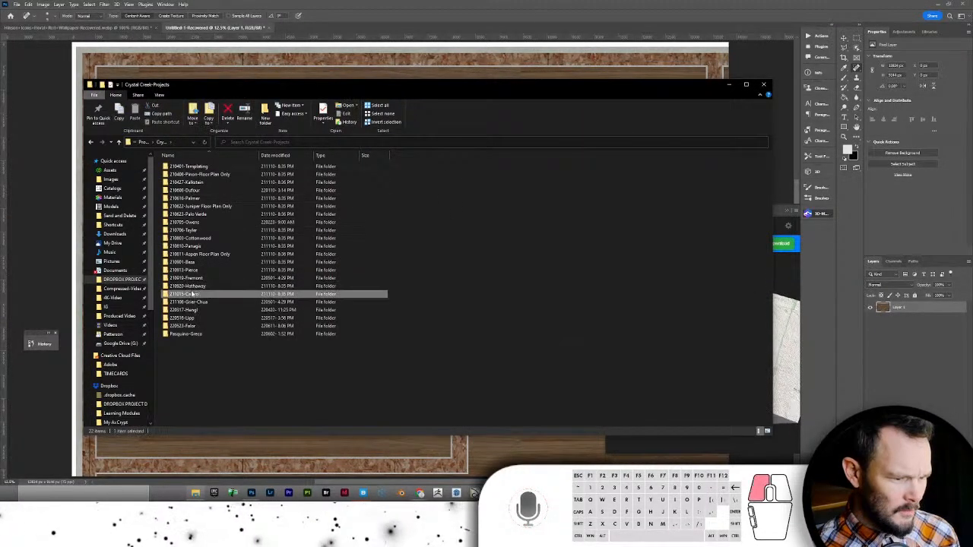
pyautogui.doubleClick(188, 293)
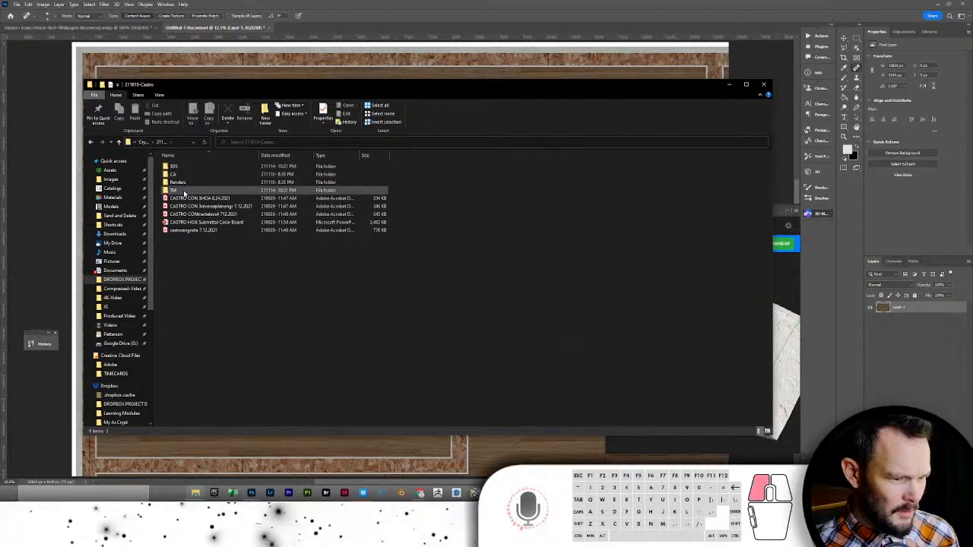
pyautogui.doubleClick(184, 190)
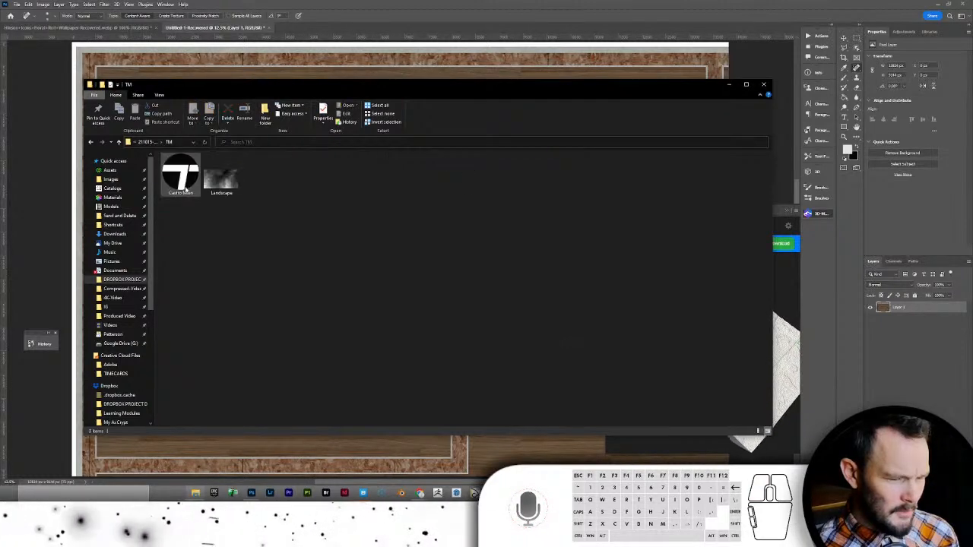
pyautogui.click(219, 180)
pyautogui.doubleClick(219, 176)
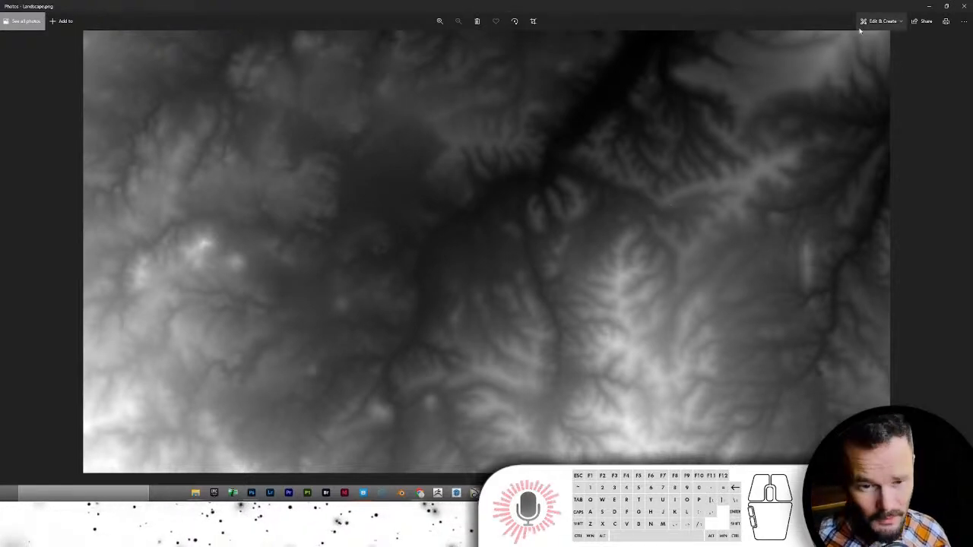
pyautogui.click(928, 7)
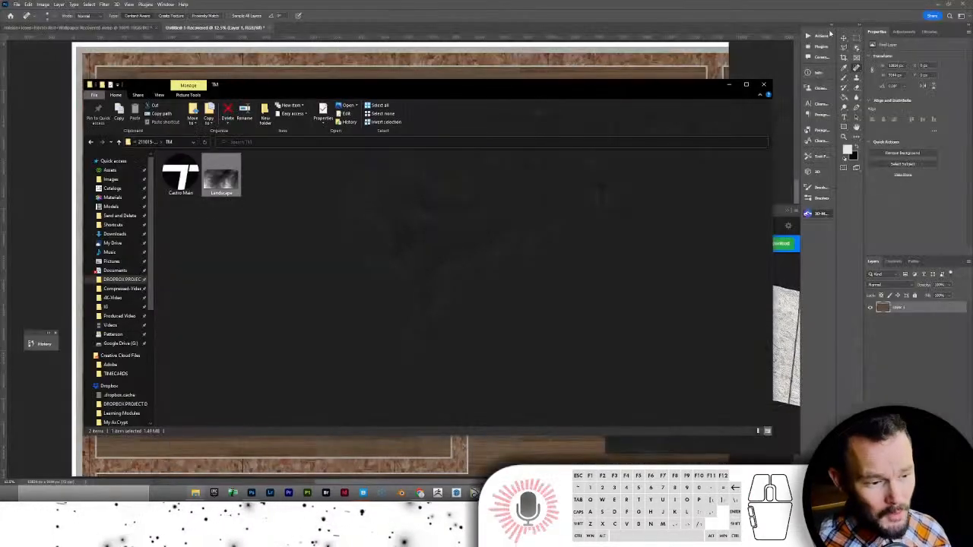
# - Return to Photoshop and orbit and zoom the 3D Mapper terrain preview to inspect its surface
pyautogui.click(770, 10)
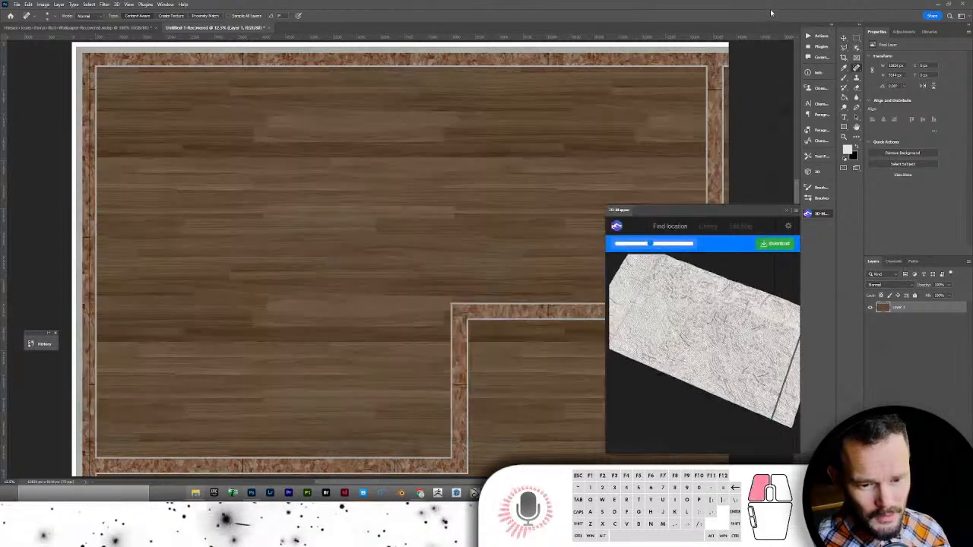
pyautogui.moveTo(713, 305); pyautogui.dragTo(715, 328)
pyautogui.scroll(1, 715, 328)
pyautogui.scroll(4, 715, 328)
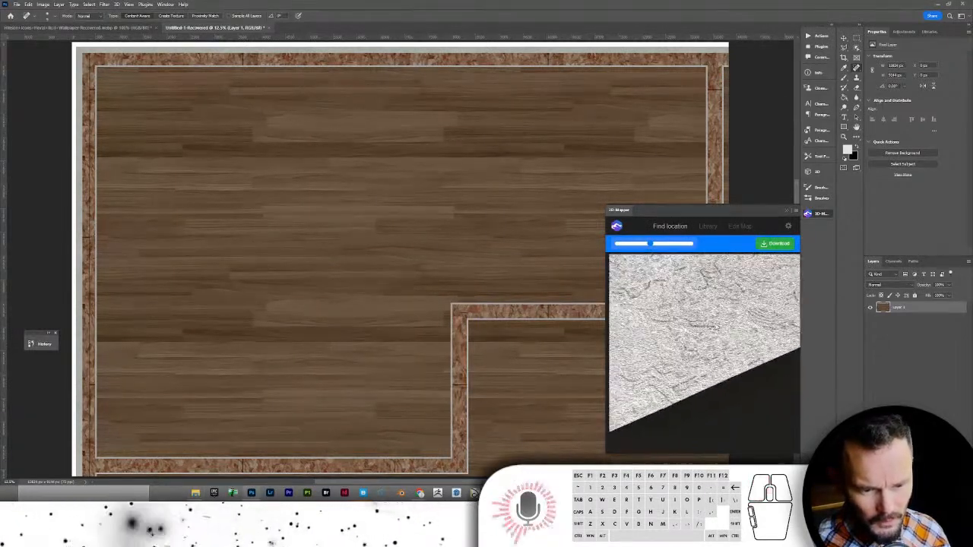
# - Switch to Google Earth Pro, close the Start-up Tips, and focus the Search box
pyautogui.click(494, 493)
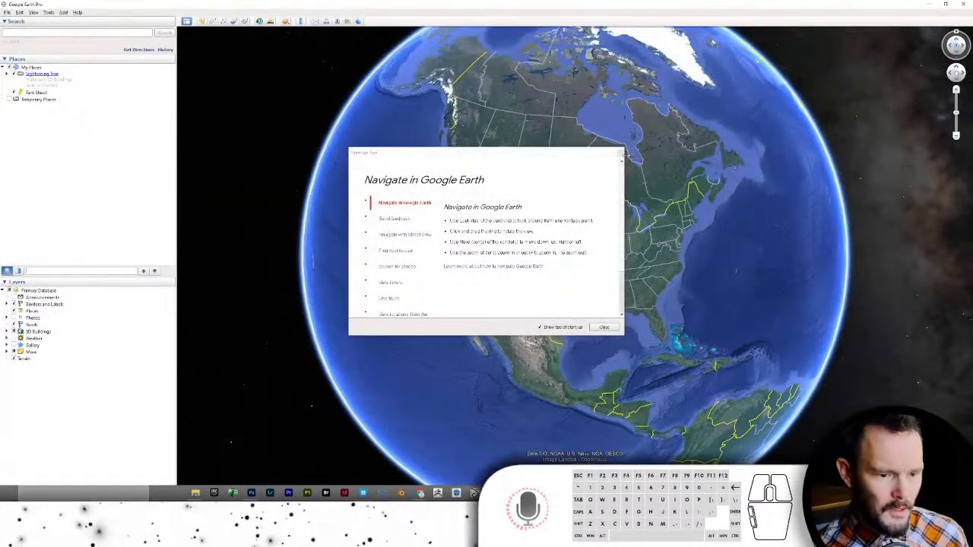
pyautogui.click(621, 153)
pyautogui.click(31, 34)
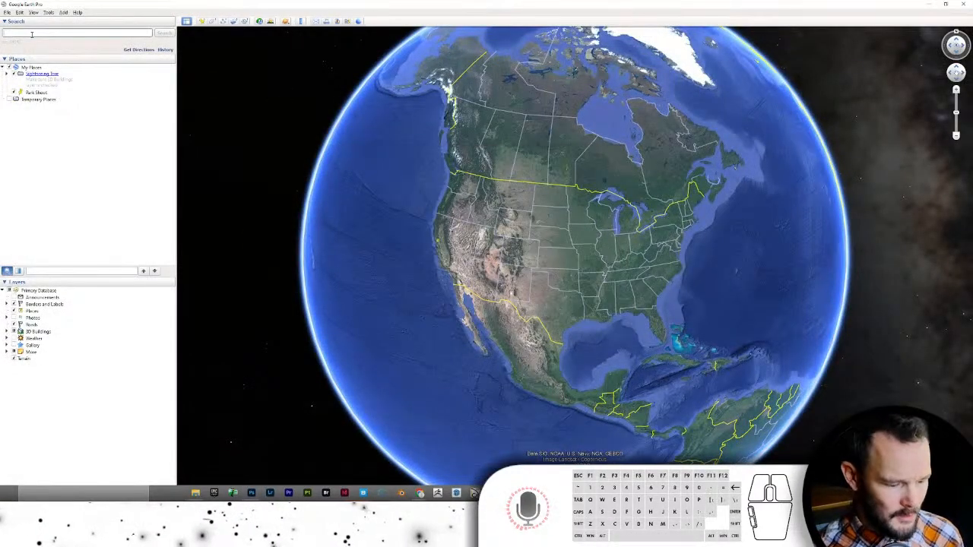
# - Search the house site's street address in Google Earth Pro and fly to it
pyautogui.write('22')
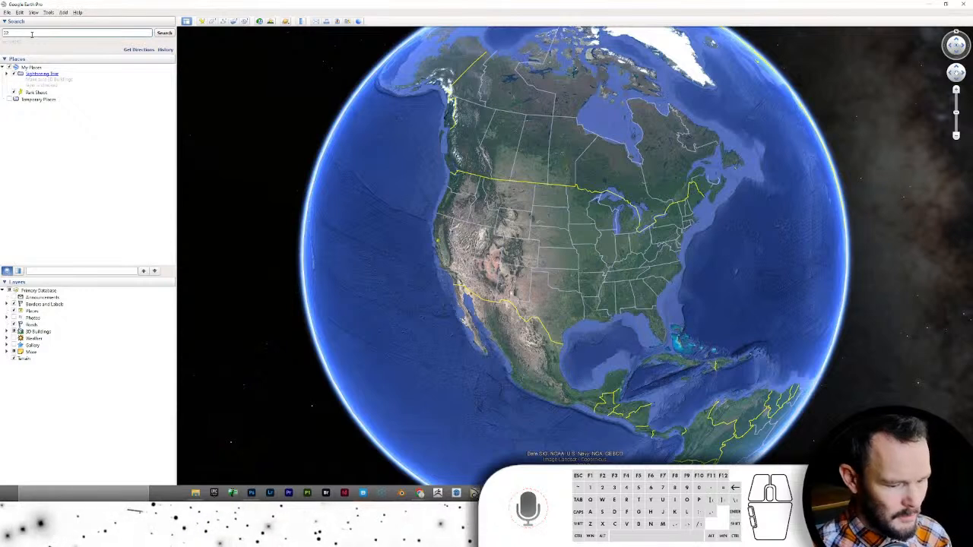
pyautogui.press('BackSpace')
pyautogui.press('BackSpace')
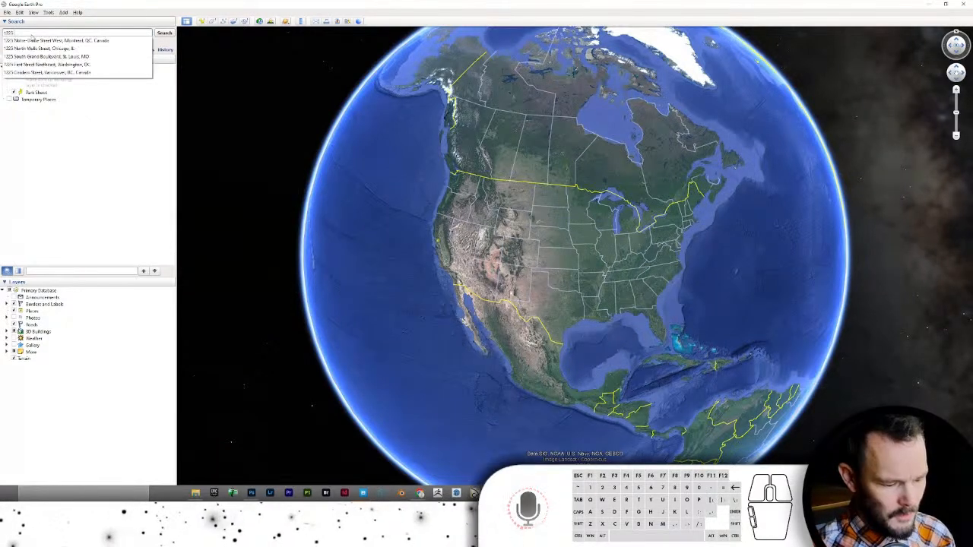
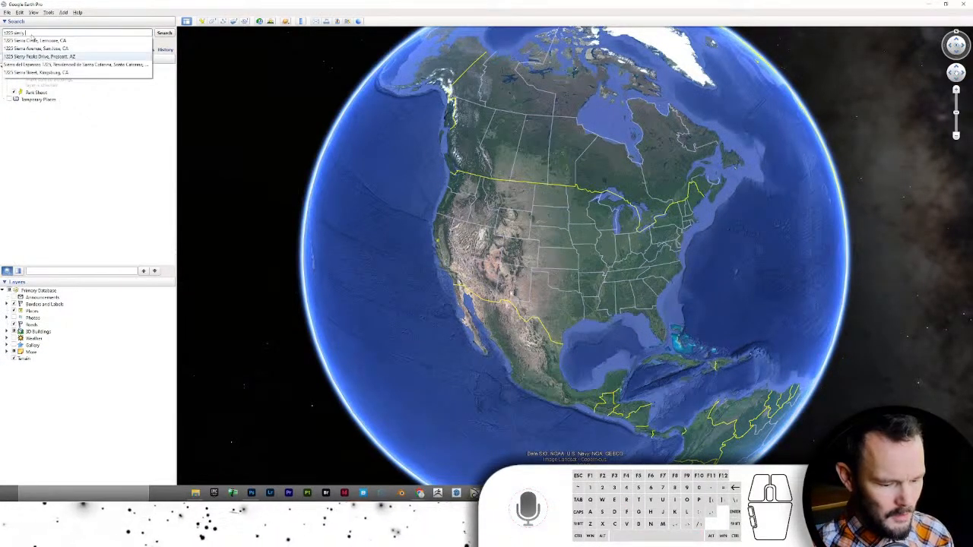
pyautogui.press('Return')
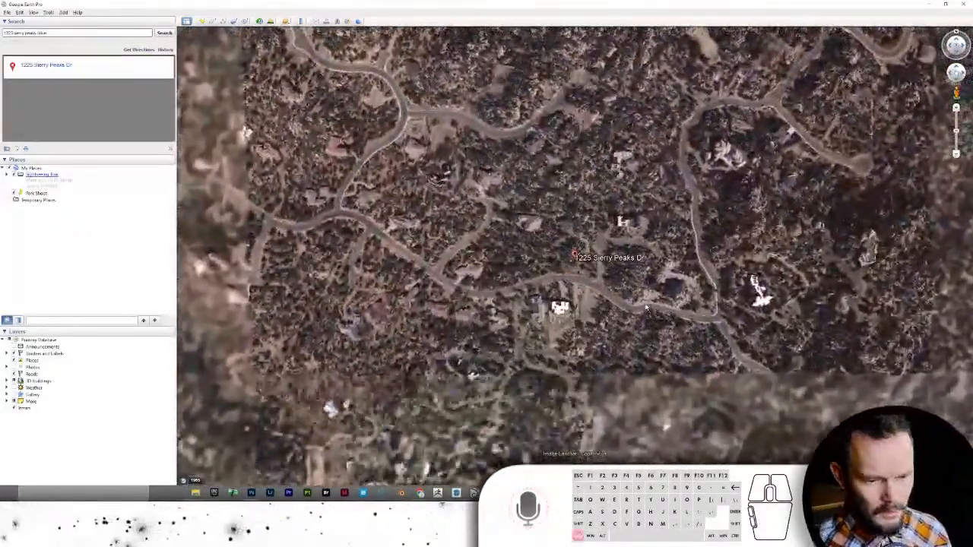
# - Tilt and rotate the 3D view over the site toward the mountain peak, then switch to Photoshop
pyautogui.moveTo(646, 307); pyautogui.dragTo(643, 301)
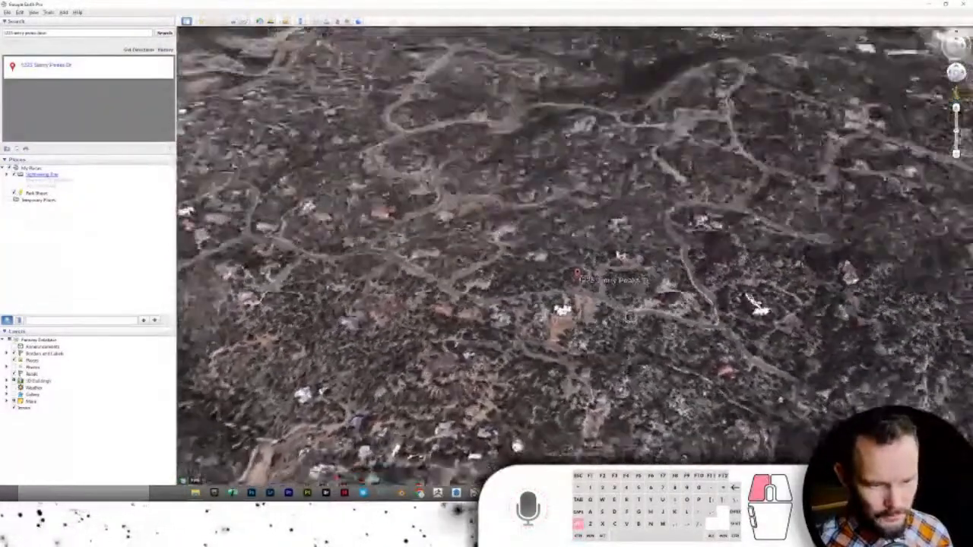
pyautogui.keyDown('shift'); pyautogui.moveTo(630, 318); pyautogui.dragTo(629, 311); pyautogui.keyUp('shift')
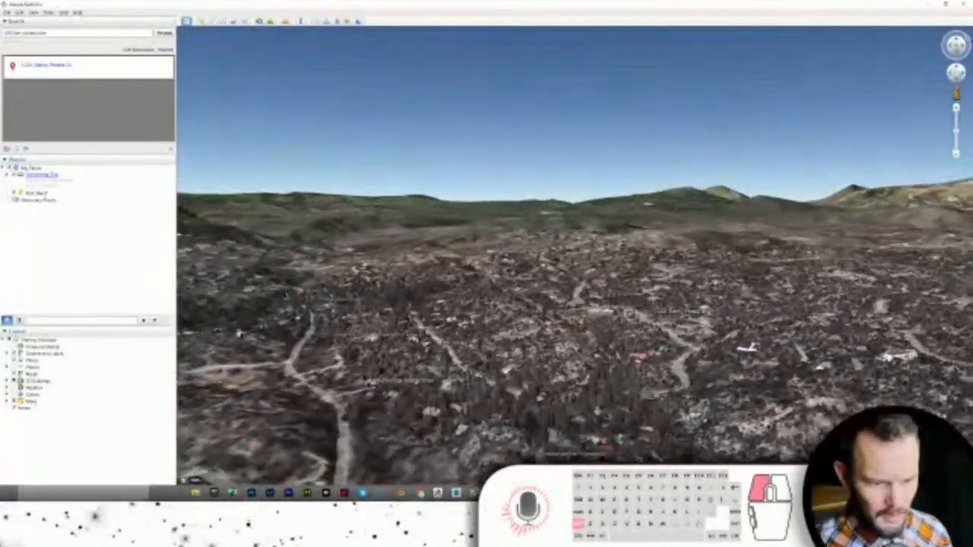
pyautogui.scroll(3, 618, 374)
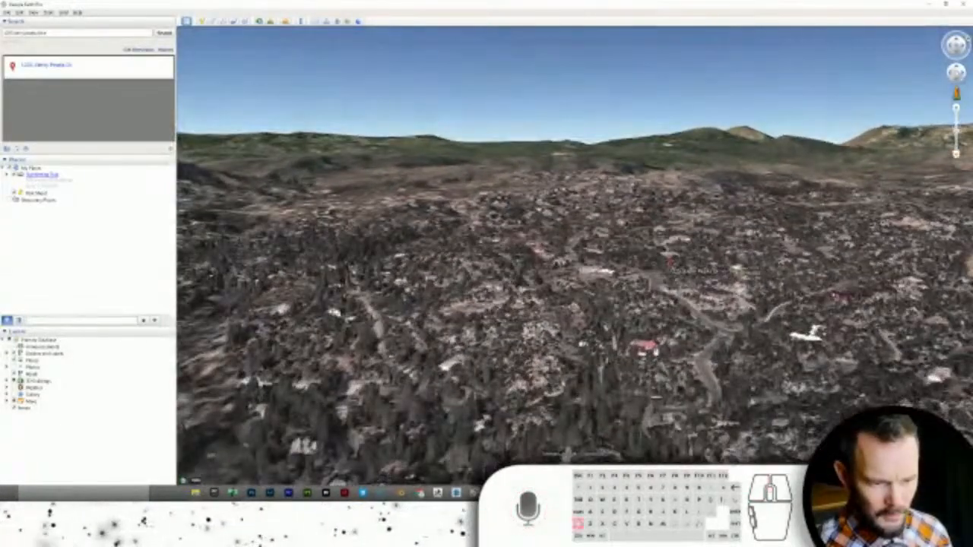
pyautogui.keyDown('shift'); pyautogui.moveTo(618, 375); pyautogui.dragTo(618, 395); pyautogui.keyUp('shift')
pyautogui.keyDown('shift'); pyautogui.moveTo(658, 329); pyautogui.dragTo(660, 329); pyautogui.keyUp('shift')
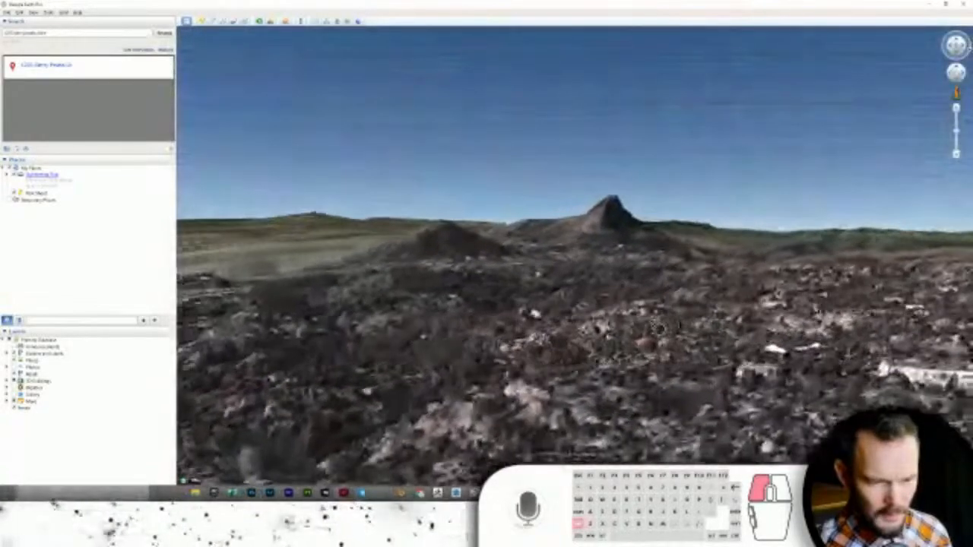
pyautogui.keyDown('shift'); pyautogui.moveTo(535, 313); pyautogui.dragTo(464, 470); pyautogui.keyUp('shift')
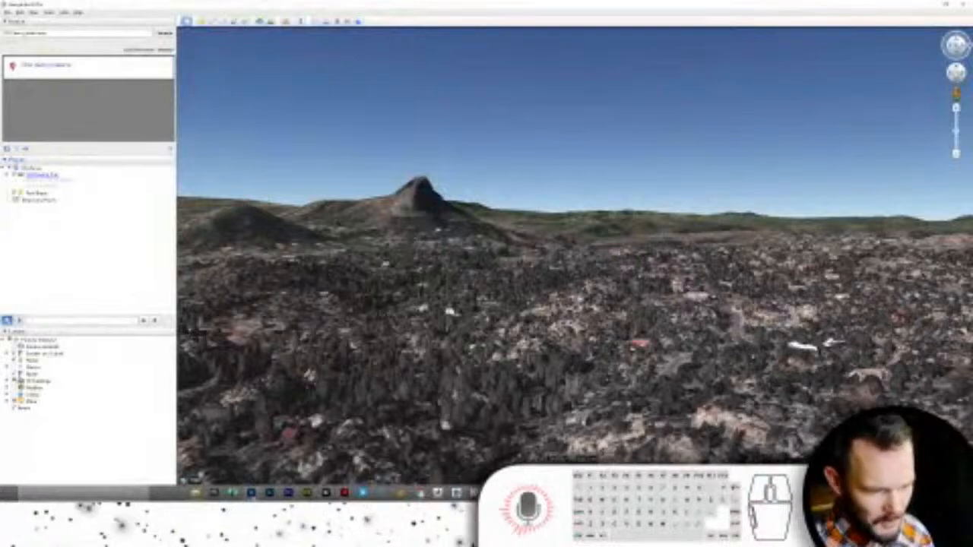
pyautogui.click(250, 492)
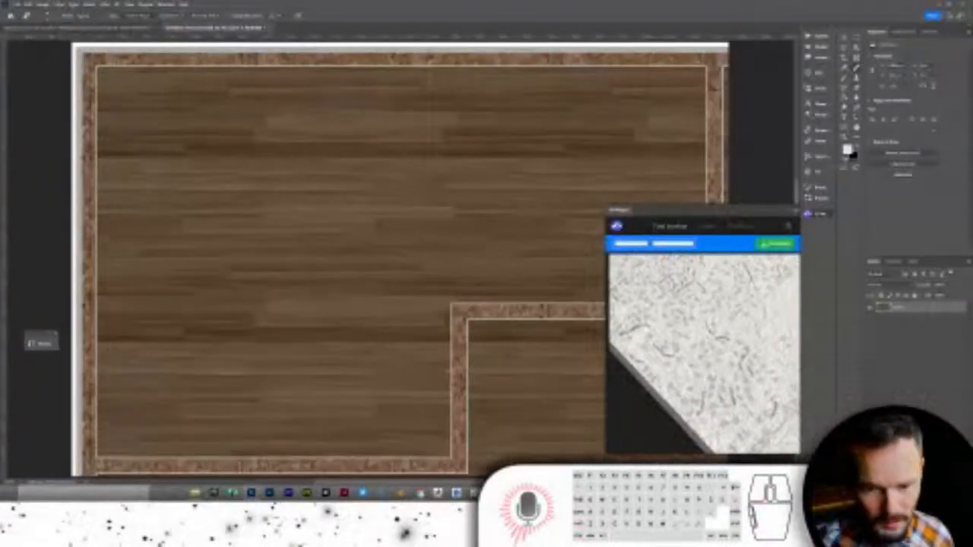
# - Search the site's street in 3D Mapper's Find location and pick the matching suggestion
pyautogui.click(671, 234)
pyautogui.click(656, 243)
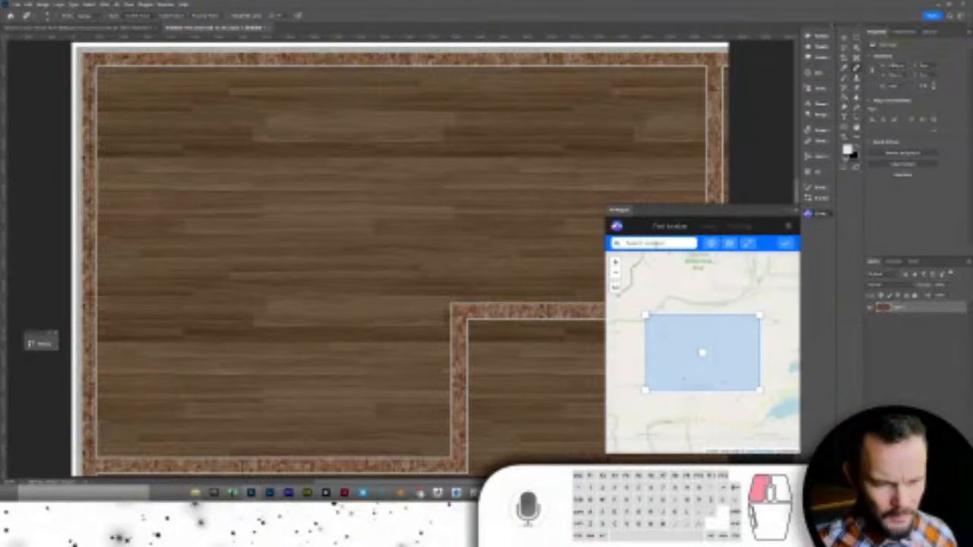
pyautogui.write('ki fr')
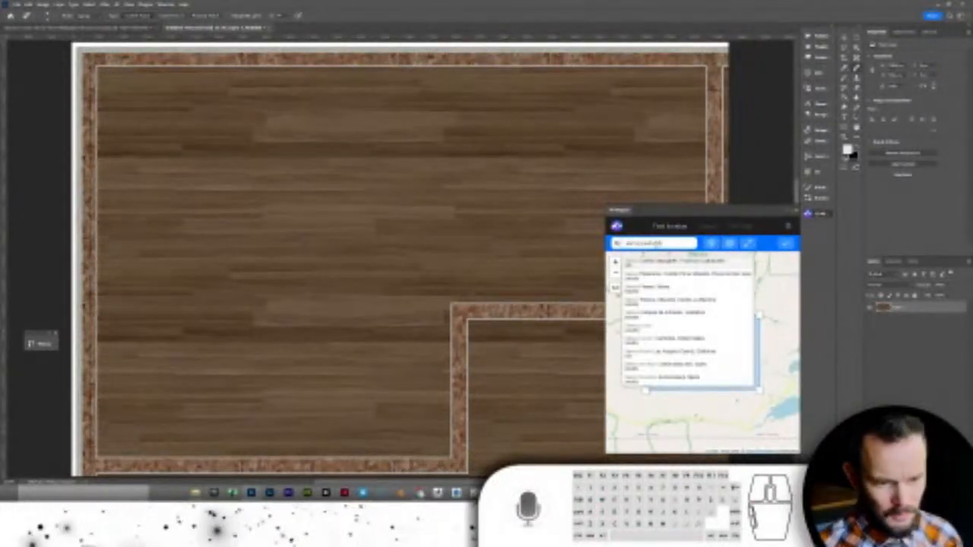
pyautogui.write('ive')
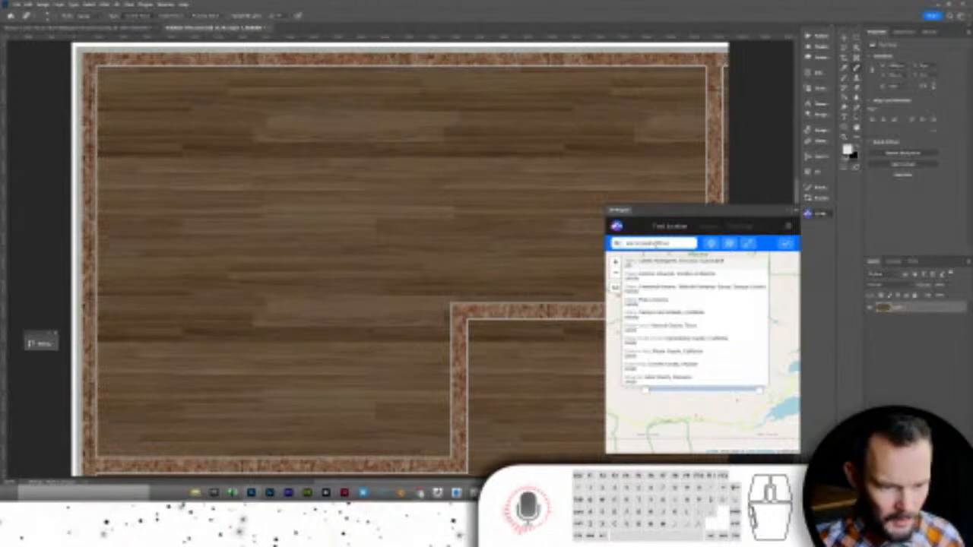
pyautogui.tripleClick(638, 243)
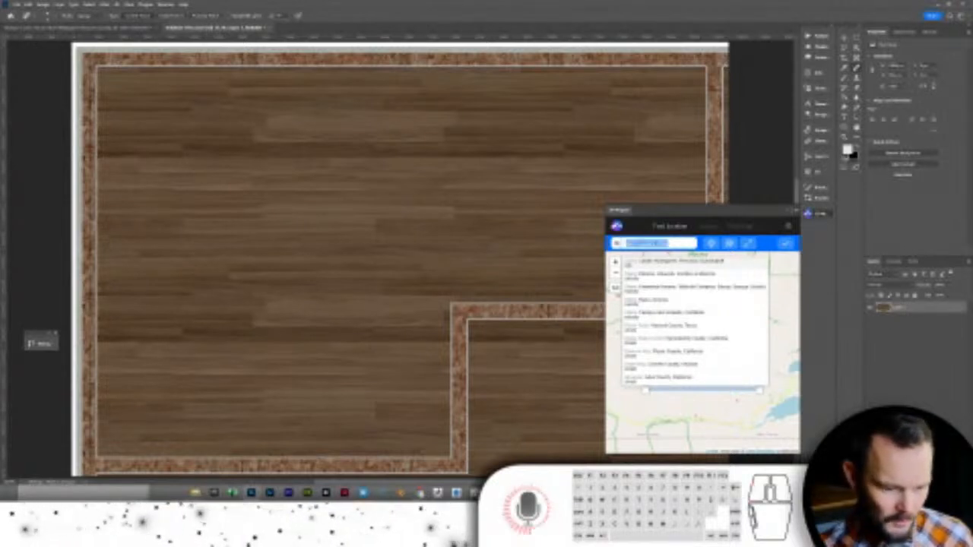
pyautogui.write('y')
pyautogui.click(638, 243)
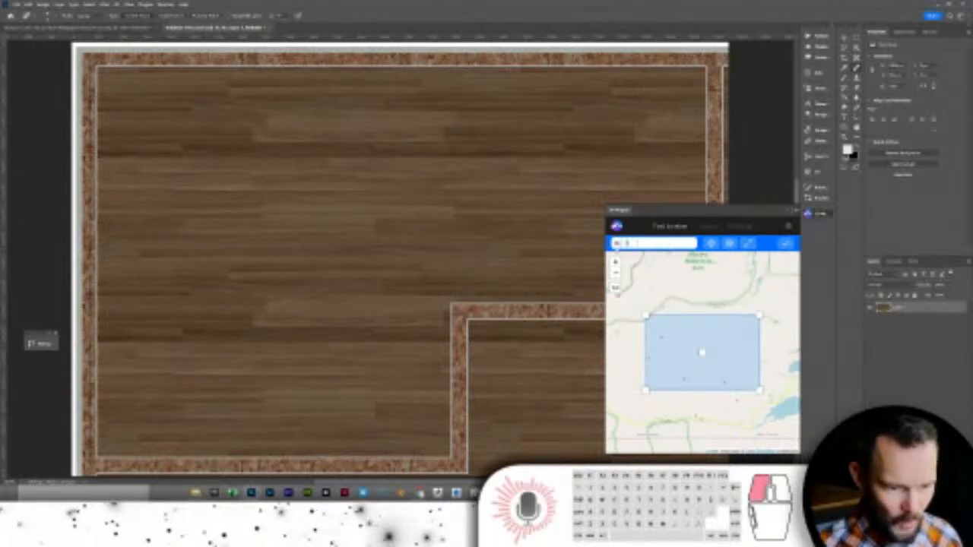
pyautogui.write('die')
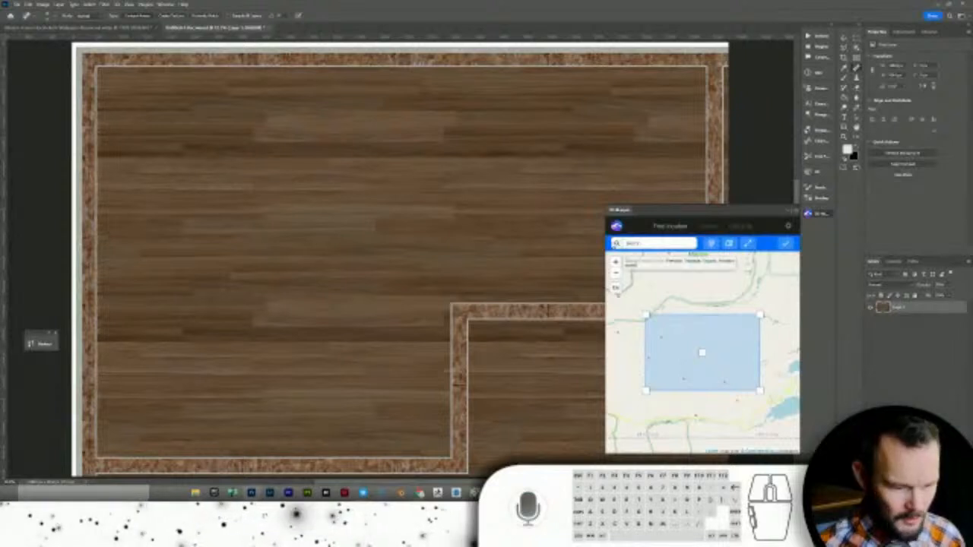
pyautogui.click(674, 260)
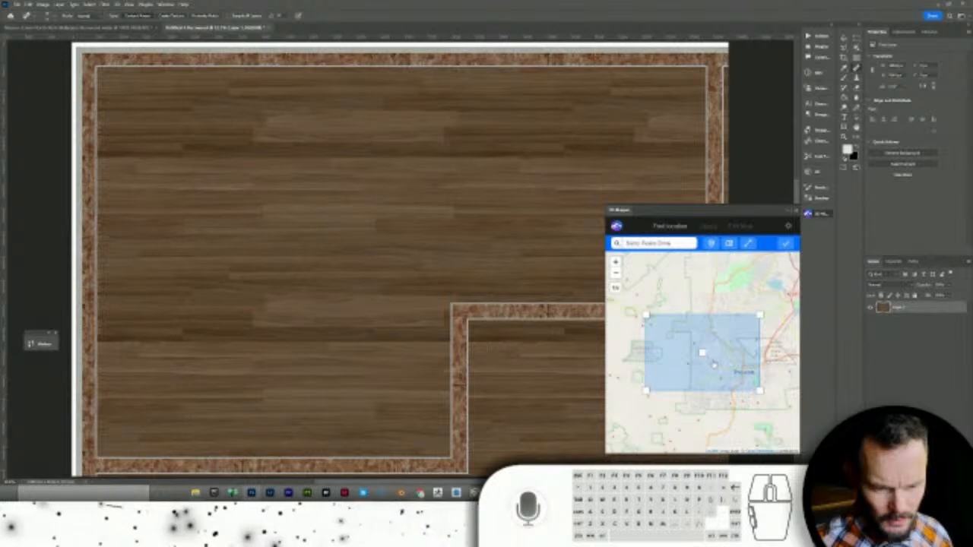
# - Zoom the map and position the blue capture area over the house site
pyautogui.scroll(4, 706, 357)
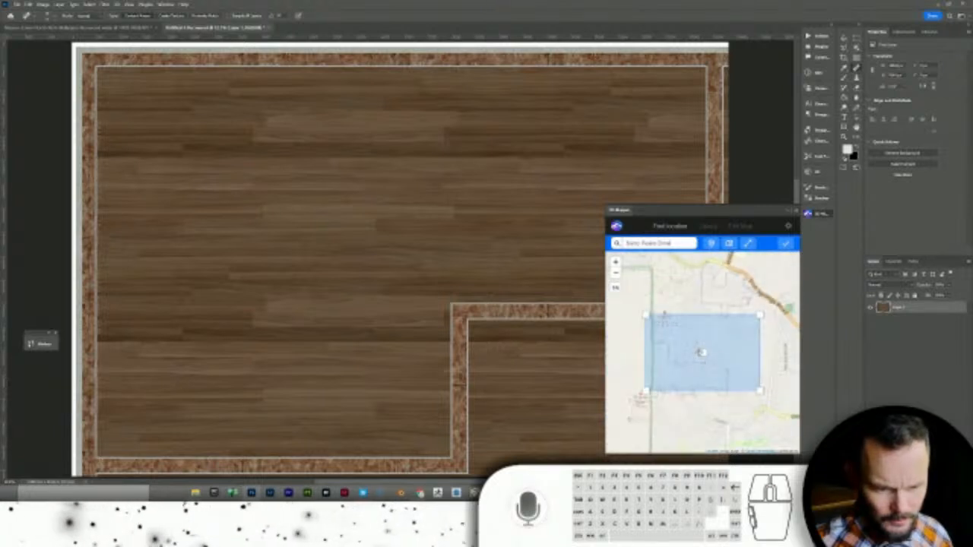
pyautogui.scroll(3, 701, 352)
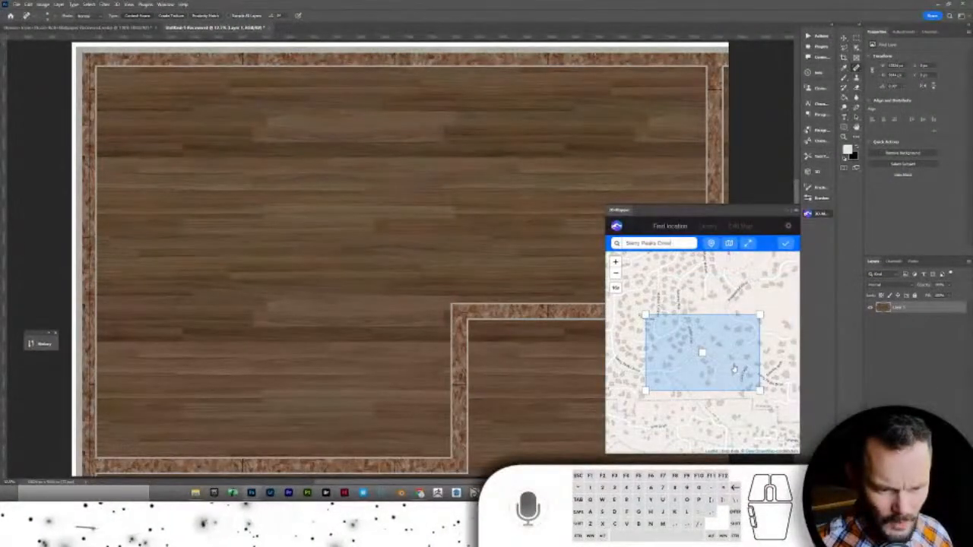
pyautogui.moveTo(734, 370); pyautogui.dragTo(691, 357)
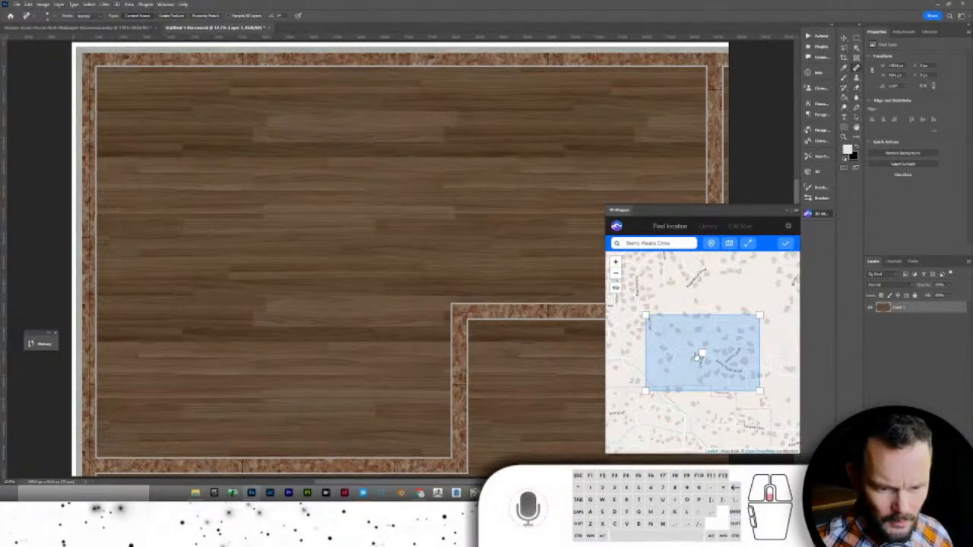
pyautogui.scroll(2, 698, 358)
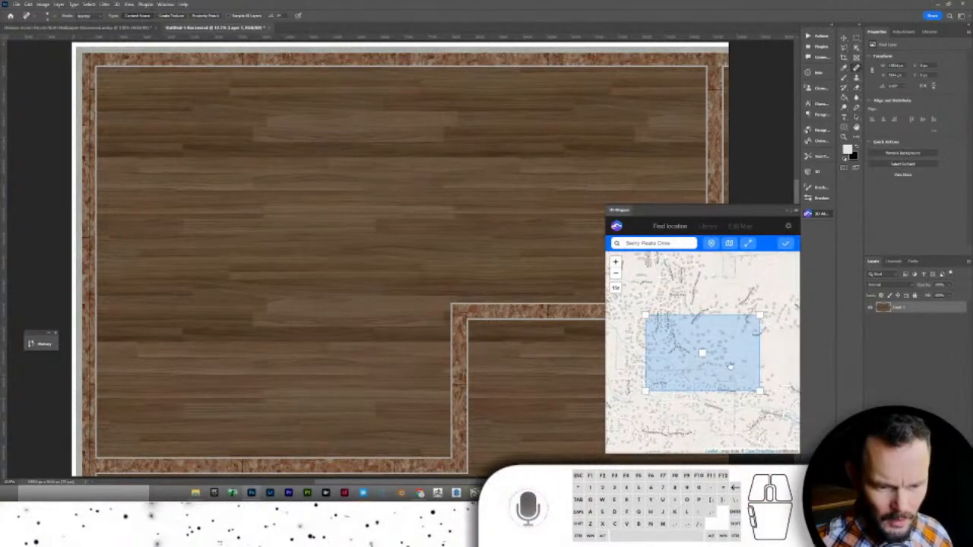
pyautogui.moveTo(724, 364); pyautogui.dragTo(728, 356)
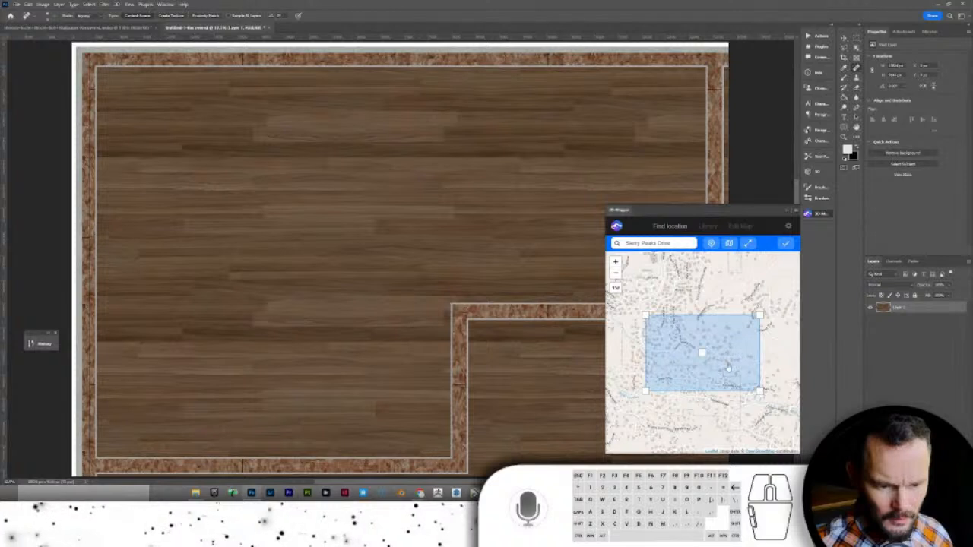
pyautogui.scroll(-2, 726, 368)
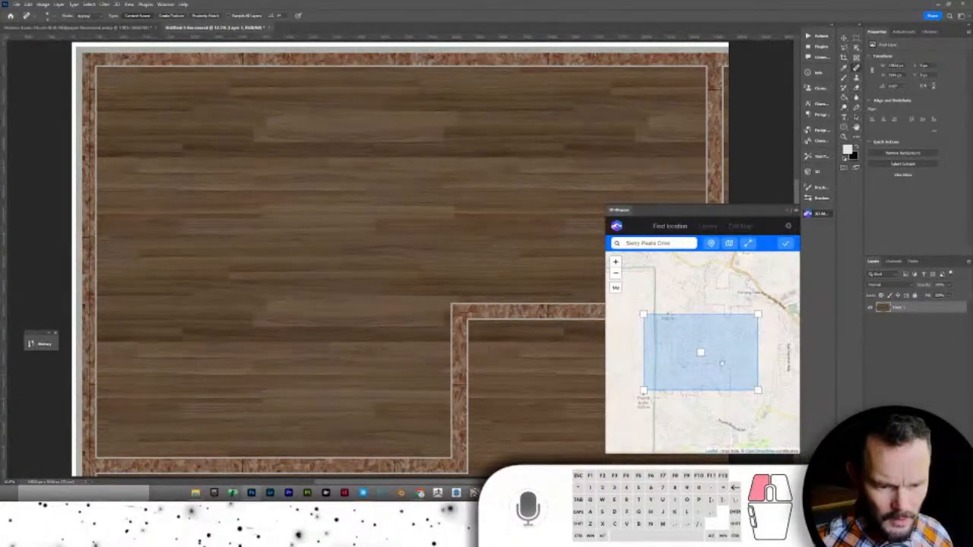
pyautogui.scroll(-1, 723, 367)
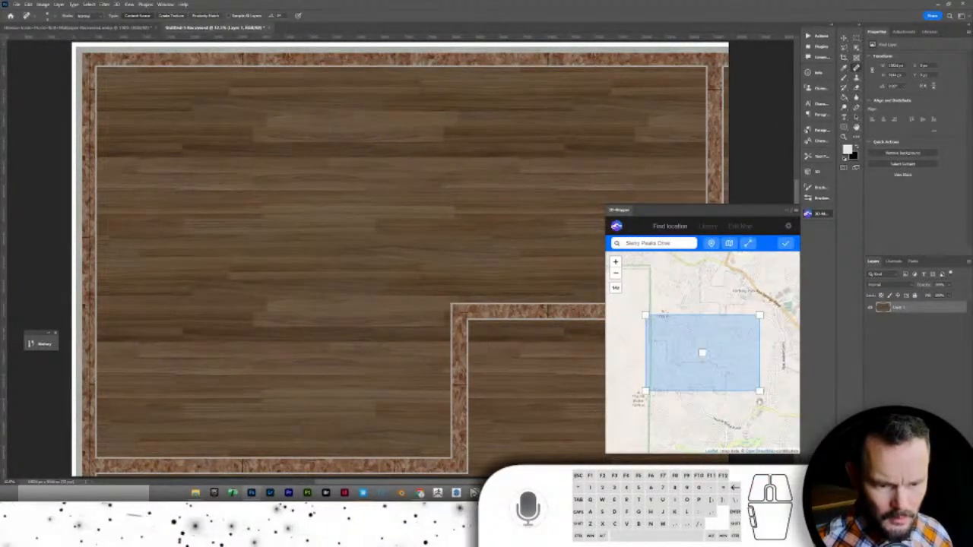
# - Generate terrain for the Sierry Peaks Drive area, orbit and zoom the preview, then minimize Photoshop
pyautogui.click(784, 244)
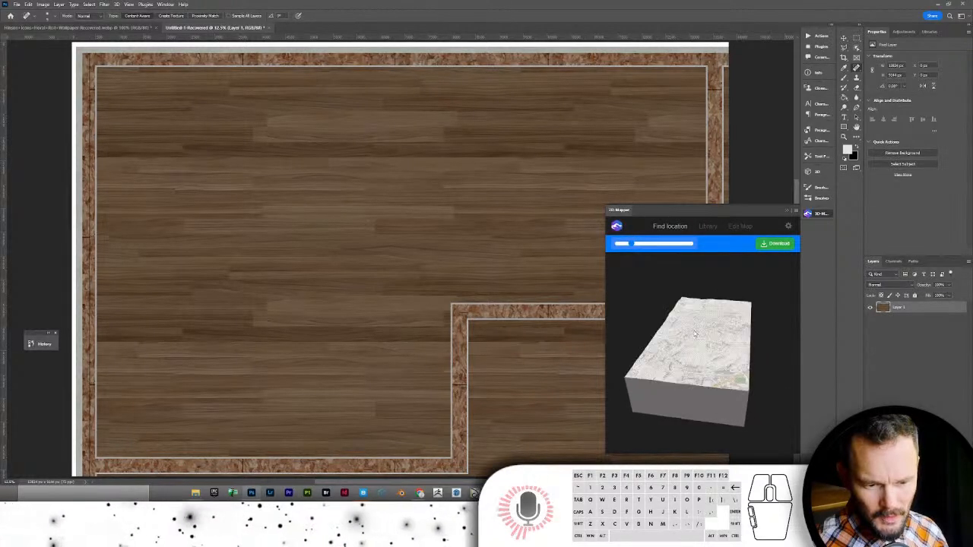
pyautogui.moveTo(695, 342)
pyautogui.mouseDown()
pyautogui.moveTo(651, 341)
pyautogui.moveTo(688, 318)
pyautogui.moveTo(688, 335)
pyautogui.moveTo(724, 324)
pyautogui.moveTo(695, 345)
pyautogui.moveTo(765, 360)
pyautogui.moveTo(749, 346)
pyautogui.moveTo(703, 341)
pyautogui.mouseUp()
pyautogui.scroll(2, 687, 335)
pyautogui.scroll(2, 687, 335)
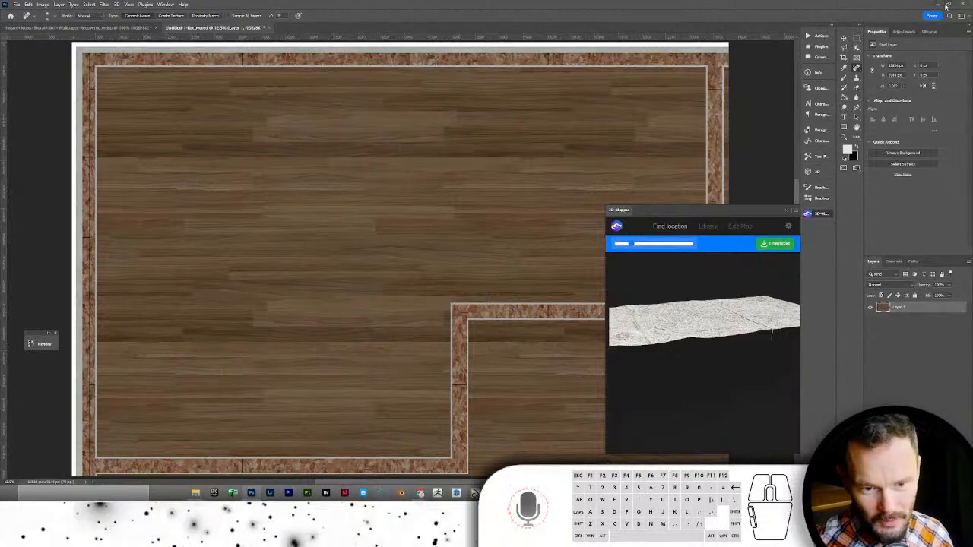
pyautogui.click(946, 6)
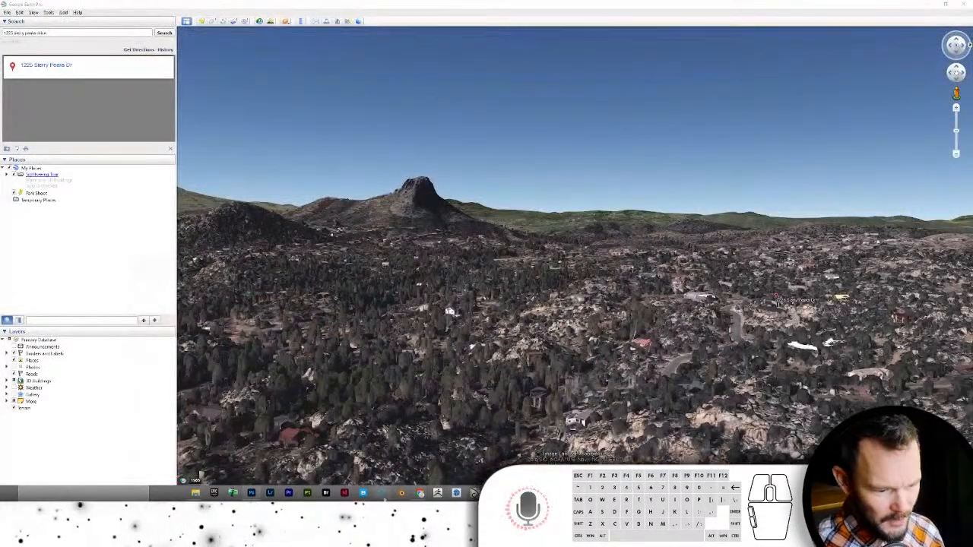
# - In Twinmotion, start a Landscape import from the File menu and browse for its source file
pyautogui.click(946, 5)
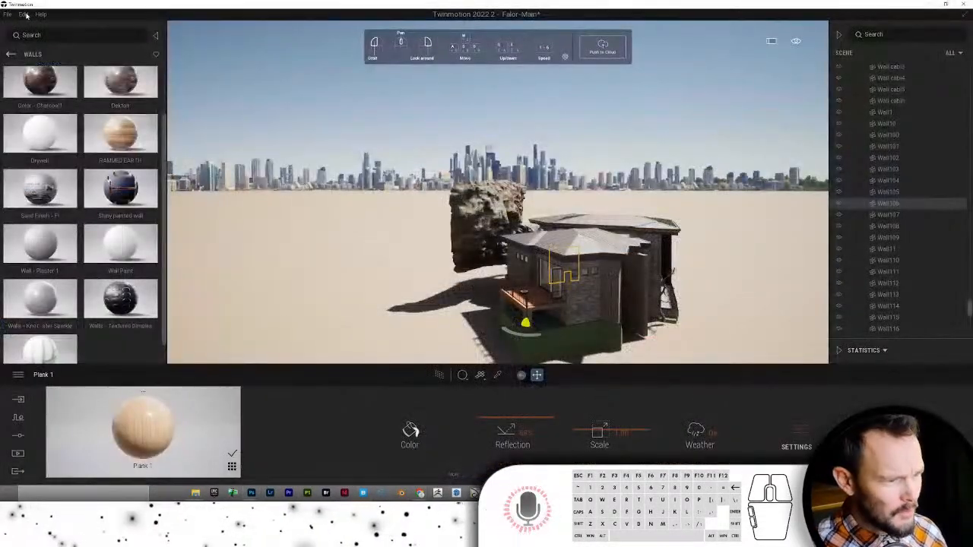
pyautogui.click(8, 15)
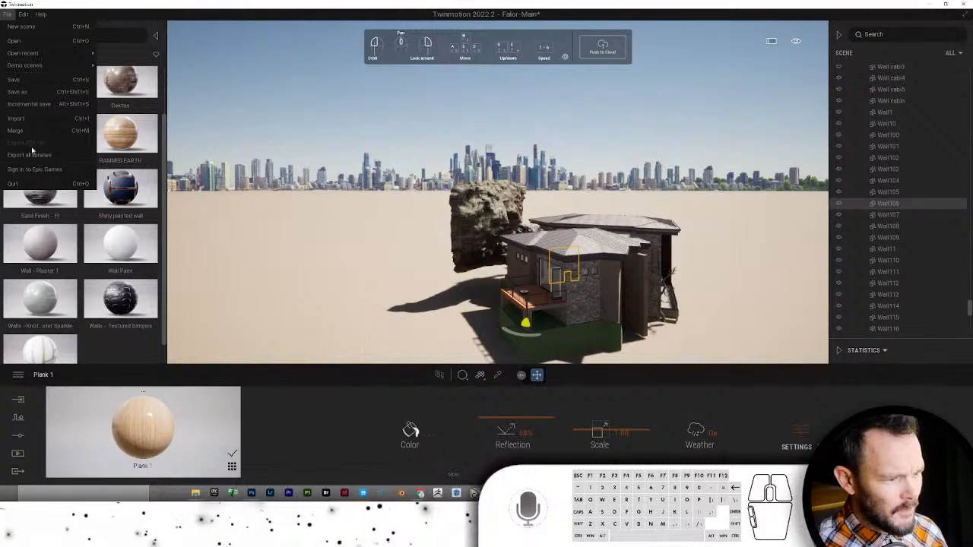
pyautogui.click(16, 119)
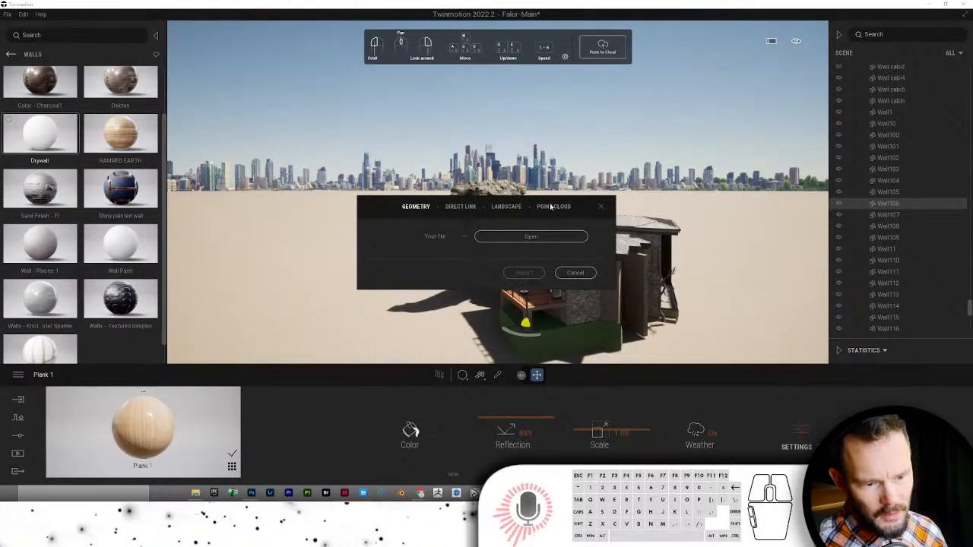
pyautogui.click(505, 206)
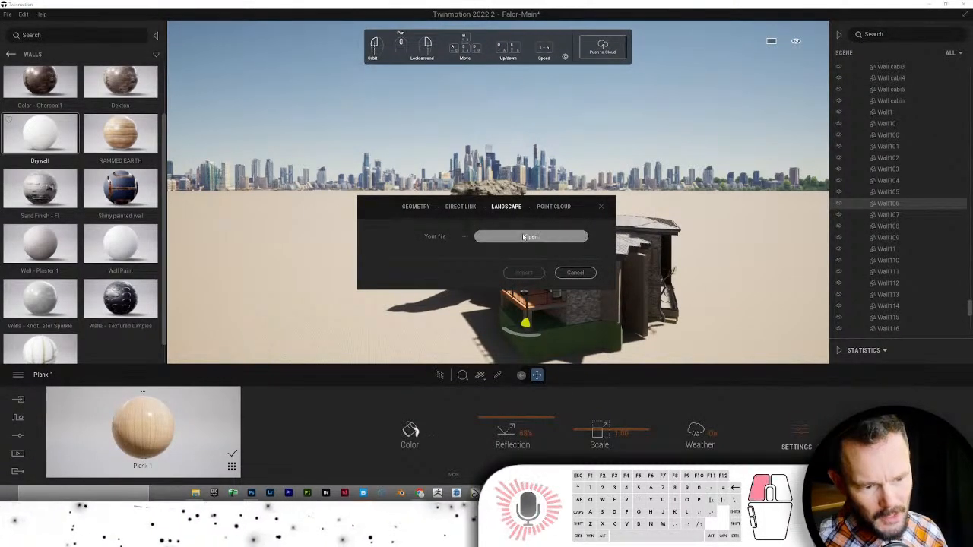
pyautogui.click(518, 235)
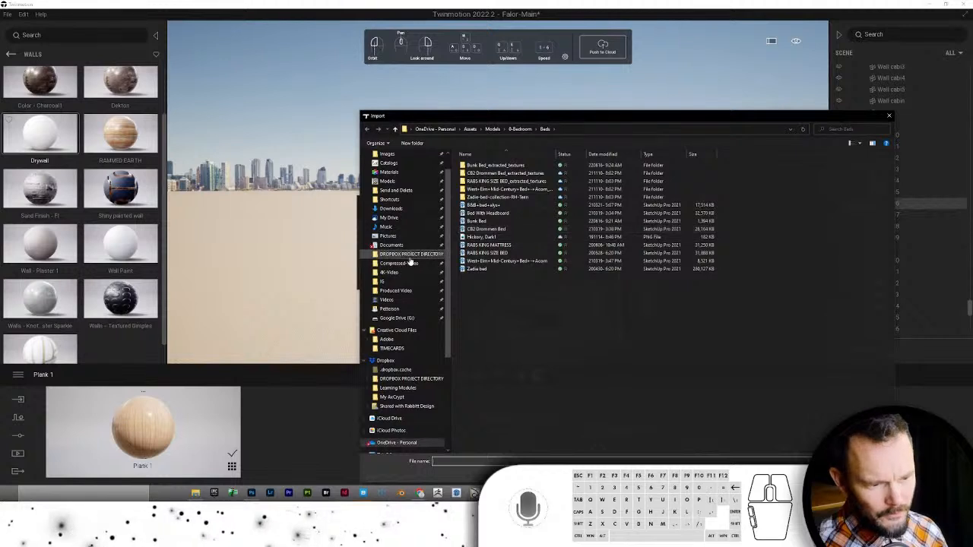
# - Navigate Dropbox > Crystal Creek > Projects > project > TM and choose Map.png as the heightmap
pyautogui.click(403, 254)
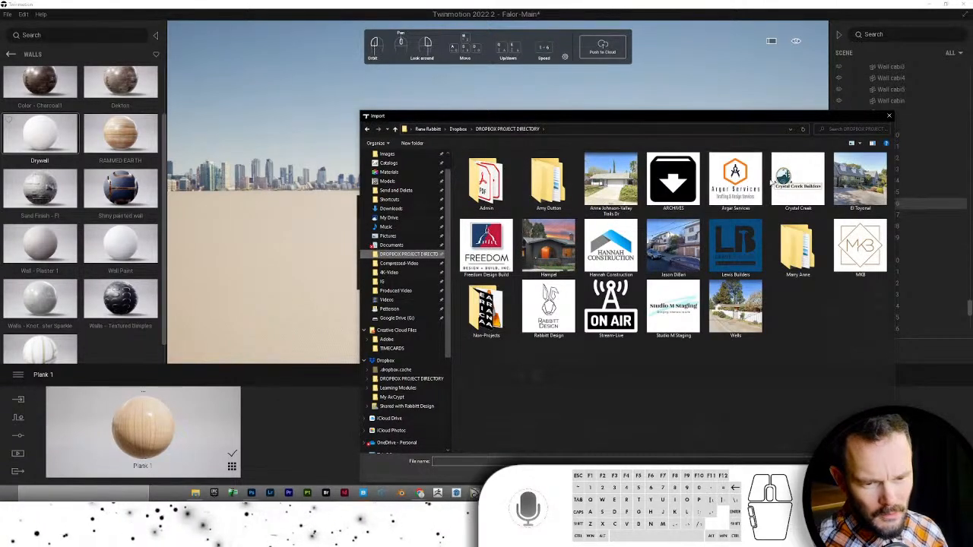
pyautogui.doubleClick(797, 178)
pyautogui.click(485, 164)
pyautogui.doubleClick(485, 164)
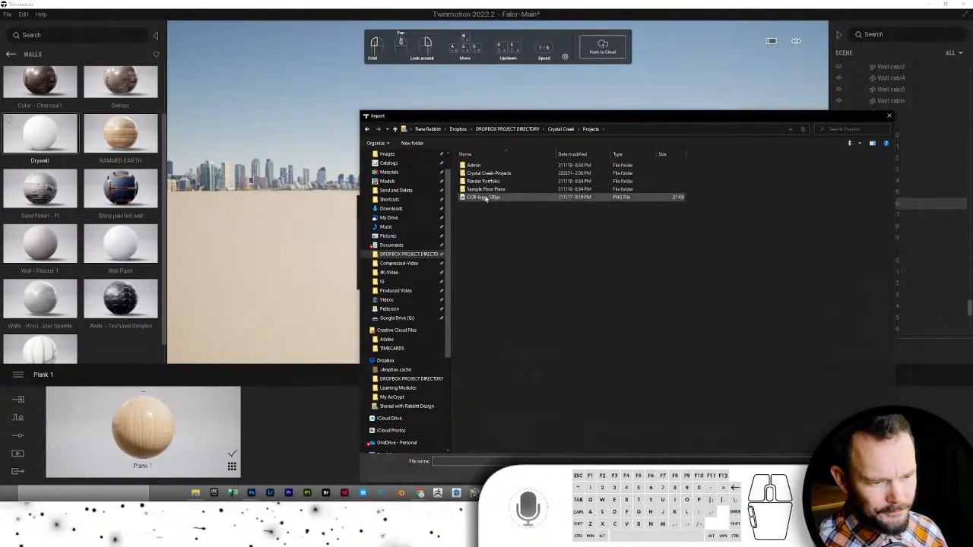
pyautogui.doubleClick(487, 174)
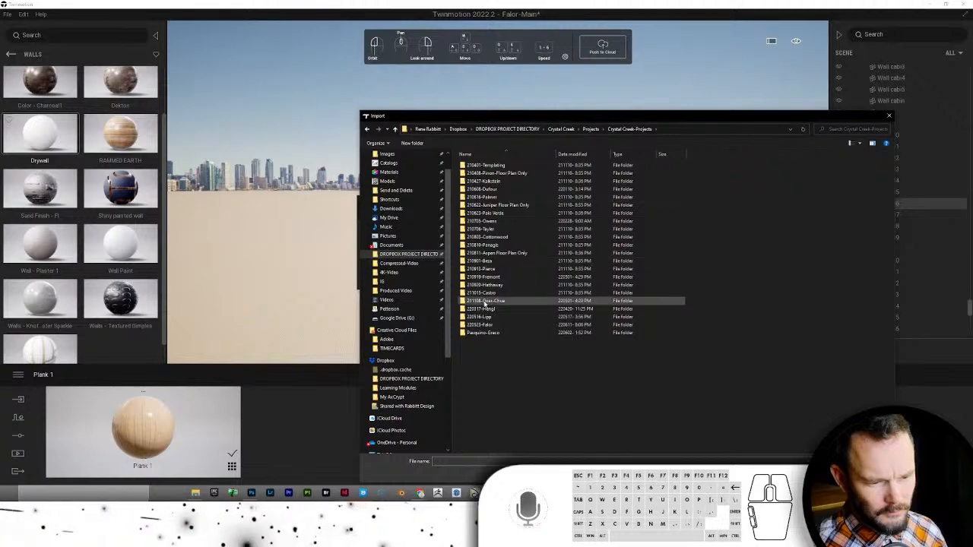
pyautogui.doubleClick(486, 300)
pyautogui.click(478, 190)
pyautogui.doubleClick(478, 189)
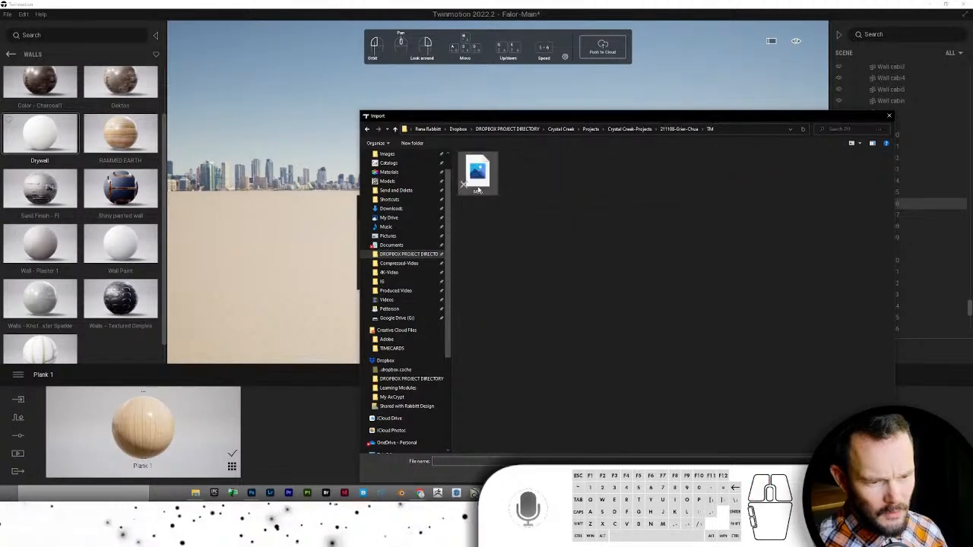
pyautogui.doubleClick(486, 184)
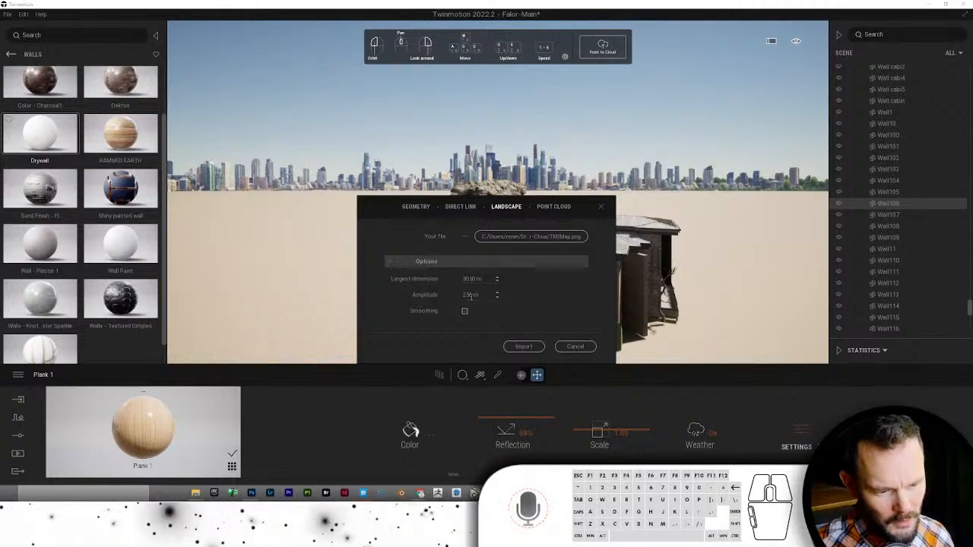
# - Import the Map heightmap as a new Landscape, select it, and orbit out to view the hills
pyautogui.click(523, 346)
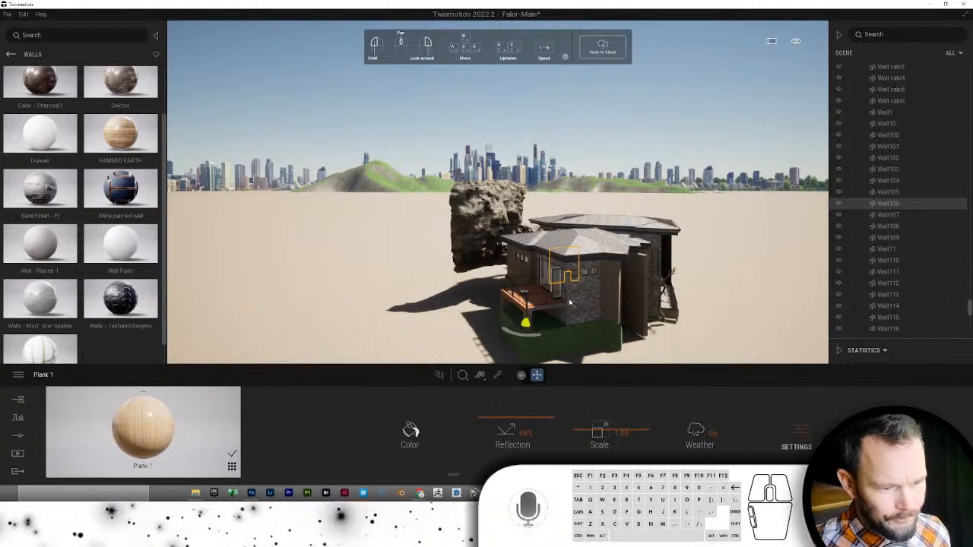
pyautogui.click(392, 188)
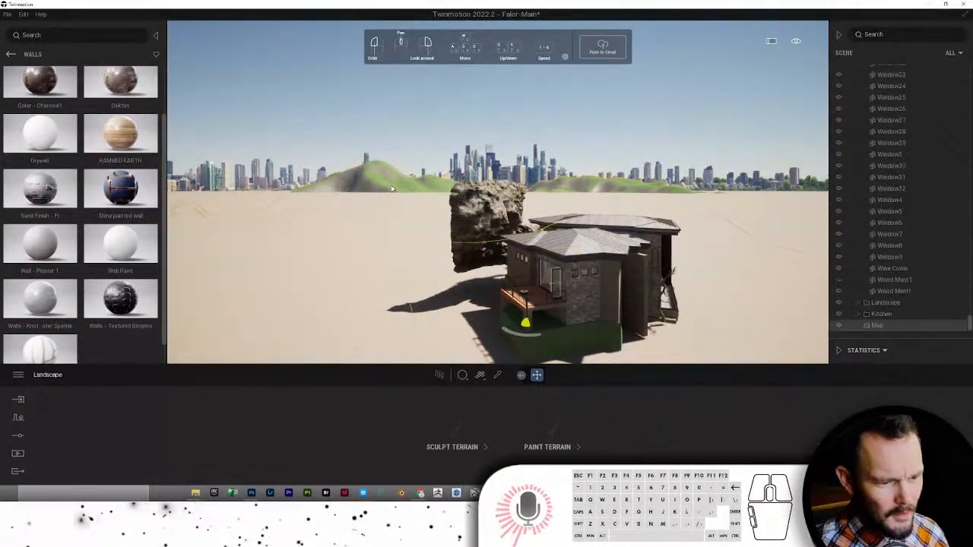
pyautogui.scroll(-5, 421, 188)
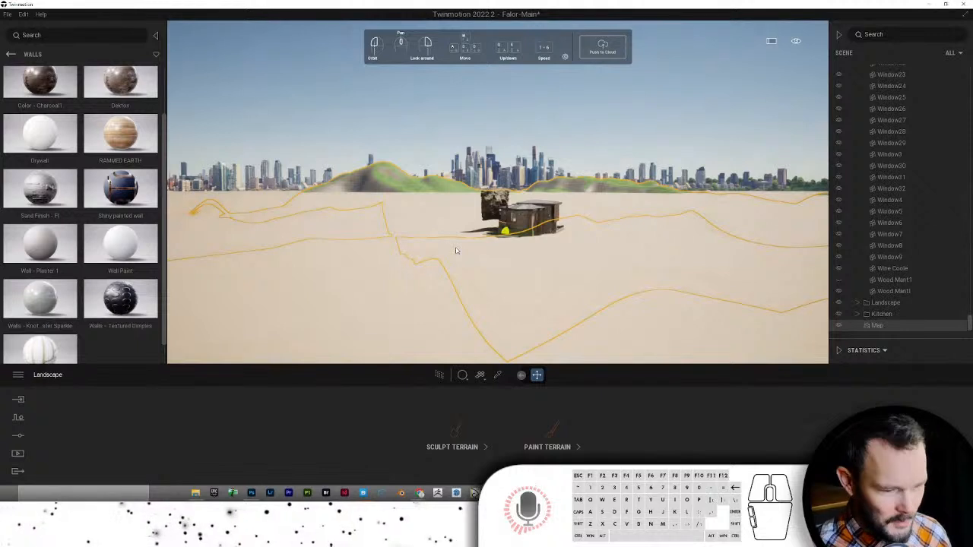
pyautogui.moveTo(457, 250); pyautogui.dragTo(477, 229)
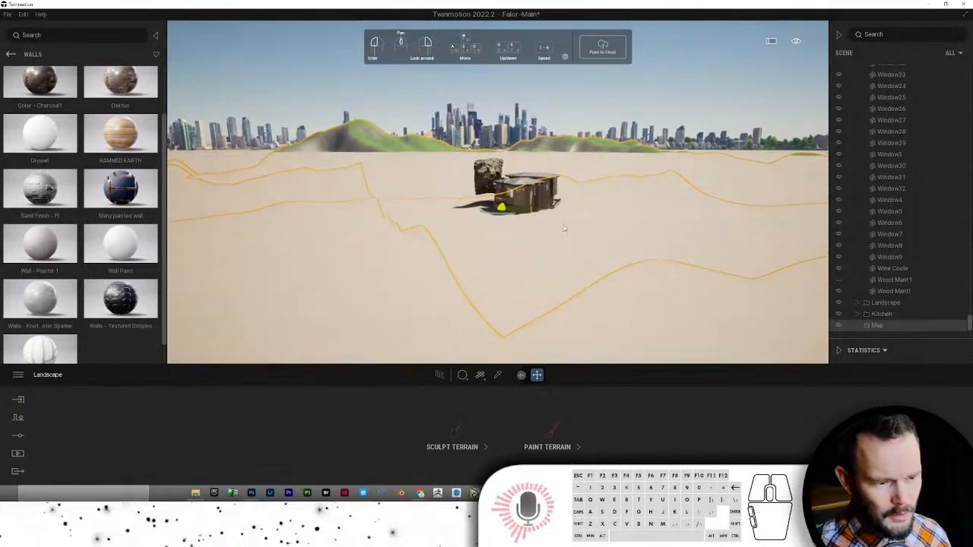
pyautogui.moveTo(564, 213); pyautogui.dragTo(641, 238)
# - Select and hide the flat Starting Ground to reveal the Map landscape
pyautogui.click(641, 238)
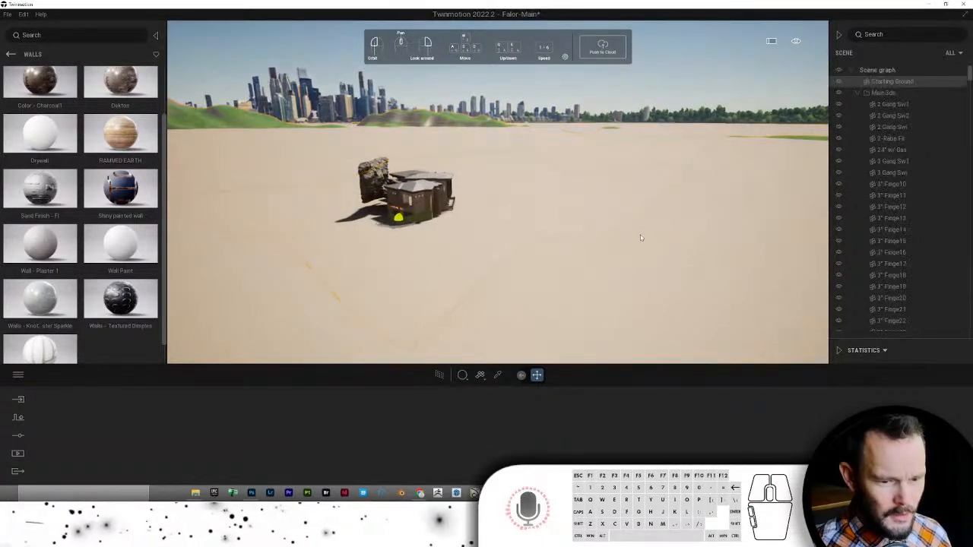
pyautogui.click(340, 227)
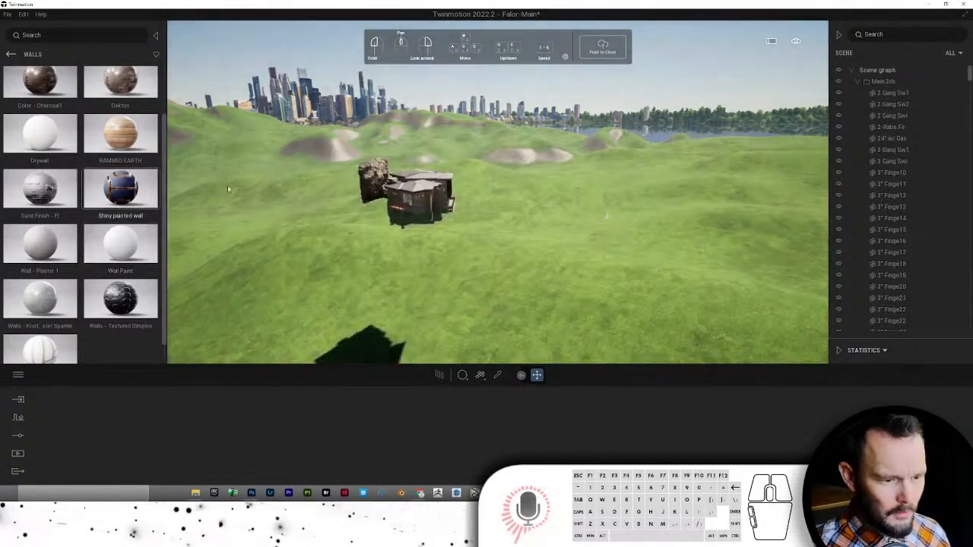
pyautogui.moveTo(497, 226); pyautogui.dragTo(563, 218)
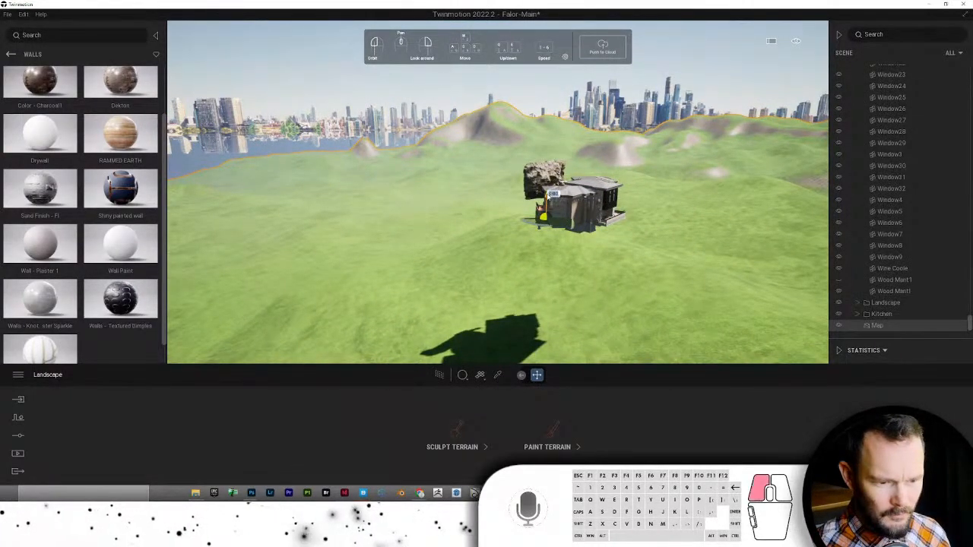
# - Lift the Map landscape upward toward the house
pyautogui.moveTo(564, 93); pyautogui.dragTo(569, 58)
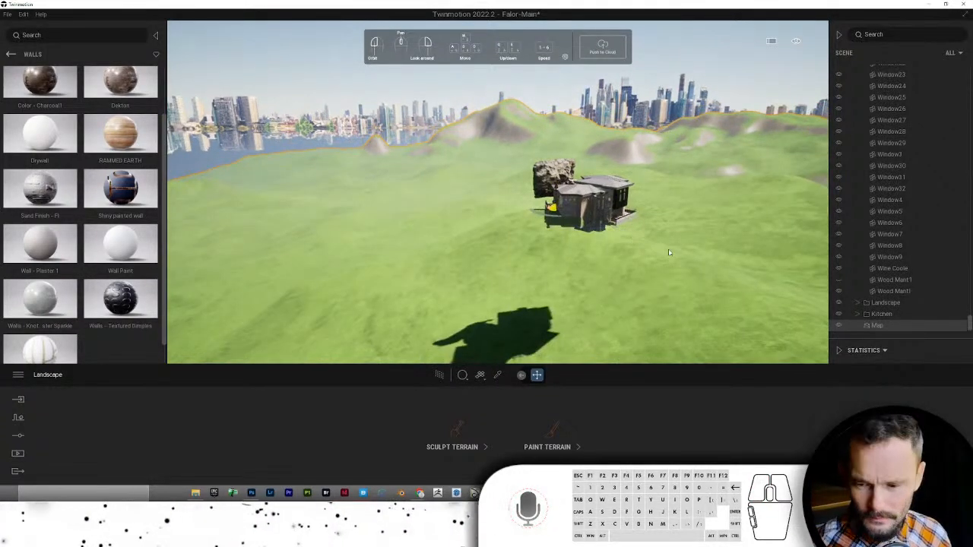
pyautogui.moveTo(669, 252); pyautogui.dragTo(523, 235)
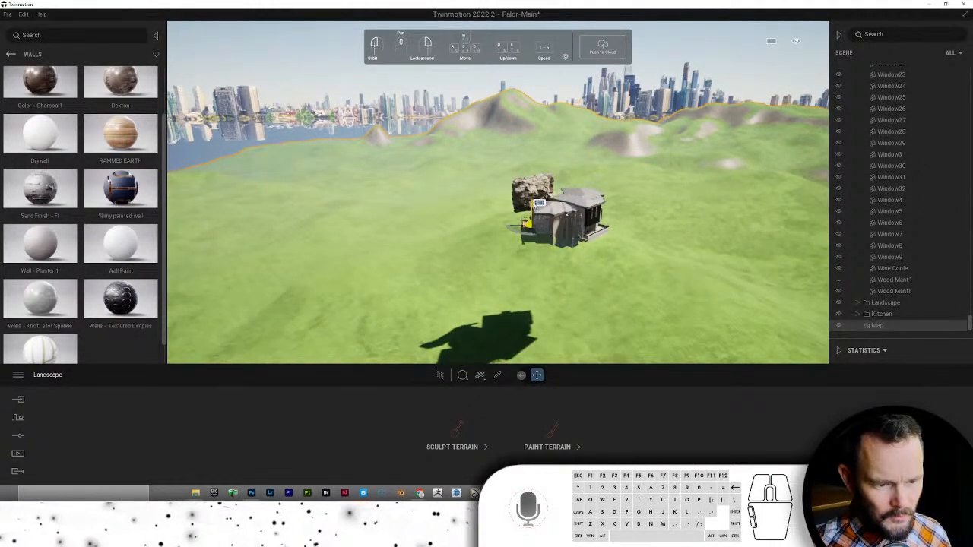
pyautogui.moveTo(538, 158); pyautogui.dragTo(547, 78)
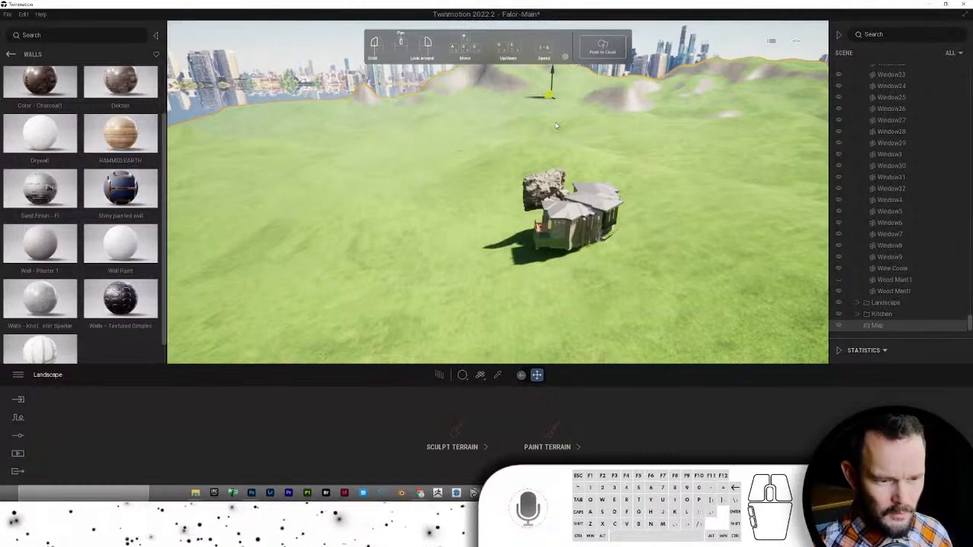
pyautogui.press('shift')
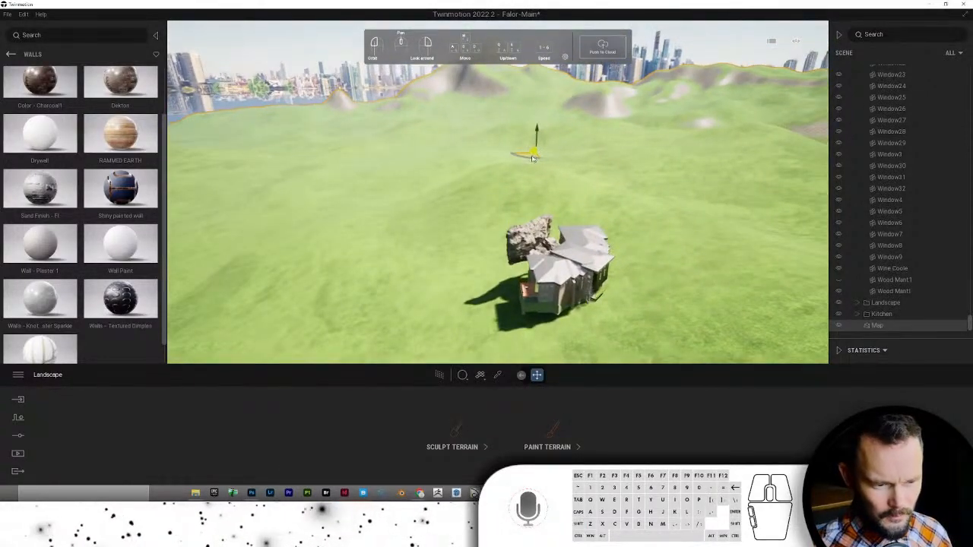
# - Rotate the landscape and nudge it sideways and higher so the house rests on grass
pyautogui.moveTo(522, 160); pyautogui.dragTo(384, 170)
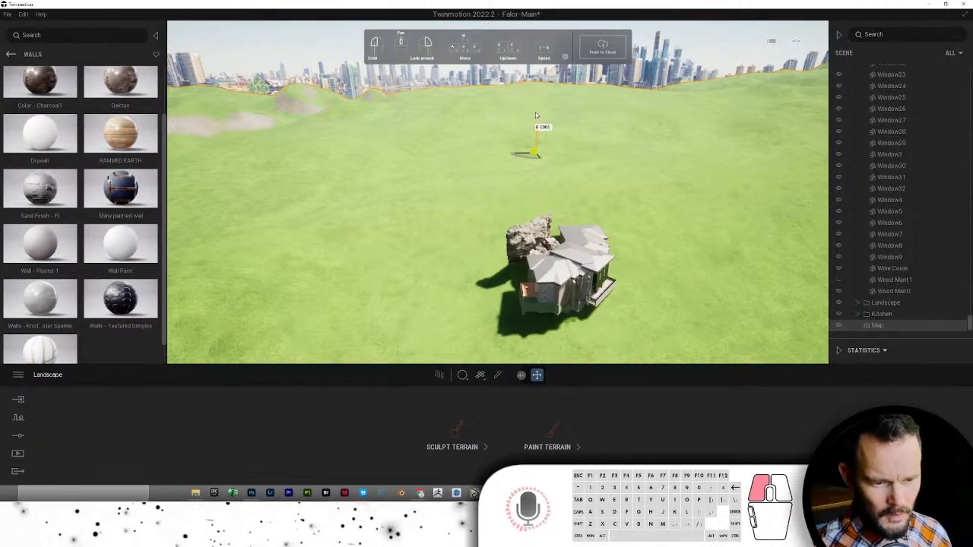
pyautogui.moveTo(535, 115); pyautogui.dragTo(535, 114)
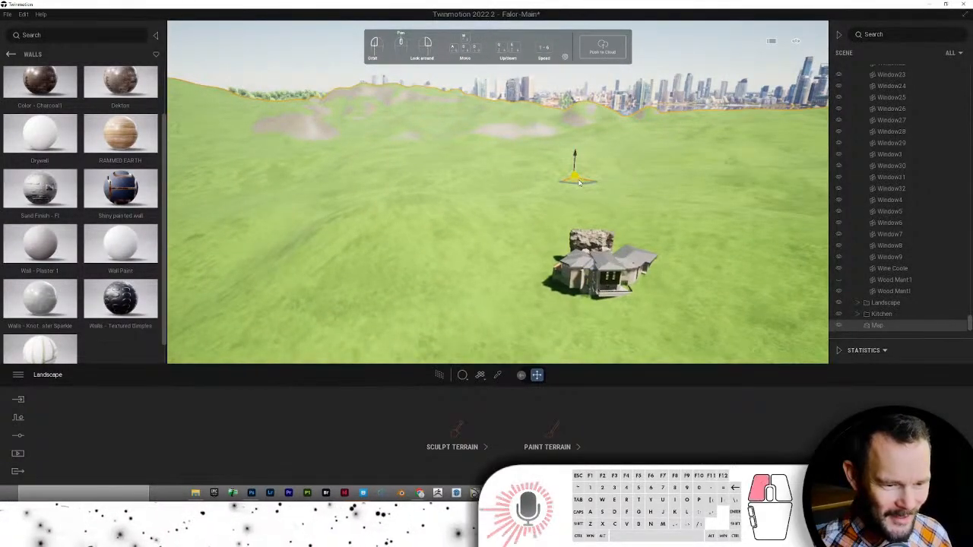
pyautogui.moveTo(598, 179); pyautogui.dragTo(622, 179)
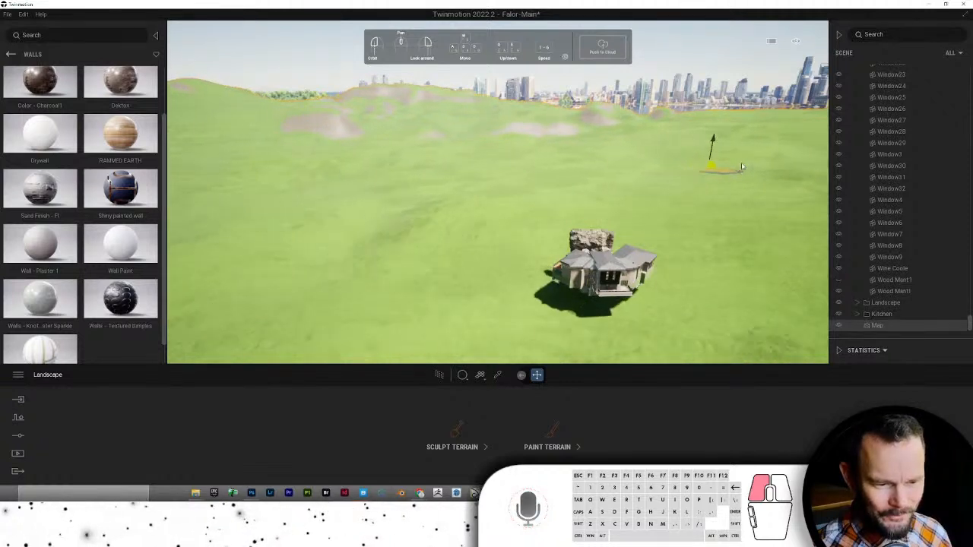
pyautogui.moveTo(742, 167); pyautogui.dragTo(745, 166)
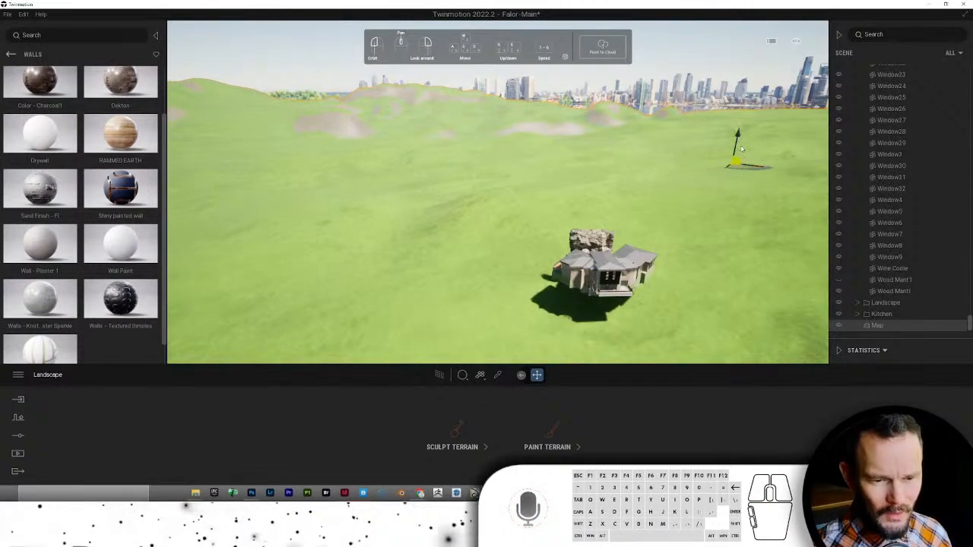
pyautogui.moveTo(740, 124); pyautogui.dragTo(742, 118)
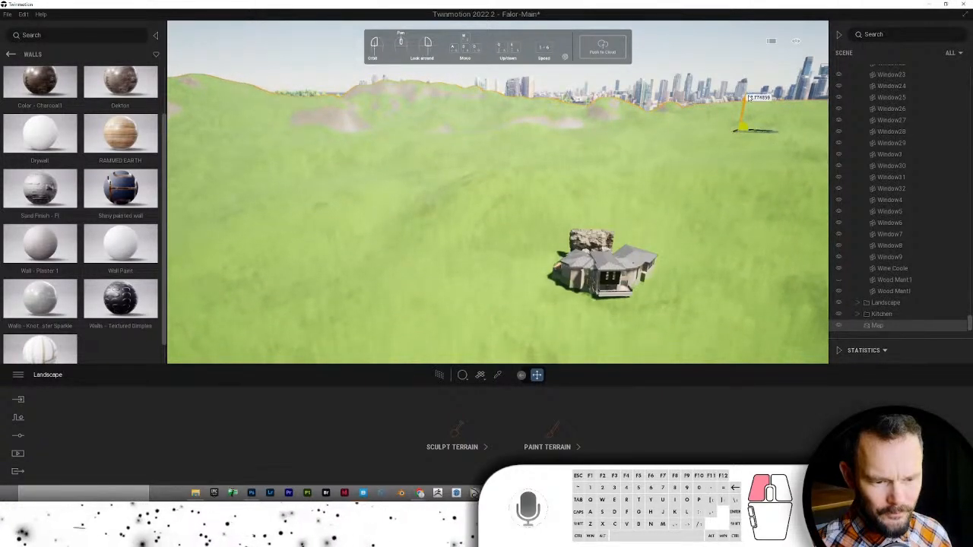
pyautogui.moveTo(721, 119); pyautogui.dragTo(621, 221)
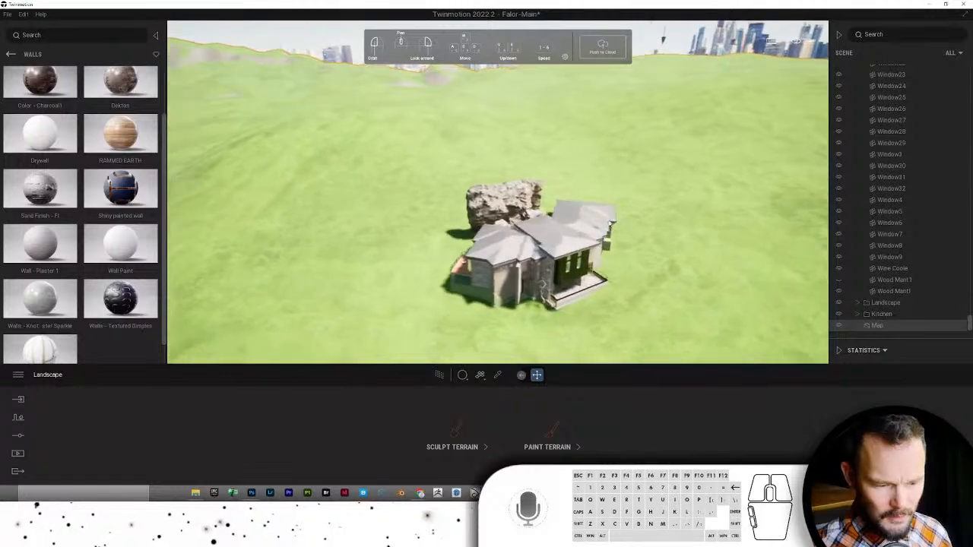
pyautogui.click(457, 430)
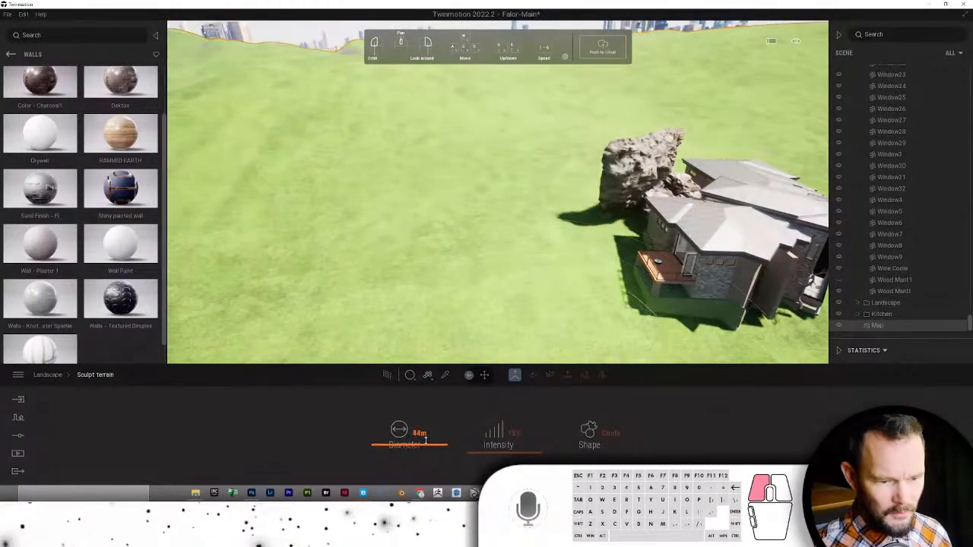
# - Brush a raised rocky ridge beside the house with the 53 m, 15% sculpt brush
pyautogui.moveTo(514, 151)
pyautogui.mouseDown()
pyautogui.moveTo(441, 156)
pyautogui.moveTo(624, 107)
pyautogui.moveTo(486, 152)
pyautogui.moveTo(368, 226)
pyautogui.moveTo(415, 228)
pyautogui.mouseUp()
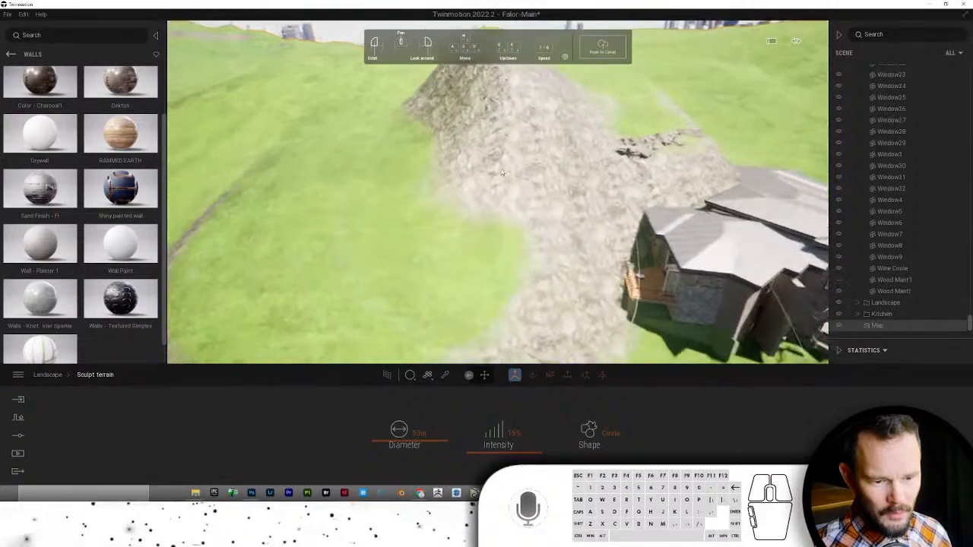
pyautogui.press('d')
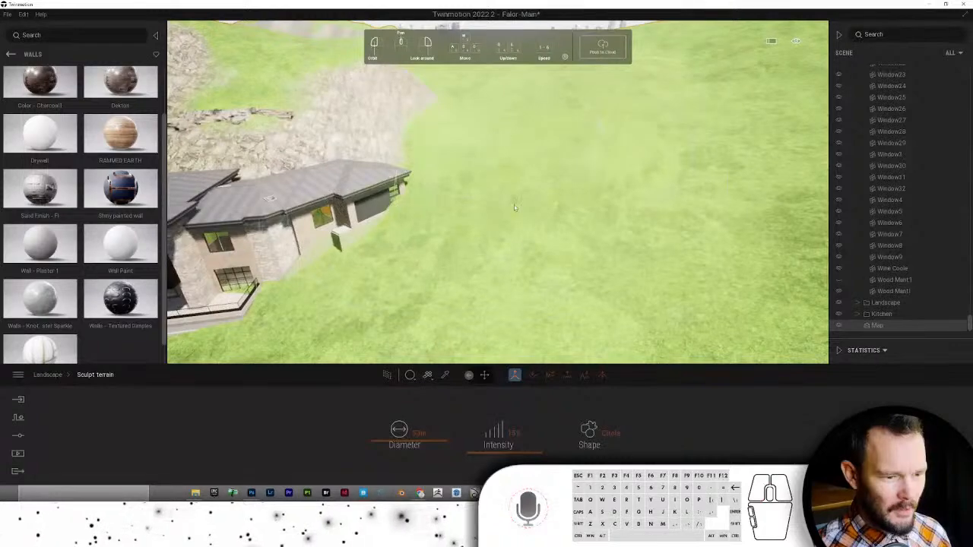
pyautogui.press('s')
pyautogui.press('a')
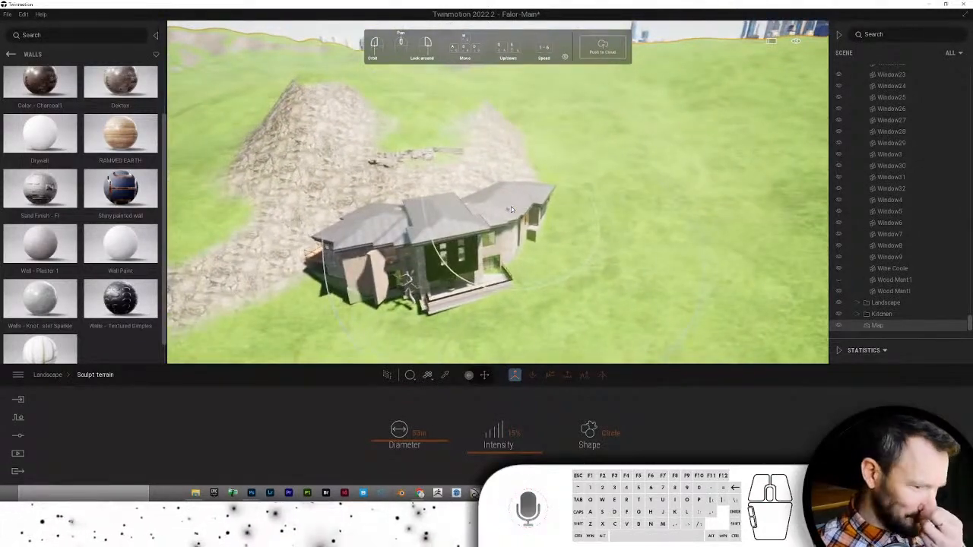
pyautogui.press('a')
pyautogui.moveTo(520, 213); pyautogui.dragTo(585, 250, button='right')
pyautogui.press('w')
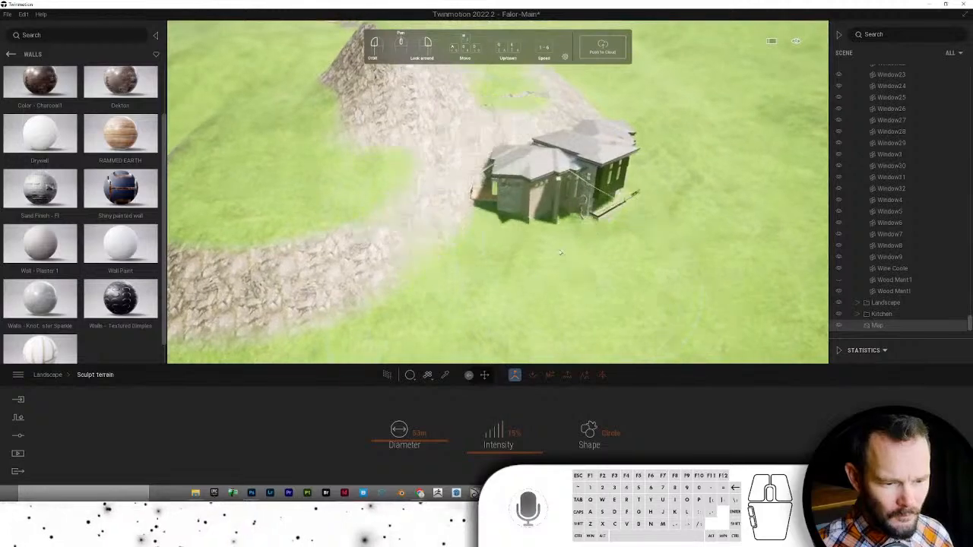
pyautogui.press('w')
pyautogui.press('d')
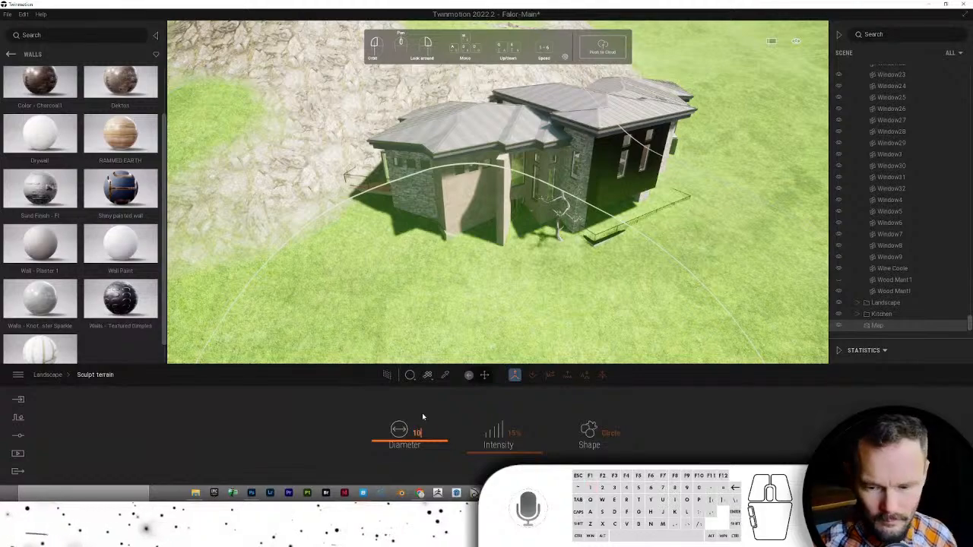
# - Switch sculpt mode and reshape the ground along the front wall and by the bench and tree
pyautogui.press('a')
pyautogui.moveTo(480, 220); pyautogui.dragTo(577, 221, button='right')
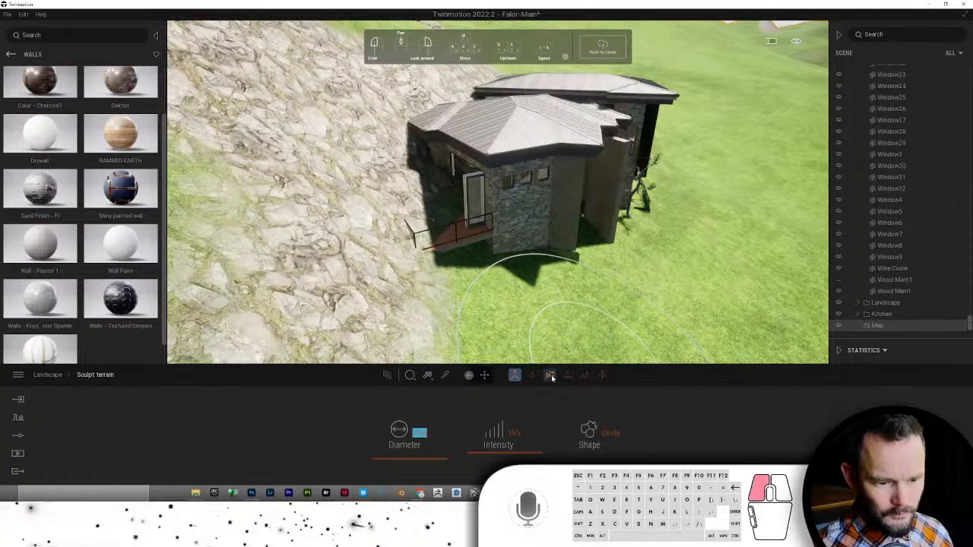
pyautogui.click(551, 378)
pyautogui.moveTo(564, 211); pyautogui.dragTo(556, 213)
pyautogui.press('d')
pyautogui.moveTo(555, 213); pyautogui.dragTo(541, 216, button='right')
pyautogui.moveTo(551, 218); pyautogui.dragTo(552, 219)
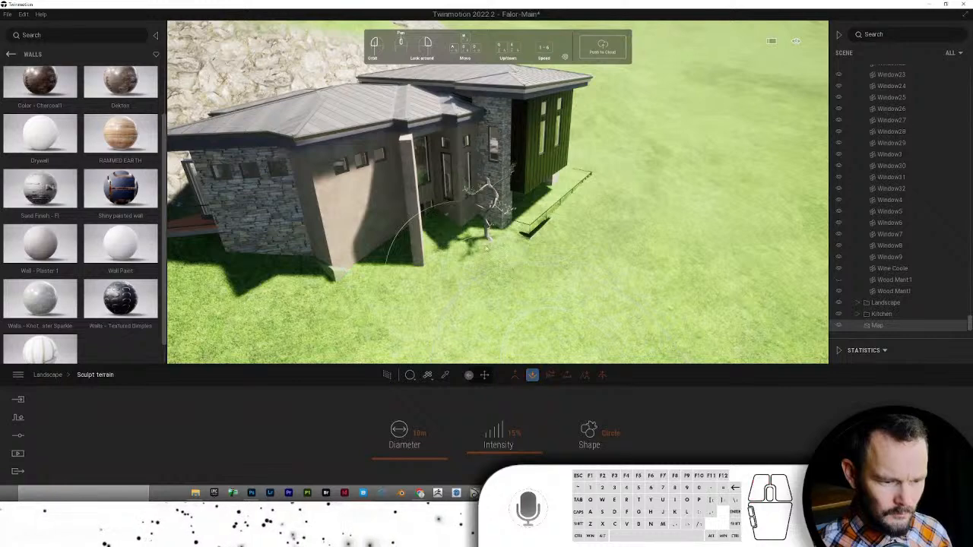
pyautogui.moveTo(471, 236)
pyautogui.mouseDown()
pyautogui.moveTo(437, 217)
pyautogui.moveTo(446, 206)
pyautogui.moveTo(422, 205)
pyautogui.mouseUp()
# - Lower the terrain next to the terrace railing with the 10 m brush
pyautogui.press('a')
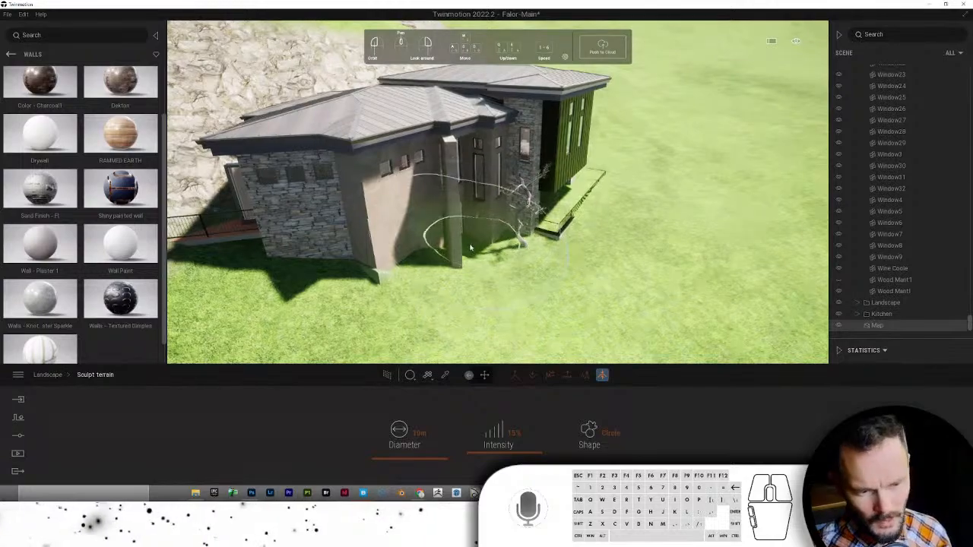
pyautogui.scroll(5, 463, 248)
pyautogui.moveTo(463, 242); pyautogui.dragTo(564, 259, button='right')
pyautogui.scroll(-3, 505, 286)
pyautogui.moveTo(505, 286); pyautogui.dragTo(537, 276)
pyautogui.scroll(-4, 522, 307)
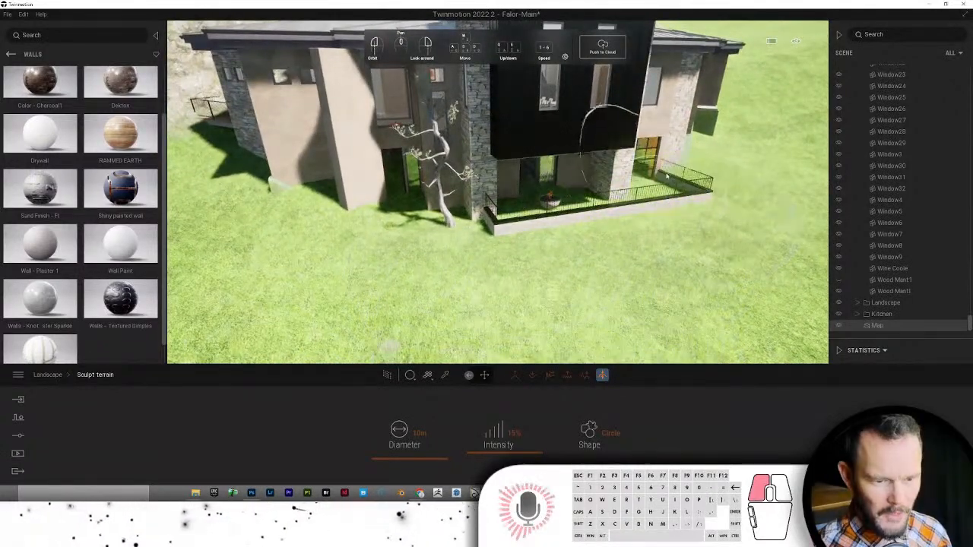
# - Sculpt the ground along the house front and raise the lawn against the terrace wall
pyautogui.moveTo(595, 192); pyautogui.dragTo(448, 196)
pyautogui.scroll(10, 448, 197)
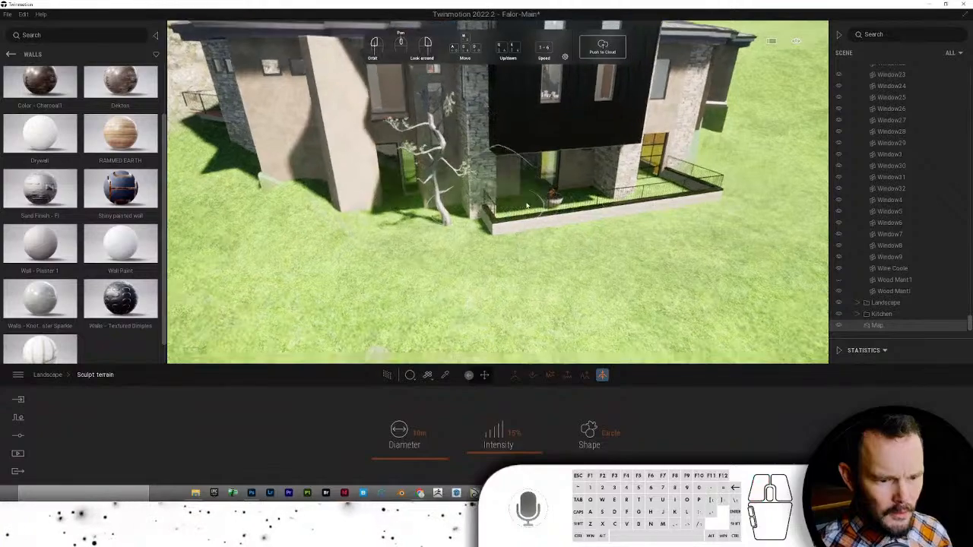
pyautogui.scroll(-10, 555, 222)
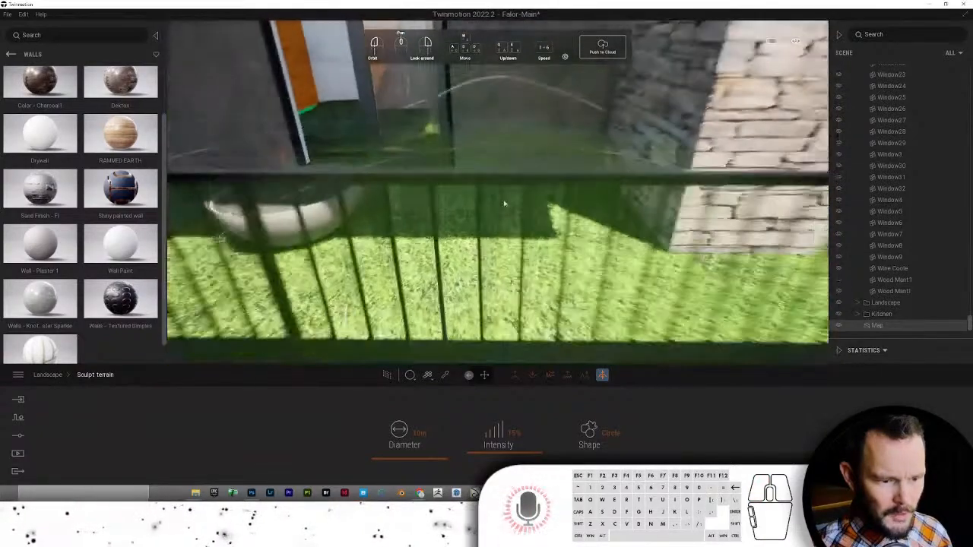
pyautogui.scroll(2, 478, 252)
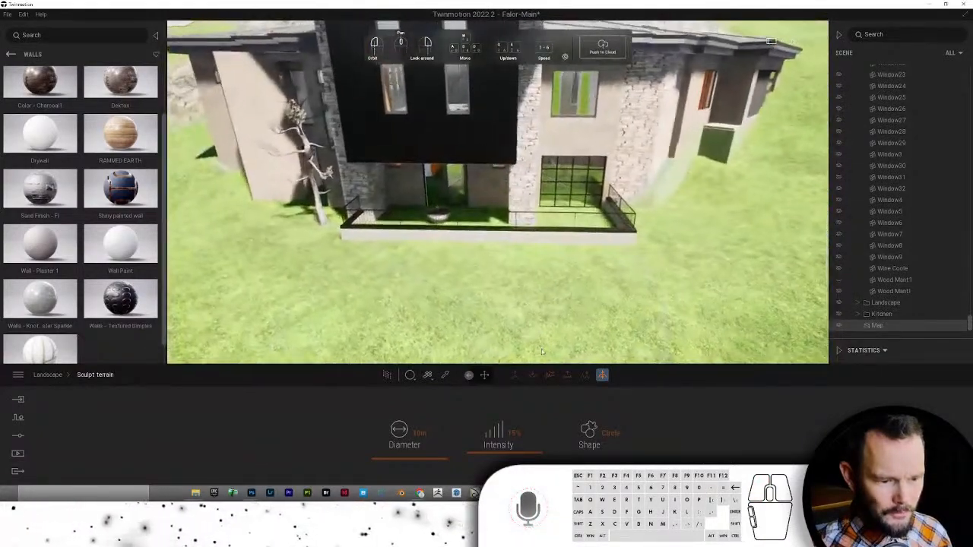
pyautogui.moveTo(518, 272); pyautogui.dragTo(523, 268)
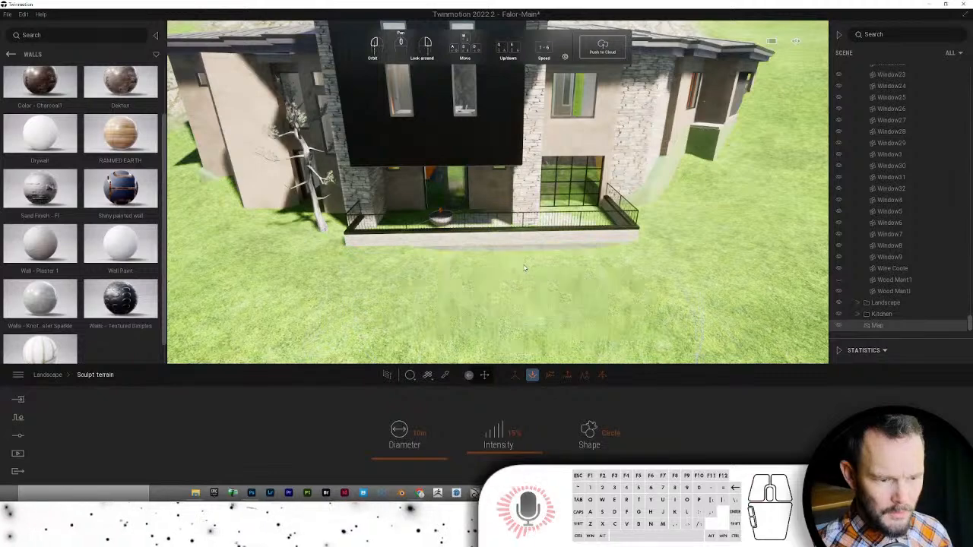
# - Raise a rocky overhang on the cliff and build up a rocky mound beside it
pyautogui.moveTo(541, 303); pyautogui.dragTo(591, 299, button='middle')
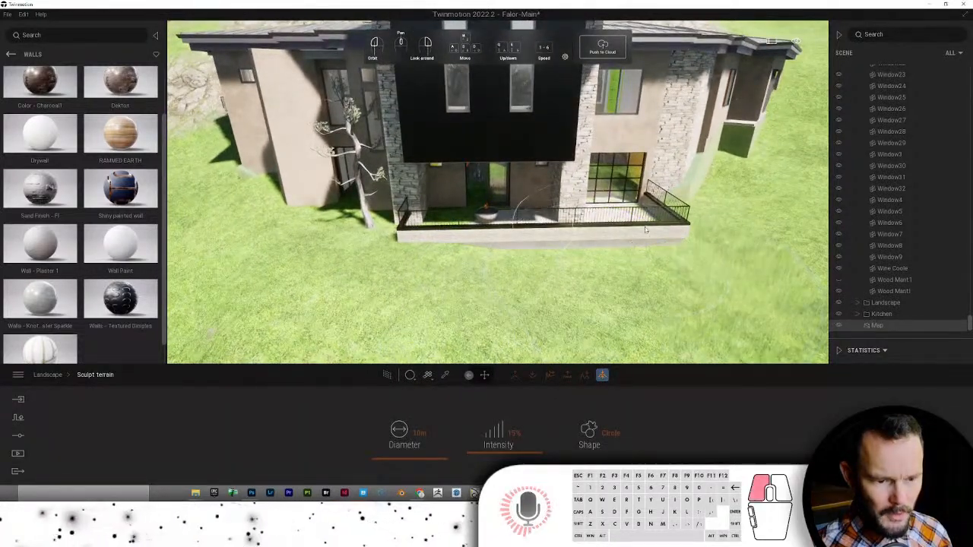
pyautogui.moveTo(437, 248)
pyautogui.mouseDown()
pyautogui.moveTo(568, 250)
pyautogui.moveTo(555, 288)
pyautogui.moveTo(543, 285)
pyautogui.moveTo(550, 238)
pyautogui.mouseUp()
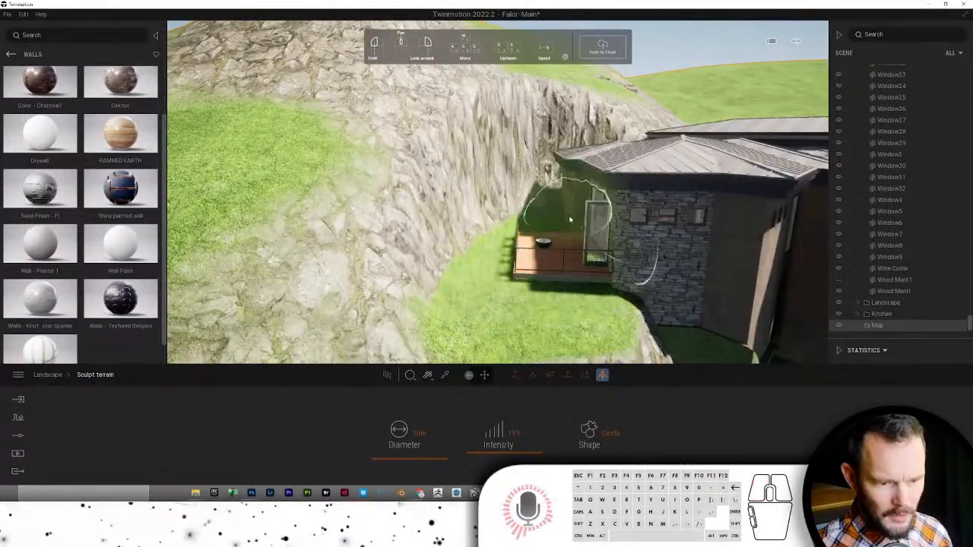
pyautogui.scroll(3, 570, 273)
pyautogui.scroll(-3, 591, 308)
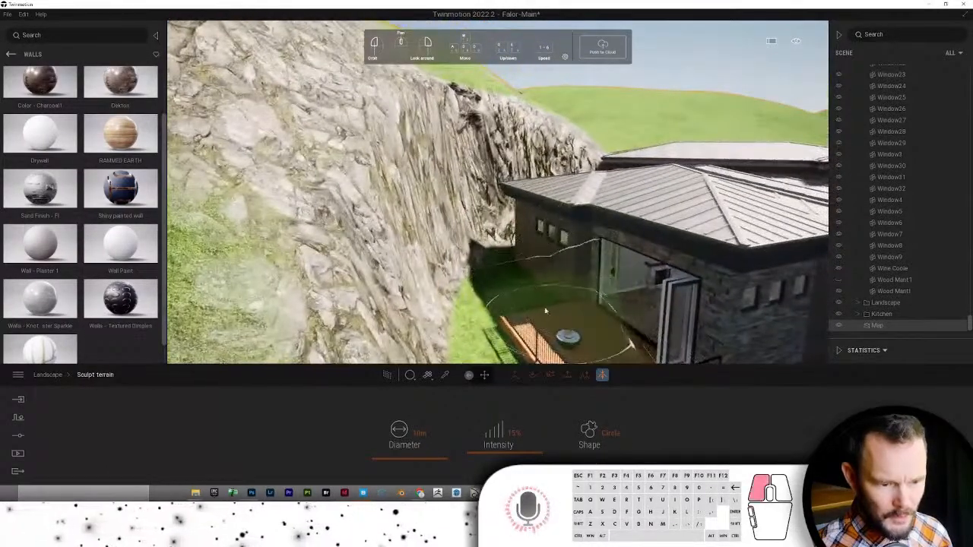
pyautogui.moveTo(563, 289)
pyautogui.mouseDown()
pyautogui.moveTo(541, 259)
pyautogui.moveTo(554, 250)
pyautogui.mouseUp()
pyautogui.scroll(2, 554, 250)
pyautogui.moveTo(554, 281)
pyautogui.mouseDown(button='right')
pyautogui.moveTo(532, 357)
pyautogui.moveTo(547, 382)
pyautogui.moveTo(586, 398)
pyautogui.moveTo(524, 421)
pyautogui.moveTo(490, 384)
pyautogui.mouseUp(button='right')
pyautogui.moveTo(456, 314); pyautogui.dragTo(473, 253)
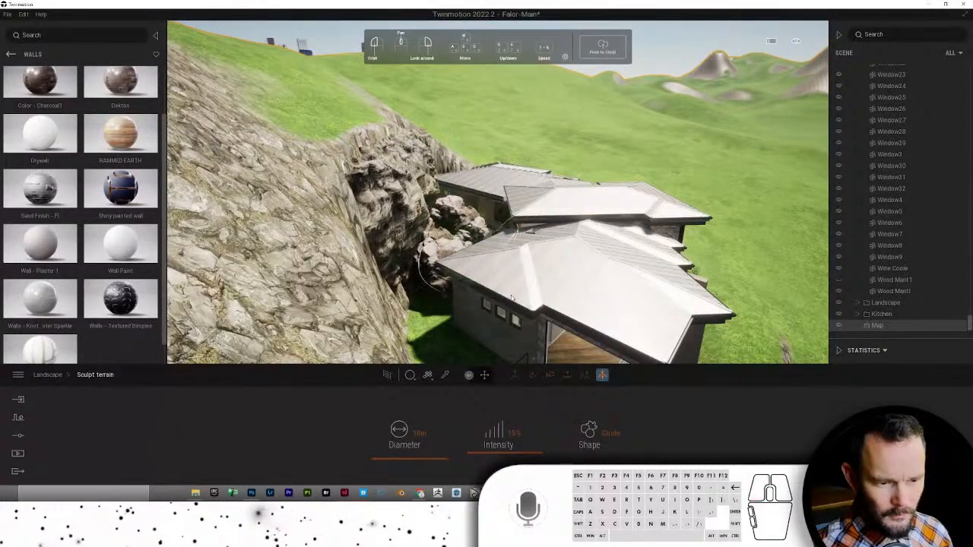
# - Raise the green ground below the house near the rocky mound
pyautogui.moveTo(511, 298)
pyautogui.mouseDown(button='right')
pyautogui.moveTo(525, 293)
pyautogui.moveTo(514, 247)
pyautogui.moveTo(532, 348)
pyautogui.moveTo(434, 278)
pyautogui.mouseUp(button='right')
pyautogui.moveTo(434, 278)
pyautogui.mouseDown()
pyautogui.moveTo(396, 220)
pyautogui.moveTo(529, 196)
pyautogui.mouseUp()
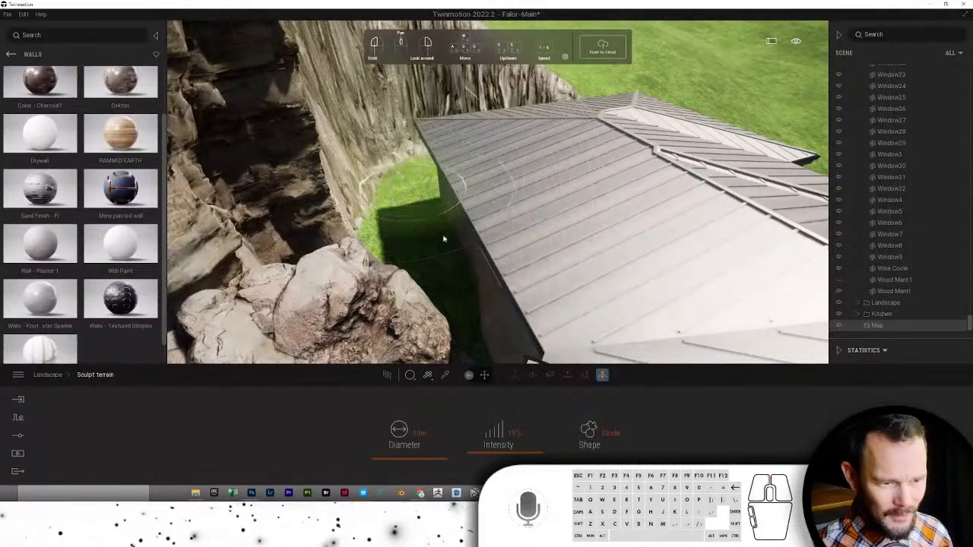
pyautogui.moveTo(444, 240); pyautogui.dragTo(433, 304, button='right')
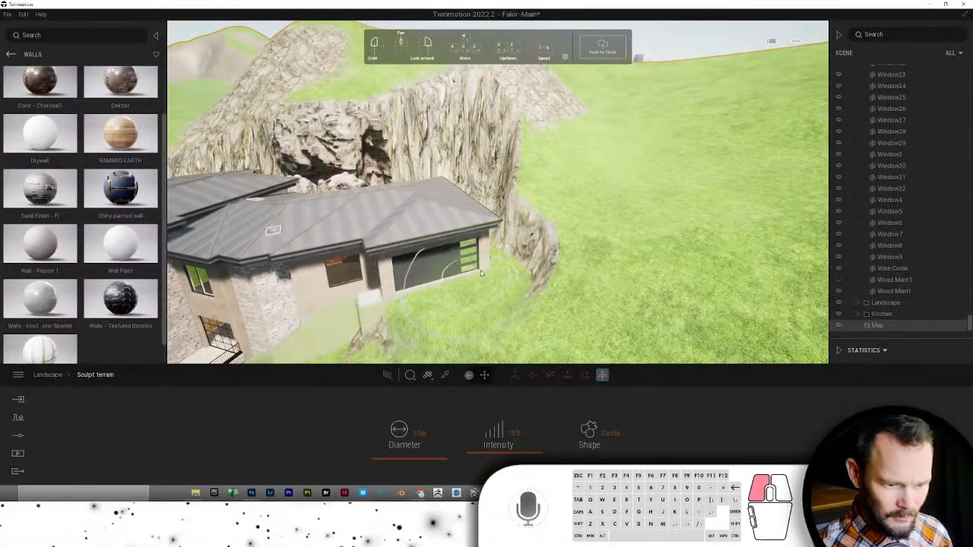
# - Extend the raised grass plateau and its rock wall out to the right of the house
pyautogui.moveTo(478, 284); pyautogui.dragTo(502, 270)
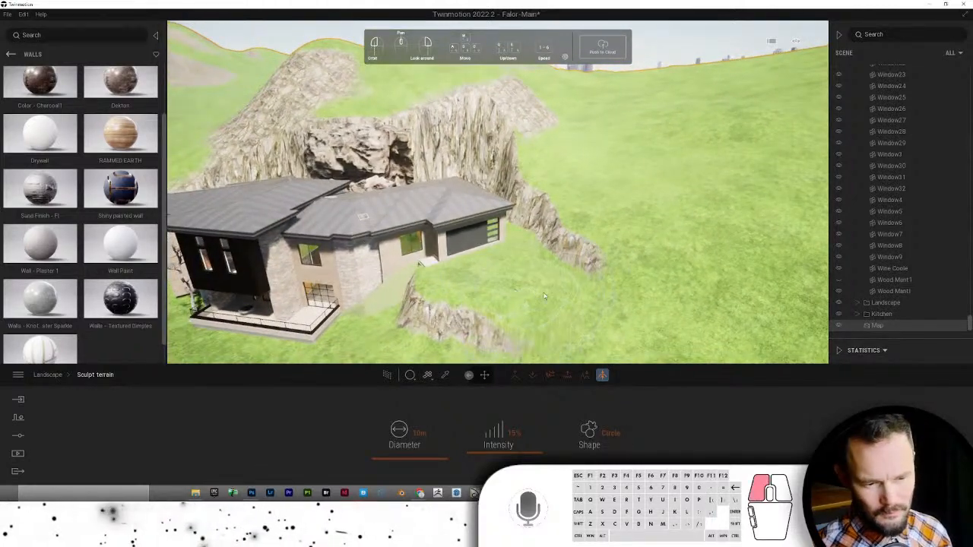
pyautogui.moveTo(565, 302); pyautogui.dragTo(549, 285)
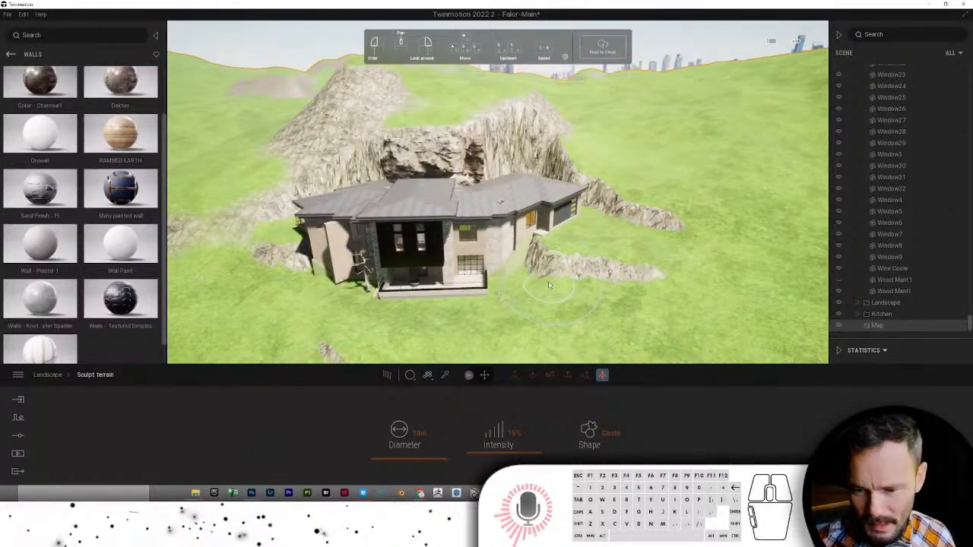
pyautogui.moveTo(549, 285)
pyautogui.mouseDown()
pyautogui.moveTo(586, 258)
pyautogui.moveTo(597, 347)
pyautogui.moveTo(648, 187)
pyautogui.moveTo(576, 202)
pyautogui.mouseUp()
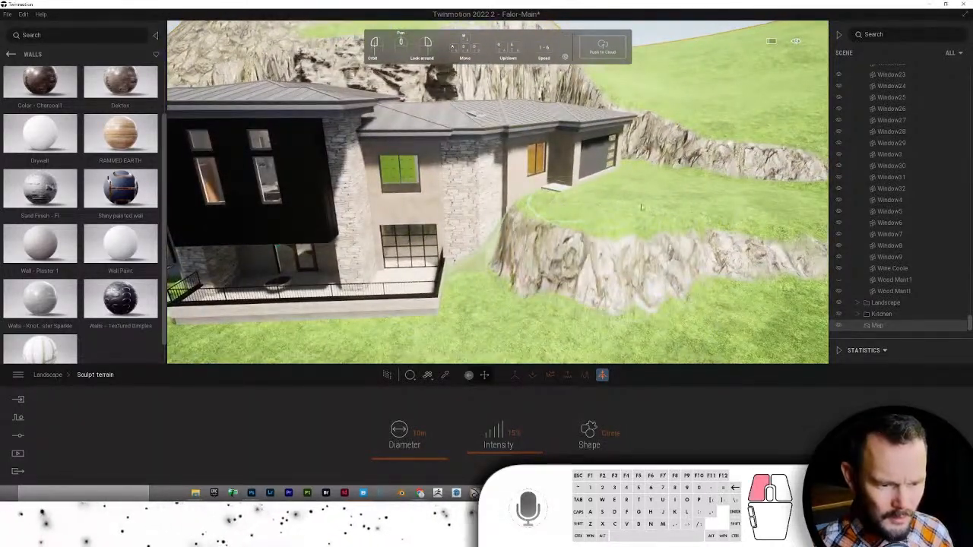
pyautogui.moveTo(642, 206)
pyautogui.mouseDown()
pyautogui.moveTo(726, 221)
pyautogui.moveTo(661, 231)
pyautogui.mouseUp()
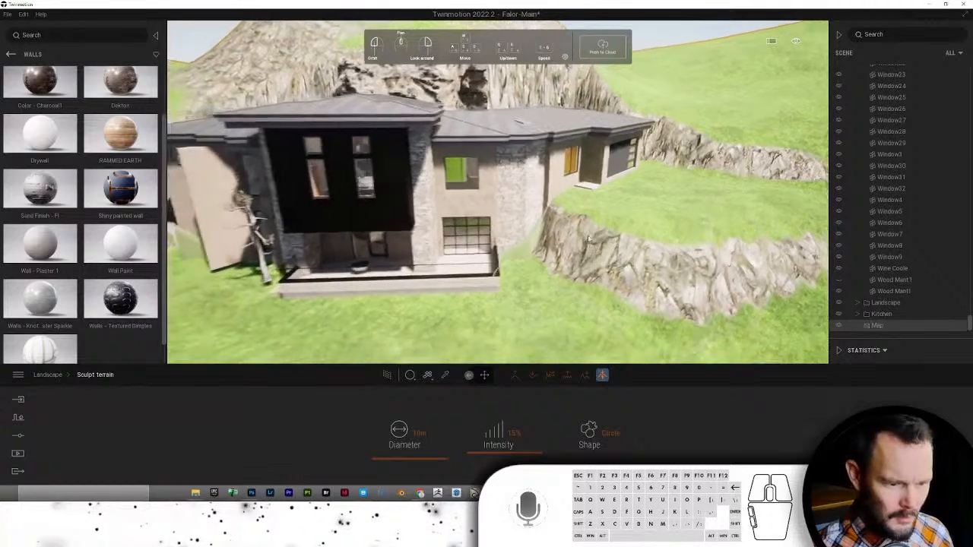
pyautogui.moveTo(591, 232); pyautogui.dragTo(579, 222)
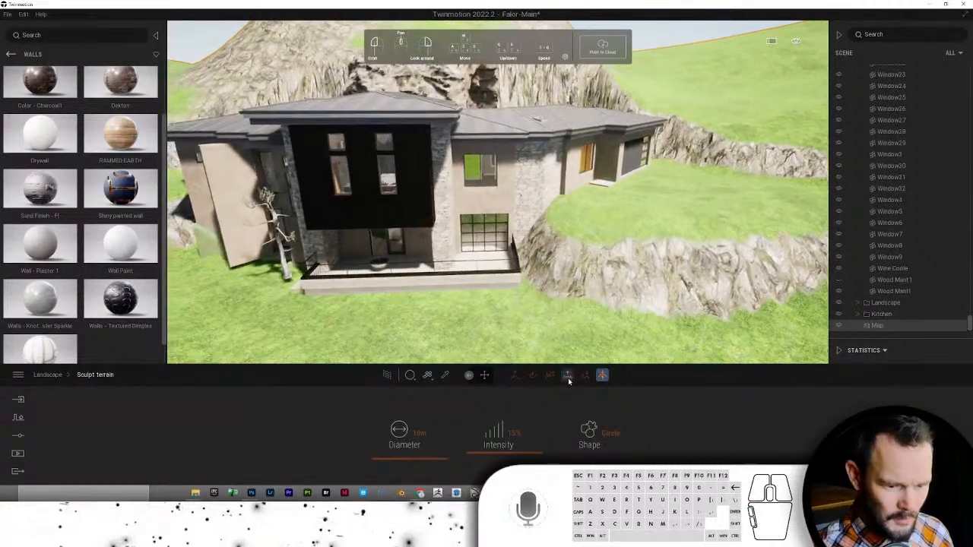
pyautogui.click(549, 376)
# - Smooth the rock wall, right-hand outcrop and rocky mound beside the house into grassy slopes
pyautogui.moveTo(548, 298); pyautogui.dragTo(536, 274)
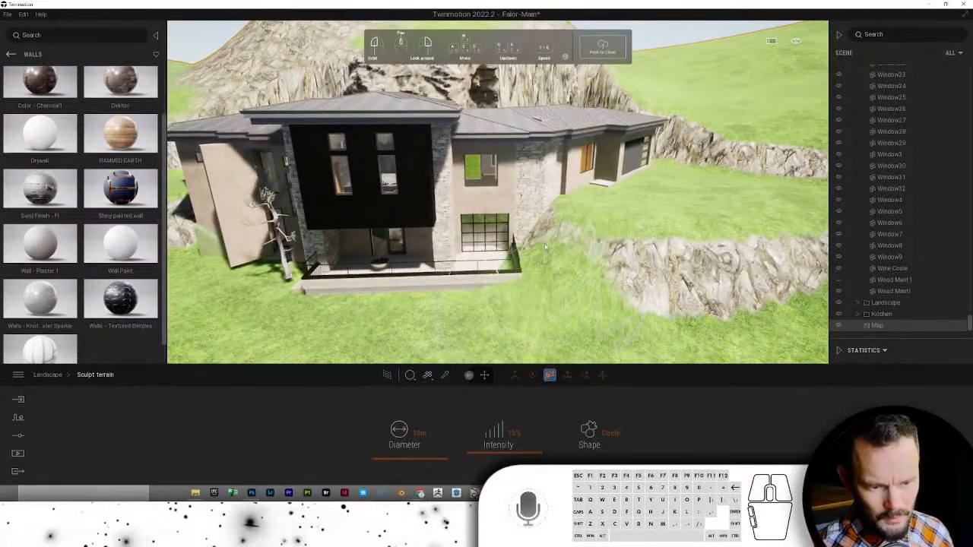
pyautogui.moveTo(583, 237); pyautogui.dragTo(738, 277)
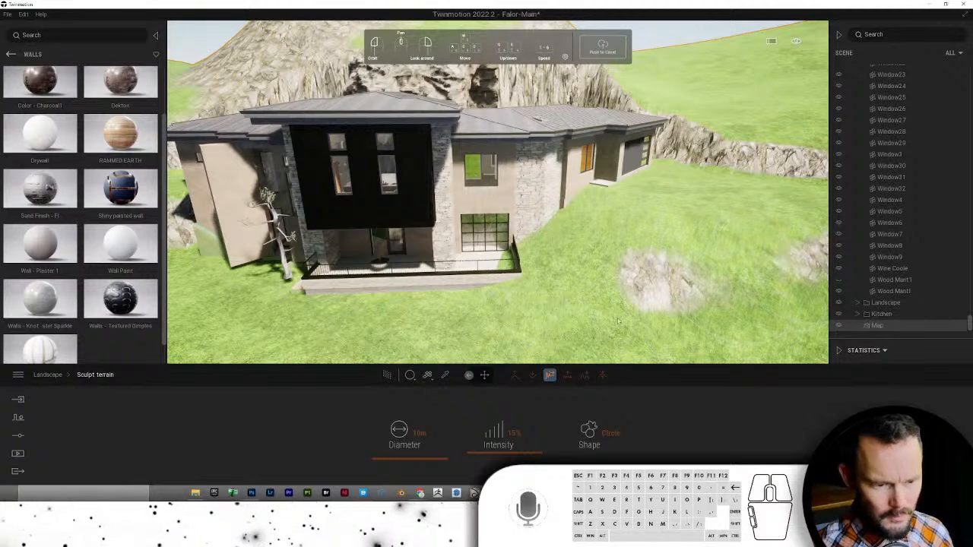
pyautogui.moveTo(564, 312); pyautogui.dragTo(596, 306, button='middle')
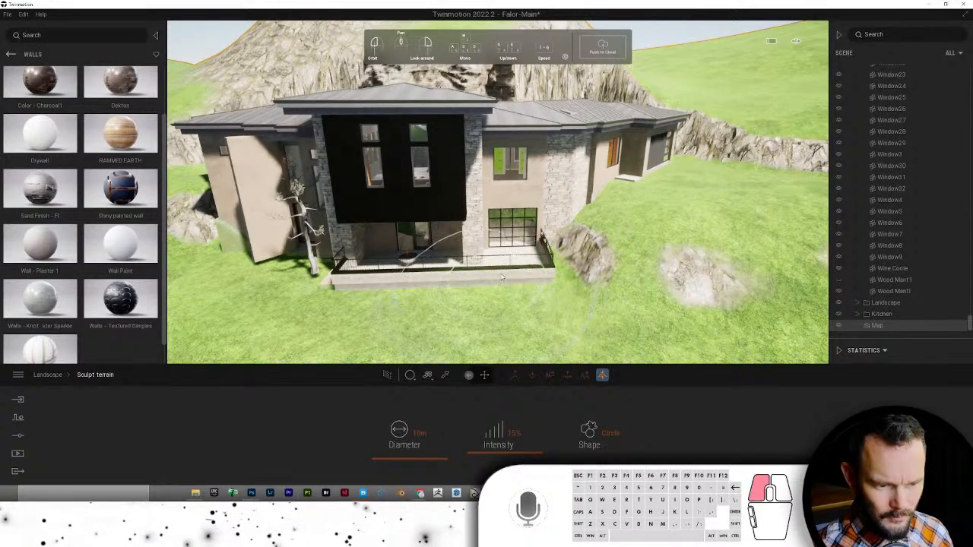
pyautogui.moveTo(486, 320)
pyautogui.mouseDown()
pyautogui.moveTo(525, 301)
pyautogui.moveTo(419, 224)
pyautogui.moveTo(416, 201)
pyautogui.moveTo(449, 239)
pyautogui.mouseUp()
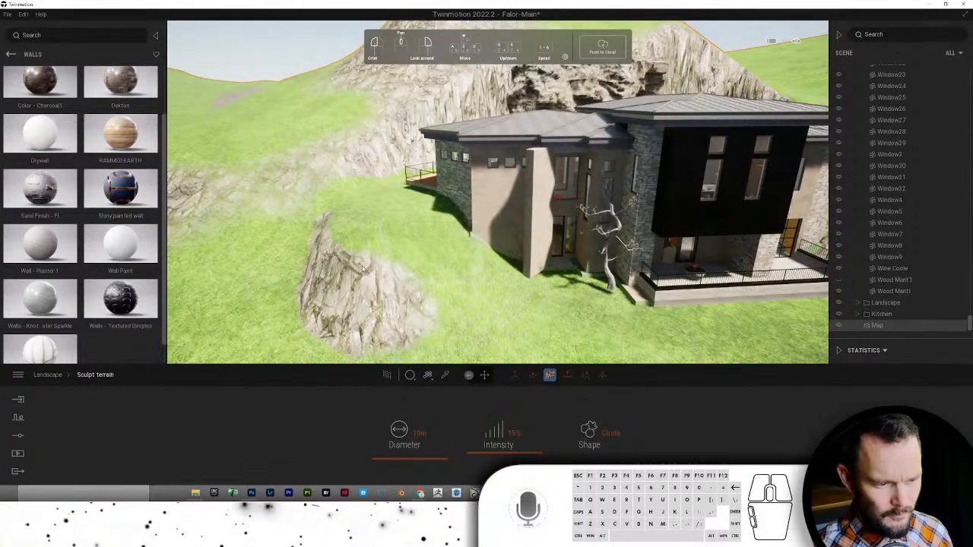
pyautogui.moveTo(362, 269); pyautogui.dragTo(323, 255)
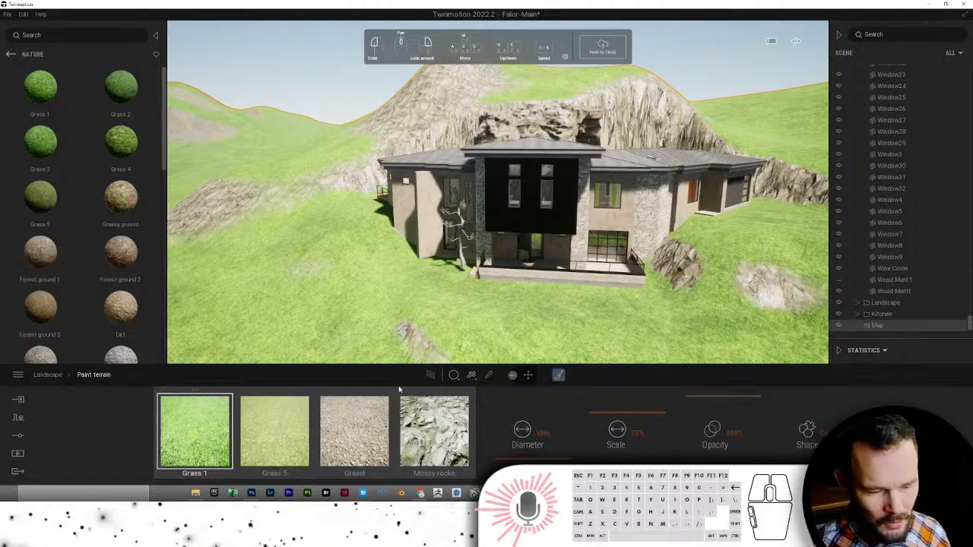
pyautogui.click(10, 56)
# - Replace the Grass 1 terrain layer with Forest ground 1_1_1 from TM Materials > Landscaping
pyautogui.click(9, 56)
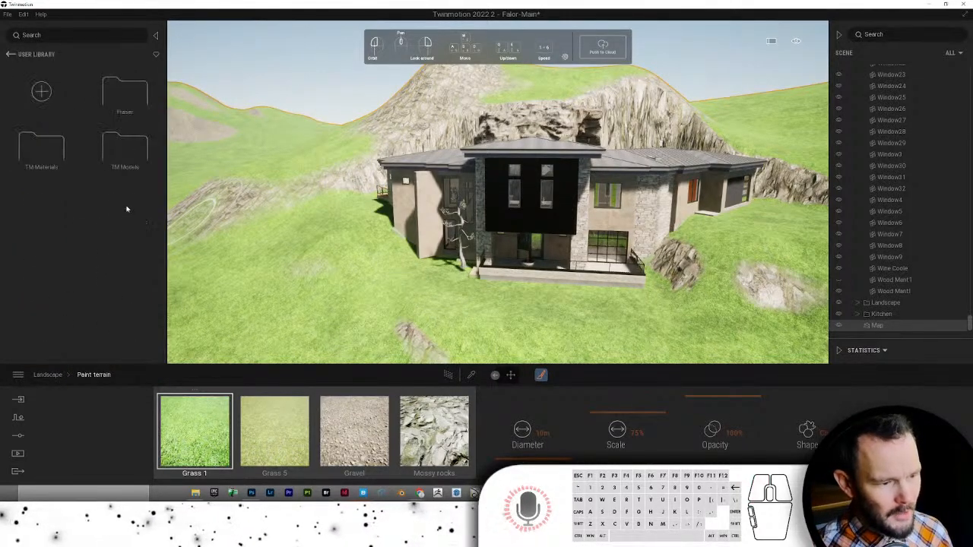
pyautogui.click(55, 154)
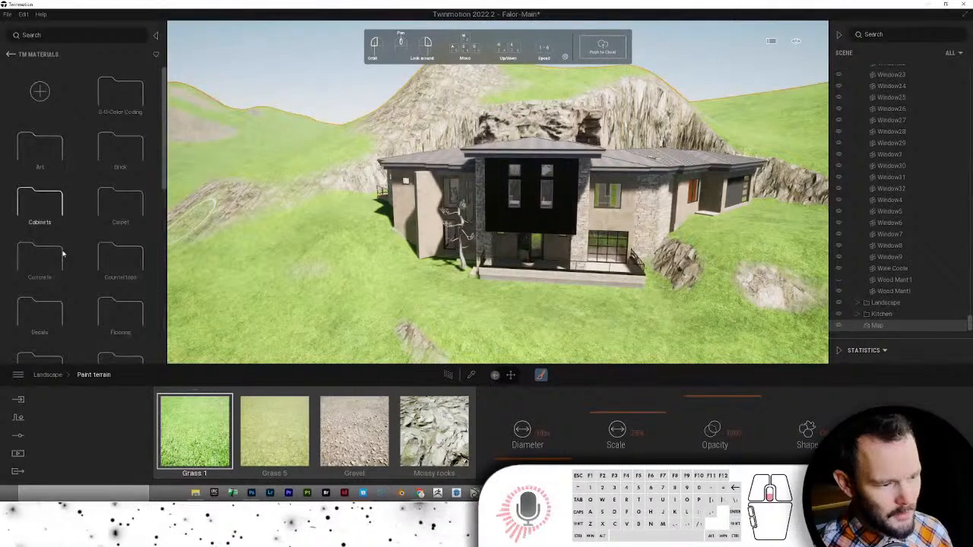
pyautogui.scroll(-4, 63, 255)
pyautogui.click(117, 228)
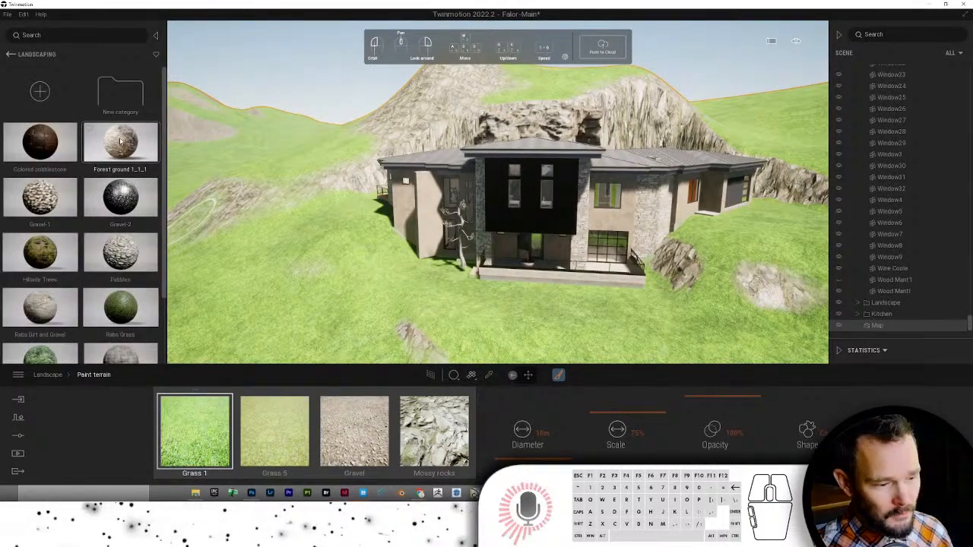
pyautogui.moveTo(173, 289); pyautogui.dragTo(196, 426)
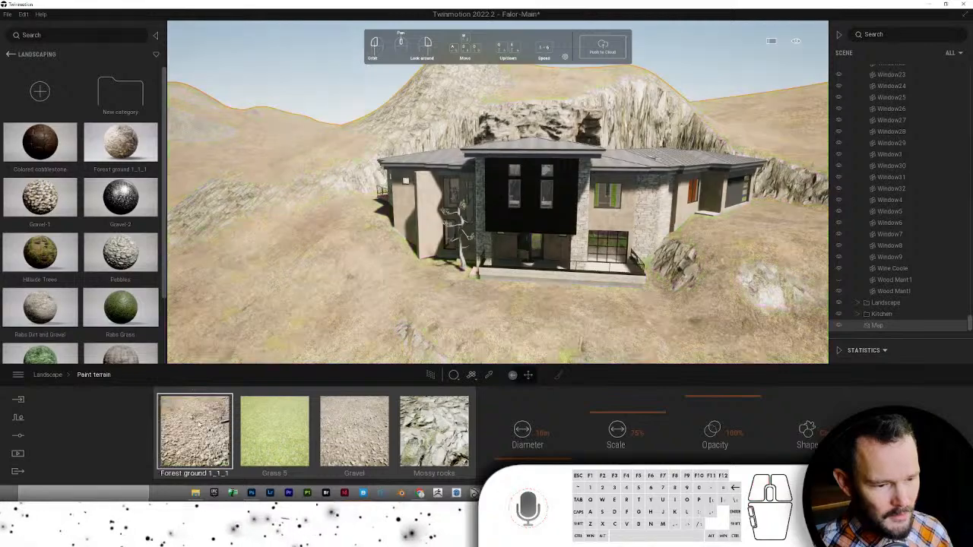
# - Fly the camera toward the entrance, through the laundry, and up above the roof
pyautogui.moveTo(510, 251); pyautogui.dragTo(645, 213)
pyautogui.press('w')
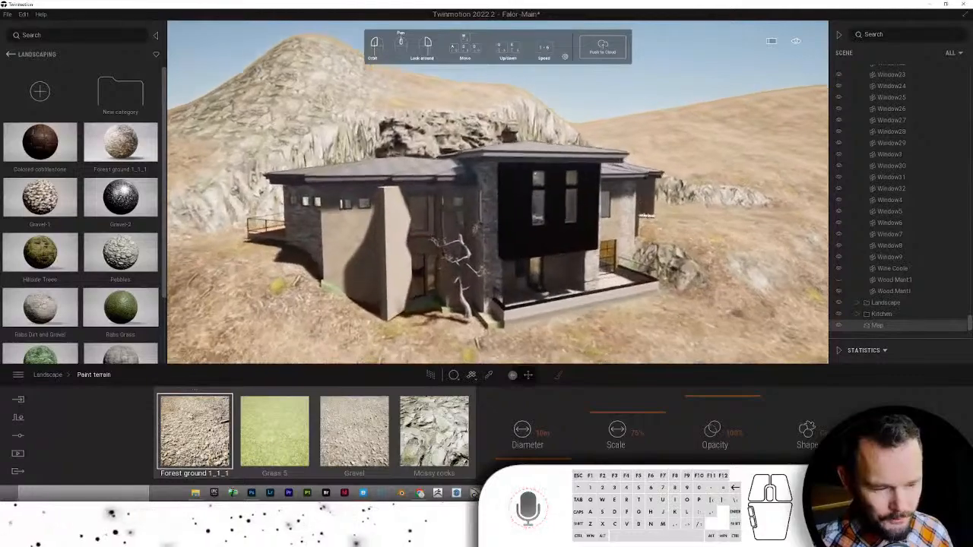
pyautogui.press('w')
pyautogui.moveTo(539, 311); pyautogui.dragTo(466, 270, button='right')
pyautogui.press('w')
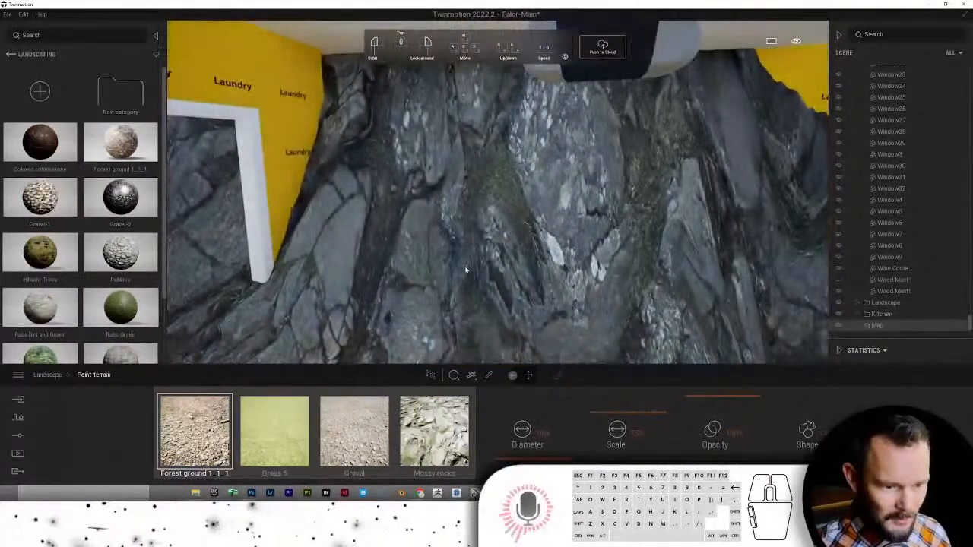
pyautogui.press('w')
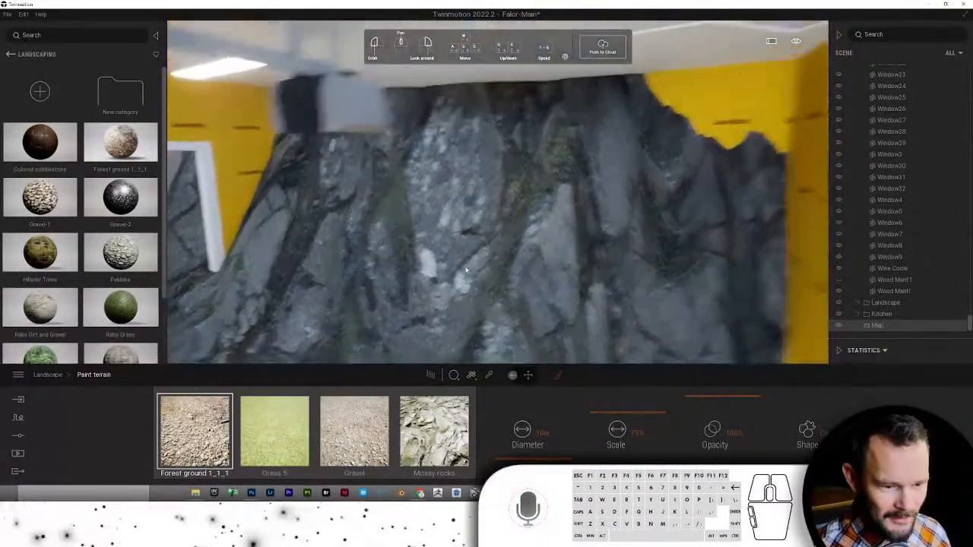
pyautogui.press('e')
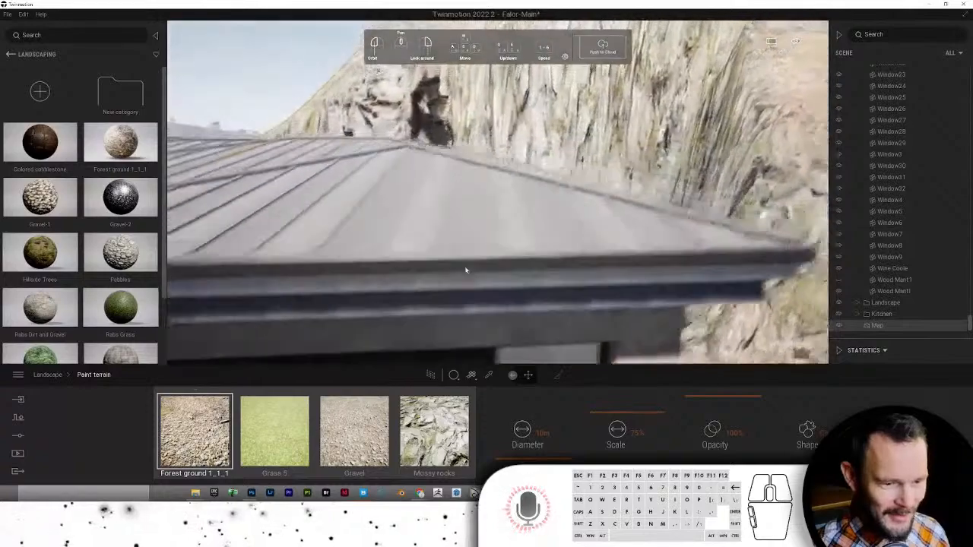
# - Bring the camera back to the front porch and activate the Sculpt terrain raise brush
pyautogui.press('s')
pyautogui.press('a')
pyautogui.press('q')
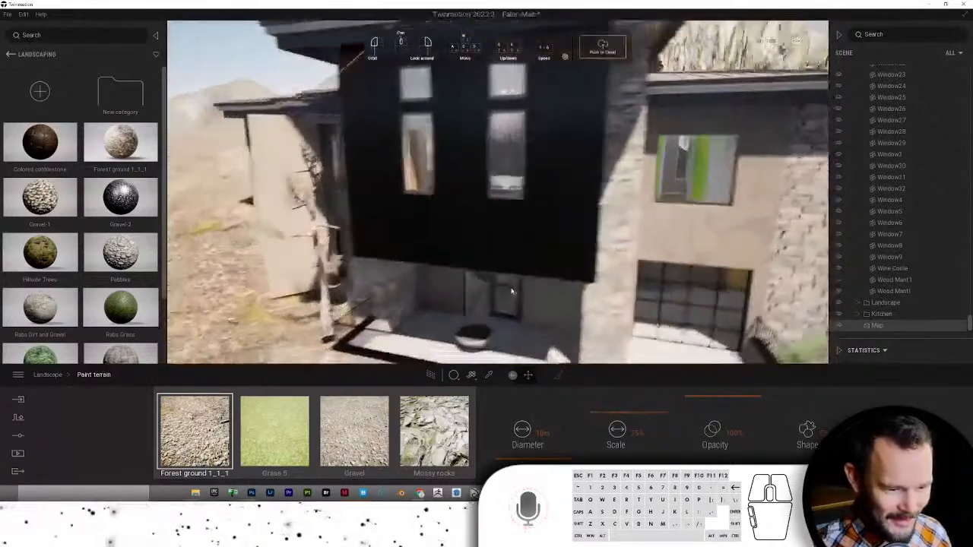
pyautogui.press('w')
pyautogui.moveTo(512, 291); pyautogui.dragTo(569, 393, button='right')
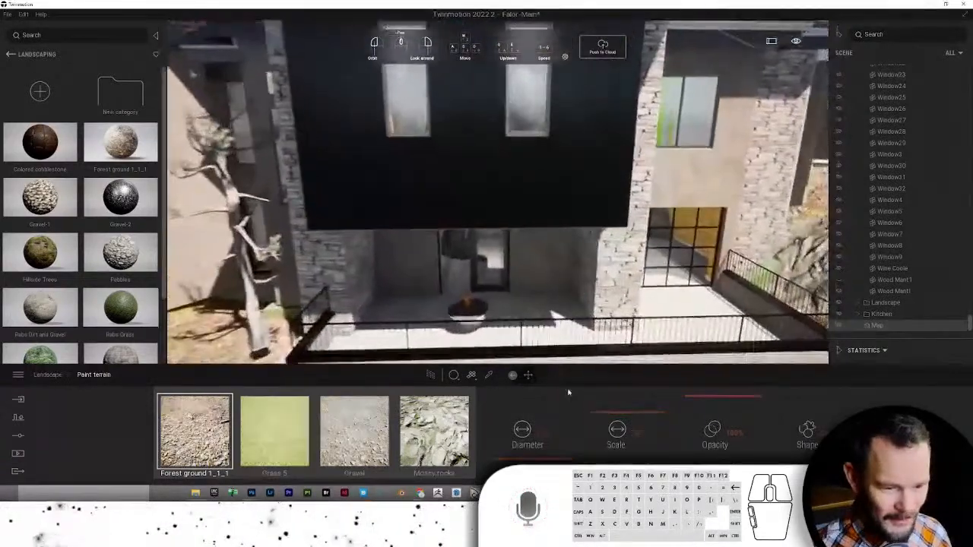
pyautogui.press('s')
pyautogui.press('a')
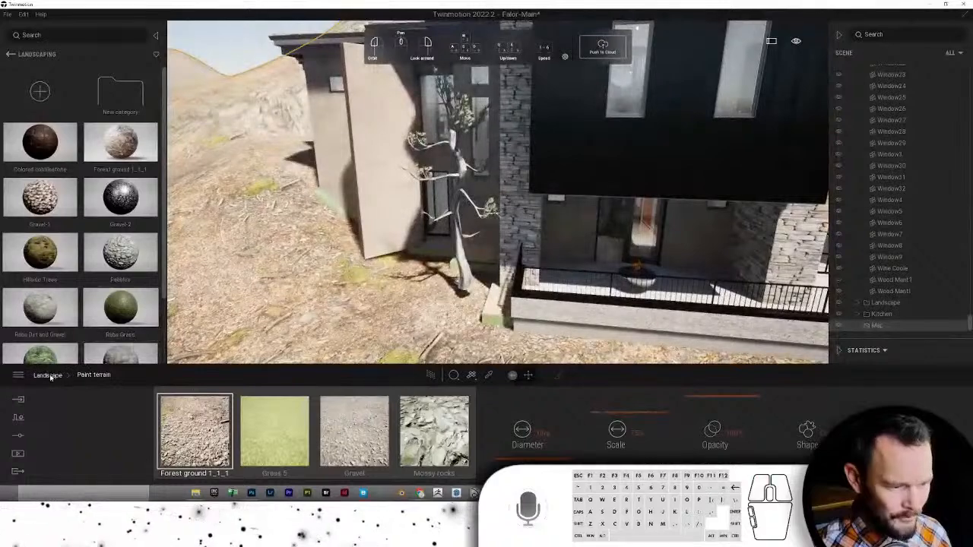
pyautogui.click(47, 375)
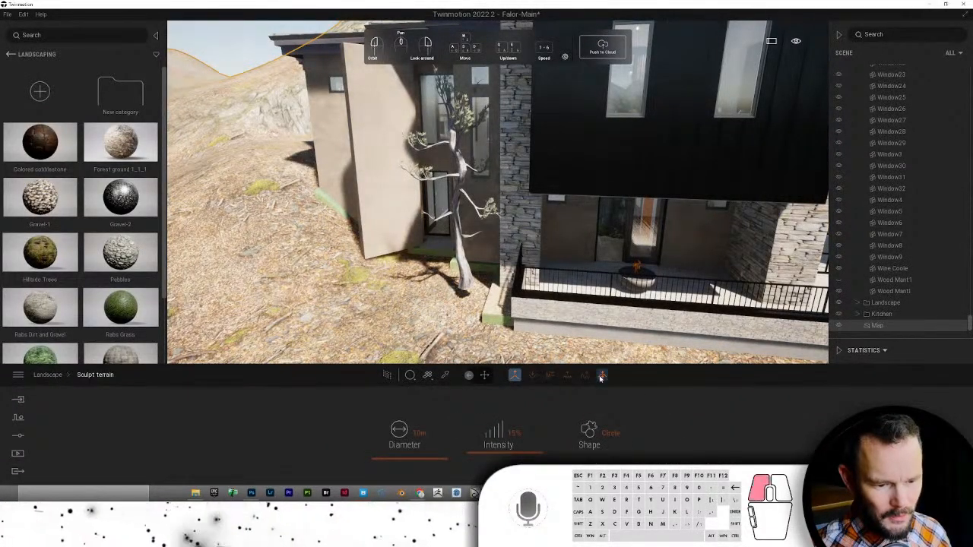
pyautogui.click(601, 375)
# - Raise a terrain peak beyond the doorway, then undo the extra stroke
pyautogui.press('w')
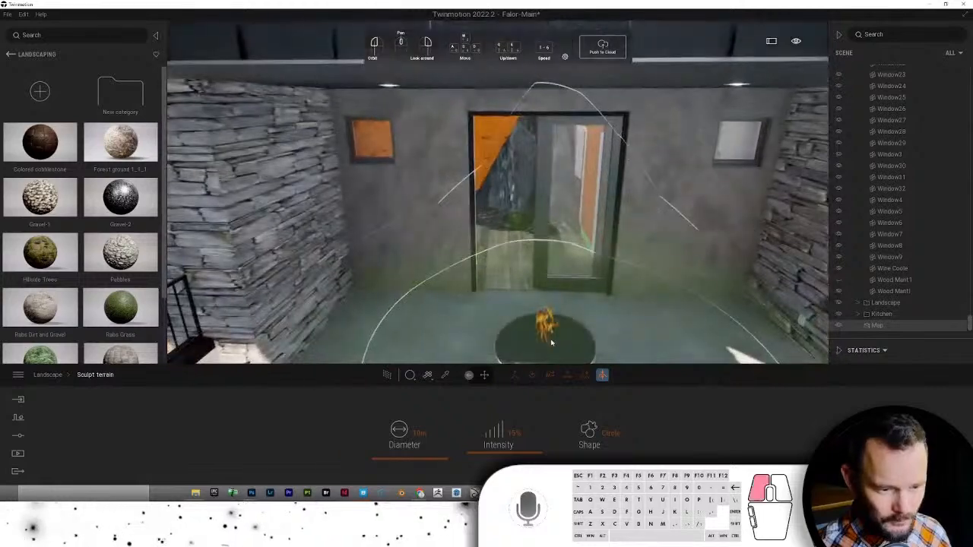
pyautogui.moveTo(551, 343)
pyautogui.mouseDown()
pyautogui.moveTo(550, 323)
pyautogui.moveTo(501, 290)
pyautogui.moveTo(532, 301)
pyautogui.moveTo(521, 220)
pyautogui.moveTo(495, 221)
pyautogui.mouseUp()
pyautogui.click(541, 303)
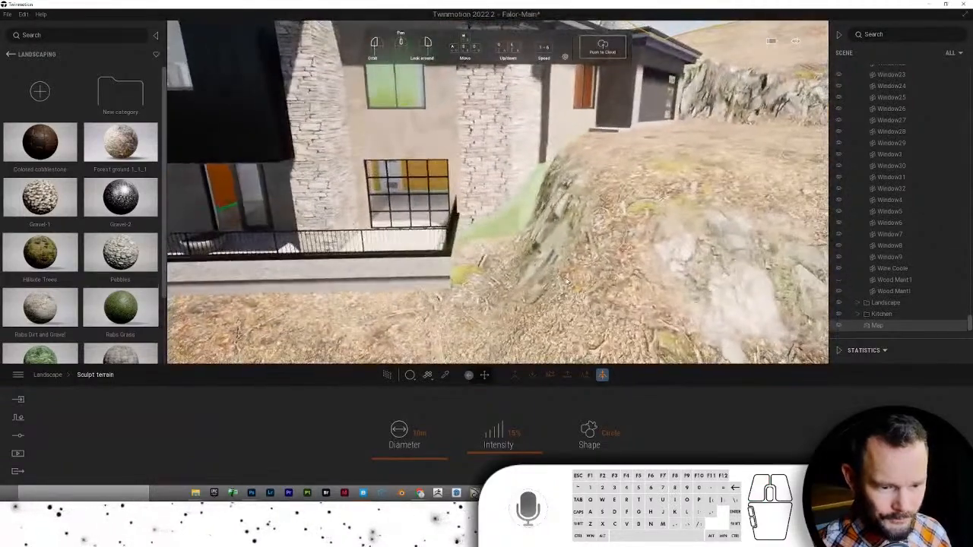
pyautogui.hotkey('ctrl', 'z')
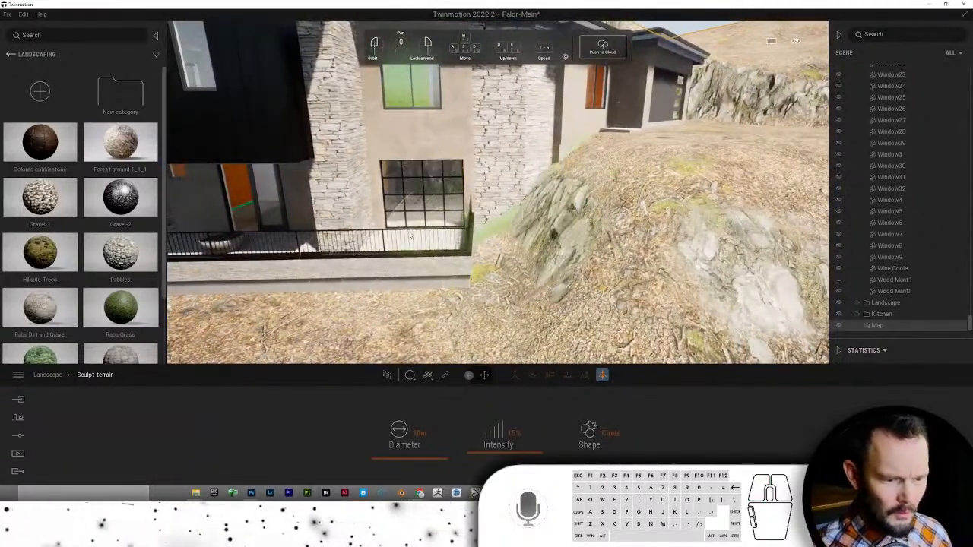
# - Lower the terrain pressing against the terrace and the rock filling the laundry room
pyautogui.moveTo(410, 237); pyautogui.dragTo(449, 187, button='right')
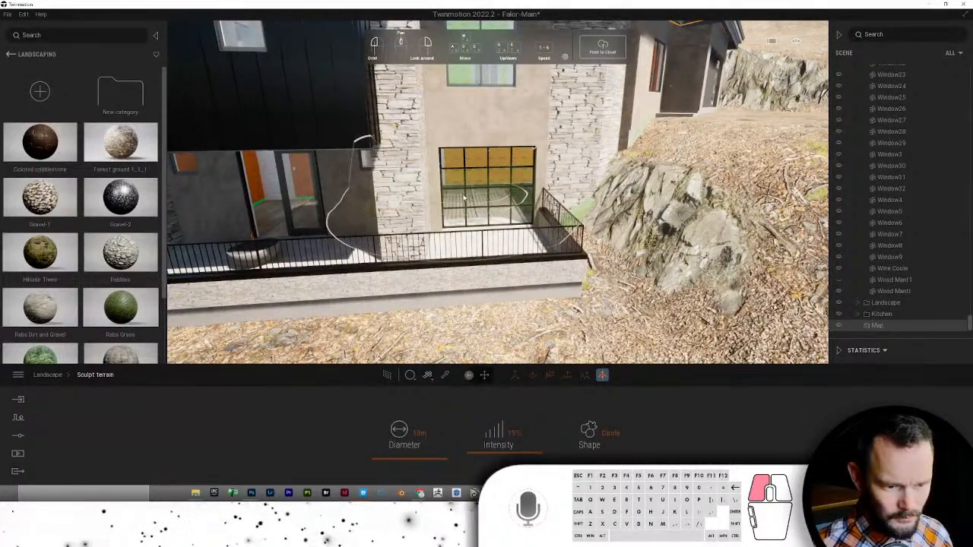
pyautogui.moveTo(463, 197); pyautogui.dragTo(468, 237)
pyautogui.scroll(4, 470, 255)
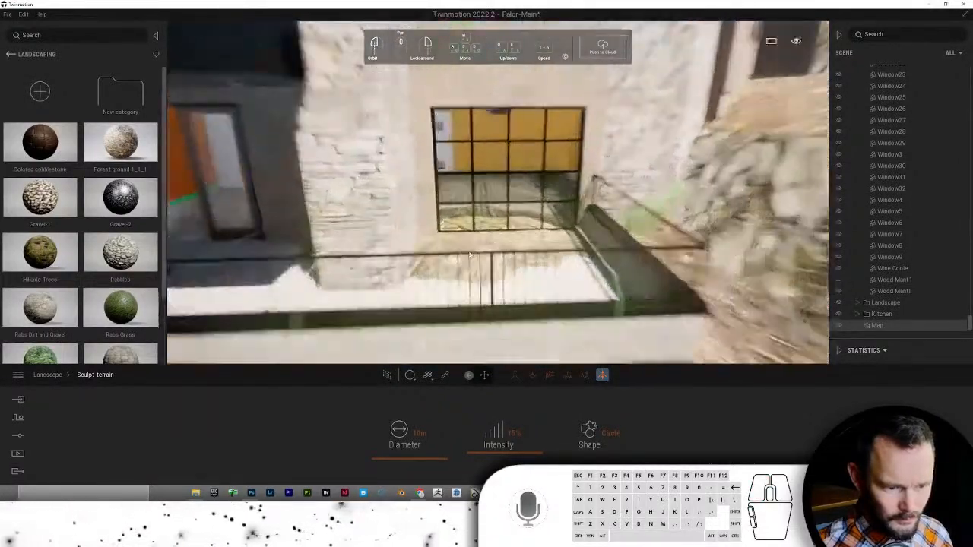
pyautogui.scroll(5, 470, 257)
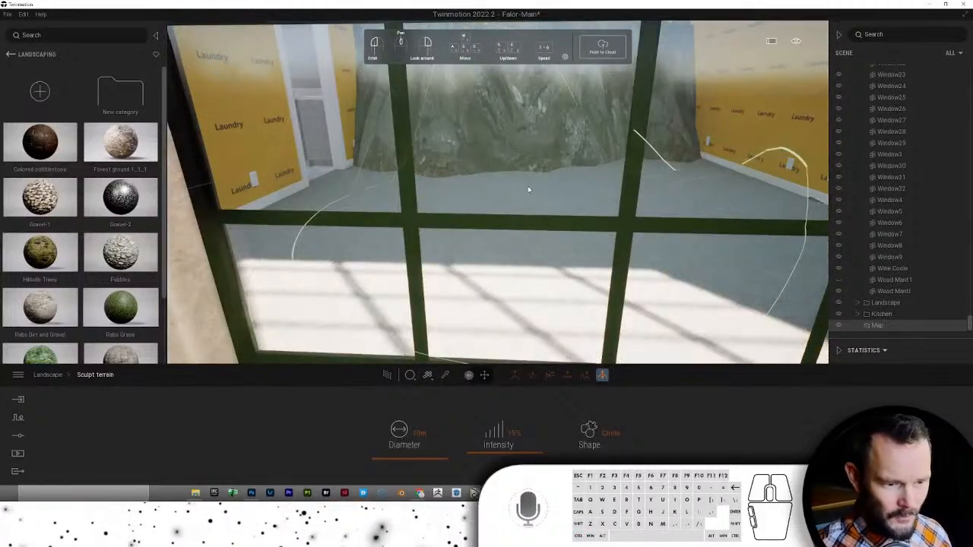
pyautogui.scroll(2, 528, 213)
pyautogui.moveTo(526, 244)
pyautogui.mouseDown()
pyautogui.moveTo(523, 216)
pyautogui.moveTo(485, 205)
pyautogui.mouseUp()
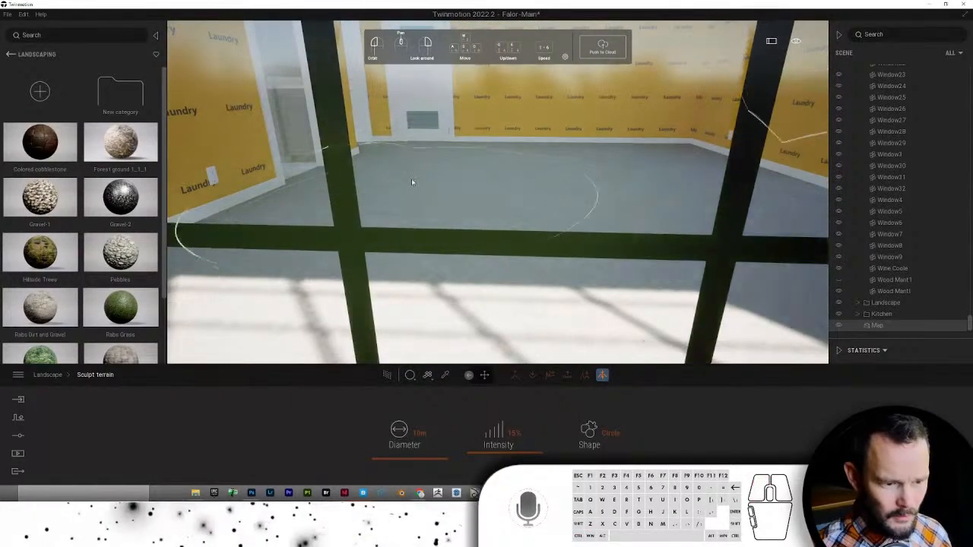
pyautogui.scroll(-8, 481, 220)
# - Slide and zoom the view along the house to check the cleared laundry floor
pyautogui.moveTo(483, 242); pyautogui.dragTo(518, 242, button='middle')
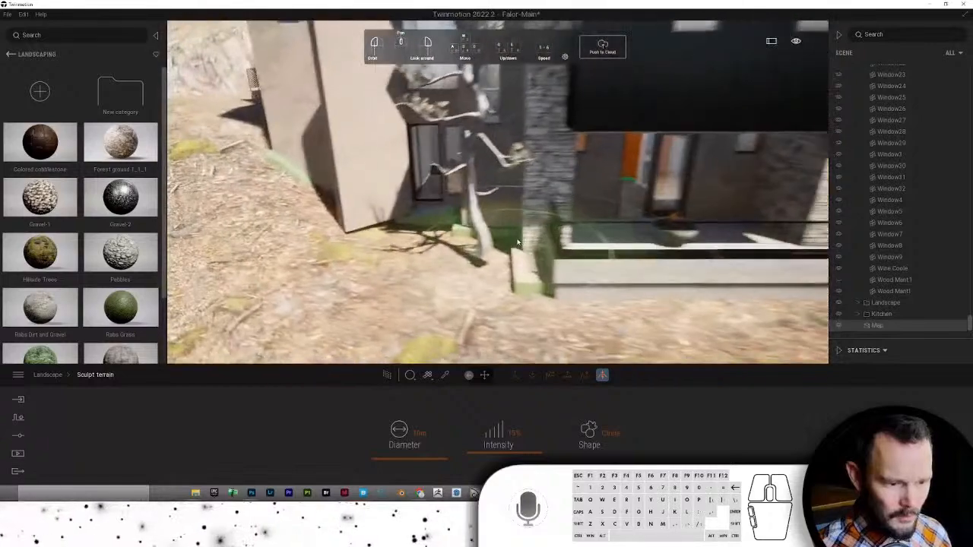
pyautogui.scroll(6, 525, 228)
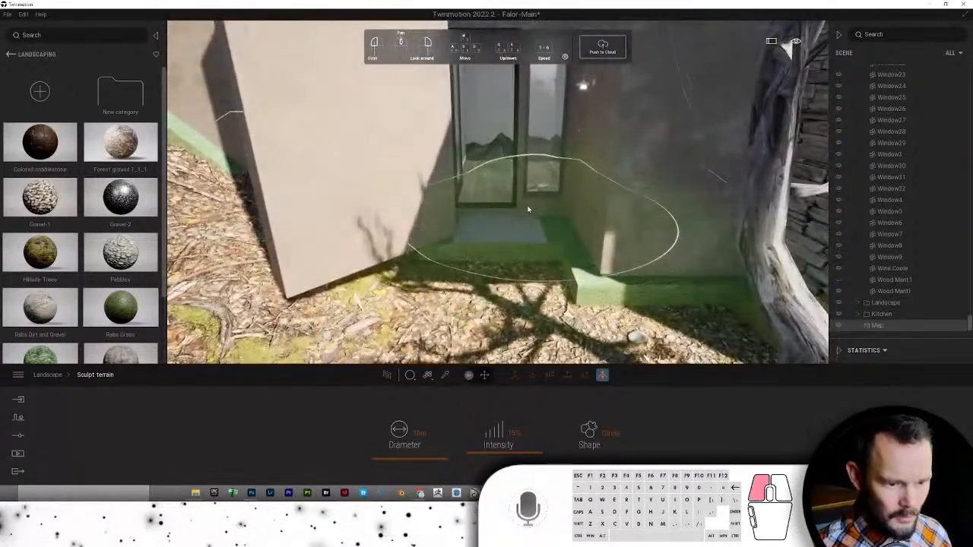
pyautogui.scroll(6, 517, 173)
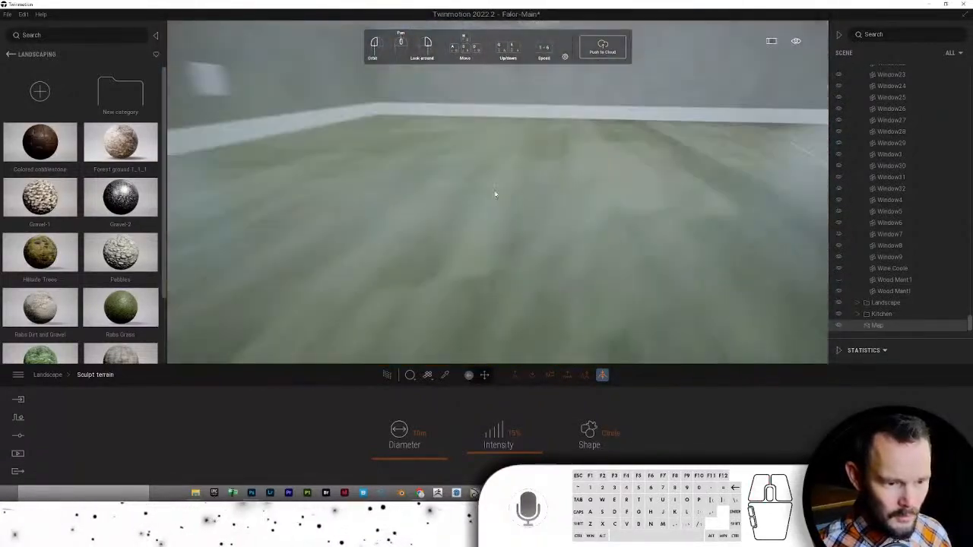
pyautogui.scroll(8, 475, 200)
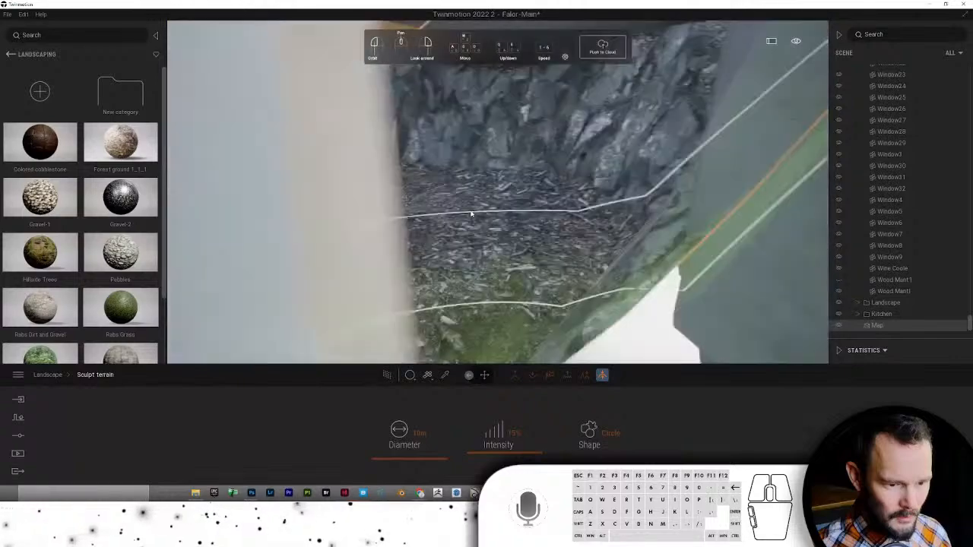
pyautogui.scroll(-8, 475, 213)
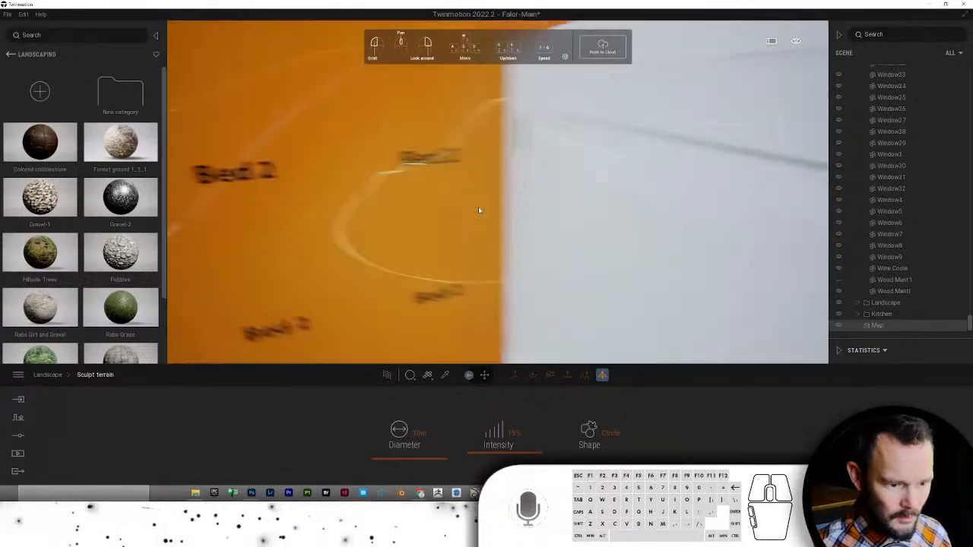
pyautogui.scroll(-8, 479, 211)
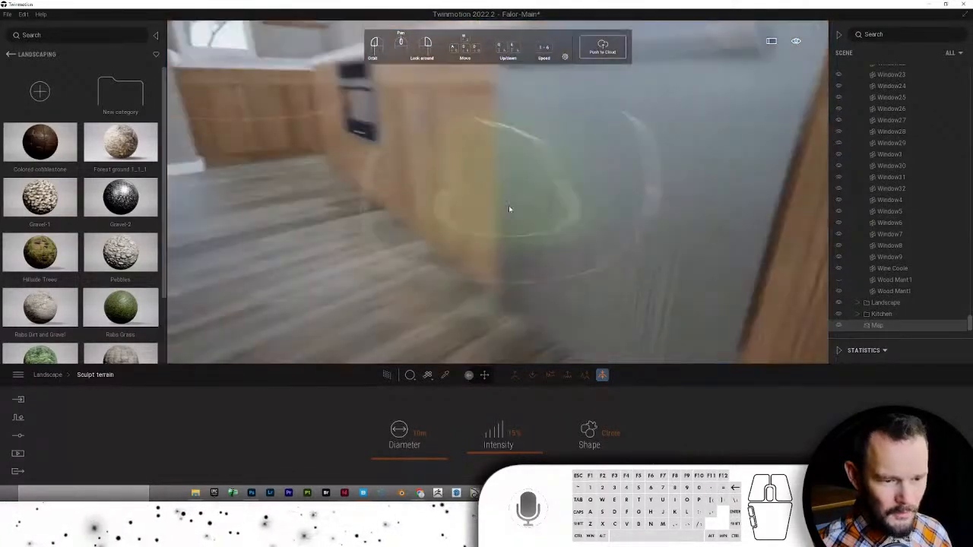
pyautogui.scroll(-10, 509, 209)
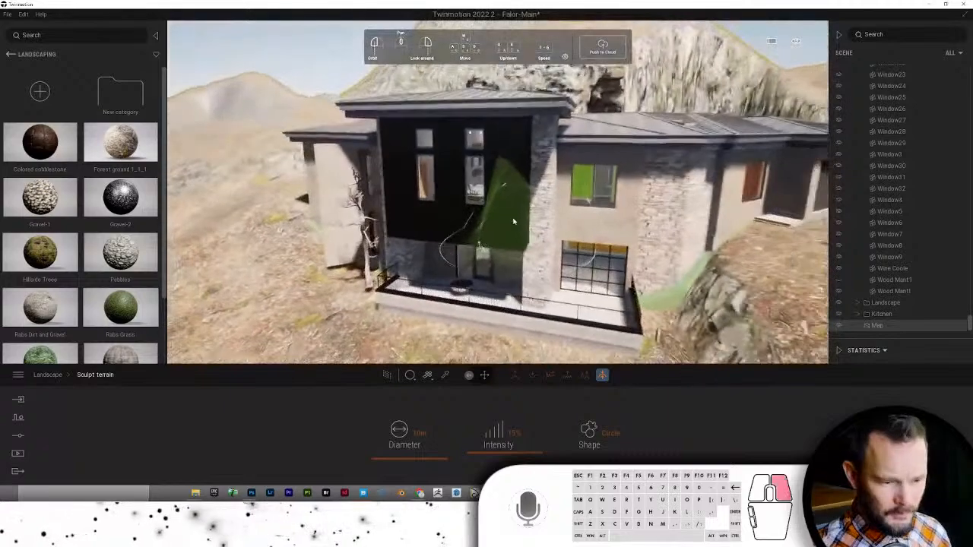
pyautogui.scroll(8, 509, 221)
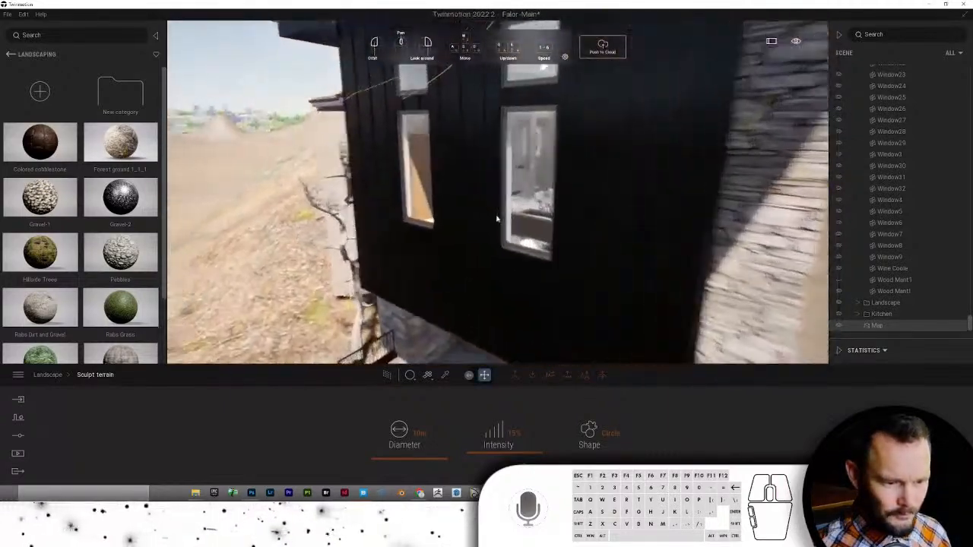
pyautogui.scroll(8, 496, 220)
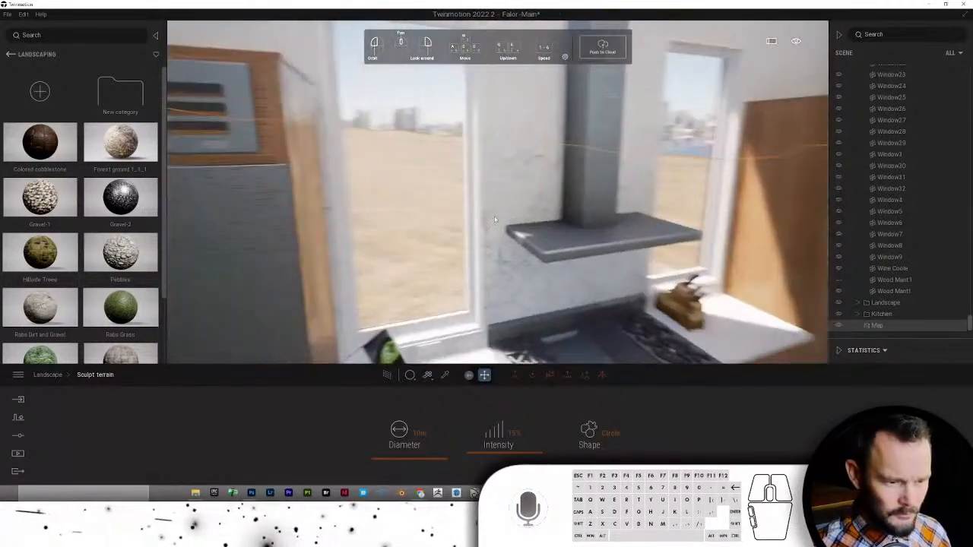
pyautogui.scroll(8, 495, 219)
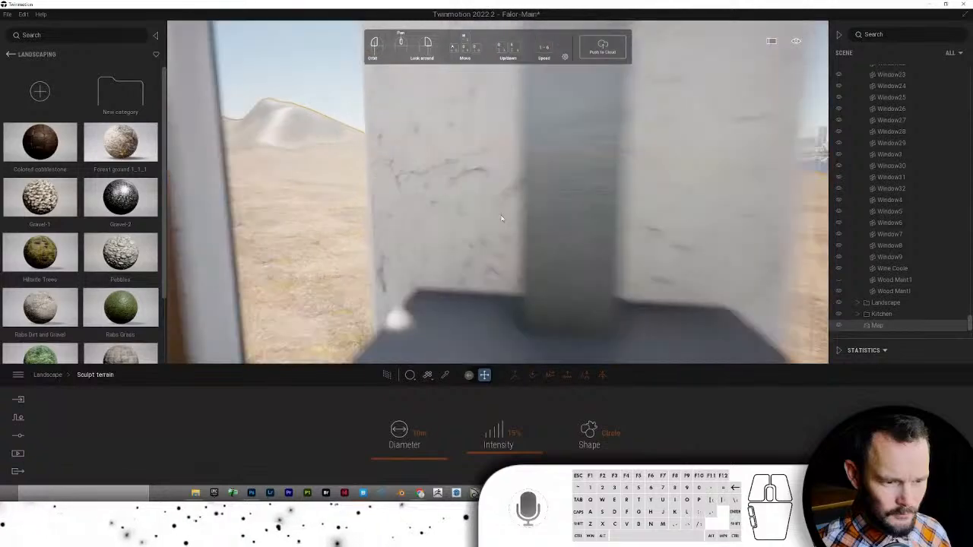
pyautogui.scroll(6, 501, 219)
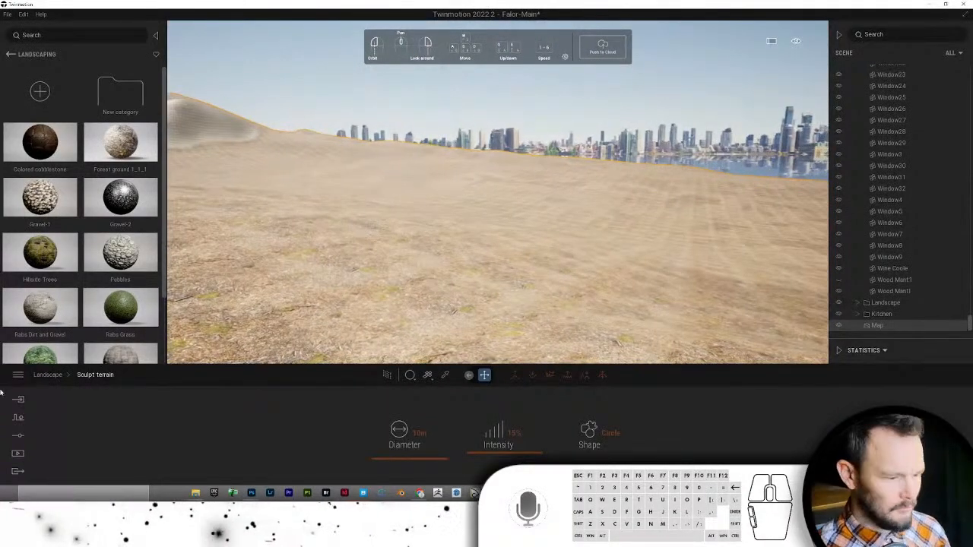
pyautogui.click(19, 437)
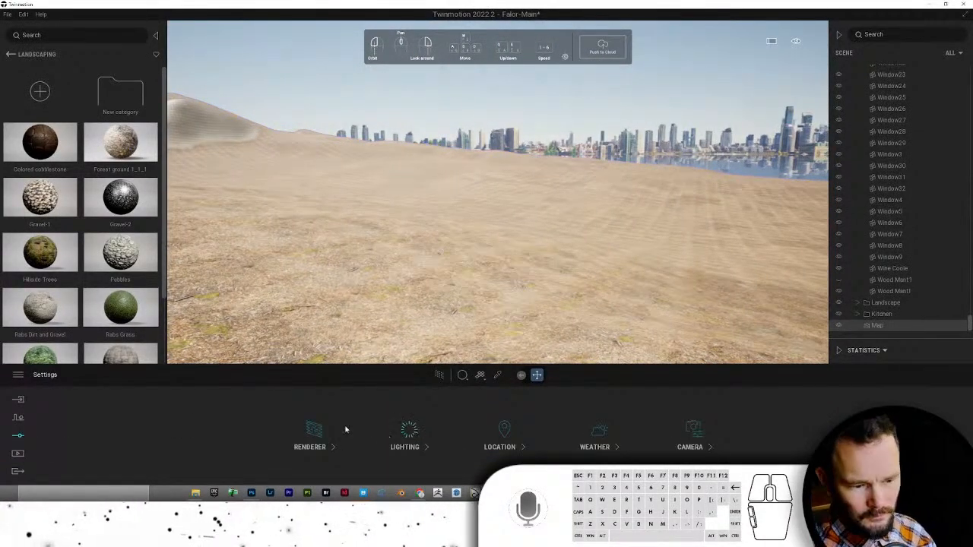
# - Change the Location background picture from City to Mountains
pyautogui.click(694, 428)
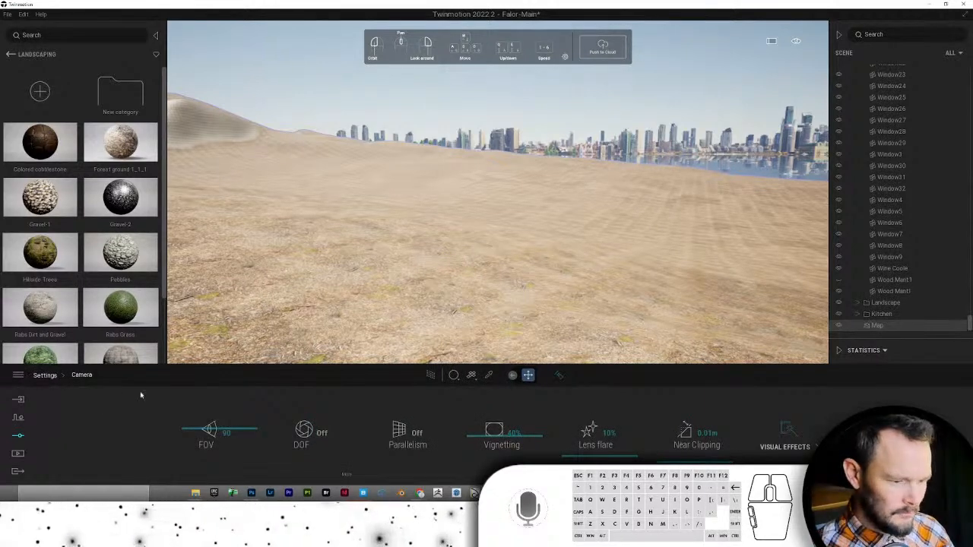
pyautogui.click(46, 376)
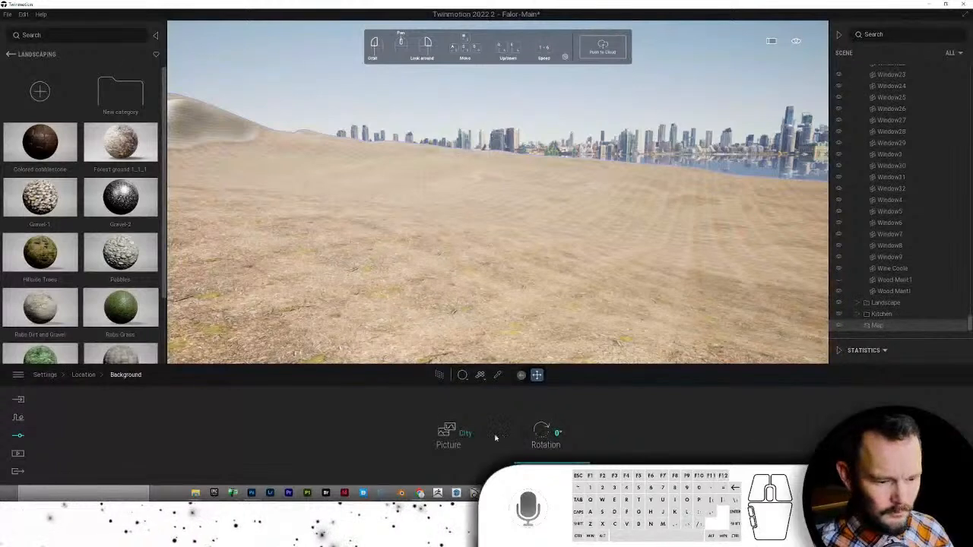
pyautogui.click(464, 437)
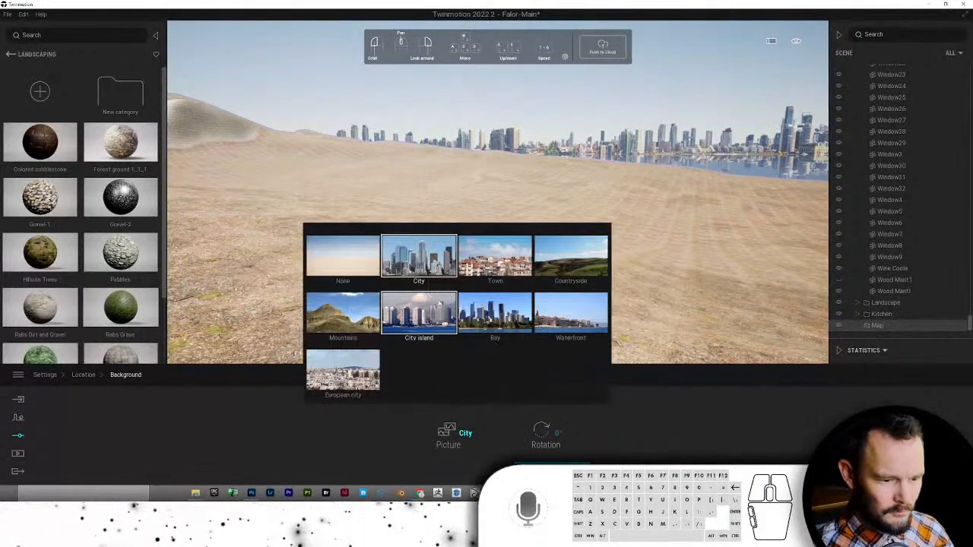
pyautogui.click(345, 312)
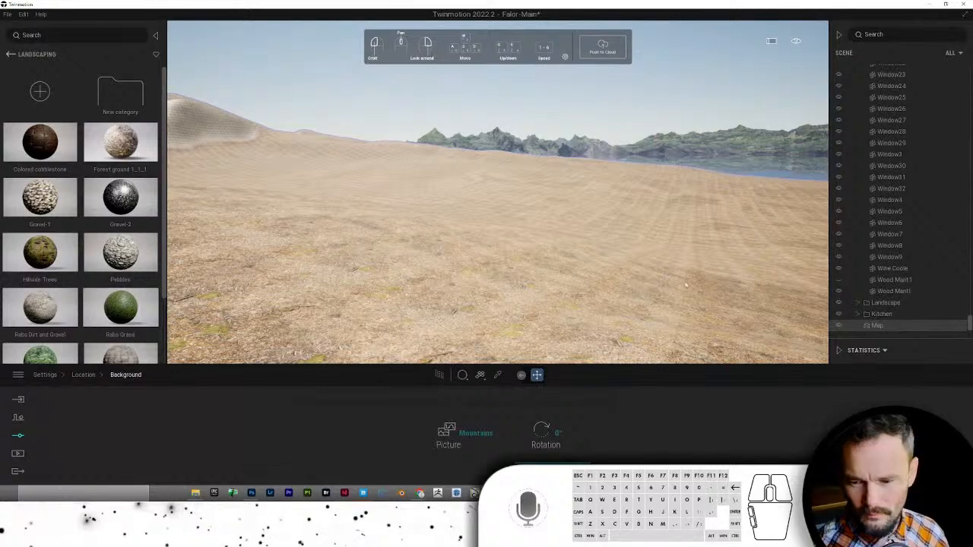
# - Move the camera back above the roof and return to the top library categories
pyautogui.press('Right')
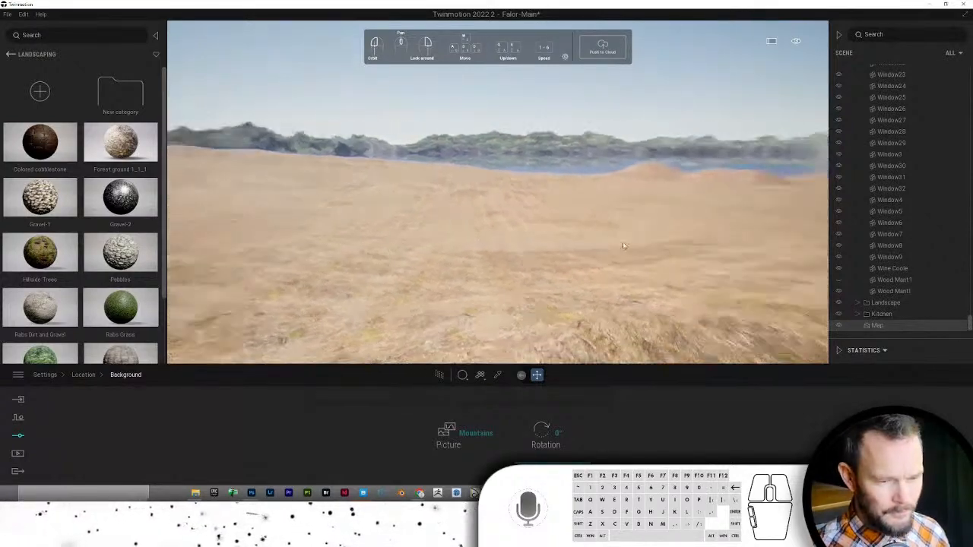
pyautogui.press('Down')
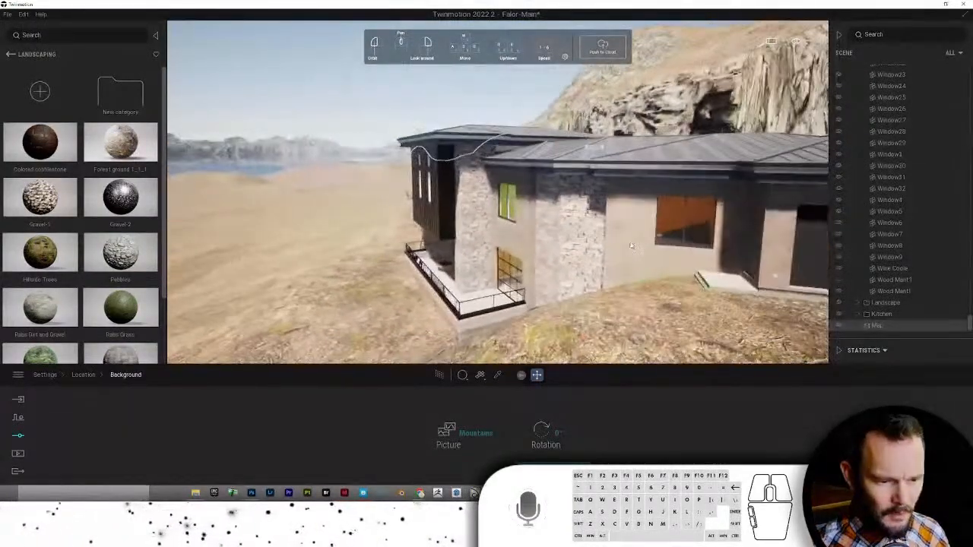
pyautogui.press('Down')
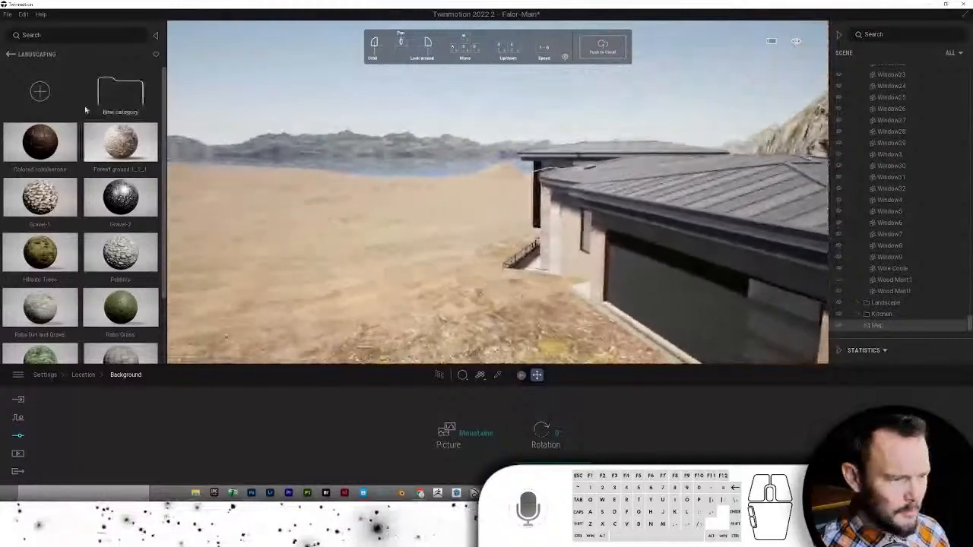
pyautogui.click(9, 54)
pyautogui.click(10, 54)
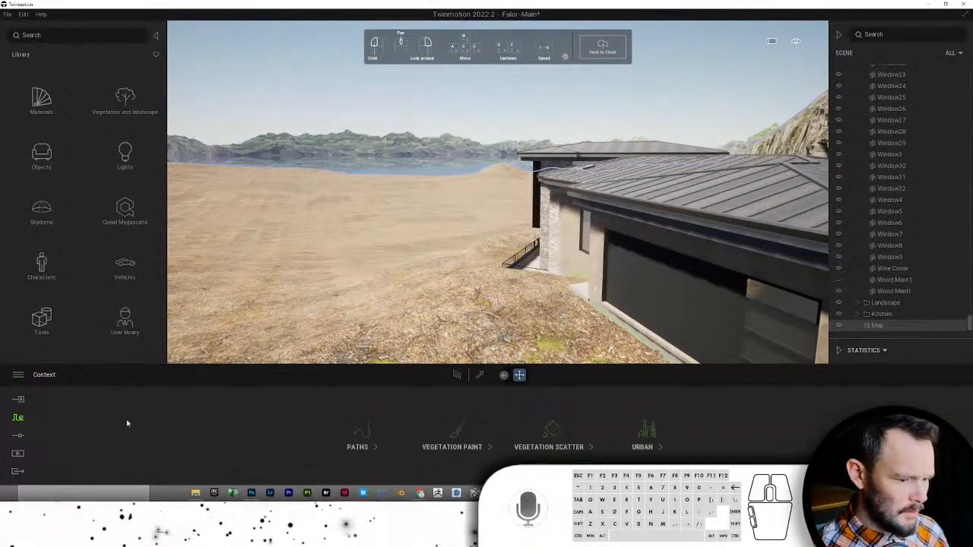
# - Start vegetation painting and add Austrian Pine and Koyama spruce from the Trees library
pyautogui.click(439, 434)
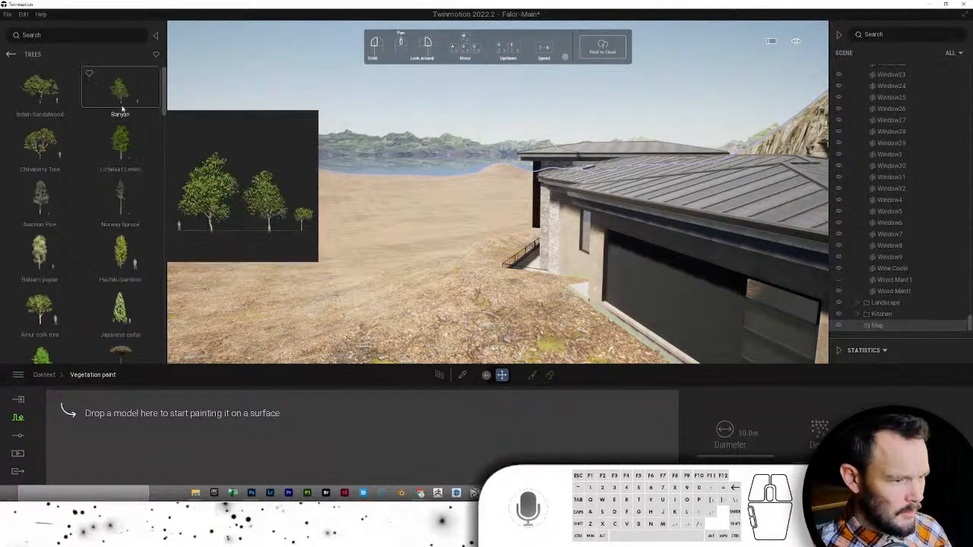
pyautogui.moveTo(53, 130)
pyautogui.moveTo(112, 140)
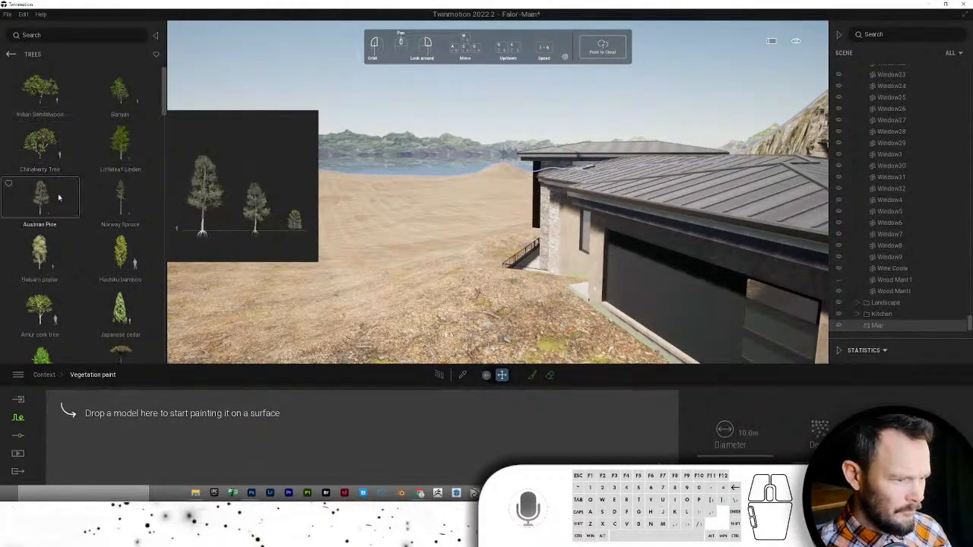
pyautogui.moveTo(42, 202); pyautogui.dragTo(120, 434)
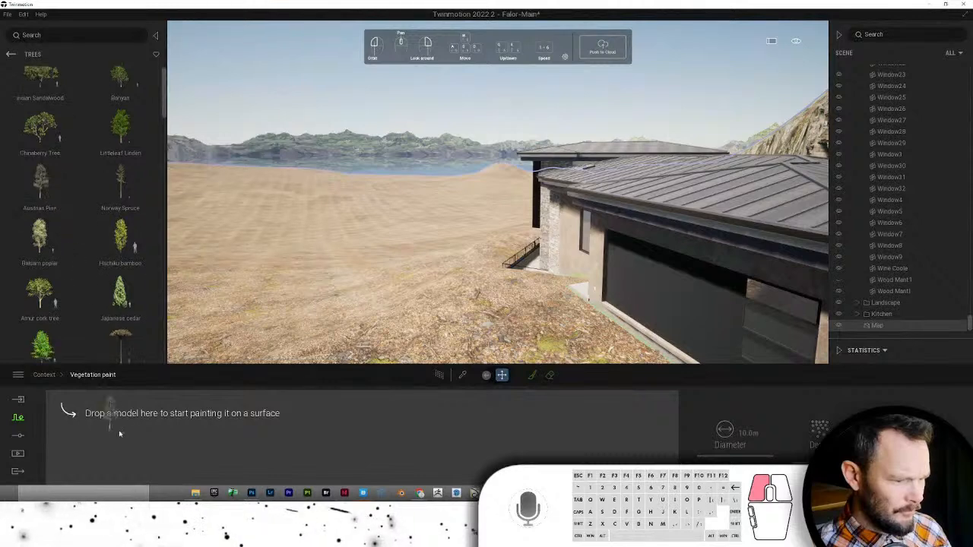
pyautogui.moveTo(120, 388); pyautogui.dragTo(120, 411)
pyautogui.scroll(-6, 97, 278)
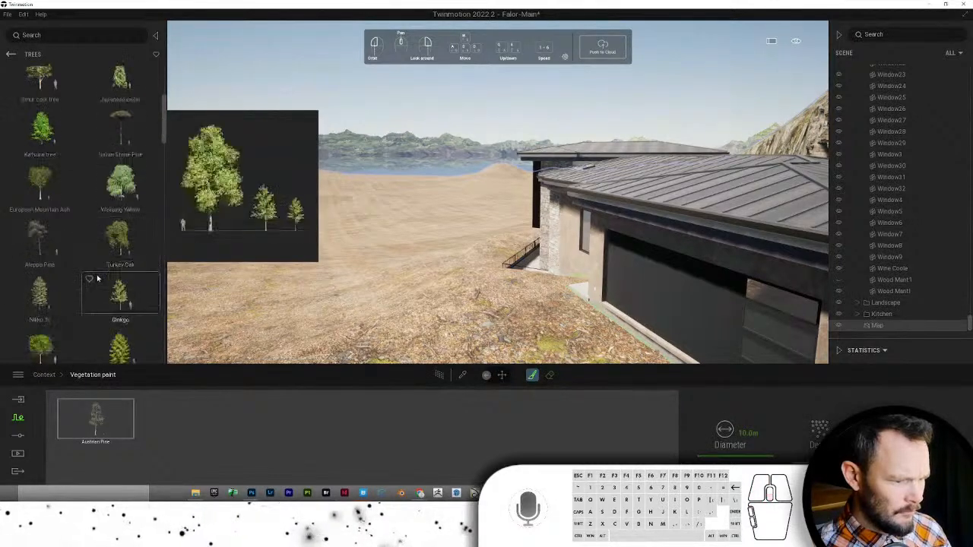
pyautogui.scroll(-1, 96, 276)
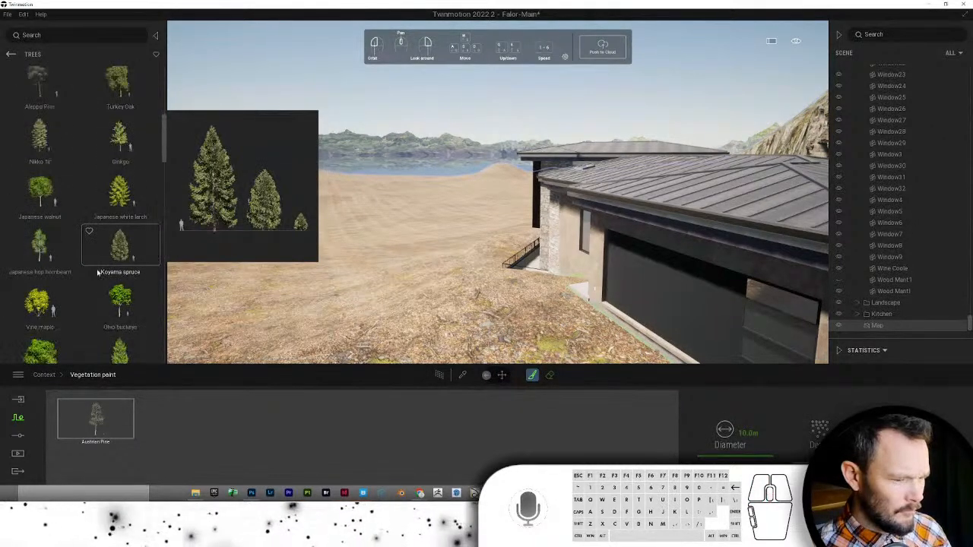
pyautogui.scroll(-2, 100, 251)
pyautogui.moveTo(108, 190); pyautogui.dragTo(184, 428)
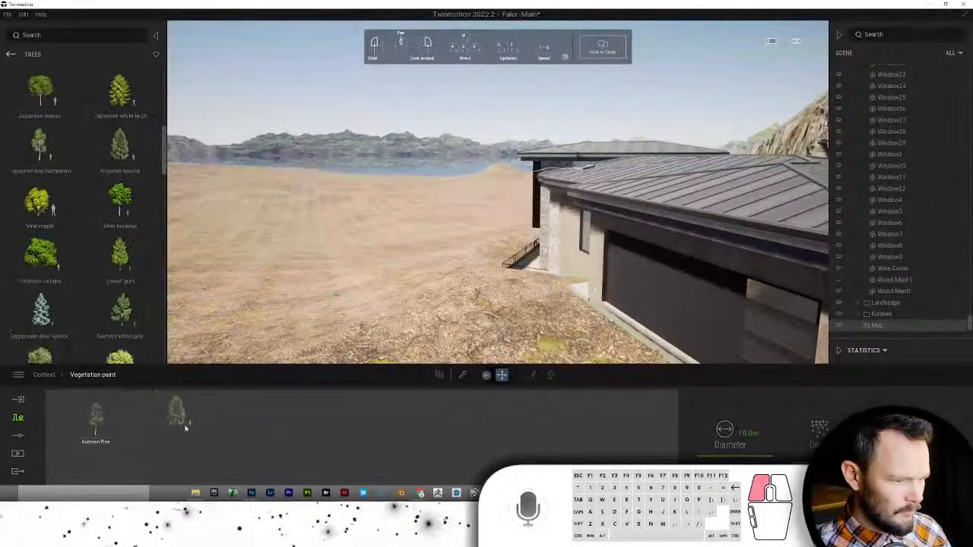
# - Add Fig Tree, Blackthorn and Persian Ironwood to the vegetation paint set
pyautogui.scroll(-6, 117, 281)
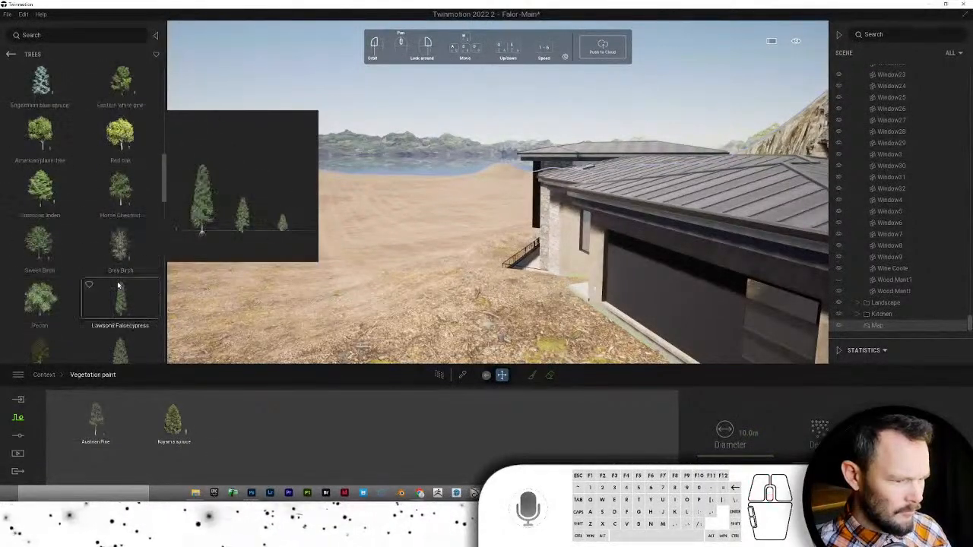
pyautogui.scroll(-1, 117, 284)
pyautogui.scroll(-5, 116, 281)
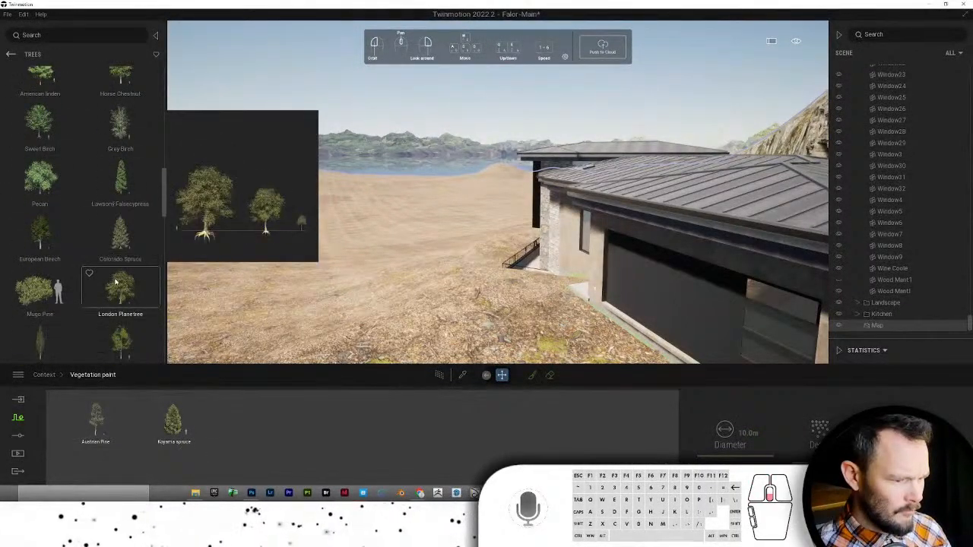
pyautogui.scroll(-1, 115, 282)
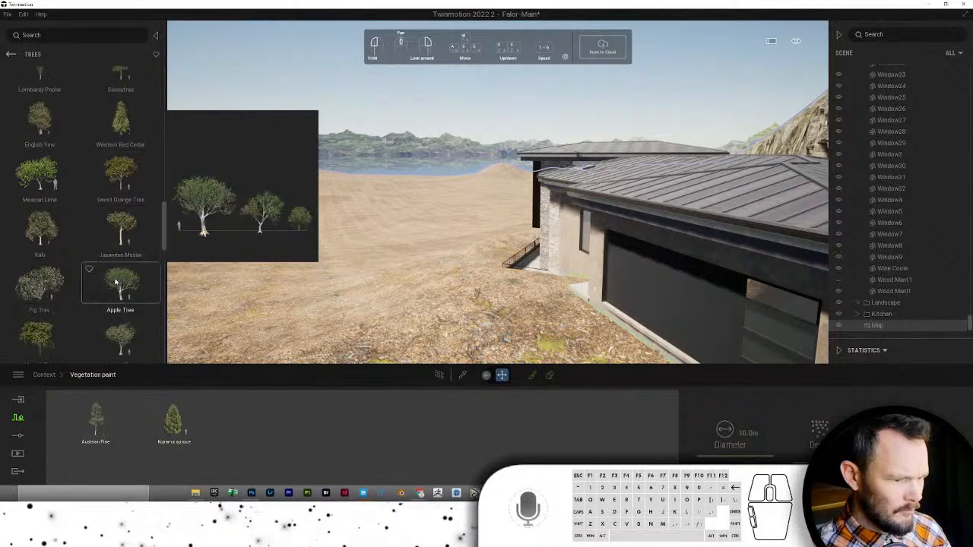
pyautogui.scroll(-1, 114, 281)
pyautogui.moveTo(74, 240)
pyautogui.mouseDown()
pyautogui.moveTo(122, 326)
pyautogui.moveTo(257, 441)
pyautogui.mouseUp()
pyautogui.scroll(-4, 100, 275)
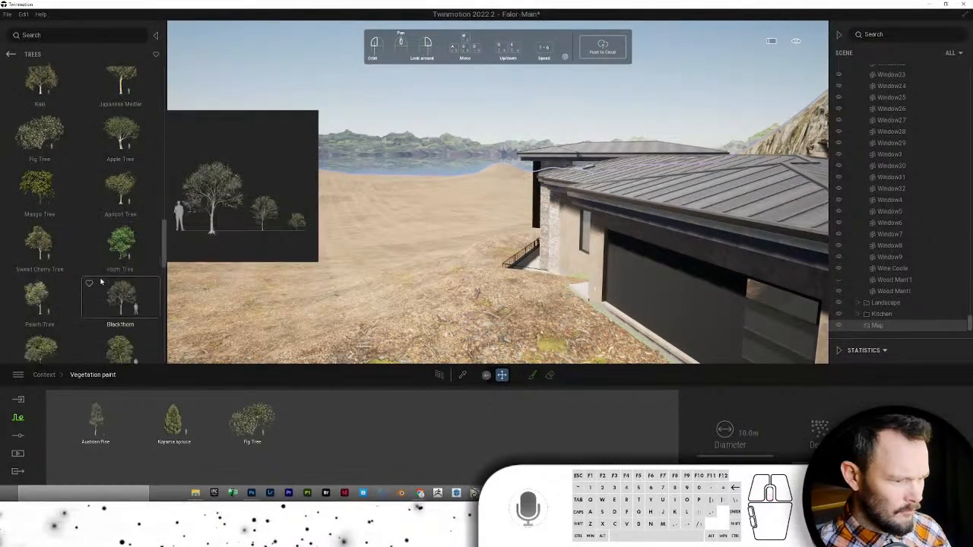
pyautogui.moveTo(120, 142); pyautogui.dragTo(331, 424)
pyautogui.scroll(-4, 97, 242)
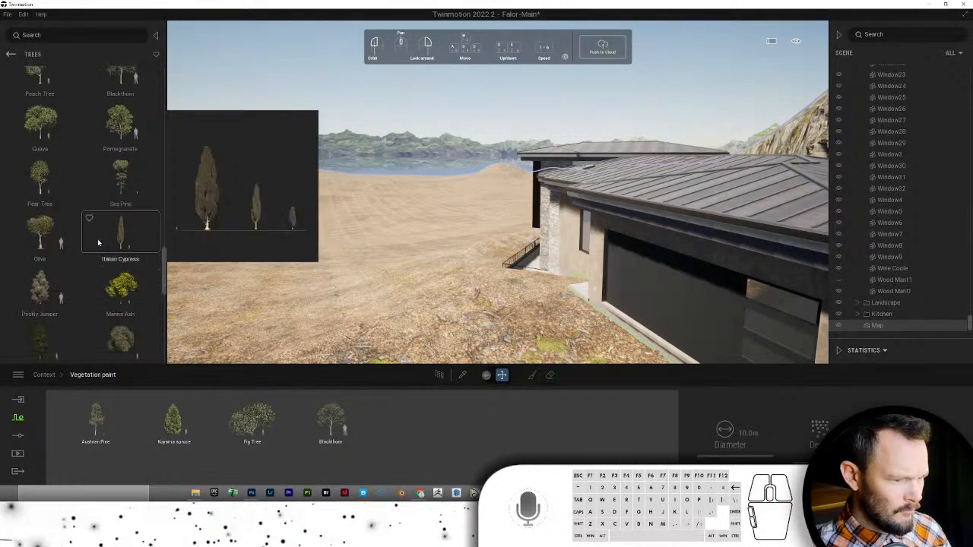
pyautogui.scroll(-4, 97, 242)
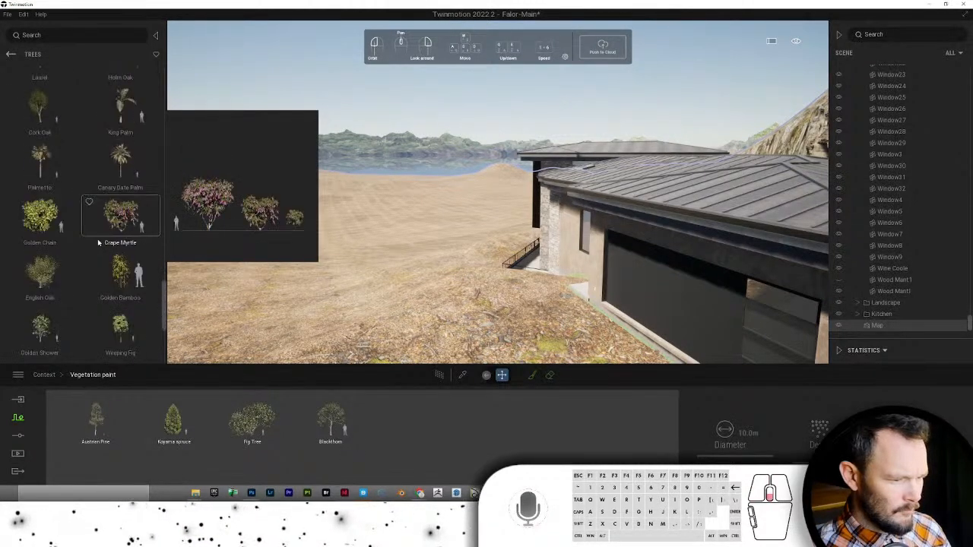
pyautogui.scroll(-1, 49, 227)
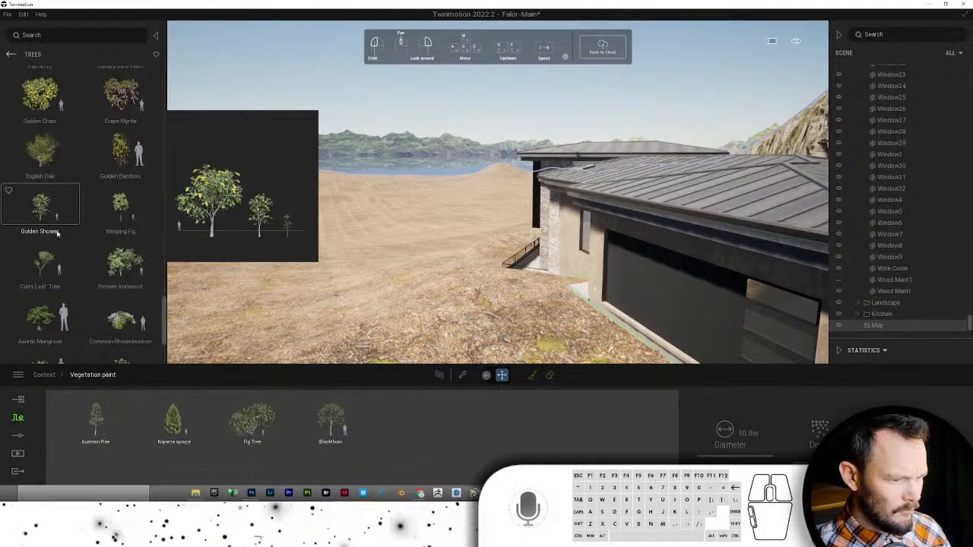
pyautogui.scroll(-2, 97, 221)
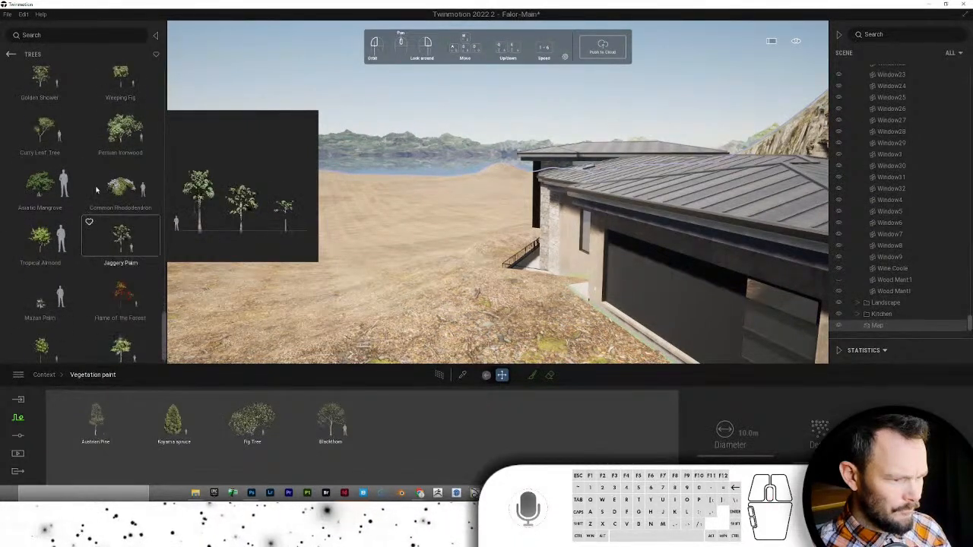
pyautogui.moveTo(105, 154); pyautogui.dragTo(290, 396)
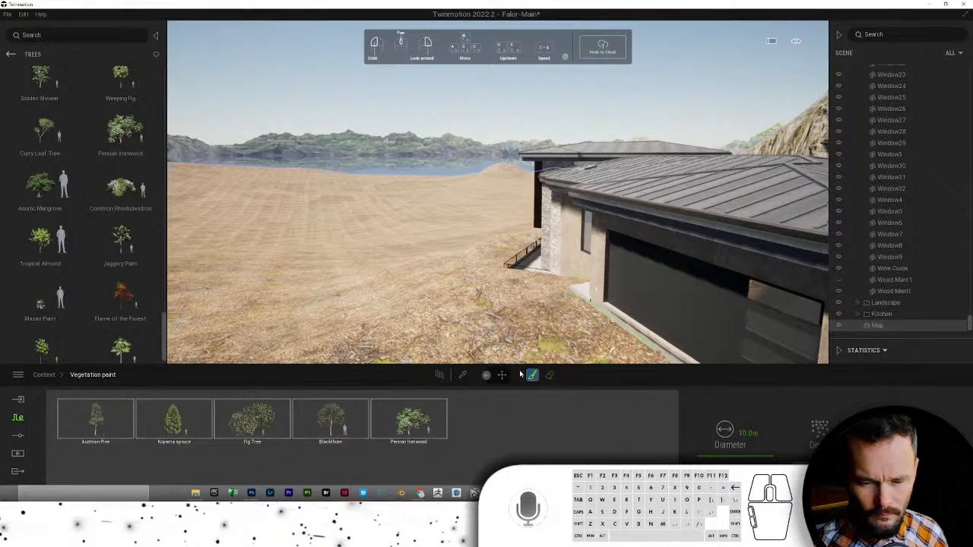
# - Widen the brush diameter to about 52 m and paint the first trees on the open hillside
pyautogui.moveTo(529, 304)
pyautogui.mouseDown(button='right')
pyautogui.moveTo(499, 239)
pyautogui.moveTo(523, 253)
pyautogui.mouseUp(button='right')
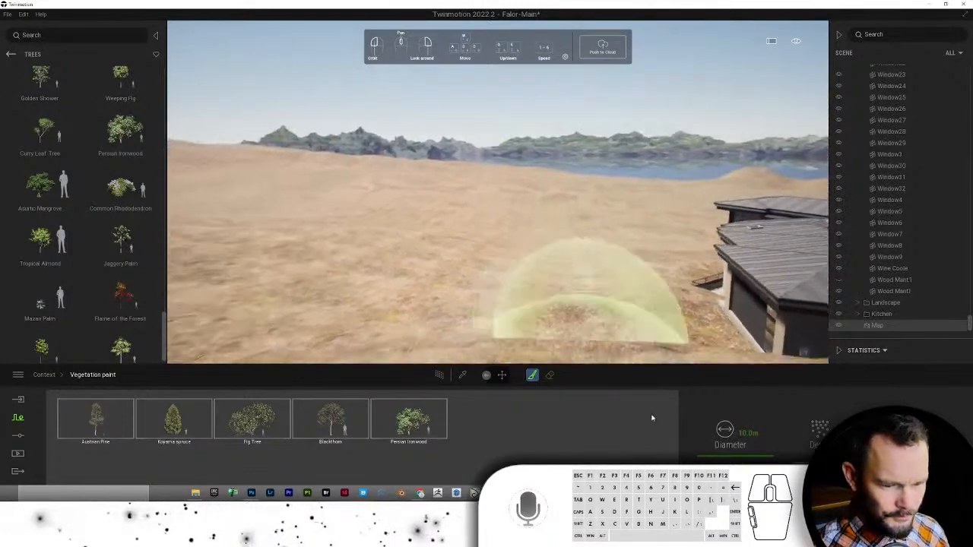
pyautogui.moveTo(724, 430); pyautogui.dragTo(707, 427)
pyautogui.moveTo(386, 253)
pyautogui.mouseDown()
pyautogui.moveTo(423, 229)
pyautogui.moveTo(472, 223)
pyautogui.moveTo(468, 230)
pyautogui.mouseUp()
pyautogui.press('w')
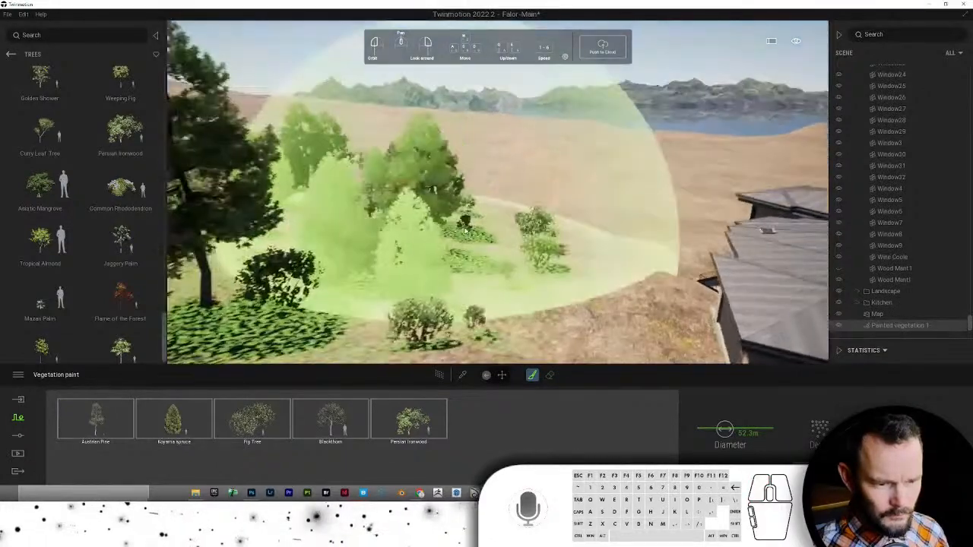
pyautogui.moveTo(469, 230)
pyautogui.mouseDown(button='right')
pyautogui.moveTo(474, 276)
pyautogui.moveTo(454, 276)
pyautogui.mouseUp(button='right')
pyautogui.press('s')
pyautogui.press('d')
pyautogui.press('s')
pyautogui.press('d')
# - Paint more bands of trees across the middle ground, foreground and centre near the hill
pyautogui.moveTo(453, 276)
pyautogui.mouseDown()
pyautogui.moveTo(445, 250)
pyautogui.moveTo(552, 288)
pyautogui.moveTo(506, 327)
pyautogui.mouseUp()
pyautogui.press('s')
pyautogui.moveTo(490, 317)
pyautogui.mouseDown(button='right')
pyautogui.moveTo(453, 310)
pyautogui.moveTo(449, 337)
pyautogui.moveTo(427, 339)
pyautogui.mouseUp(button='right')
pyautogui.press('s')
pyautogui.moveTo(414, 335)
pyautogui.mouseDown()
pyautogui.moveTo(371, 348)
pyautogui.moveTo(271, 271)
pyautogui.moveTo(282, 281)
pyautogui.moveTo(289, 258)
pyautogui.mouseUp()
pyautogui.press('w')
pyautogui.moveTo(295, 223)
pyautogui.mouseDown(button='right')
pyautogui.moveTo(315, 205)
pyautogui.moveTo(285, 227)
pyautogui.moveTo(345, 276)
pyautogui.moveTo(424, 312)
pyautogui.mouseUp(button='right')
pyautogui.hotkey('shift', 'a')
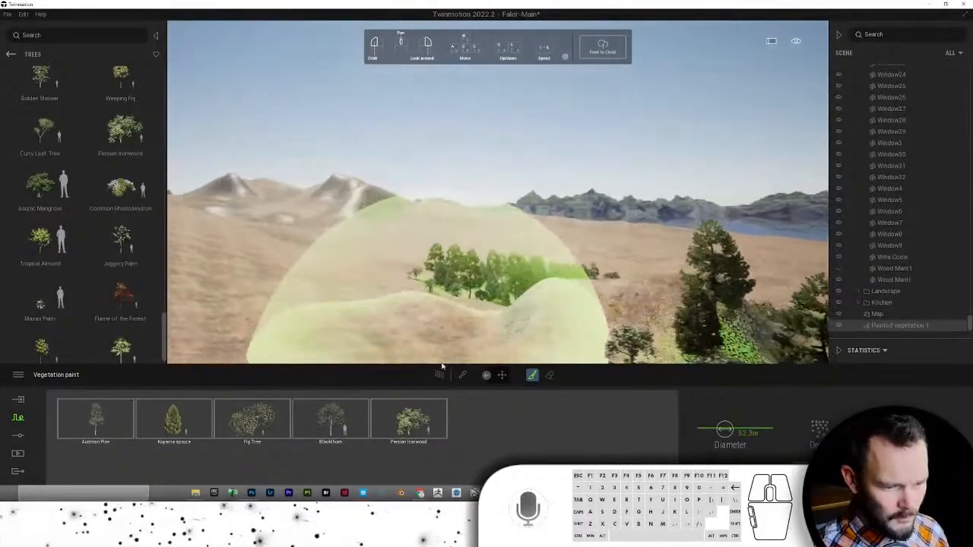
pyautogui.moveTo(482, 382)
pyautogui.mouseDown()
pyautogui.moveTo(357, 334)
pyautogui.moveTo(372, 347)
pyautogui.mouseUp()
pyautogui.moveTo(372, 347); pyautogui.dragTo(530, 358, button='right')
pyautogui.click(531, 358)
pyautogui.scroll(6, 533, 342)
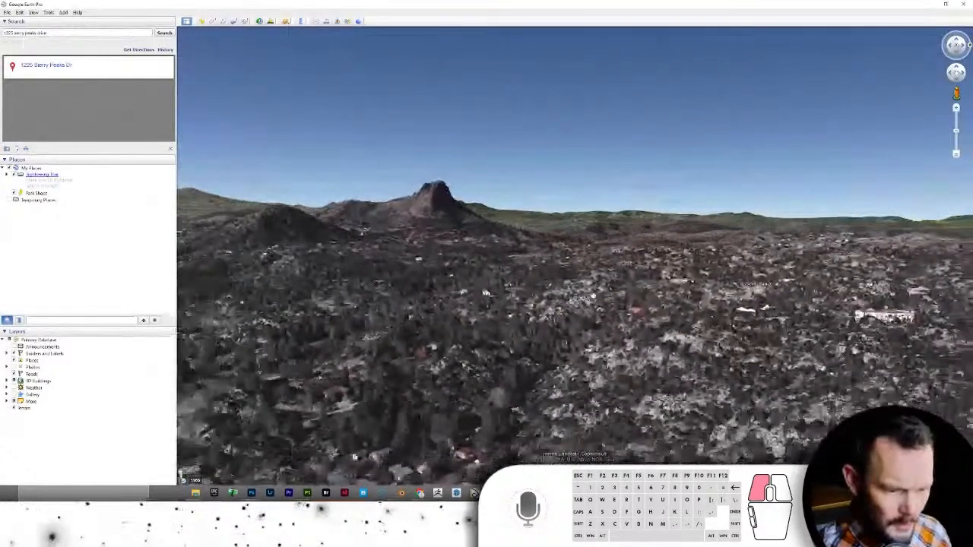
pyautogui.moveTo(532, 358); pyautogui.dragTo(449, 396)
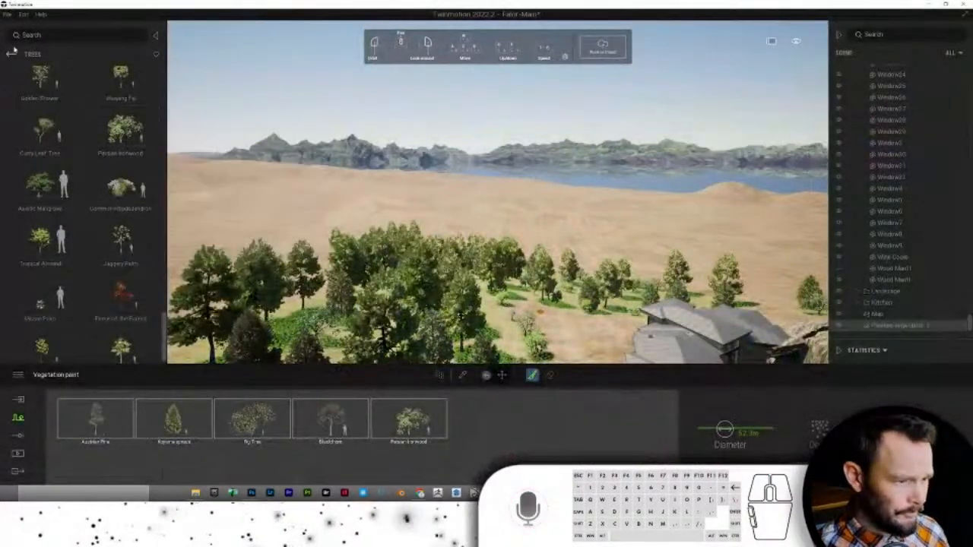
# - Add Rock 3 and Rock 2 from the Rocks library to the vegetation paint set, then deselect
pyautogui.click(10, 53)
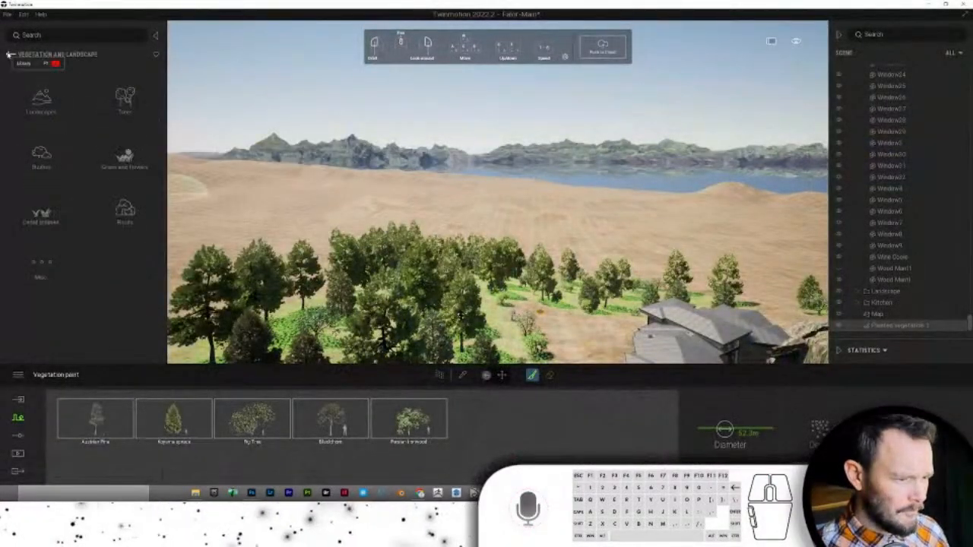
pyautogui.click(114, 208)
pyautogui.moveTo(52, 149); pyautogui.dragTo(440, 416)
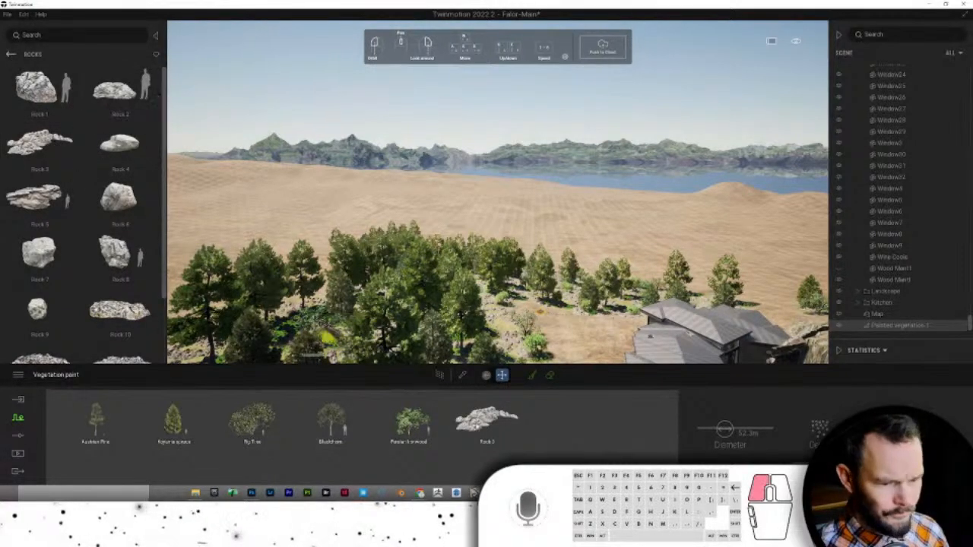
pyautogui.moveTo(551, 461); pyautogui.dragTo(553, 459)
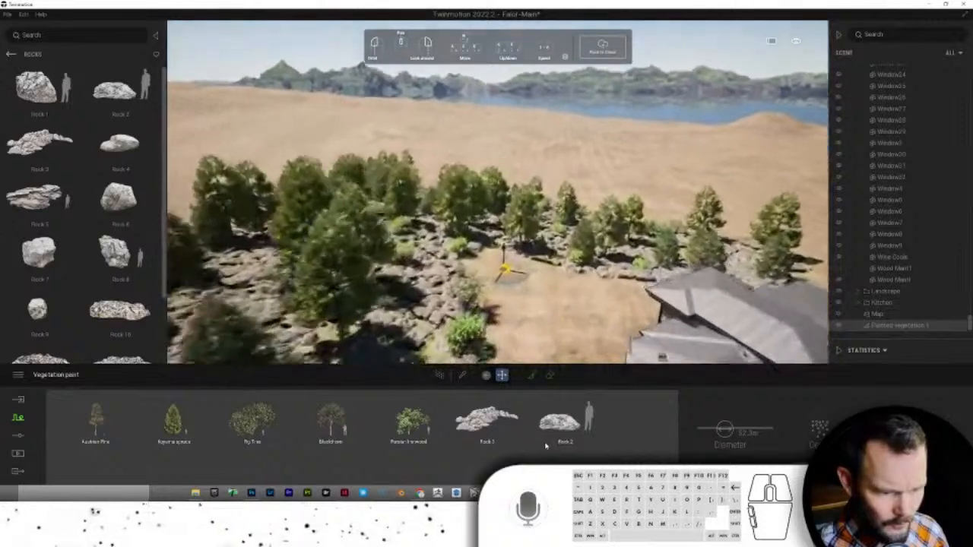
pyautogui.click(559, 427)
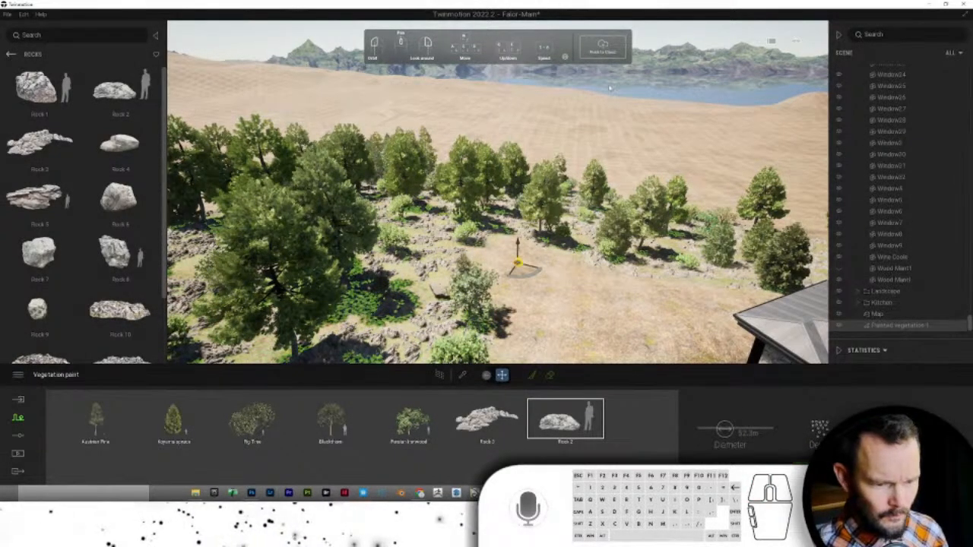
pyautogui.moveTo(610, 88); pyautogui.dragTo(629, 120, button='right')
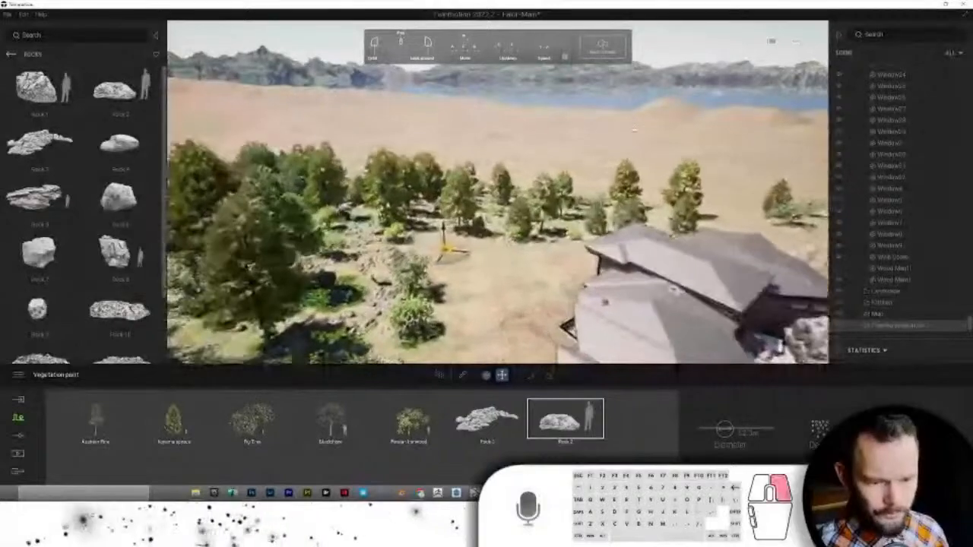
pyautogui.rightClick(634, 131)
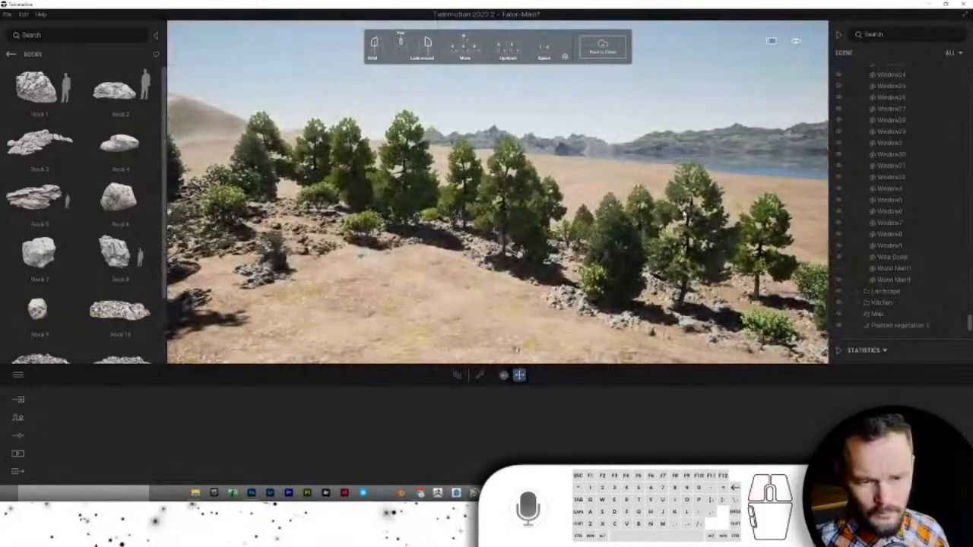
# - Reselect the painted vegetation, paint more trees beside the house, and move it into the Landscape group
pyautogui.click(684, 216)
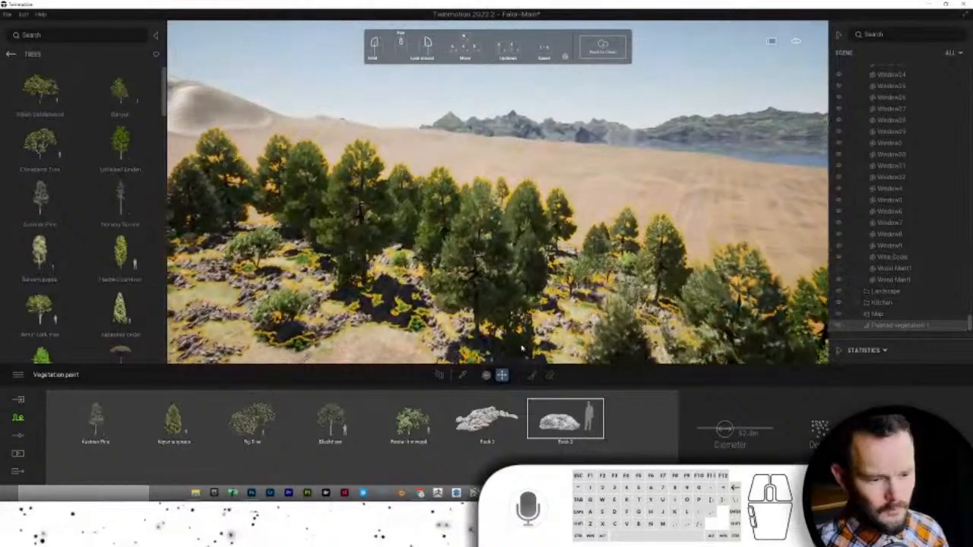
pyautogui.click(529, 375)
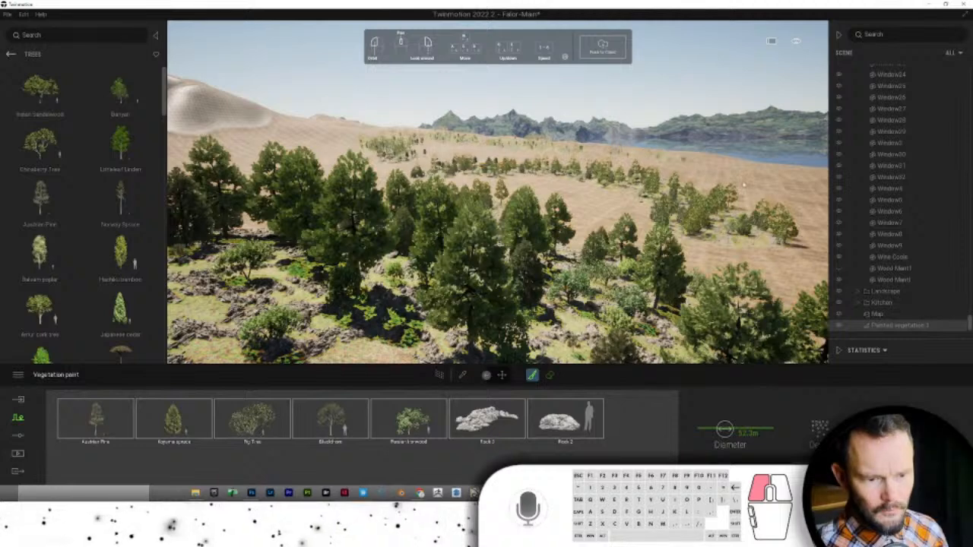
pyautogui.moveTo(809, 268); pyautogui.dragTo(719, 245)
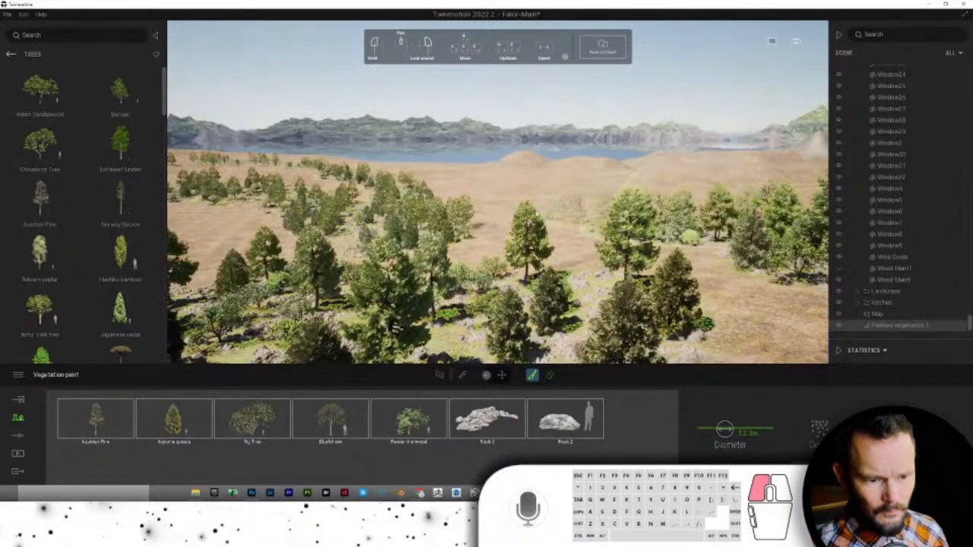
pyautogui.moveTo(454, 219); pyautogui.dragTo(407, 192, button='right')
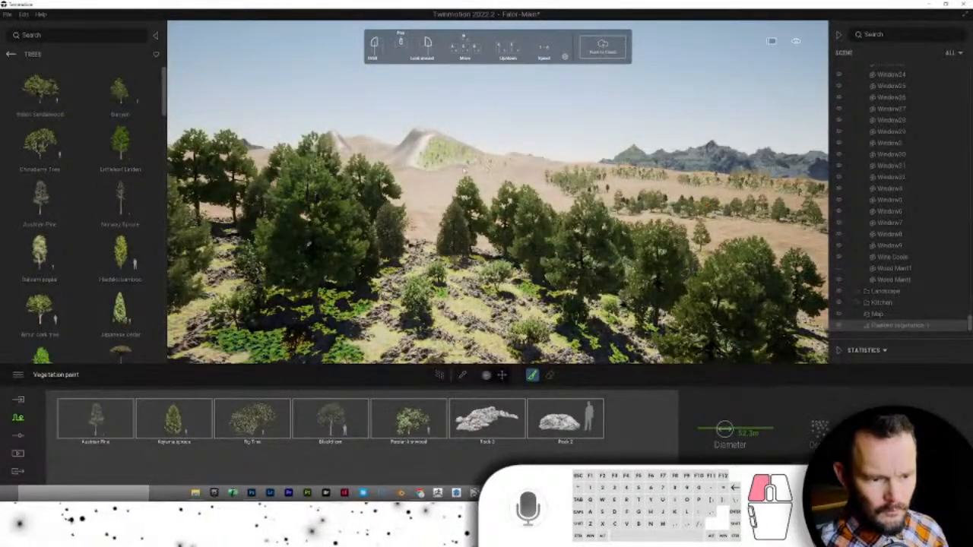
pyautogui.moveTo(439, 178)
pyautogui.mouseDown(button='right')
pyautogui.moveTo(456, 190)
pyautogui.moveTo(422, 178)
pyautogui.moveTo(324, 205)
pyautogui.mouseUp(button='right')
pyautogui.click(566, 201)
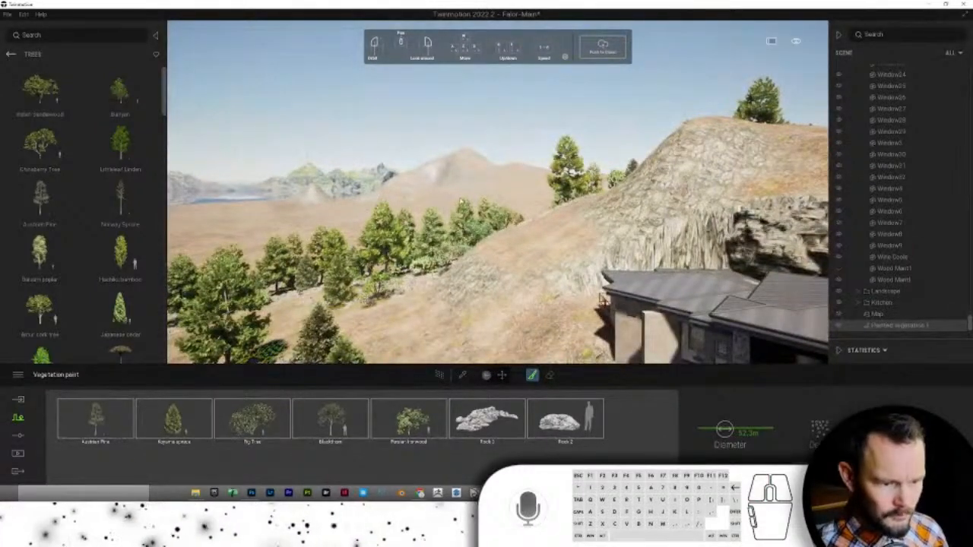
pyautogui.moveTo(461, 200); pyautogui.dragTo(433, 209, button='right')
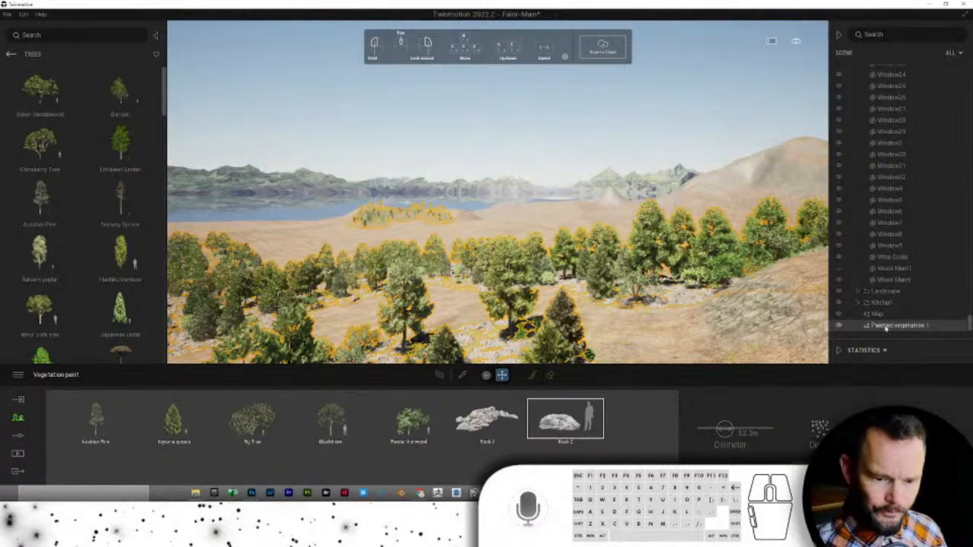
pyautogui.moveTo(887, 293); pyautogui.dragTo(886, 294)
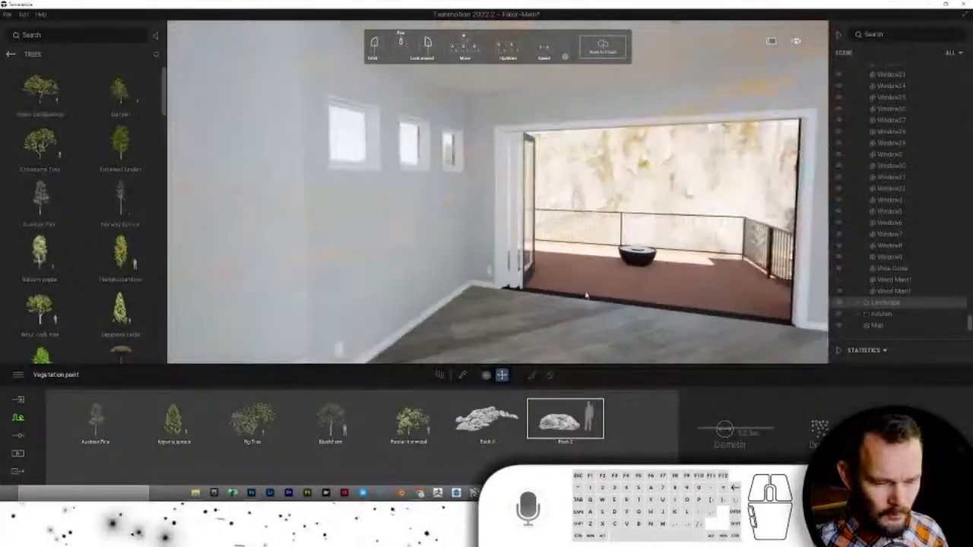
# - Leave vegetation painting and browse to User Library > TM Materials > Wood
pyautogui.press('Escape')
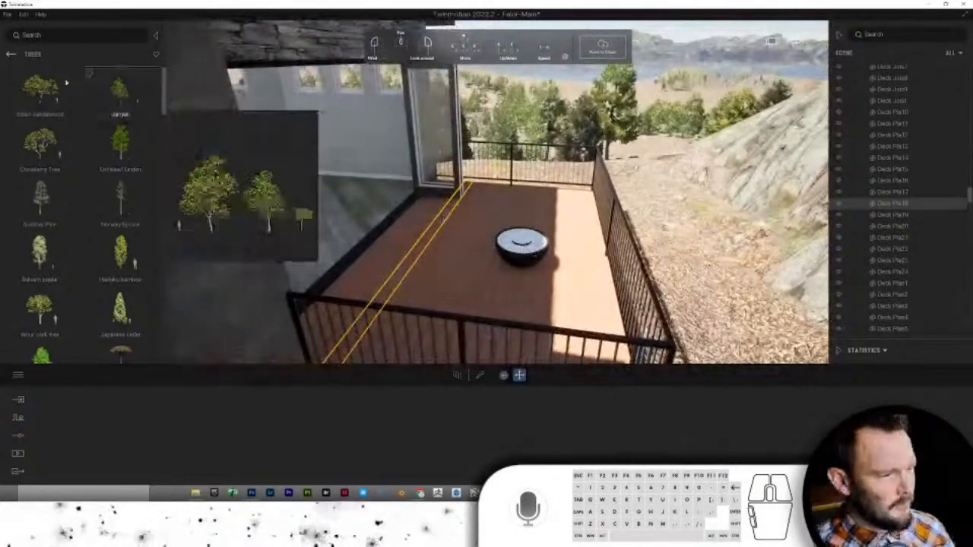
pyautogui.click(11, 54)
pyautogui.click(11, 54)
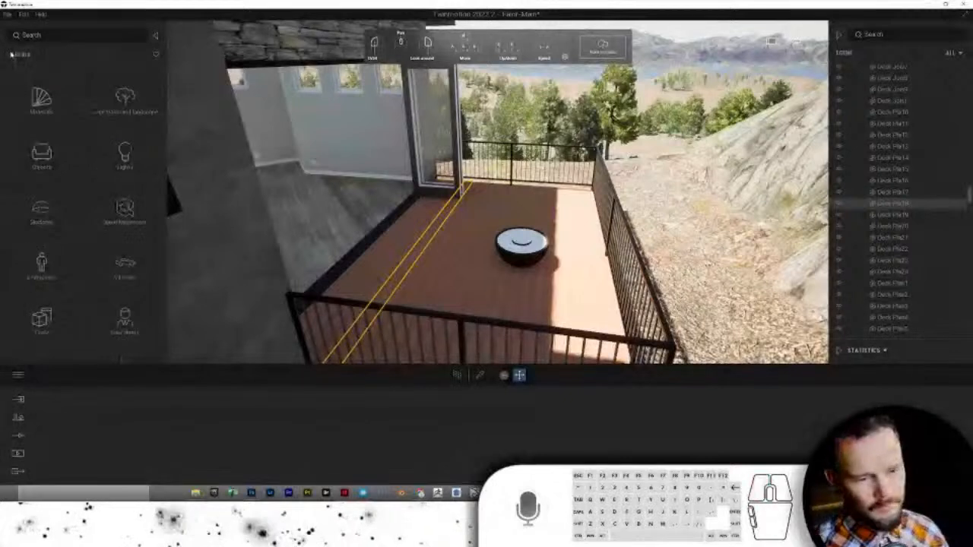
pyautogui.click(123, 323)
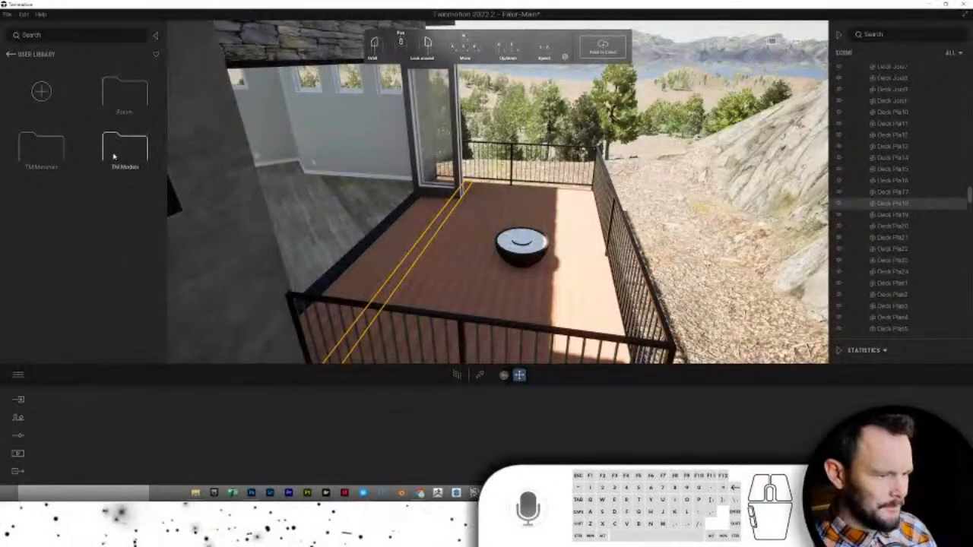
pyautogui.click(33, 153)
pyautogui.scroll(-5, 125, 239)
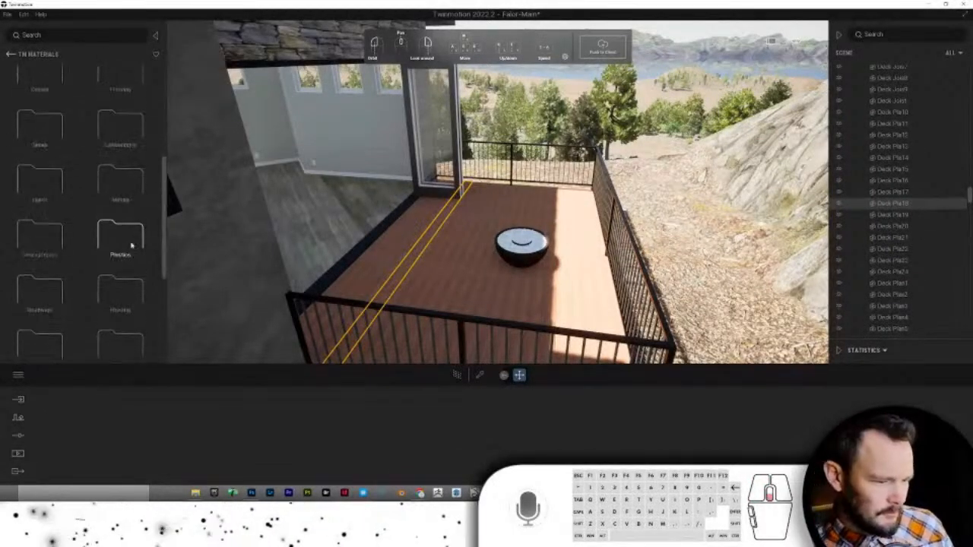
pyautogui.scroll(-2, 133, 245)
pyautogui.click(44, 334)
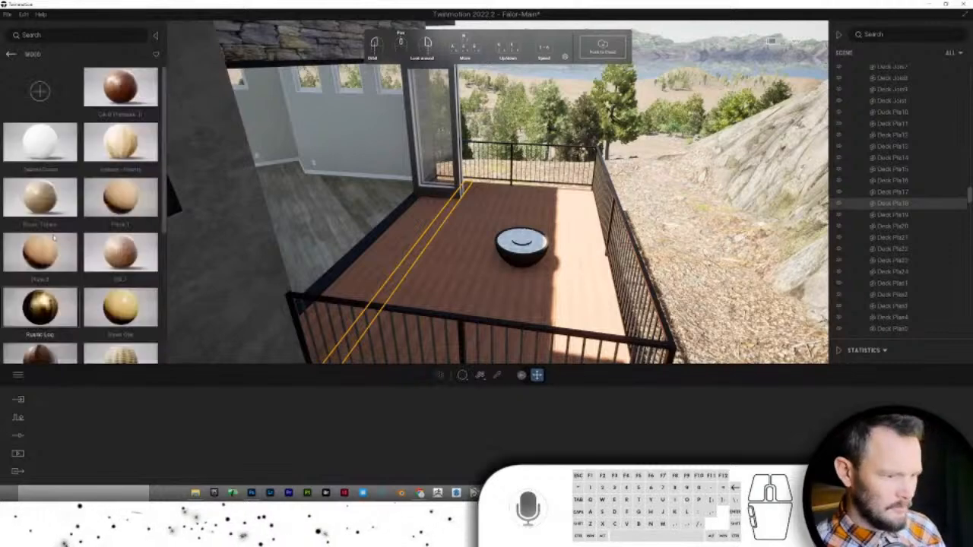
pyautogui.scroll(-1, 99, 184)
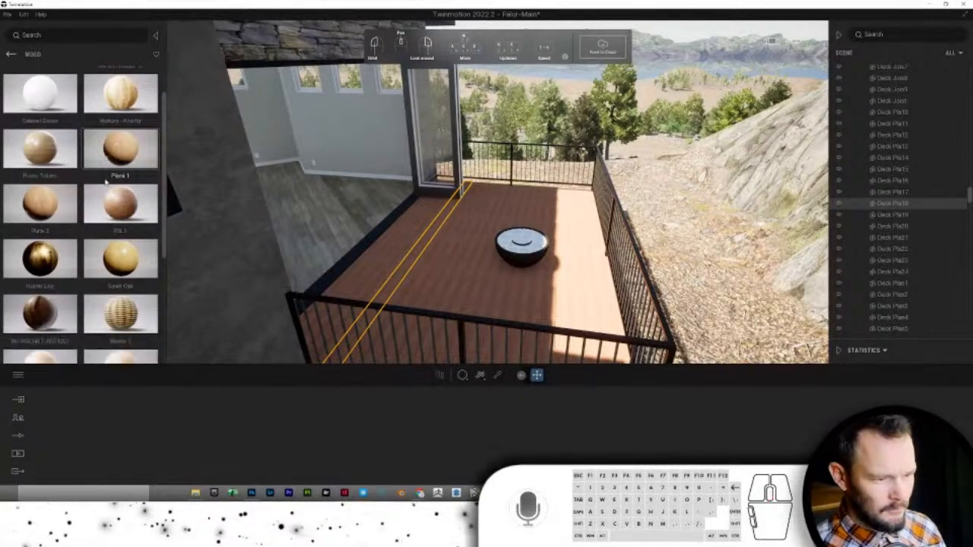
# - Apply Plank 1 and Plank 2 wood to the deck, lowering reflection and texture scale
pyautogui.moveTo(121, 148); pyautogui.dragTo(456, 262)
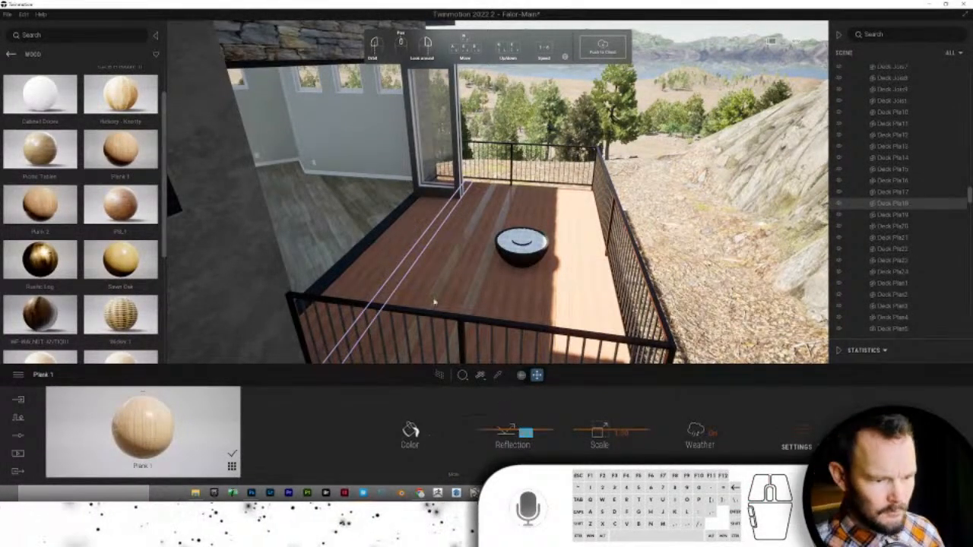
pyautogui.moveTo(149, 174); pyautogui.dragTo(405, 272)
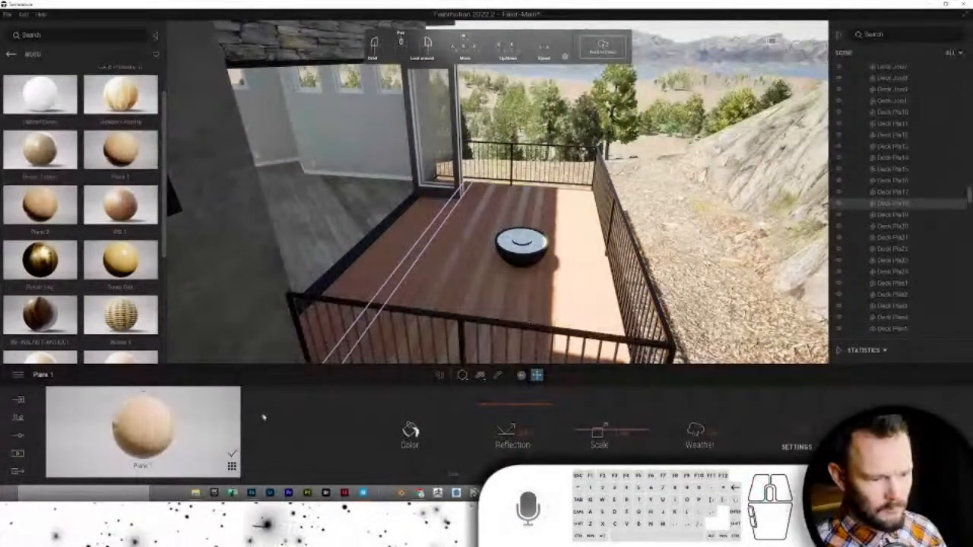
pyautogui.moveTo(292, 401); pyautogui.dragTo(573, 299)
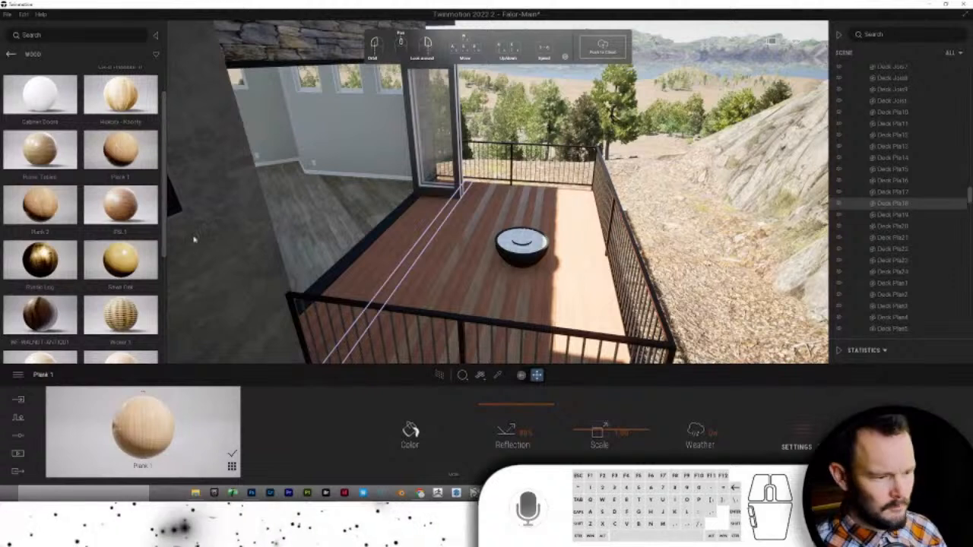
pyautogui.moveTo(42, 204); pyautogui.dragTo(380, 268)
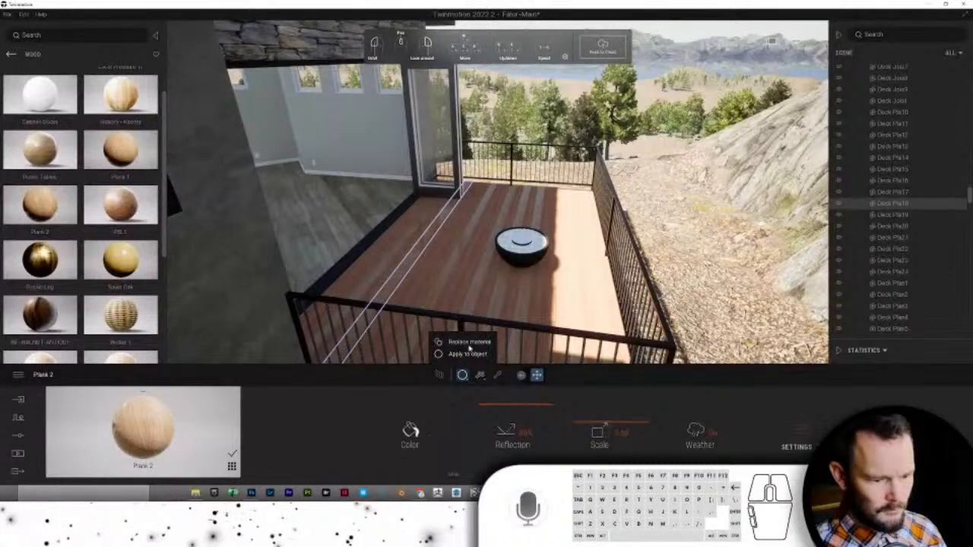
pyautogui.moveTo(56, 208); pyautogui.dragTo(465, 297)
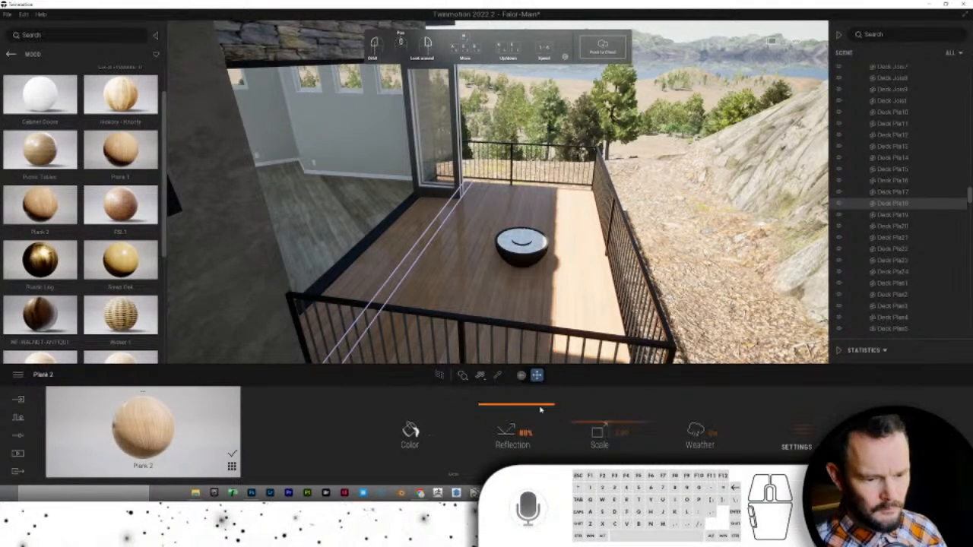
pyautogui.moveTo(540, 405); pyautogui.dragTo(542, 445)
pyautogui.moveTo(598, 432); pyautogui.dragTo(595, 428)
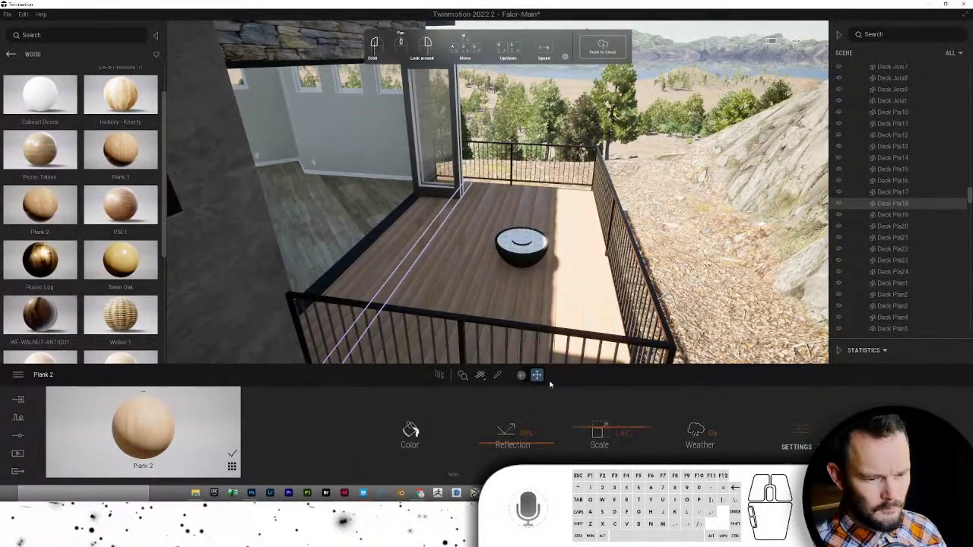
# - Pick Plank 1 and Plank 2 from the deck and lower each material's reflection
pyautogui.click(497, 374)
pyautogui.click(453, 268)
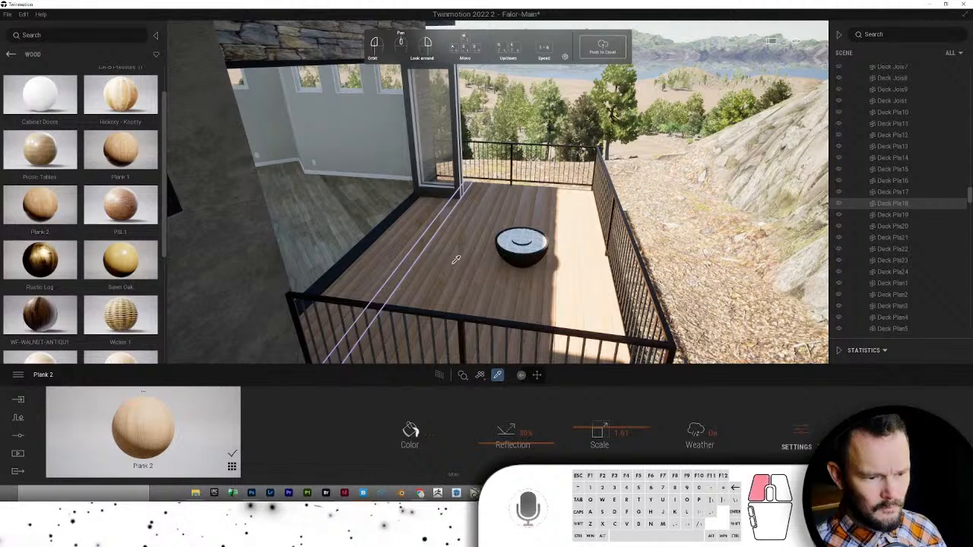
pyautogui.moveTo(531, 407); pyautogui.dragTo(527, 438)
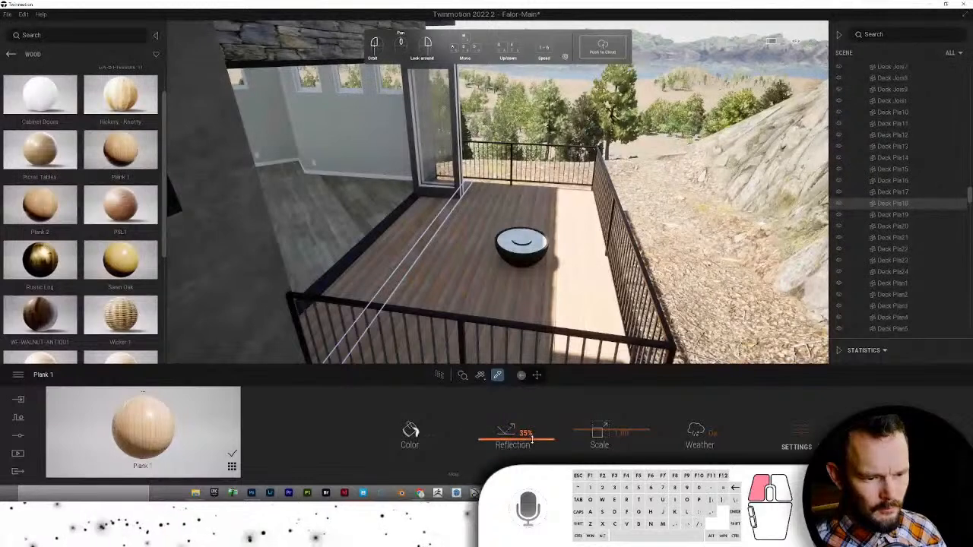
pyautogui.click(417, 227)
pyautogui.moveTo(531, 431); pyautogui.dragTo(511, 433)
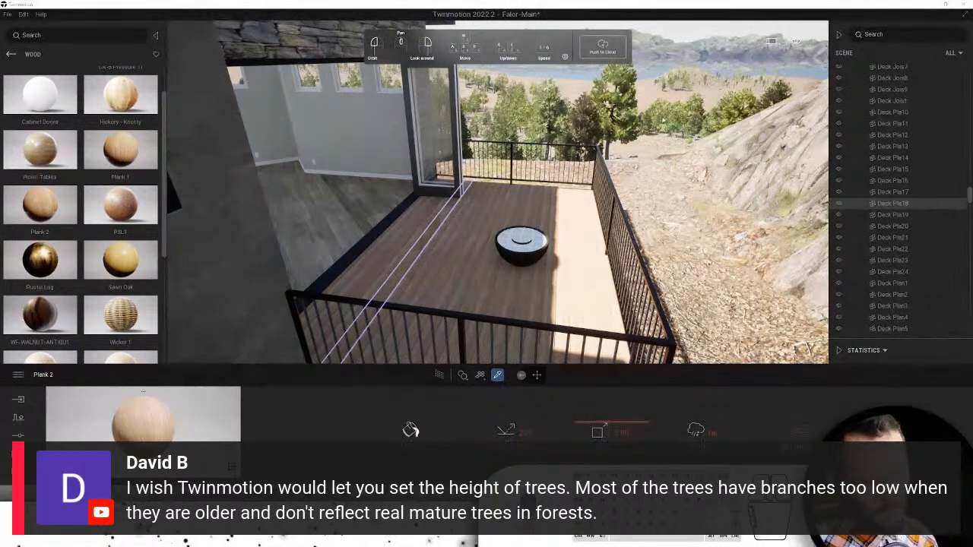
# - Select Fig Tree and Koyama spruce in the painted forest and set their age to 57% in Multi settings
pyautogui.press('t')
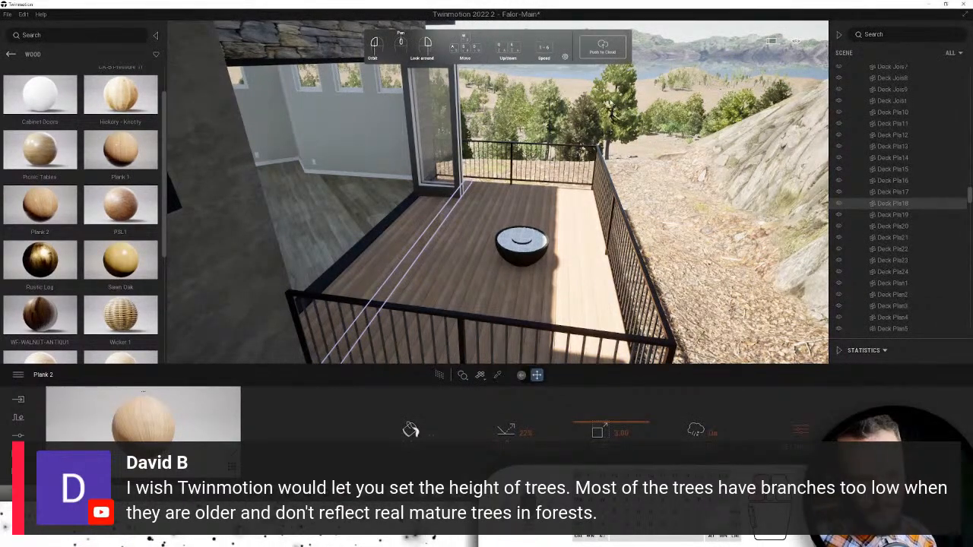
pyautogui.click(614, 102)
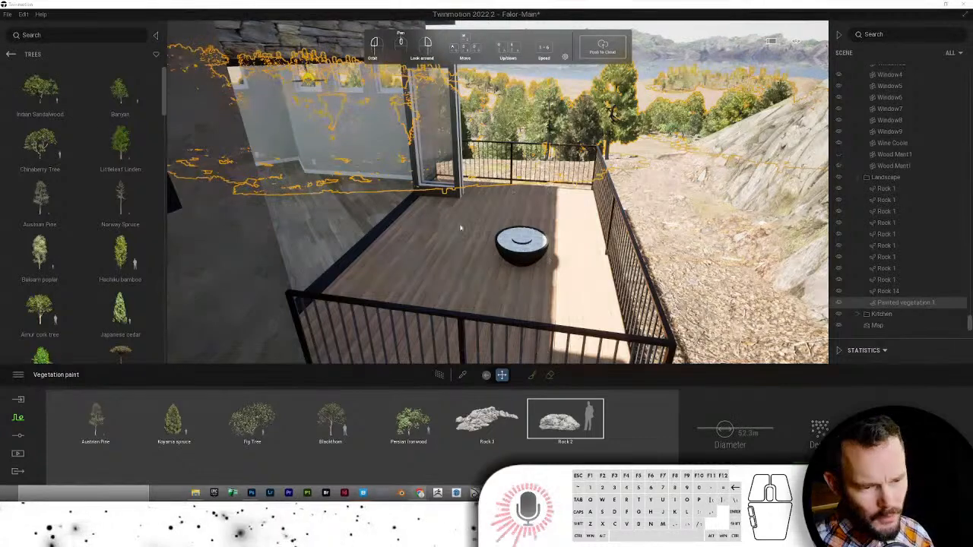
pyautogui.click(302, 408)
pyautogui.click(240, 414)
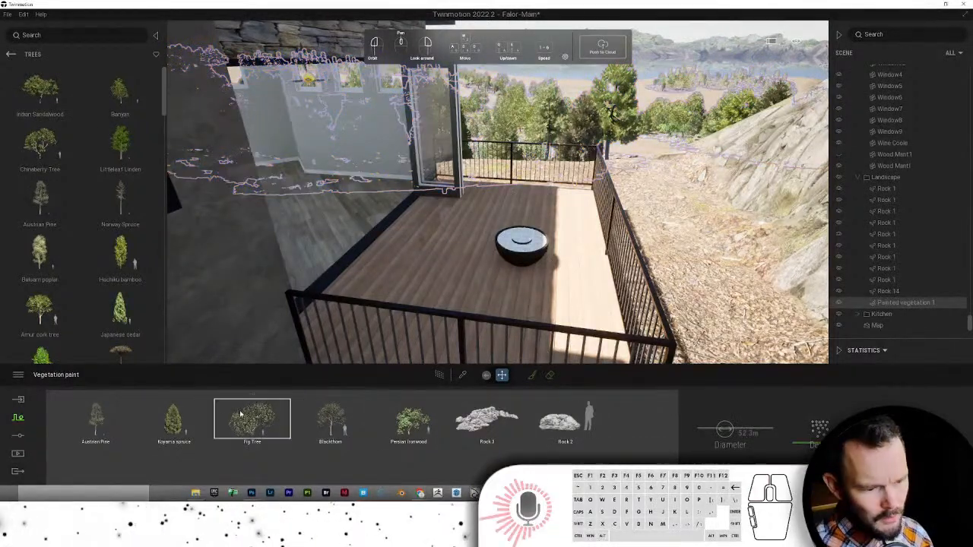
pyautogui.keyDown('ctrl'); pyautogui.click(191, 427); pyautogui.keyUp('ctrl')
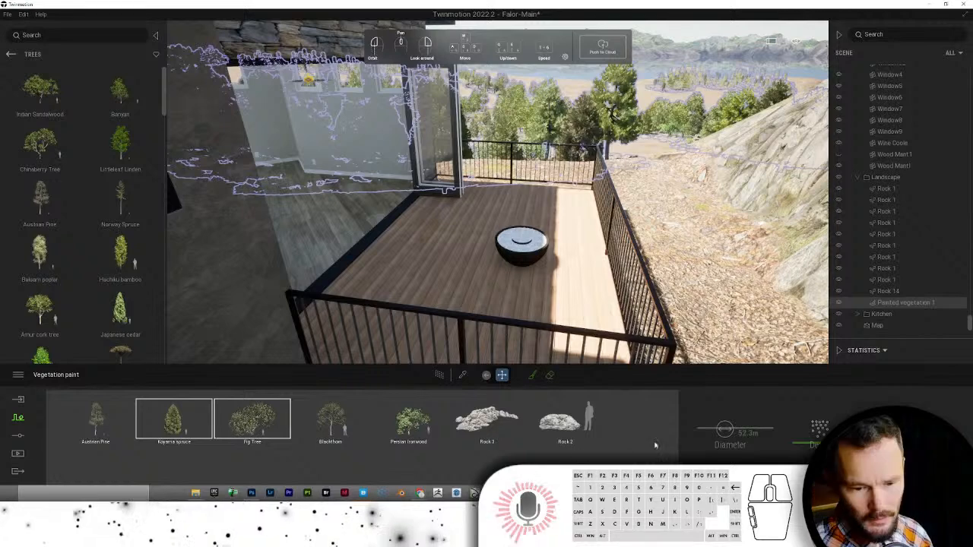
pyautogui.click(918, 433)
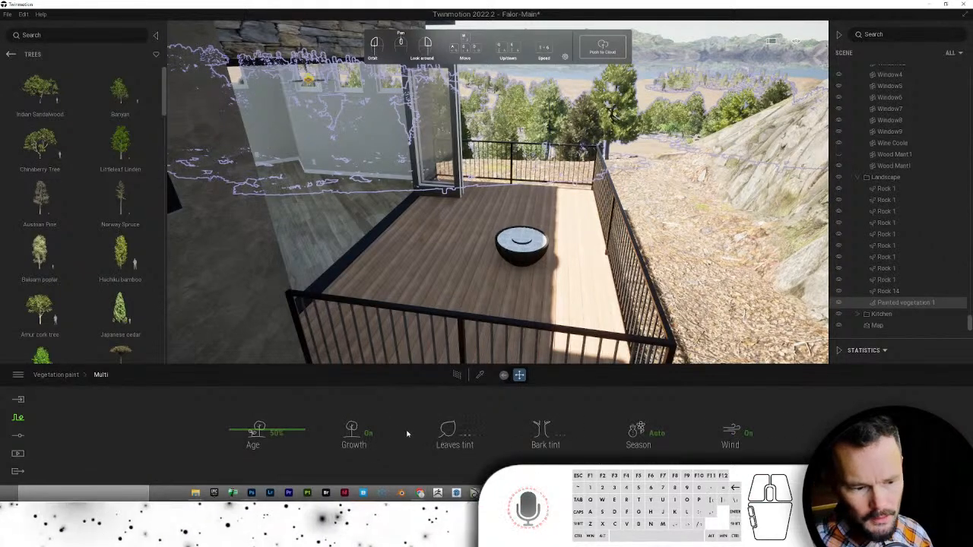
pyautogui.moveTo(241, 434)
pyautogui.mouseDown()
pyautogui.moveTo(230, 440)
pyautogui.moveTo(220, 379)
pyautogui.moveTo(208, 424)
pyautogui.mouseUp()
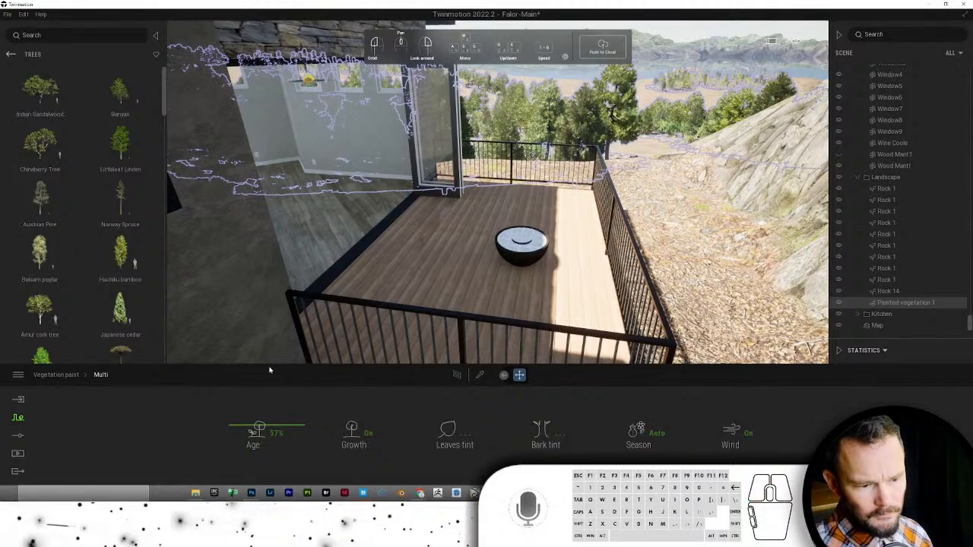
pyautogui.rightClick(478, 266)
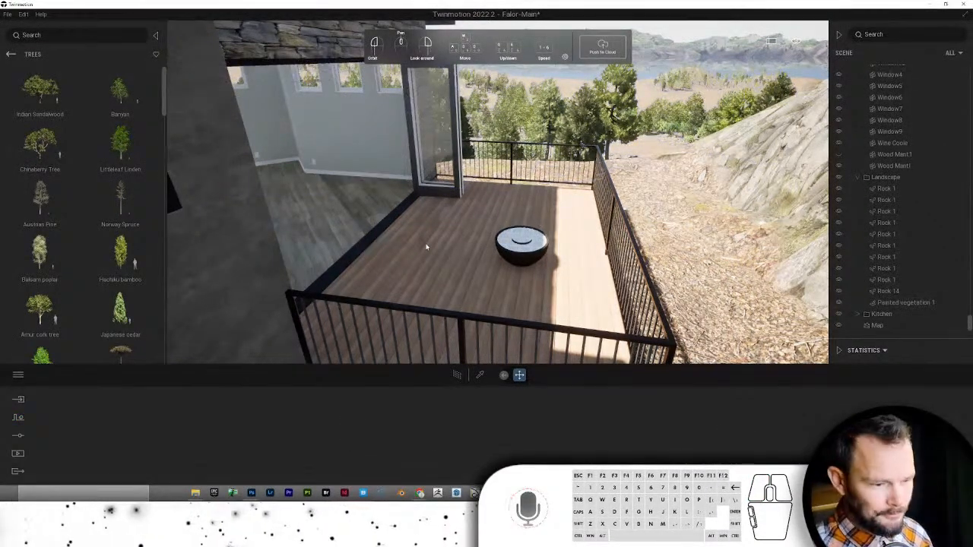
# - Fly the camera outside so it faces the deck from beyond the railing
pyautogui.press('w')
pyautogui.moveTo(521, 247); pyautogui.dragTo(520, 250, button='right')
pyautogui.press('d')
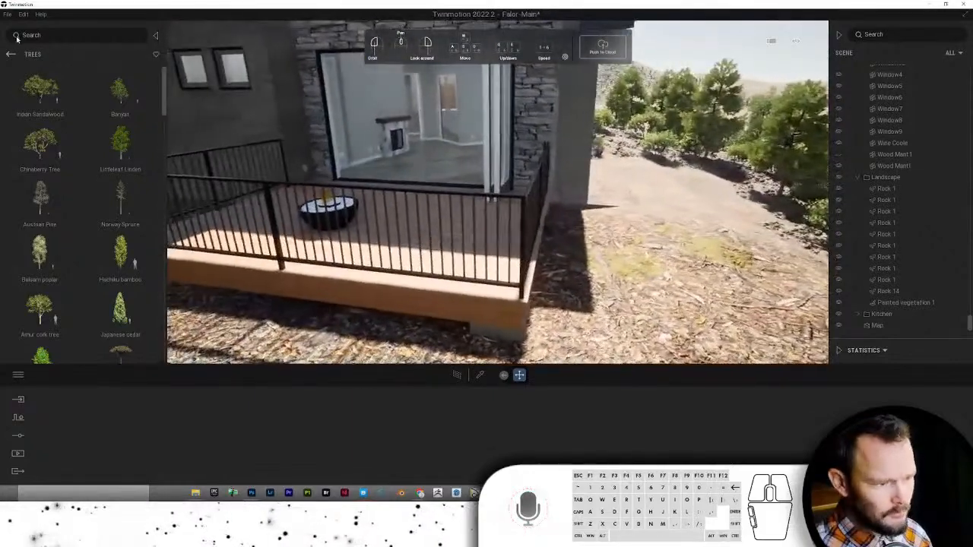
# - Browse the library back to User Library > TM Materials > Wood
pyautogui.click(10, 54)
pyautogui.click(11, 54)
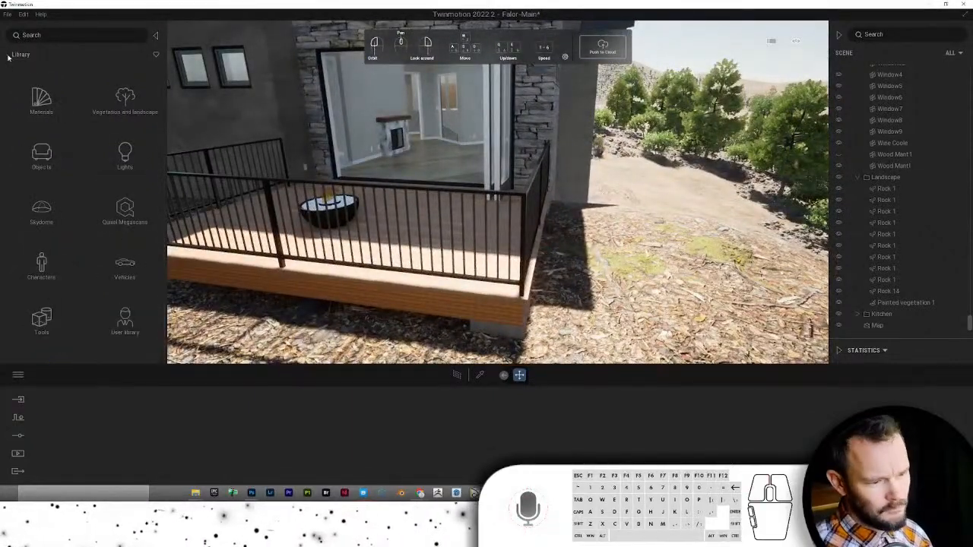
pyautogui.click(126, 317)
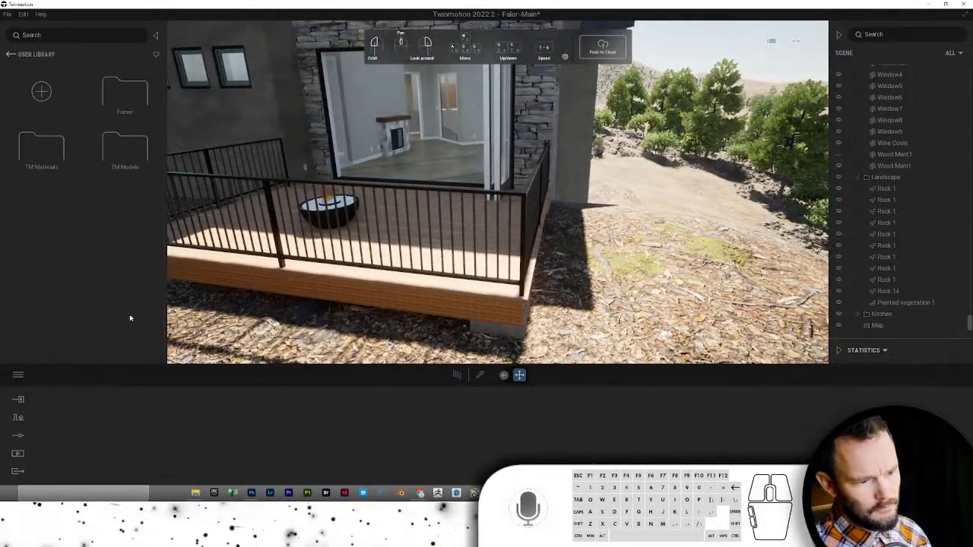
pyautogui.click(41, 147)
pyautogui.scroll(-1, 114, 183)
pyautogui.scroll(-10, 114, 183)
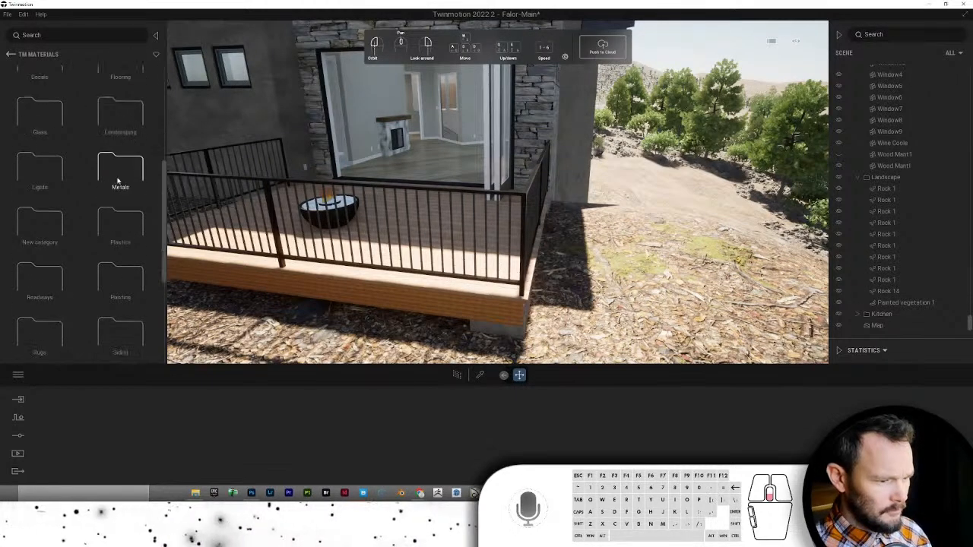
pyautogui.click(39, 333)
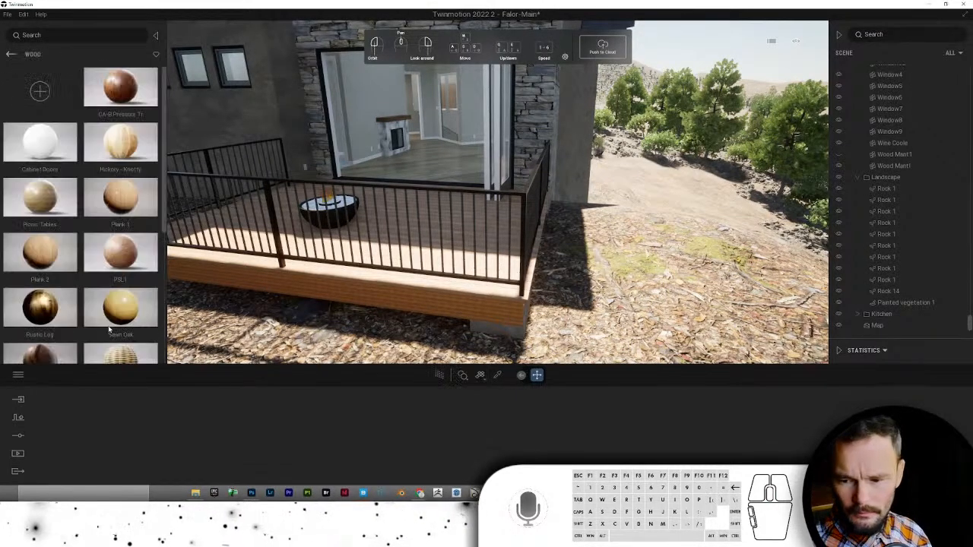
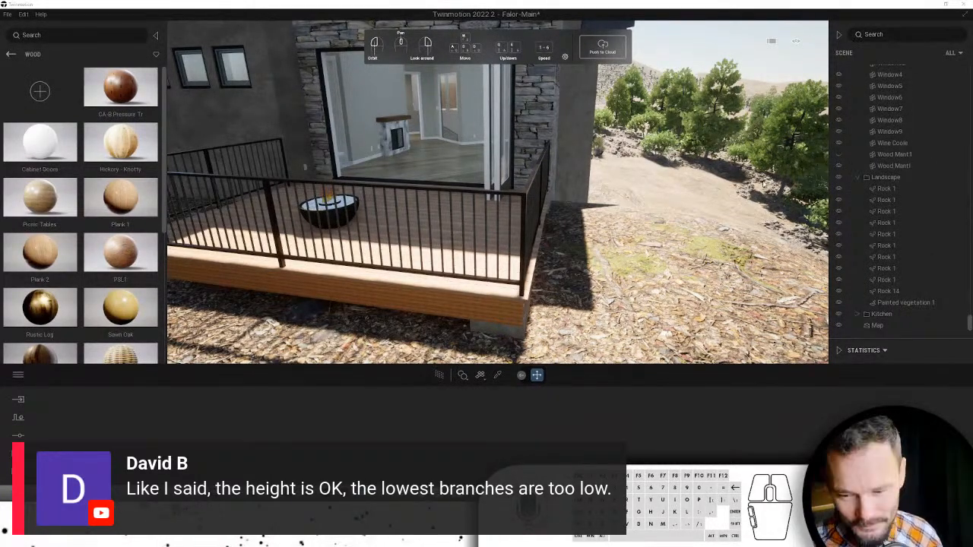
# - Fly the camera from an aerial overview down around the house corner to the deck
pyautogui.scroll(-8, 712, 161)
pyautogui.rightClick(700, 167)
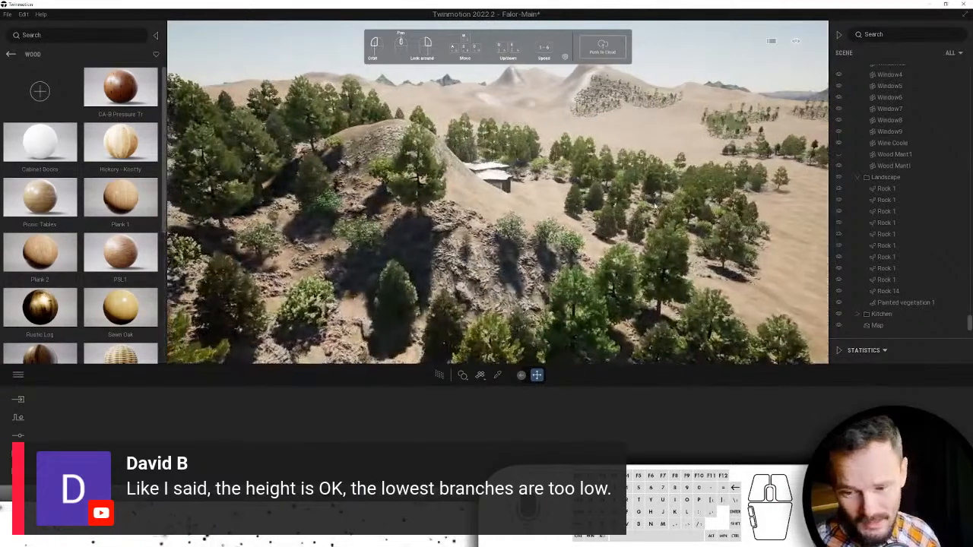
pyautogui.press('w')
pyautogui.moveTo(655, 206)
pyautogui.mouseDown(button='right')
pyautogui.moveTo(568, 159)
pyautogui.moveTo(614, 155)
pyautogui.moveTo(604, 158)
pyautogui.moveTo(659, 204)
pyautogui.mouseUp(button='right')
pyautogui.press('w')
pyautogui.press('w')
pyautogui.press('w')
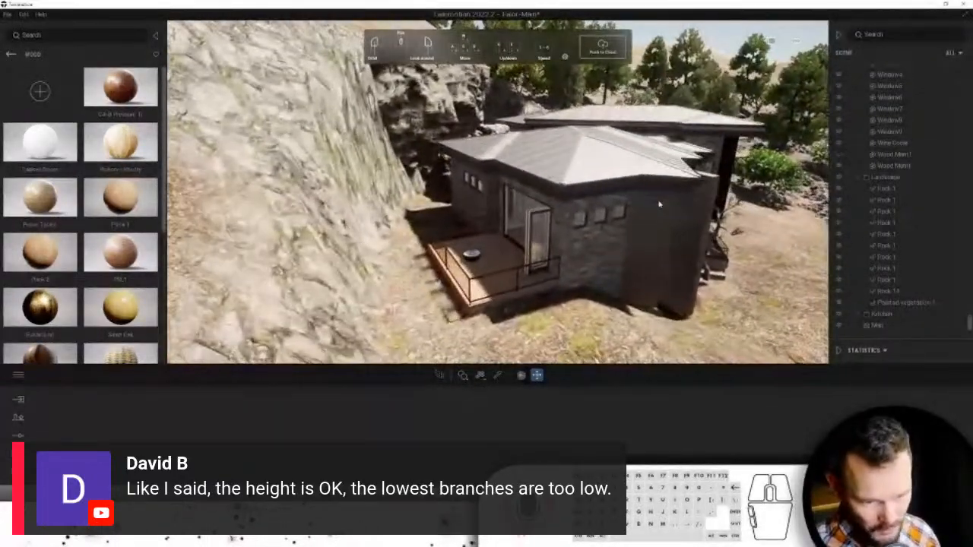
pyautogui.press('w')
pyautogui.press('q')
pyautogui.press('d')
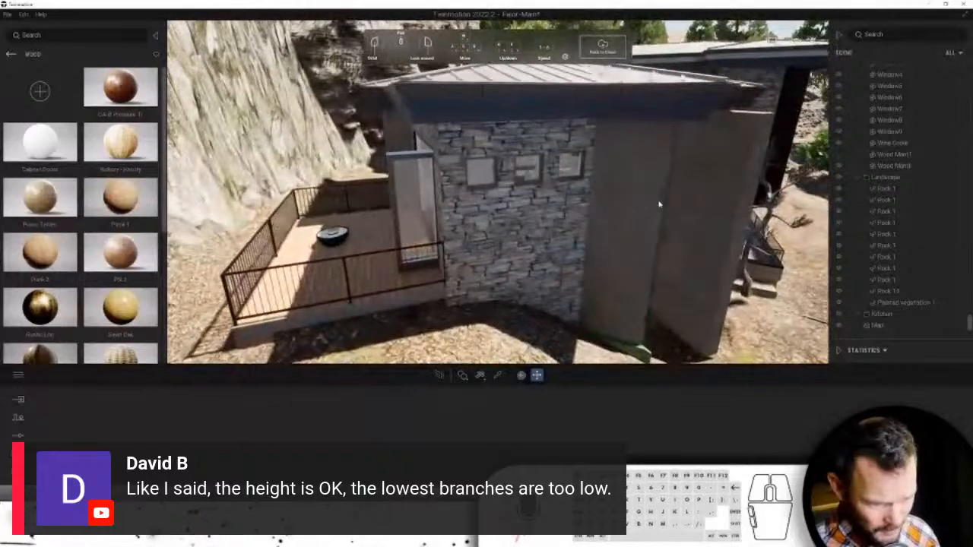
pyautogui.press('w')
pyautogui.press('a')
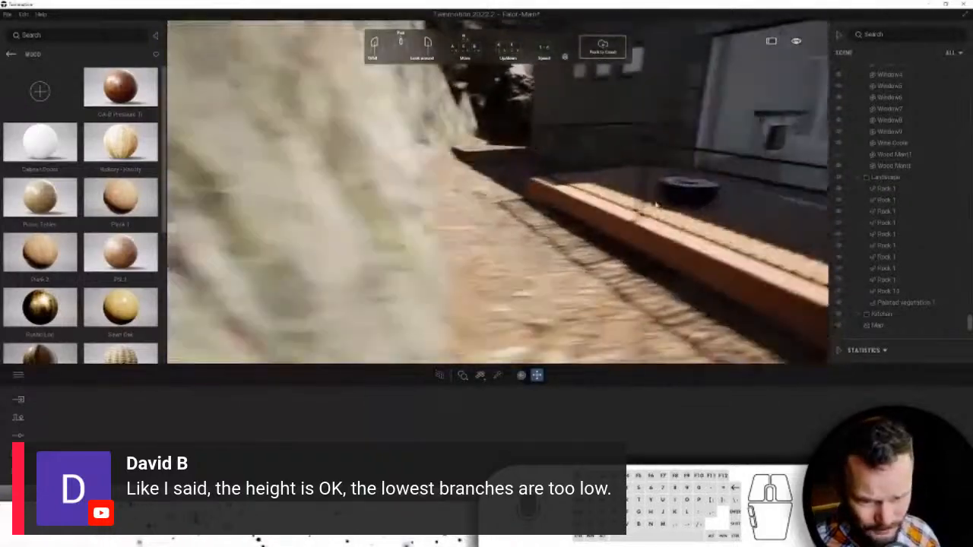
pyautogui.press('s')
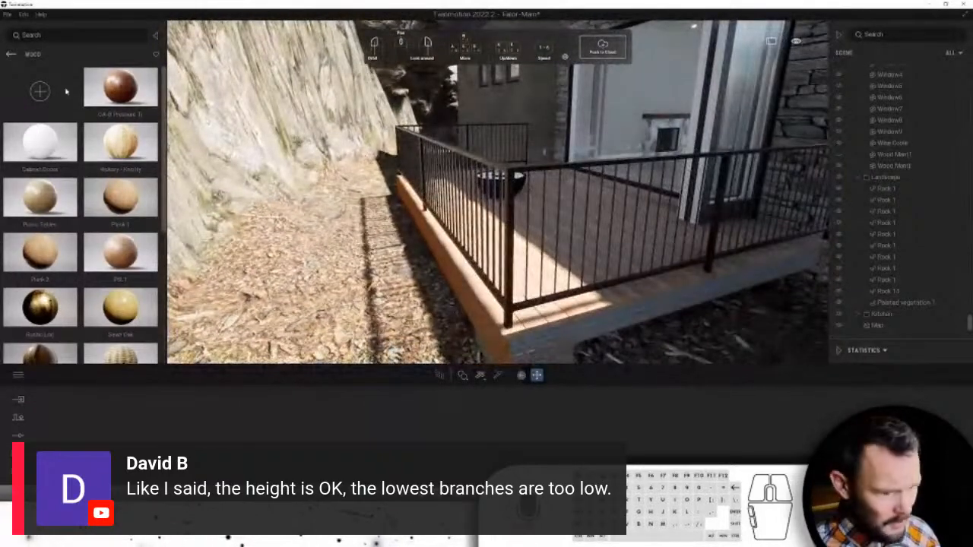
# - Apply the CA-B Pressure Treated wood material to the deck's grey fascia boards
pyautogui.moveTo(118, 88); pyautogui.dragTo(464, 312)
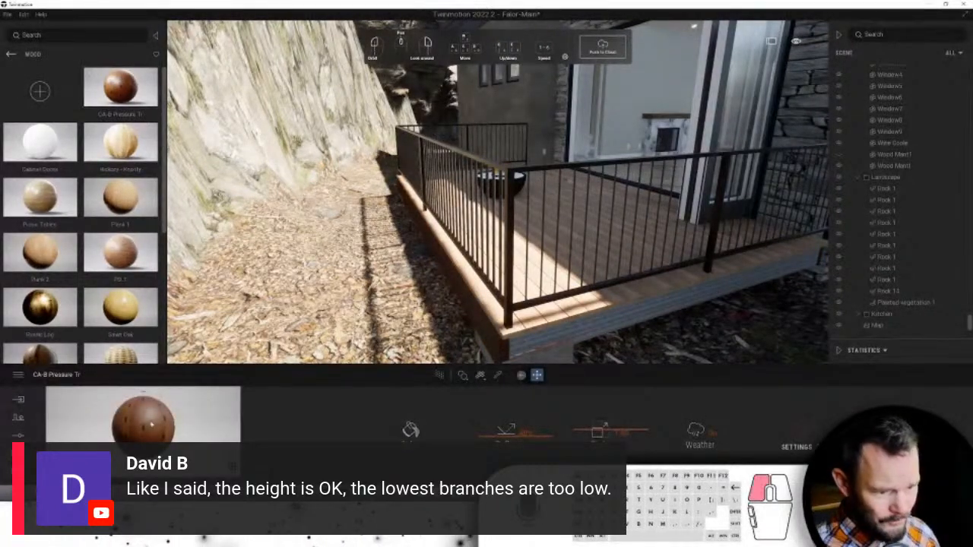
pyautogui.moveTo(151, 428); pyautogui.dragTo(630, 285)
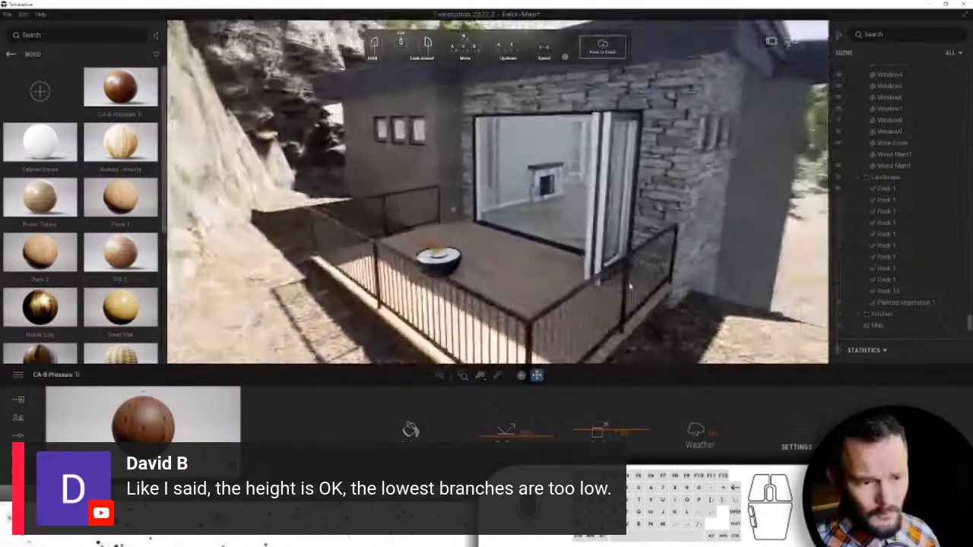
pyautogui.scroll(6, 630, 286)
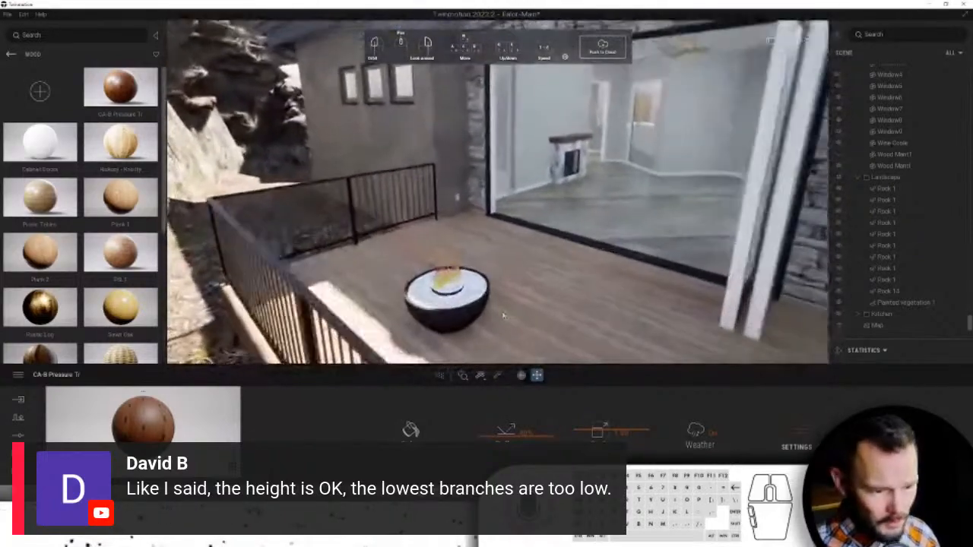
pyautogui.scroll(6, 503, 316)
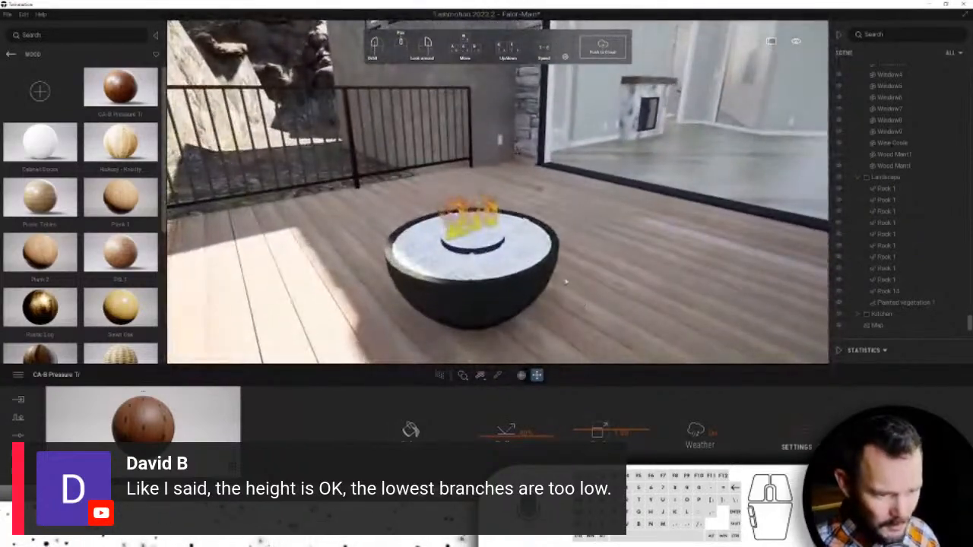
# - Drag Pebbles from User Library > TM Materials > Landscaping onto the fire bowl's top surface
pyautogui.click(9, 55)
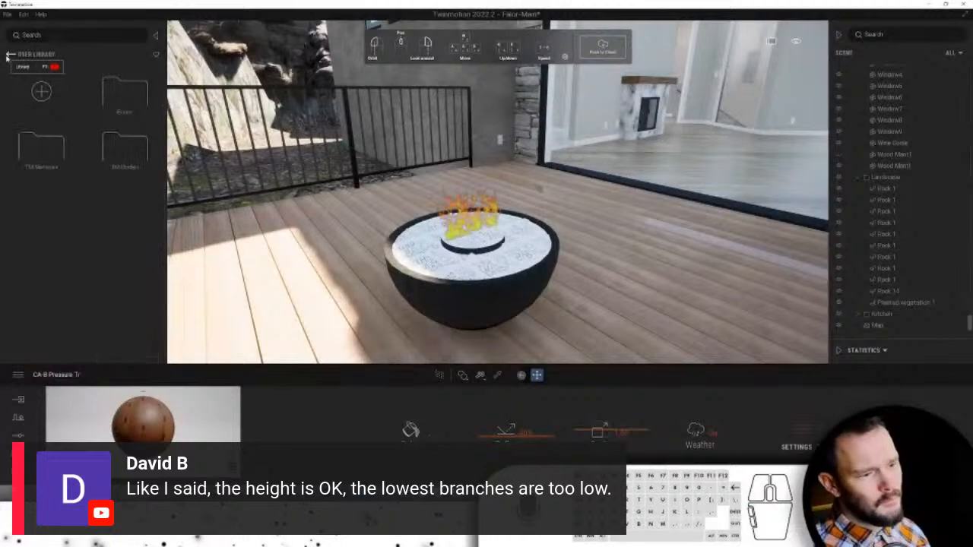
pyautogui.click(9, 54)
pyautogui.click(126, 319)
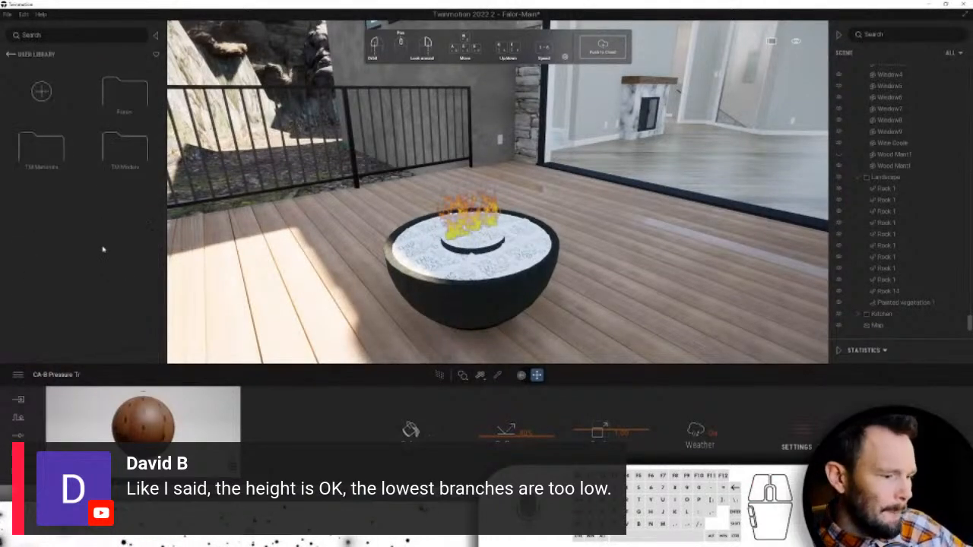
pyautogui.click(47, 156)
pyautogui.scroll(-2, 85, 251)
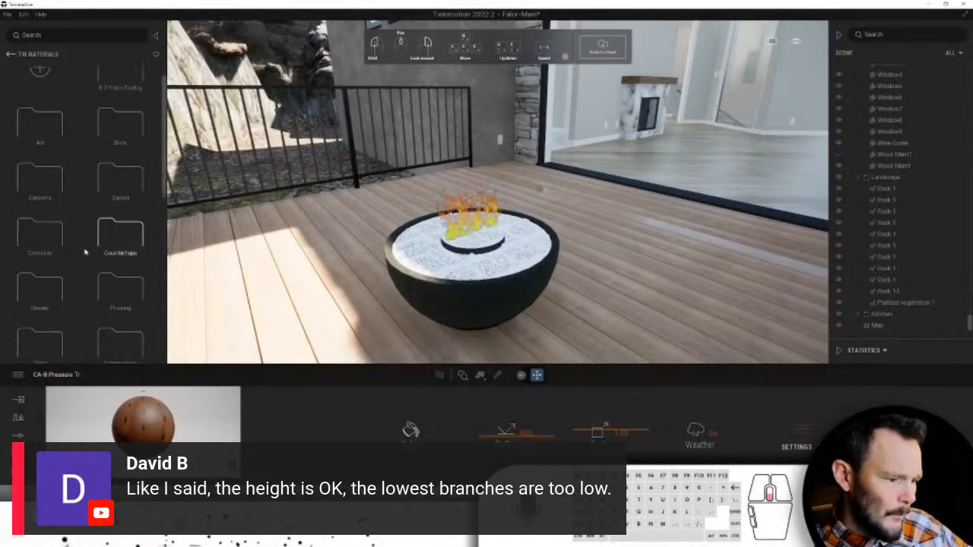
pyautogui.scroll(-1, 85, 254)
pyautogui.click(116, 232)
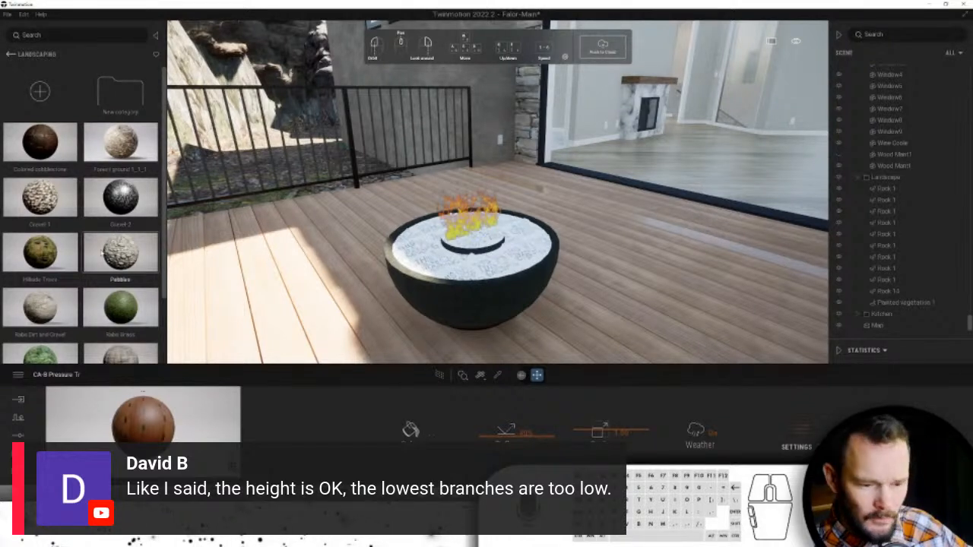
pyautogui.moveTo(106, 253); pyautogui.dragTo(532, 248)
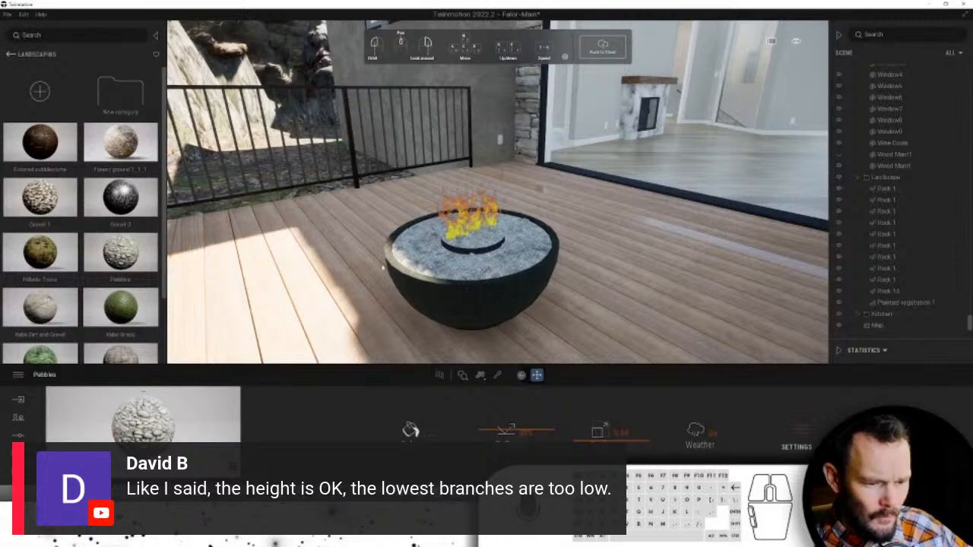
# - Place a Small fire particle effect from Objects > Particles into the deck's fire pit
pyautogui.click(10, 54)
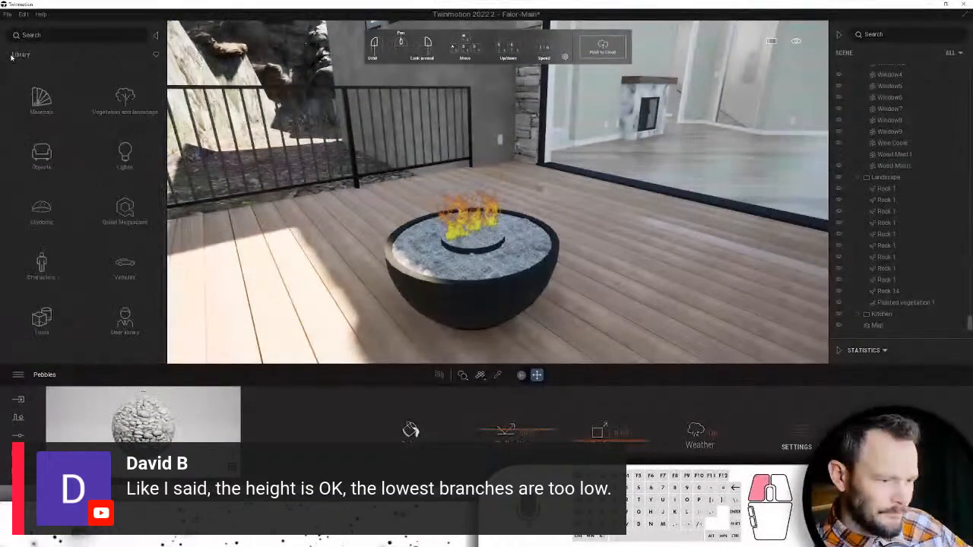
pyautogui.click(41, 318)
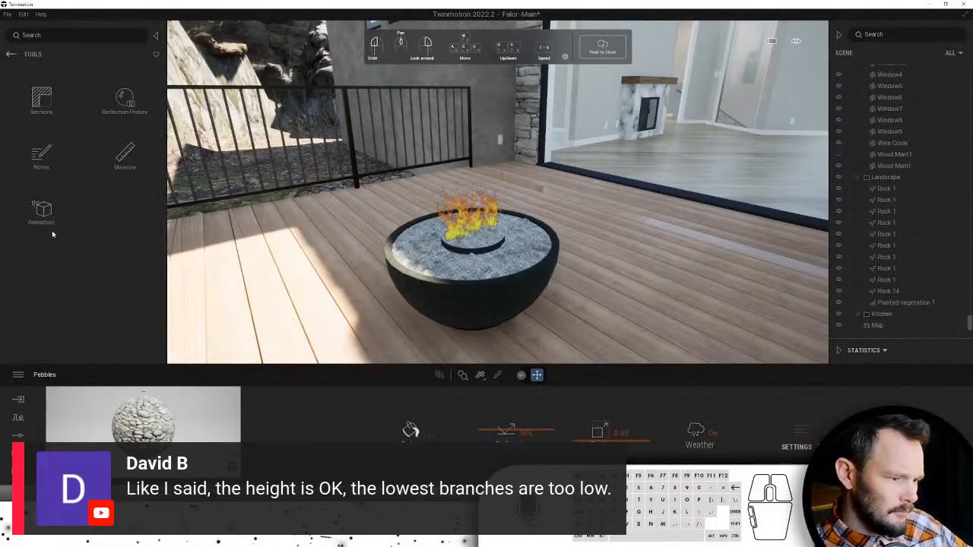
pyautogui.click(11, 54)
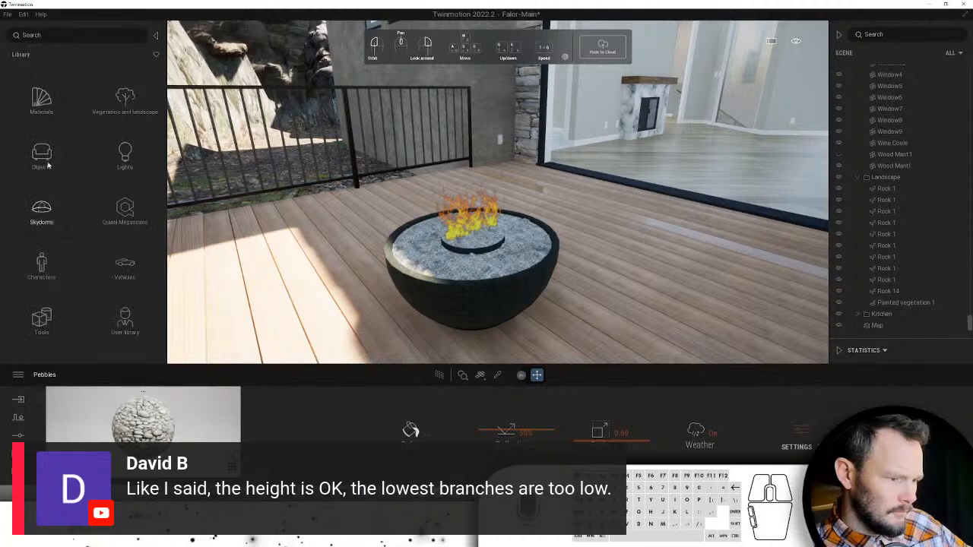
pyautogui.click(41, 156)
pyautogui.click(43, 211)
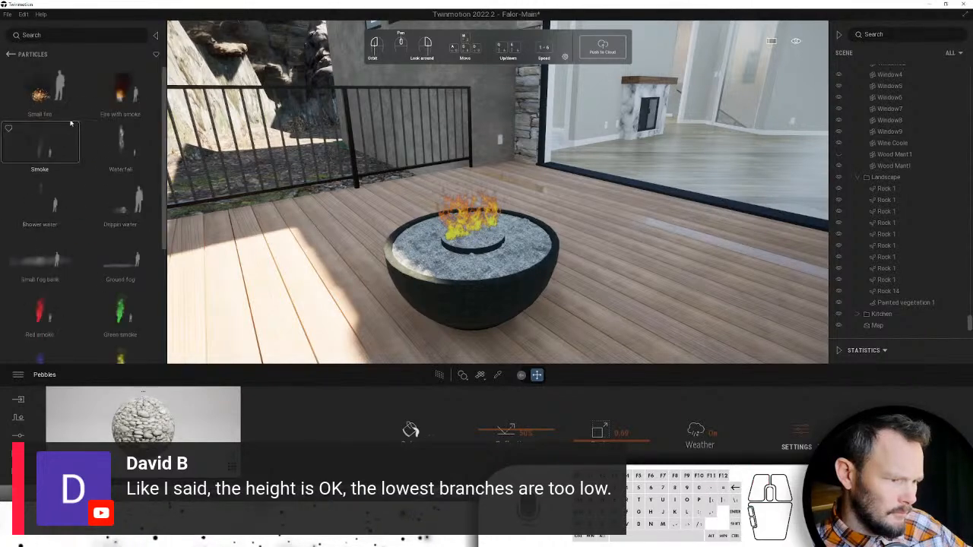
pyautogui.moveTo(40, 88); pyautogui.dragTo(354, 217)
pyautogui.moveTo(442, 268); pyautogui.dragTo(553, 227)
pyautogui.press('Escape')
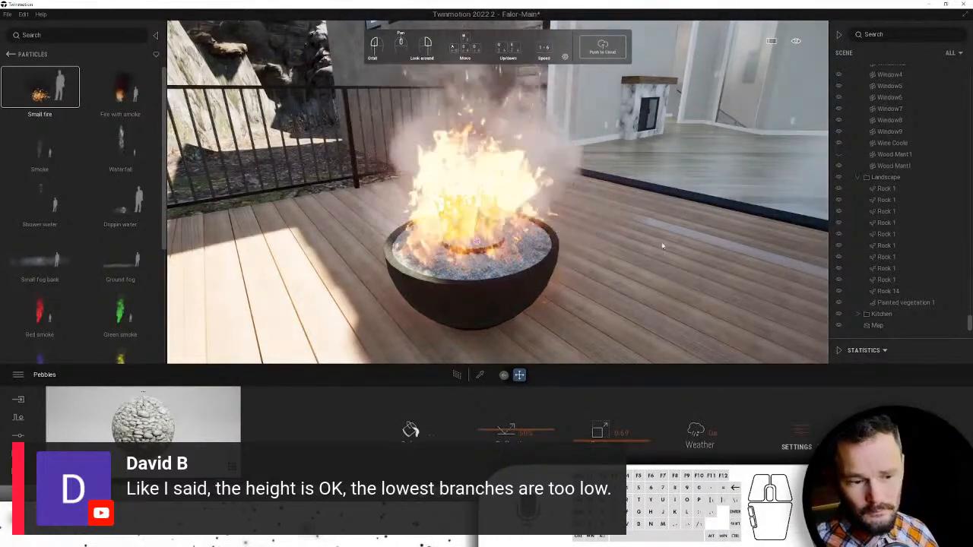
# - Orbit around the fire pit and expand the Statistics panel
pyautogui.scroll(-5, 684, 235)
pyautogui.moveTo(686, 236); pyautogui.dragTo(803, 242)
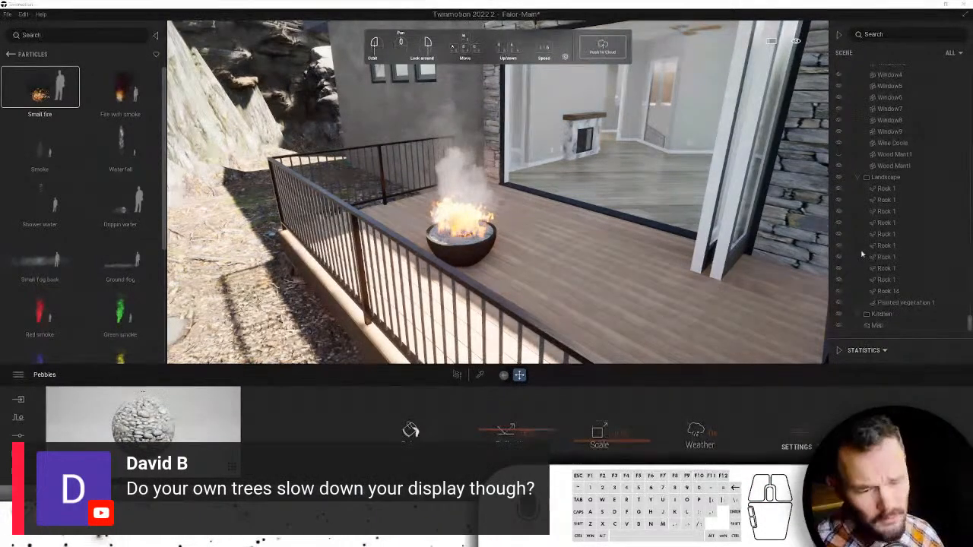
pyautogui.click(839, 350)
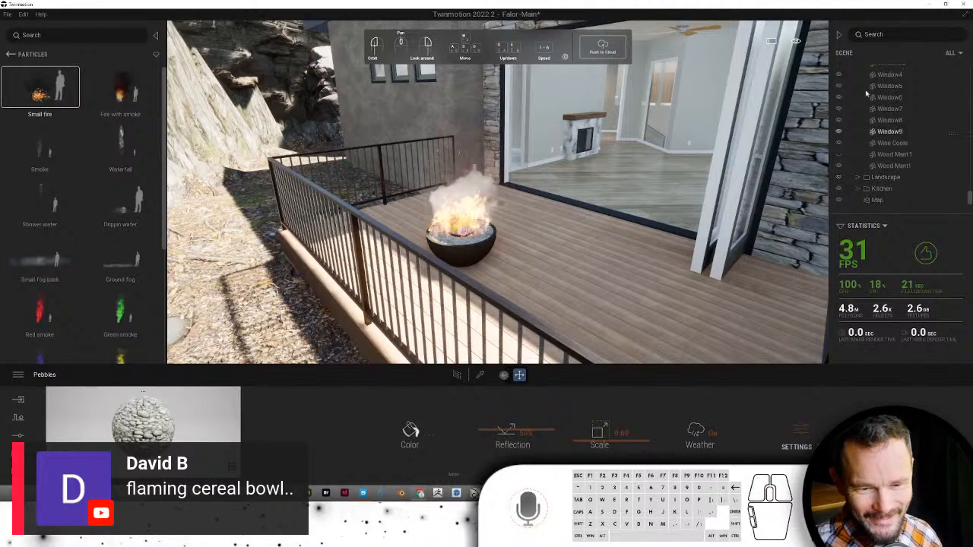
# - Create a sub container named 'Primary Bedroom' under the Scene graph
pyautogui.scroll(3, 881, 101)
pyautogui.scroll(3, 885, 114)
pyautogui.moveTo(970, 200); pyautogui.dragTo(959, 60)
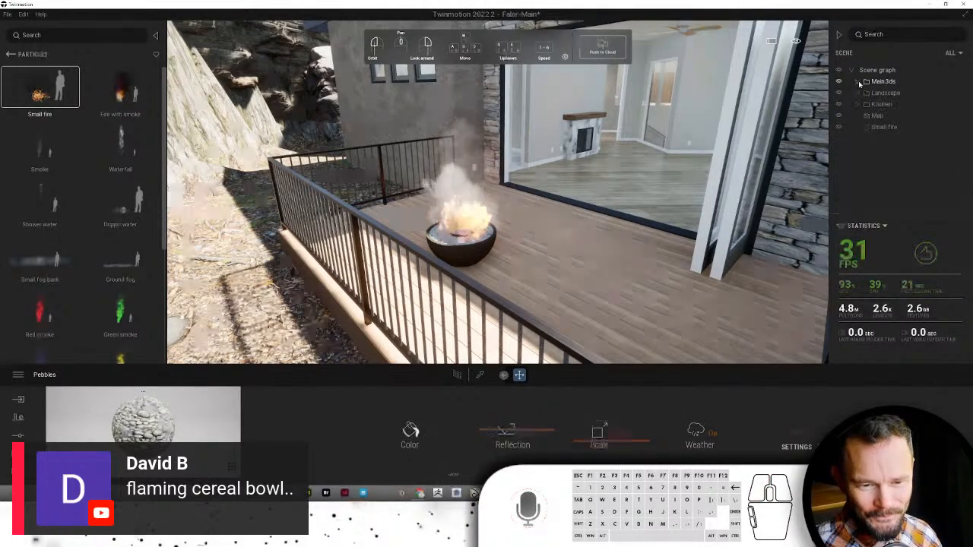
pyautogui.rightClick(878, 70)
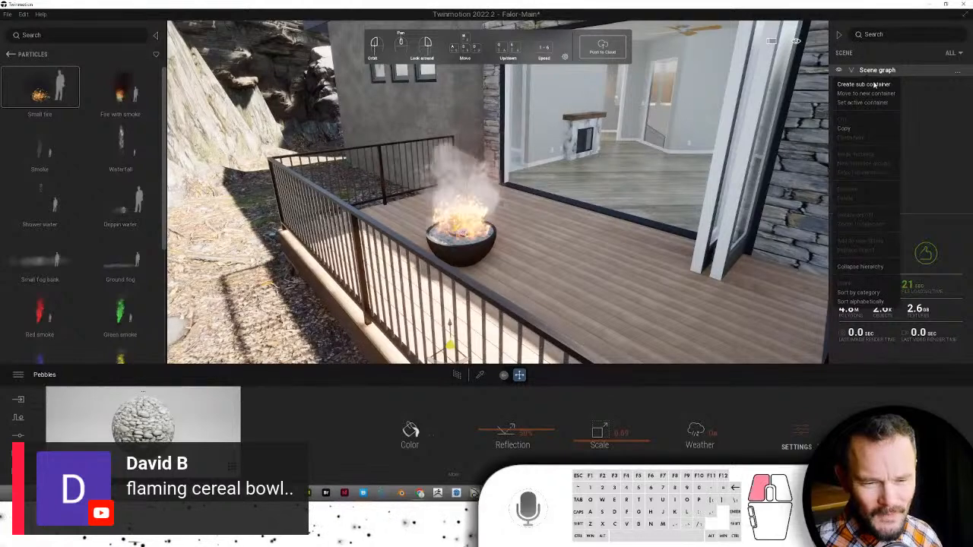
pyautogui.click(873, 84)
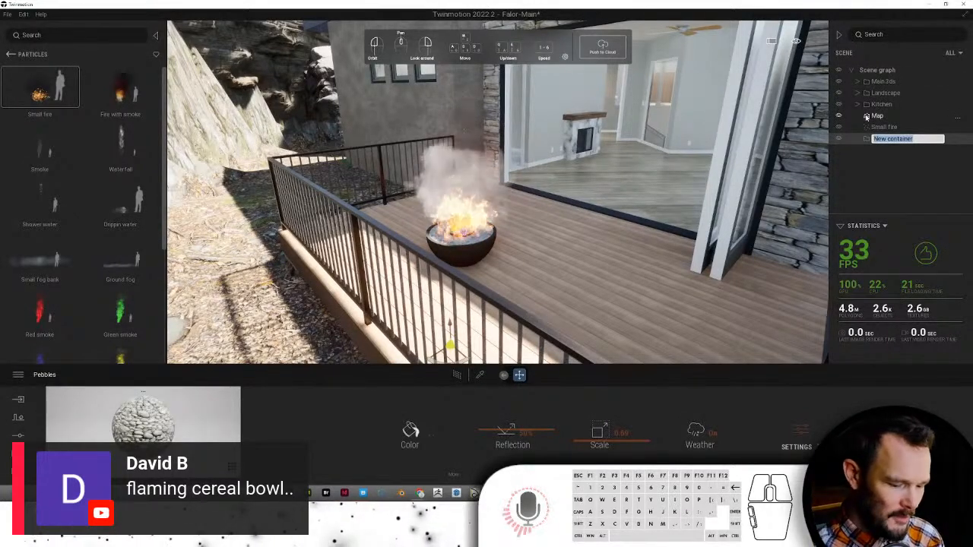
pyautogui.write('F')
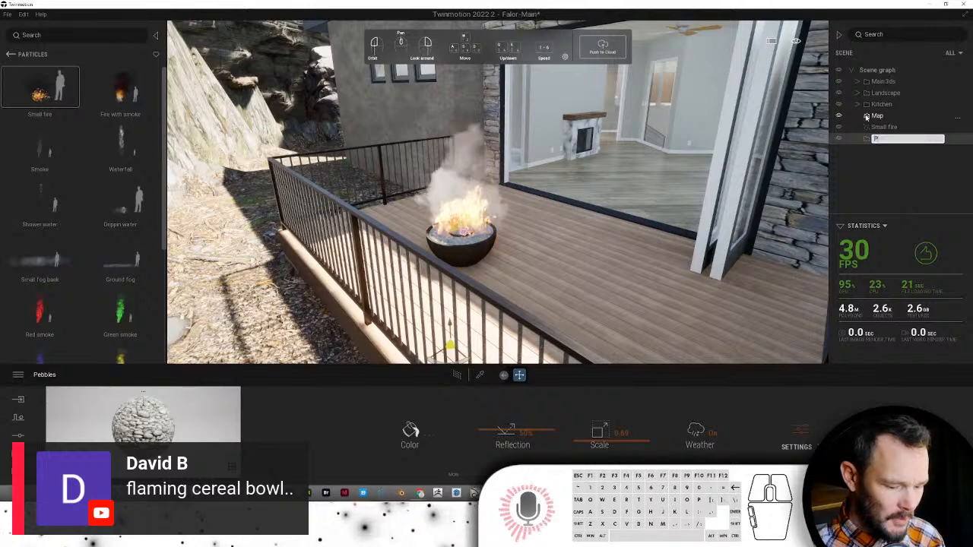
pyautogui.write('rimary Bed')
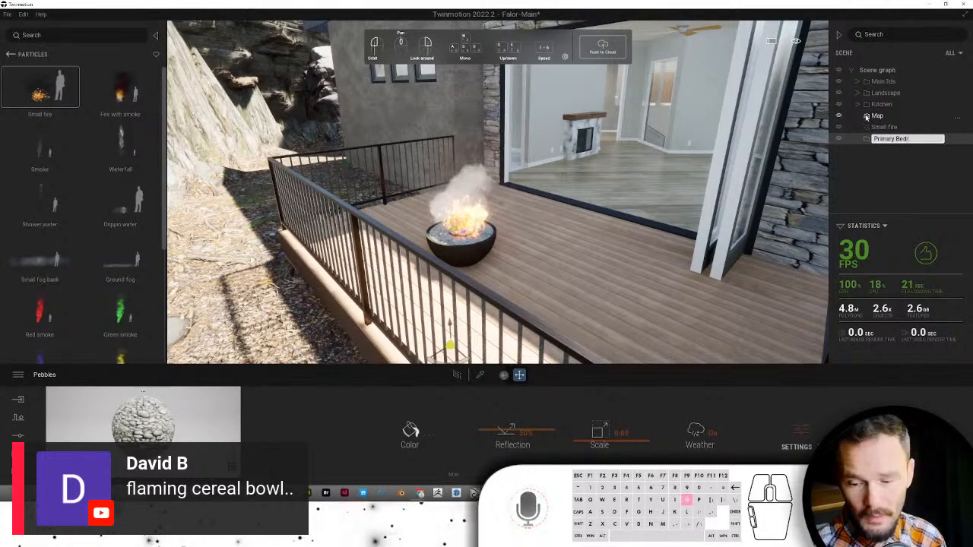
pyautogui.write('room')
pyautogui.press('Return')
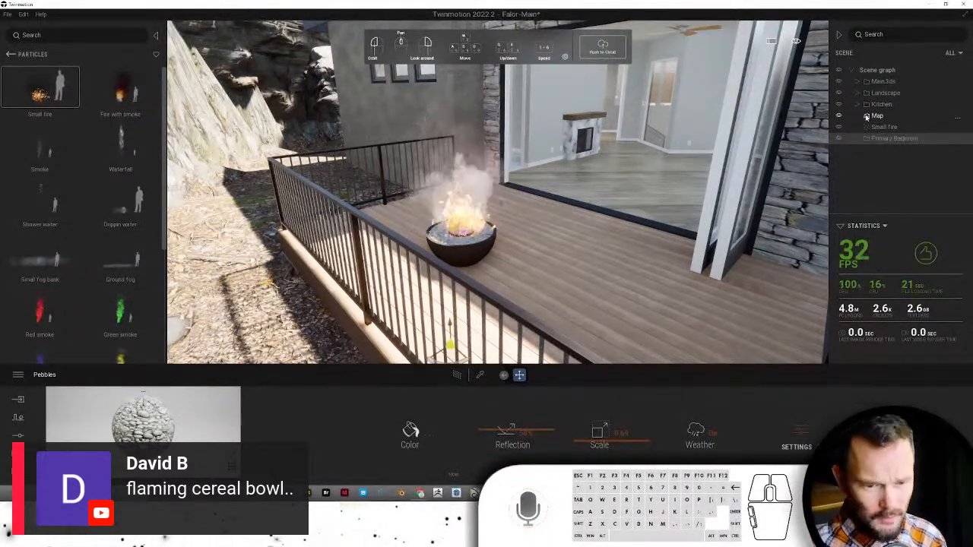
# - Set Primary Bedroom as the active container
pyautogui.rightClick(867, 139)
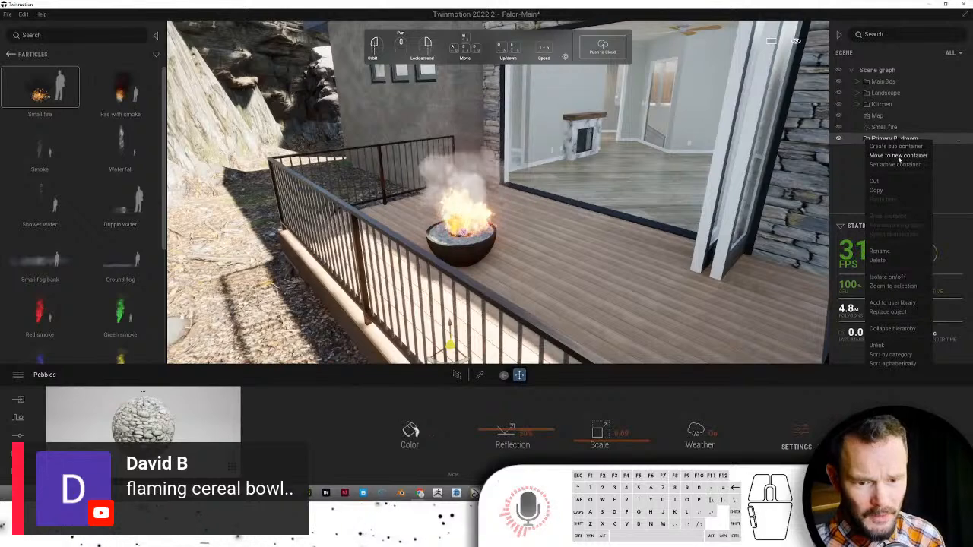
pyautogui.click(899, 164)
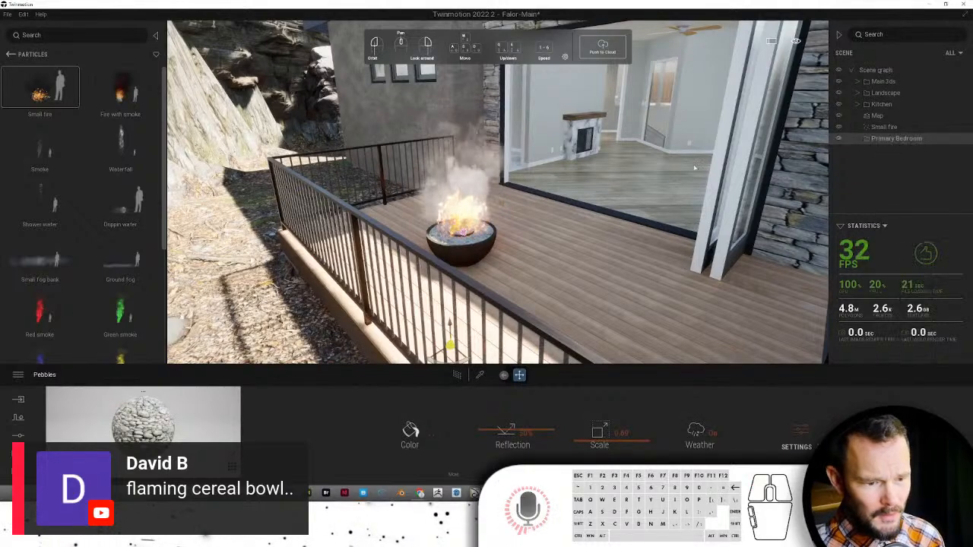
pyautogui.click(15, 54)
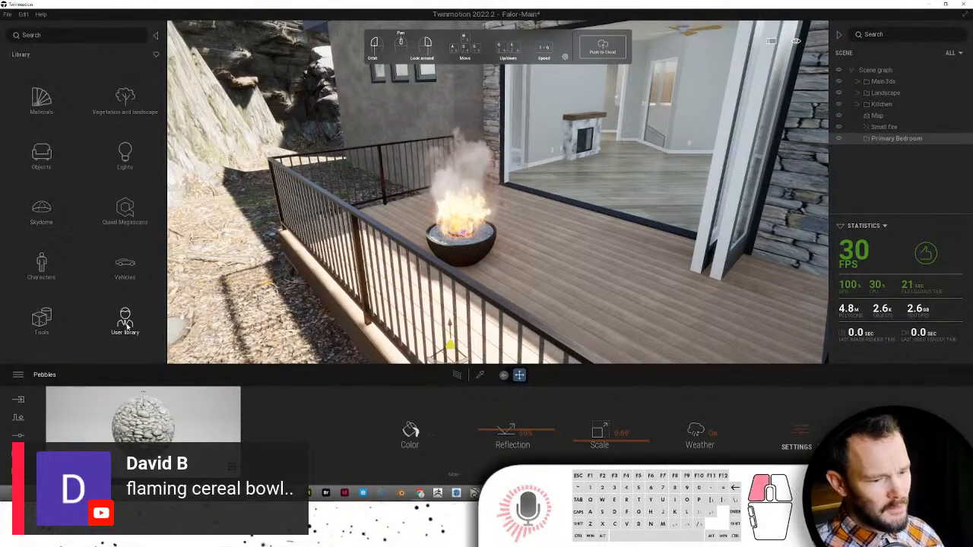
# - From User Library > TM Models > 0-0-Rooms > 9-Patio > Patio Assy, place Weinstein Patio Assy-2 on the deck
pyautogui.click(126, 322)
pyautogui.click(125, 150)
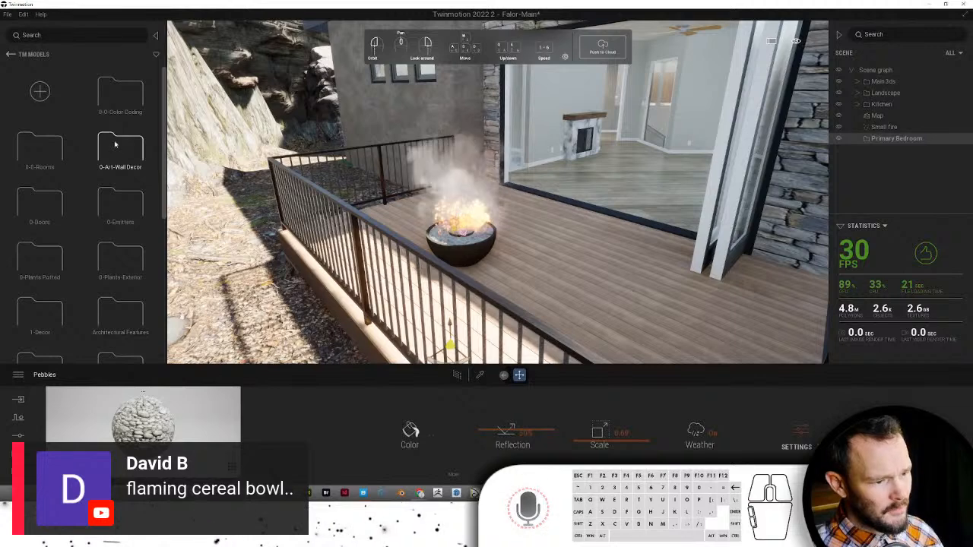
pyautogui.click(57, 149)
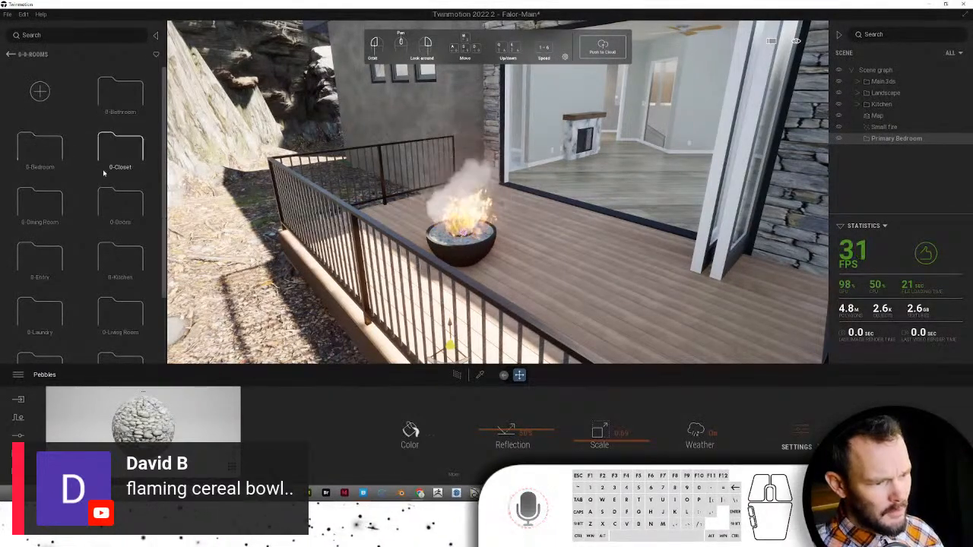
pyautogui.scroll(-5, 107, 186)
pyautogui.click(112, 275)
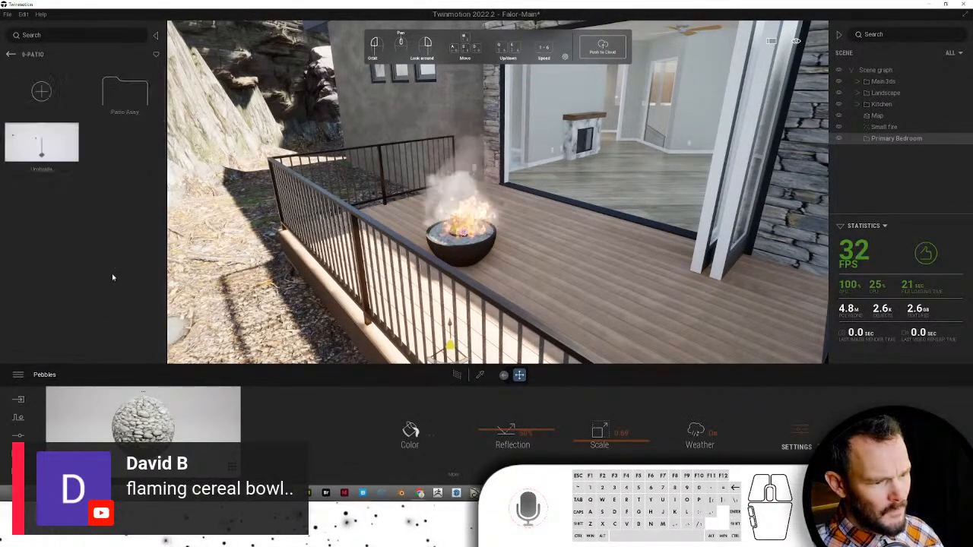
pyautogui.click(125, 92)
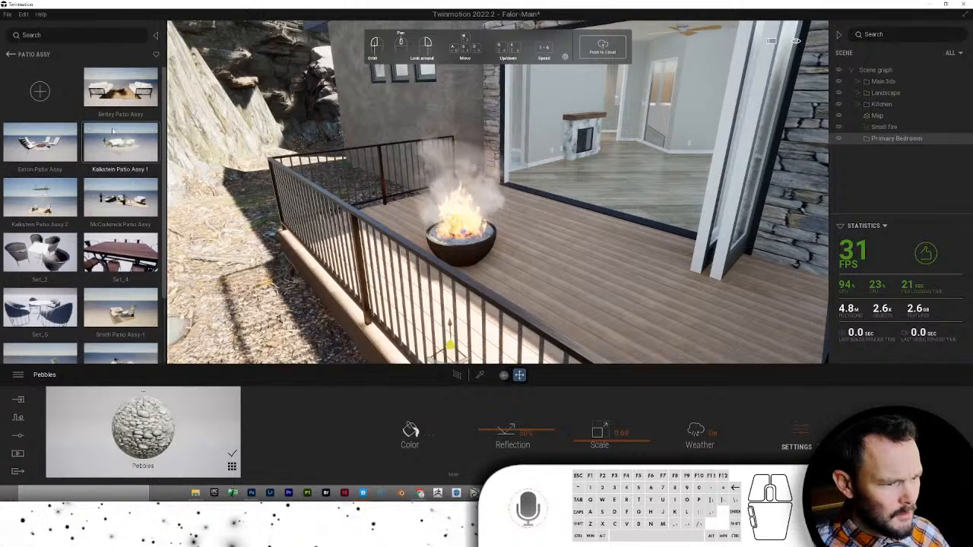
pyautogui.scroll(-1, 120, 137)
pyautogui.scroll(-1, 120, 137)
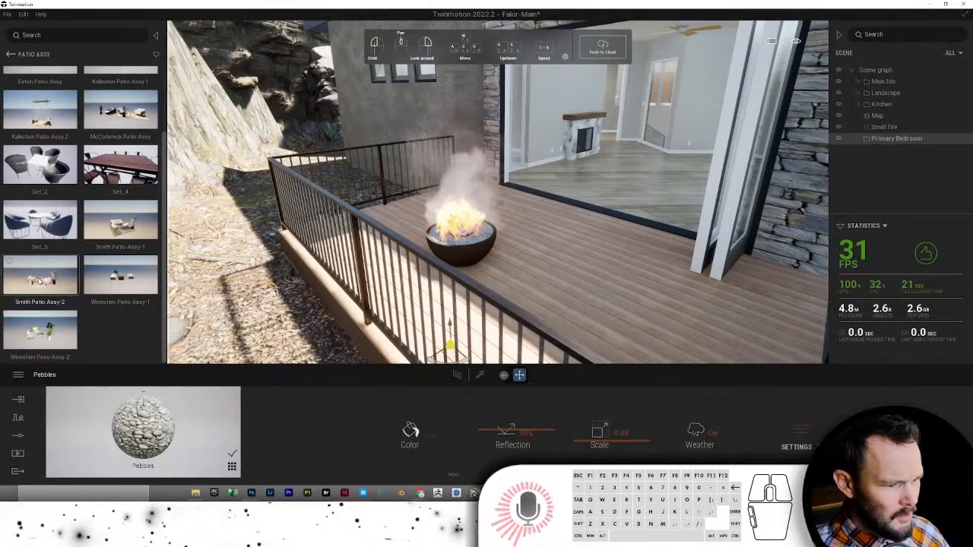
pyautogui.click(41, 332)
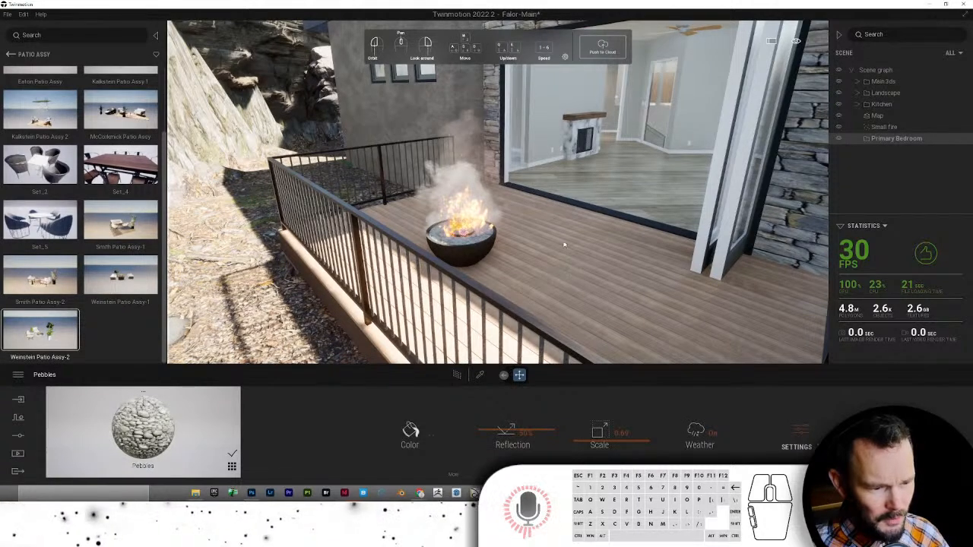
pyautogui.click(572, 278)
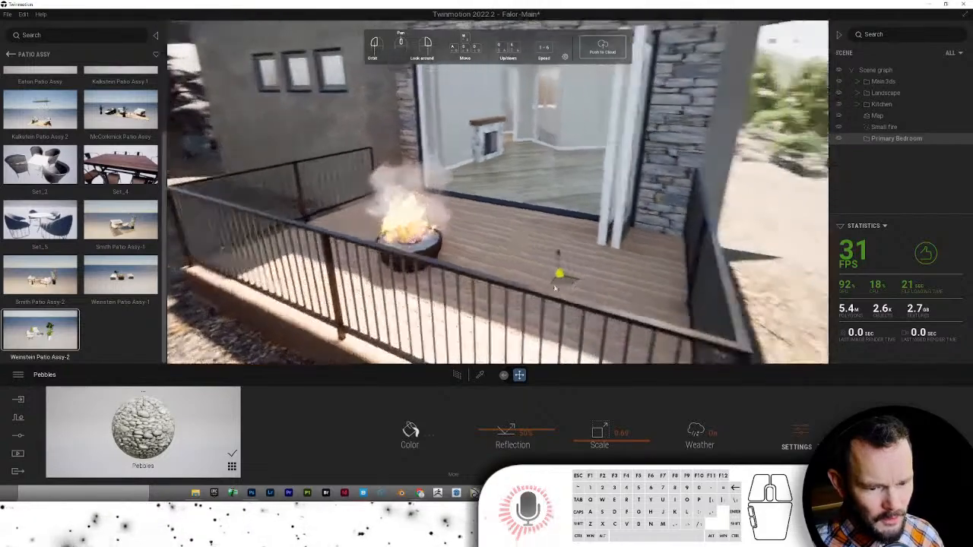
# - File the Weinstein patio set inside the Primary Bedroom container
pyautogui.click(506, 245)
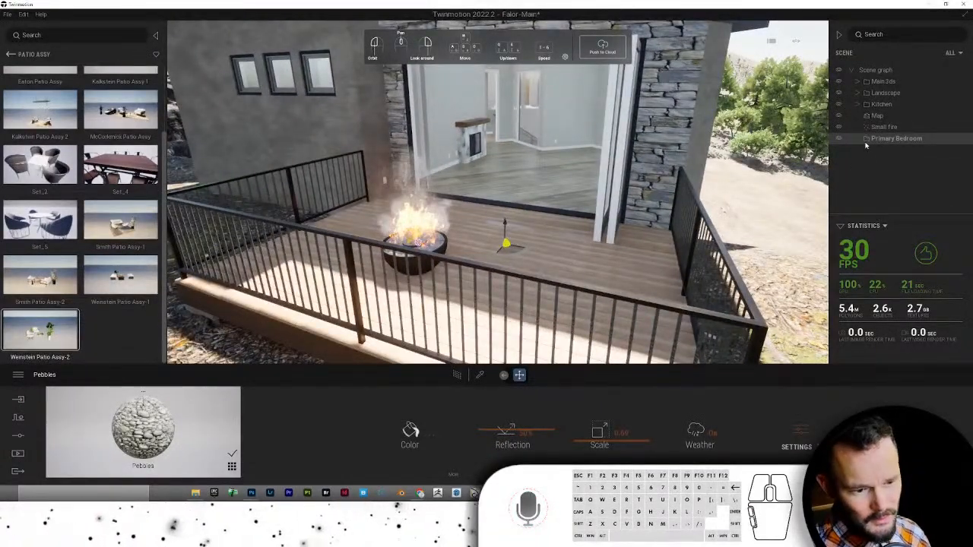
pyautogui.moveTo(903, 144); pyautogui.dragTo(903, 144)
pyautogui.rightClick(899, 154)
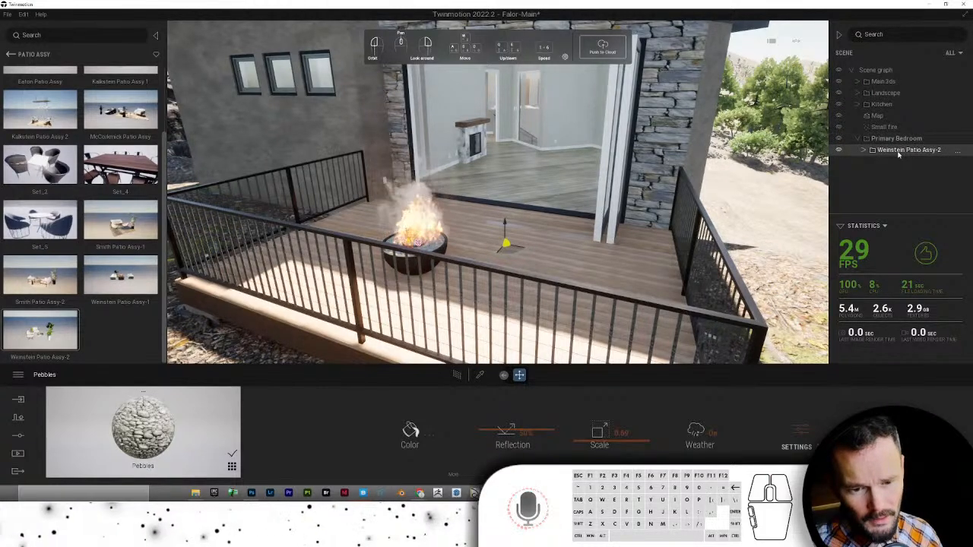
pyautogui.click(898, 154)
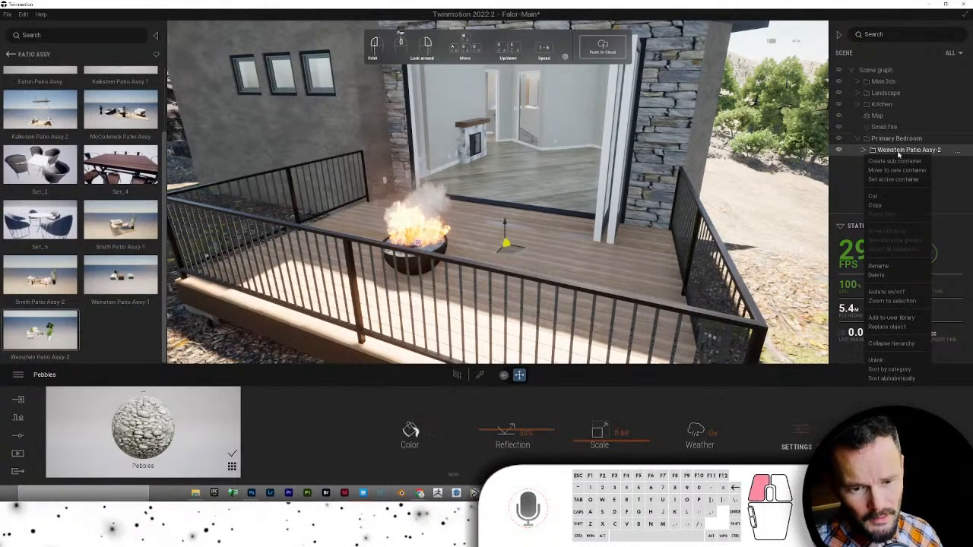
# - Move the Weinstein patio set off the hillside and onto the deck
pyautogui.rightClick(503, 236)
pyautogui.click(521, 207)
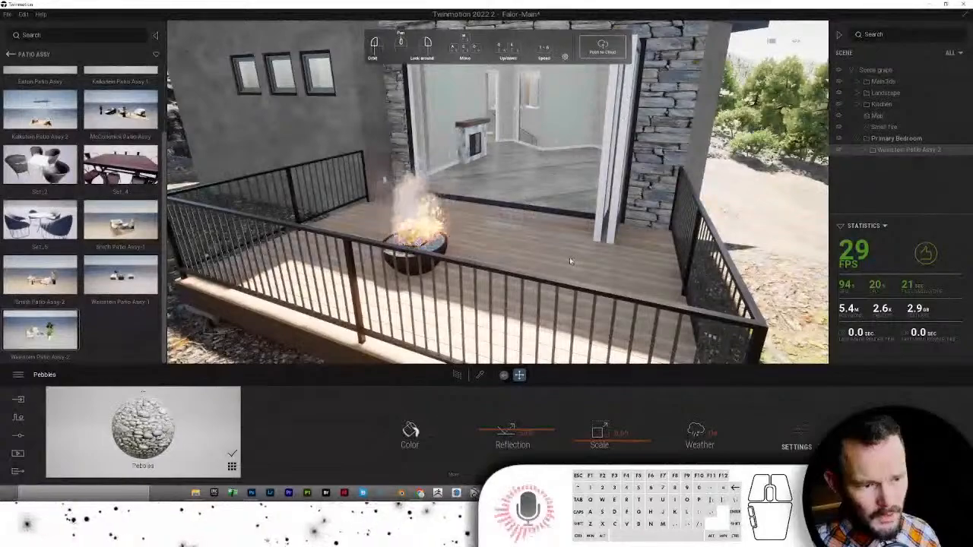
pyautogui.moveTo(570, 259); pyautogui.dragTo(574, 258, button='right')
pyautogui.moveTo(741, 277); pyautogui.dragTo(221, 276)
pyautogui.moveTo(301, 292); pyautogui.dragTo(302, 292, button='right')
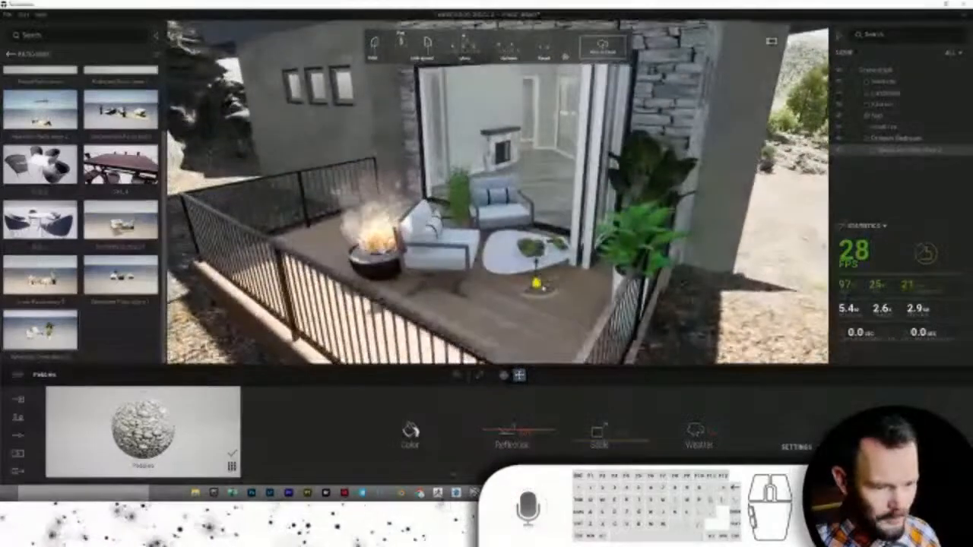
pyautogui.moveTo(542, 289); pyautogui.dragTo(377, 275)
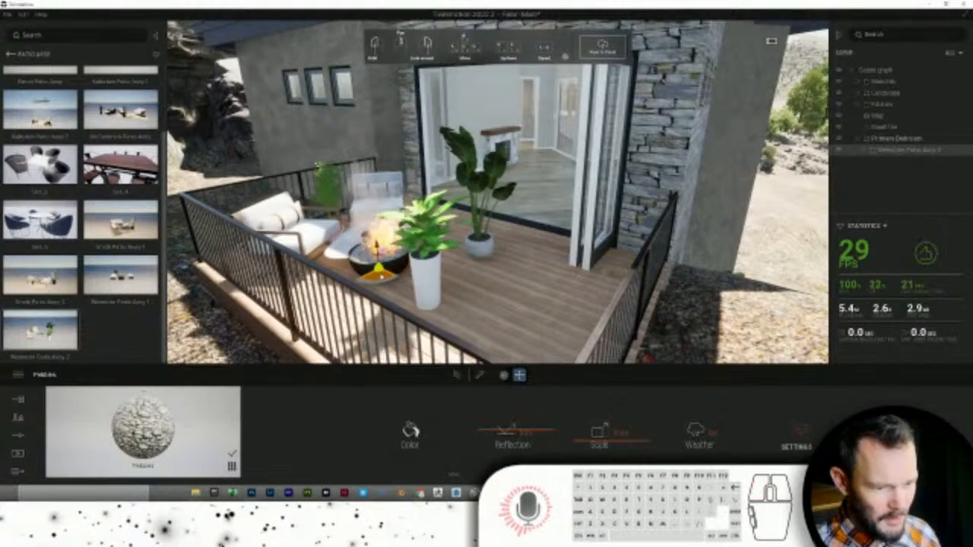
pyautogui.moveTo(377, 275); pyautogui.dragTo(377, 276, button='right')
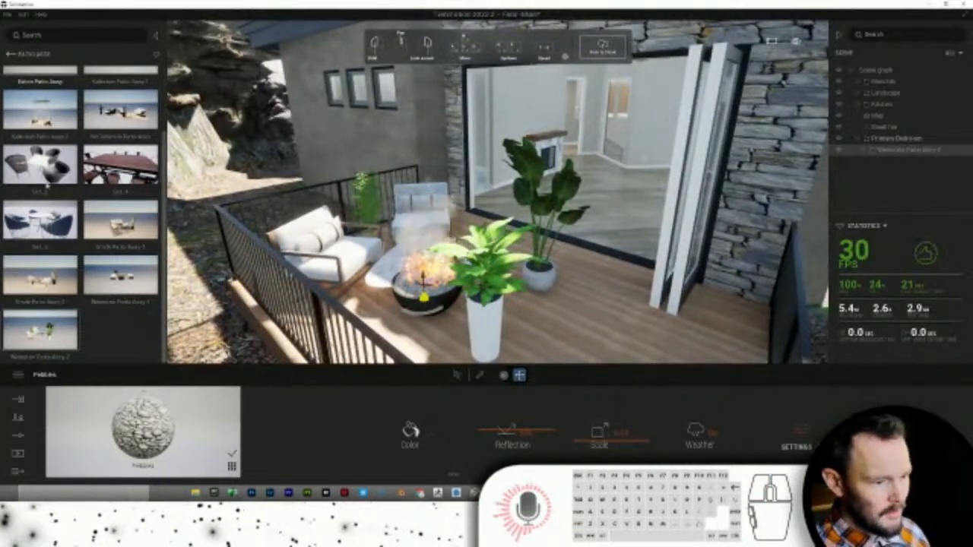
# - Delete the Weinstein Patio Assy-2 entry from the user library
pyautogui.rightClick(27, 336)
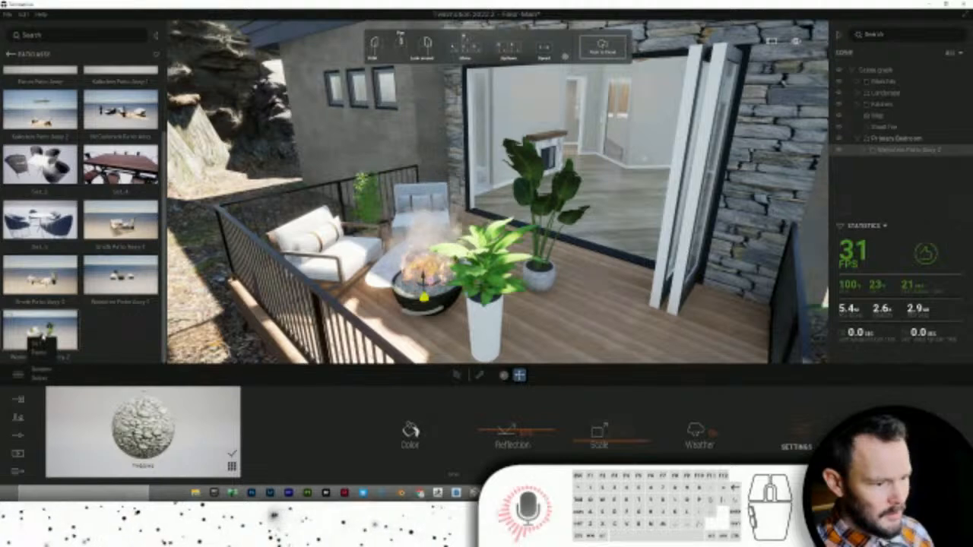
pyautogui.click(38, 376)
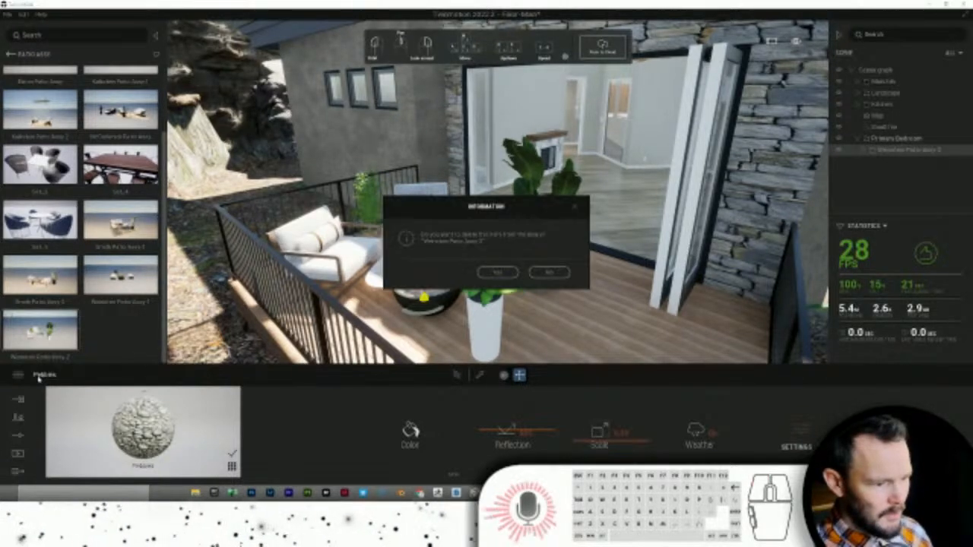
pyautogui.click(496, 272)
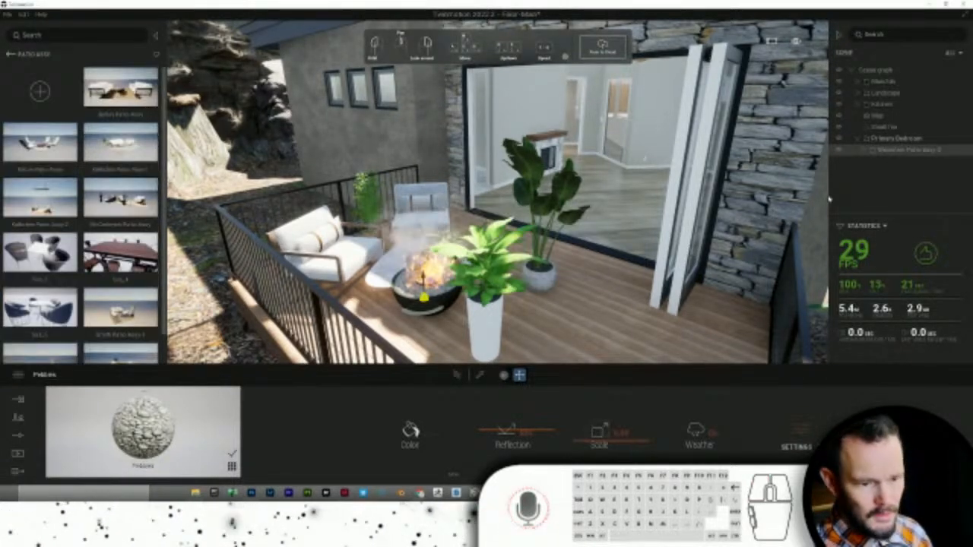
# - Save Weinstein Patio Assy-2 back to the user library, then delete it from the scene
pyautogui.rightClick(903, 150)
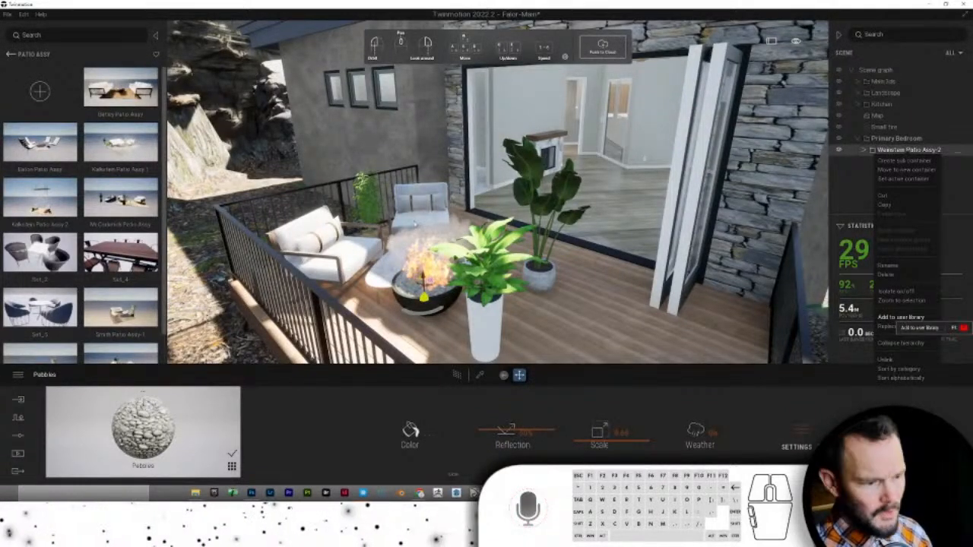
pyautogui.click(900, 317)
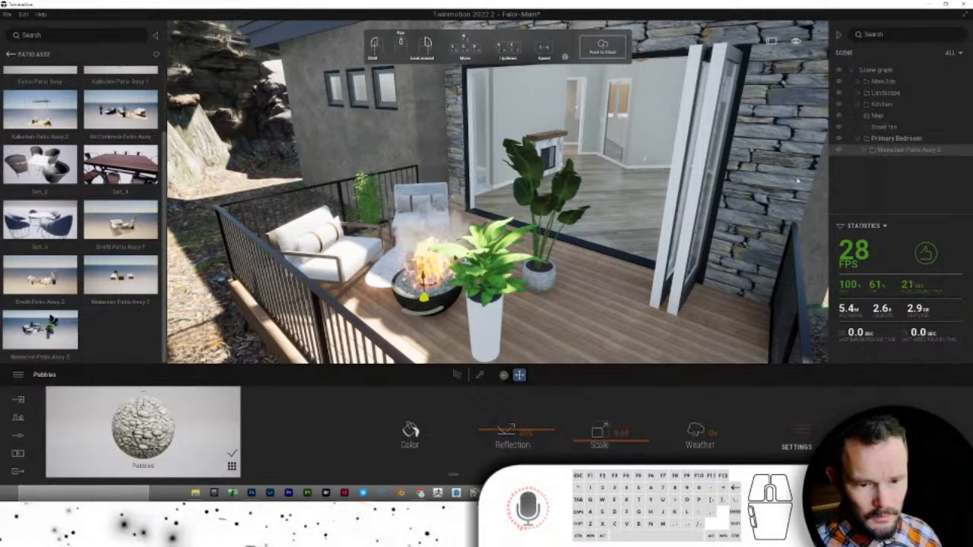
pyautogui.rightClick(916, 152)
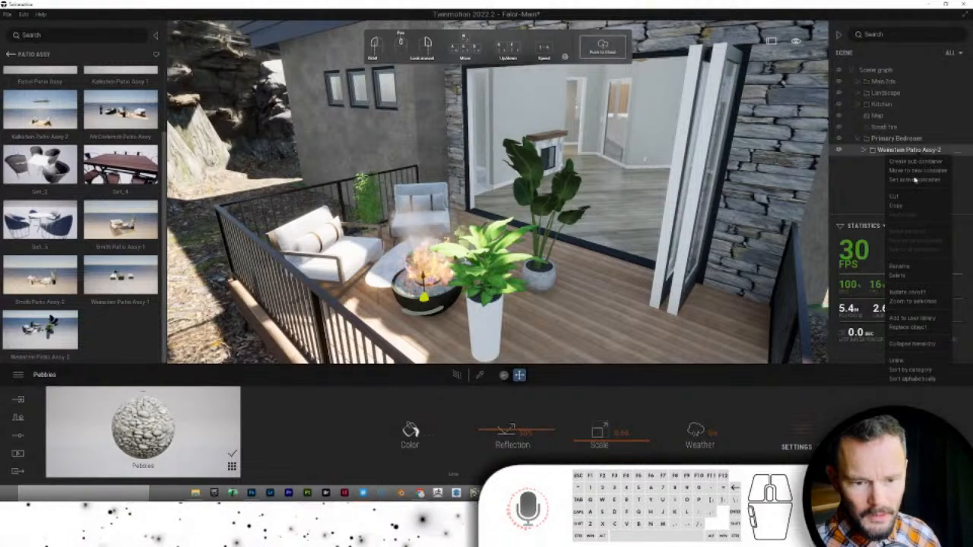
pyautogui.click(898, 275)
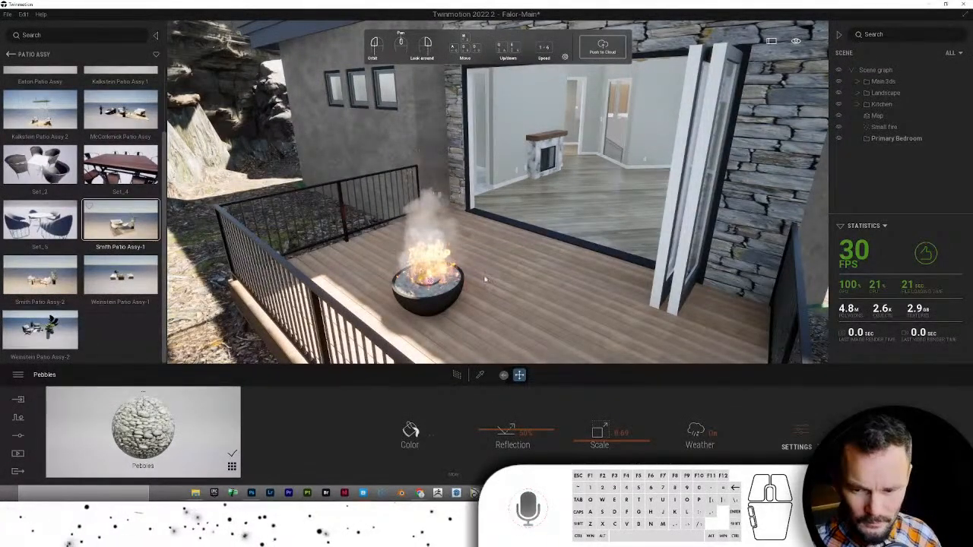
pyautogui.moveTo(490, 308)
pyautogui.mouseDown()
pyautogui.moveTo(497, 289)
pyautogui.moveTo(554, 288)
pyautogui.mouseUp()
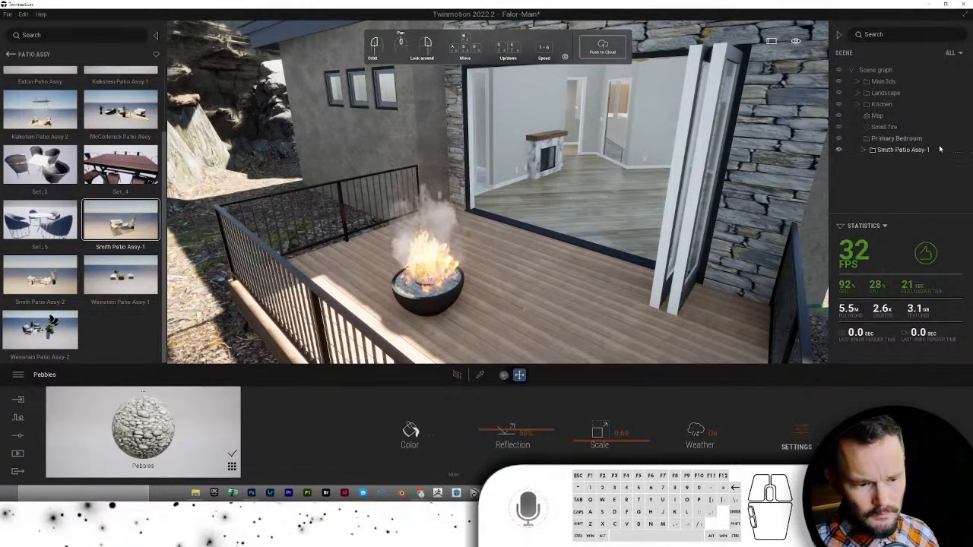
# - Load Smith Patio Assy-1 and move it onto the deck beside the fire pit
pyautogui.doubleClick(912, 150)
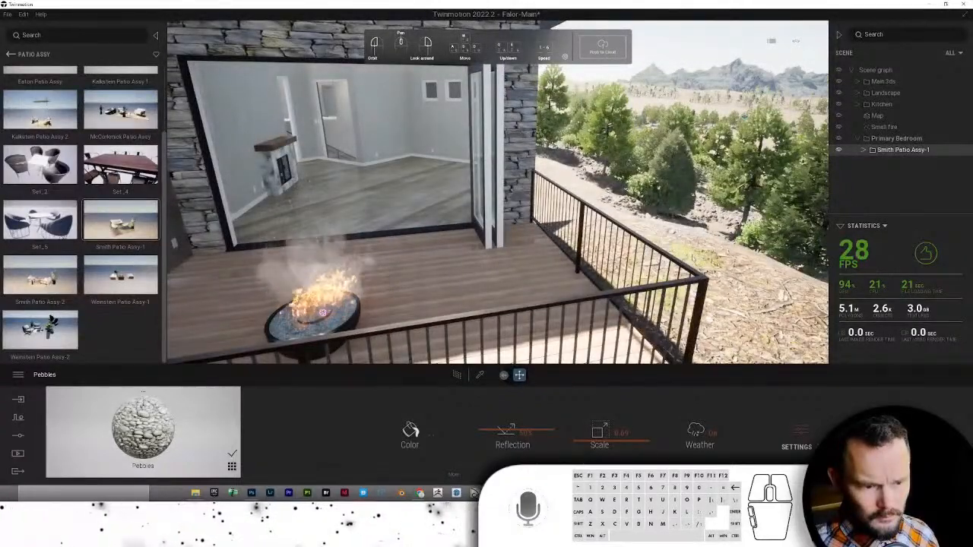
pyautogui.moveTo(778, 199); pyautogui.dragTo(640, 207, button='right')
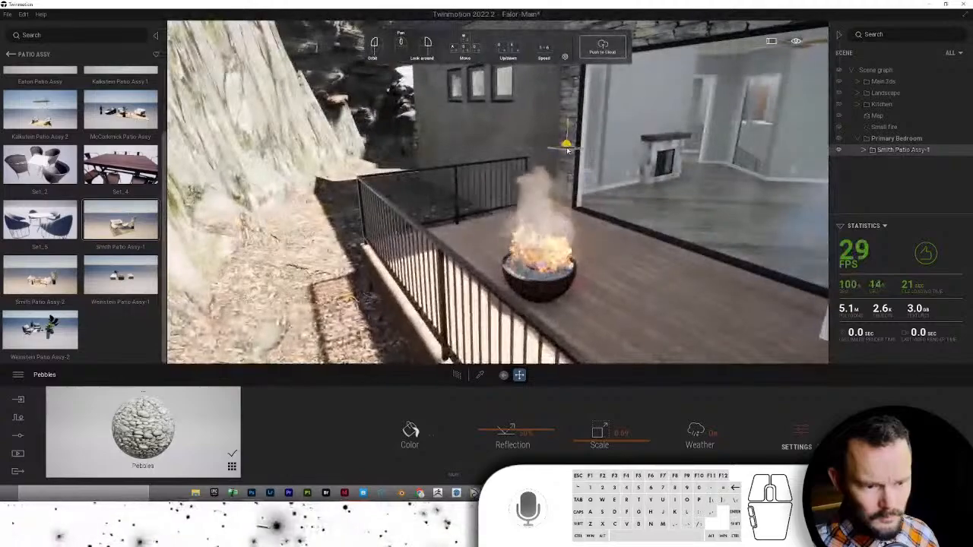
pyautogui.moveTo(567, 144); pyautogui.dragTo(593, 260)
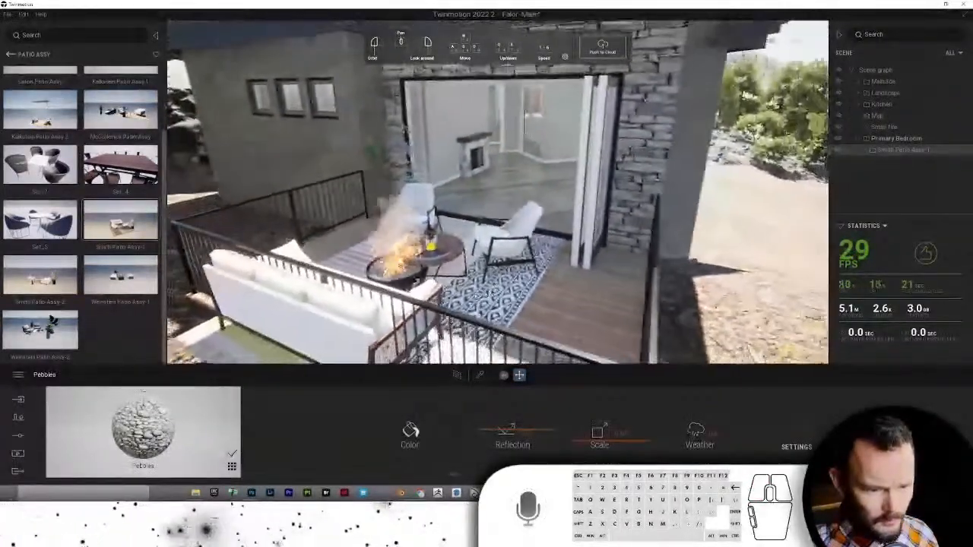
# - Delete Smith Patio Assy-1's library thumbnail and re-add it to the user library from the scene graph
pyautogui.rightClick(107, 229)
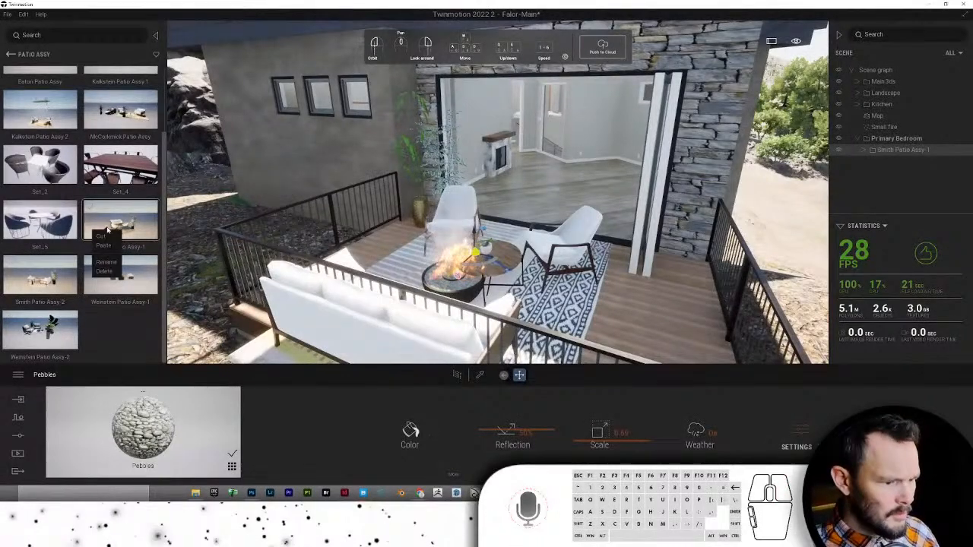
pyautogui.click(104, 270)
pyautogui.click(497, 272)
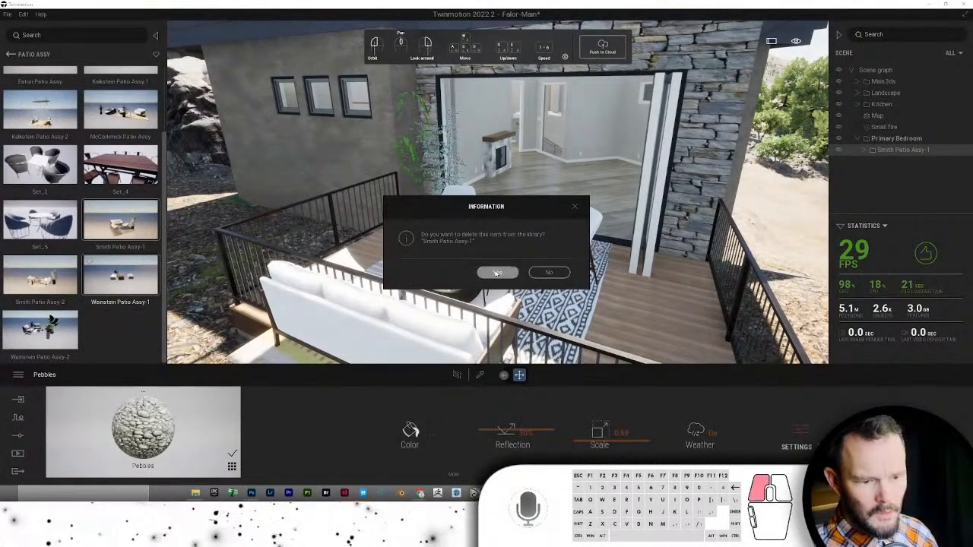
pyautogui.rightClick(901, 152)
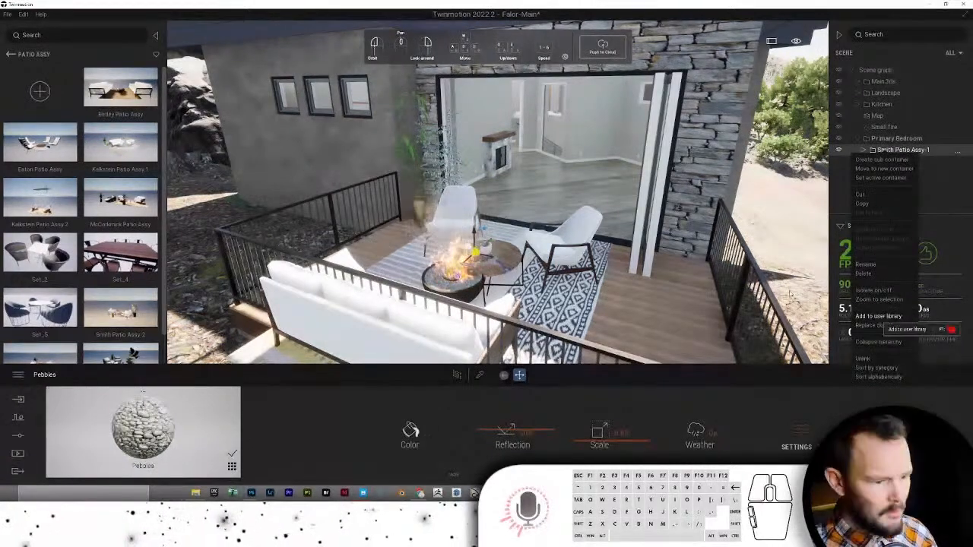
pyautogui.scroll(-2, 115, 225)
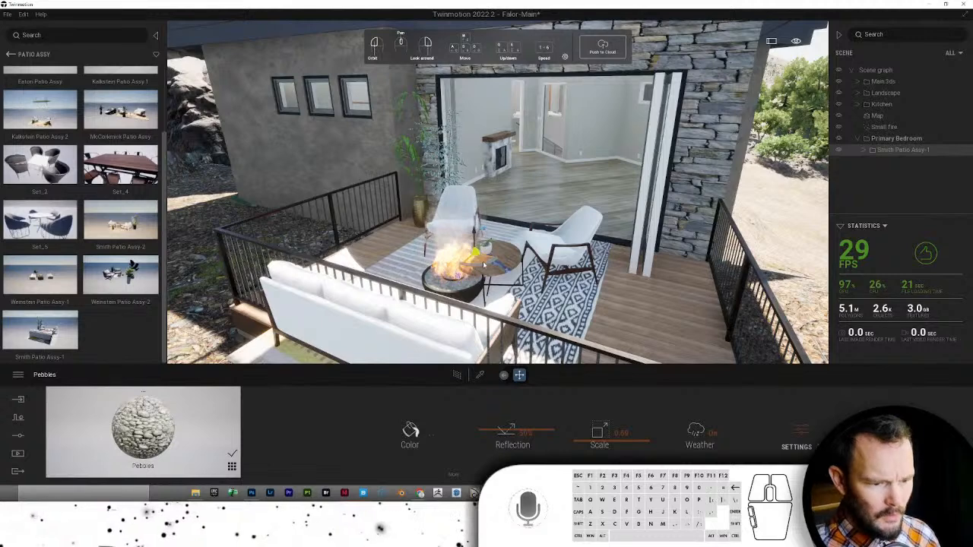
pyautogui.moveTo(490, 266); pyautogui.dragTo(409, 258)
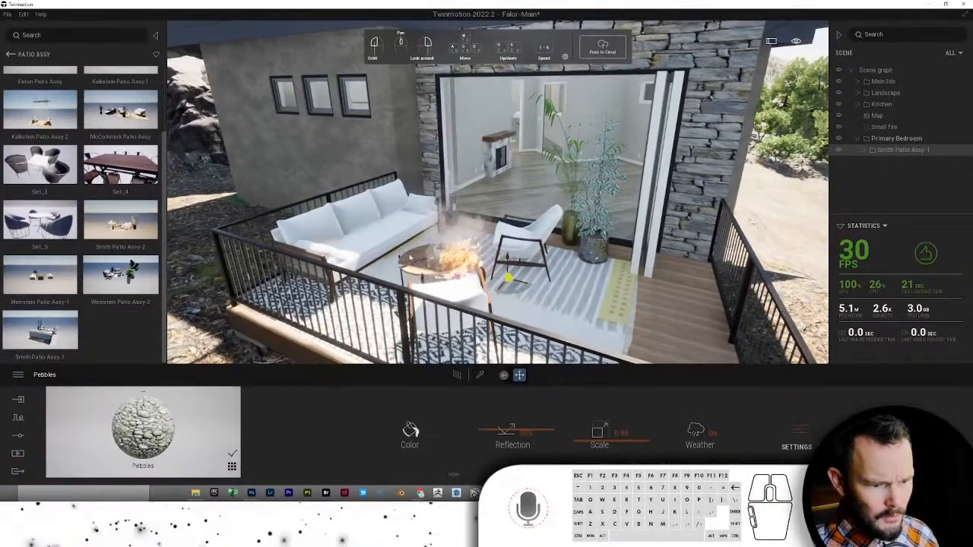
# - Delete the rug, move the Ficus toward the wall corner and the Kentia palm toward the railing
pyautogui.doubleClick(552, 291)
pyautogui.press('Delete')
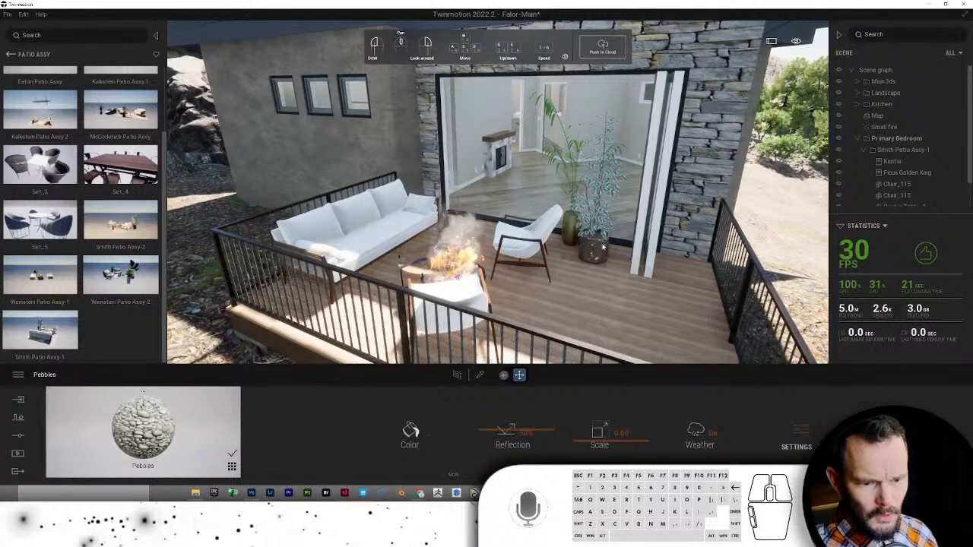
pyautogui.click(602, 247)
pyautogui.moveTo(602, 247); pyautogui.dragTo(704, 287)
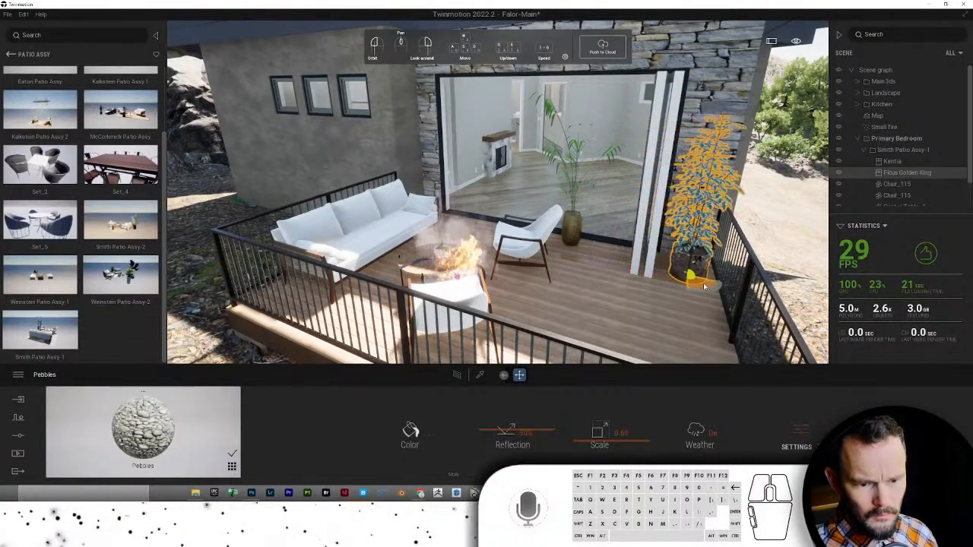
pyautogui.click(576, 244)
pyautogui.moveTo(595, 265); pyautogui.dragTo(462, 326)
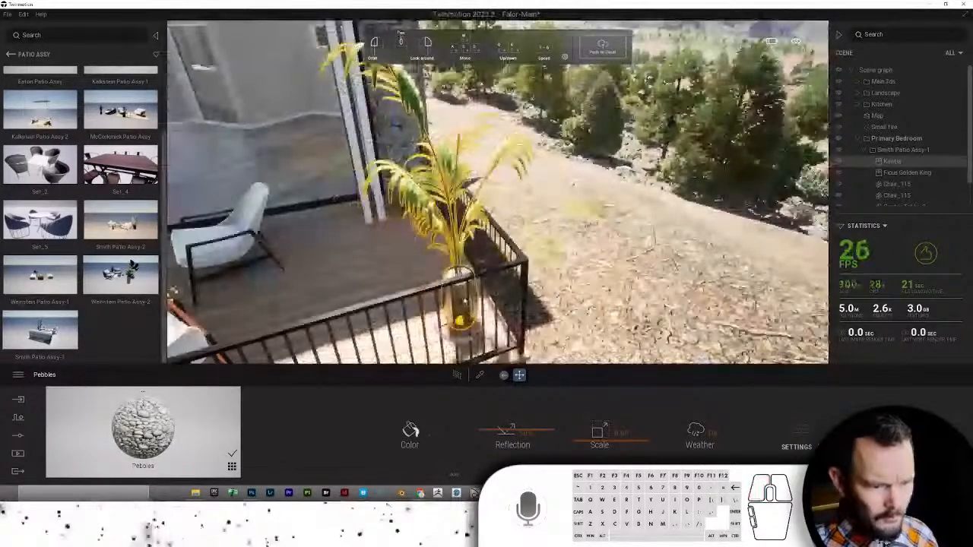
# - Move the small round table near the front railing
pyautogui.moveTo(465, 302)
pyautogui.mouseDown(button='right')
pyautogui.moveTo(434, 265)
pyautogui.moveTo(495, 262)
pyautogui.moveTo(496, 301)
pyautogui.moveTo(483, 304)
pyautogui.mouseUp(button='right')
pyautogui.click(493, 298)
pyautogui.moveTo(483, 297); pyautogui.dragTo(465, 306)
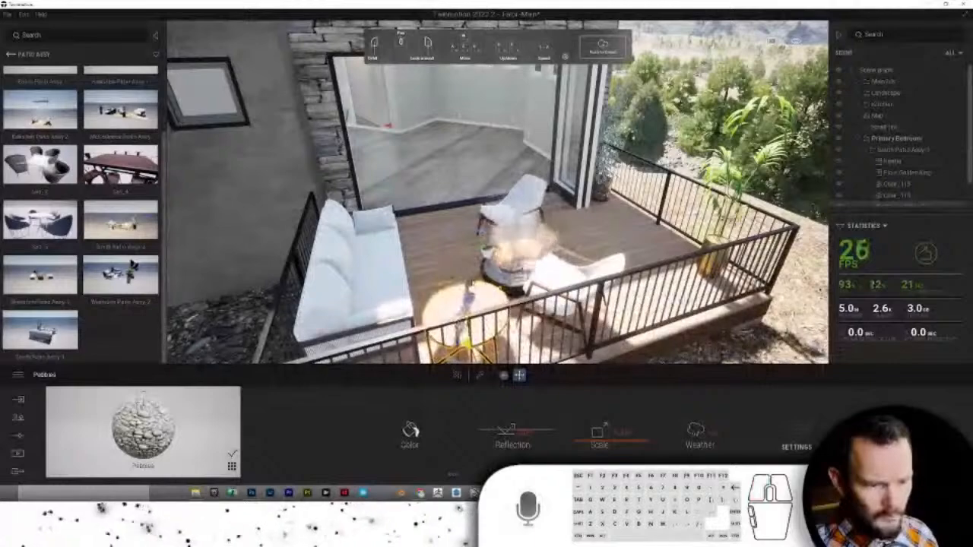
pyautogui.click(465, 306)
pyautogui.rightClick(473, 250)
pyautogui.click(447, 251)
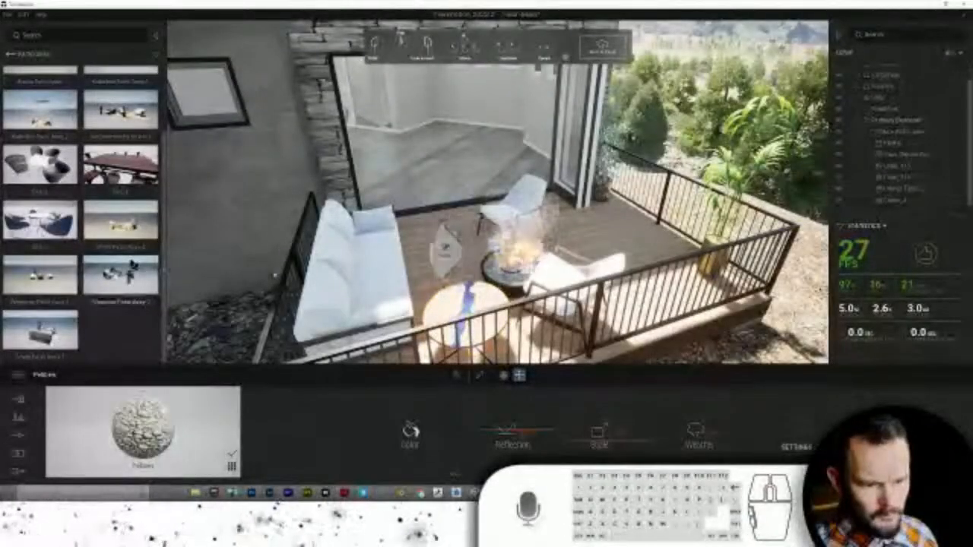
# - Slide the far lounge chair beside the fire pit and delete the round table
pyautogui.keyDown('shift'); pyautogui.moveTo(585, 228); pyautogui.dragTo(465, 249, button='middle'); pyautogui.keyUp('shift')
pyautogui.click(404, 217)
pyautogui.moveTo(462, 250); pyautogui.dragTo(511, 292)
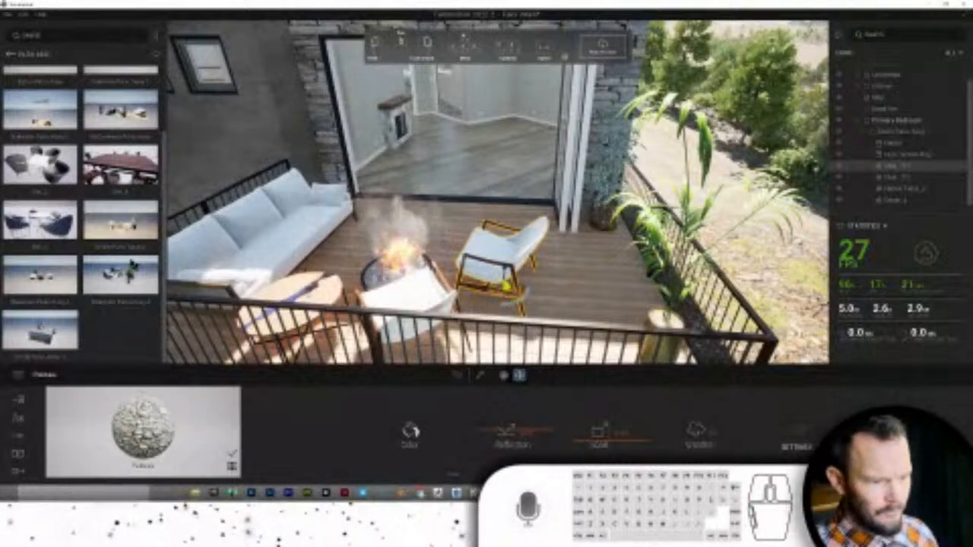
pyautogui.click(296, 299)
pyautogui.press('Delete')
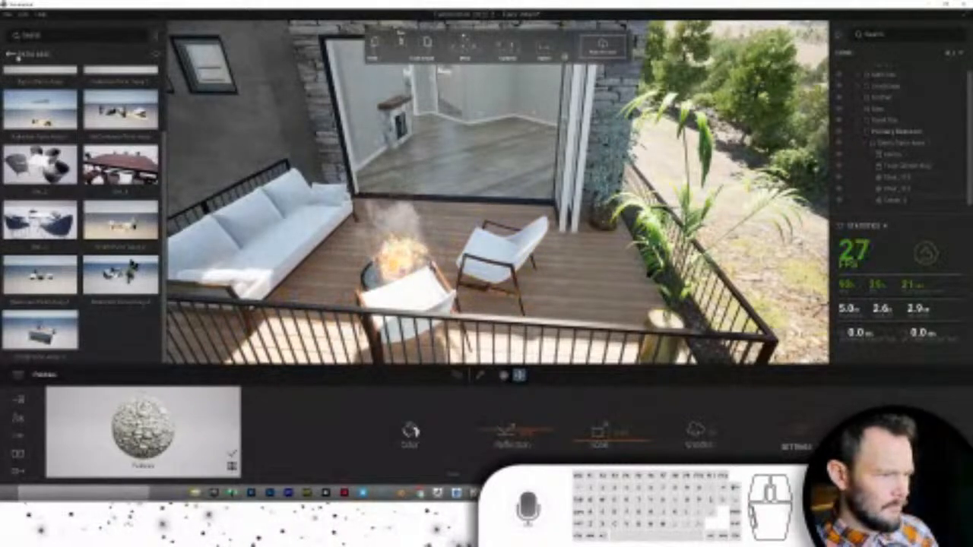
# - Place a white round pedestal table from the Tables – Misc folder beside a deck lounge chair
pyautogui.click(11, 54)
pyautogui.click(11, 55)
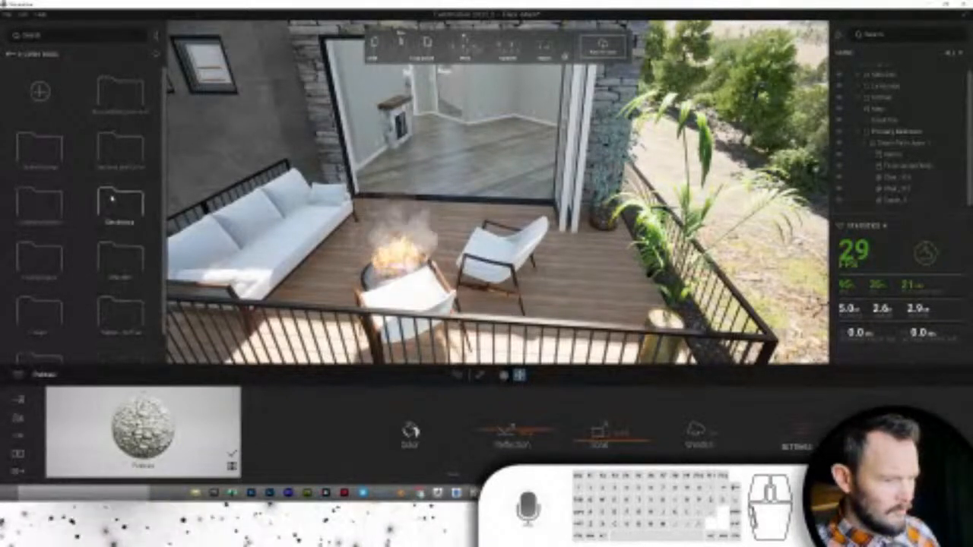
pyautogui.scroll(-1, 86, 307)
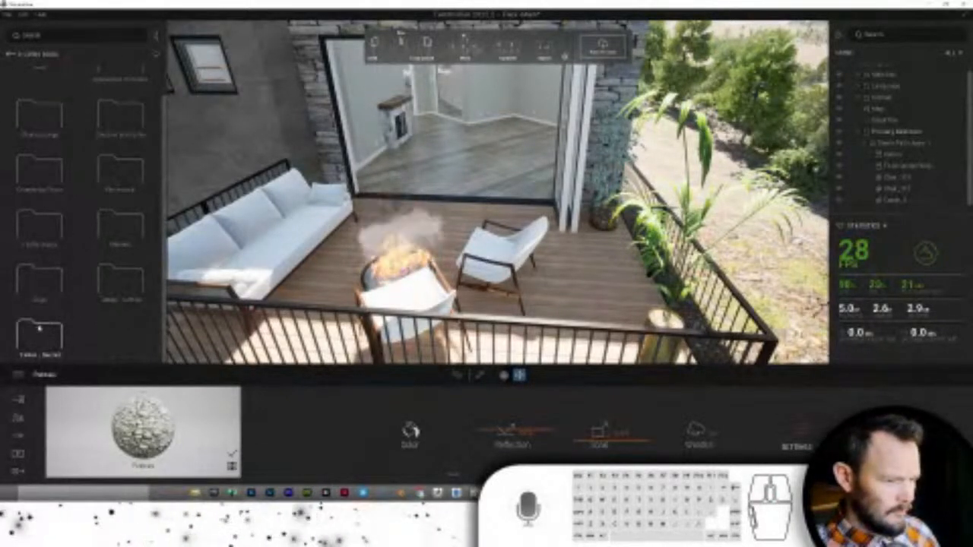
pyautogui.click(39, 327)
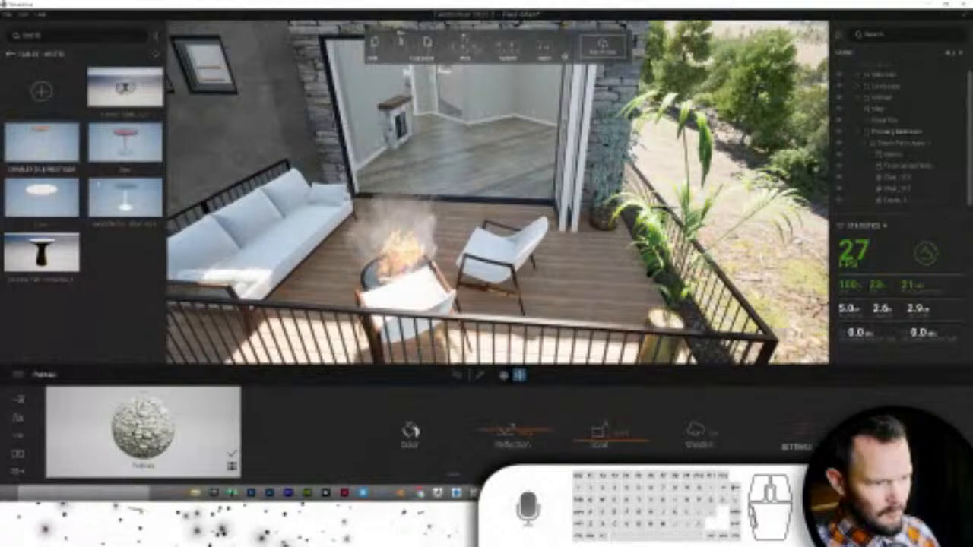
pyautogui.moveTo(42, 251); pyautogui.dragTo(511, 316)
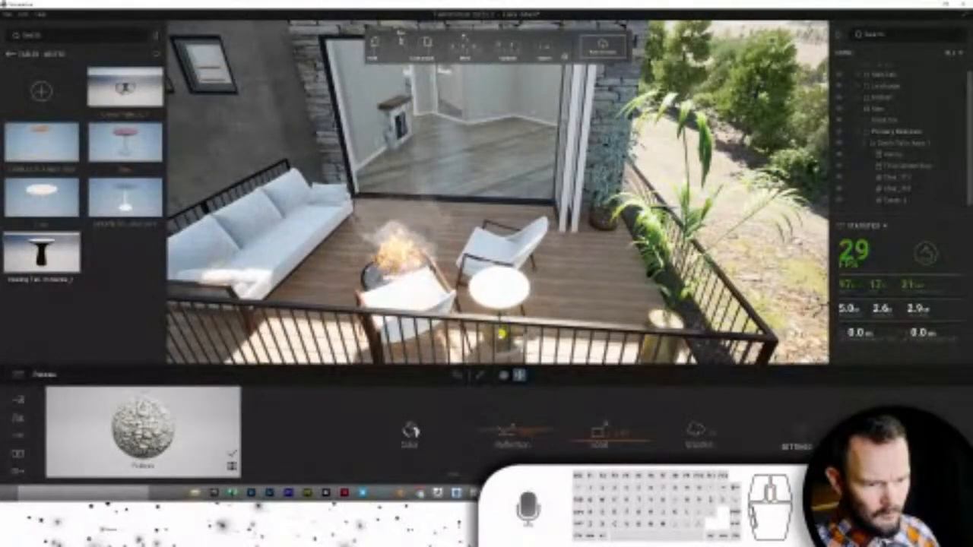
pyautogui.keyDown('shift'); pyautogui.moveTo(331, 327); pyautogui.dragTo(325, 301, button='middle'); pyautogui.keyUp('shift')
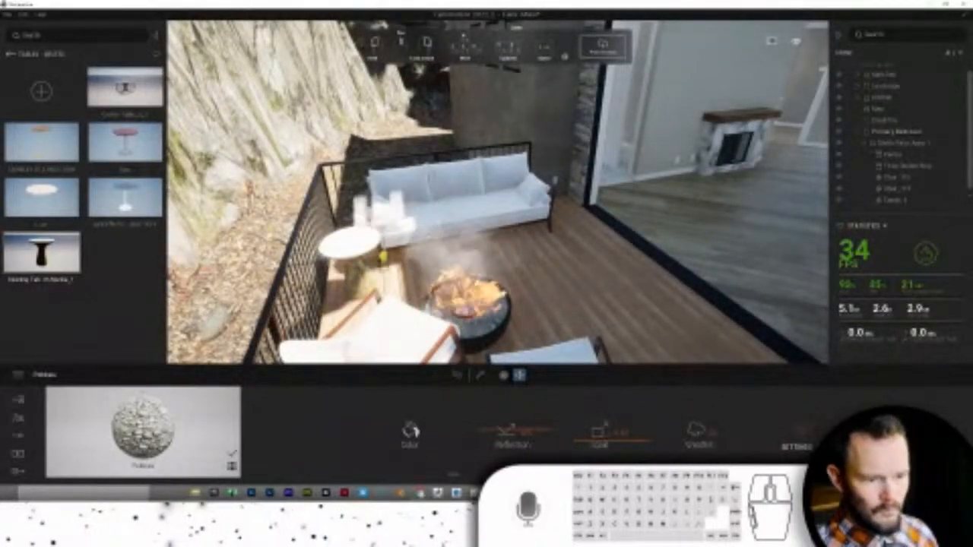
pyautogui.moveTo(471, 221); pyautogui.dragTo(441, 152, button='right')
# - Browse back up the library to the TM Models 0-Emitters light folder
pyautogui.click(9, 53)
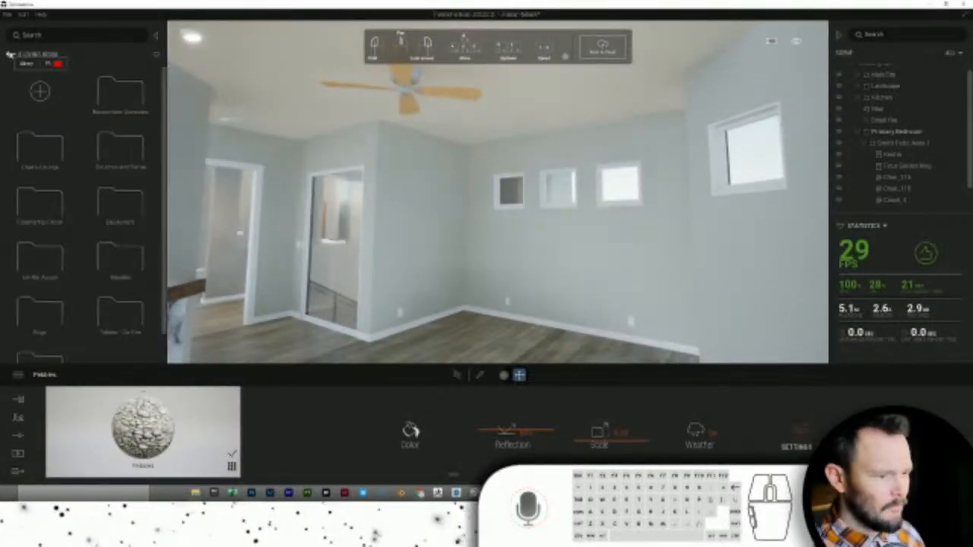
pyautogui.scroll(-1, 99, 285)
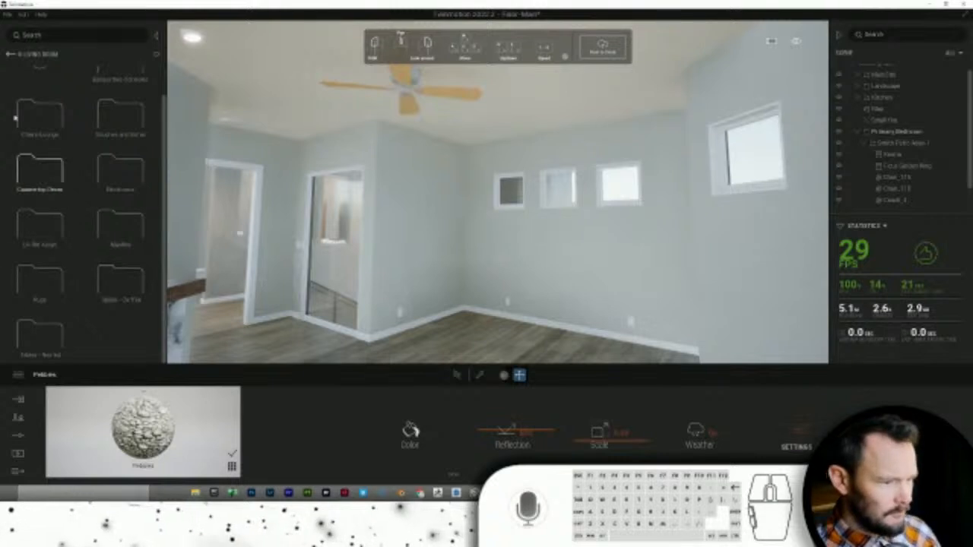
pyautogui.click(10, 54)
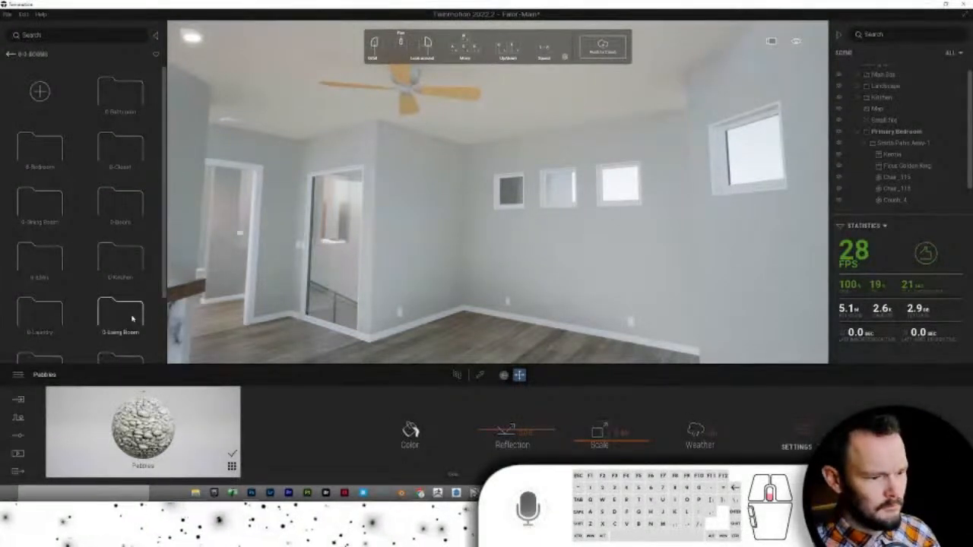
pyautogui.scroll(-1, 133, 319)
pyautogui.click(9, 55)
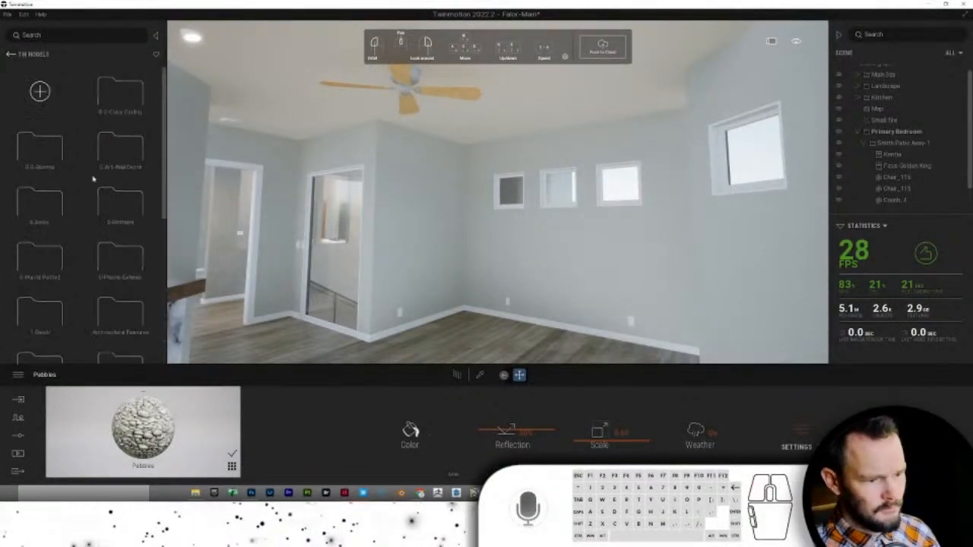
pyautogui.click(114, 210)
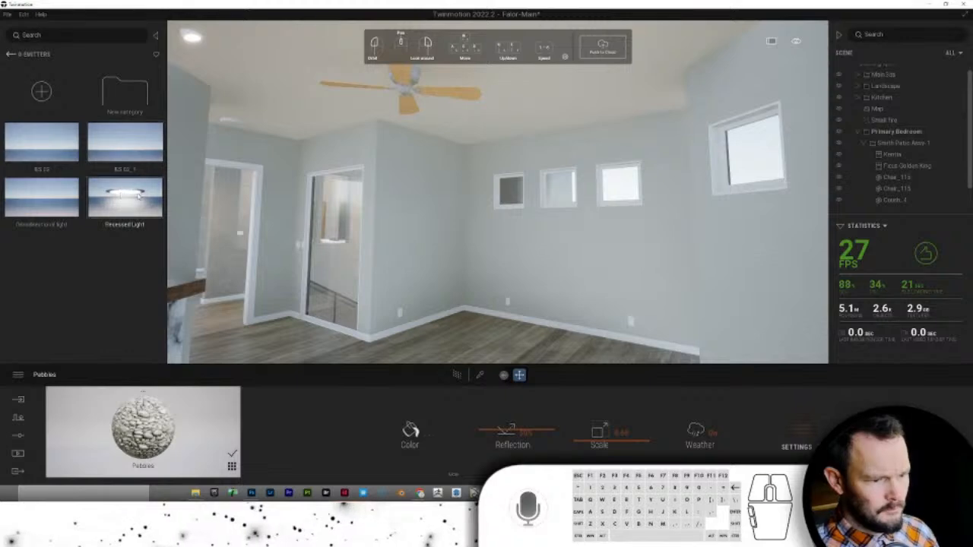
# - Place five Recessed Lights across the bedroom ceiling, near the windows, patio side and doorway
pyautogui.moveTo(138, 196); pyautogui.dragTo(469, 129)
pyautogui.click(466, 131)
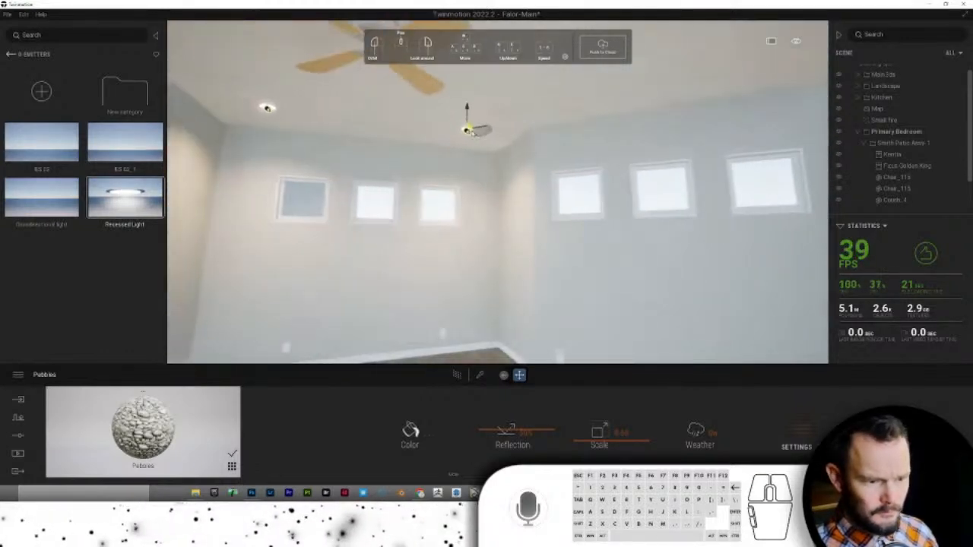
pyautogui.click(472, 130)
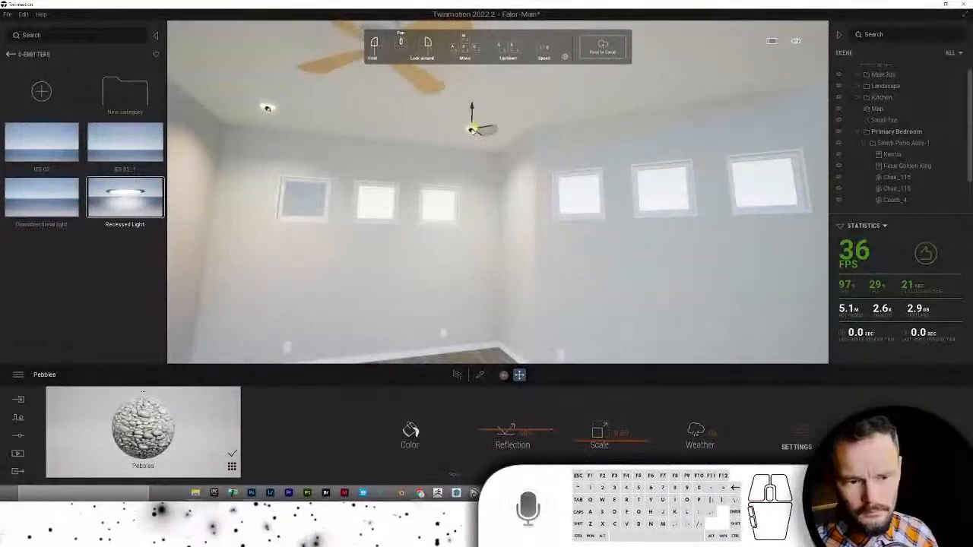
pyautogui.click(585, 130)
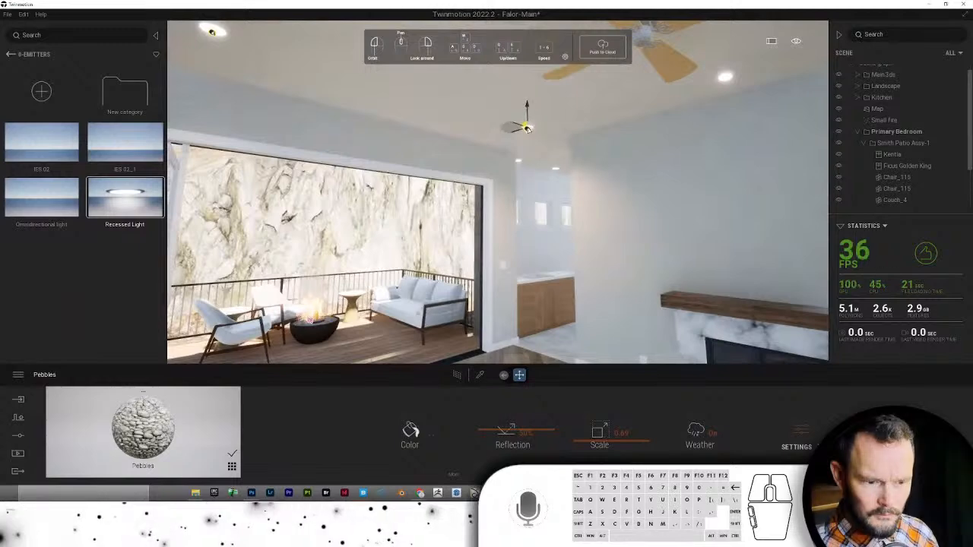
pyautogui.click(527, 133)
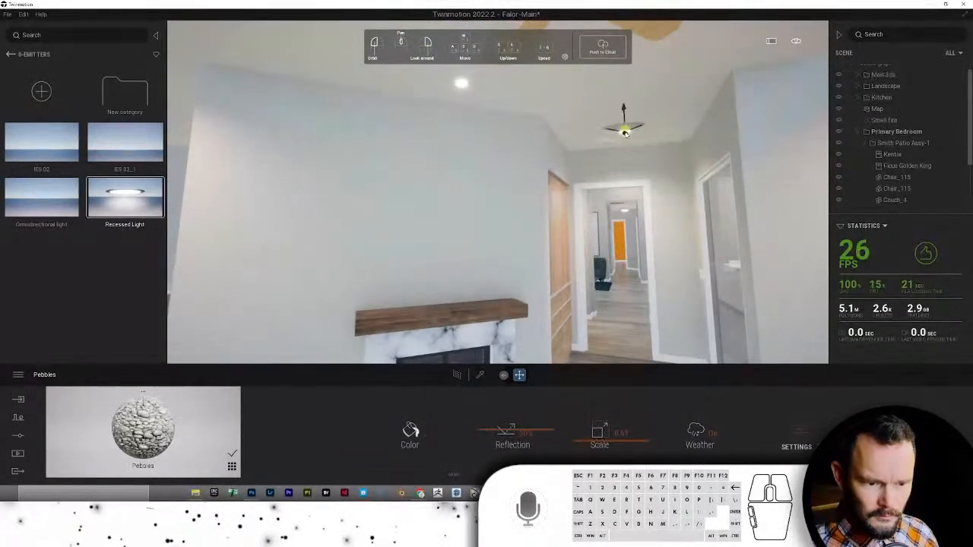
pyautogui.click(625, 134)
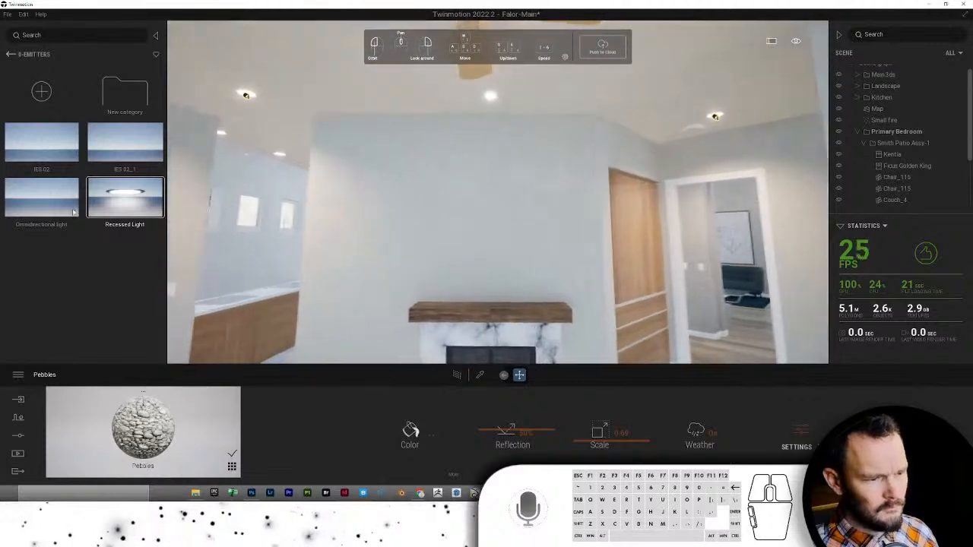
# - Place the IES 02_1 light above the fireplace wall
pyautogui.click(124, 142)
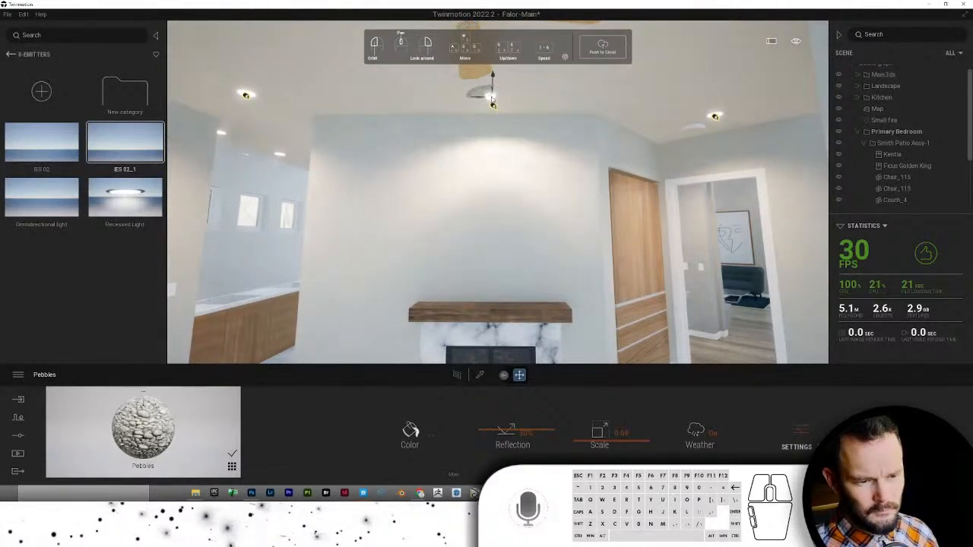
pyautogui.click(492, 100)
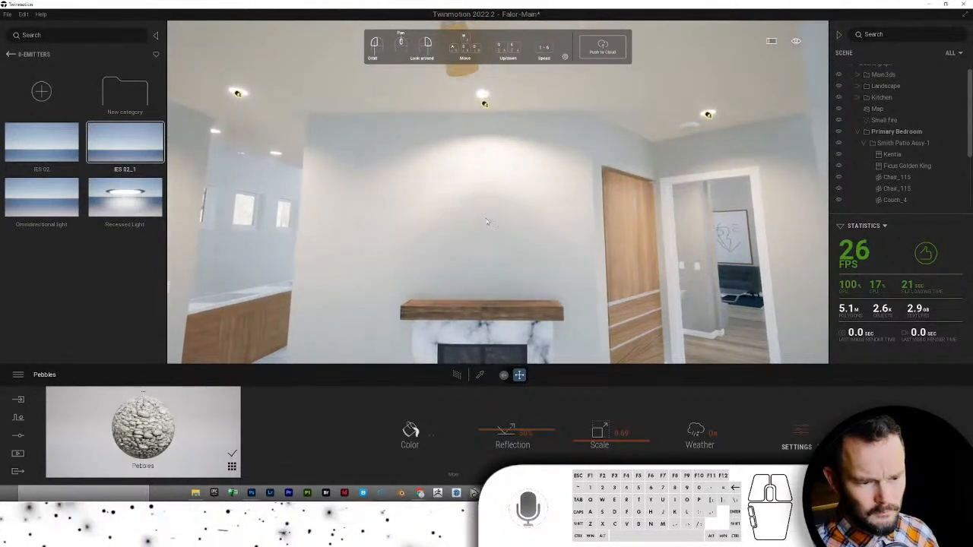
pyautogui.moveTo(489, 221); pyautogui.dragTo(642, 261, button='right')
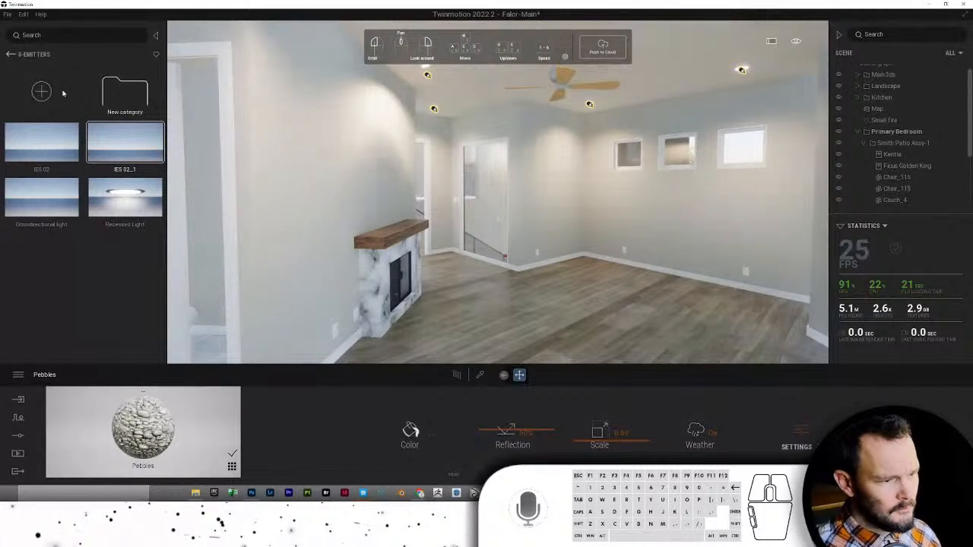
# - Open the Bedroom Assys folder in the room furniture library
pyautogui.click(8, 54)
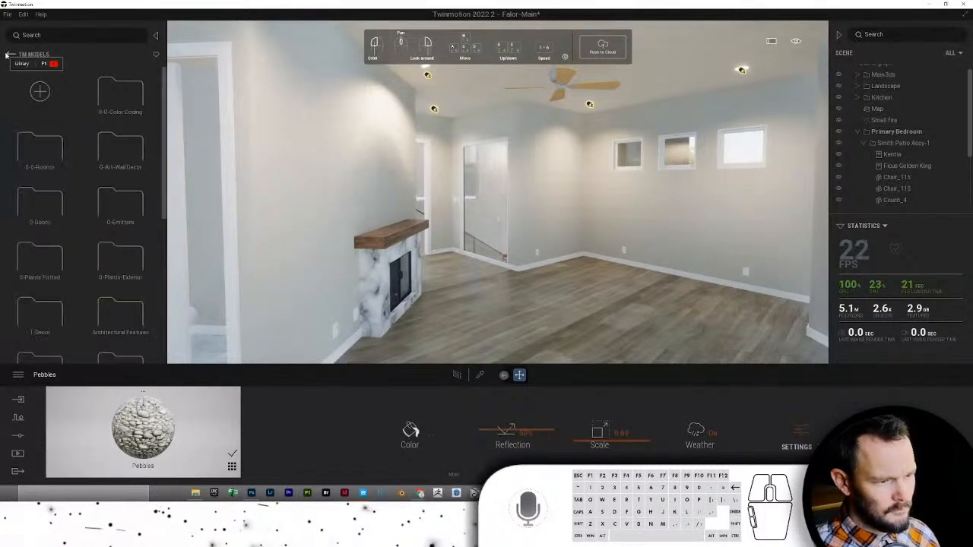
pyautogui.doubleClick(41, 145)
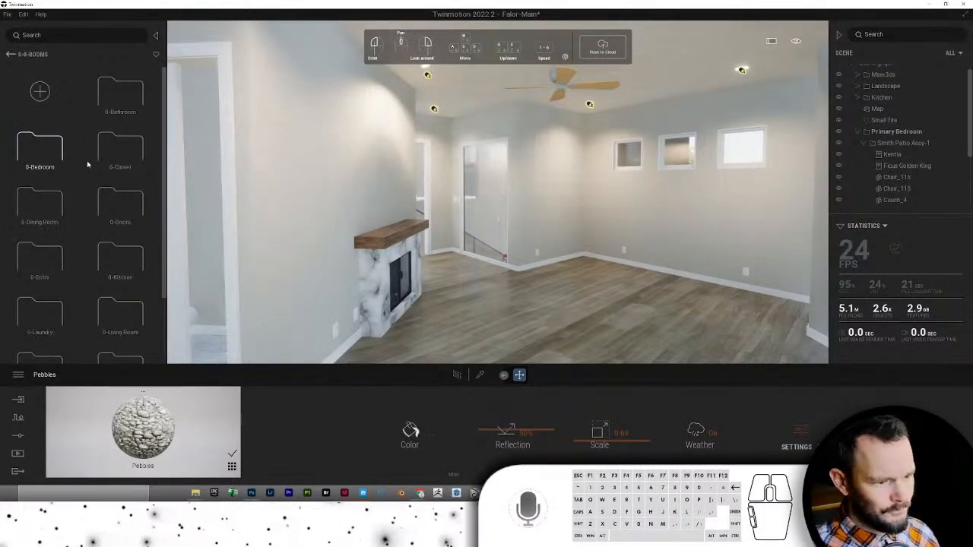
pyautogui.doubleClick(48, 148)
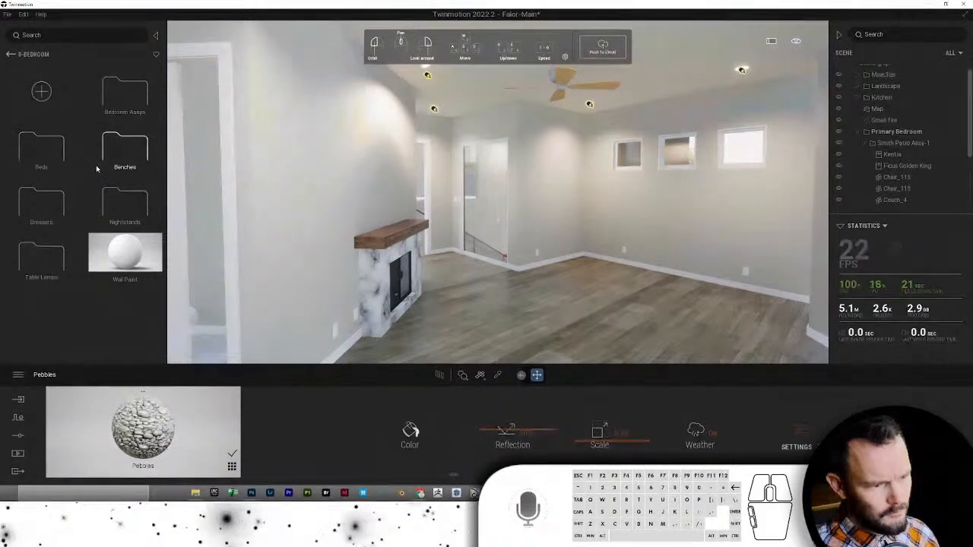
pyautogui.doubleClick(123, 95)
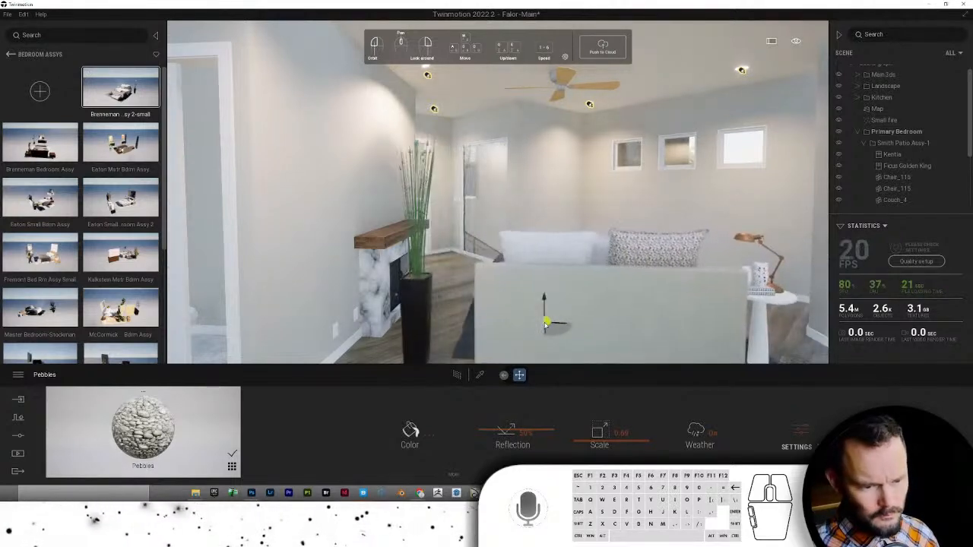
# - Place the Tokar Small Bed Assy on the bedroom floor
pyautogui.click(40, 141)
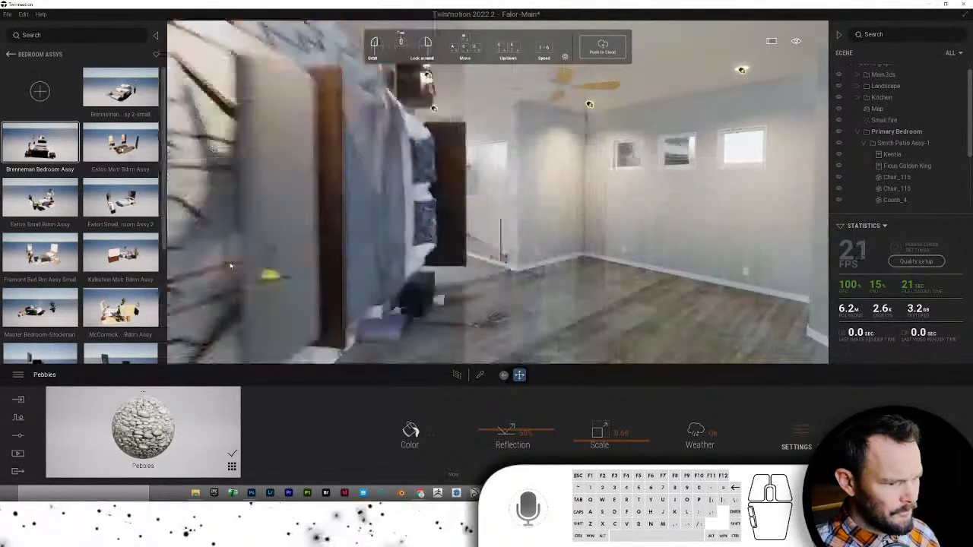
pyautogui.scroll(-1, 120, 228)
pyautogui.scroll(-5, 83, 213)
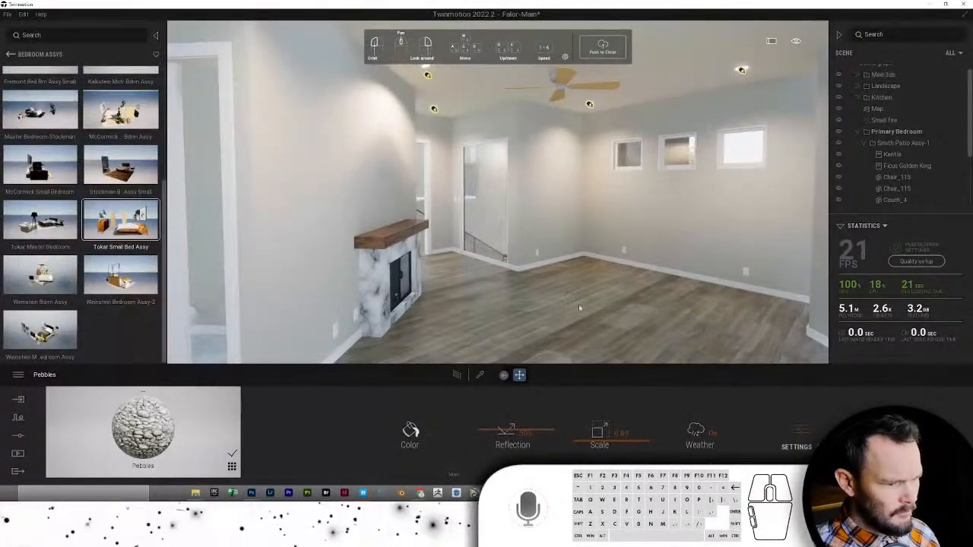
pyautogui.click(641, 322)
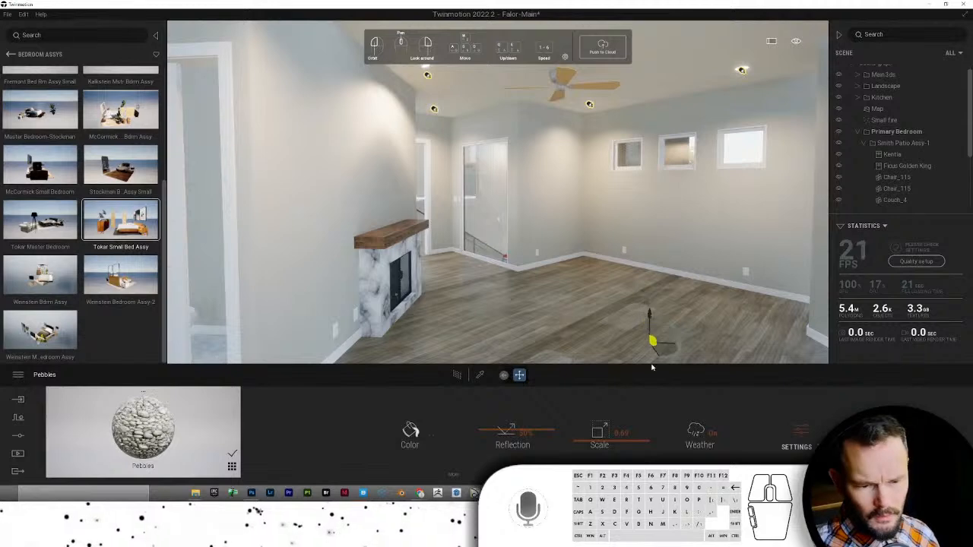
pyautogui.scroll(-2, 651, 319)
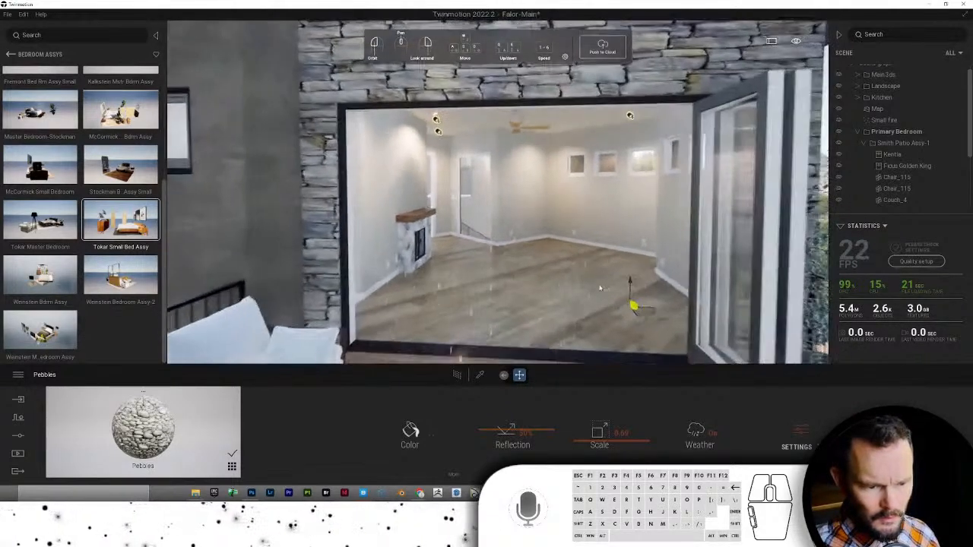
pyautogui.scroll(1, 596, 289)
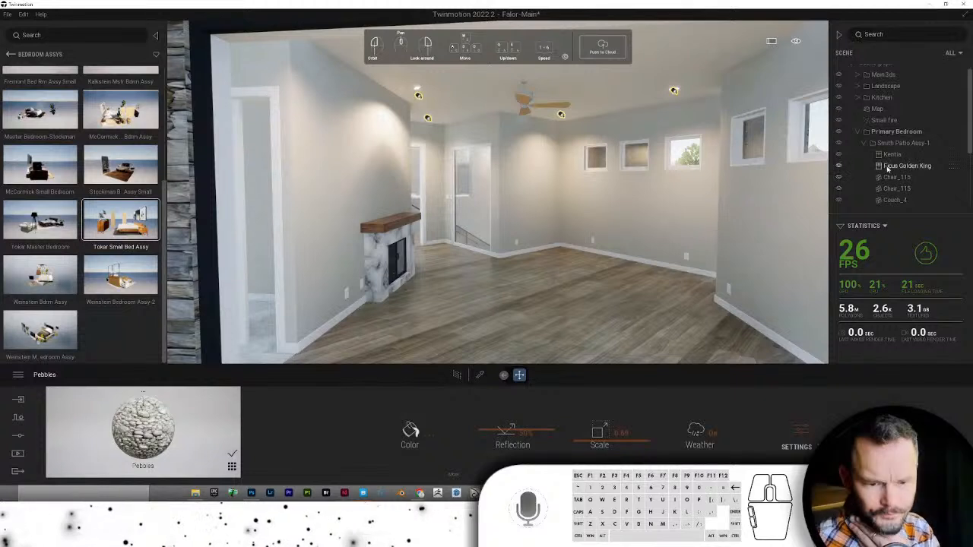
pyautogui.scroll(-3, 897, 169)
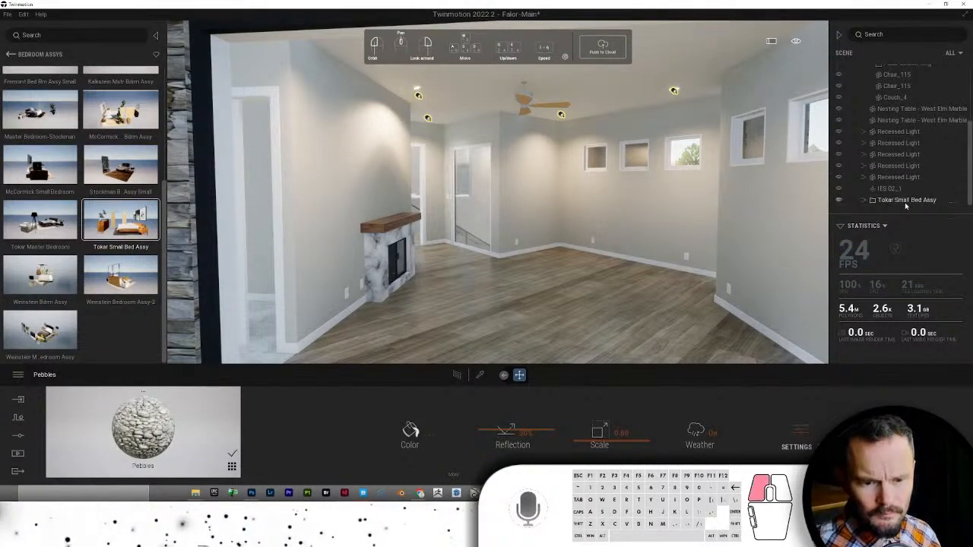
# - Move the Tokar bed set off the cliff slope onto level ground toward the house
pyautogui.click(905, 202)
pyautogui.rightClick(600, 285)
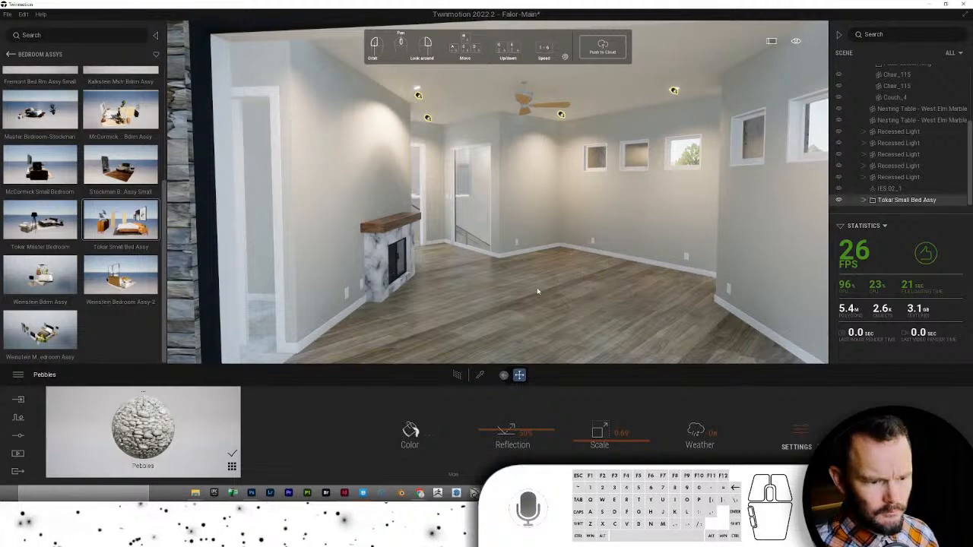
pyautogui.moveTo(539, 289); pyautogui.dragTo(547, 283, button='right')
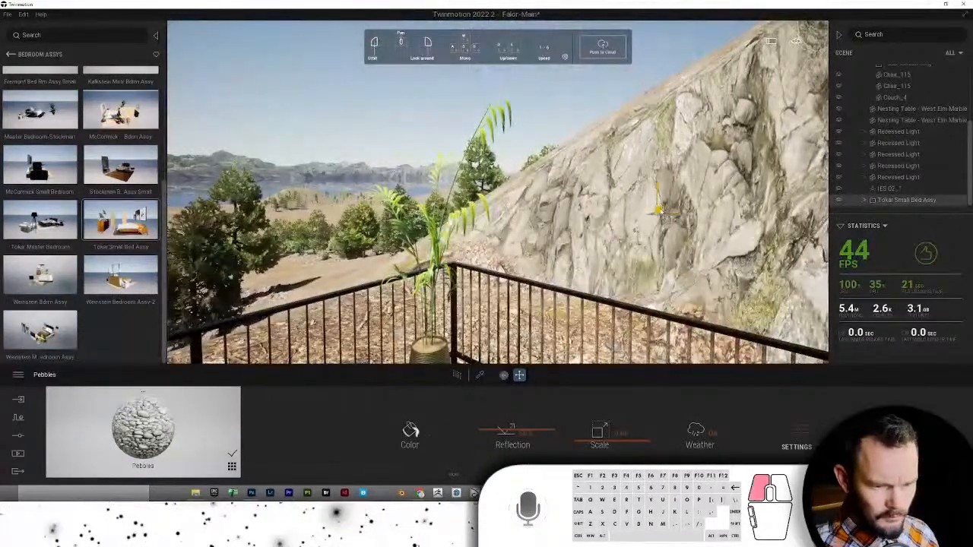
pyautogui.moveTo(660, 212); pyautogui.dragTo(397, 355)
pyautogui.moveTo(397, 355); pyautogui.dragTo(450, 354, button='right')
pyautogui.moveTo(608, 323); pyautogui.dragTo(256, 210)
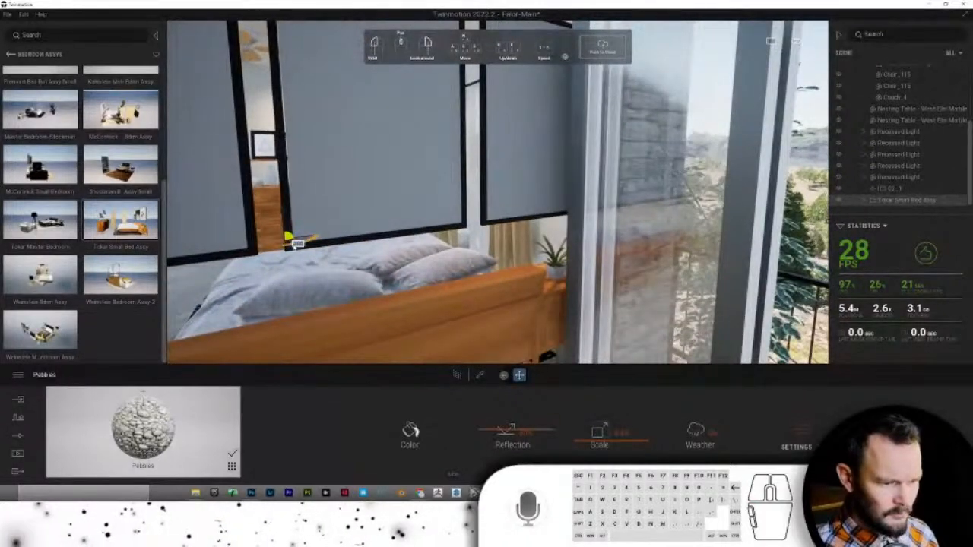
# - Orbit to a wide bedroom view showing the dresser, bed and fireplace
pyautogui.moveTo(302, 245); pyautogui.dragTo(342, 252)
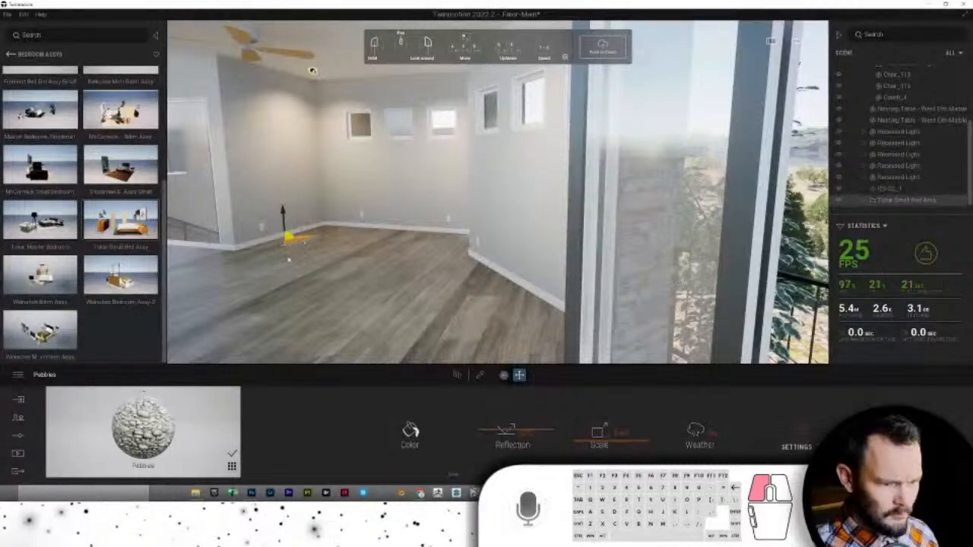
pyautogui.moveTo(289, 260); pyautogui.dragTo(246, 349)
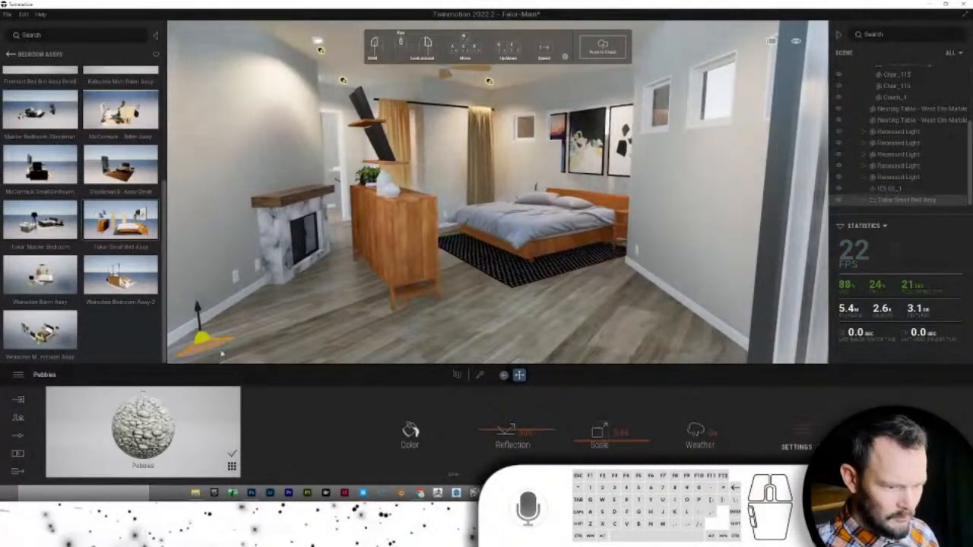
pyautogui.moveTo(226, 345); pyautogui.dragTo(235, 366)
pyautogui.scroll(-5, 325, 307)
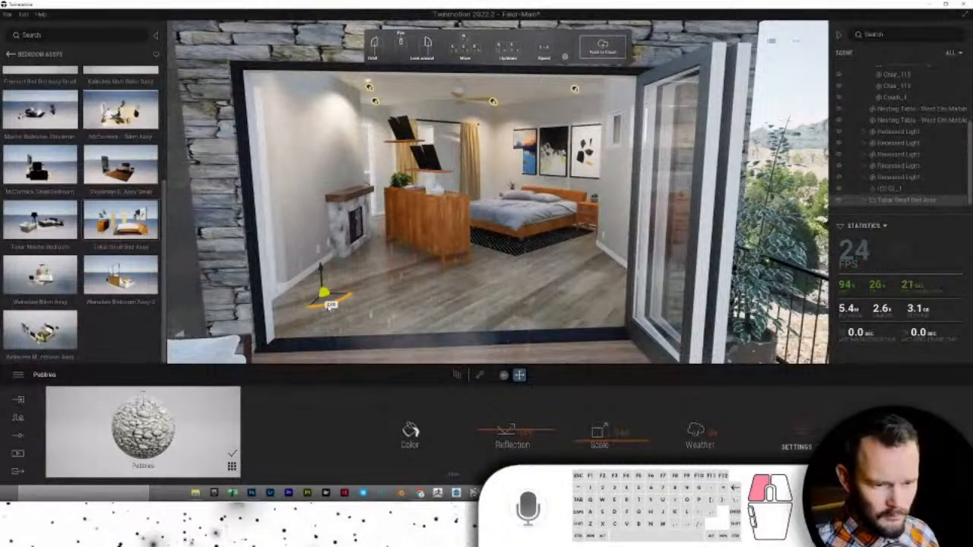
pyautogui.scroll(-1, 324, 307)
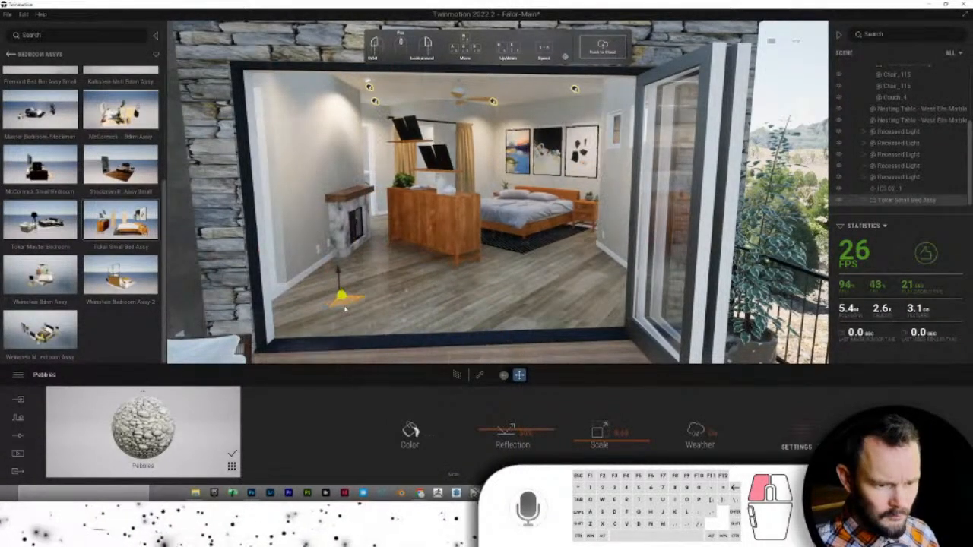
pyautogui.scroll(-5, 342, 309)
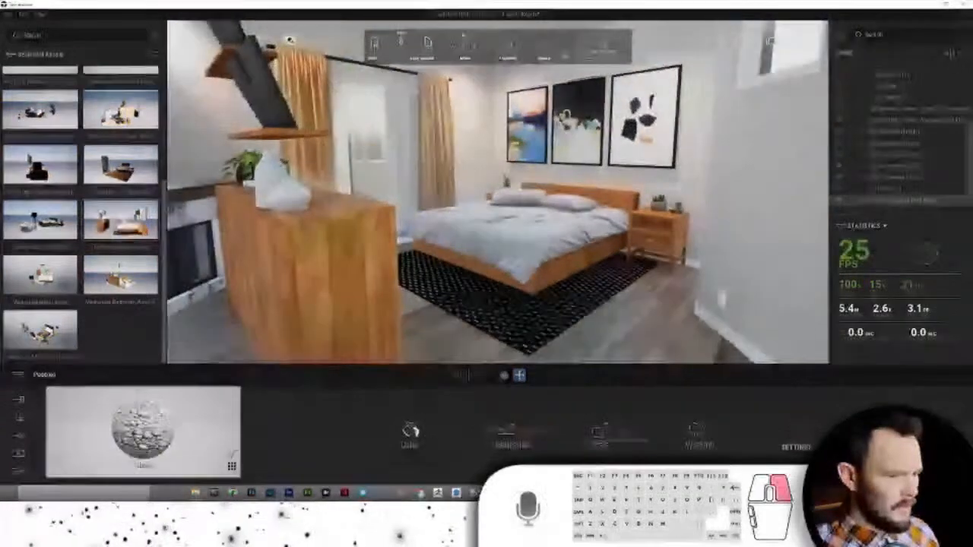
# - Delete the old Tokar library thumbnail and add the furnished bed set to the user library
pyautogui.rightClick(89, 219)
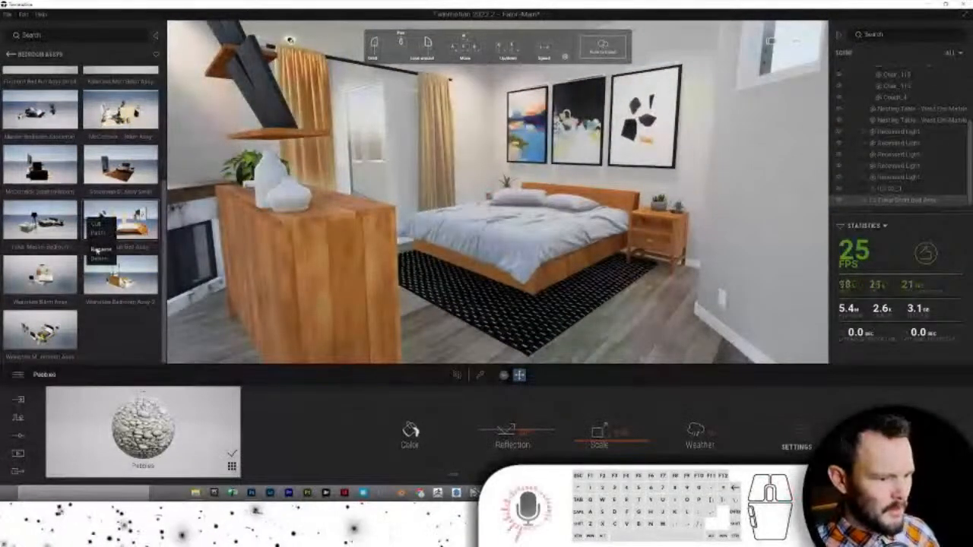
pyautogui.click(99, 259)
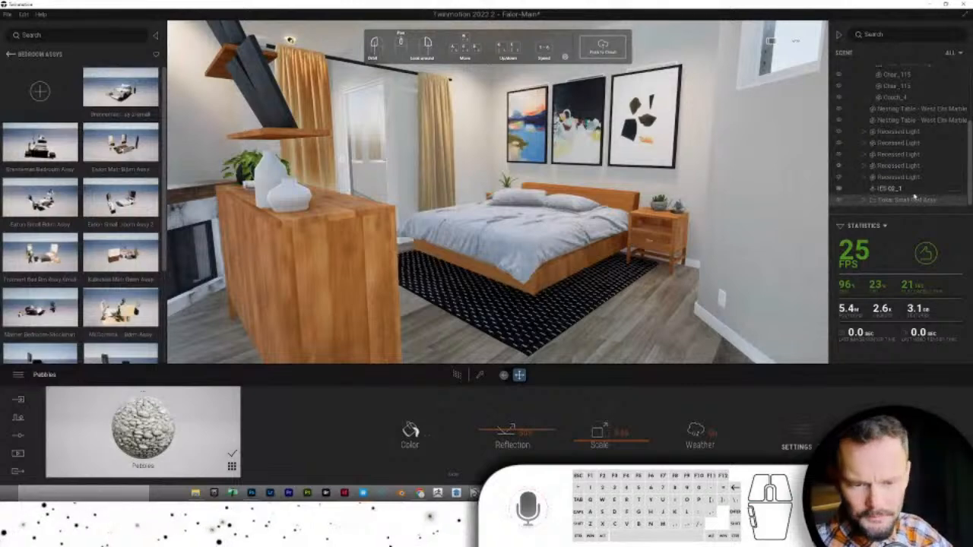
pyautogui.rightClick(922, 201)
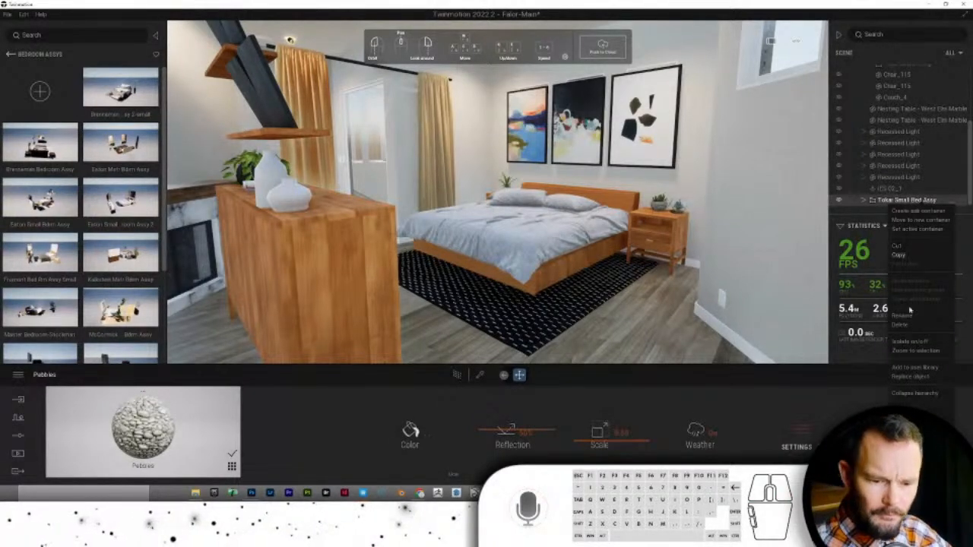
pyautogui.click(915, 368)
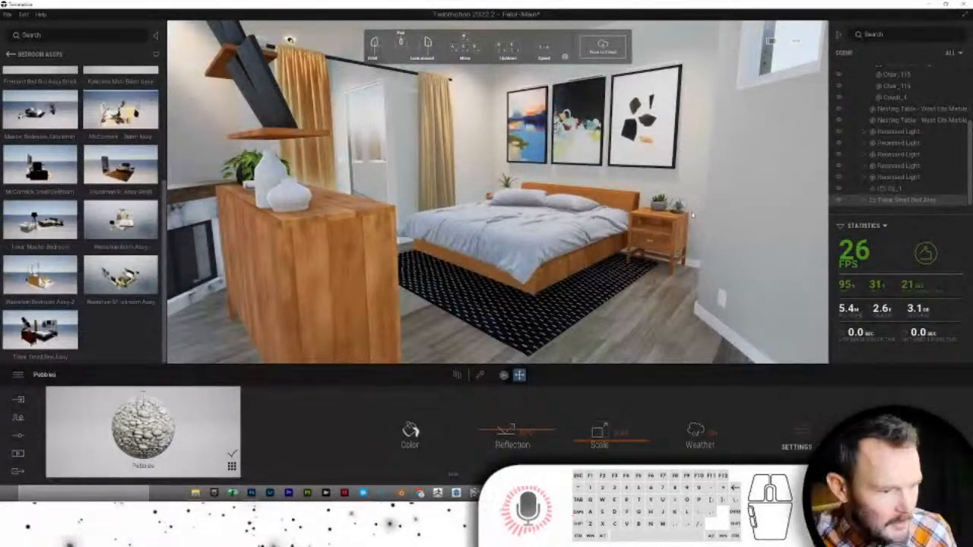
# - Delete the Tokar Small Bed Assy from the scene, leaving the fireplace visible
pyautogui.moveTo(692, 215); pyautogui.dragTo(666, 231, button='right')
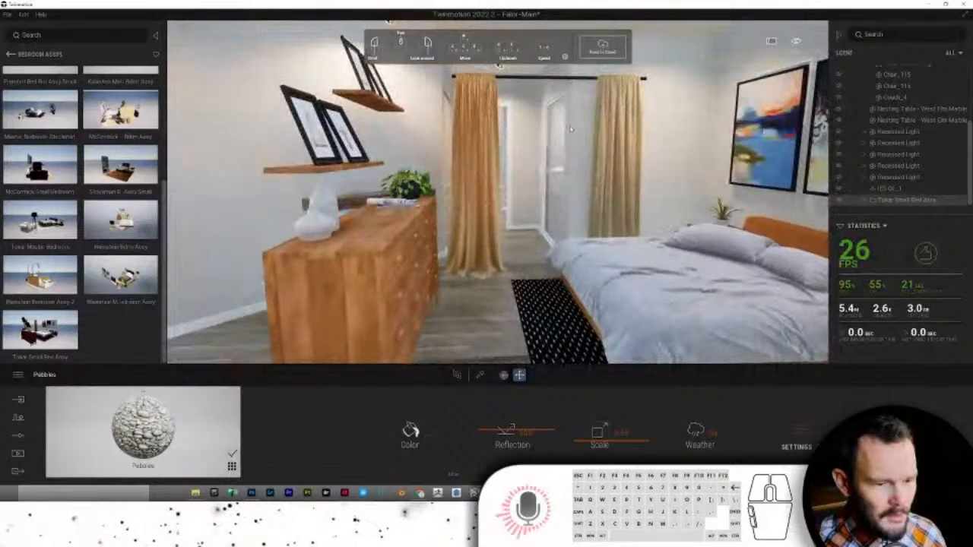
pyautogui.moveTo(425, 78); pyautogui.dragTo(678, 31, button='right')
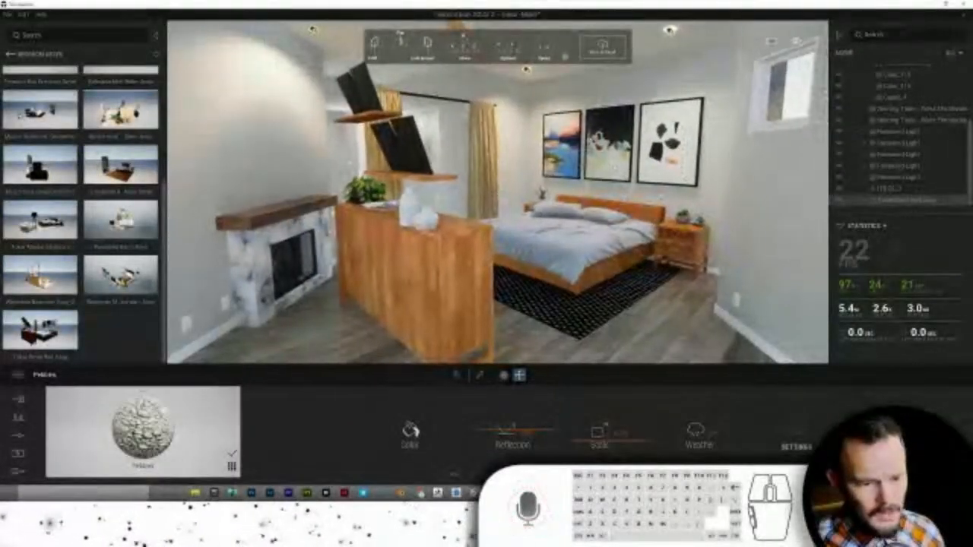
pyautogui.rightClick(903, 199)
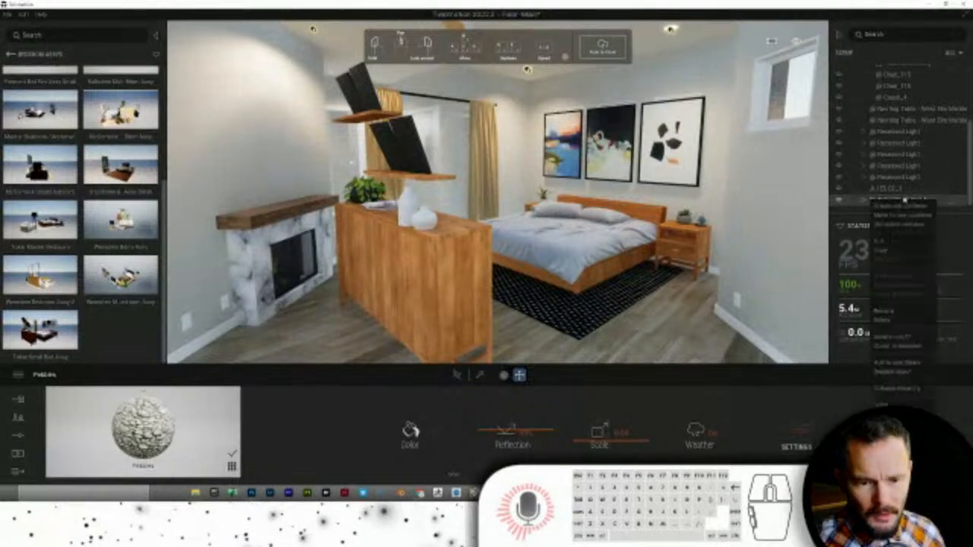
pyautogui.click(895, 321)
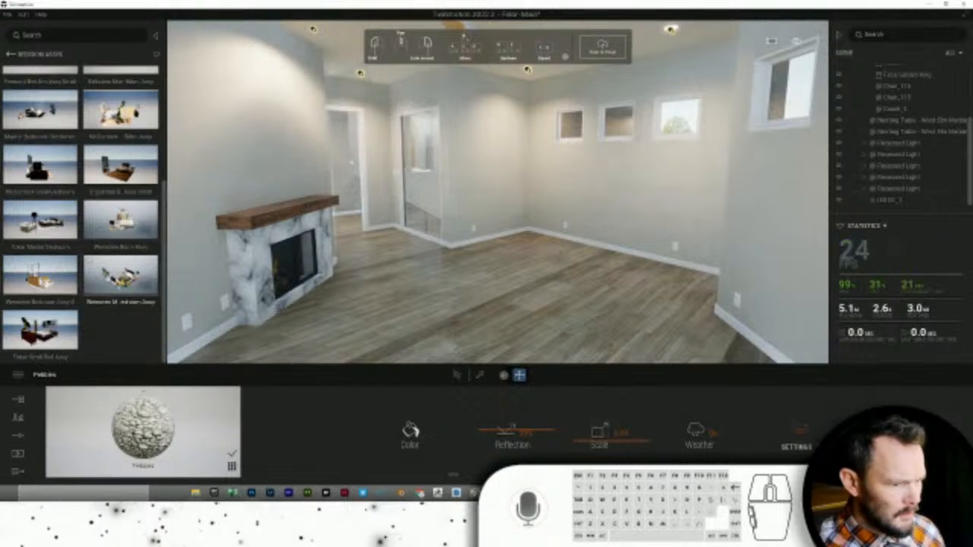
pyautogui.scroll(3, 91, 228)
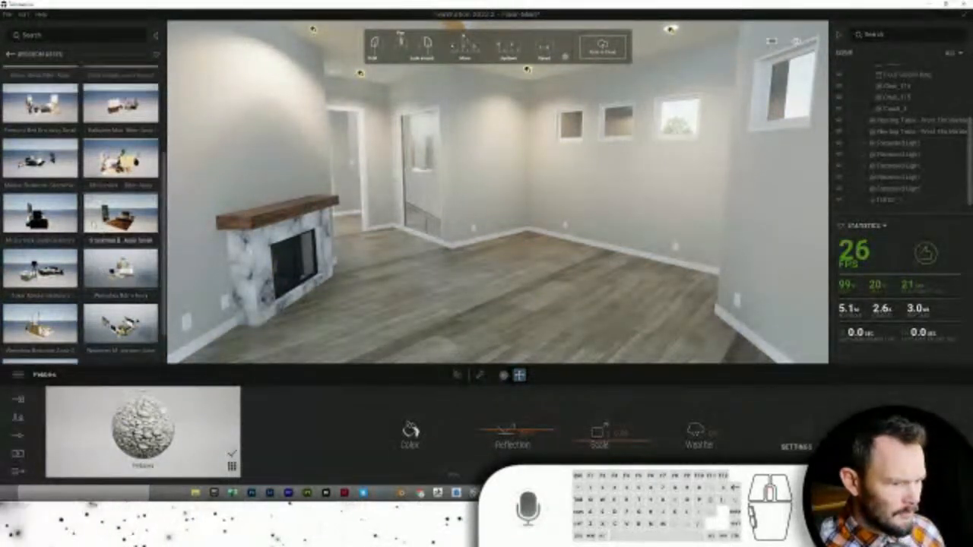
# - Place the Tokar Master Bedroom set on the bedroom floor
pyautogui.scroll(-2, 91, 219)
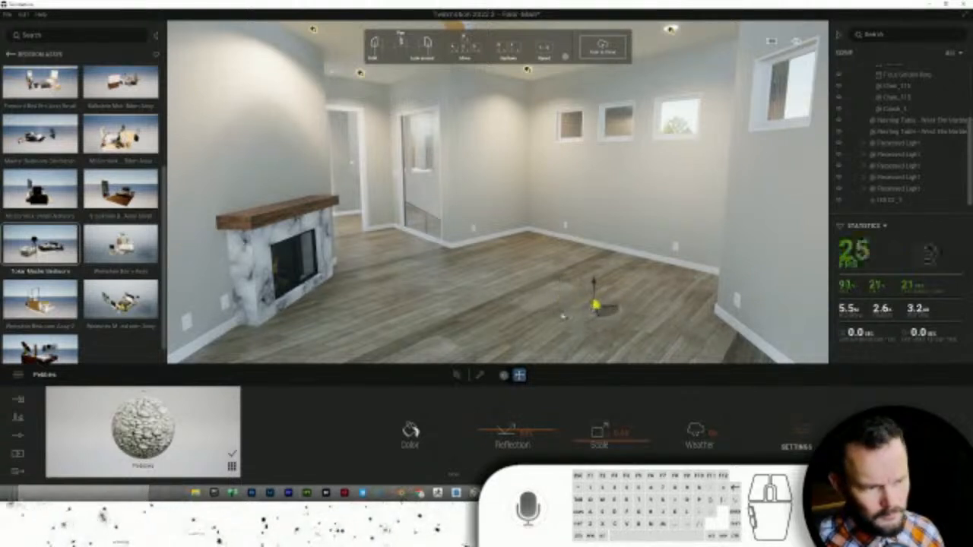
pyautogui.click(532, 308)
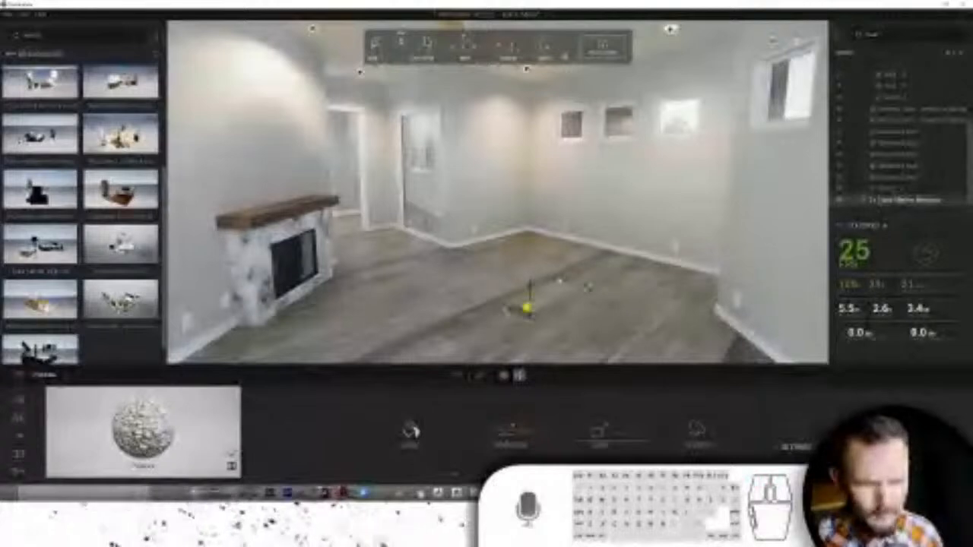
pyautogui.moveTo(543, 292); pyautogui.dragTo(575, 291, button='right')
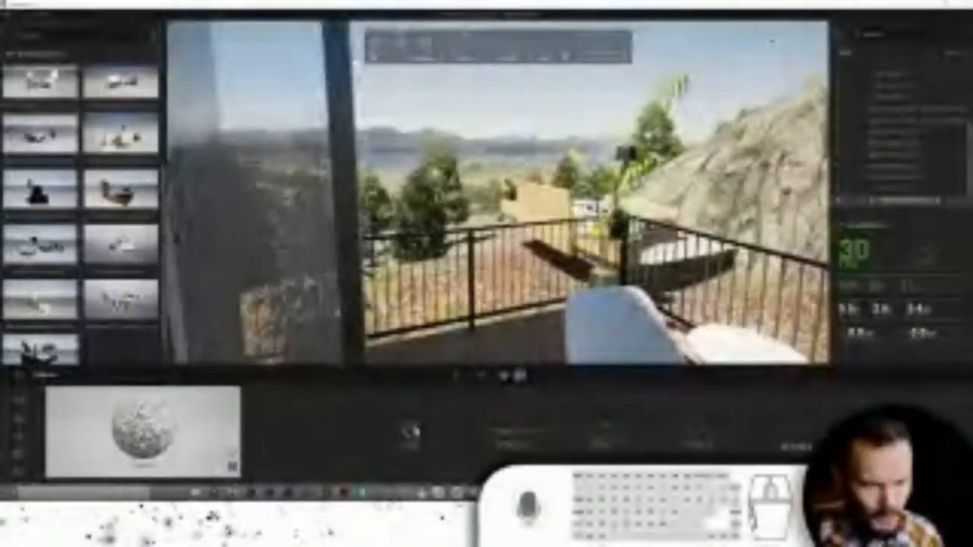
pyautogui.moveTo(613, 237)
pyautogui.mouseDown()
pyautogui.moveTo(385, 247)
pyautogui.moveTo(430, 273)
pyautogui.moveTo(518, 272)
pyautogui.moveTo(447, 262)
pyautogui.moveTo(460, 266)
pyautogui.mouseUp()
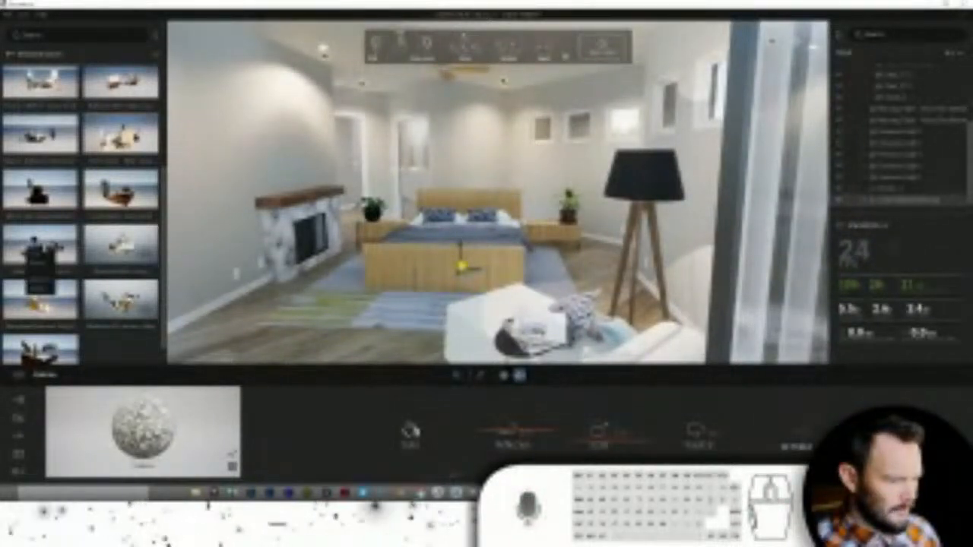
# - Remove an old library entry and rotate the bedroom set to face the fireplace
pyautogui.click(38, 290)
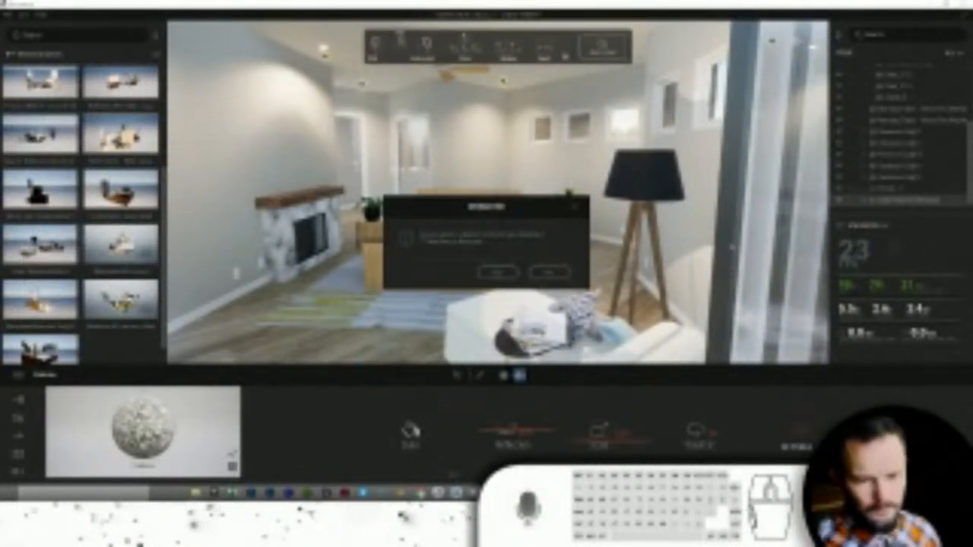
pyautogui.click(508, 273)
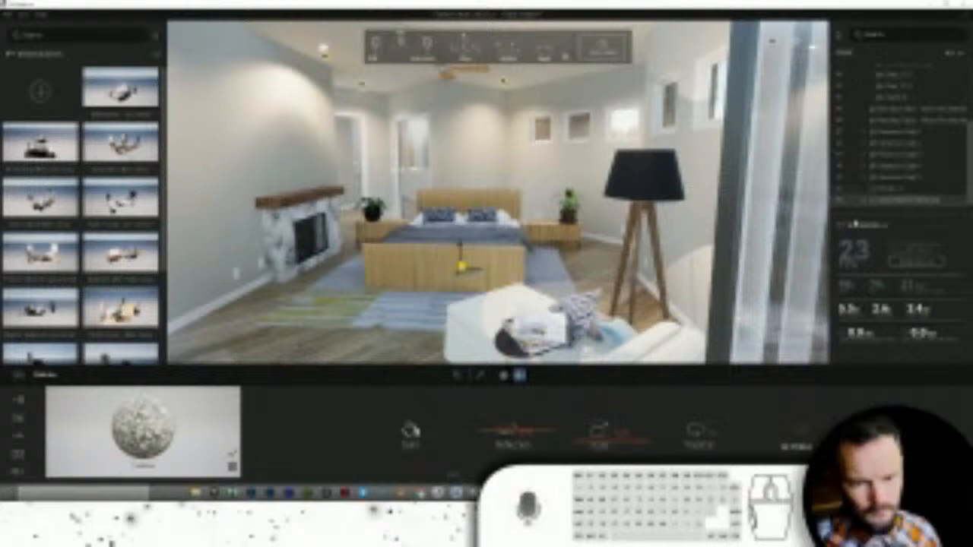
pyautogui.rightClick(916, 207)
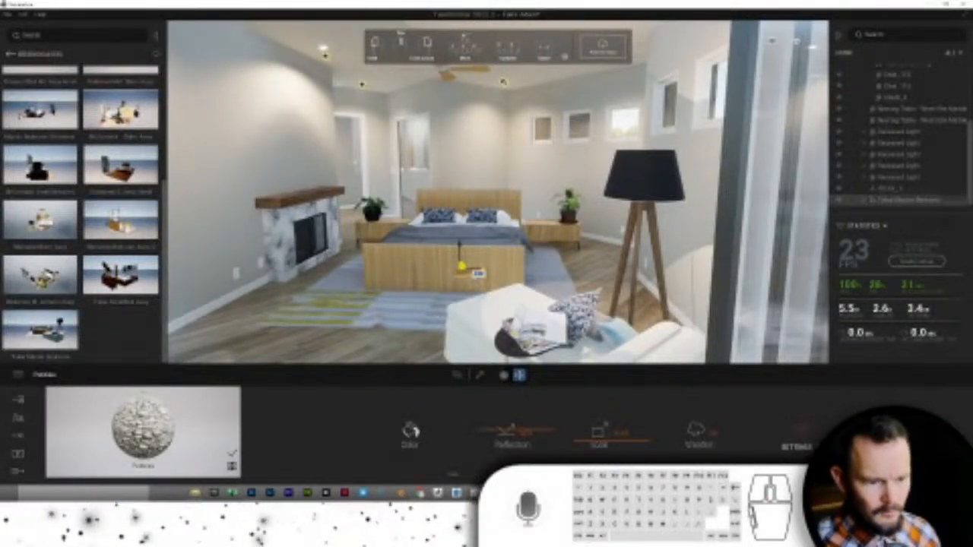
pyautogui.moveTo(473, 273); pyautogui.dragTo(519, 247)
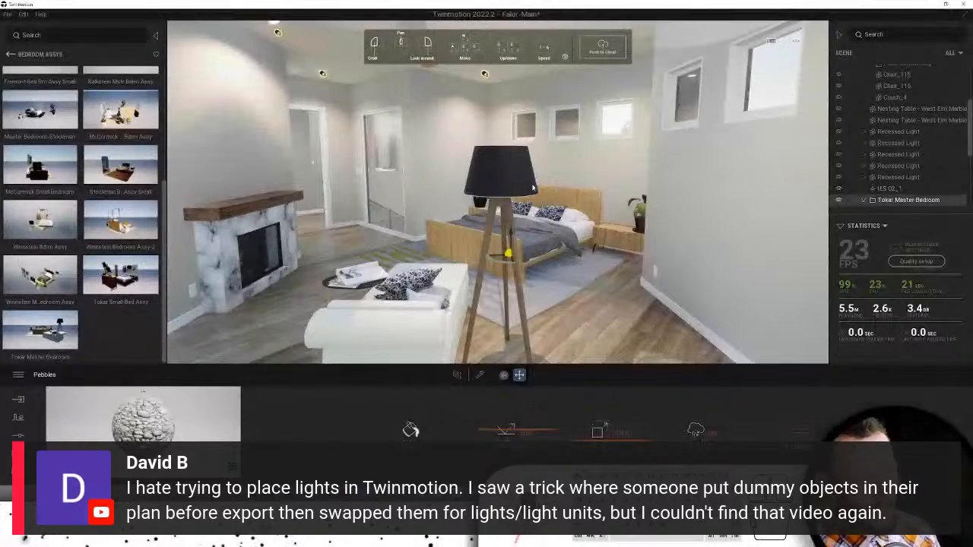
# - Fly through the house to the laundry room and select its ceiling pendant light
pyautogui.scroll(2, 539, 197)
pyautogui.moveTo(539, 198); pyautogui.dragTo(533, 189, button='middle')
pyautogui.scroll(8, 534, 190)
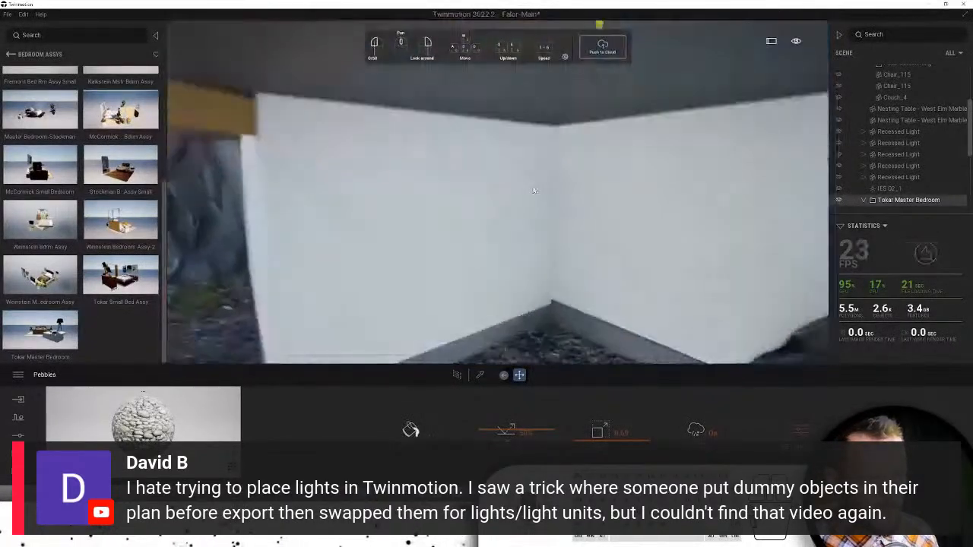
pyautogui.press('w')
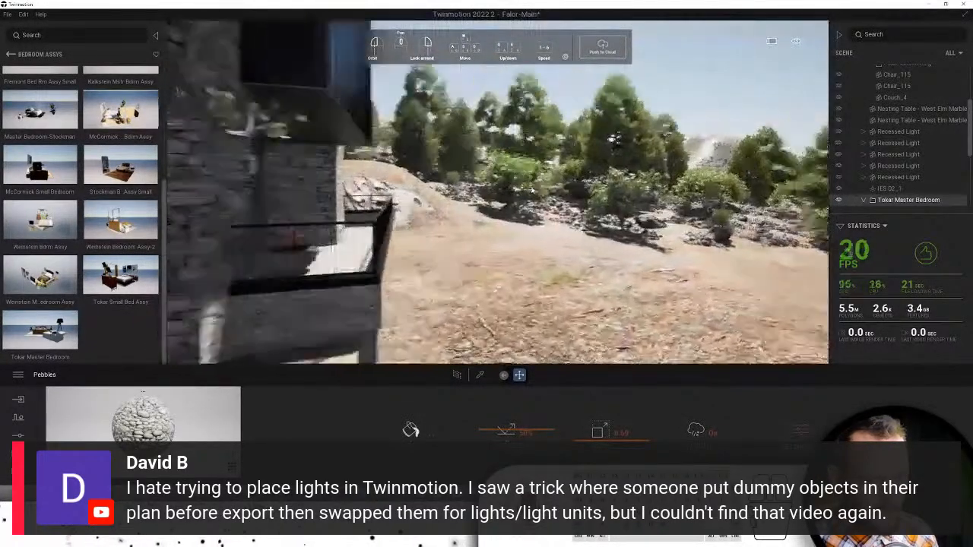
pyautogui.moveTo(532, 191); pyautogui.dragTo(434, 155, button='right')
pyautogui.press('w')
pyautogui.press('w')
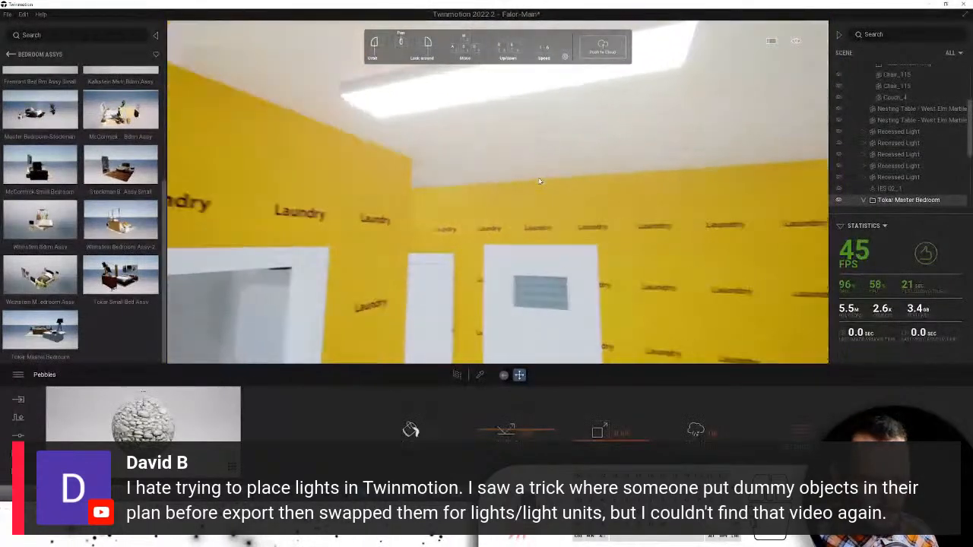
pyautogui.press('e')
pyautogui.press('s')
pyautogui.press('w')
pyautogui.press('w')
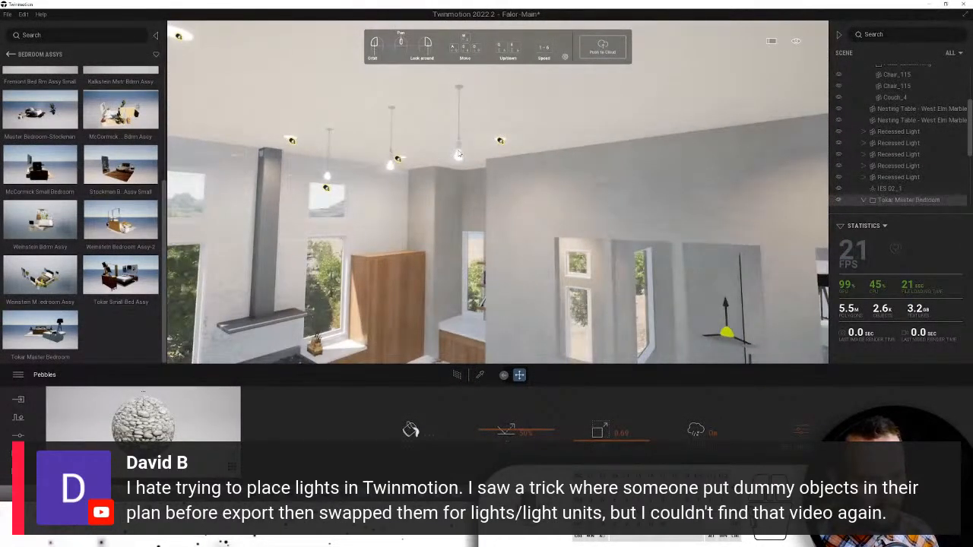
pyautogui.click(459, 154)
pyautogui.rightClick(916, 142)
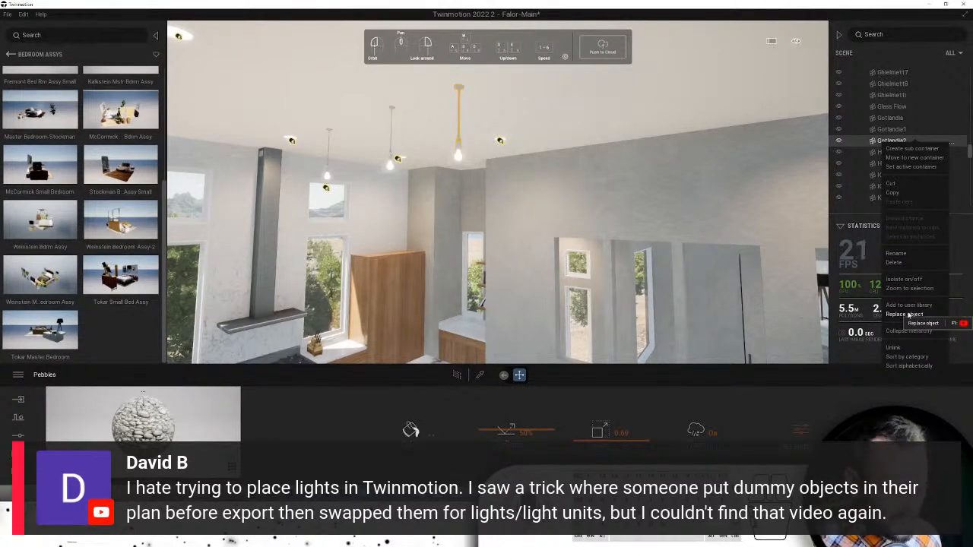
# - Fly back through the glass doorway and look up at the recessed ceiling lights
pyautogui.moveTo(471, 150); pyautogui.dragTo(612, 221, button='right')
pyautogui.scroll(5, 613, 221)
pyautogui.press('w')
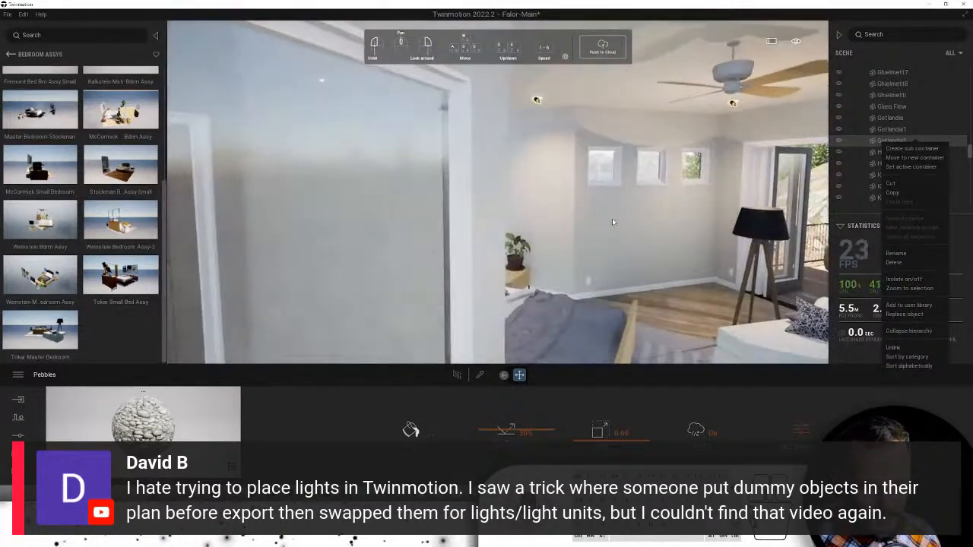
pyautogui.press('d')
pyautogui.press('s')
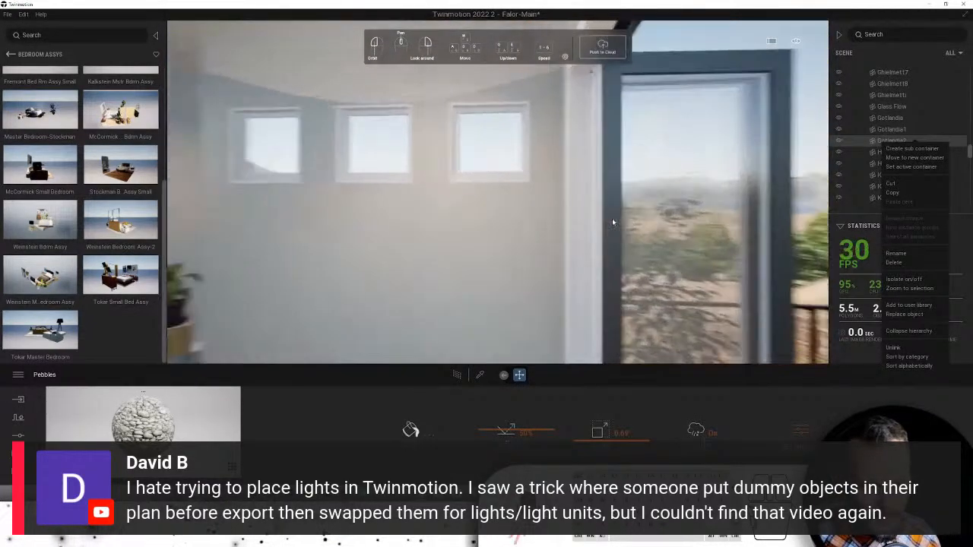
pyautogui.press('s')
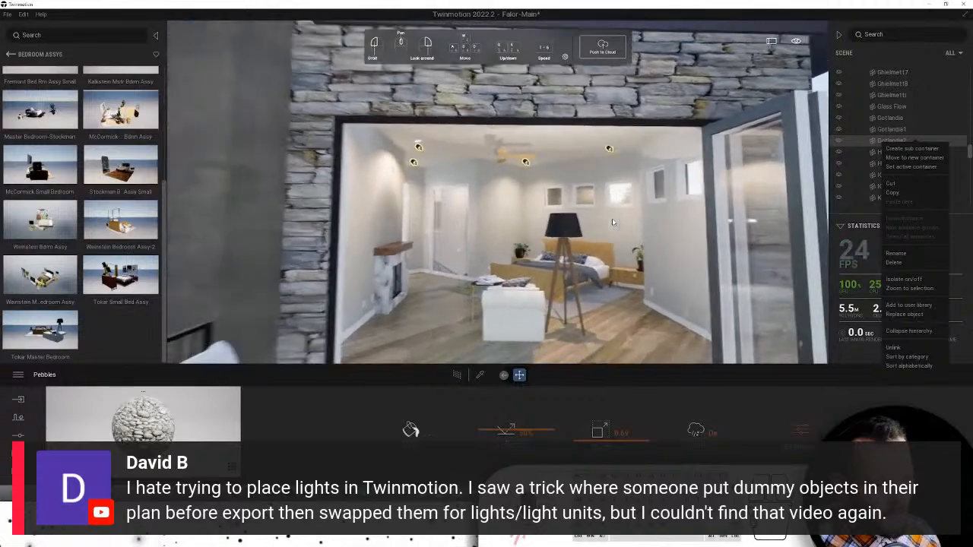
pyautogui.press('w')
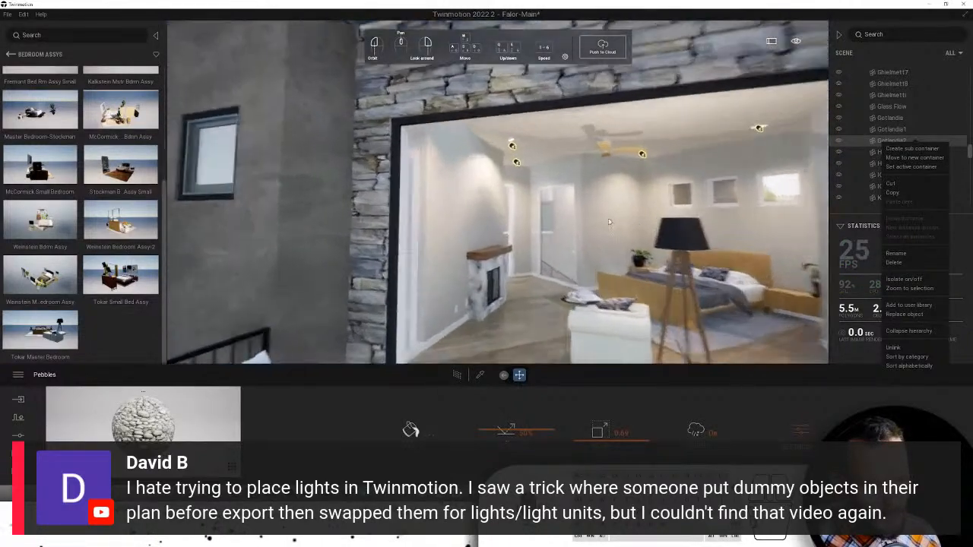
pyautogui.press('w')
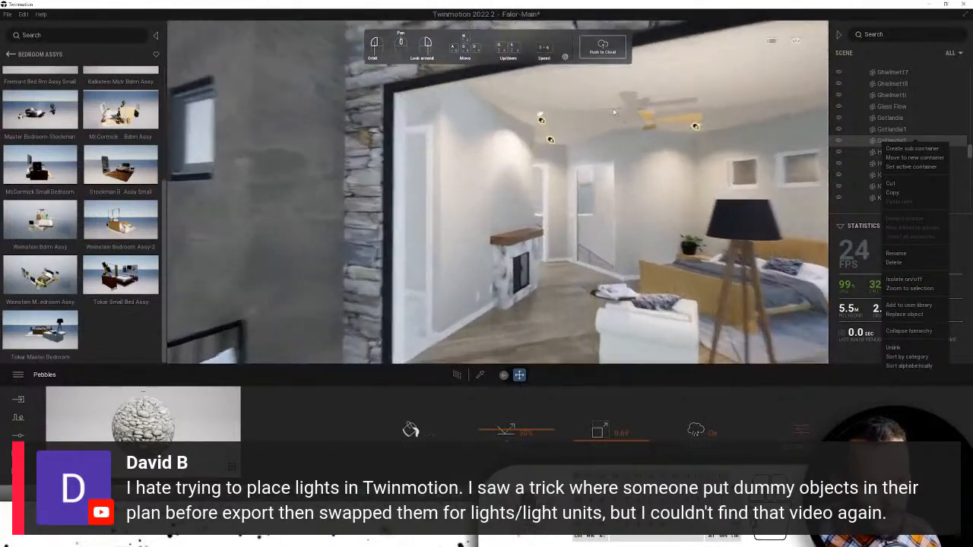
pyautogui.press('w')
pyautogui.moveTo(433, 142); pyautogui.dragTo(414, 96, button='right')
# - Select the recessed ceiling lights through Recessed26 in the Scene list and show their actions
pyautogui.click(415, 100)
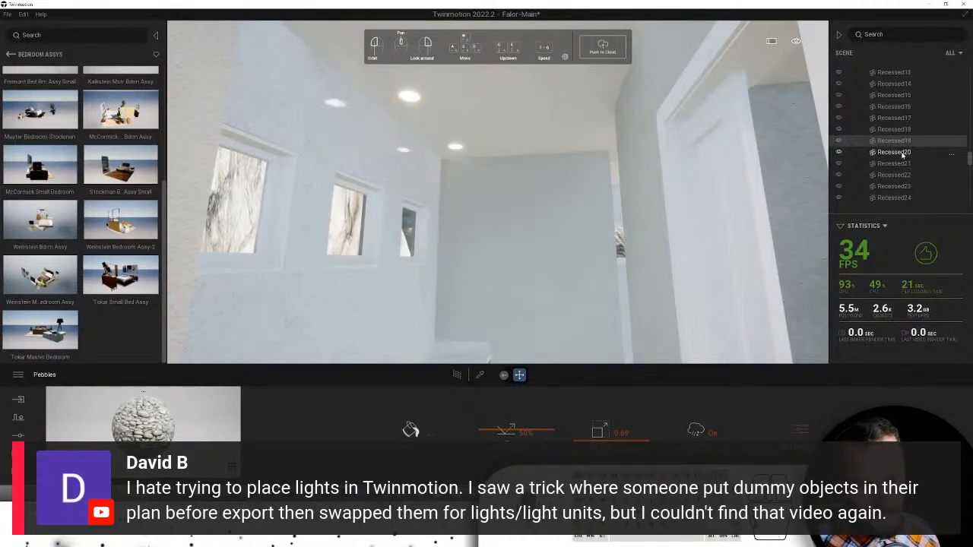
pyautogui.scroll(5, 904, 155)
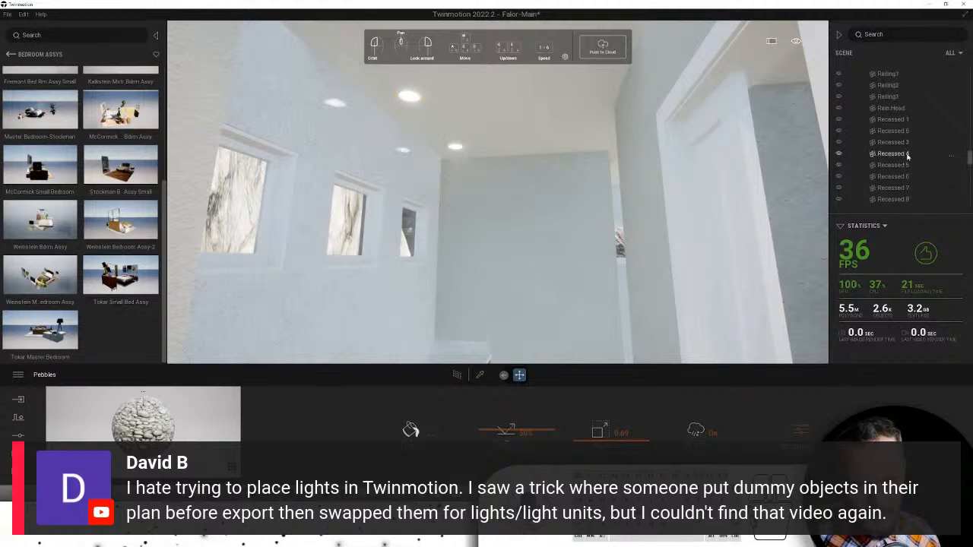
pyautogui.scroll(-6, 903, 174)
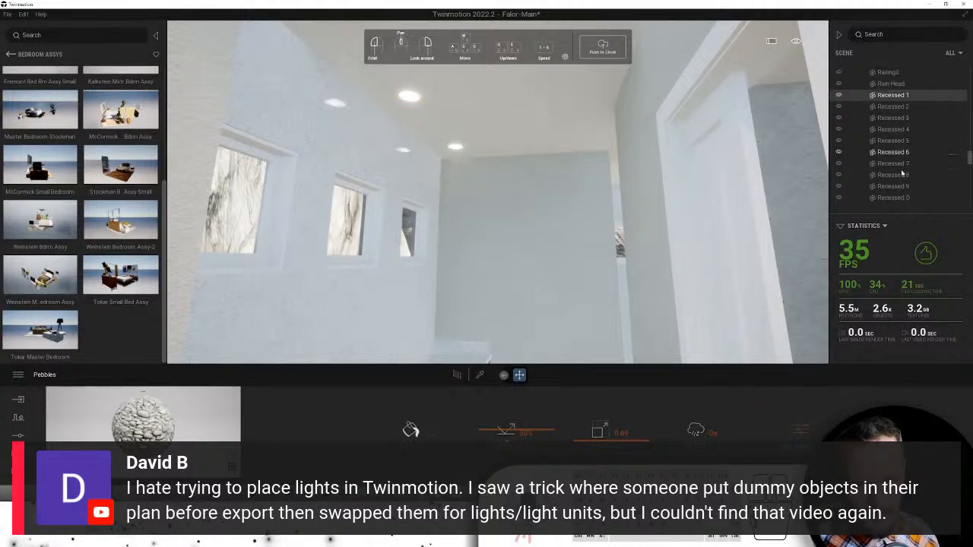
pyautogui.scroll(-4, 903, 172)
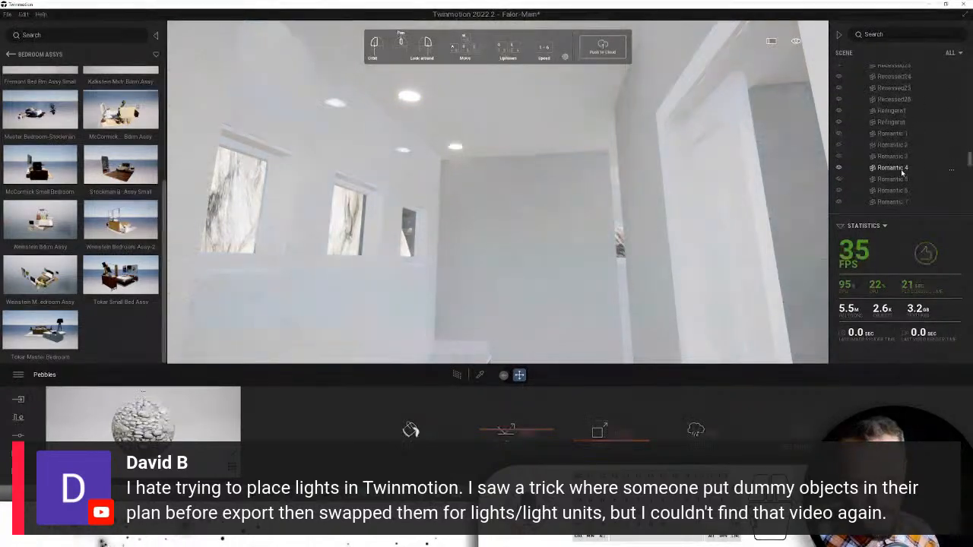
pyautogui.keyDown('shift'); pyautogui.click(891, 112); pyautogui.keyUp('shift')
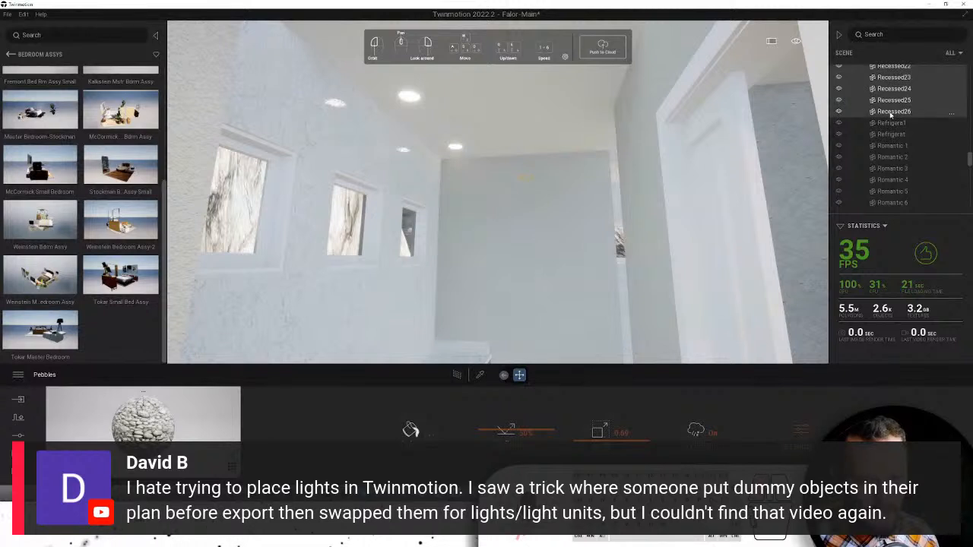
pyautogui.rightClick(902, 115)
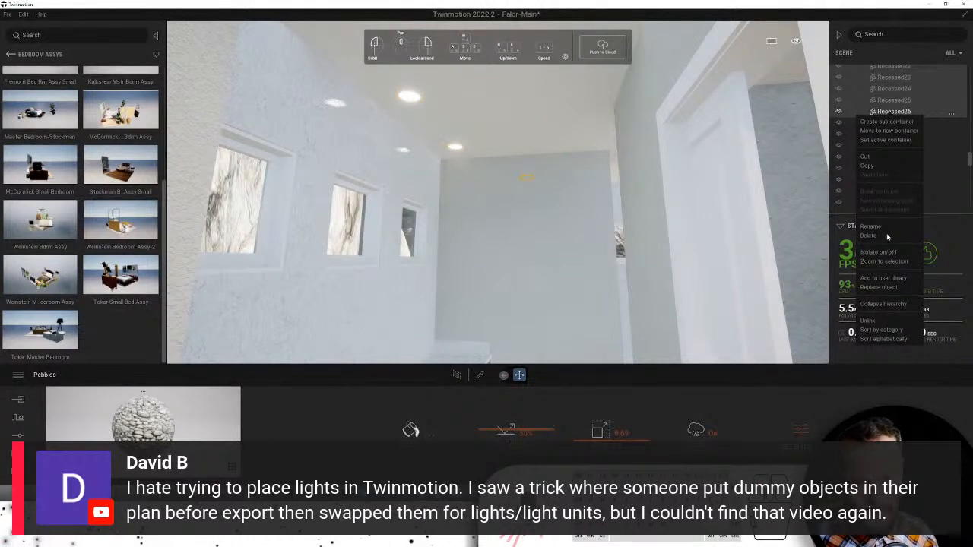
# - Replace the selected fixtures with the Recessed Light from the 0-Emitters library
pyautogui.click(876, 289)
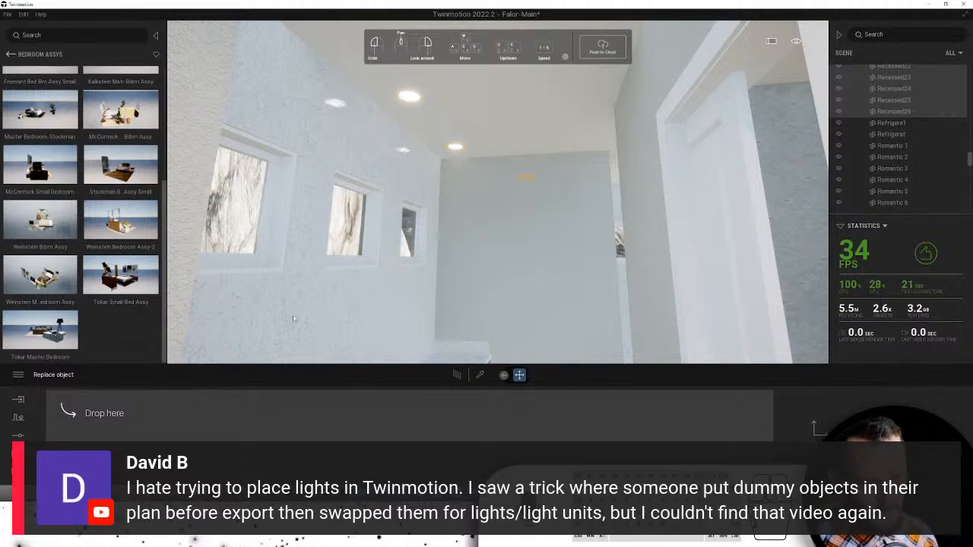
pyautogui.click(9, 56)
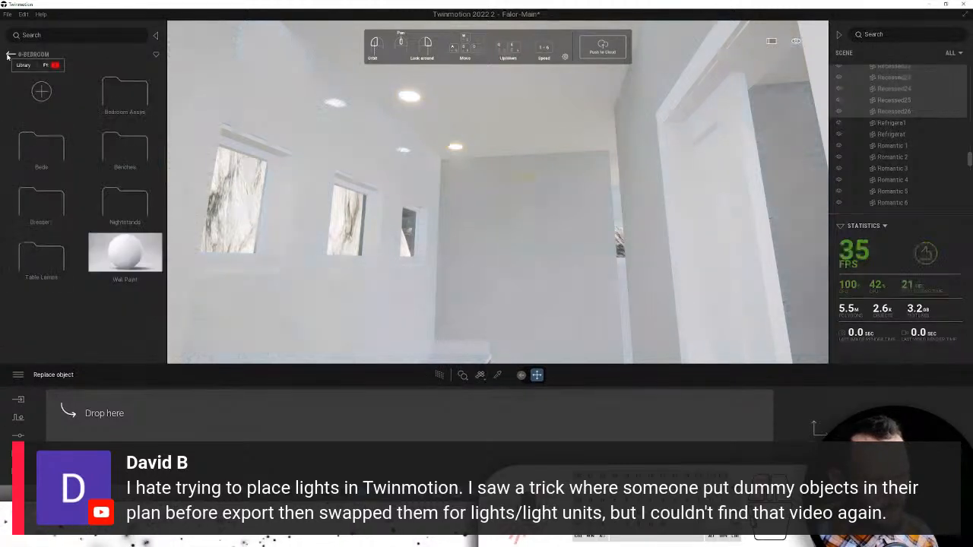
pyautogui.click(9, 56)
pyautogui.click(9, 56)
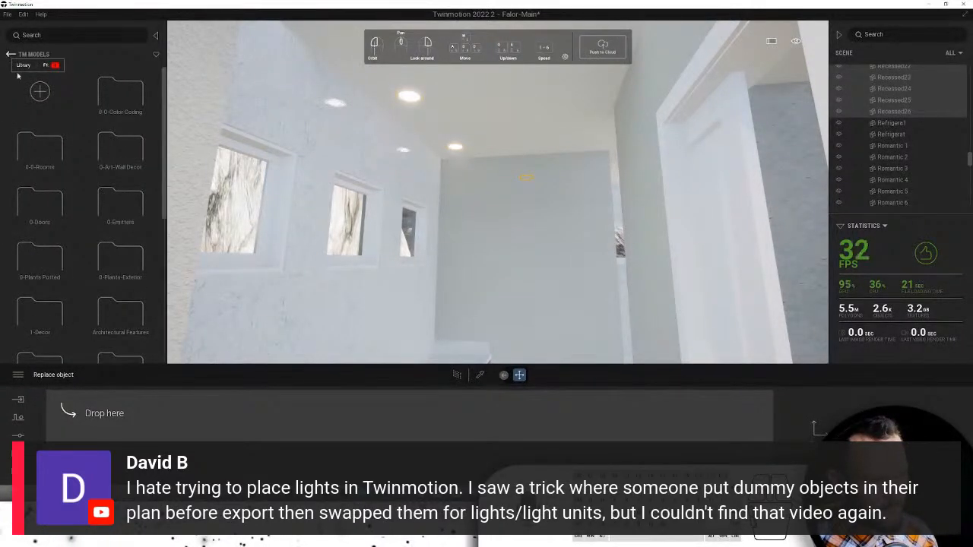
pyautogui.click(108, 198)
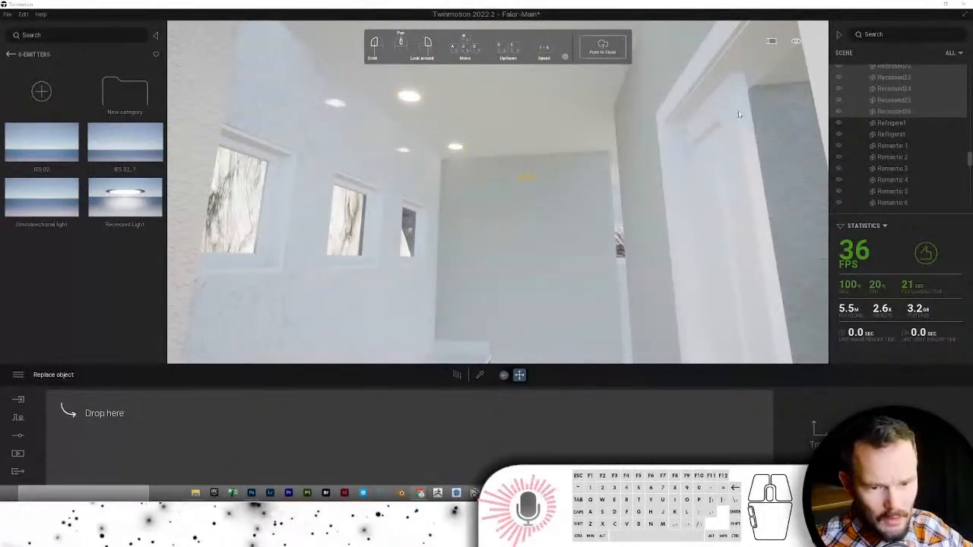
pyautogui.moveTo(126, 200); pyautogui.dragTo(114, 435)
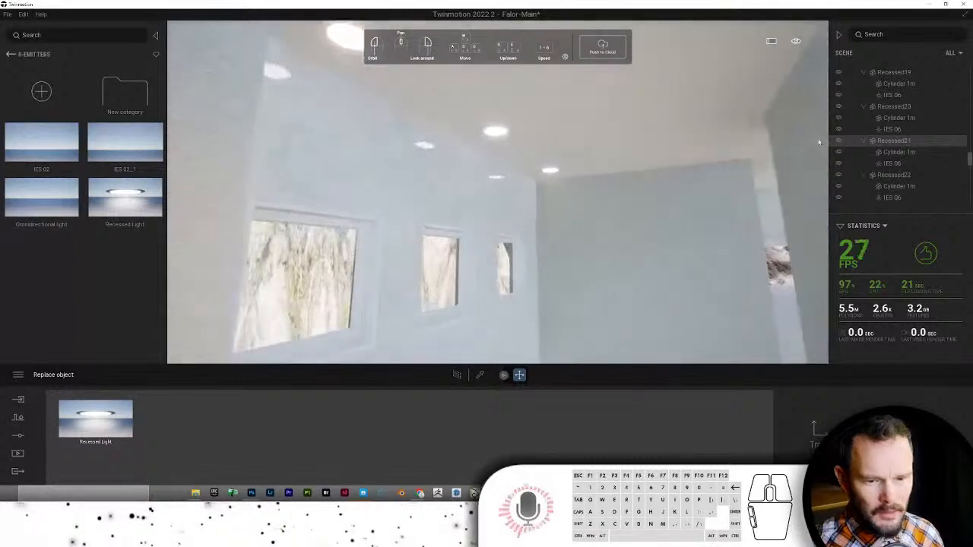
# - Inspect the IES 06 light and cylinder parts inside Recessed21
pyautogui.click(893, 163)
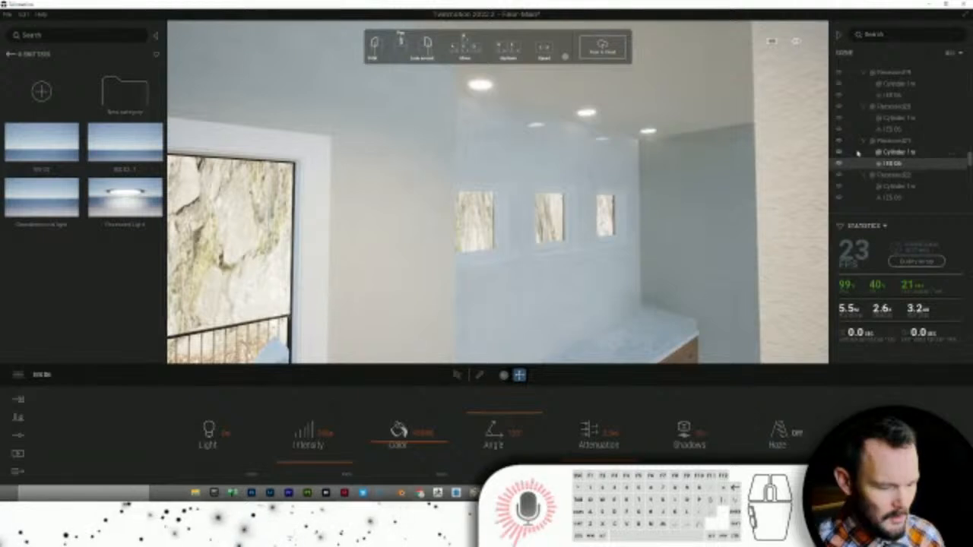
pyautogui.click(857, 153)
pyautogui.hotkey('ctrl', 'z')
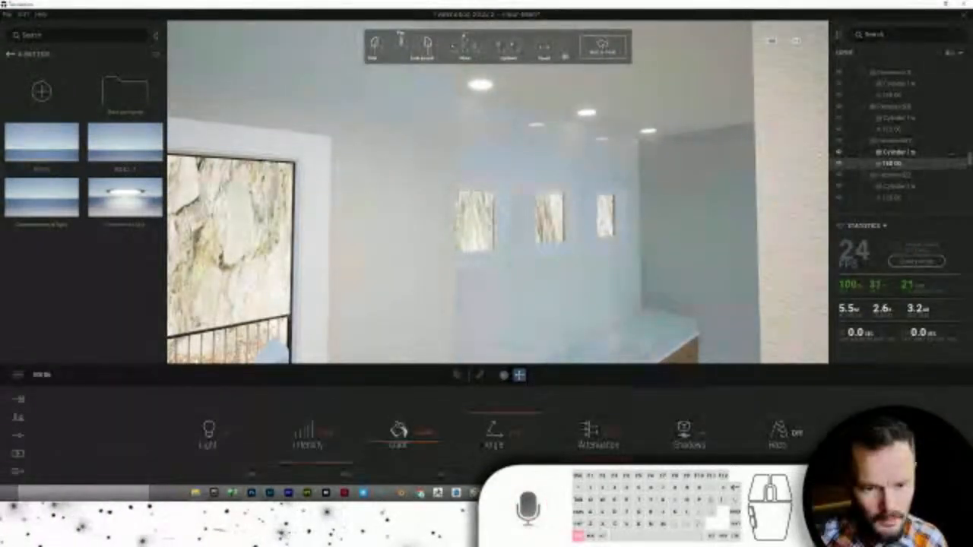
pyautogui.hotkey('ctrl', 'y')
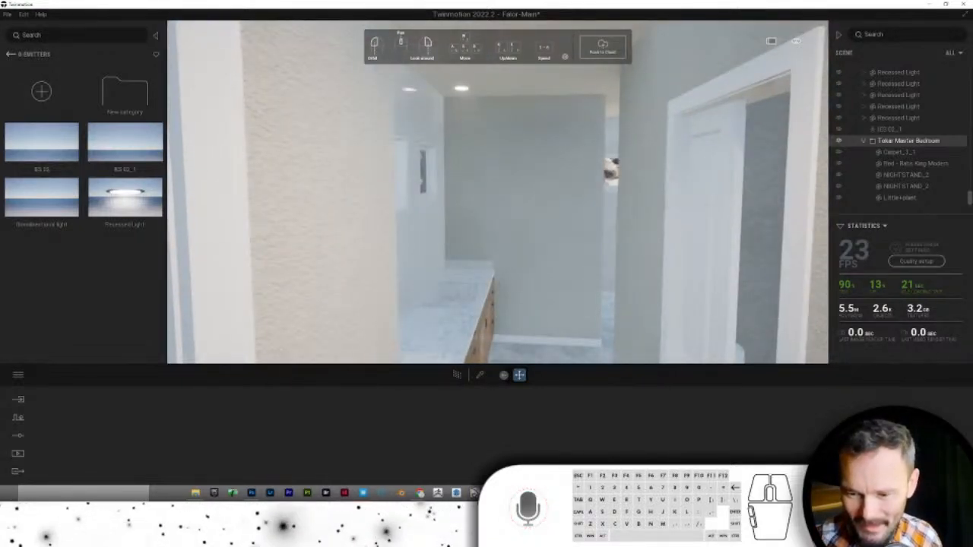
pyautogui.moveTo(768, 101); pyautogui.dragTo(703, 100, button='right')
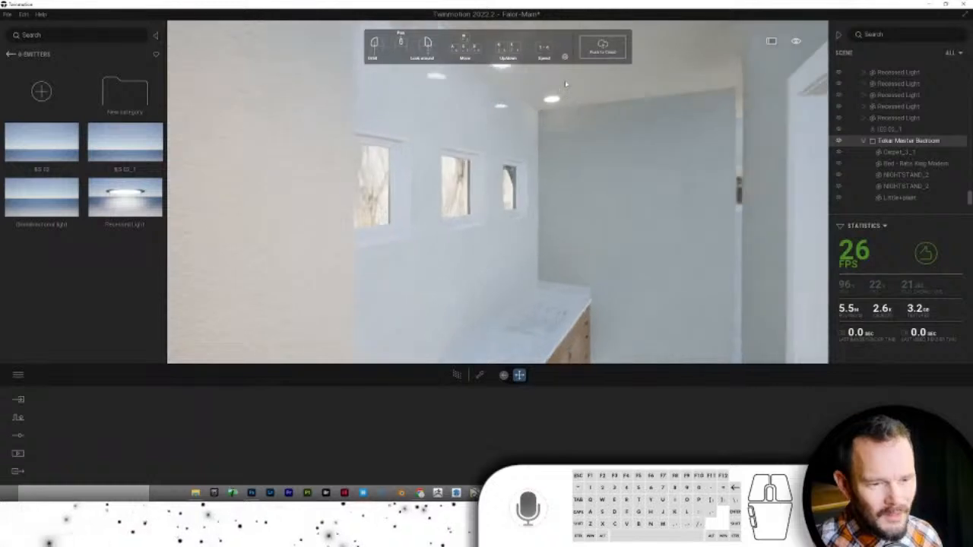
# - Select the IES 06 ceiling light and slide it along the ceiling toward the framed-picture wall
pyautogui.moveTo(564, 84); pyautogui.dragTo(536, 135, button='right')
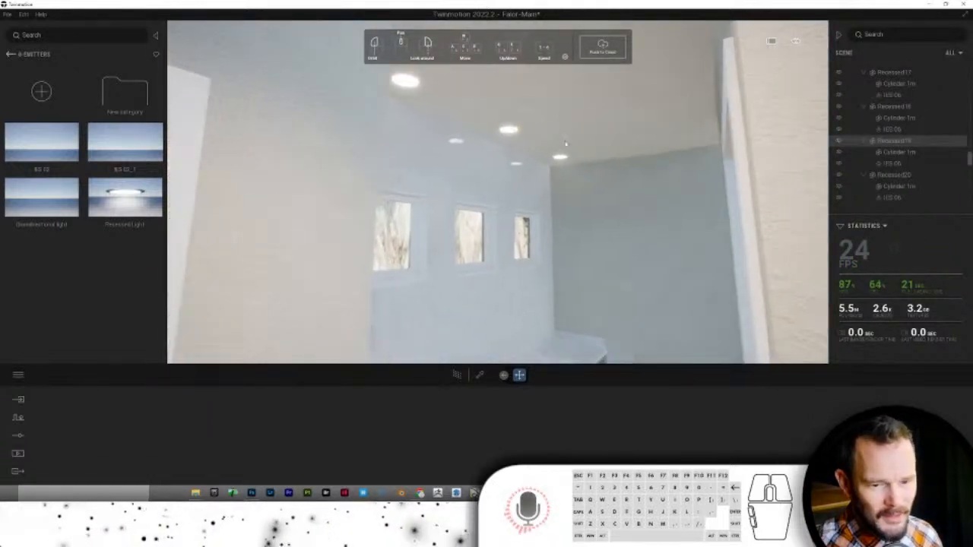
pyautogui.click(895, 166)
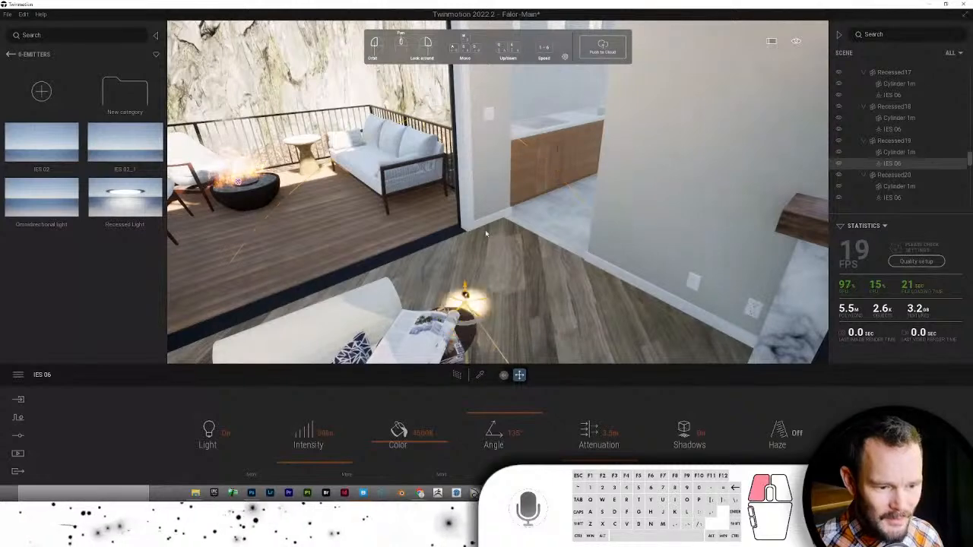
pyautogui.moveTo(487, 233); pyautogui.dragTo(553, 162)
pyautogui.press('Escape')
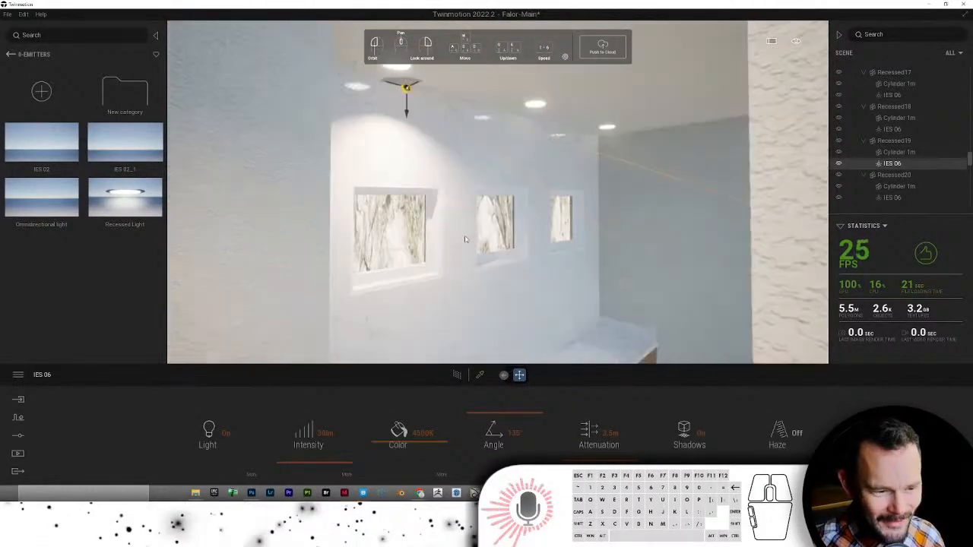
pyautogui.moveTo(812, 215); pyautogui.dragTo(874, 187, button='middle')
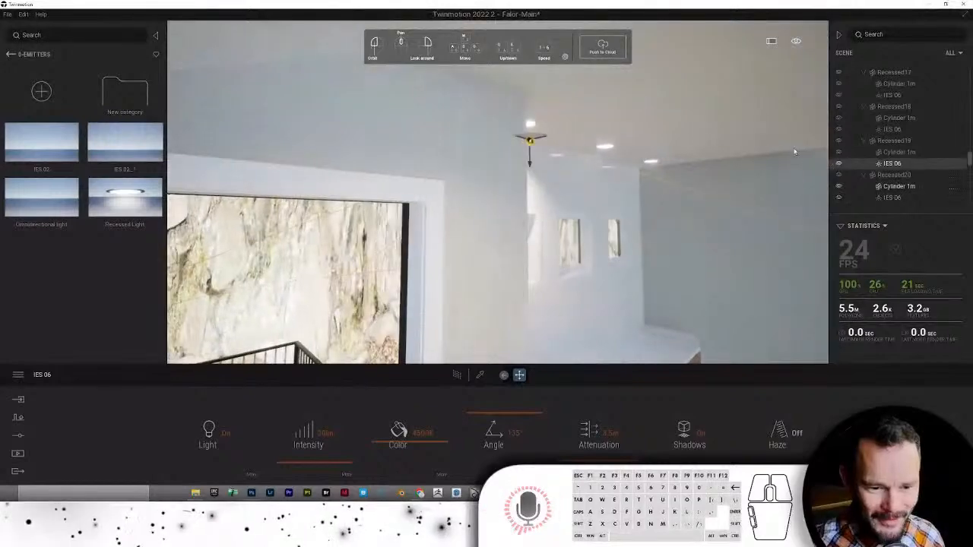
pyautogui.press('Escape')
pyautogui.scroll(5, 698, 153)
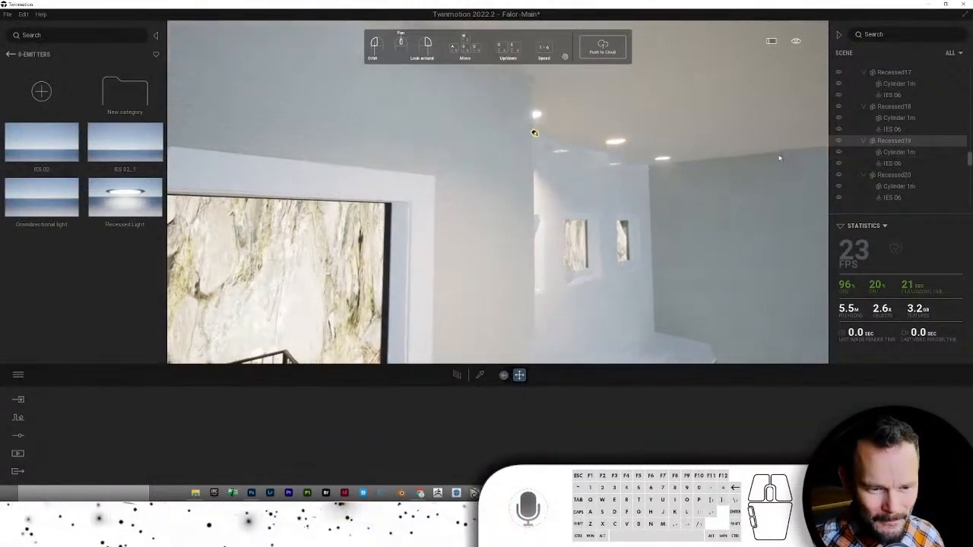
pyautogui.moveTo(721, 170); pyautogui.dragTo(437, 123, button='middle')
pyautogui.click(449, 104)
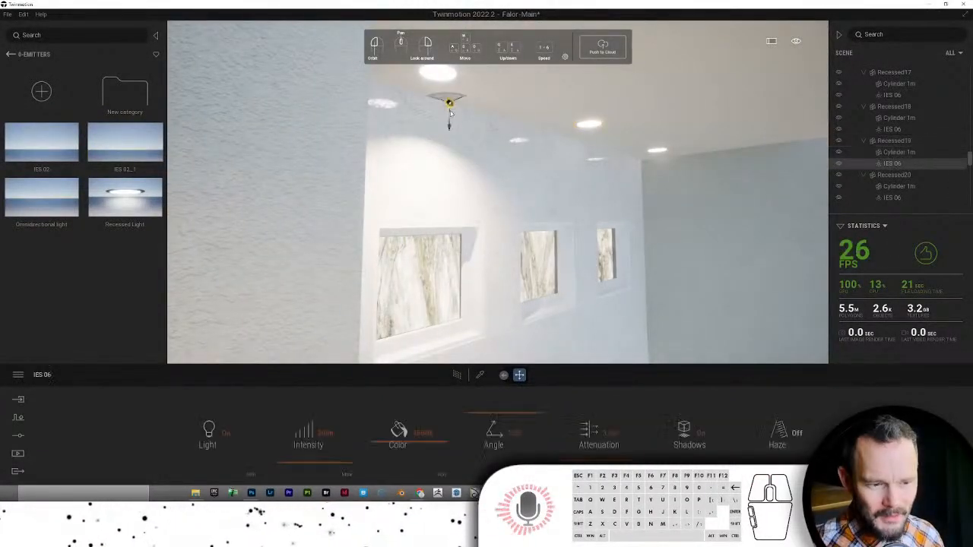
pyautogui.moveTo(449, 105); pyautogui.dragTo(589, 130)
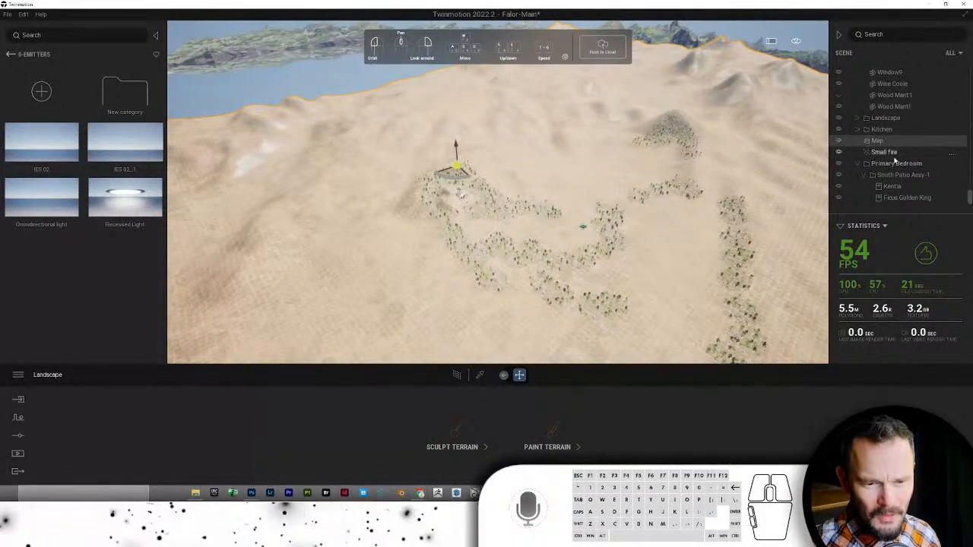
# - Frame the Primary Bedroom and move the armchair and side table beside the floor lamp
pyautogui.rightClick(900, 166)
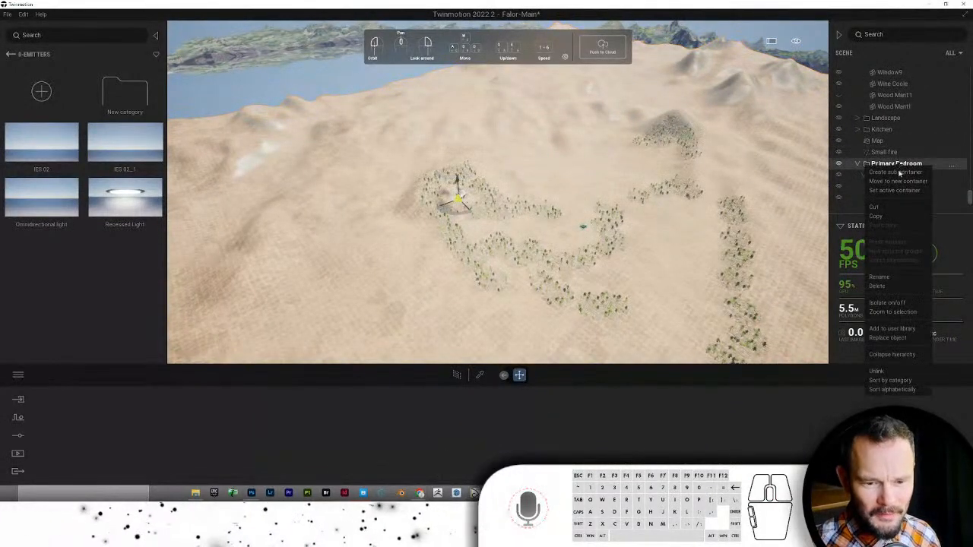
pyautogui.click(893, 313)
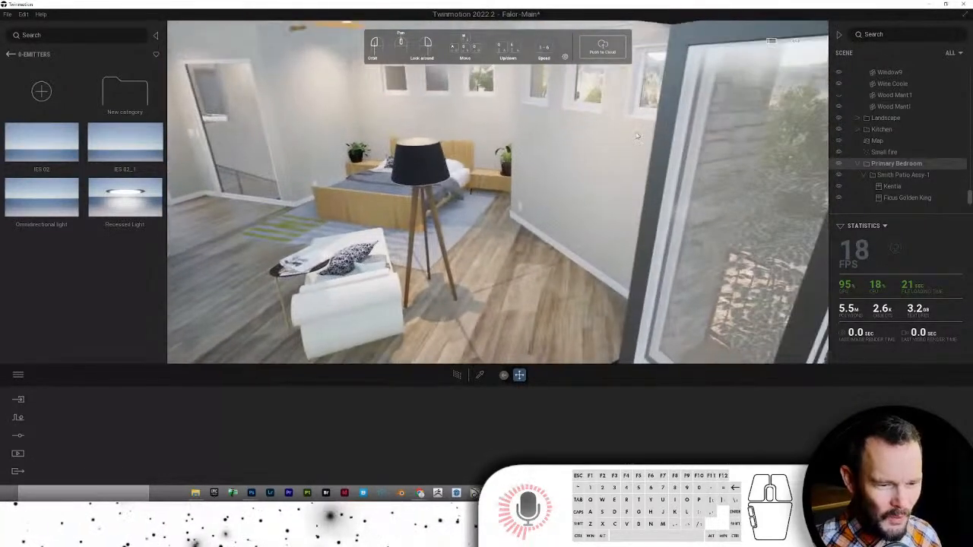
pyautogui.click(414, 292)
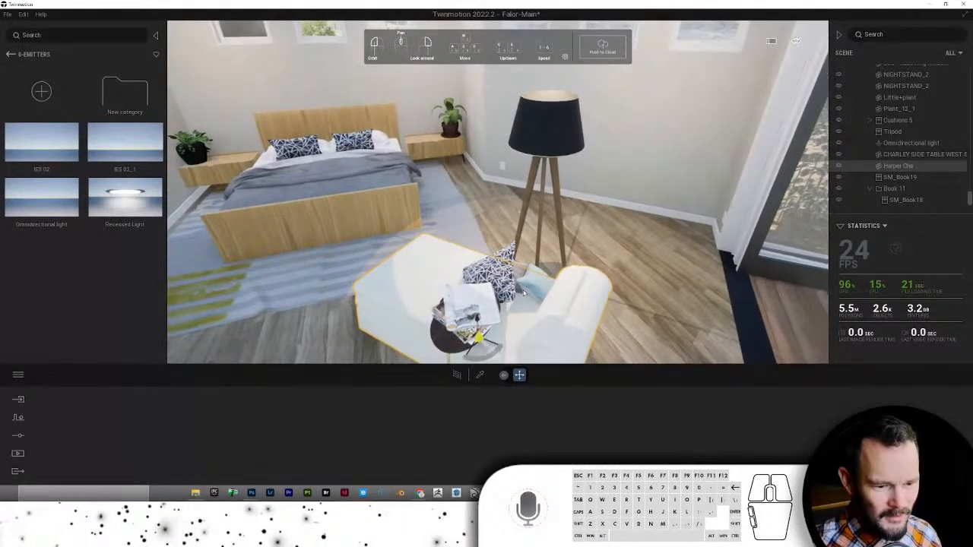
pyautogui.moveTo(553, 265); pyautogui.dragTo(584, 213)
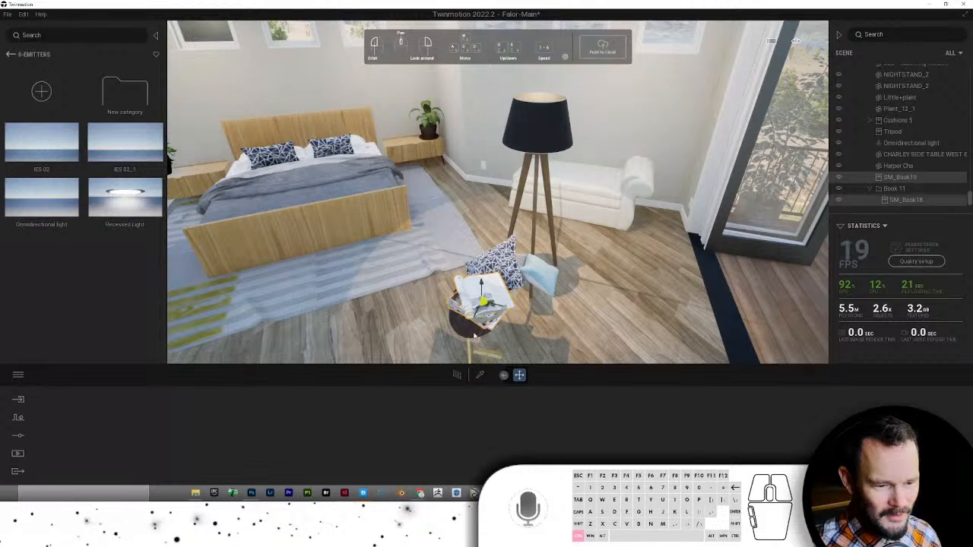
pyautogui.moveTo(474, 335); pyautogui.dragTo(480, 348, button='right')
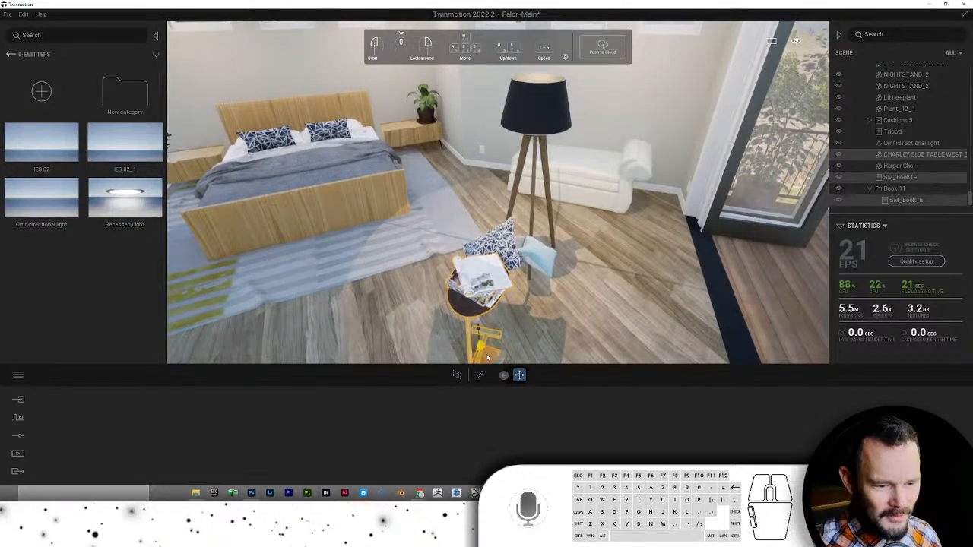
pyautogui.moveTo(538, 323); pyautogui.dragTo(616, 258)
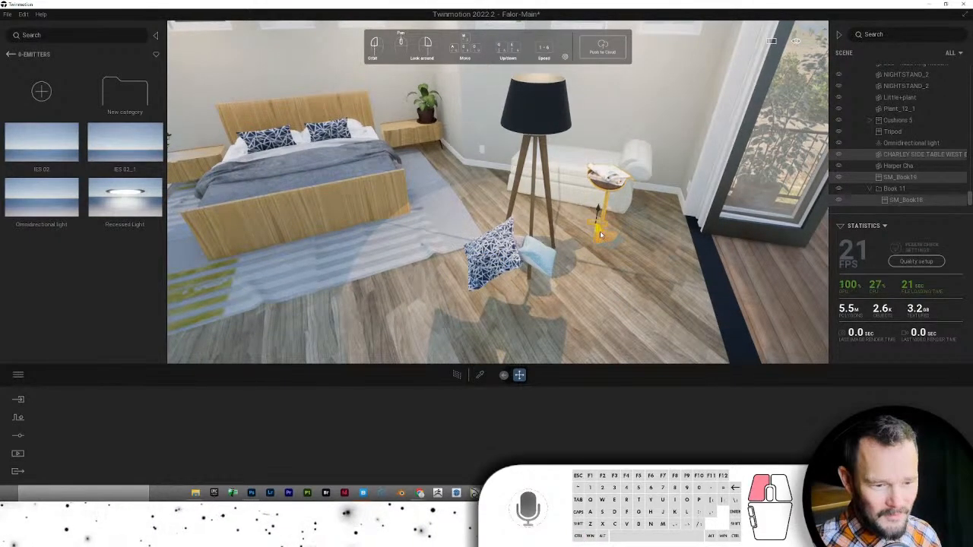
# - Set the blue cushion on the side table and shift the floor lamp toward the balcony door
pyautogui.click(496, 264)
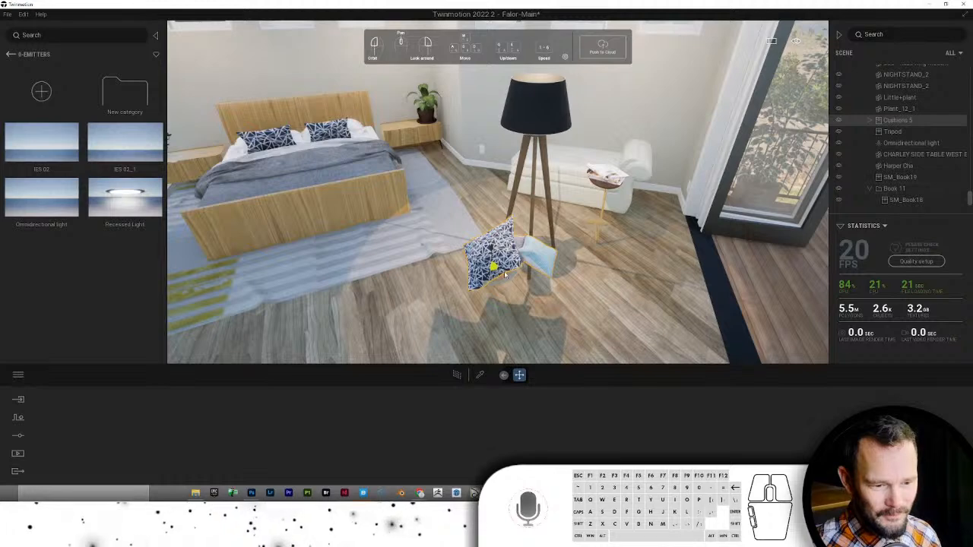
pyautogui.moveTo(501, 278); pyautogui.dragTo(577, 210)
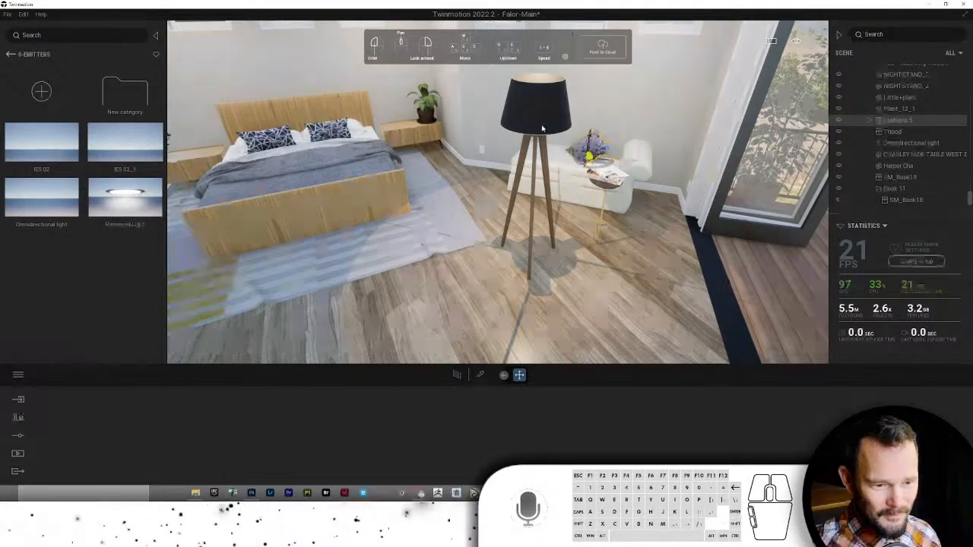
pyautogui.press('Right')
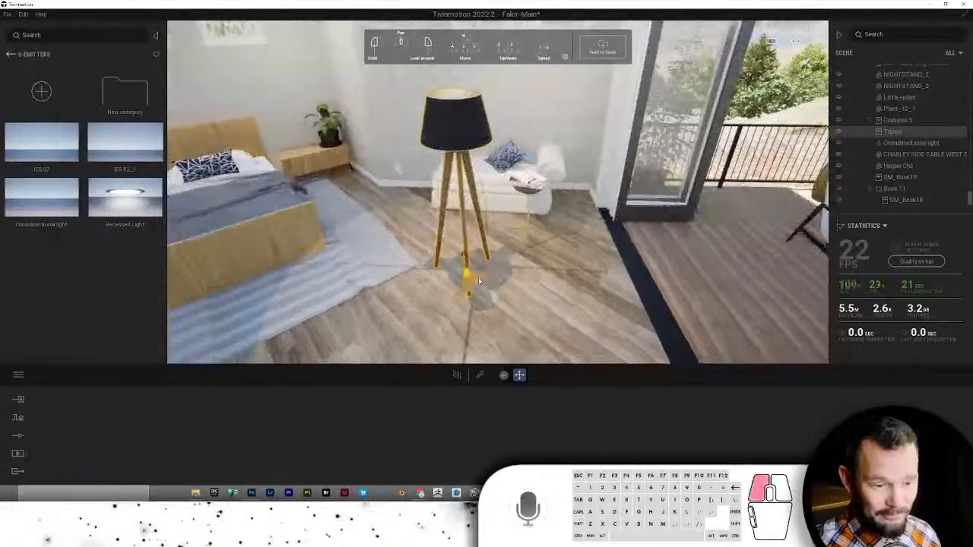
pyautogui.moveTo(467, 228); pyautogui.dragTo(579, 208)
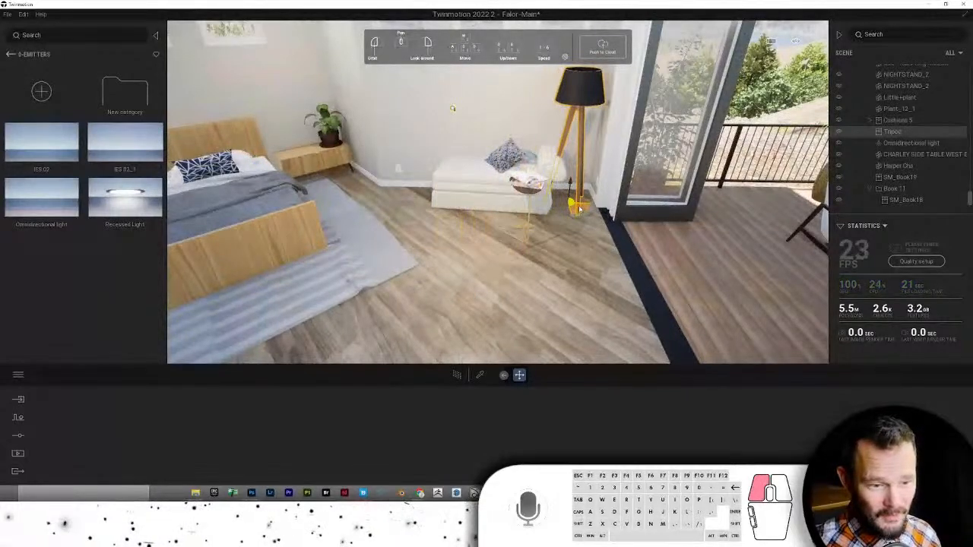
# - Delete the white armchair next to the floor lamp
pyautogui.press('Right')
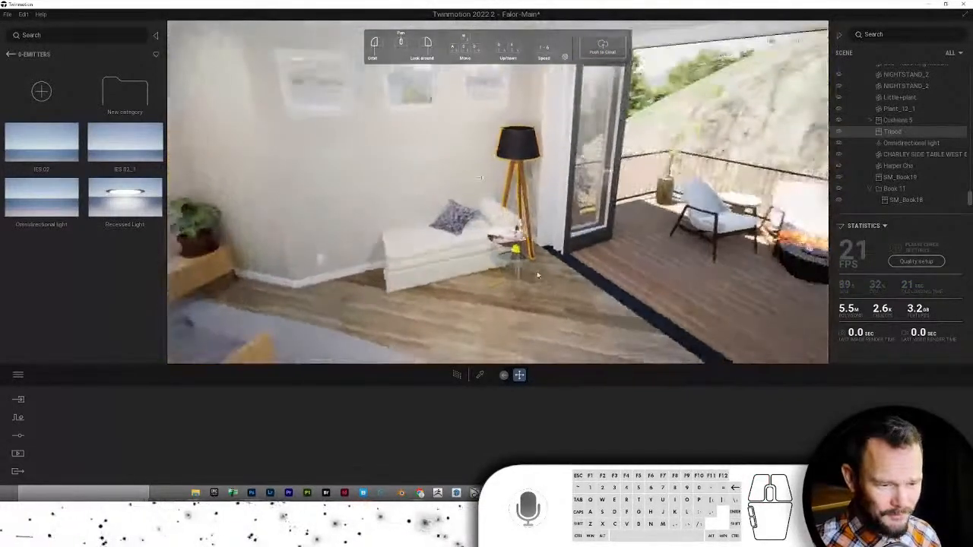
pyautogui.press('Down')
pyautogui.press('f')
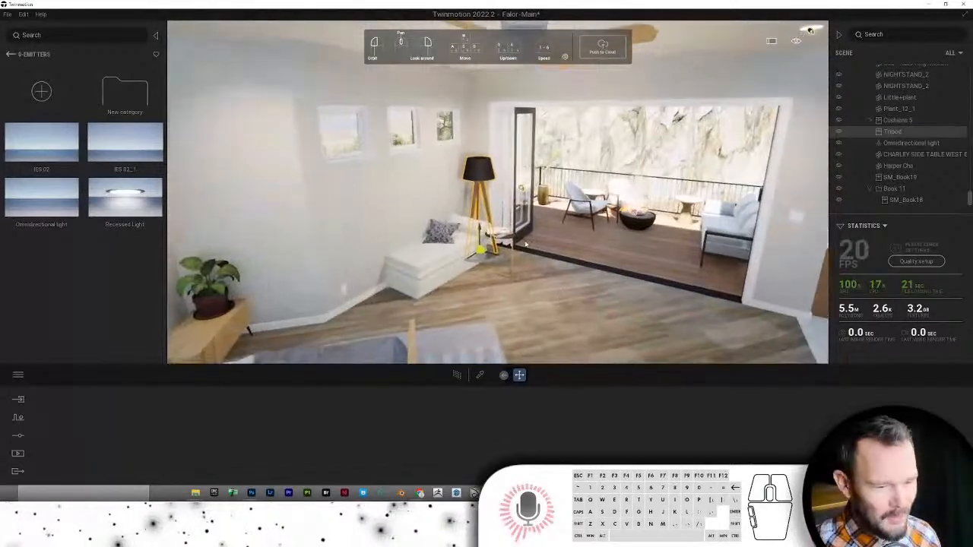
pyautogui.click(446, 263)
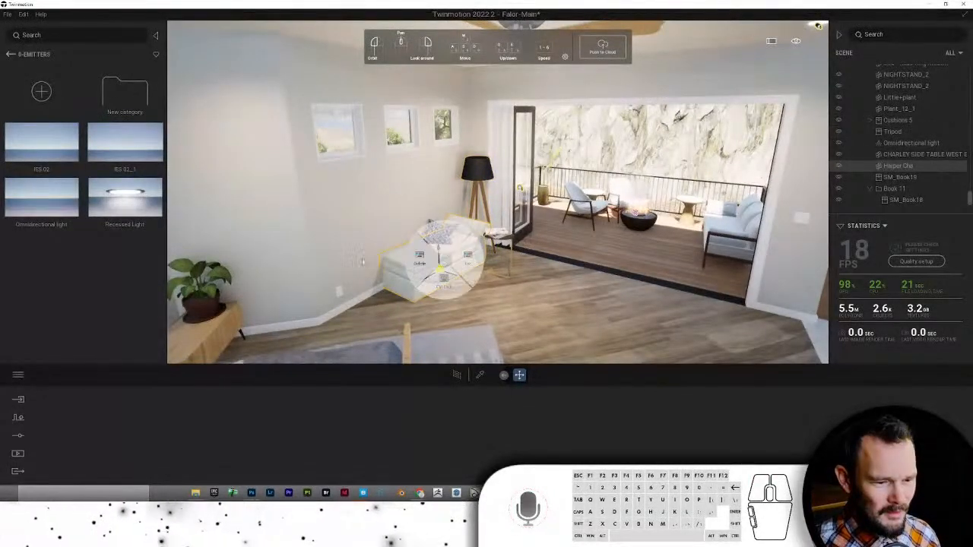
pyautogui.press('Delete')
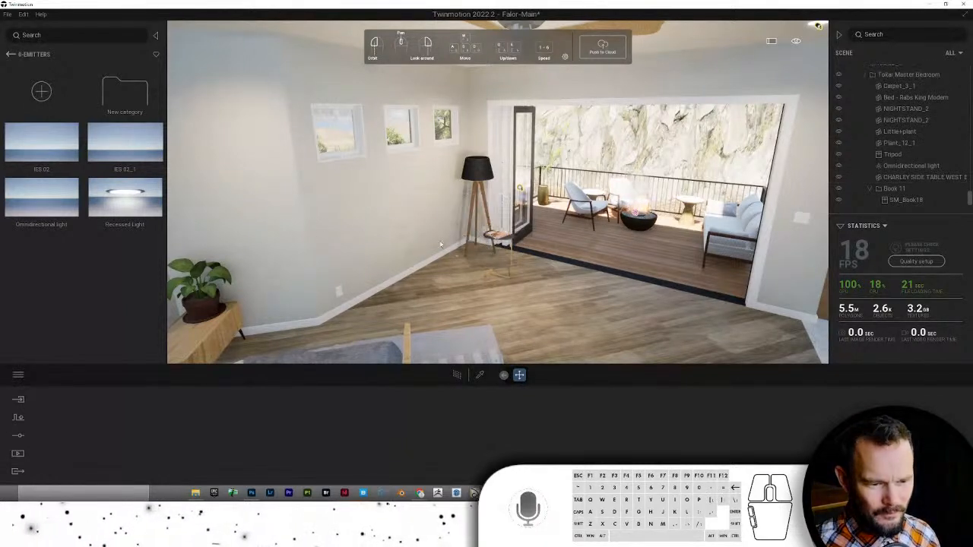
# - Delete book SM_Book18 and the side table, leaving only the floor lamp
pyautogui.rightClick(487, 234)
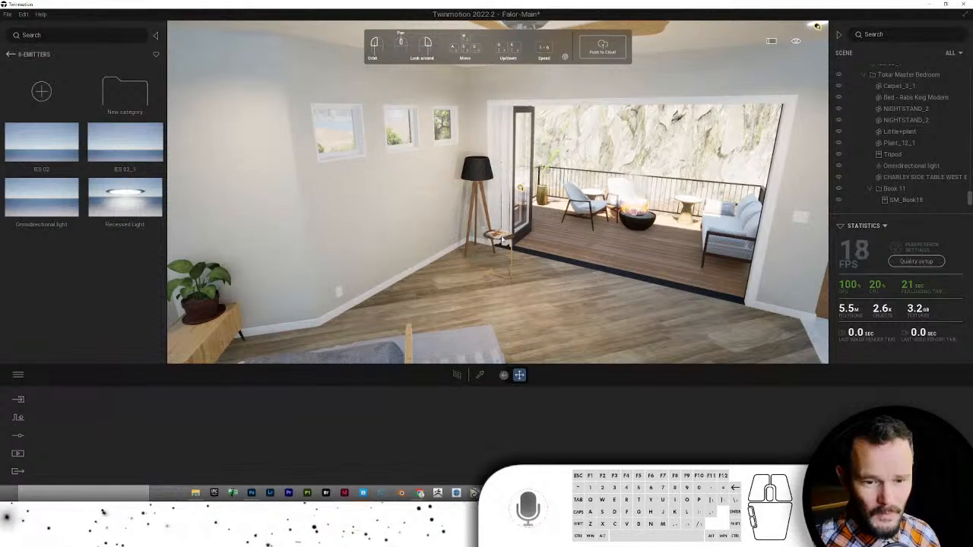
pyautogui.hotkey('ctrl', 'z')
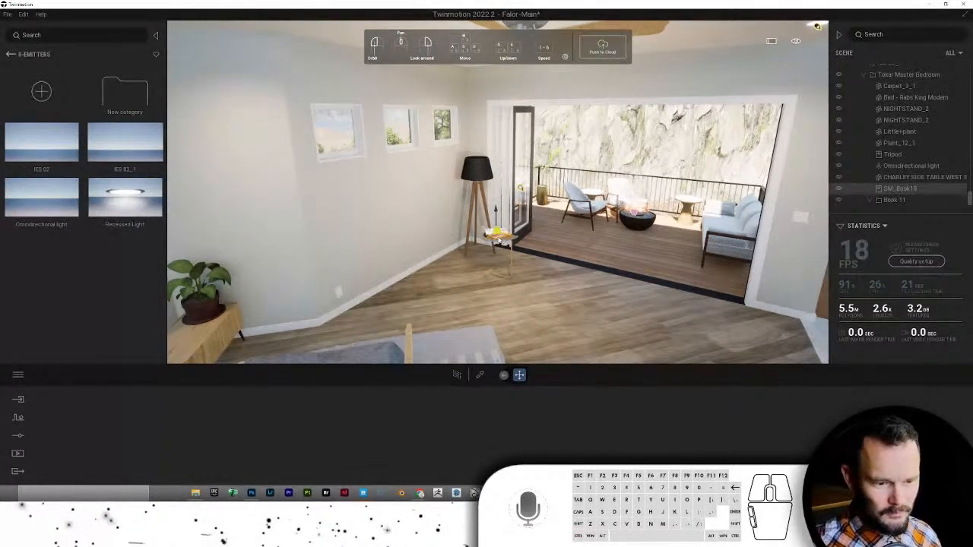
pyautogui.rightClick(499, 239)
pyautogui.click(502, 238)
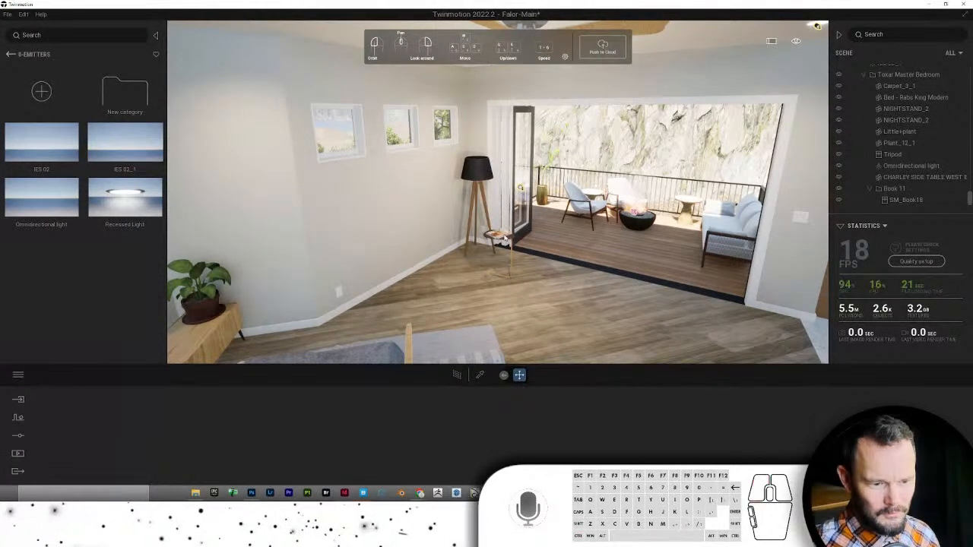
pyautogui.press('Delete')
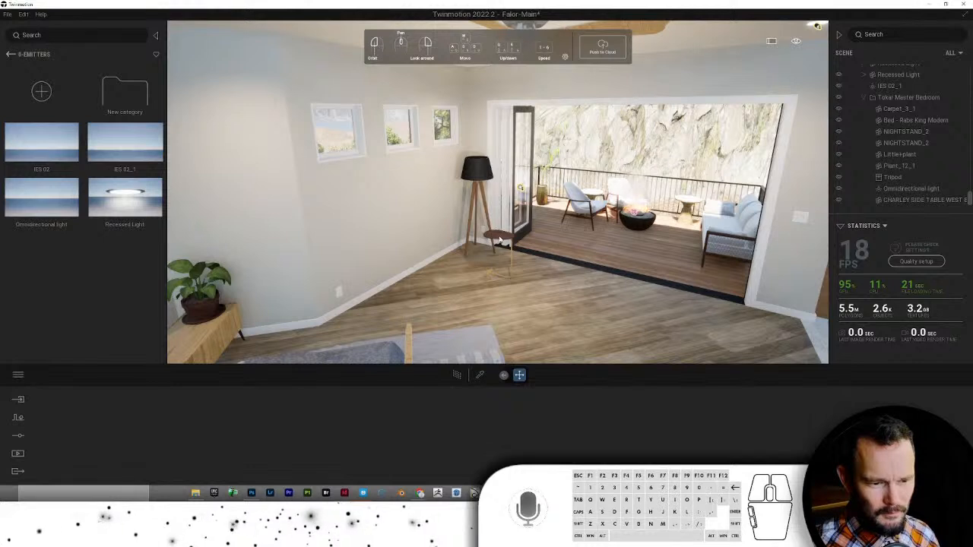
pyautogui.click(499, 238)
pyautogui.rightClick(495, 235)
pyautogui.press('Delete')
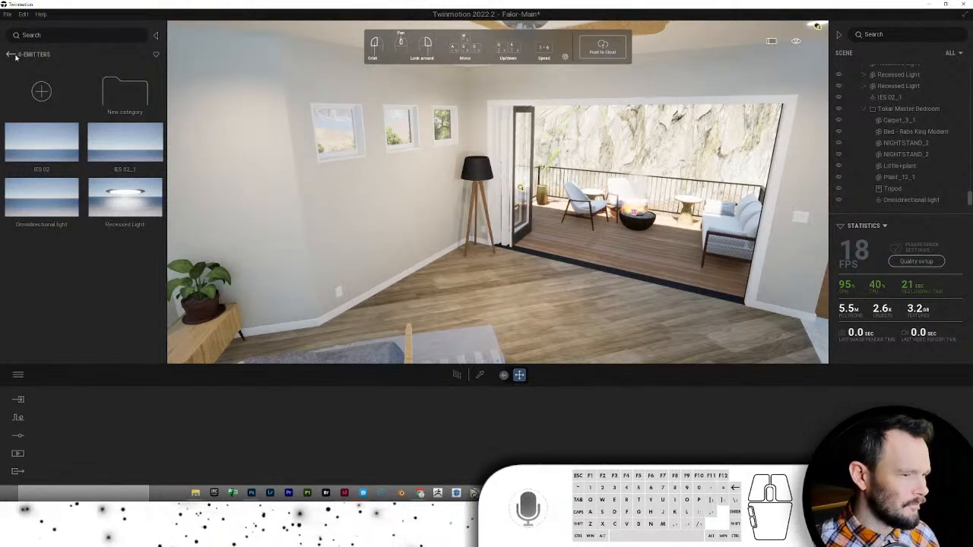
# - Place a white dresser from the Bedroom Dressers library against the wall by the plant
pyautogui.click(10, 54)
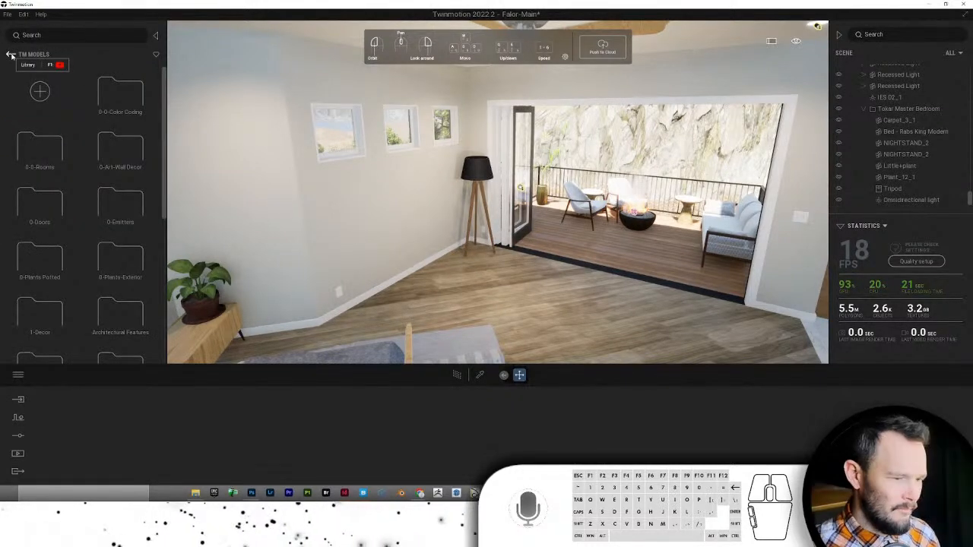
pyautogui.click(41, 155)
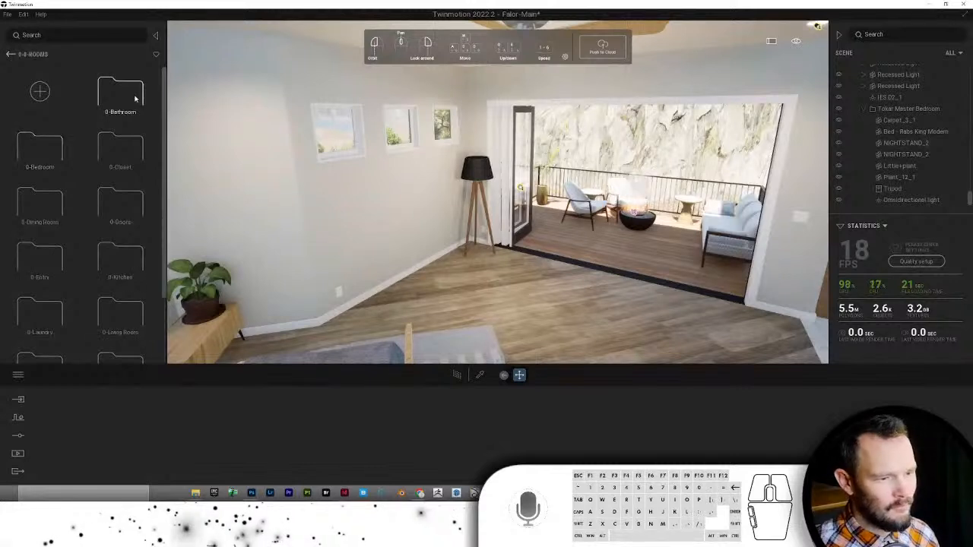
pyautogui.click(57, 143)
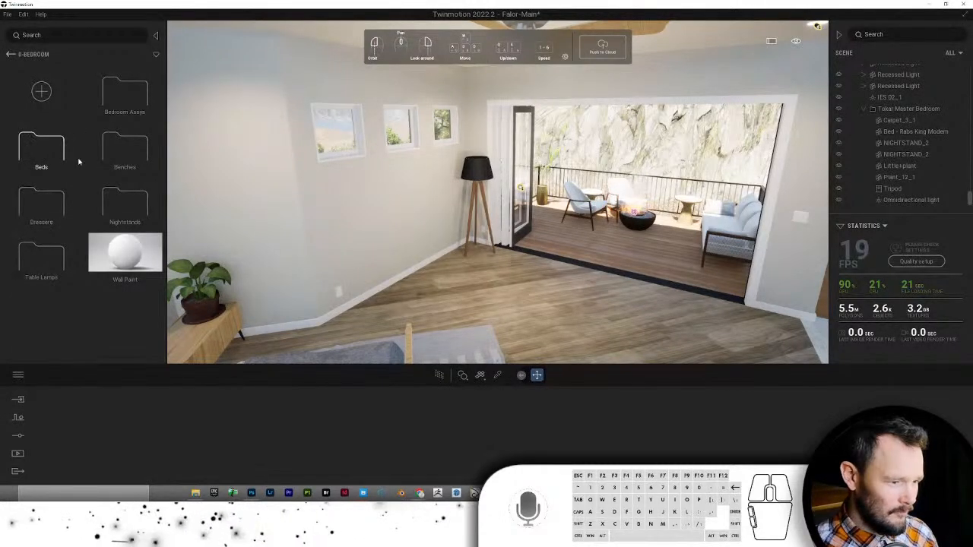
pyautogui.click(42, 199)
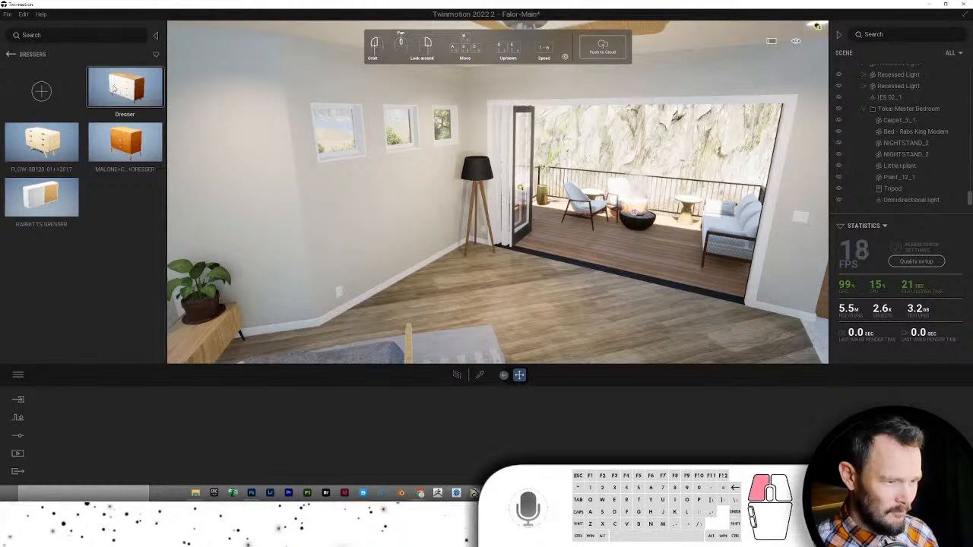
pyautogui.moveTo(113, 88); pyautogui.dragTo(395, 312)
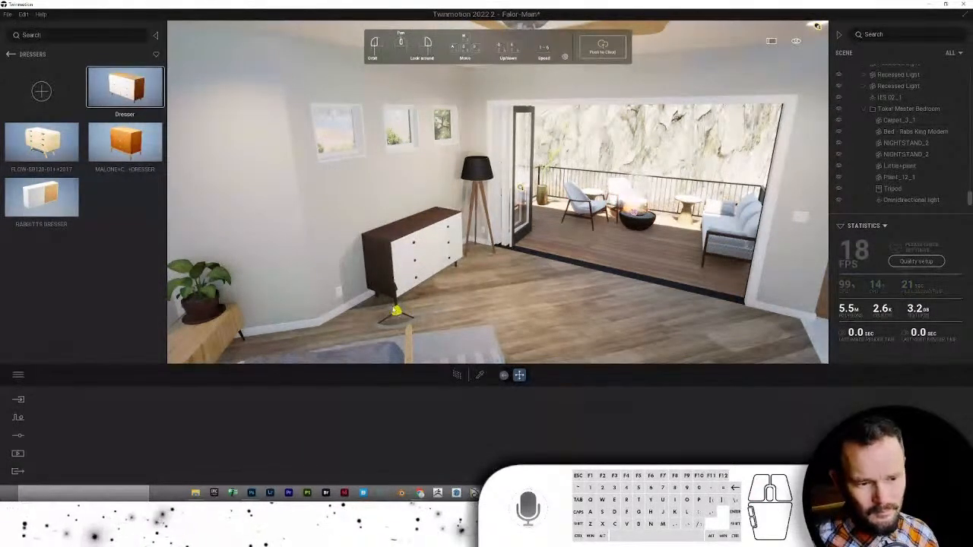
# - Put the Book 03 stack from Living room Decorations on top of the dresser
pyautogui.click(395, 311)
pyautogui.click(11, 55)
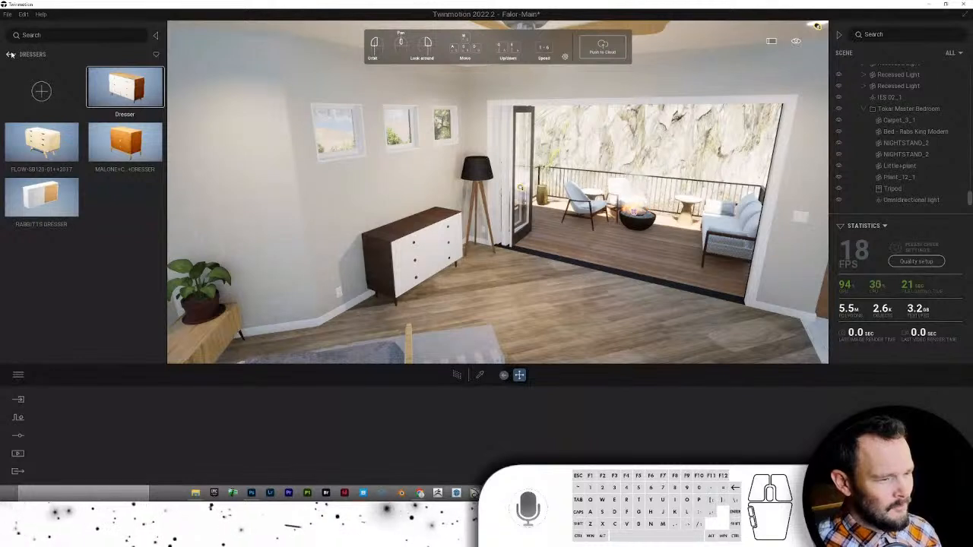
pyautogui.click(11, 54)
pyautogui.click(10, 54)
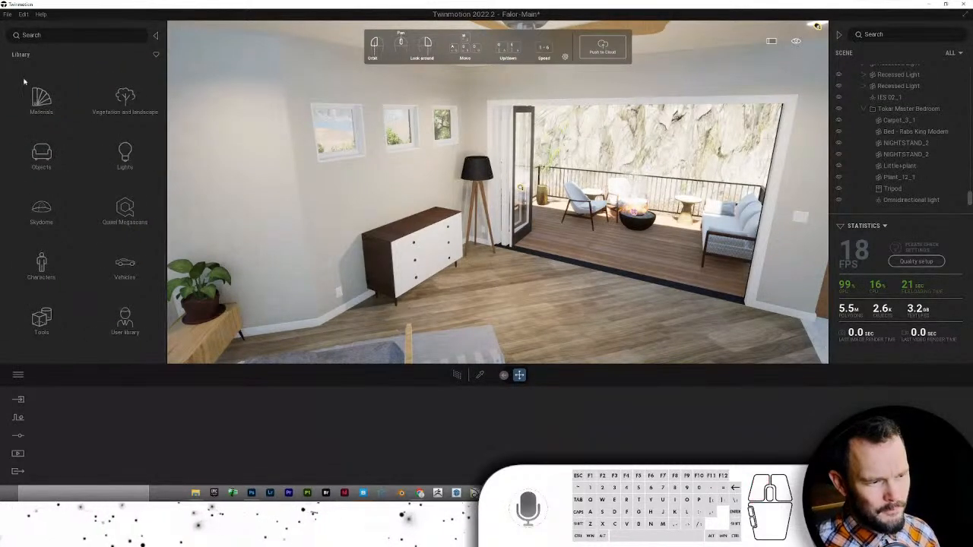
pyautogui.click(40, 152)
pyautogui.click(40, 111)
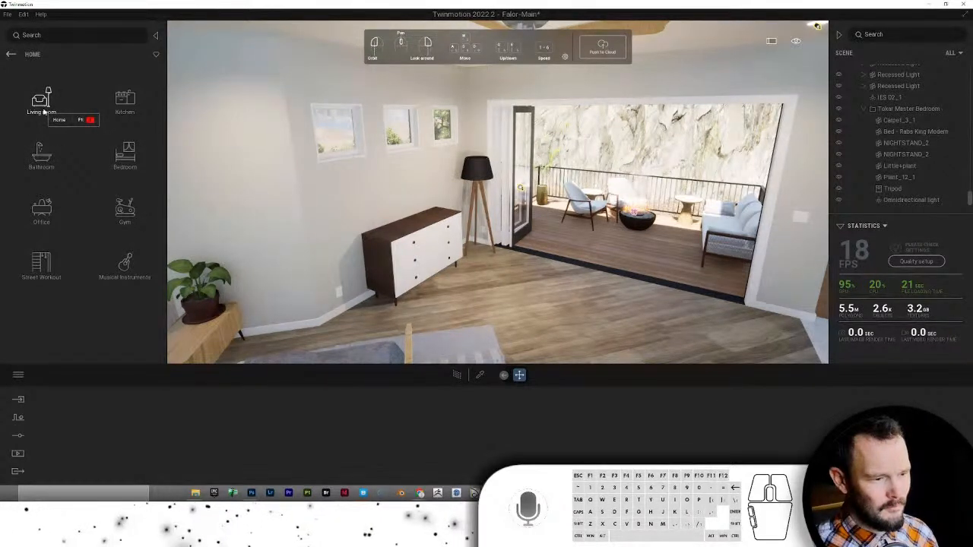
pyautogui.click(43, 106)
pyautogui.click(123, 262)
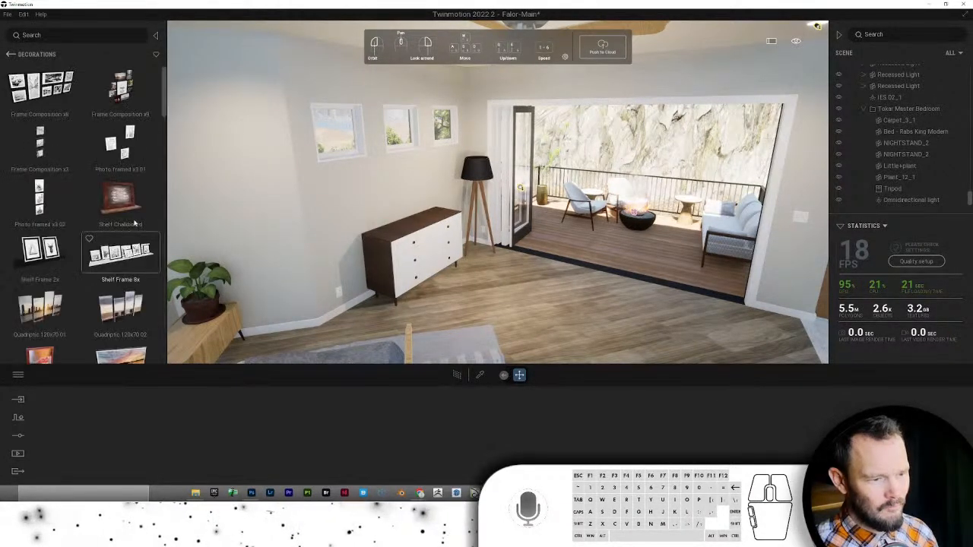
pyautogui.scroll(-10, 134, 222)
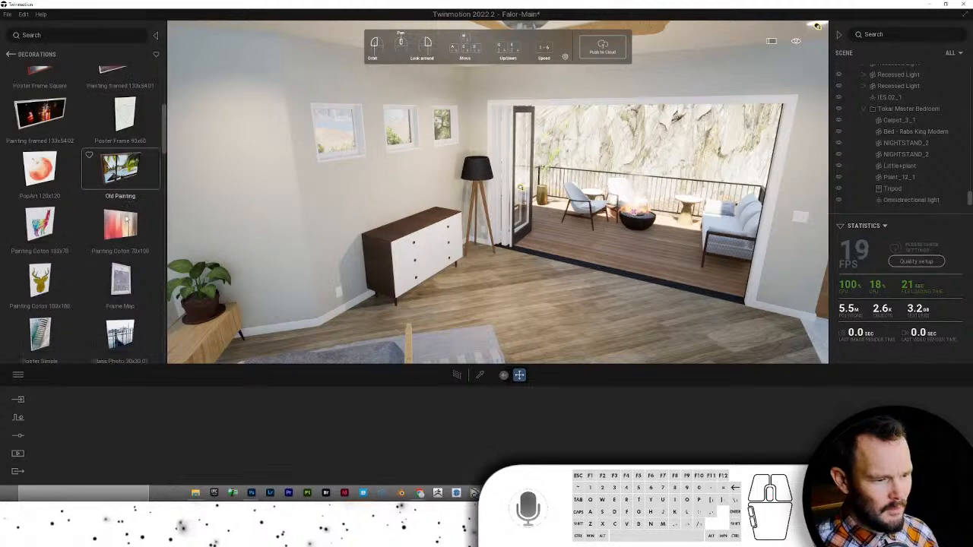
pyautogui.scroll(-10, 121, 175)
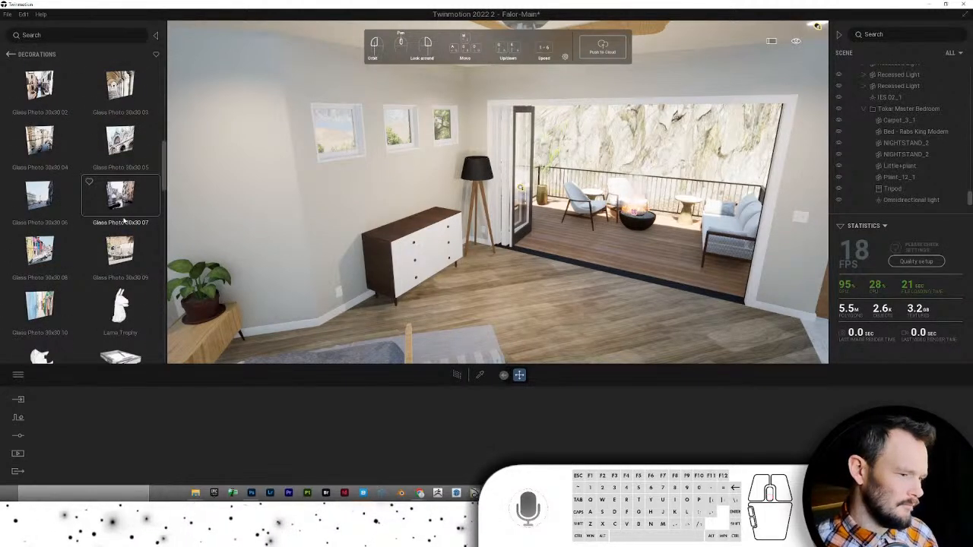
pyautogui.scroll(-5, 123, 220)
pyautogui.moveTo(238, 219); pyautogui.dragTo(356, 239)
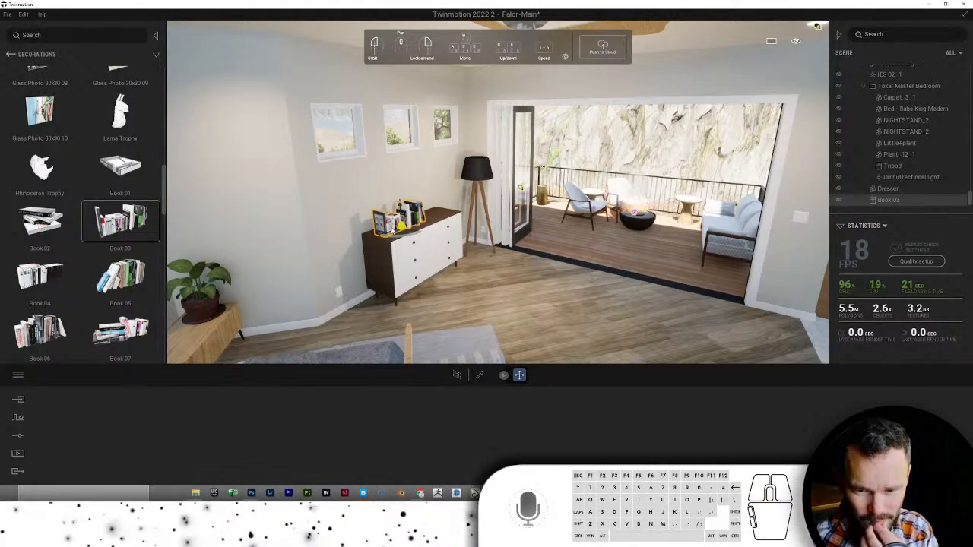
pyautogui.click(23, 13)
# - Set the angle snap in Preferences to 15°
pyautogui.click(42, 131)
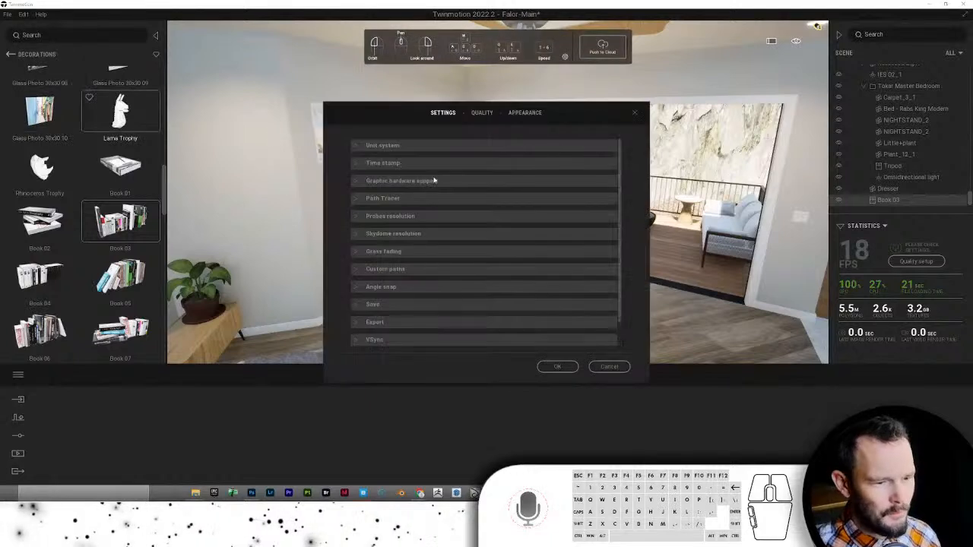
pyautogui.click(385, 290)
pyautogui.click(427, 303)
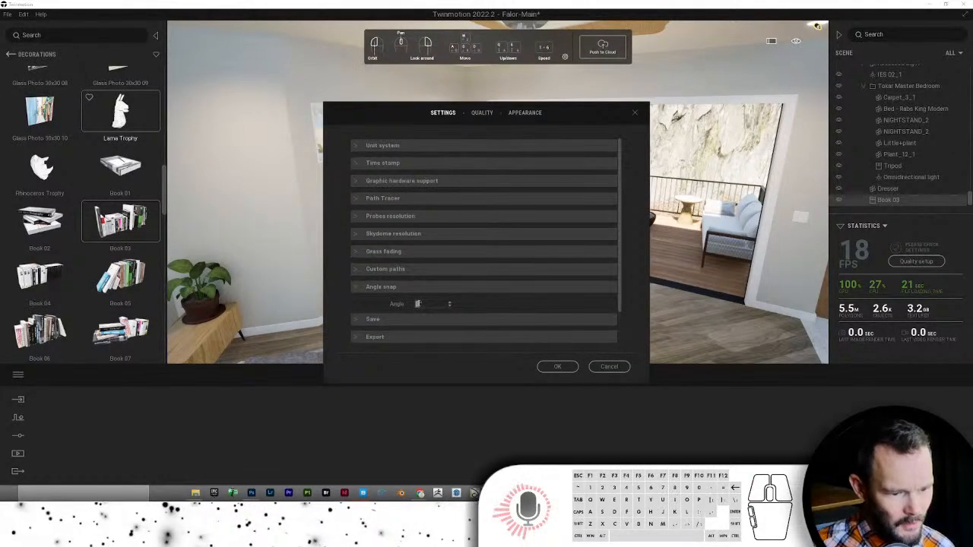
pyautogui.write('15')
pyautogui.press('Return')
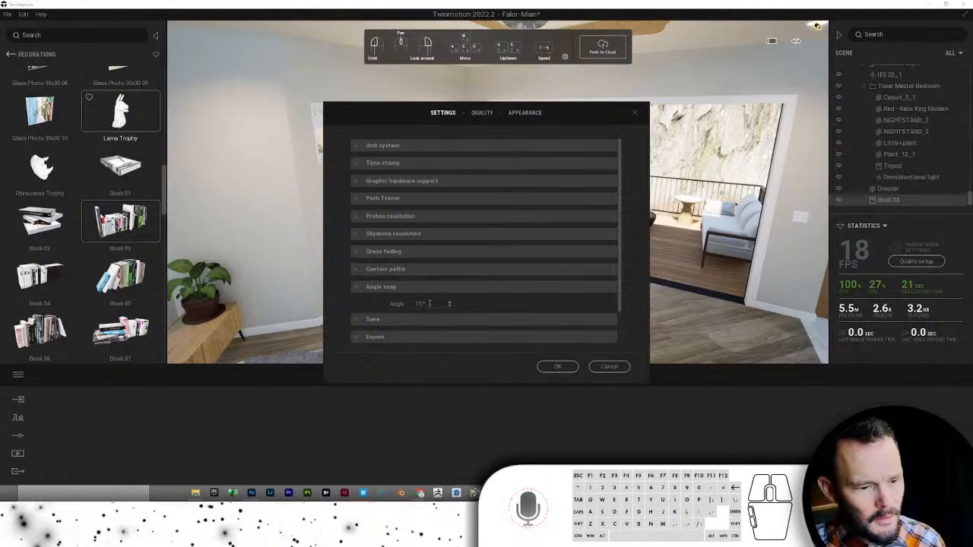
pyautogui.click(556, 366)
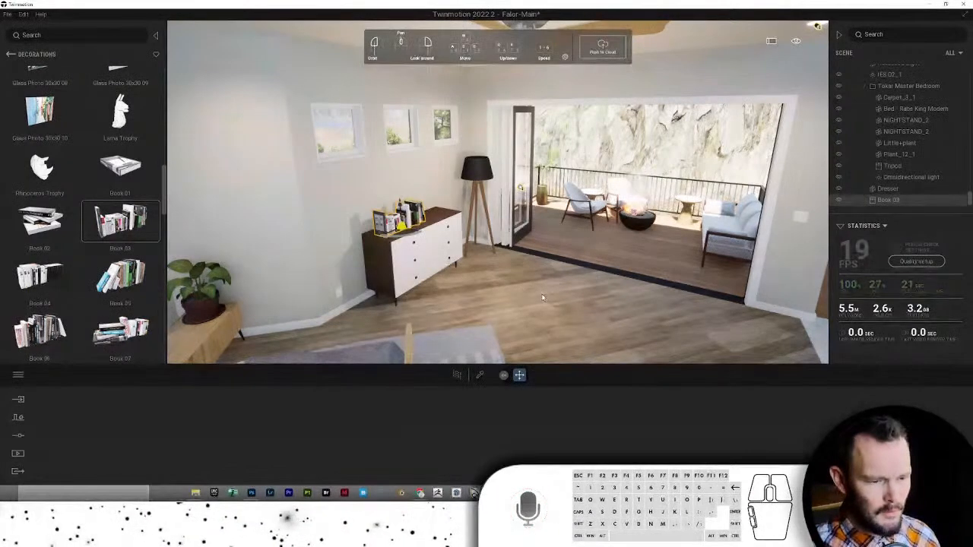
# - Turn and move the view toward the fireplace and bed
pyautogui.moveTo(555, 292); pyautogui.dragTo(627, 262, button='right')
pyautogui.press('w')
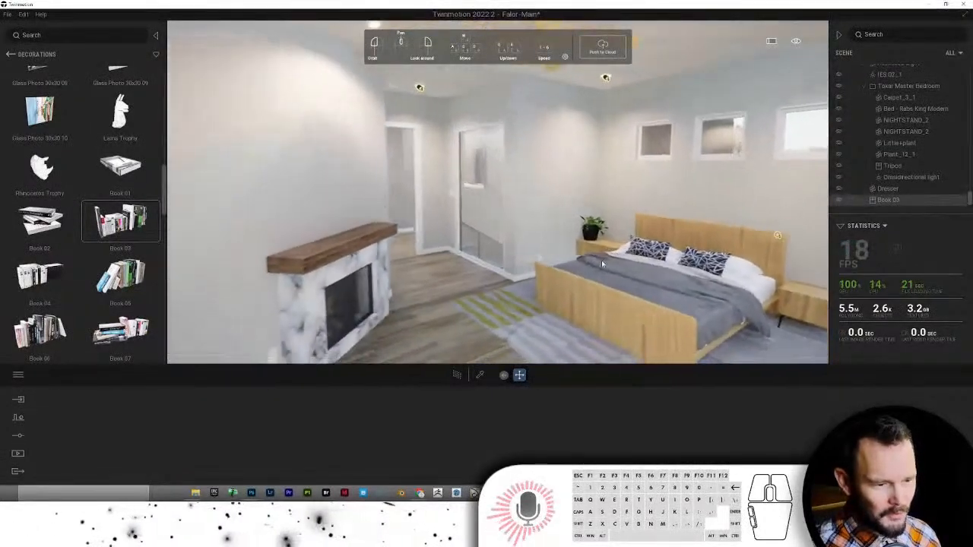
pyautogui.click(9, 56)
# - Hang the Landscape Framed Canvas from TM Models > 0-Art-Wall Decor above the fireplace
pyautogui.click(125, 317)
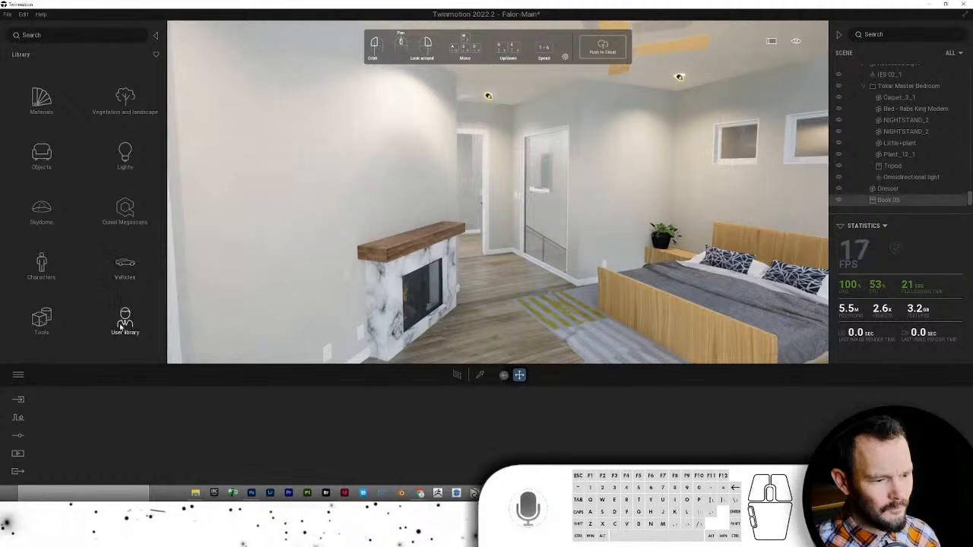
pyautogui.click(55, 147)
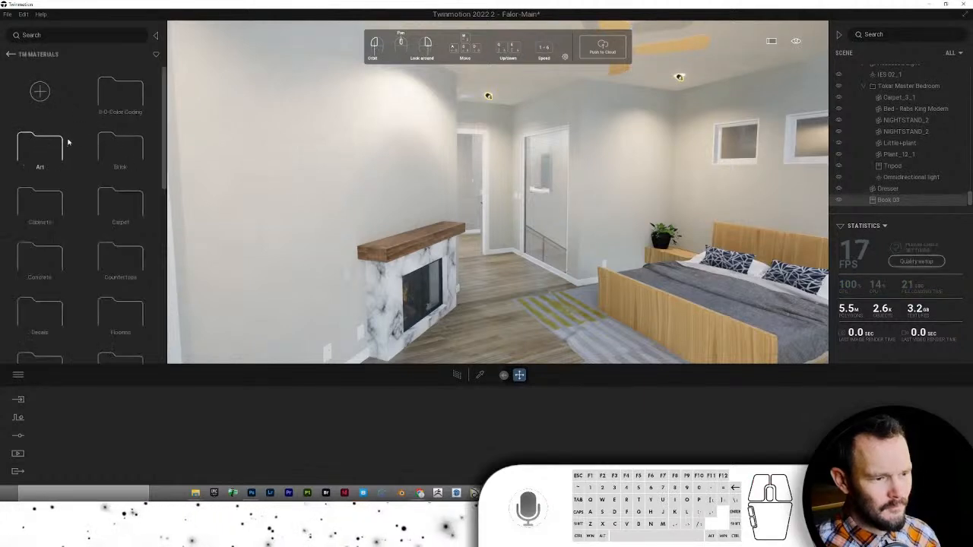
pyautogui.press('BackSpace')
pyautogui.click(130, 158)
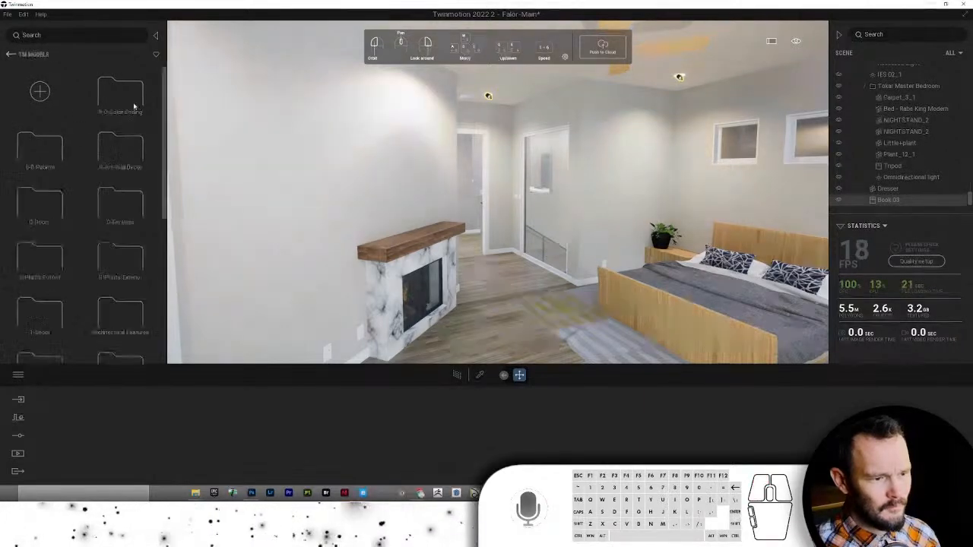
pyautogui.click(120, 149)
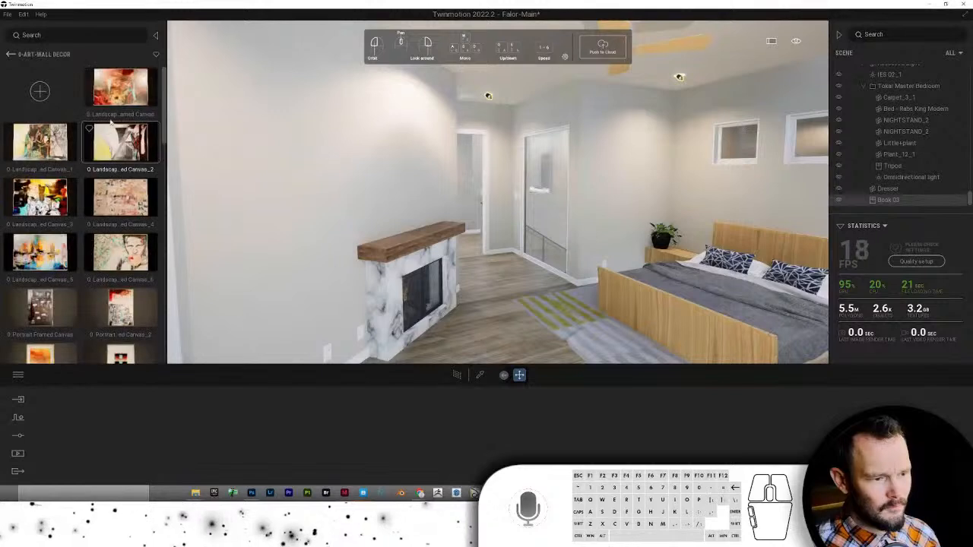
pyautogui.moveTo(355, 171)
pyautogui.mouseDown()
pyautogui.moveTo(346, 167)
pyautogui.moveTo(403, 161)
pyautogui.mouseUp()
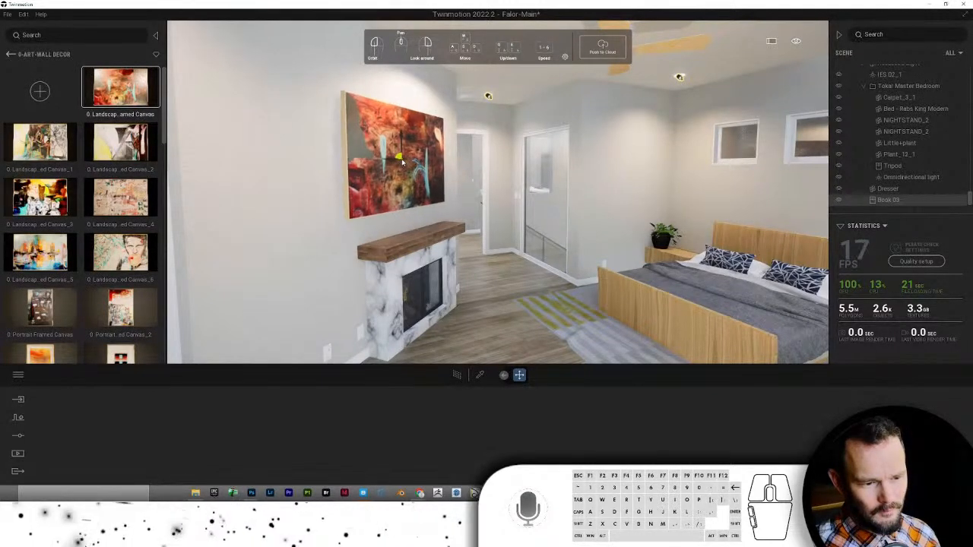
pyautogui.rightClick(399, 152)
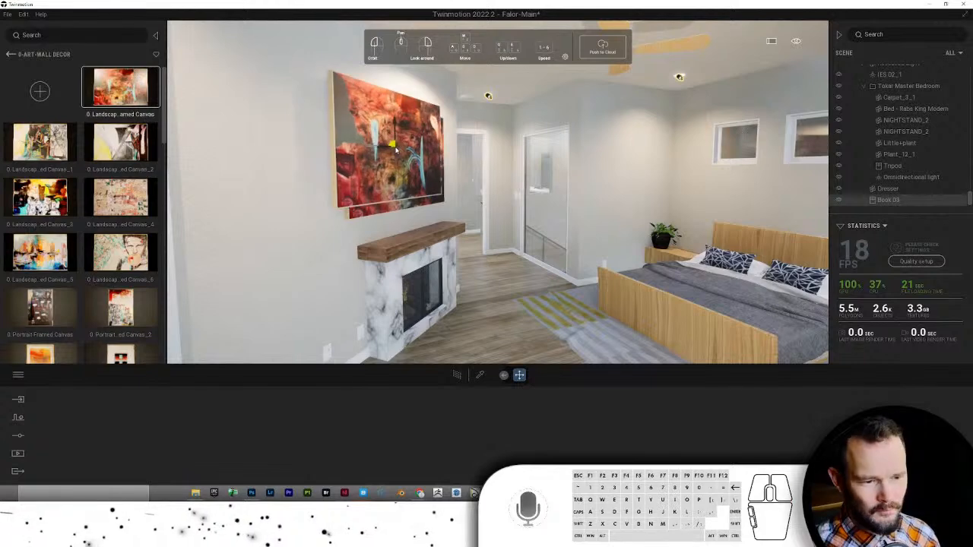
pyautogui.click(400, 154)
# - Scale the painting down to 0.81 of its size
pyautogui.press('d')
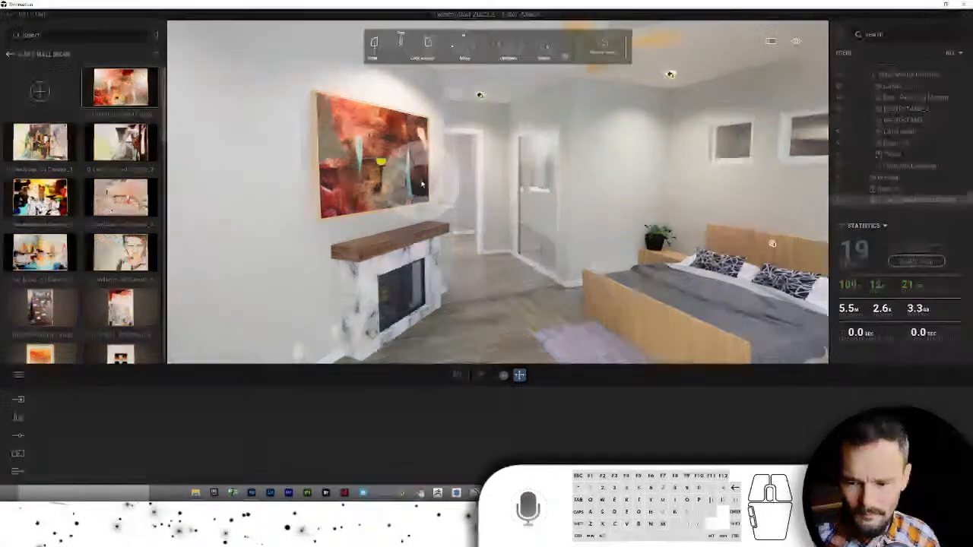
pyautogui.click(418, 180)
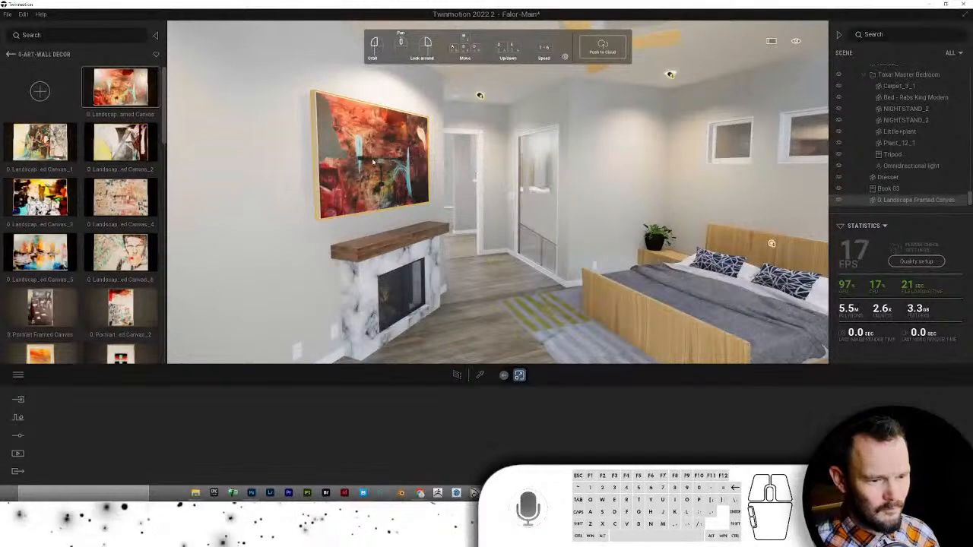
pyautogui.moveTo(365, 160)
pyautogui.mouseDown()
pyautogui.moveTo(382, 163)
pyautogui.moveTo(391, 185)
pyautogui.mouseUp()
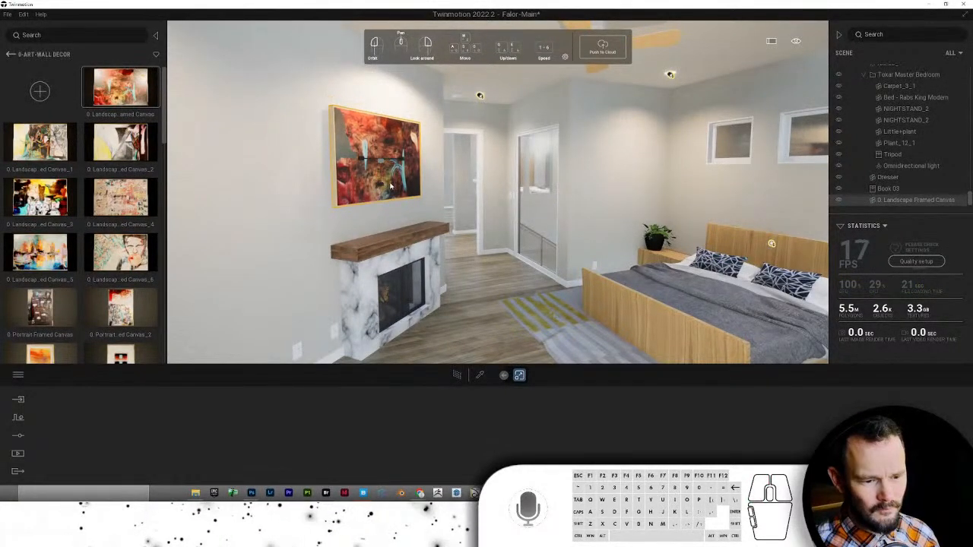
pyautogui.click(480, 375)
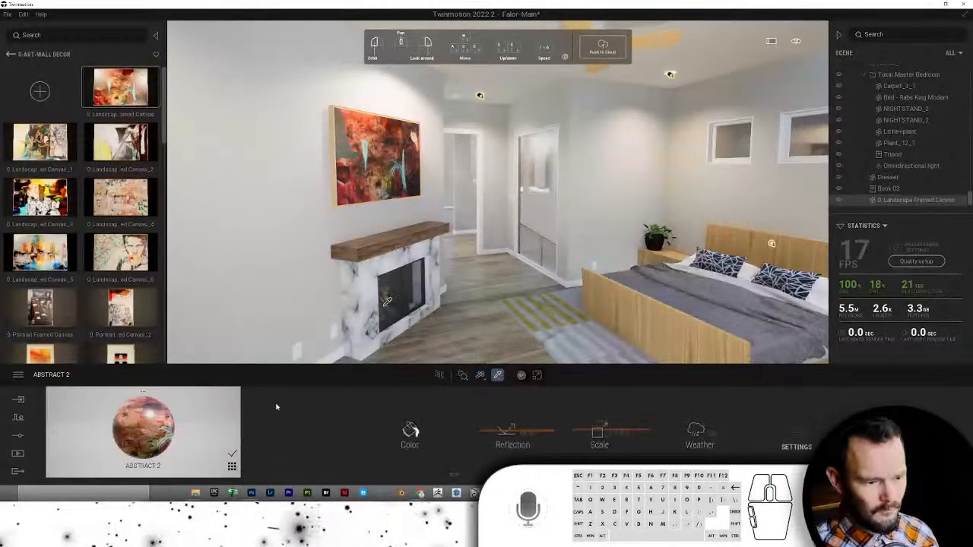
# - Set the canvas colour texture to Still Life With Lemons-Diffuse from All Diffuse Maps
pyautogui.click(410, 432)
pyautogui.moveTo(427, 421)
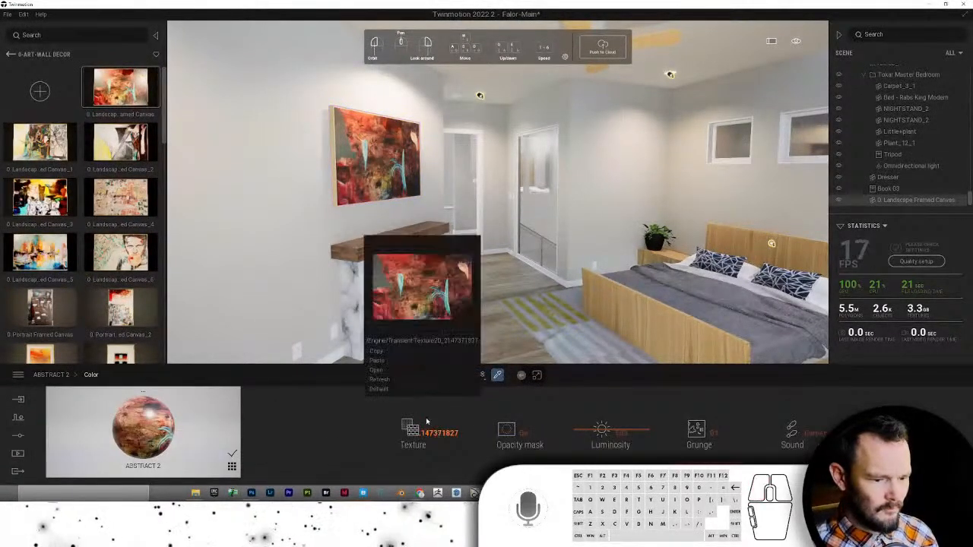
pyautogui.click(377, 370)
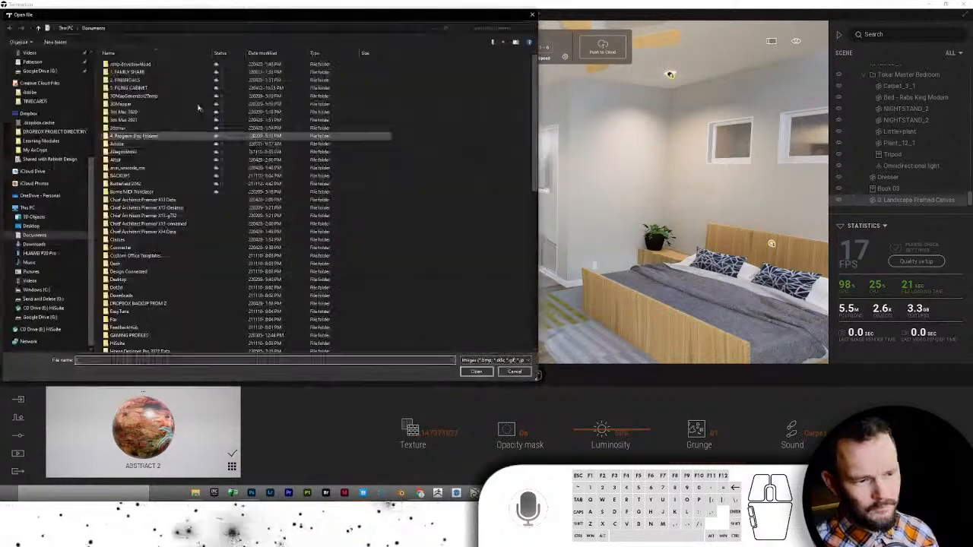
pyautogui.scroll(4, 45, 152)
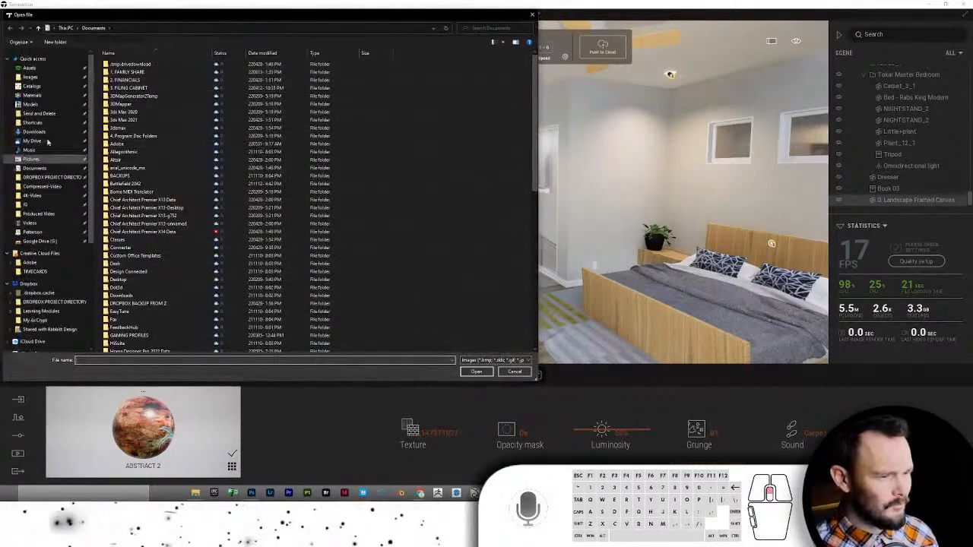
pyautogui.click(32, 95)
pyautogui.doubleClick(122, 72)
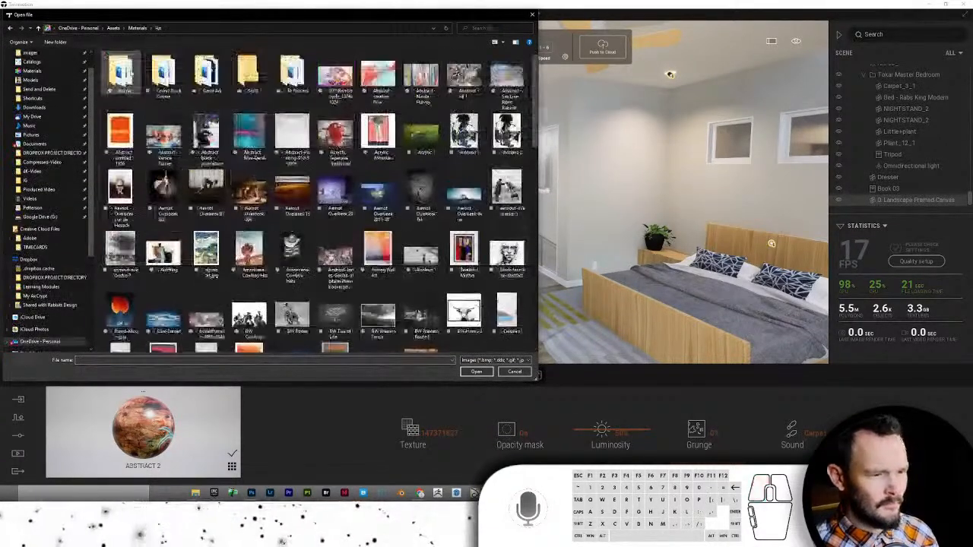
pyautogui.doubleClick(201, 74)
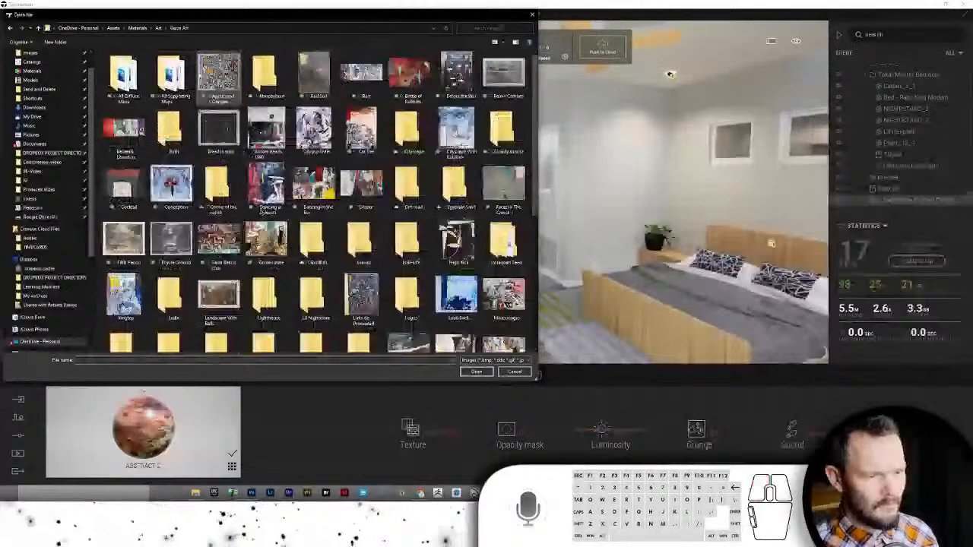
pyautogui.doubleClick(126, 76)
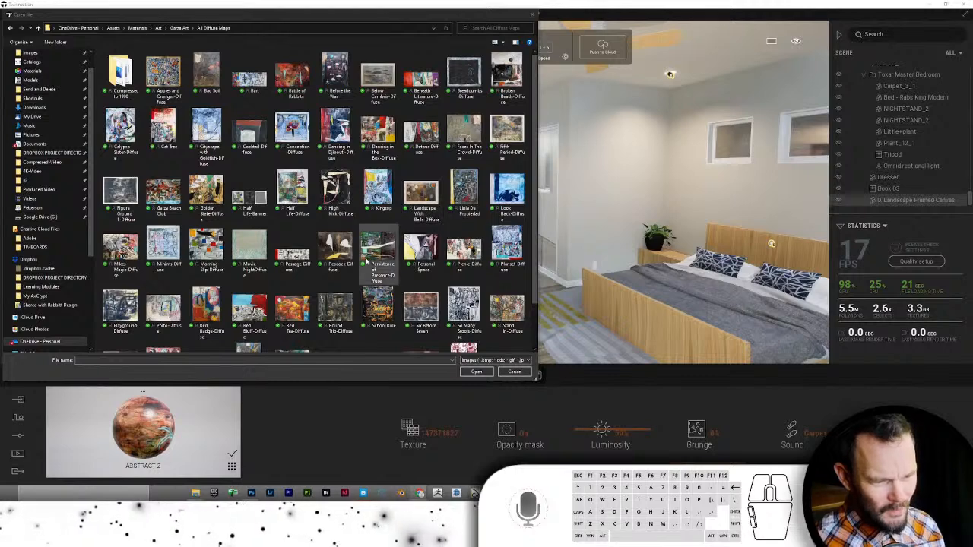
pyautogui.scroll(-1, 293, 304)
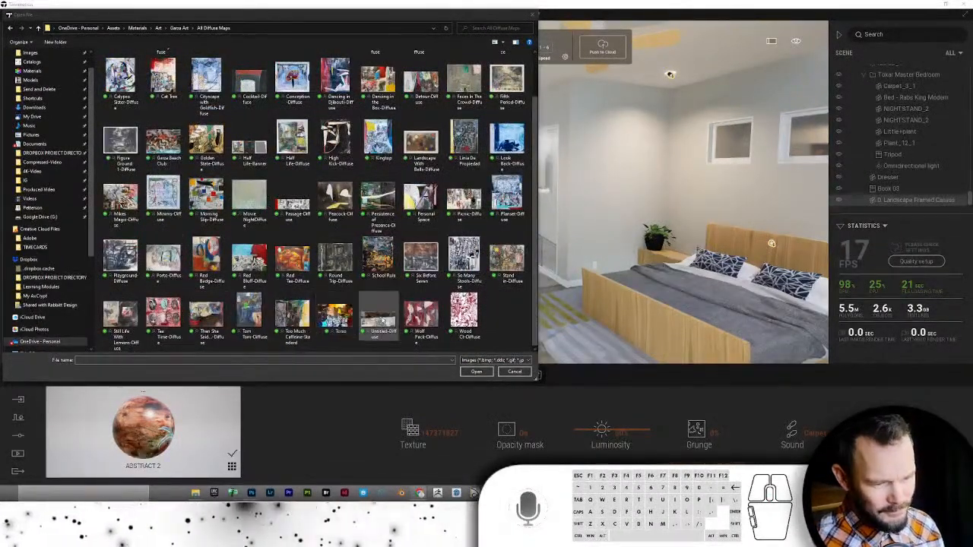
pyautogui.click(116, 324)
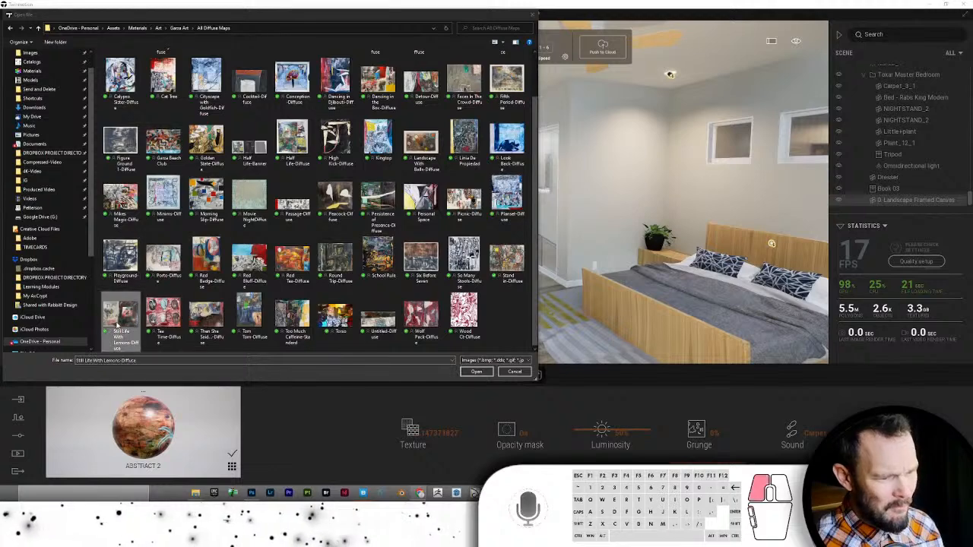
pyautogui.doubleClick(116, 324)
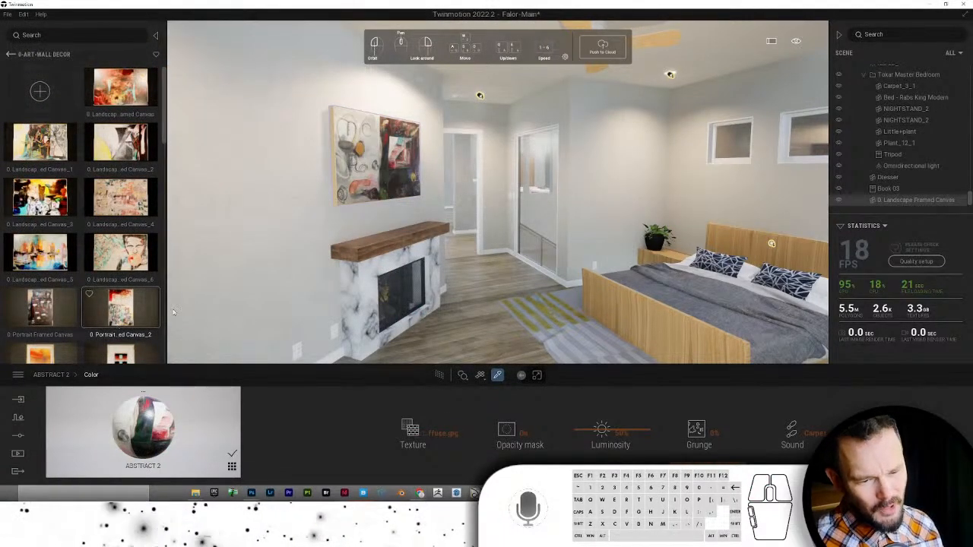
# - Apply the Plank 2 wood from the TM Materials wood collection to the bed
pyautogui.press('a')
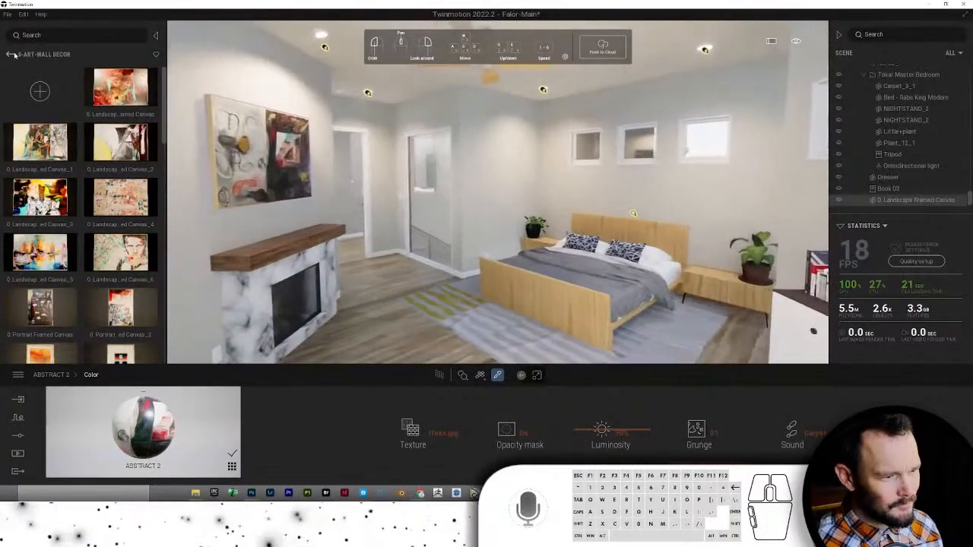
pyautogui.click(11, 54)
pyautogui.click(11, 55)
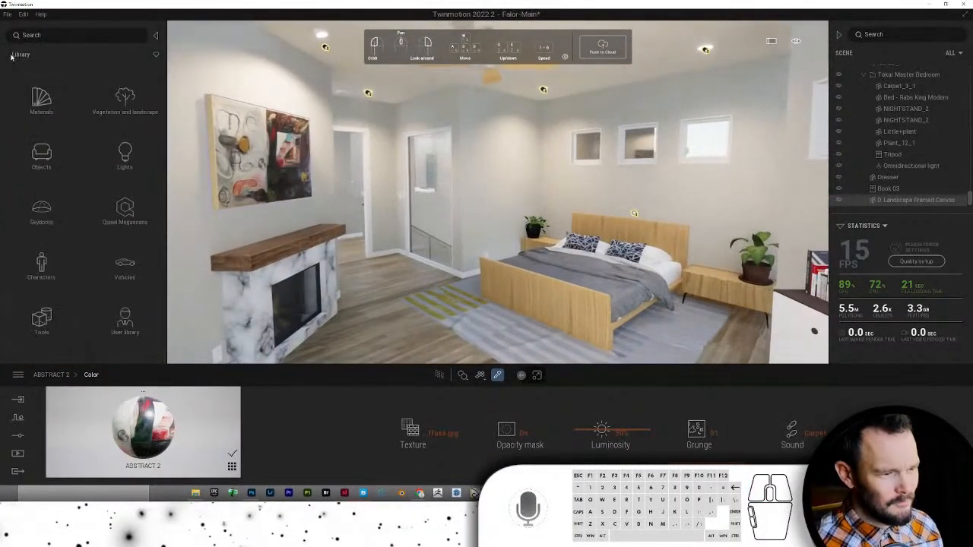
pyautogui.click(114, 319)
pyautogui.click(122, 145)
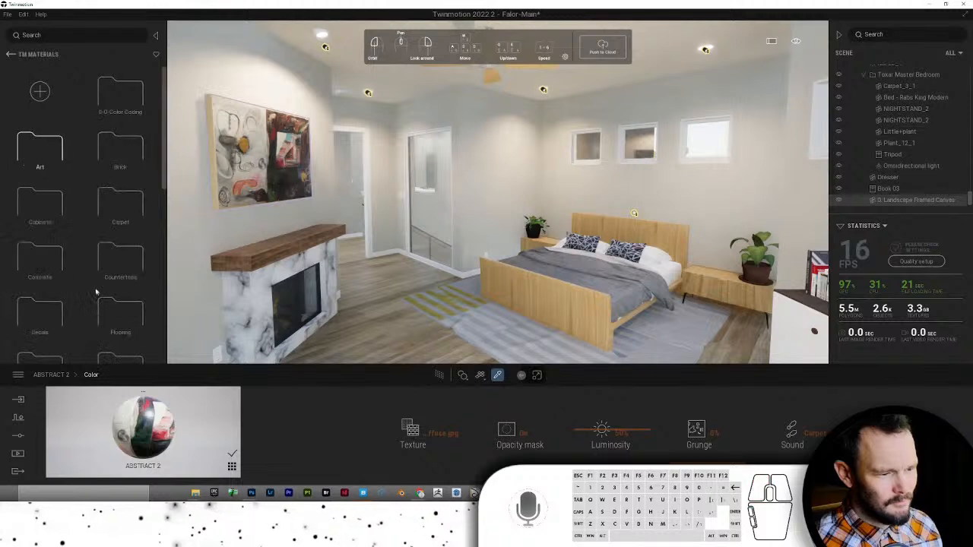
pyautogui.scroll(-8, 95, 292)
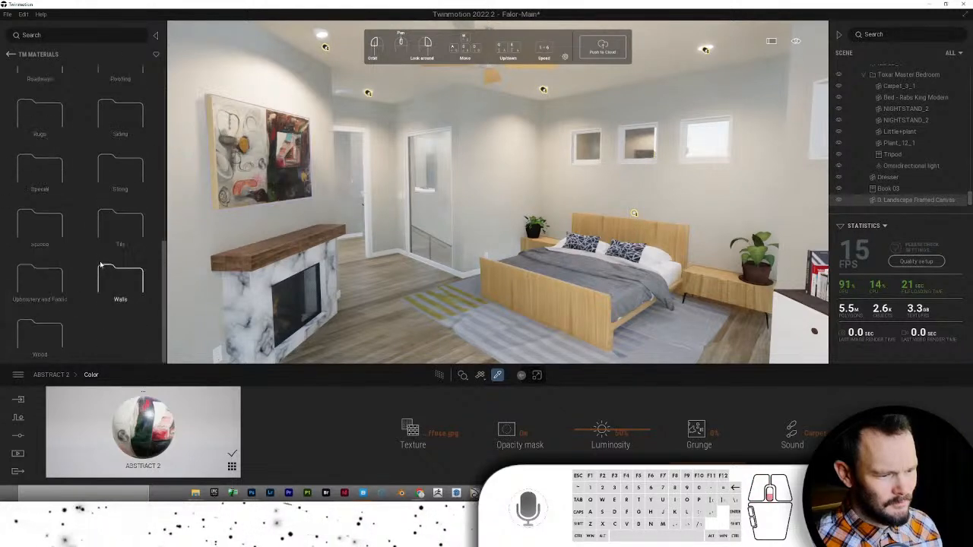
pyautogui.click(34, 335)
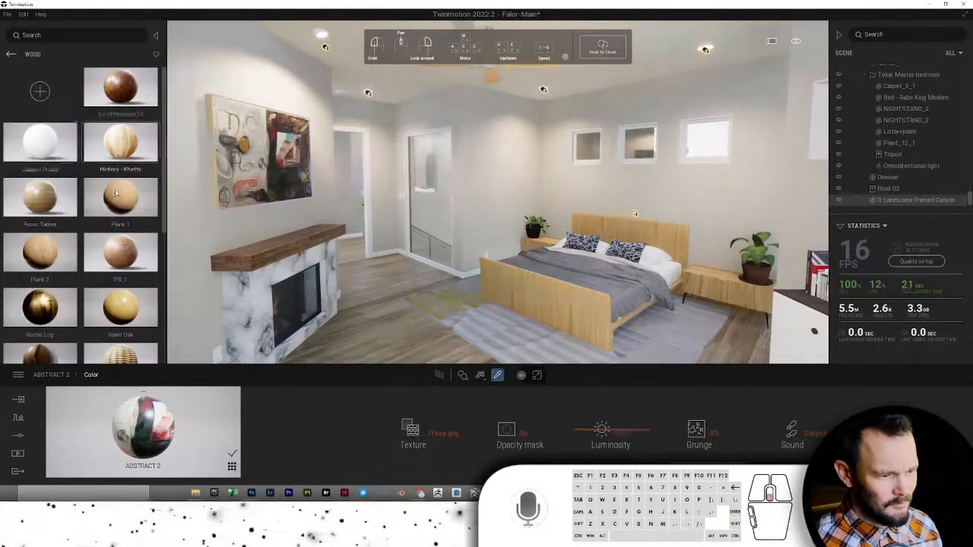
pyautogui.scroll(-1, 116, 194)
pyautogui.scroll(-4, 115, 193)
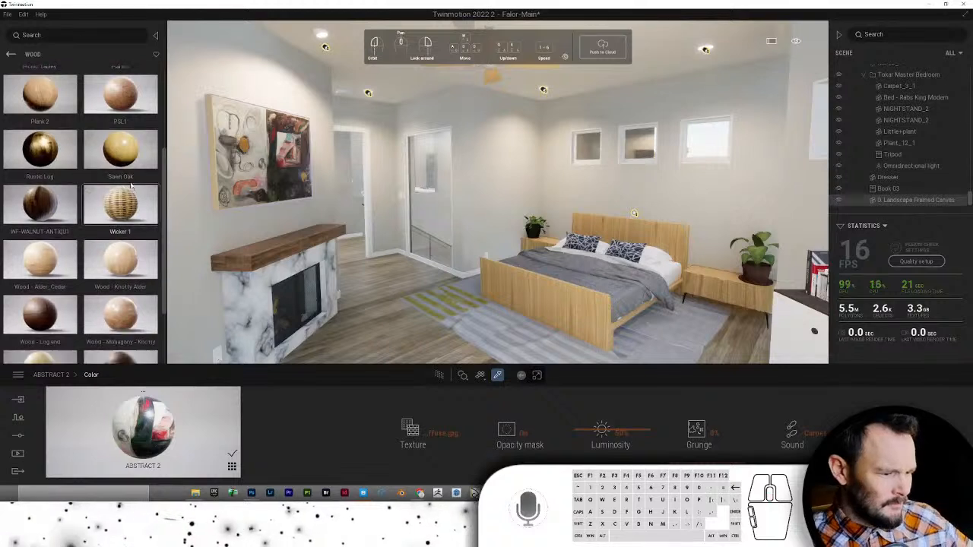
pyautogui.scroll(-3, 130, 180)
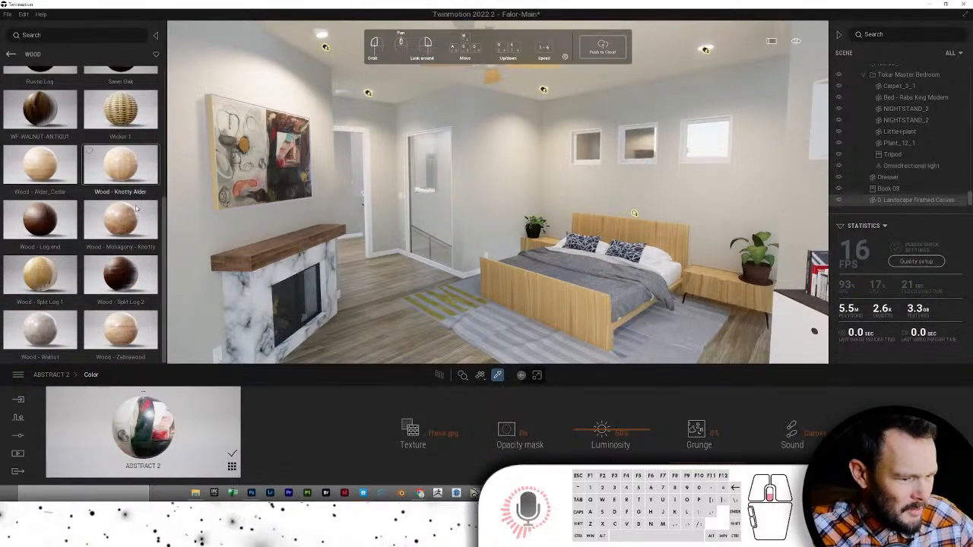
pyautogui.scroll(2, 100, 252)
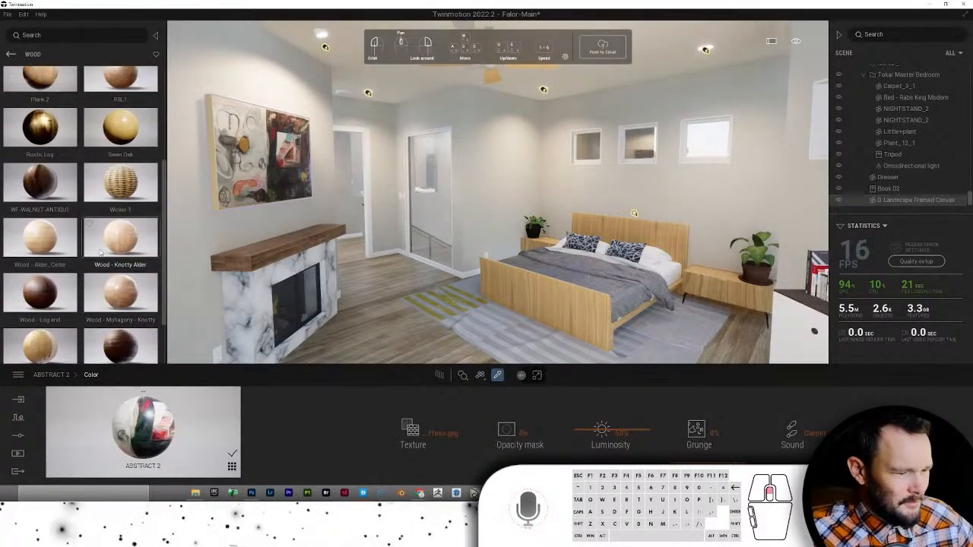
pyautogui.scroll(2, 100, 253)
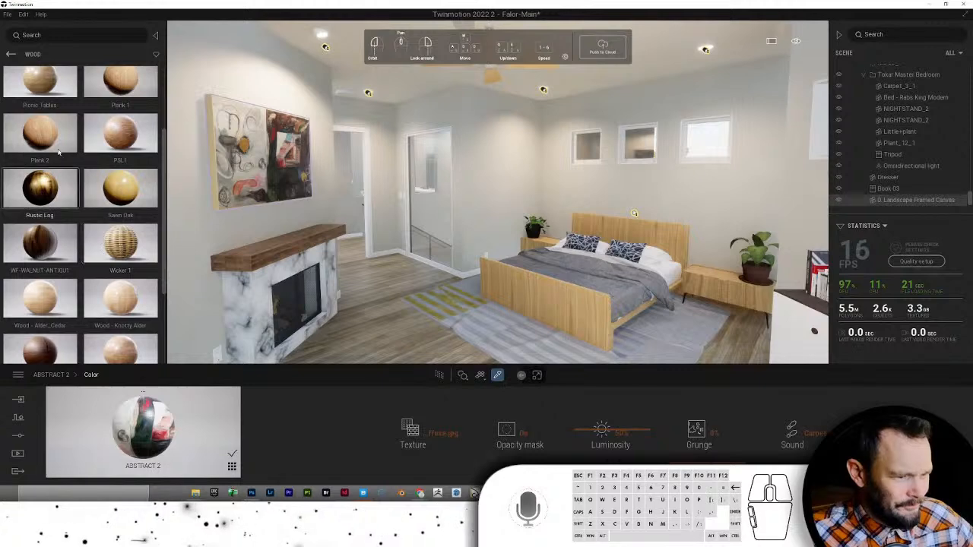
pyautogui.moveTo(55, 135); pyautogui.dragTo(529, 278)
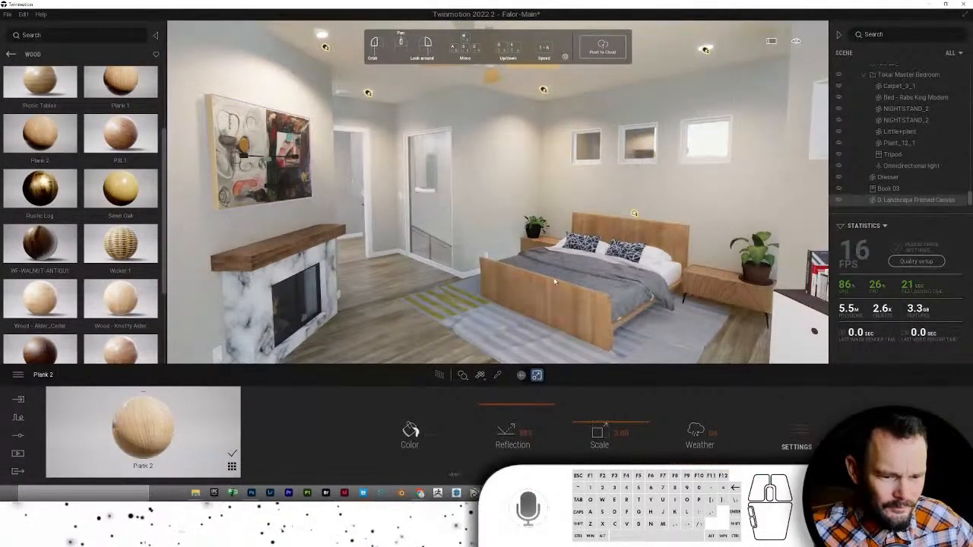
# - Darken the Plank 2 wood's colour tint and apply it to the painting's frame too
pyautogui.click(440, 376)
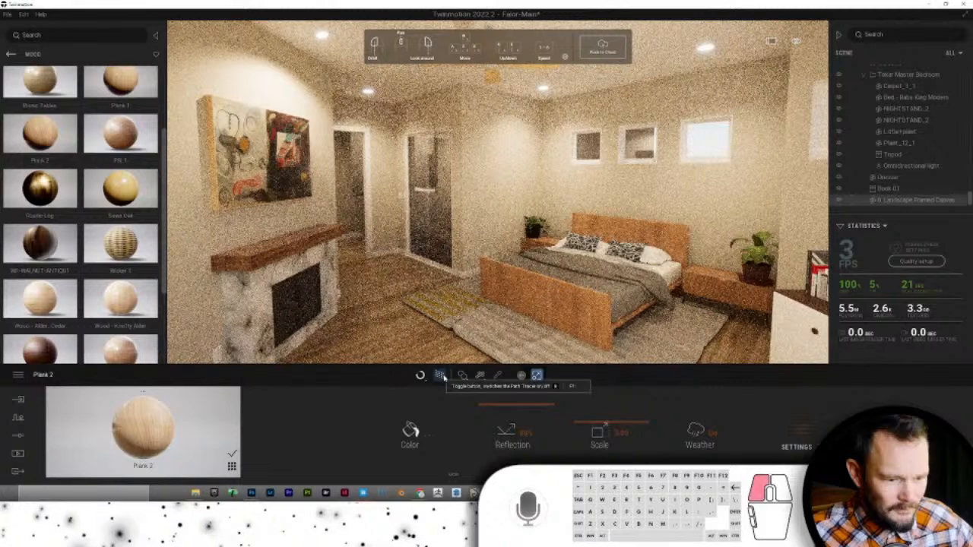
pyautogui.click(441, 376)
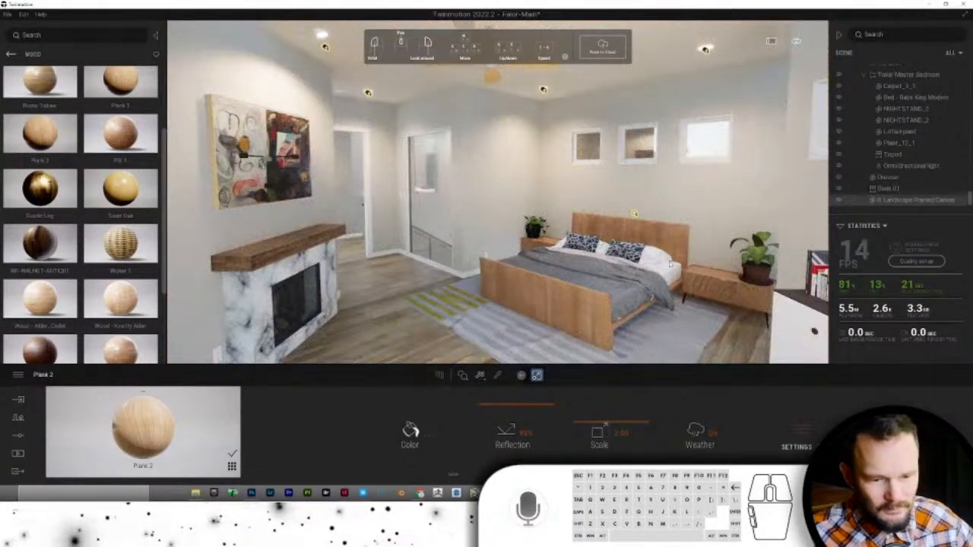
pyautogui.click(411, 430)
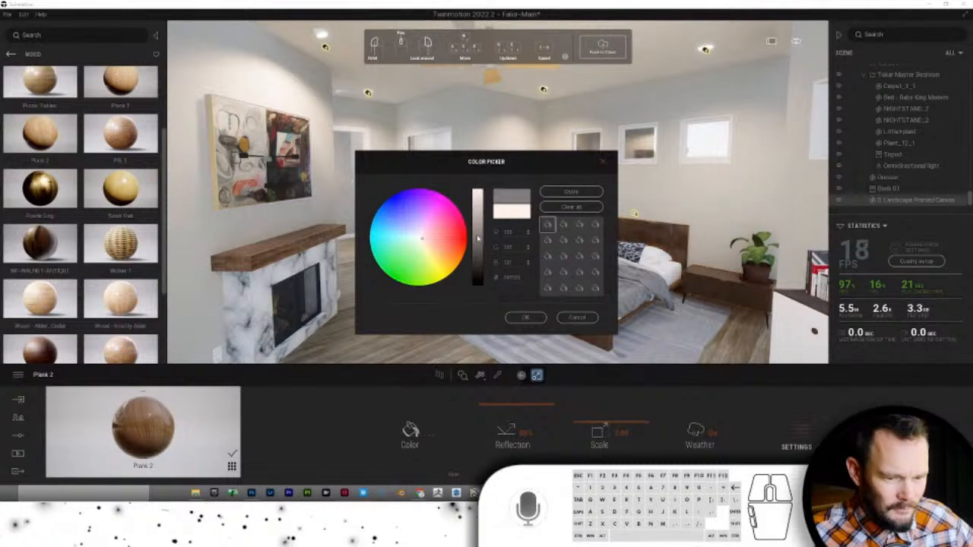
pyautogui.moveTo(478, 238); pyautogui.dragTo(477, 221)
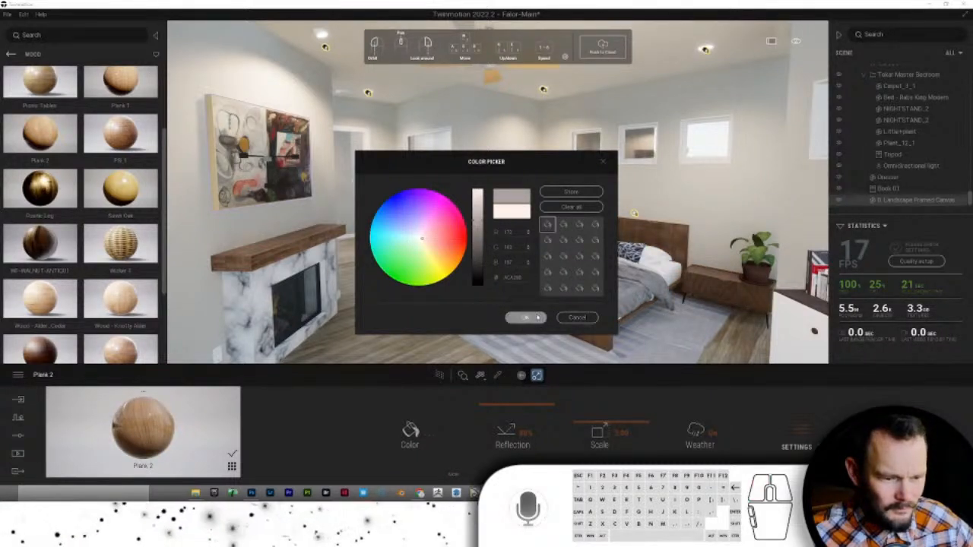
pyautogui.click(544, 318)
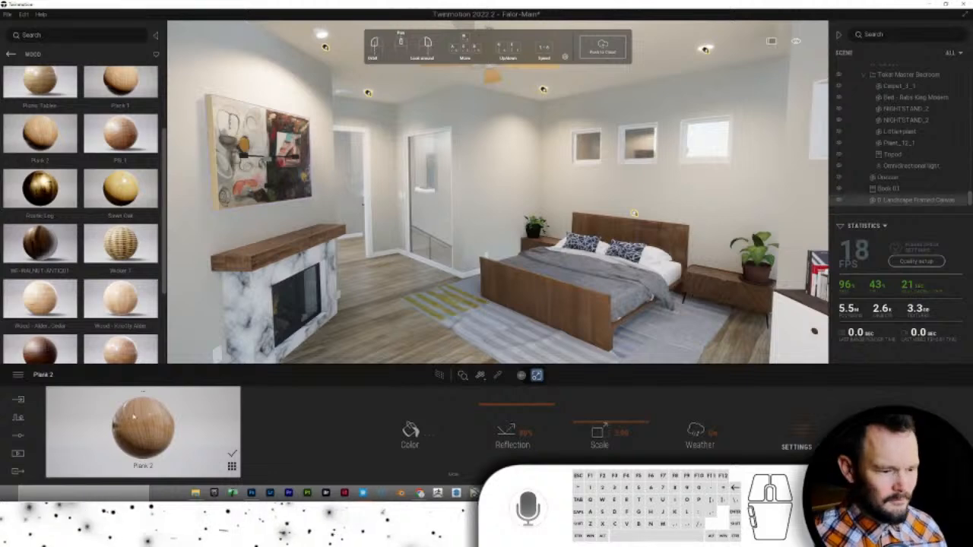
pyautogui.moveTo(134, 416)
pyautogui.mouseDown()
pyautogui.moveTo(214, 199)
pyautogui.moveTo(212, 167)
pyautogui.mouseUp()
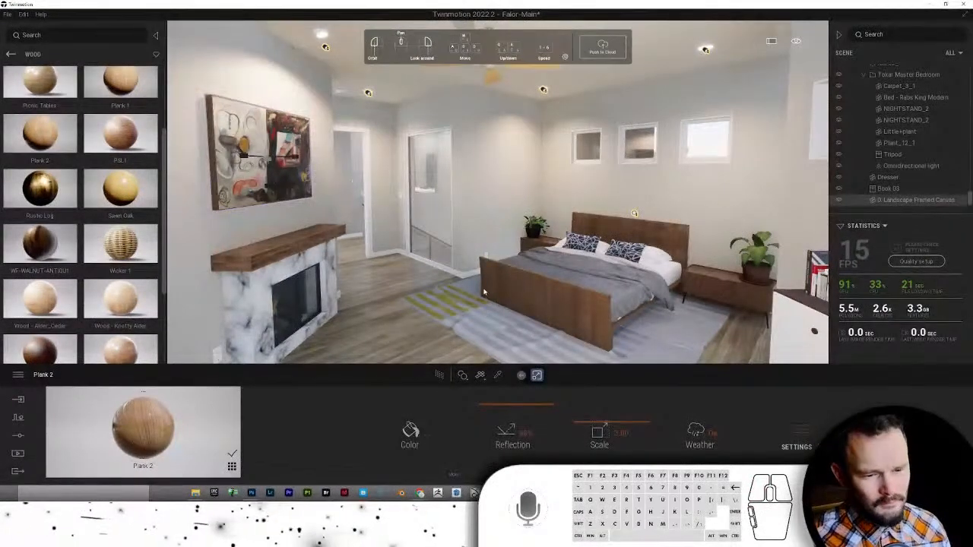
pyautogui.moveTo(487, 292); pyautogui.dragTo(470, 289, button='right')
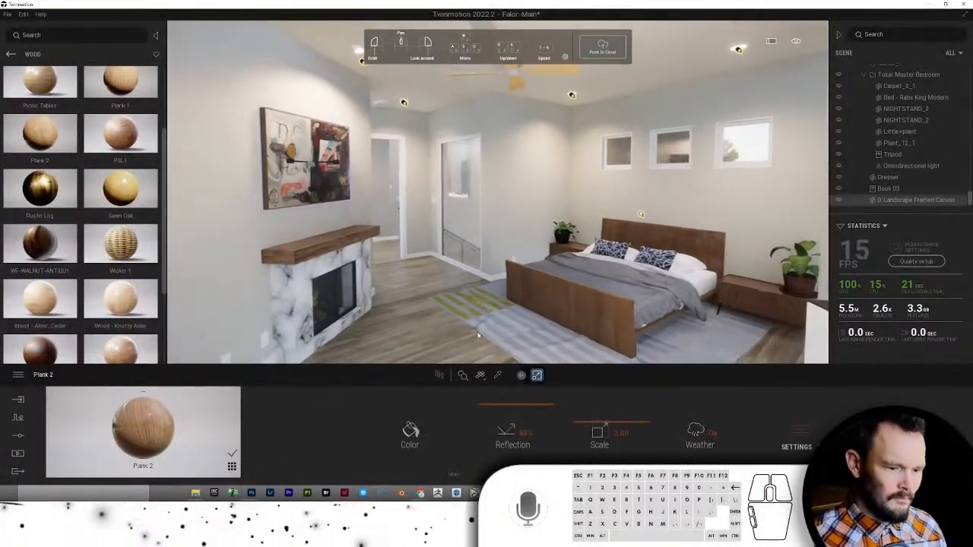
# - Sample the wall's Drywall material and tint it a muted mauve-brown
pyautogui.click(497, 375)
pyautogui.click(522, 200)
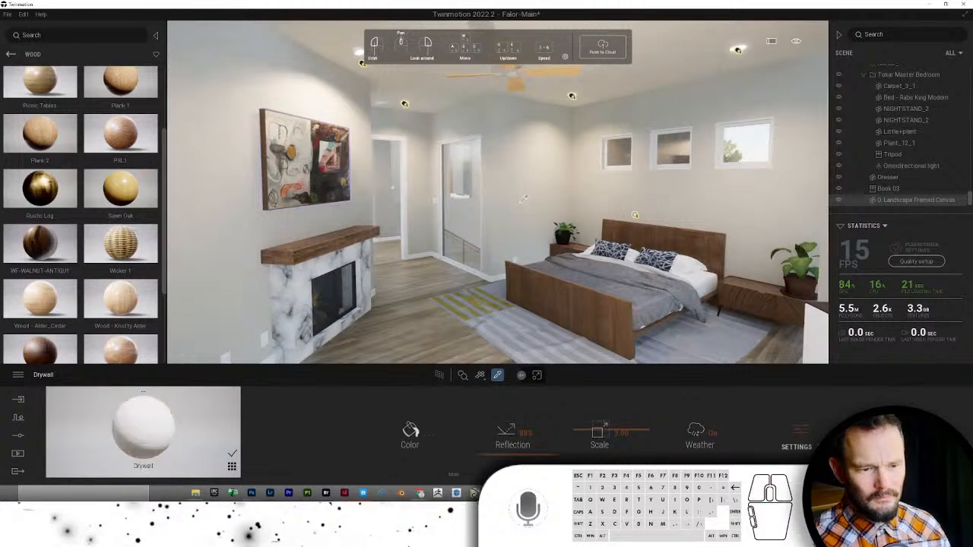
pyautogui.click(410, 432)
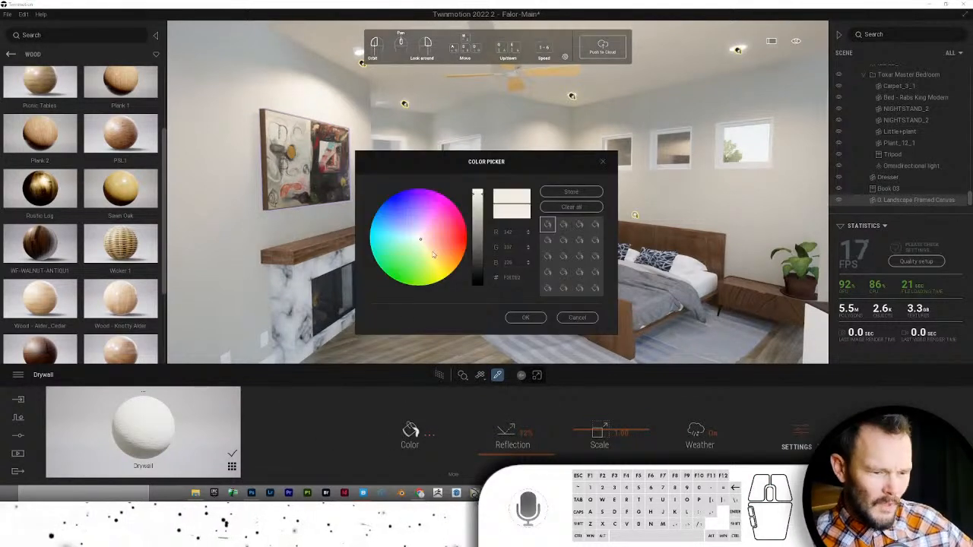
pyautogui.click(428, 246)
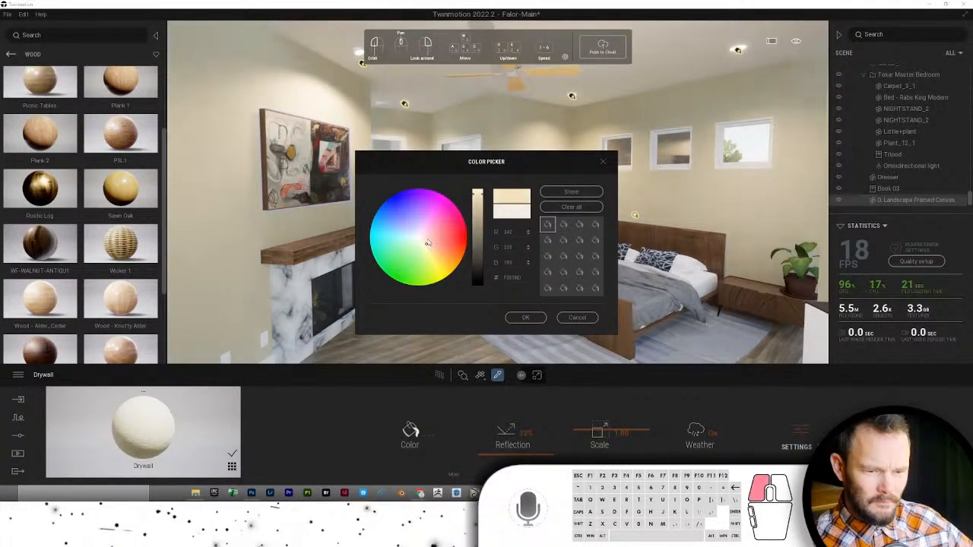
pyautogui.click(423, 239)
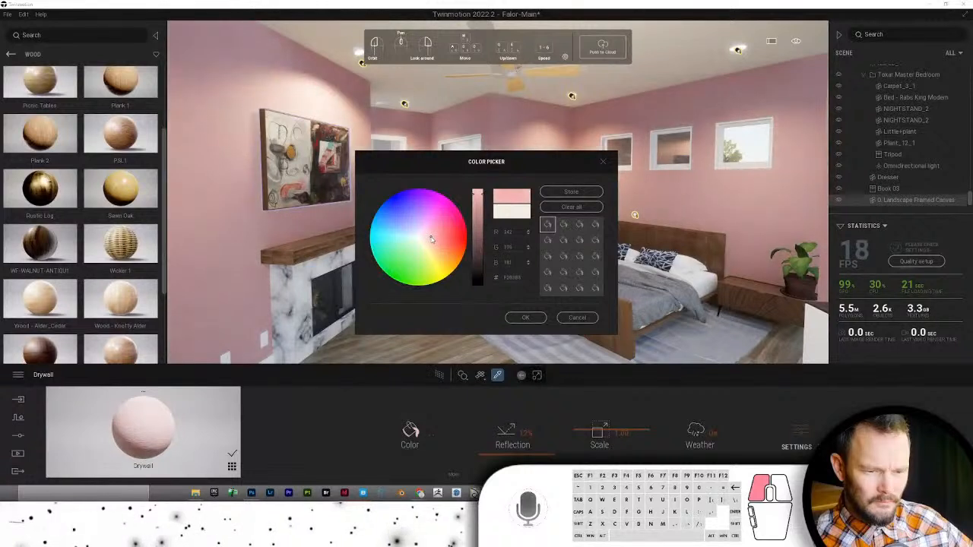
pyautogui.moveTo(423, 237)
pyautogui.mouseDown()
pyautogui.moveTo(411, 248)
pyautogui.moveTo(425, 249)
pyautogui.moveTo(415, 240)
pyautogui.mouseUp()
pyautogui.click(473, 238)
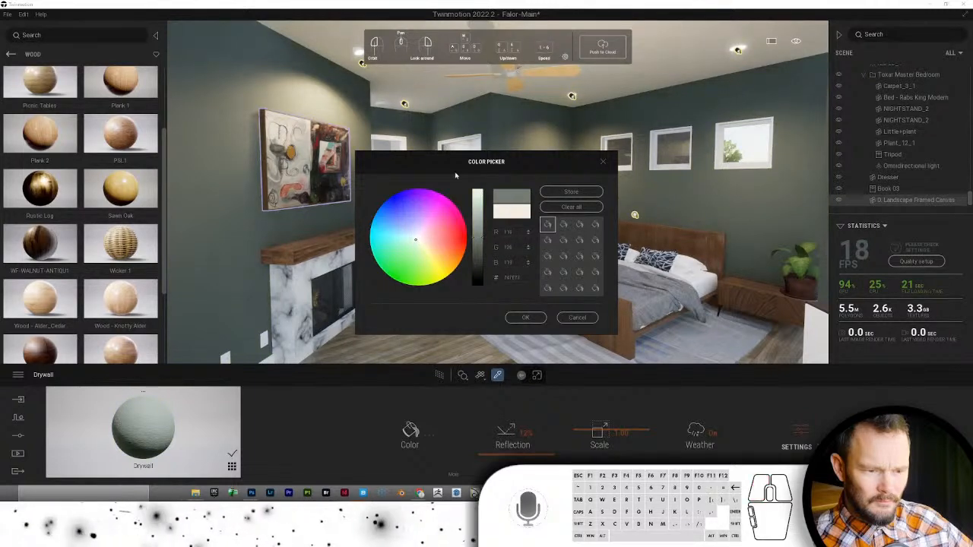
pyautogui.moveTo(517, 166); pyautogui.dragTo(274, 120)
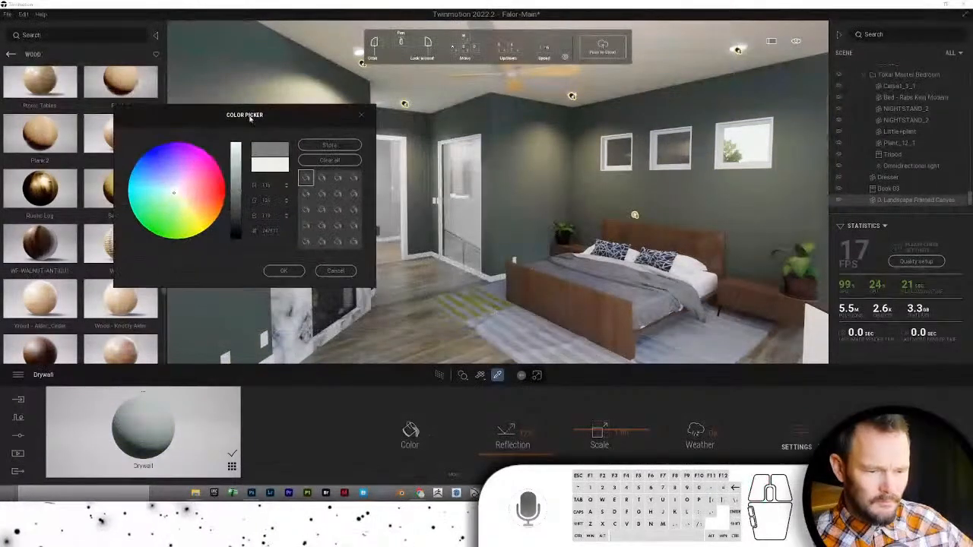
pyautogui.click(173, 195)
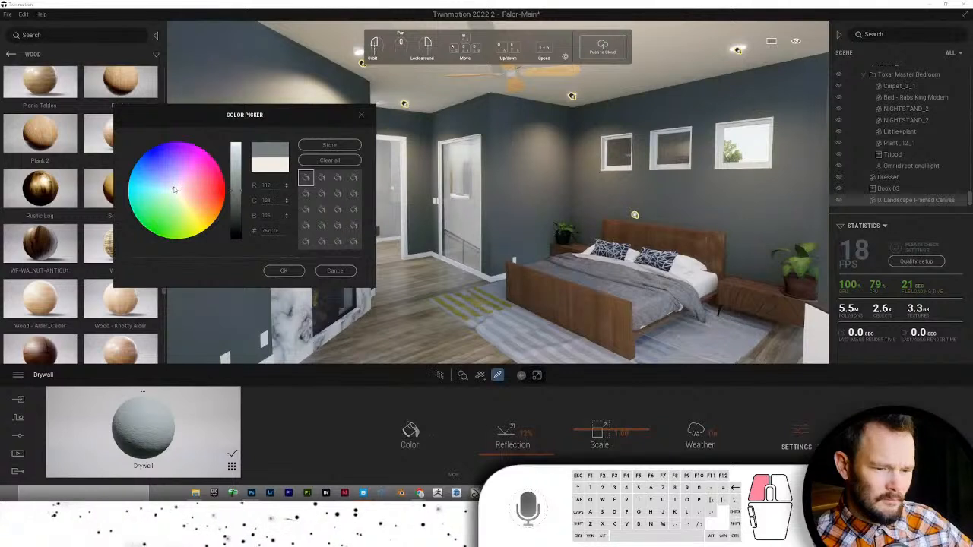
pyautogui.moveTo(174, 190); pyautogui.dragTo(188, 195)
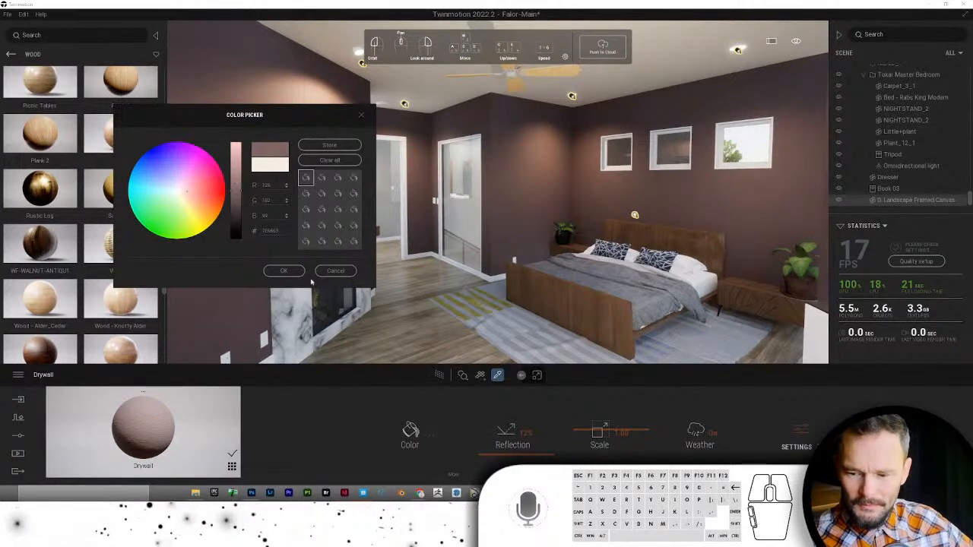
pyautogui.click(282, 271)
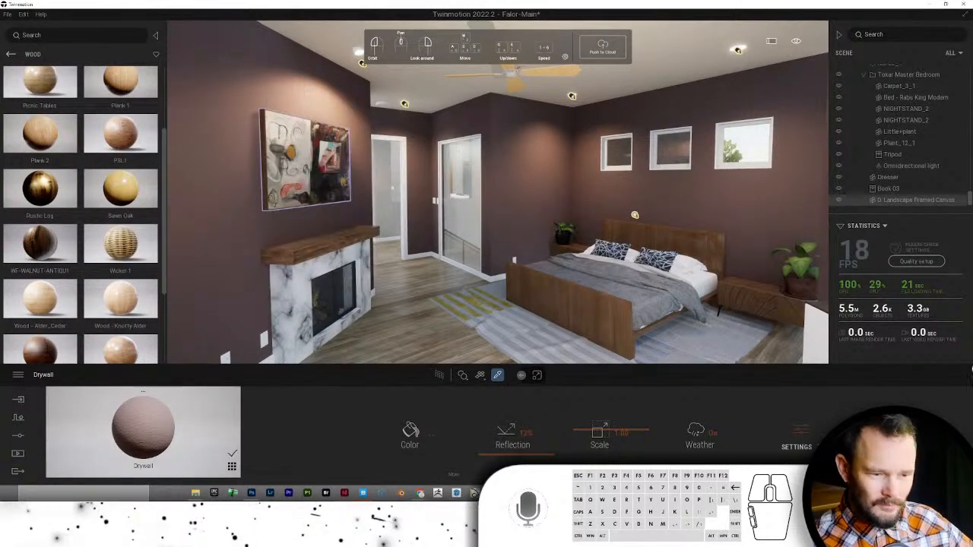
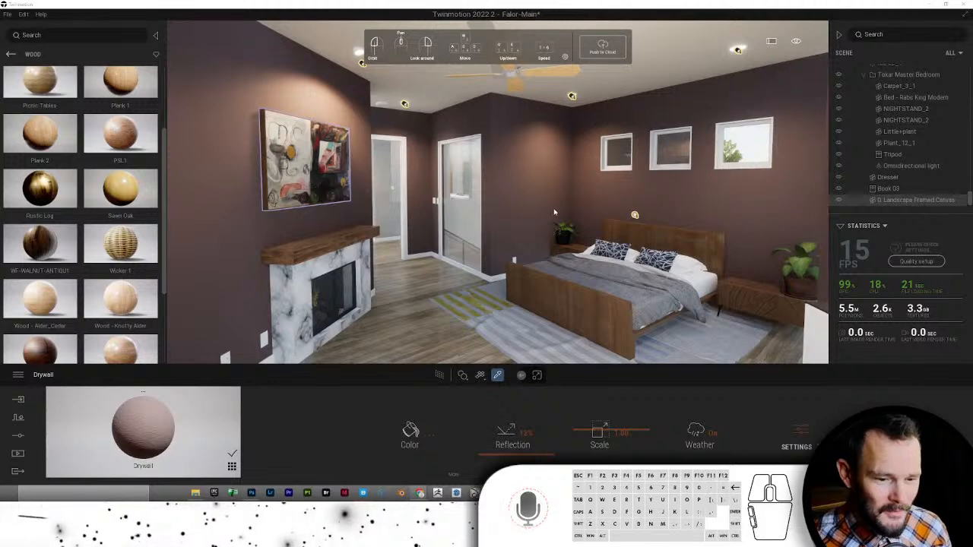
# - Fly the camera to the framed canvas, then orbit round to face the fireplace wall
pyautogui.moveTo(543, 144); pyautogui.dragTo(541, 115)
pyautogui.rightClick(915, 199)
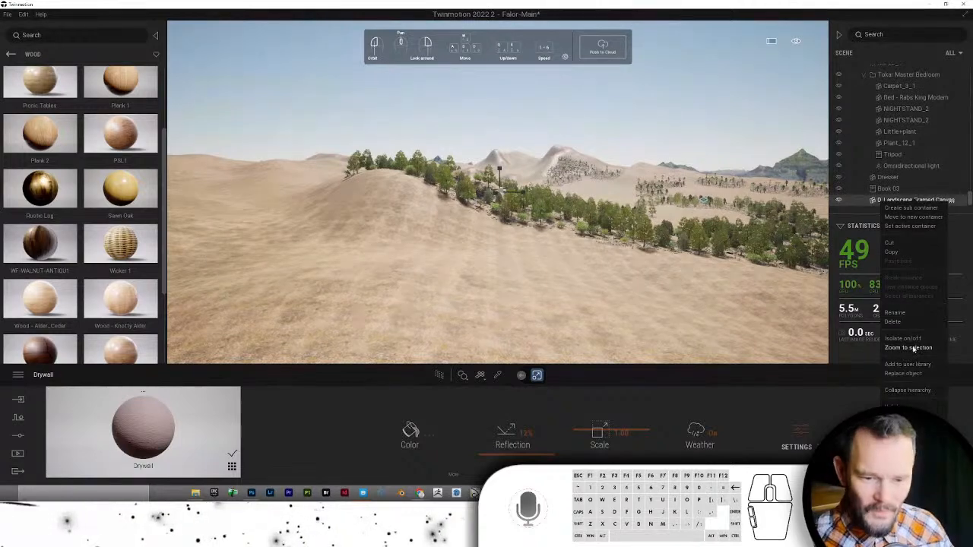
pyautogui.click(911, 347)
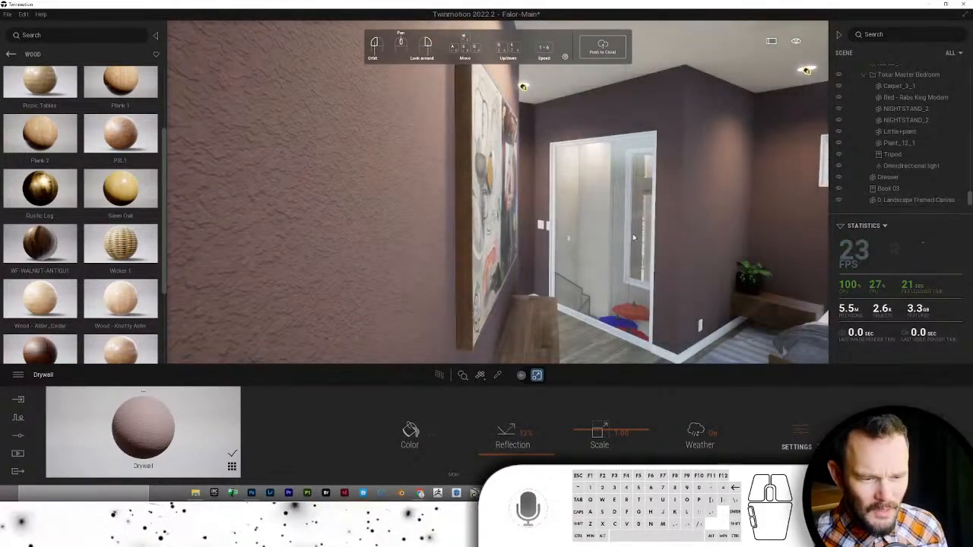
pyautogui.moveTo(633, 233); pyautogui.dragTo(661, 237)
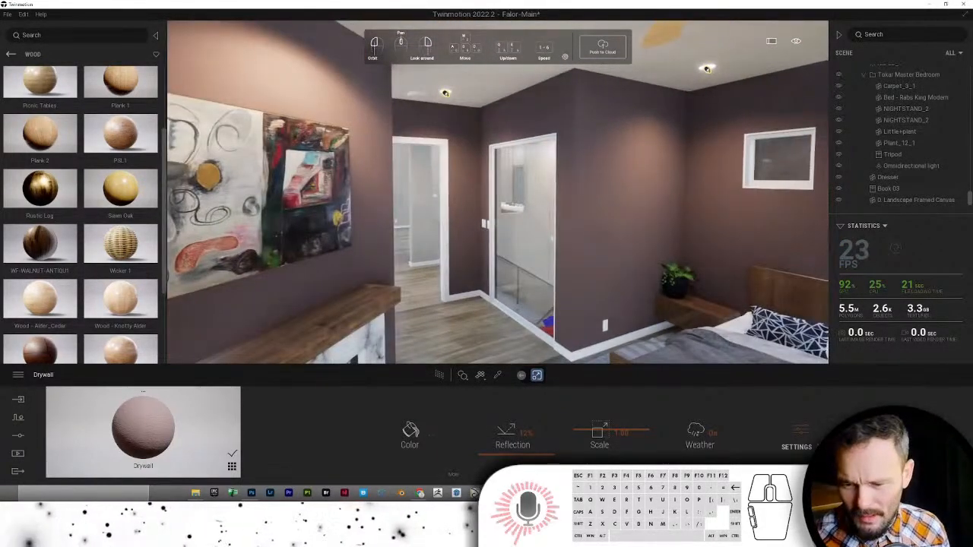
pyautogui.moveTo(660, 236); pyautogui.dragTo(507, 237, button='right')
pyautogui.press('s')
pyautogui.press('a')
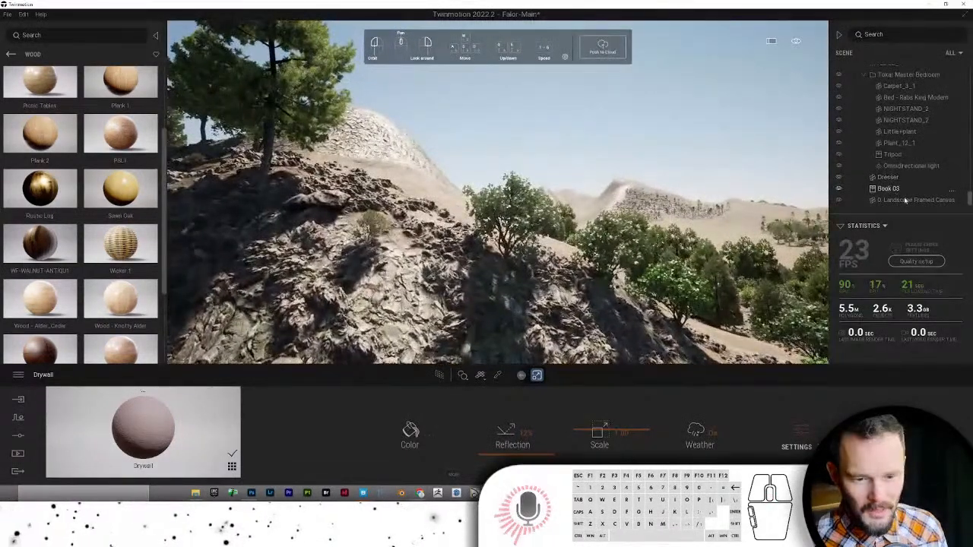
pyautogui.rightClick(905, 200)
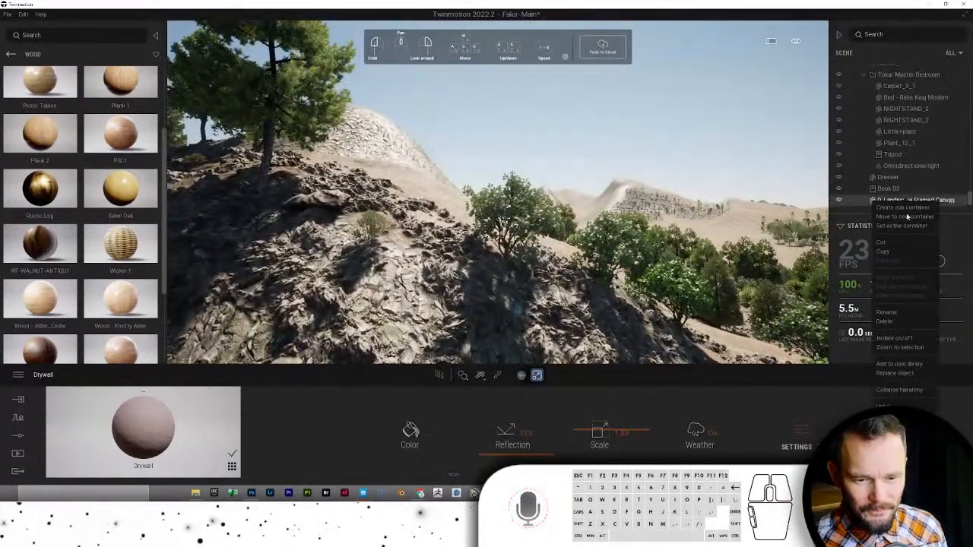
pyautogui.click(900, 347)
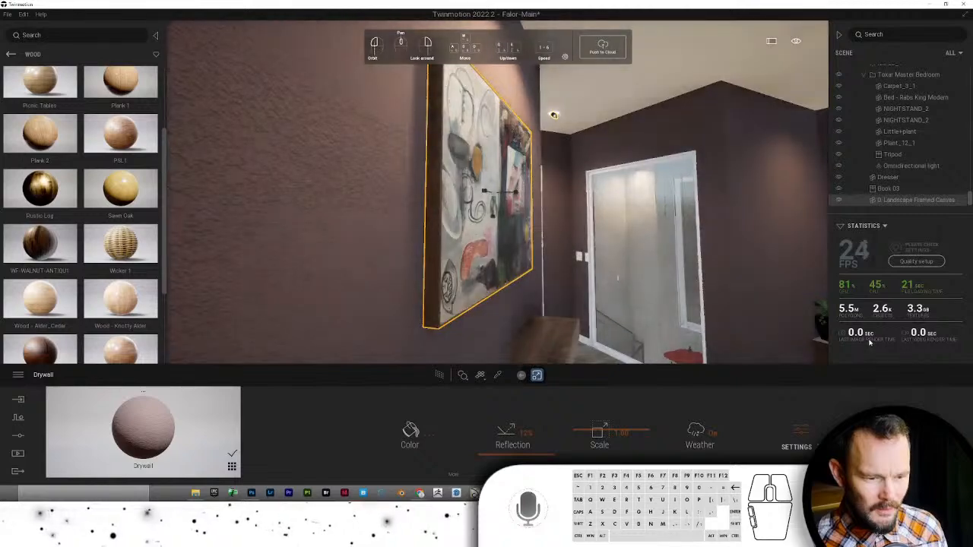
pyautogui.scroll(-10, 696, 295)
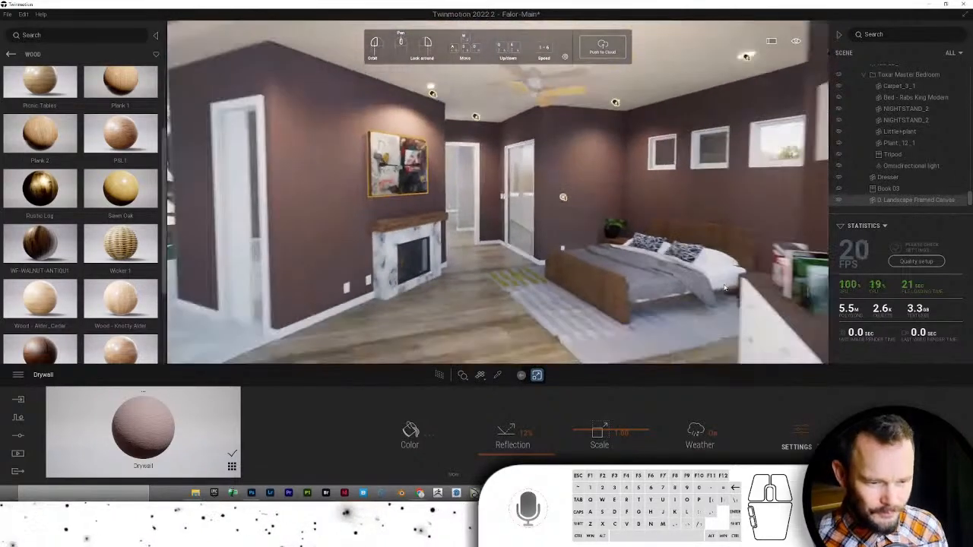
pyautogui.scroll(5, 727, 286)
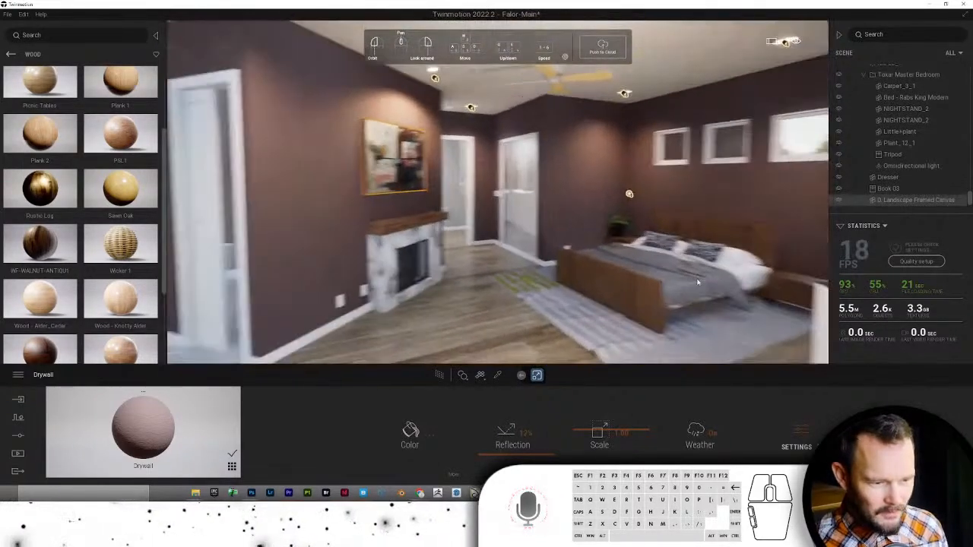
pyautogui.moveTo(697, 282); pyautogui.dragTo(504, 270)
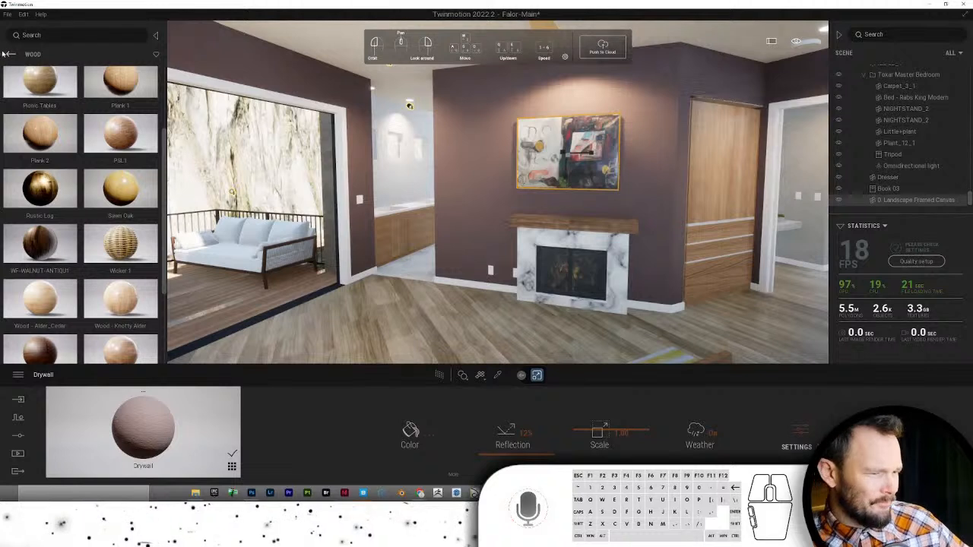
# - Browse the User Library to TM Models > 0-Plants Potted > Floor
pyautogui.click(10, 55)
pyautogui.click(10, 55)
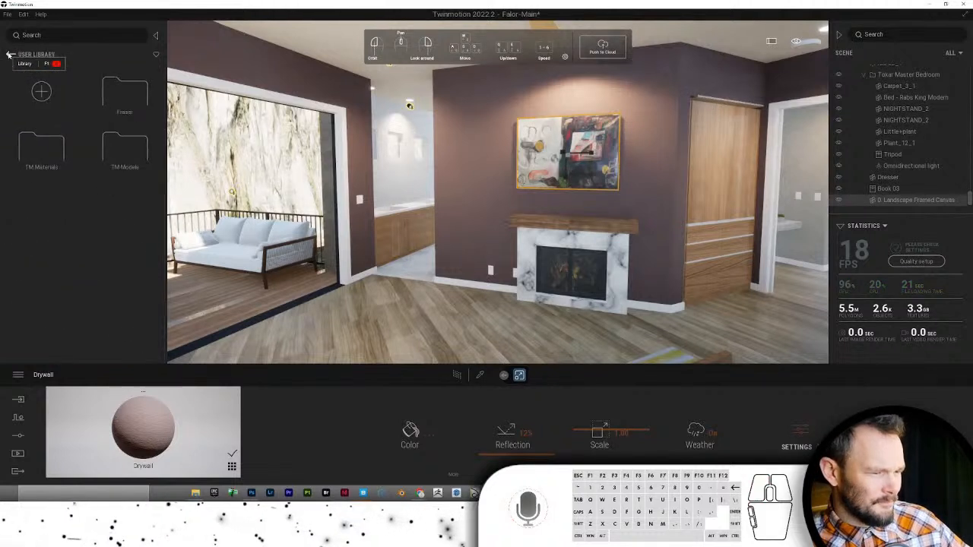
pyautogui.click(126, 152)
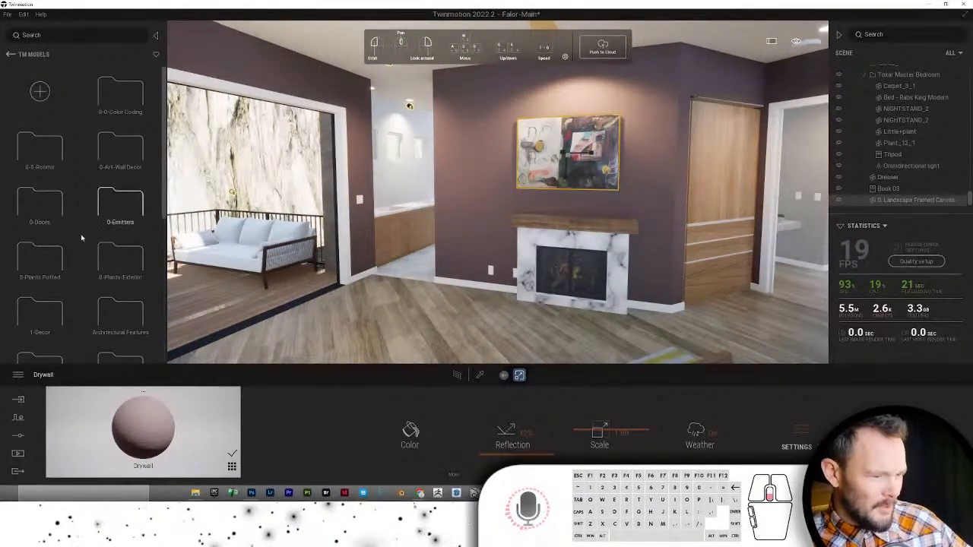
pyautogui.click(39, 241)
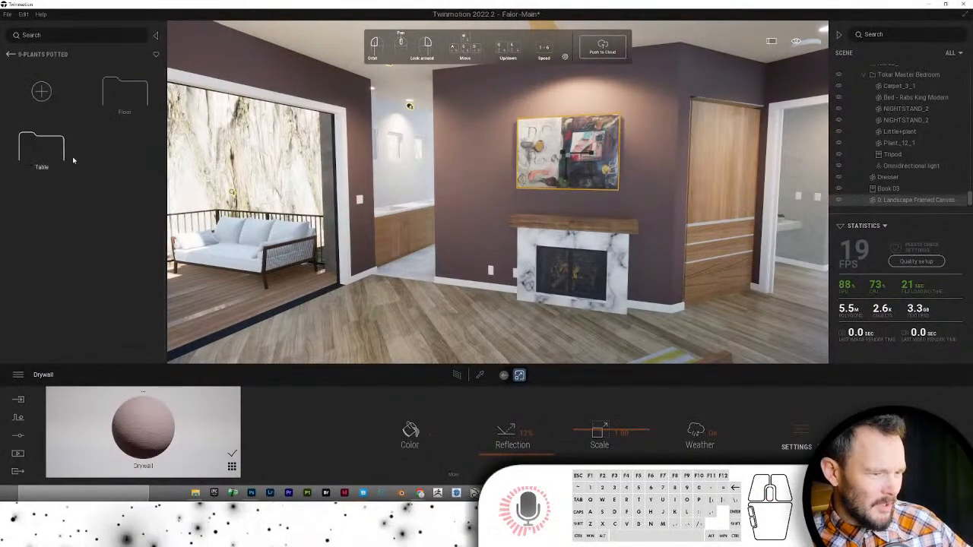
pyautogui.click(120, 95)
pyautogui.scroll(-5, 120, 183)
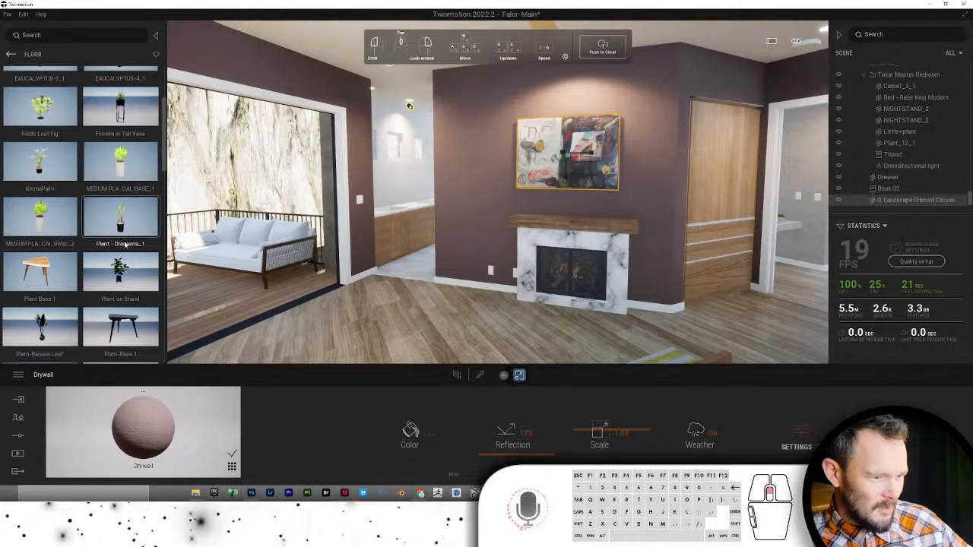
pyautogui.scroll(3, 125, 243)
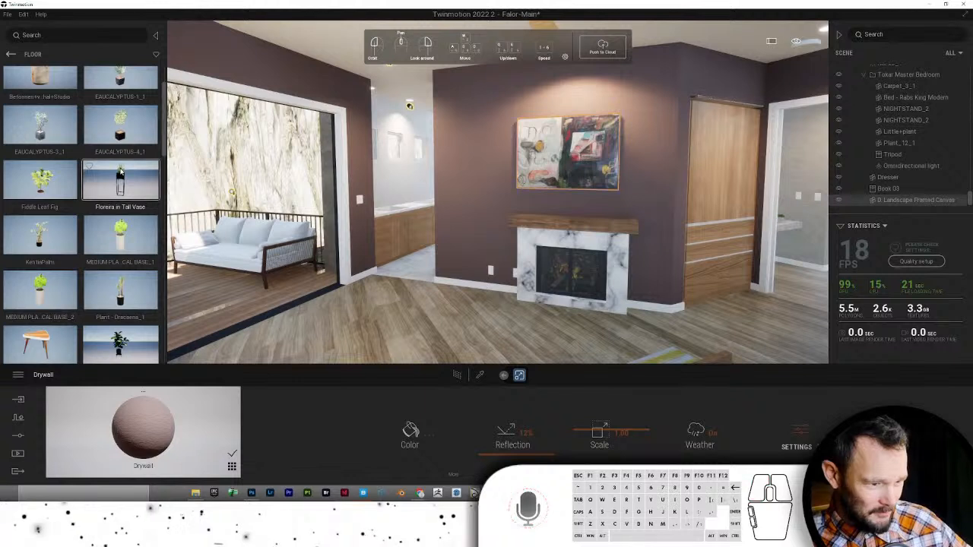
# - Try potted plants by the fireplace, settling on Plant-Ficus in Pot to its left
pyautogui.moveTo(481, 292); pyautogui.dragTo(479, 294)
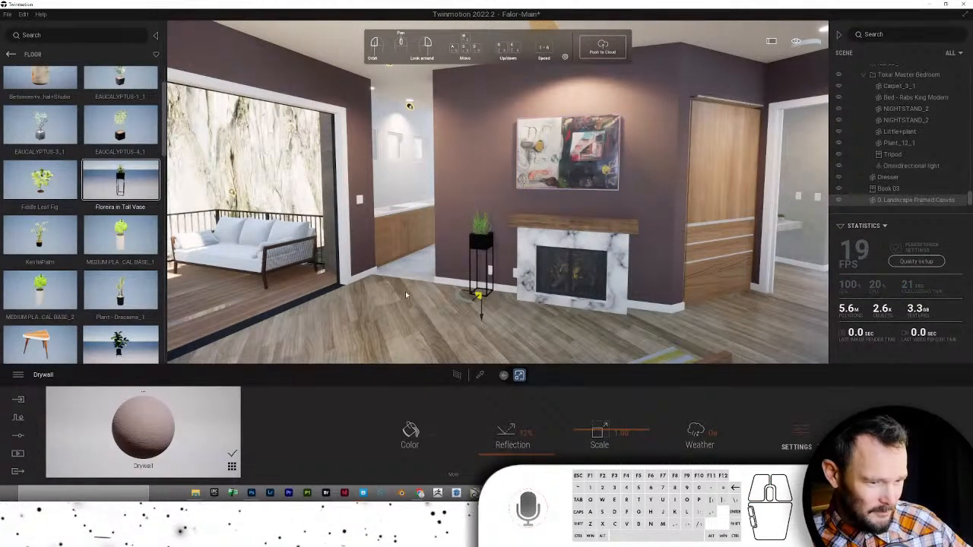
pyautogui.hotkey('ctrl', 'z')
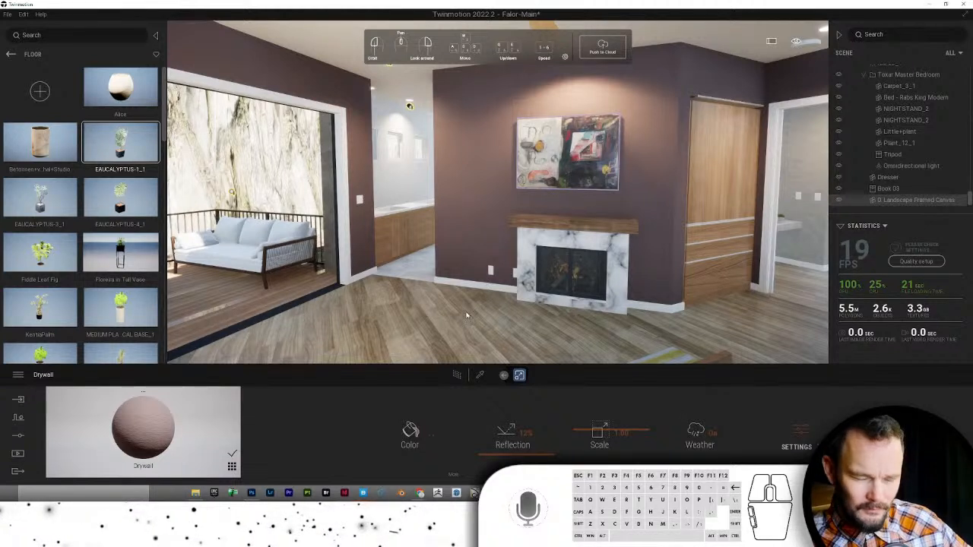
pyautogui.moveTo(469, 311); pyautogui.dragTo(122, 239)
pyautogui.scroll(-3, 123, 238)
pyautogui.scroll(-3, 124, 238)
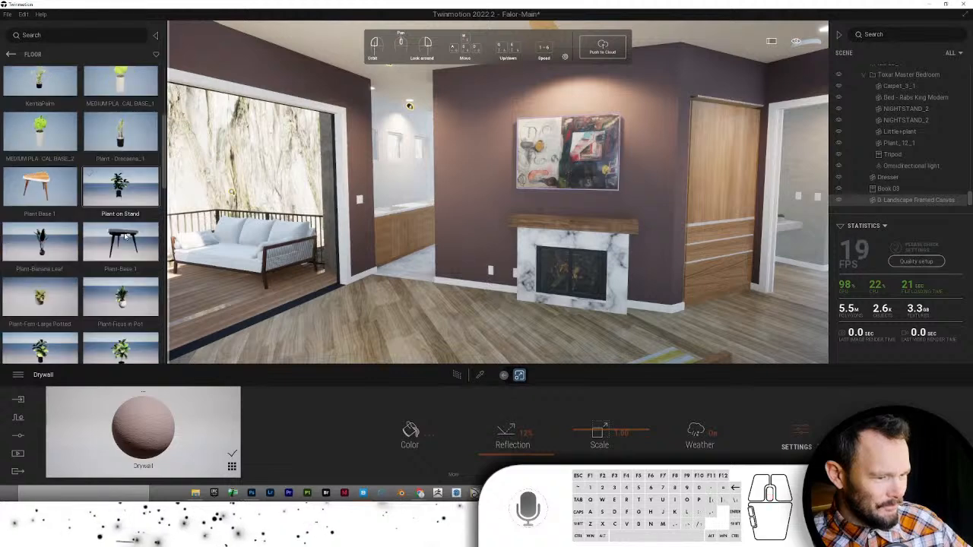
pyautogui.moveTo(120, 215); pyautogui.dragTo(465, 306)
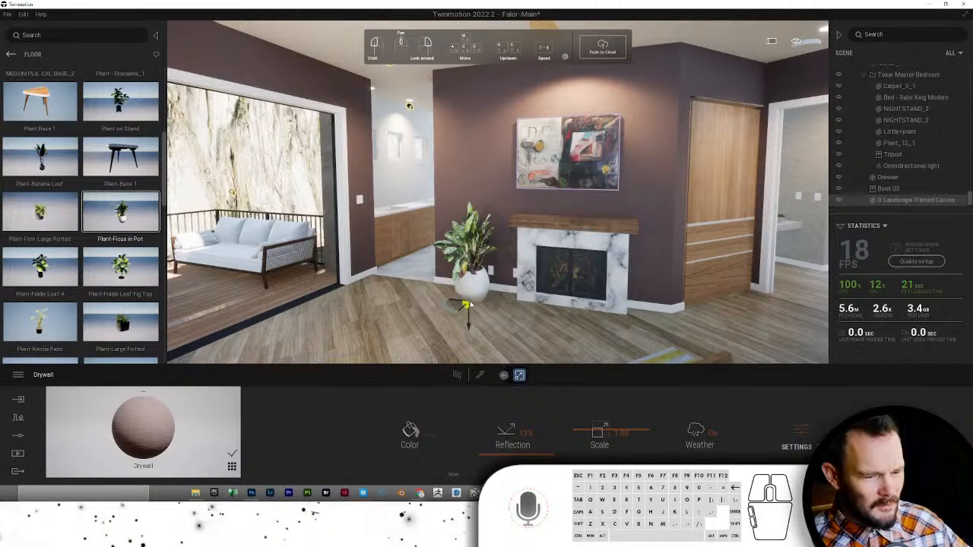
# - Select the framed painting above the fireplace and adjust its rotation
pyautogui.click(535, 162)
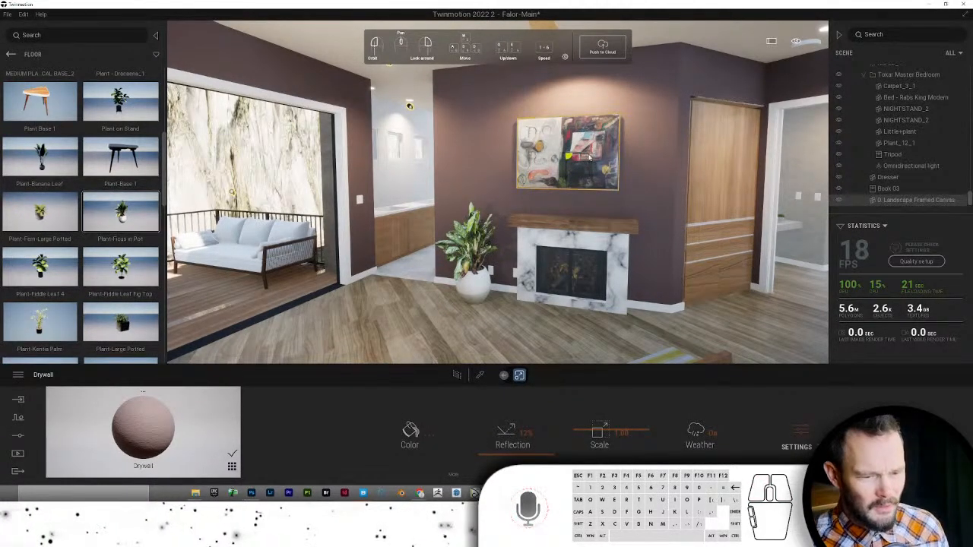
pyautogui.press('w')
pyautogui.moveTo(585, 158); pyautogui.dragTo(612, 158, button='right')
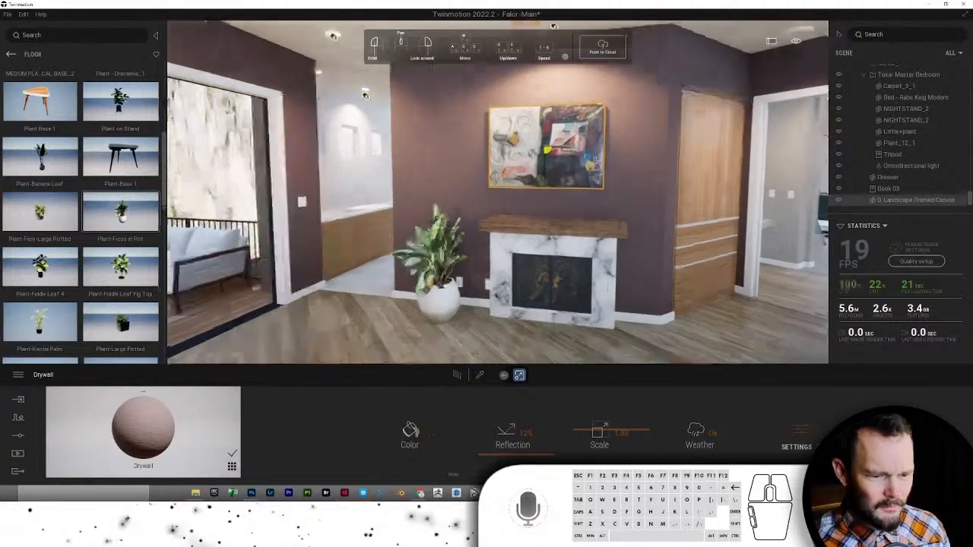
pyautogui.press('Tab')
pyautogui.press('Tab')
pyautogui.moveTo(563, 156); pyautogui.dragTo(566, 168)
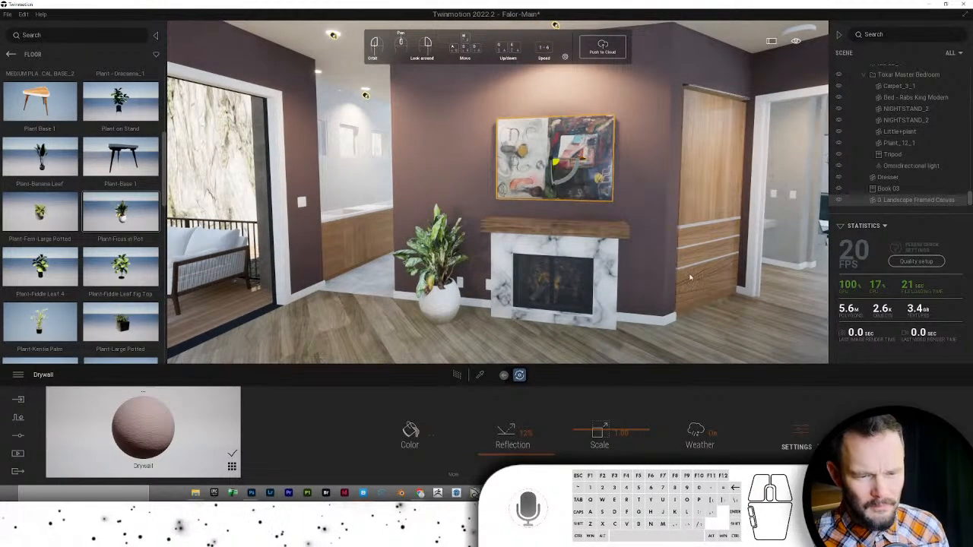
# - Select the ledge on top of the wooden wardrobe
pyautogui.moveTo(690, 278); pyautogui.dragTo(527, 204, button='right')
pyautogui.press('w')
pyautogui.click(463, 160)
pyautogui.press('s')
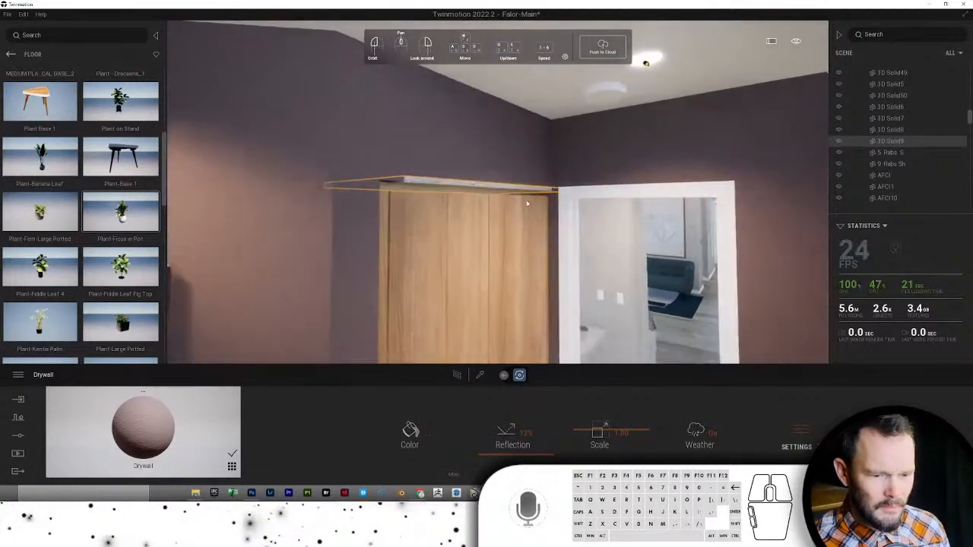
pyautogui.press('s')
pyautogui.rightClick(501, 233)
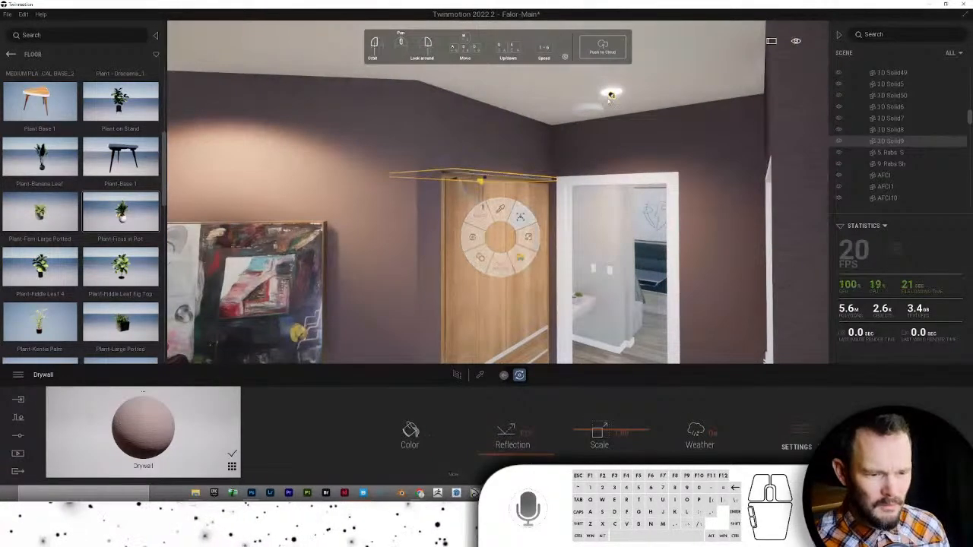
pyautogui.press('w')
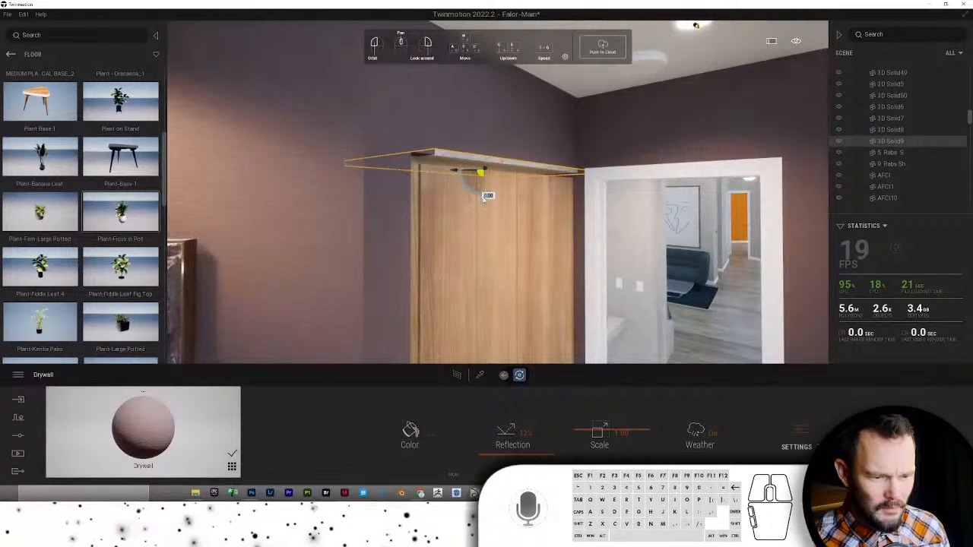
# - Rotate the wardrobe-top ledge slightly, checking it from above and straight on
pyautogui.moveTo(481, 204); pyautogui.dragTo(482, 205)
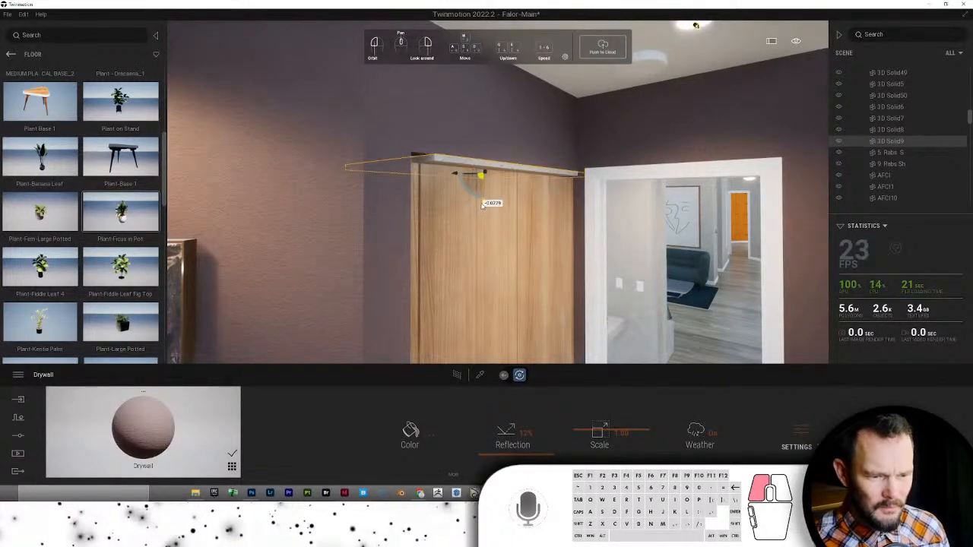
pyautogui.press('d')
pyautogui.moveTo(477, 202)
pyautogui.mouseDown(button='right')
pyautogui.moveTo(441, 197)
pyautogui.moveTo(456, 172)
pyautogui.moveTo(465, 216)
pyautogui.mouseUp(button='right')
pyautogui.press('w')
pyautogui.press('e')
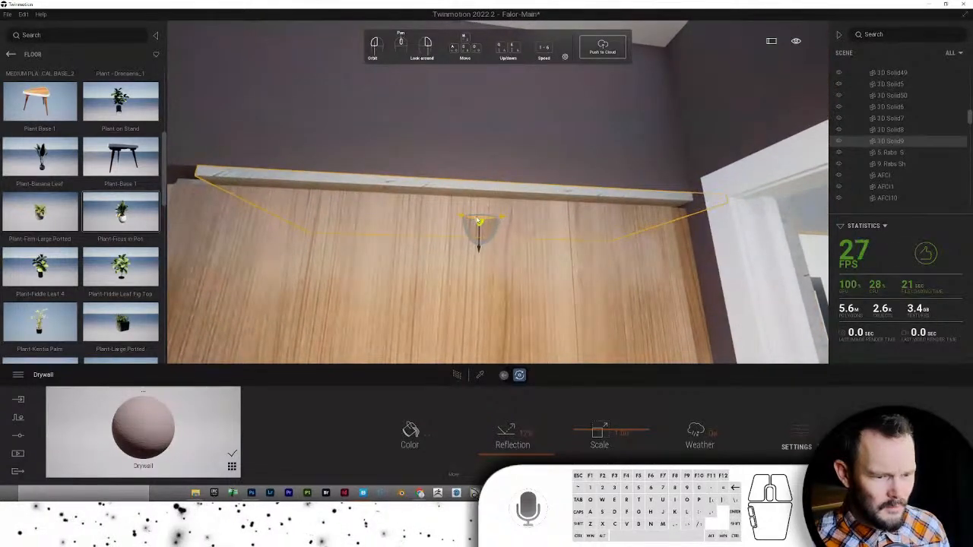
pyautogui.moveTo(466, 219); pyautogui.dragTo(449, 220)
pyautogui.press('s')
pyautogui.moveTo(453, 226)
pyautogui.mouseDown(button='right')
pyautogui.moveTo(456, 199)
pyautogui.moveTo(485, 252)
pyautogui.moveTo(519, 263)
pyautogui.moveTo(720, 195)
pyautogui.moveTo(834, 174)
pyautogui.mouseUp(button='right')
pyautogui.press('a')
pyautogui.press('a')
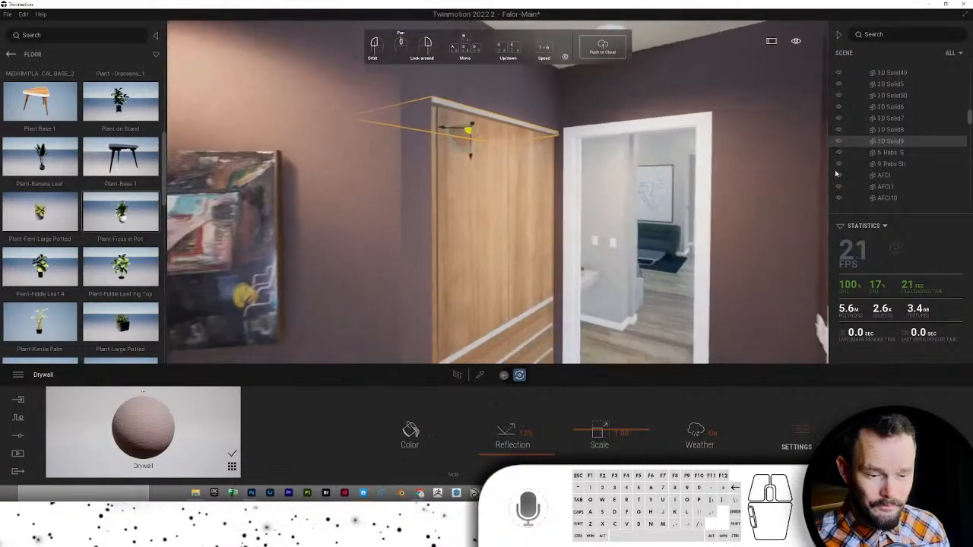
# - Sample the wardrobe's Plank 1 wood and apply it to the wardrobe's white top
pyautogui.click(479, 374)
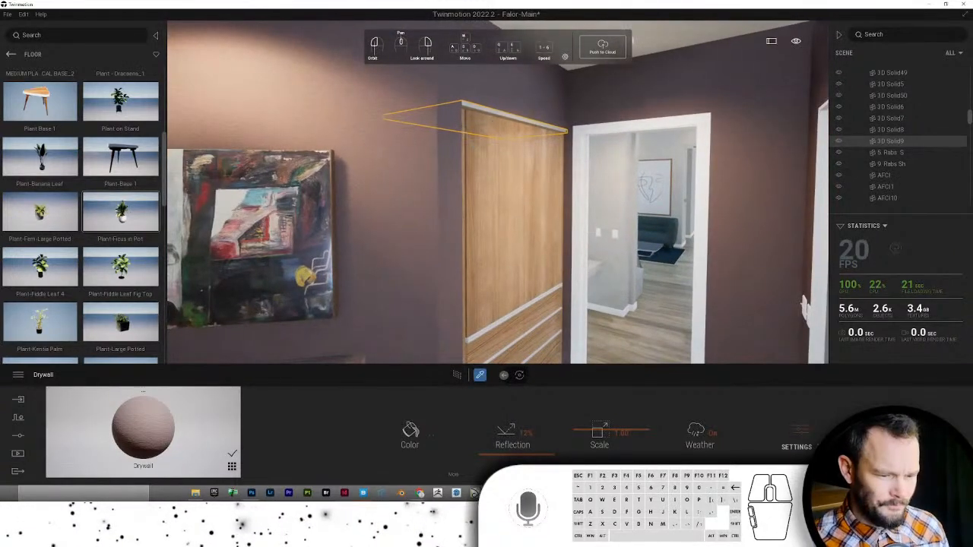
pyautogui.click(487, 264)
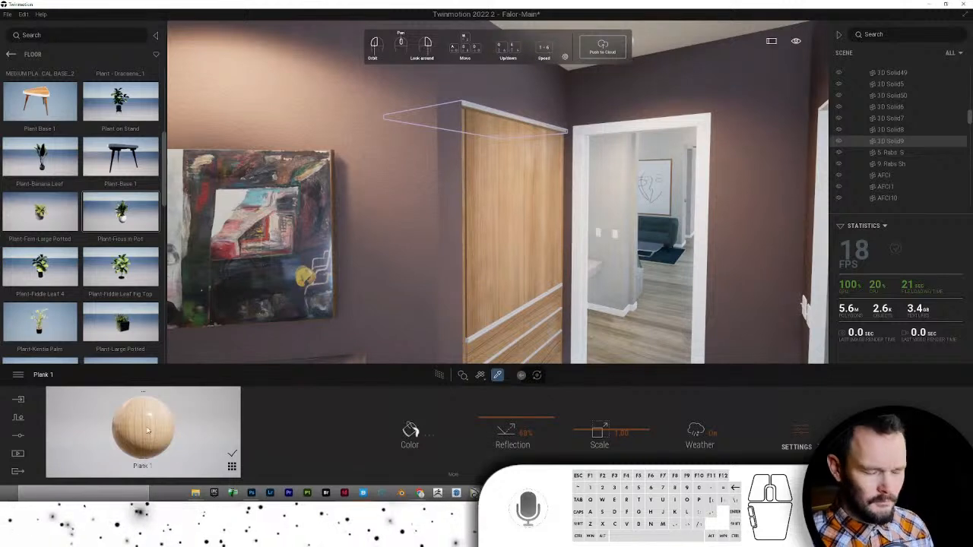
pyautogui.moveTo(462, 375)
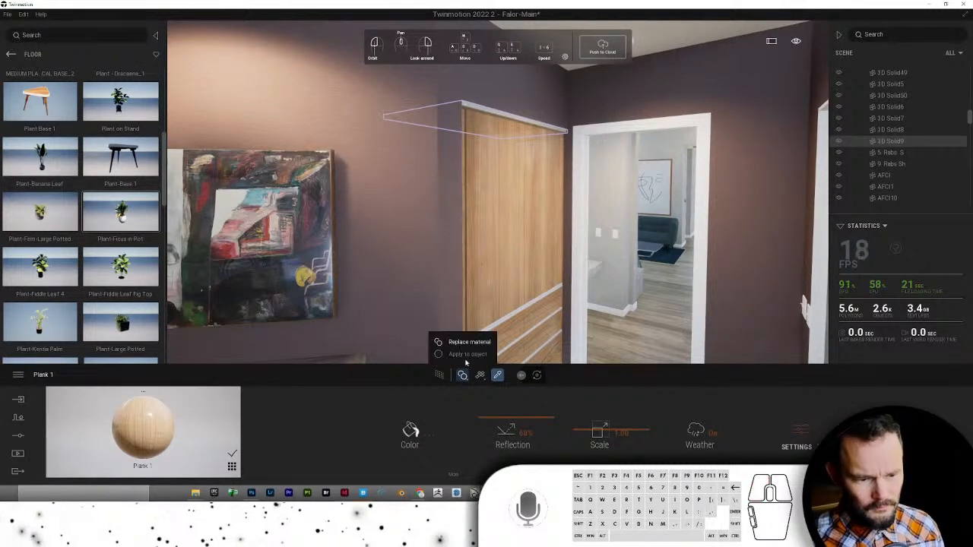
pyautogui.moveTo(142, 426); pyautogui.dragTo(505, 118)
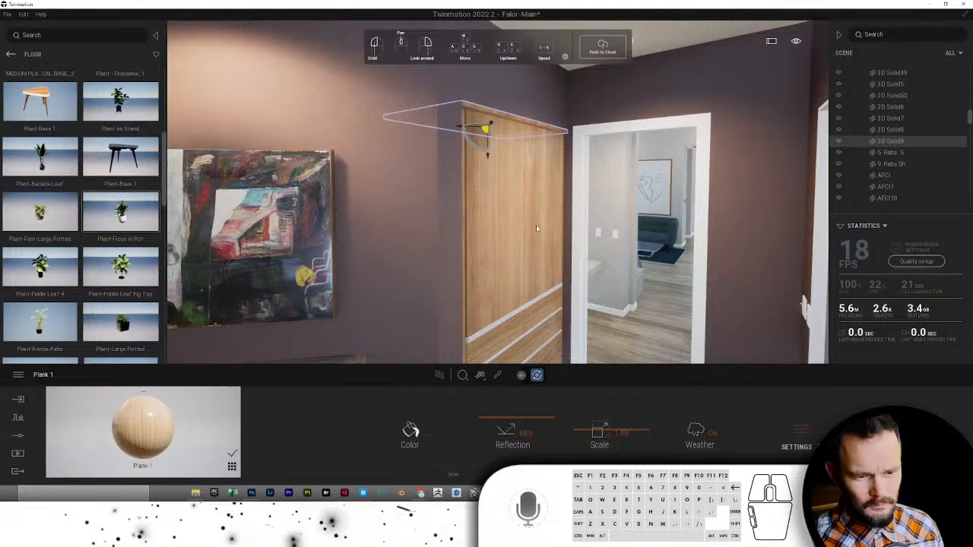
pyautogui.scroll(-3, 536, 228)
pyautogui.moveTo(536, 275); pyautogui.dragTo(536, 308, button='right')
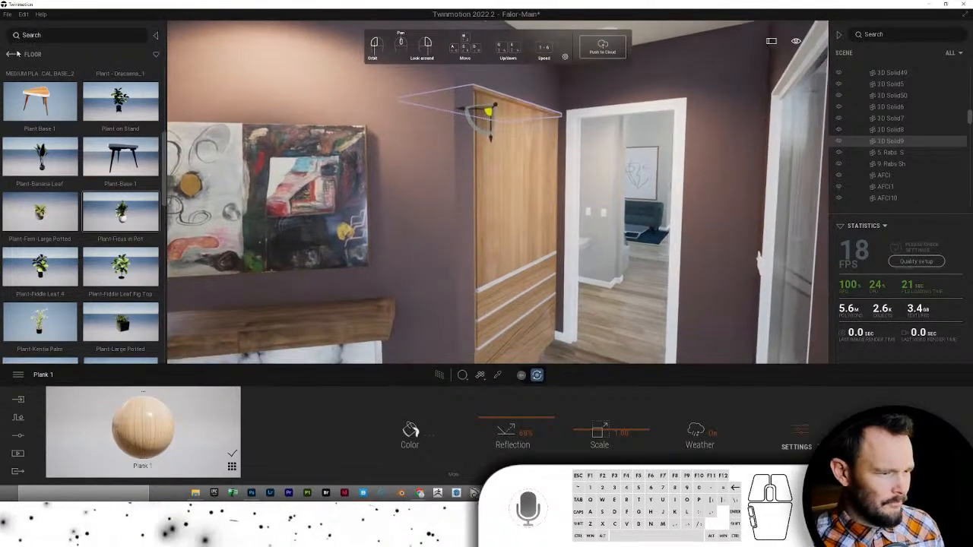
pyautogui.click(14, 54)
pyautogui.click(14, 54)
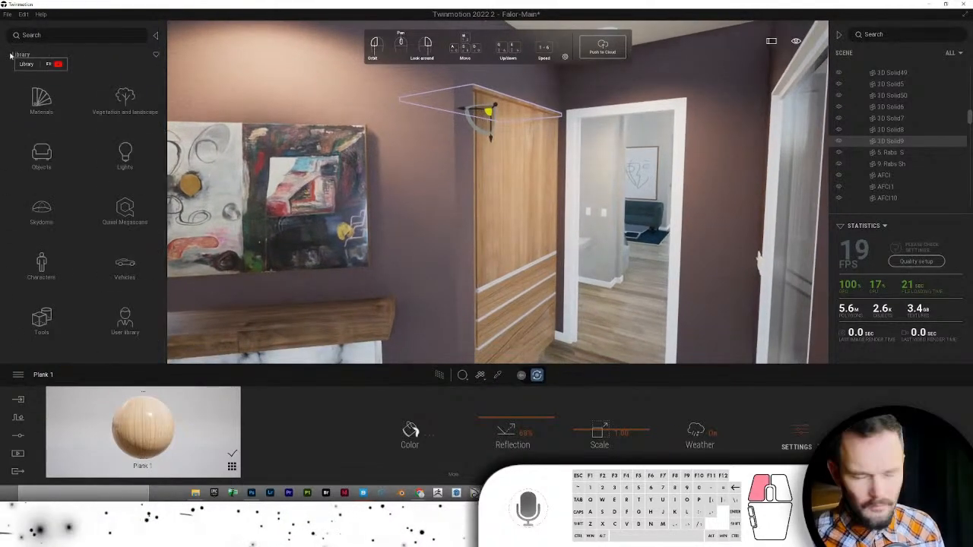
# - Drop the Metal library's Slightly worn chrome onto a wardrobe drawer trim strip
pyautogui.click(99, 97)
pyautogui.click(120, 97)
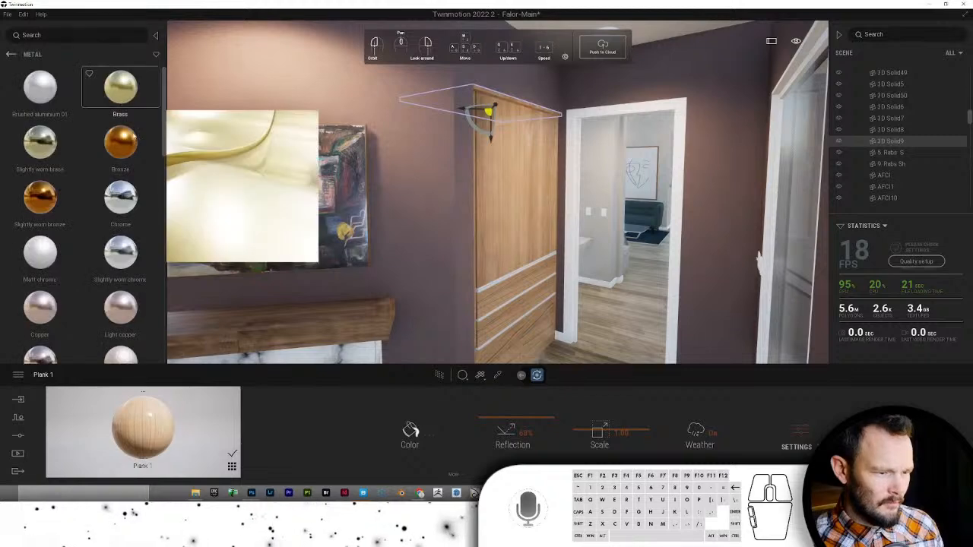
pyautogui.moveTo(110, 266); pyautogui.dragTo(380, 270)
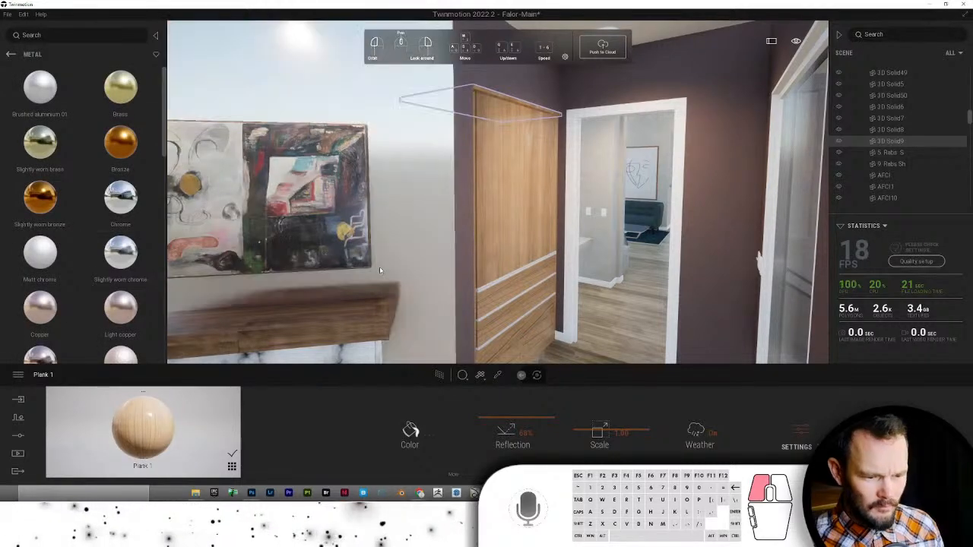
pyautogui.moveTo(456, 277); pyautogui.dragTo(496, 286)
pyautogui.press('w')
pyautogui.moveTo(370, 354); pyautogui.dragTo(423, 324, button='right')
pyautogui.scroll(2, 422, 324)
pyautogui.scroll(-1, 386, 326)
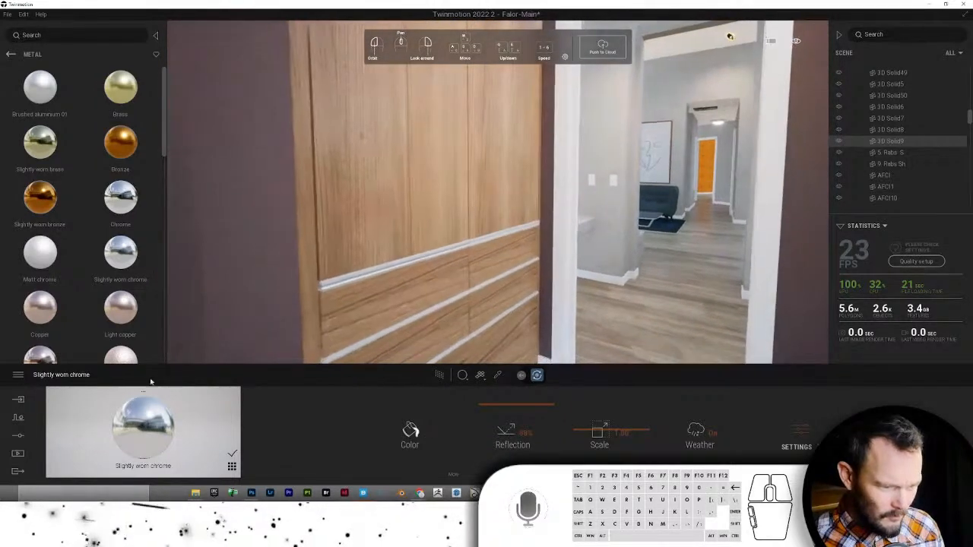
pyautogui.moveTo(144, 416); pyautogui.dragTo(343, 279)
pyautogui.scroll(-1, 338, 285)
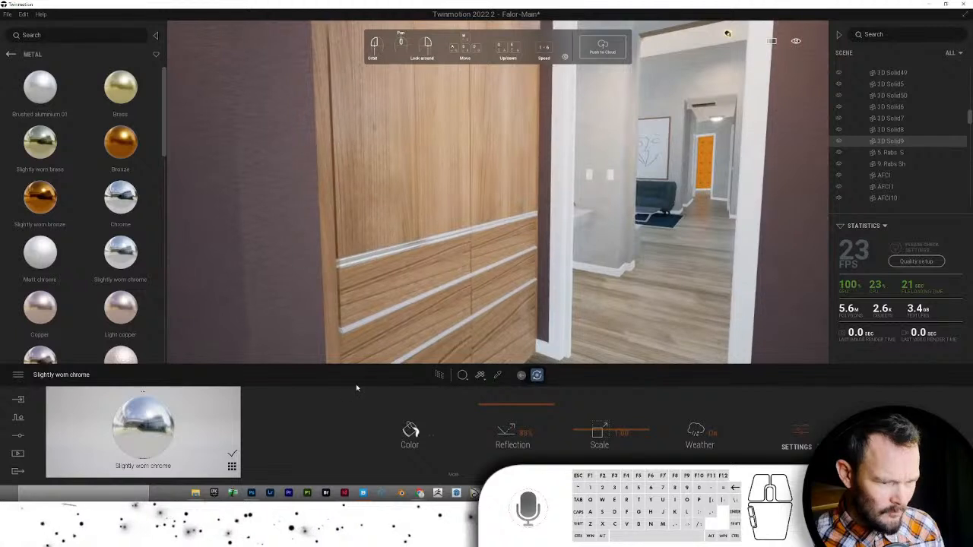
# - Set the chrome colour to grey 152 and lower its Reflection to 70%
pyautogui.click(411, 435)
pyautogui.click(477, 228)
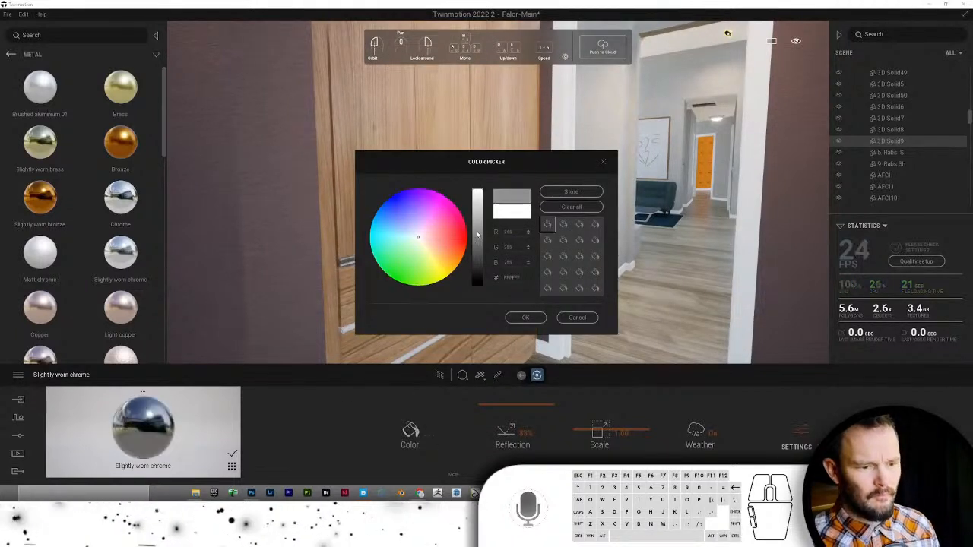
pyautogui.click(479, 225)
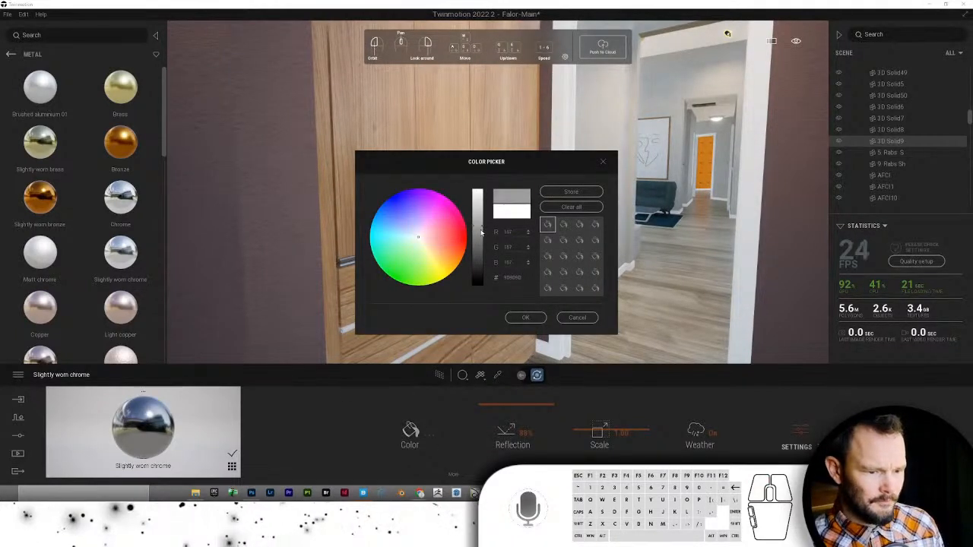
pyautogui.click(479, 233)
pyautogui.click(481, 227)
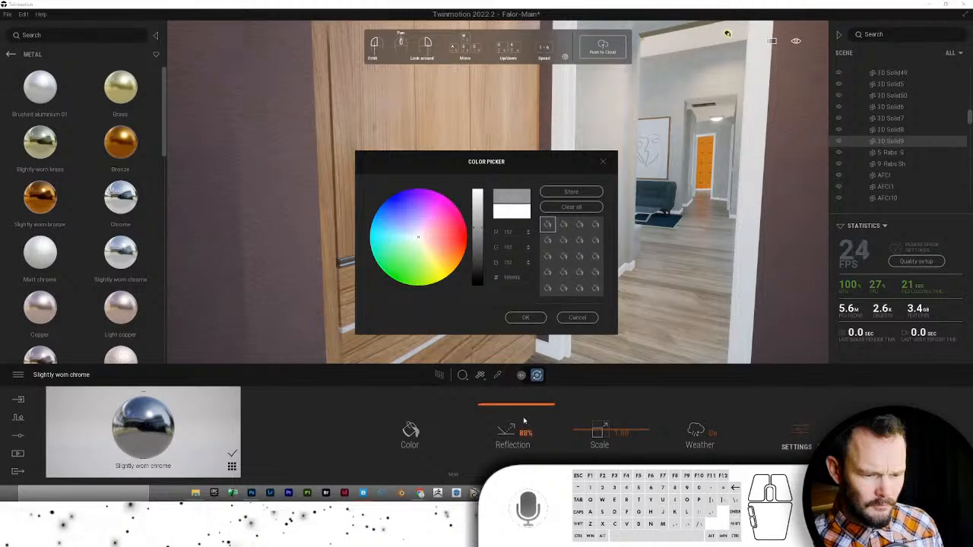
pyautogui.click(525, 317)
pyautogui.moveTo(489, 408); pyautogui.dragTo(341, 396)
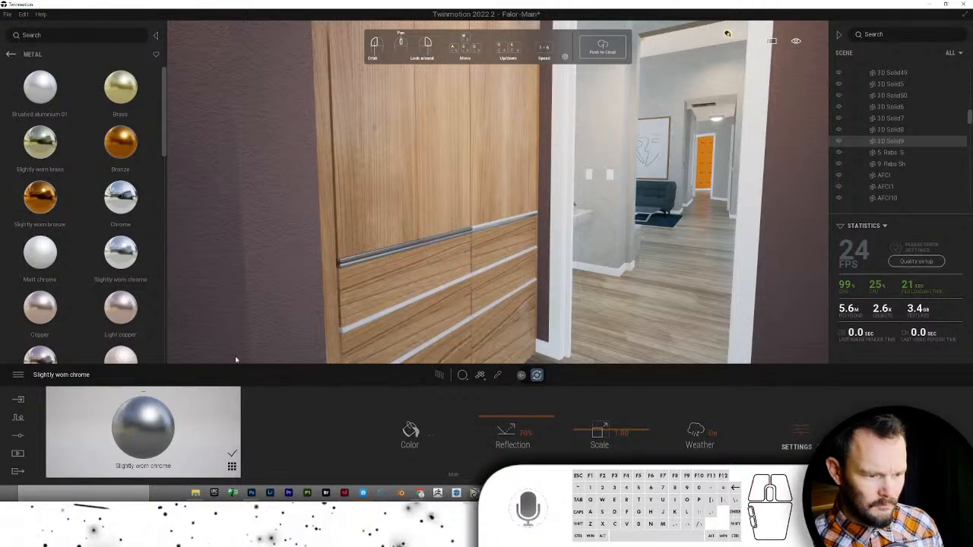
# - Apply the grey chrome to the upper-right and lower drawer strips
pyautogui.moveTo(150, 424); pyautogui.dragTo(487, 228)
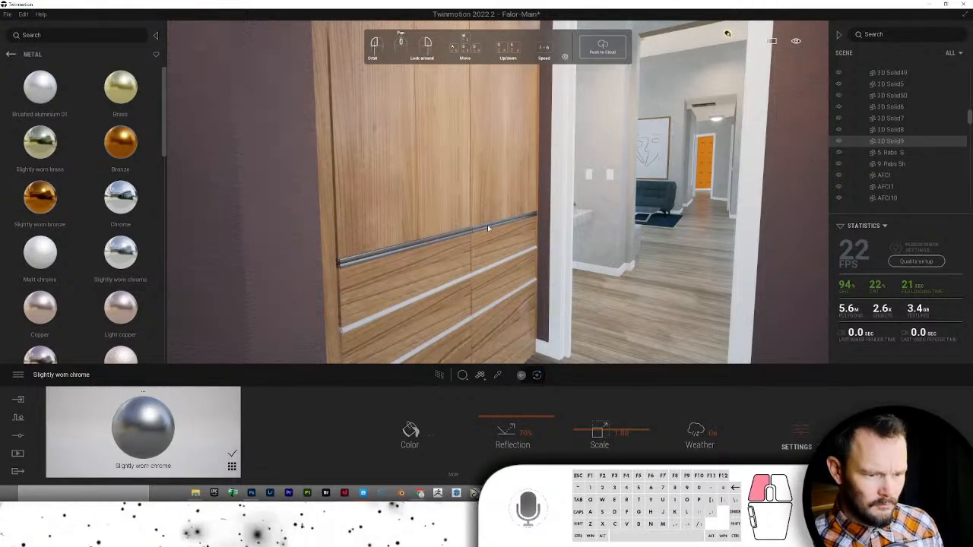
pyautogui.press('s')
pyautogui.moveTo(148, 425); pyautogui.dragTo(413, 294)
pyautogui.moveTo(159, 424); pyautogui.dragTo(501, 253)
pyautogui.press('s')
pyautogui.press('s')
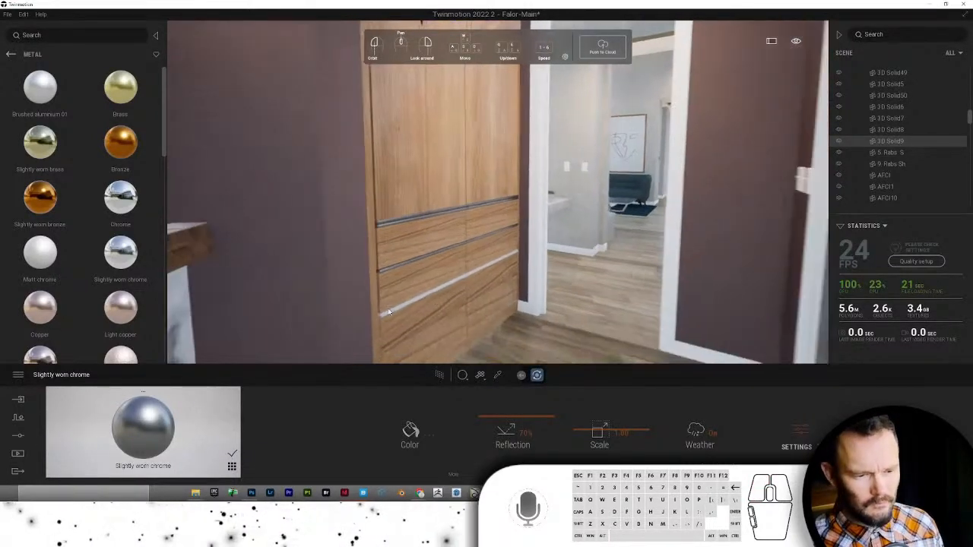
pyautogui.moveTo(478, 305); pyautogui.dragTo(502, 315, button='right')
pyautogui.moveTo(369, 323); pyautogui.dragTo(466, 264)
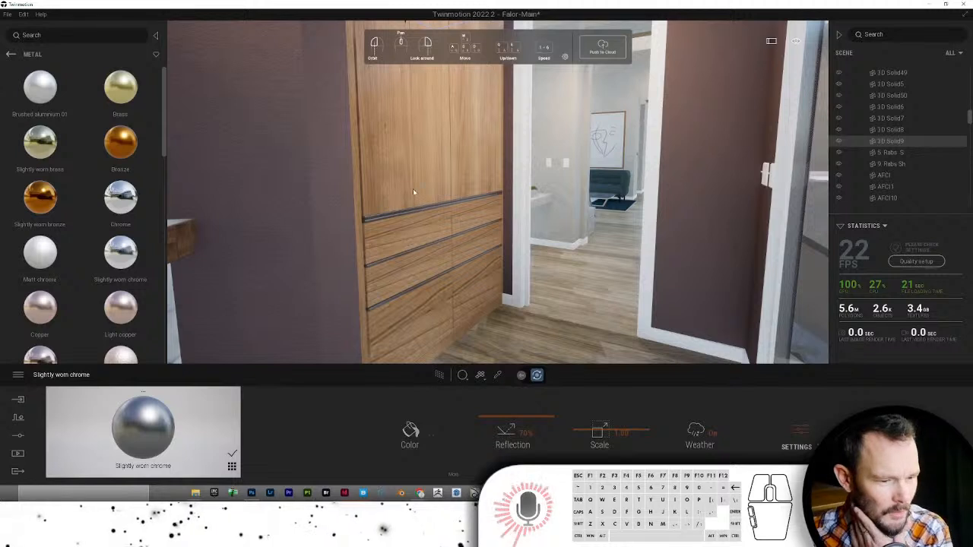
# - Sample the wardrobe's Plank 1 wood and bring up its material options
pyautogui.click(498, 375)
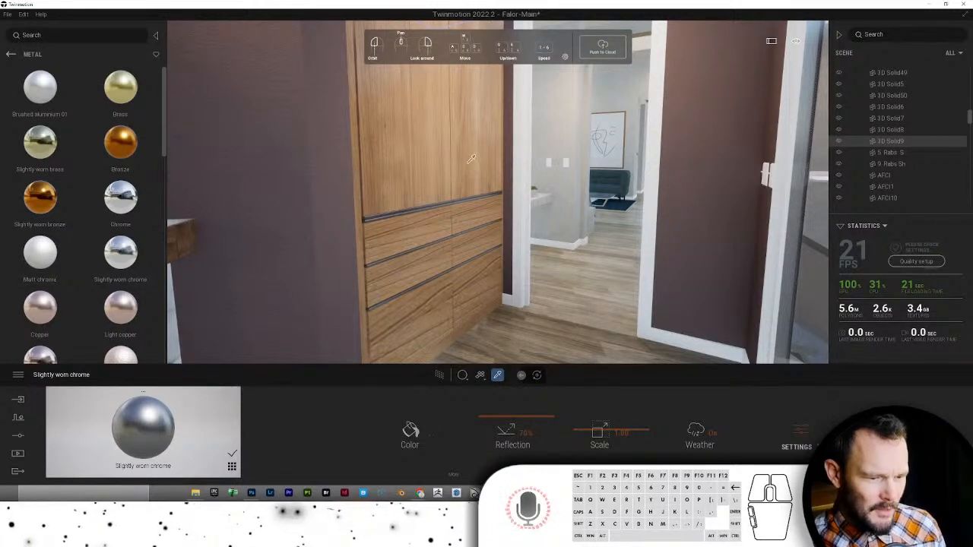
pyautogui.click(436, 149)
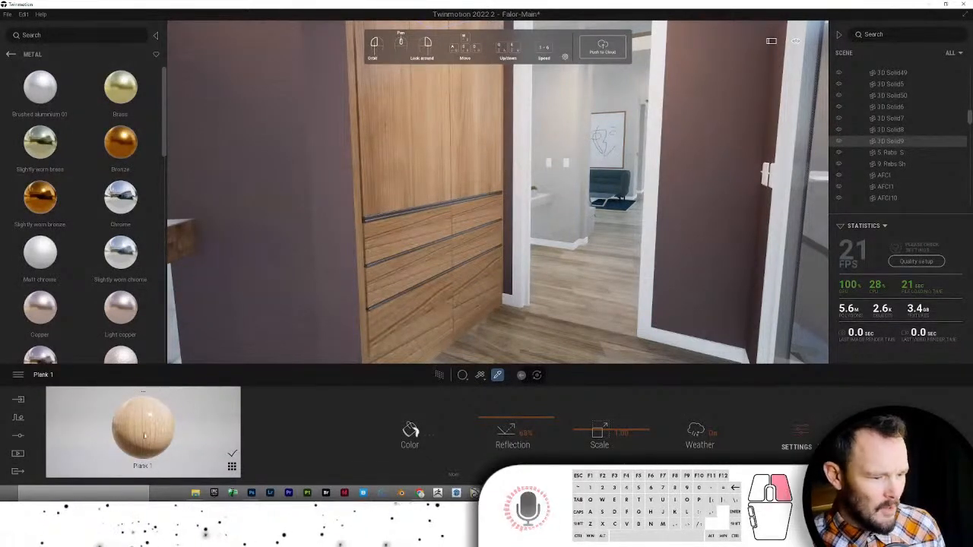
pyautogui.click(143, 391)
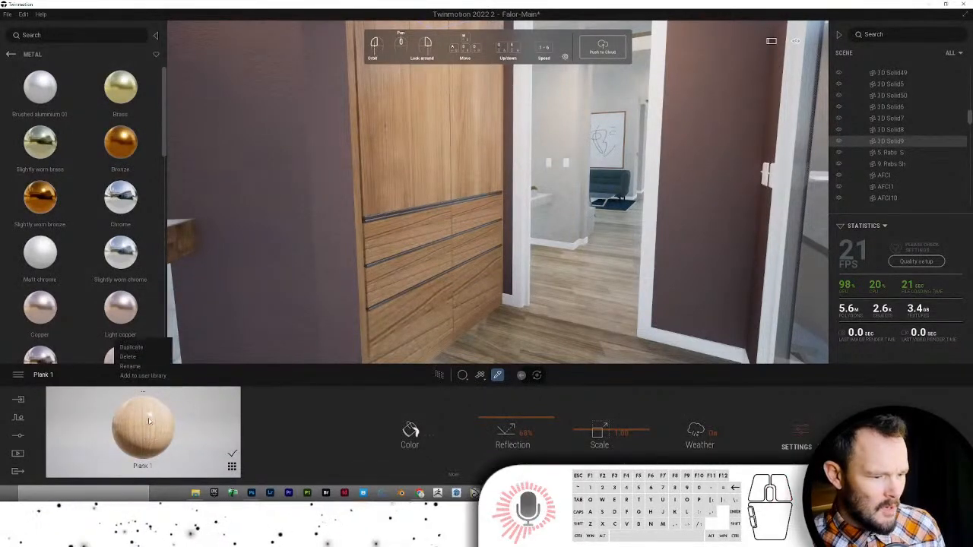
# - Duplicate Plank 1, apply it to the wardrobe drawers, and shrink its scale to about 0.66
pyautogui.click(143, 348)
pyautogui.moveTo(149, 432); pyautogui.dragTo(485, 347)
pyautogui.moveTo(582, 433); pyautogui.dragTo(582, 439)
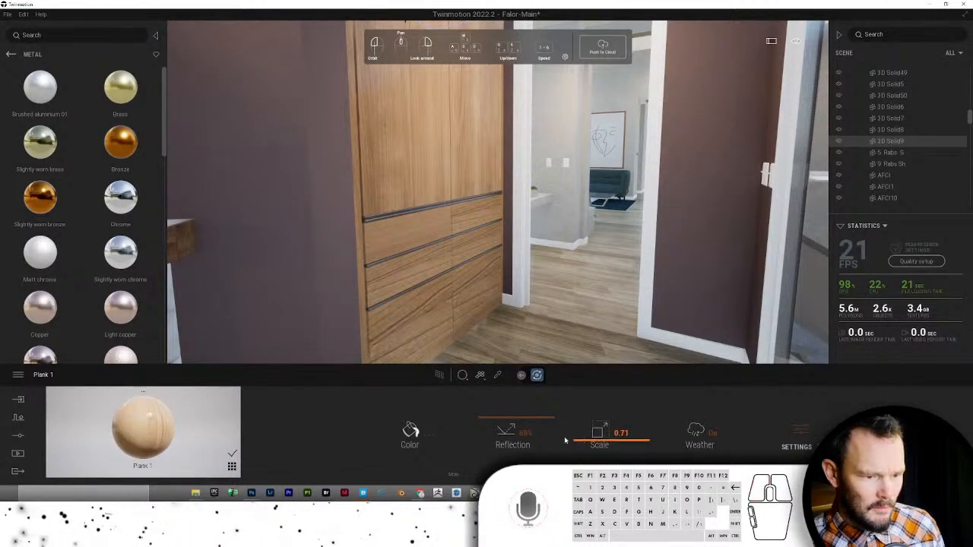
pyautogui.moveTo(156, 430); pyautogui.dragTo(468, 223)
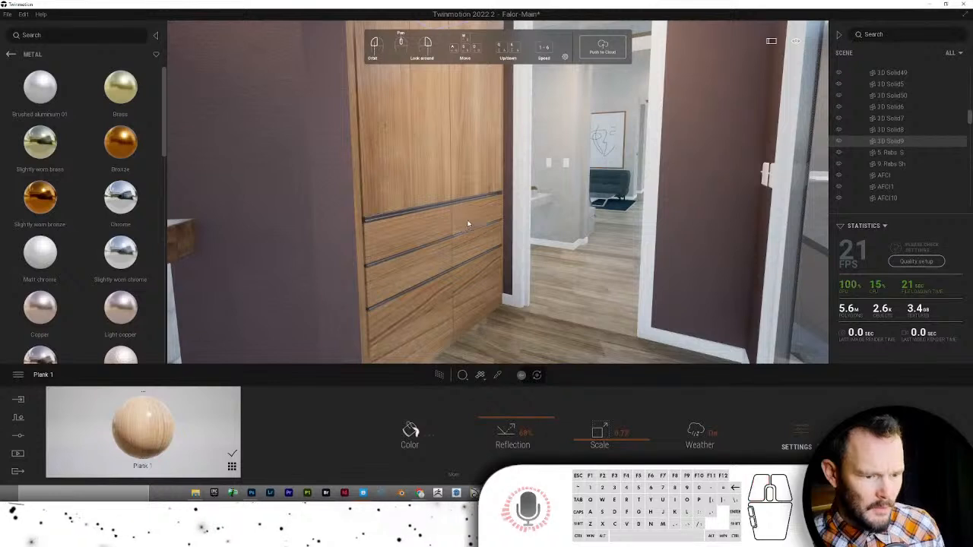
pyautogui.moveTo(290, 368); pyautogui.dragTo(406, 276)
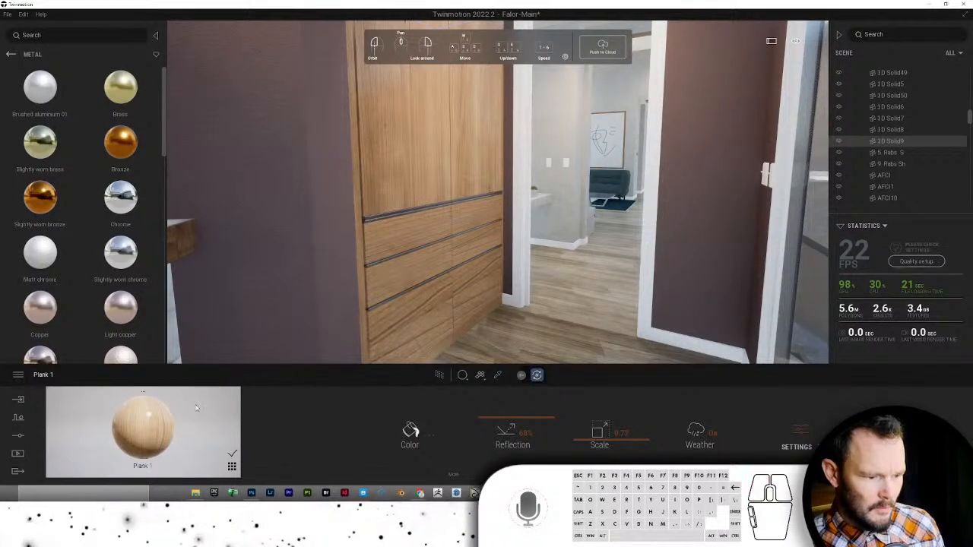
pyautogui.moveTo(276, 377); pyautogui.dragTo(320, 376)
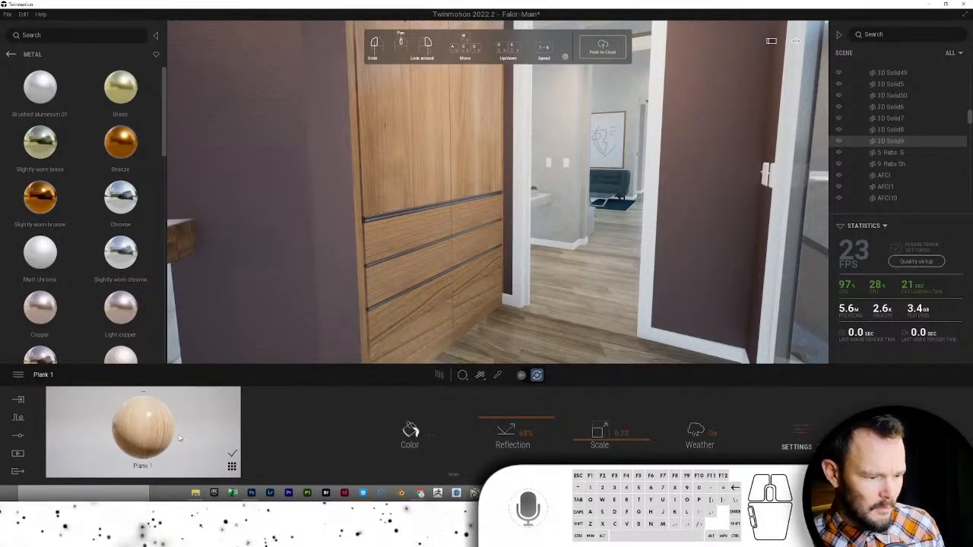
pyautogui.moveTo(180, 437); pyautogui.dragTo(373, 346)
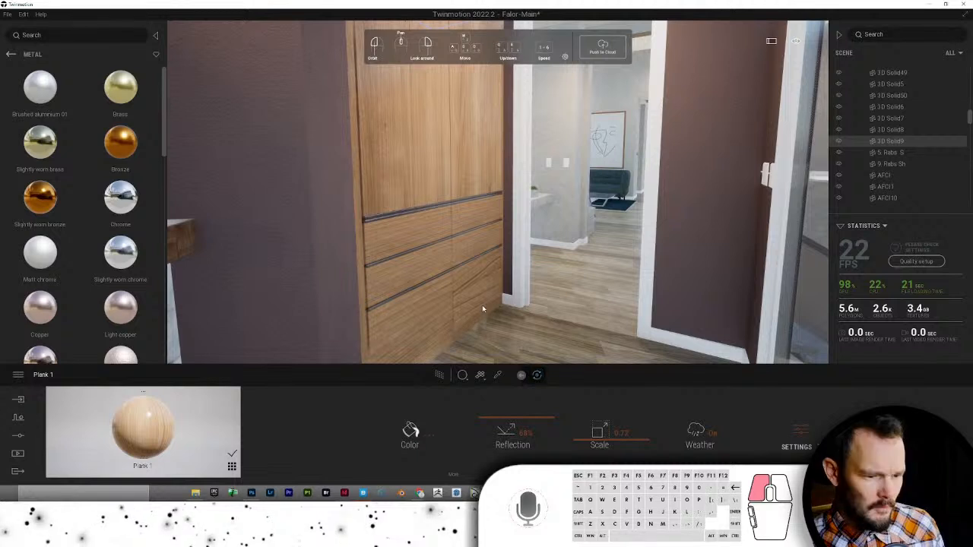
pyautogui.moveTo(582, 443); pyautogui.dragTo(584, 443)
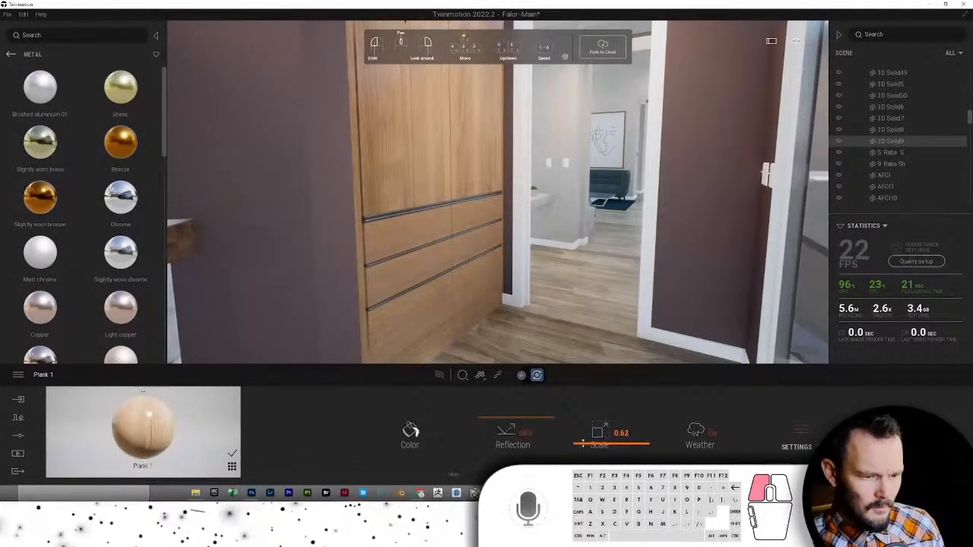
pyautogui.moveTo(602, 280); pyautogui.dragTo(602, 279, button='right')
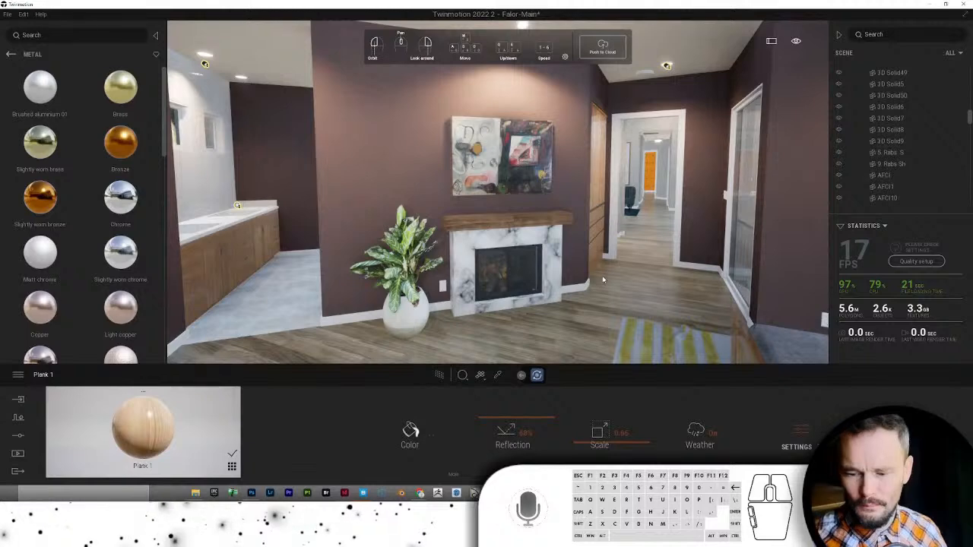
# - Eyedrop Drywall from a wall and apply it to the wall behind the double sinks
pyautogui.moveTo(467, 293); pyautogui.dragTo(594, 275, button='right')
pyautogui.press('a')
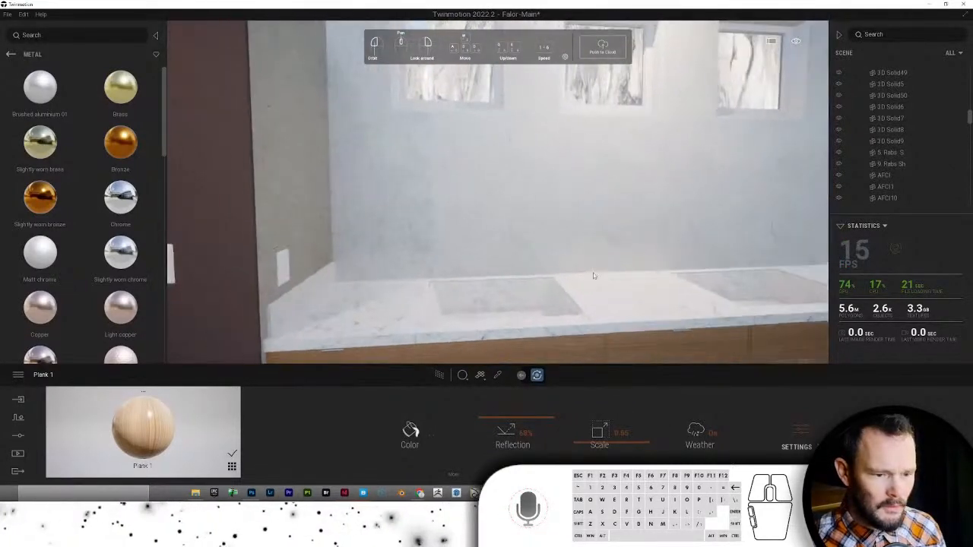
pyautogui.click(494, 378)
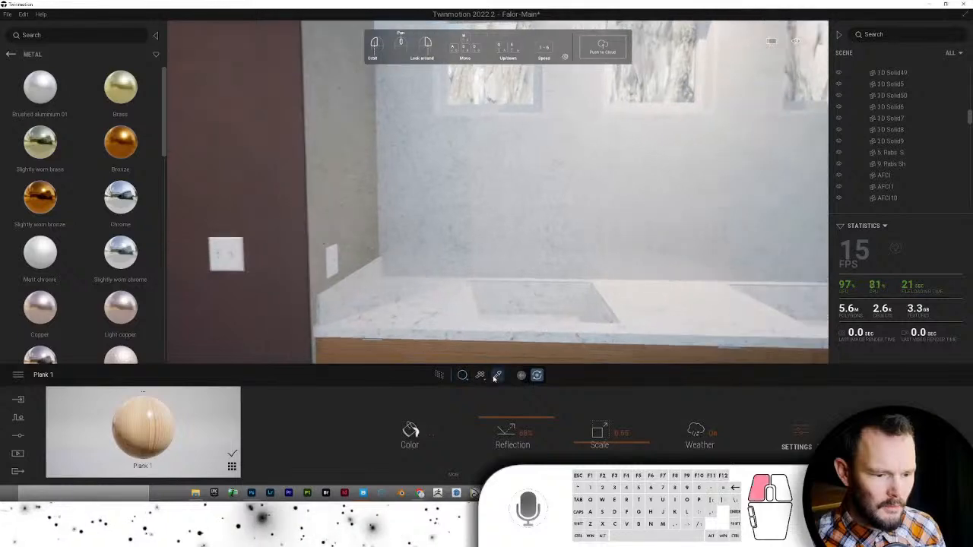
pyautogui.click(301, 189)
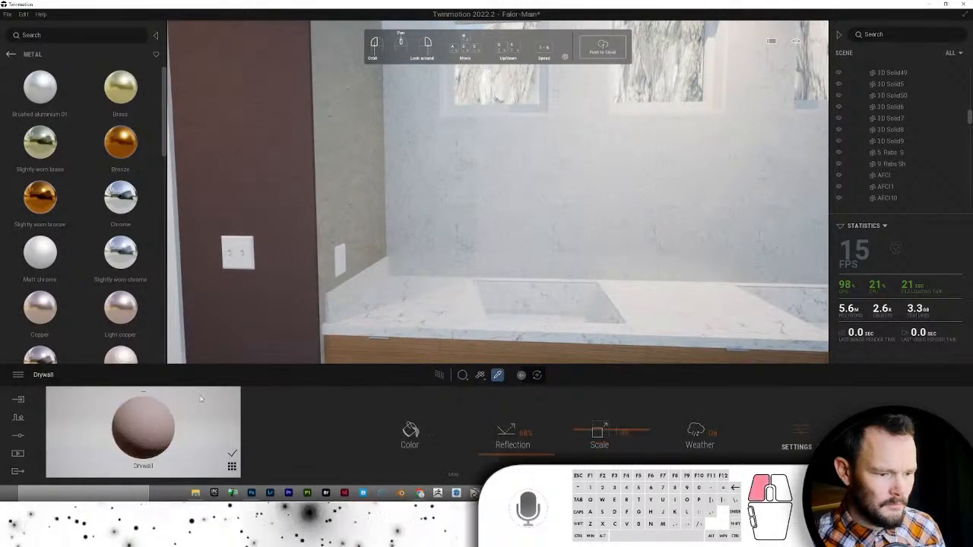
pyautogui.click(374, 179)
pyautogui.moveTo(439, 290); pyautogui.dragTo(319, 262, button='right')
pyautogui.click(11, 54)
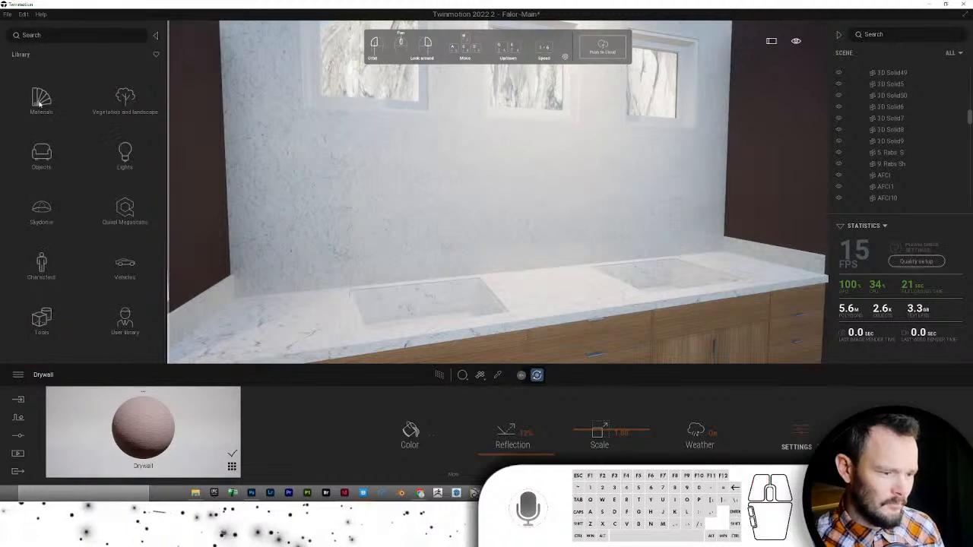
# - Place the Tap_3 faucet from TM Models > 0-0-Rooms > 0-BATHROOM > Sink Faucet above the left sink
pyautogui.click(123, 323)
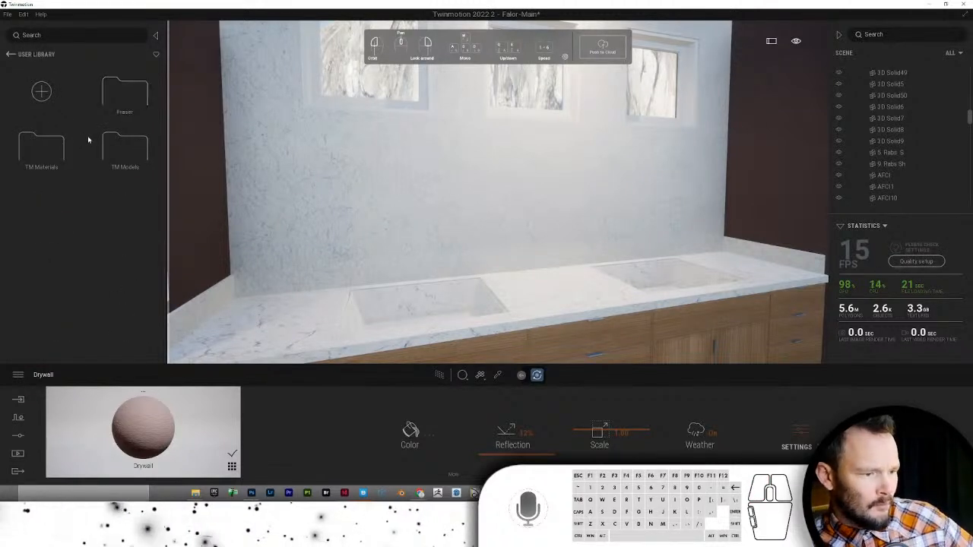
pyautogui.click(111, 146)
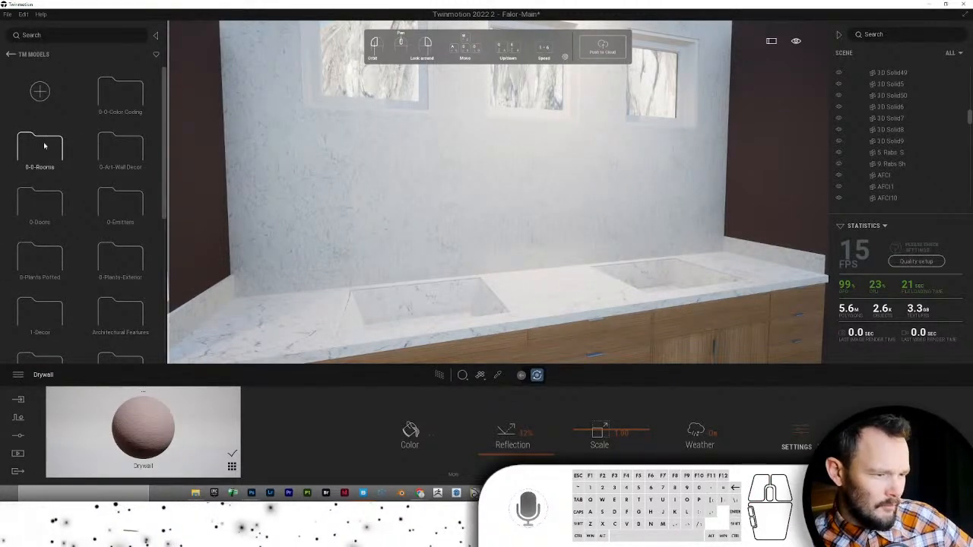
pyautogui.click(44, 145)
pyautogui.click(115, 93)
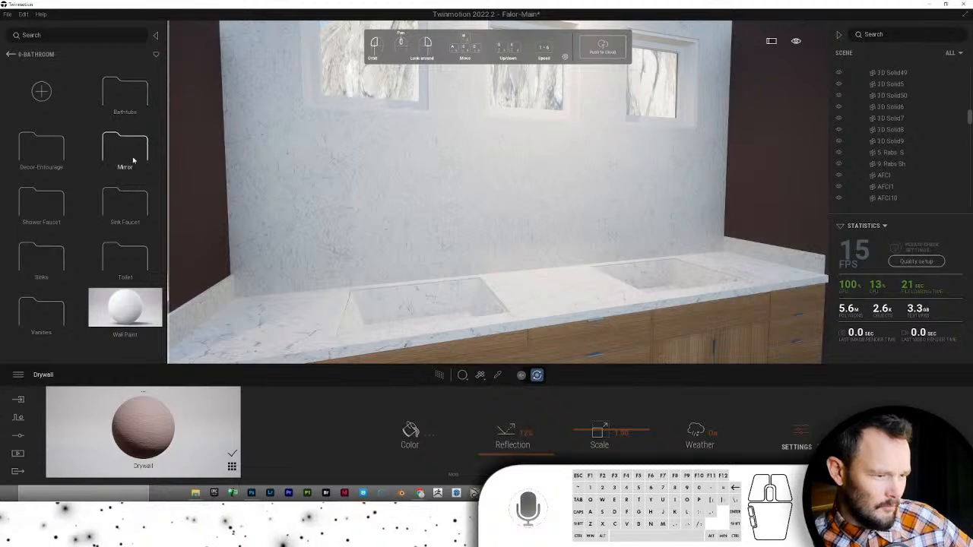
pyautogui.click(122, 204)
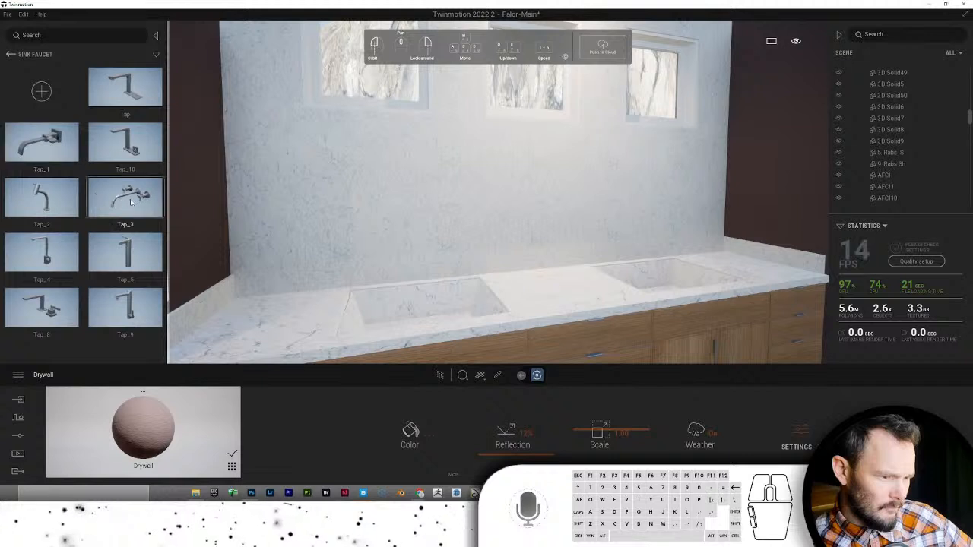
pyautogui.moveTo(131, 201); pyautogui.dragTo(389, 307)
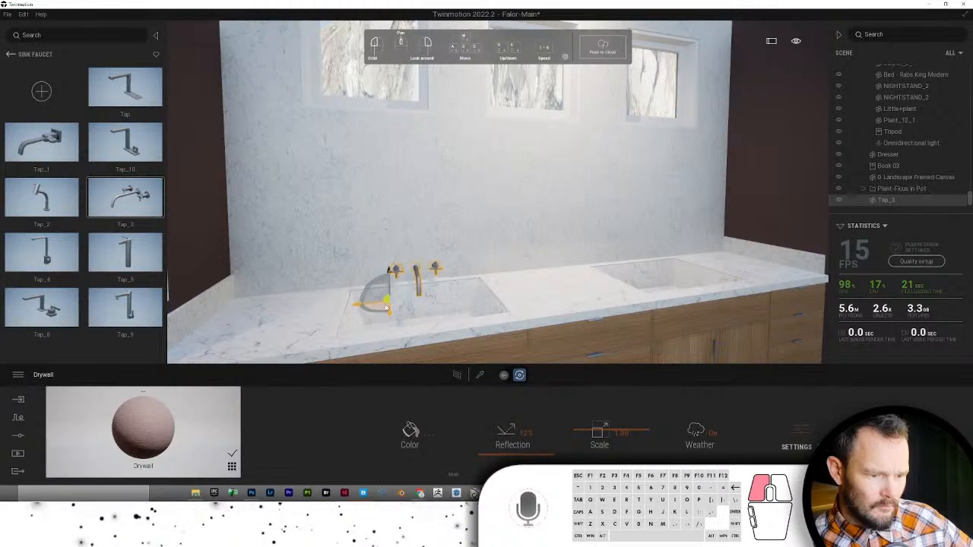
pyautogui.moveTo(386, 306); pyautogui.dragTo(386, 308)
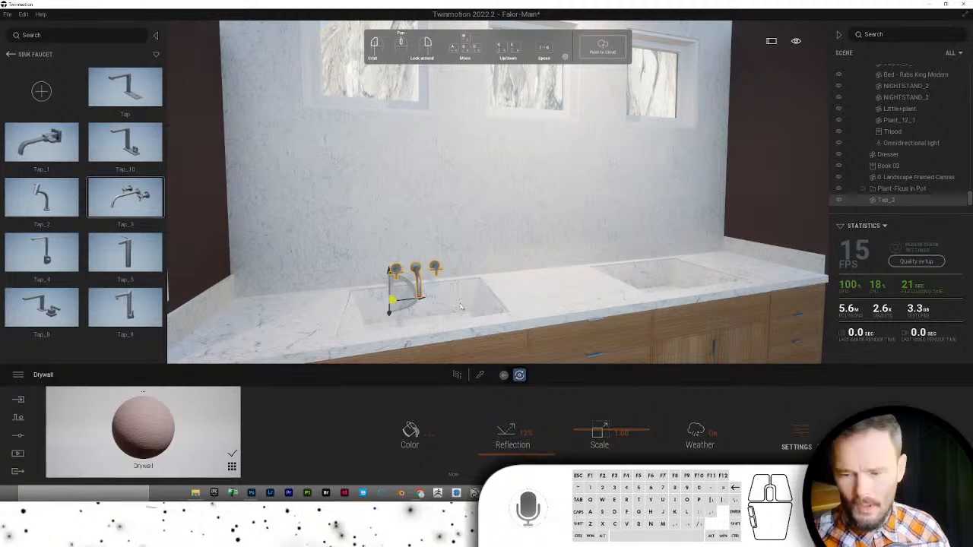
# - Copy the Tap_3 faucet once over to the right-hand sink
pyautogui.press('Up')
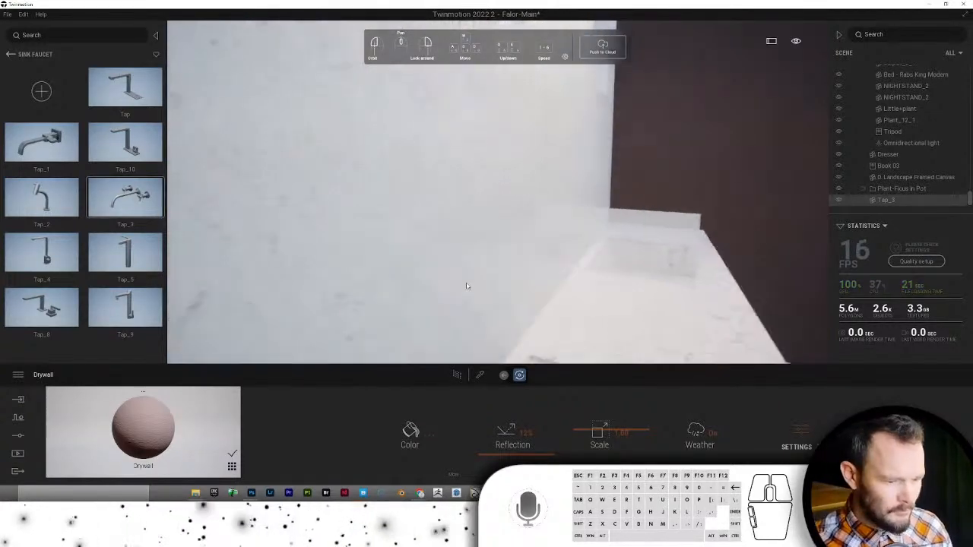
pyautogui.press('Down')
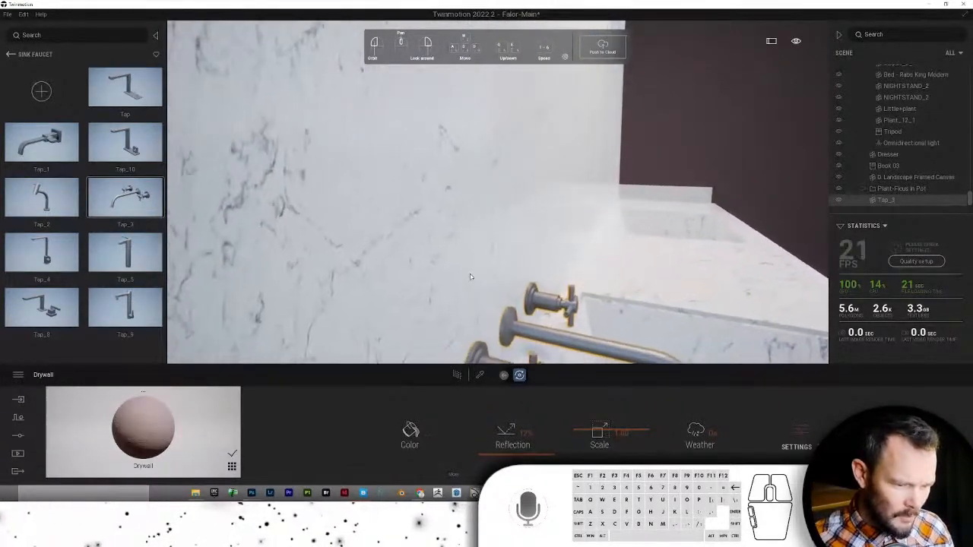
pyautogui.press('Right')
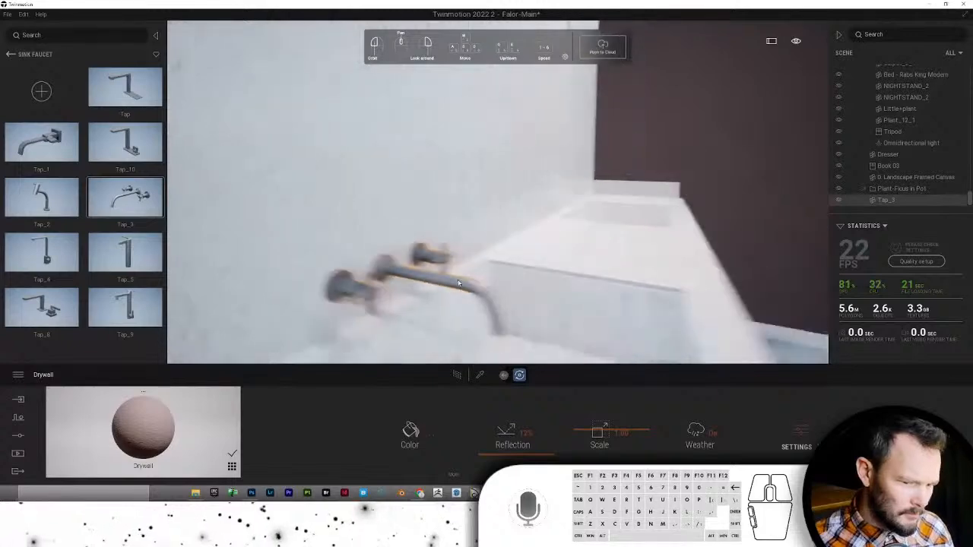
pyautogui.press('Down')
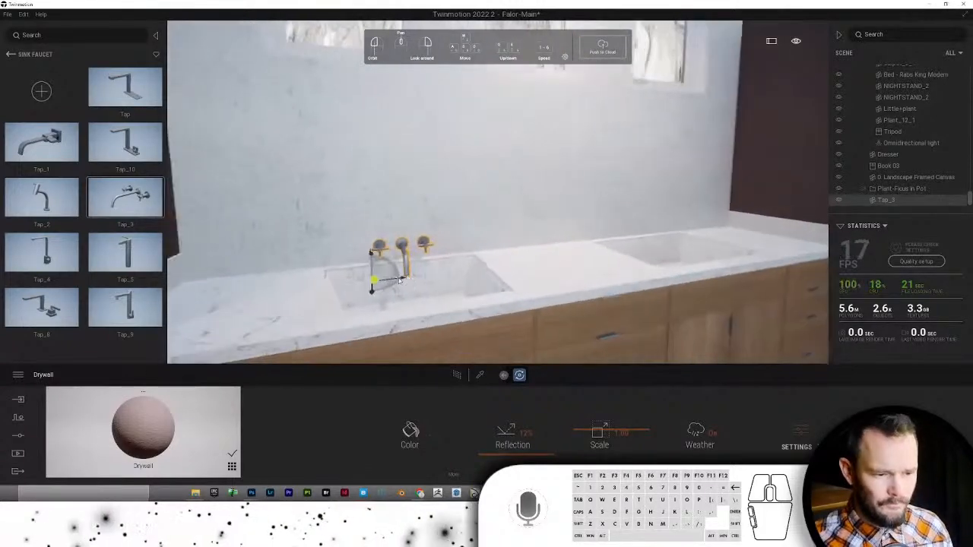
pyautogui.keyDown('shift'); pyautogui.moveTo(416, 280); pyautogui.dragTo(666, 238); pyautogui.keyUp('shift')
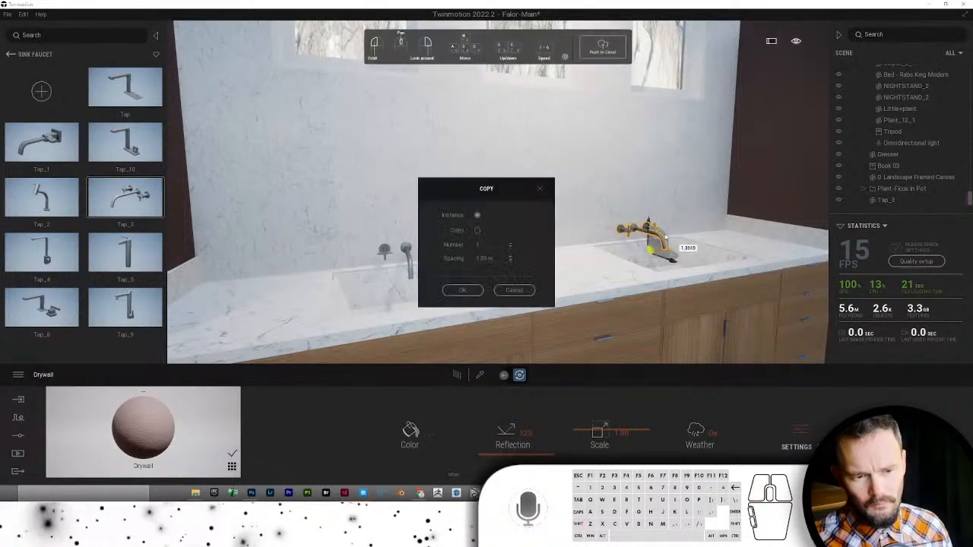
pyautogui.click(459, 290)
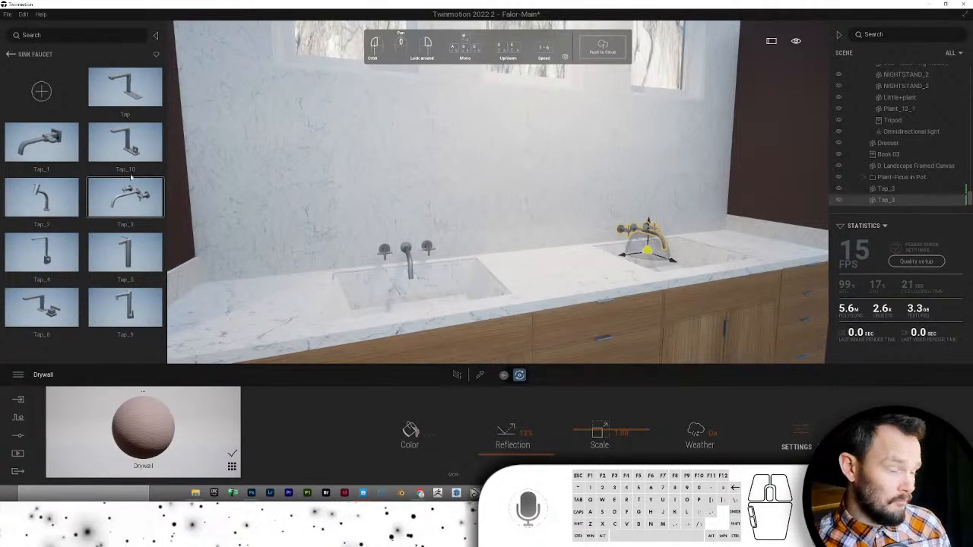
pyautogui.click(10, 54)
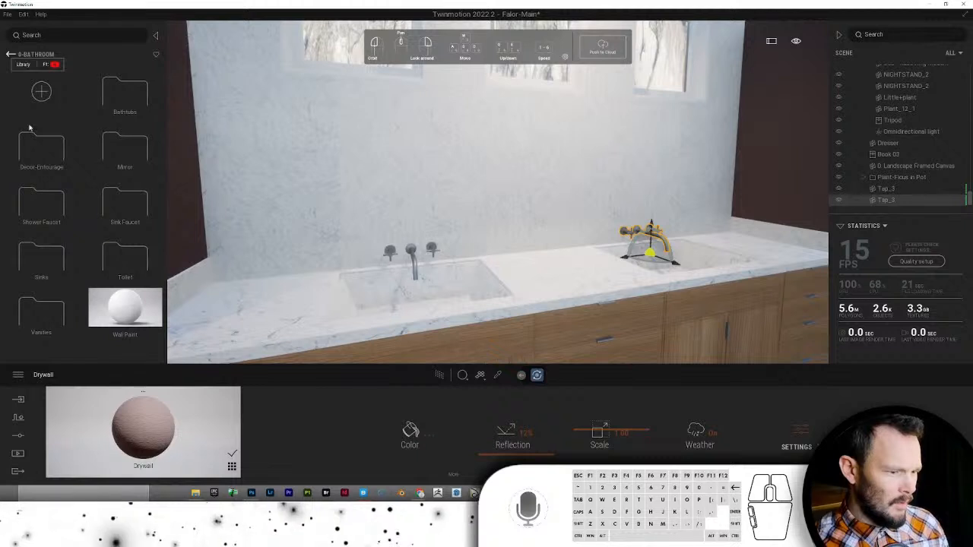
# - Place a Carpet 180x140 rug from Decor-Entourage on the floor before the vanity
pyautogui.doubleClick(41, 152)
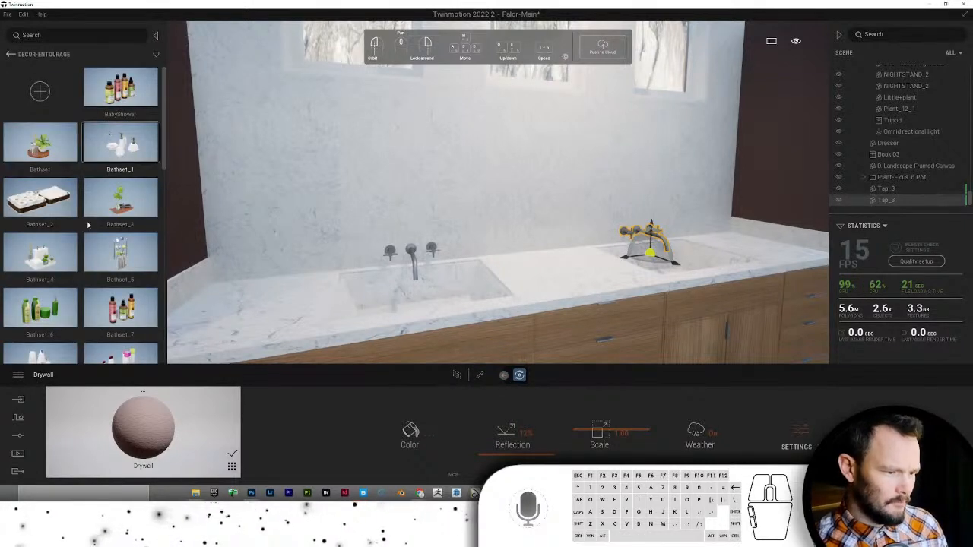
pyautogui.scroll(-2, 99, 268)
pyautogui.scroll(-5, 101, 269)
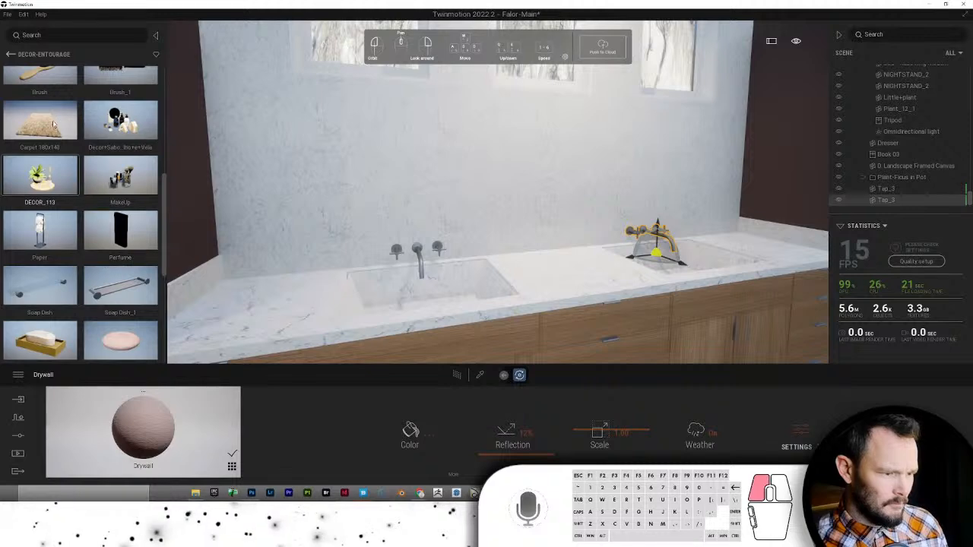
pyautogui.moveTo(54, 124); pyautogui.dragTo(574, 287)
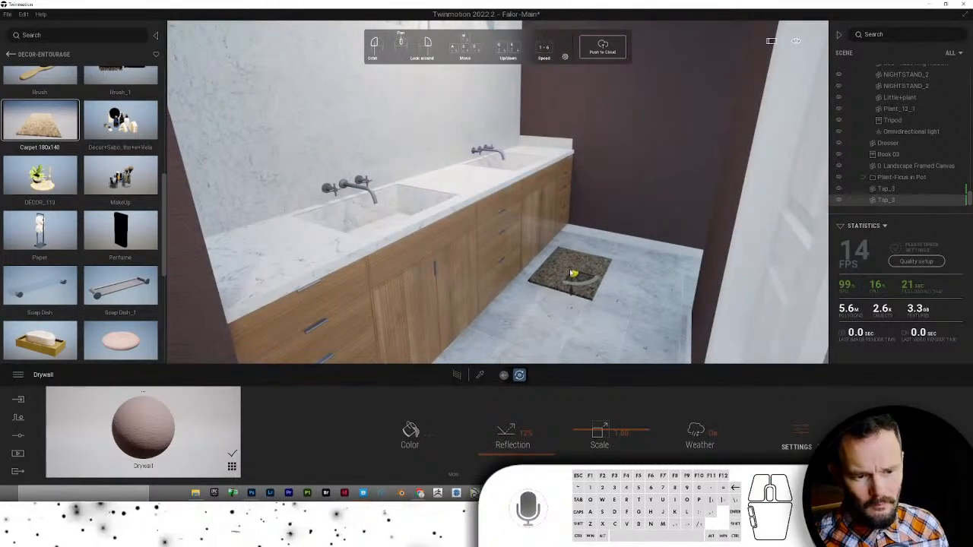
pyautogui.press('s')
pyautogui.moveTo(573, 268); pyautogui.dragTo(575, 268)
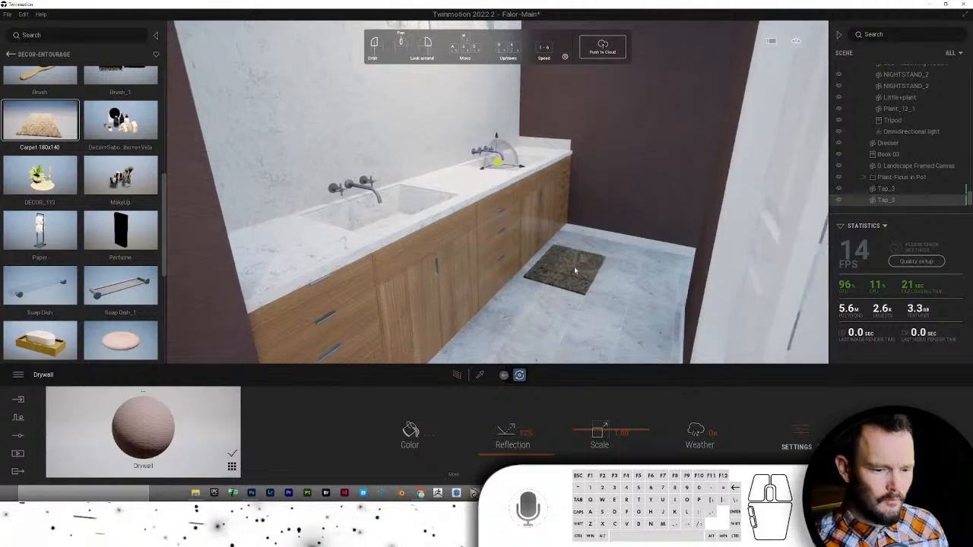
# - Make one copy of the rug, slid further along the floor
pyautogui.click(565, 278)
pyautogui.press('s')
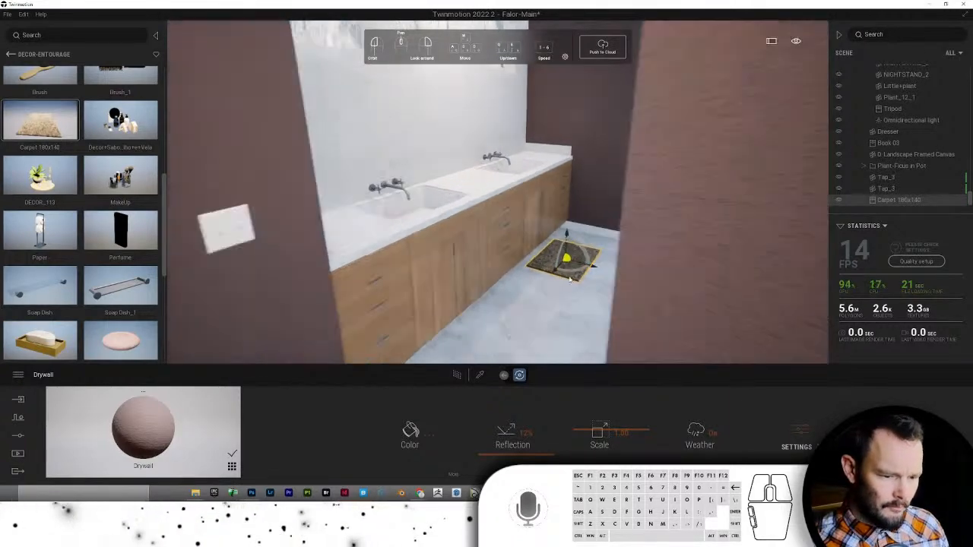
pyautogui.press('a')
pyautogui.keyDown('shift'); pyautogui.moveTo(566, 267); pyautogui.dragTo(566, 267); pyautogui.keyUp('shift')
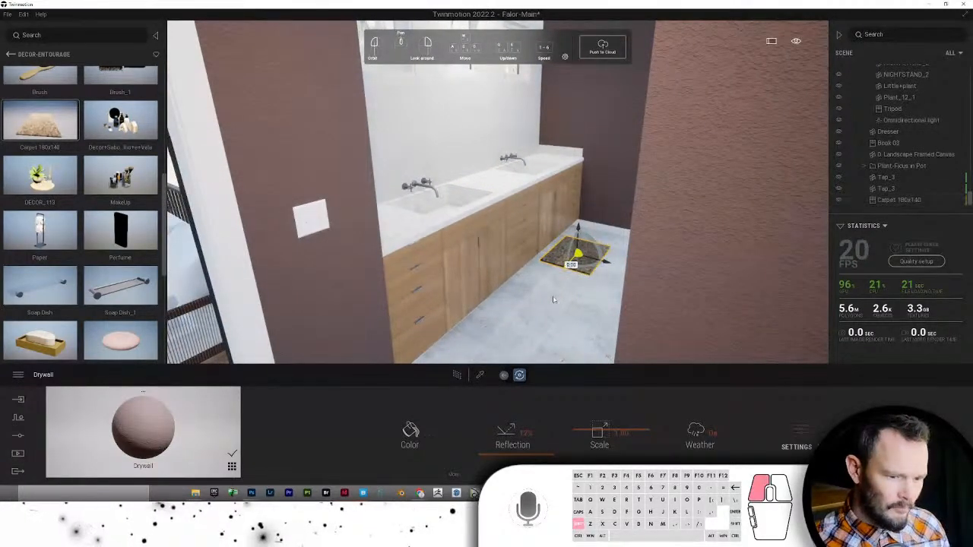
pyautogui.keyDown('shift'); pyautogui.moveTo(501, 361); pyautogui.dragTo(513, 327); pyautogui.keyUp('shift')
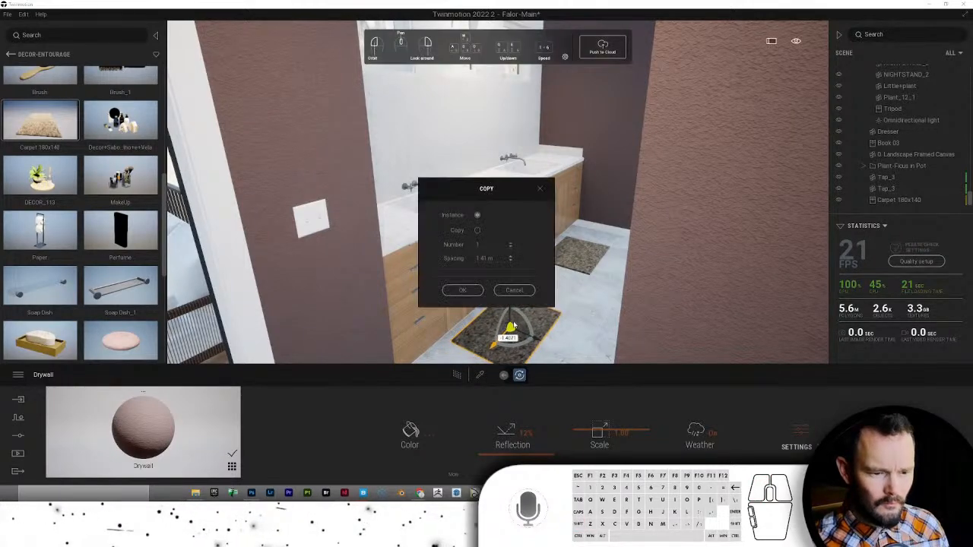
pyautogui.click(462, 291)
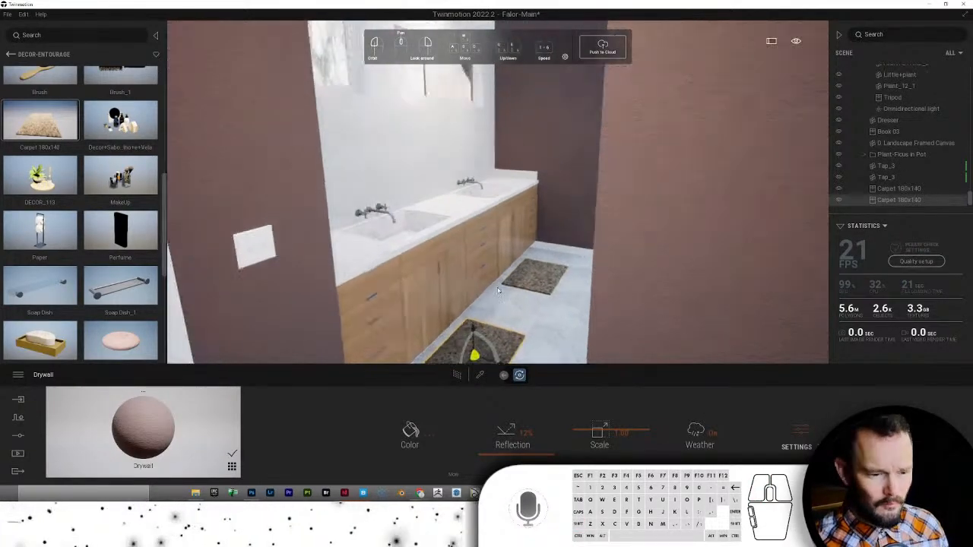
pyautogui.moveTo(470, 266); pyautogui.dragTo(407, 266, button='right')
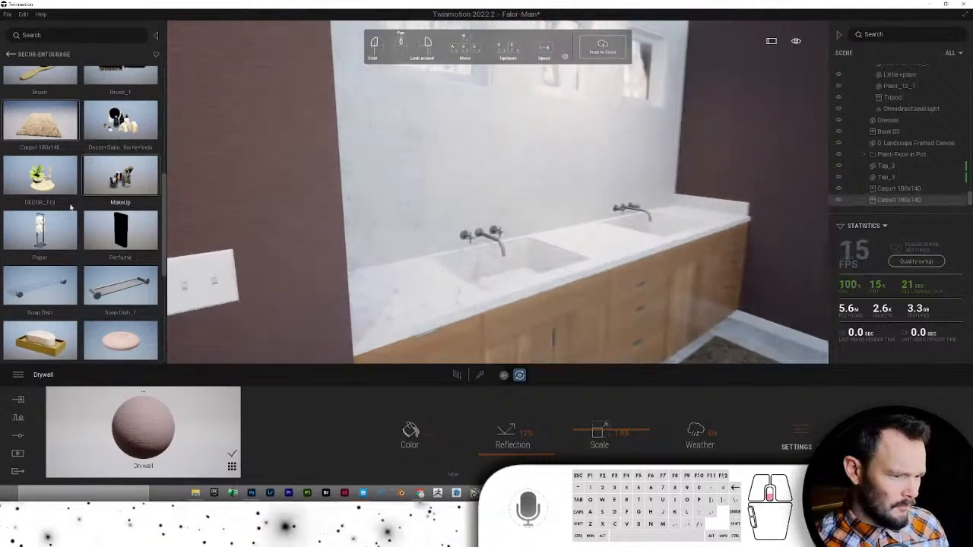
# - Set the DECOR_113 plant tray between the sinks and Towel_5_1 and Towel at the counter ends
pyautogui.scroll(-2, 79, 221)
pyautogui.scroll(-4, 79, 221)
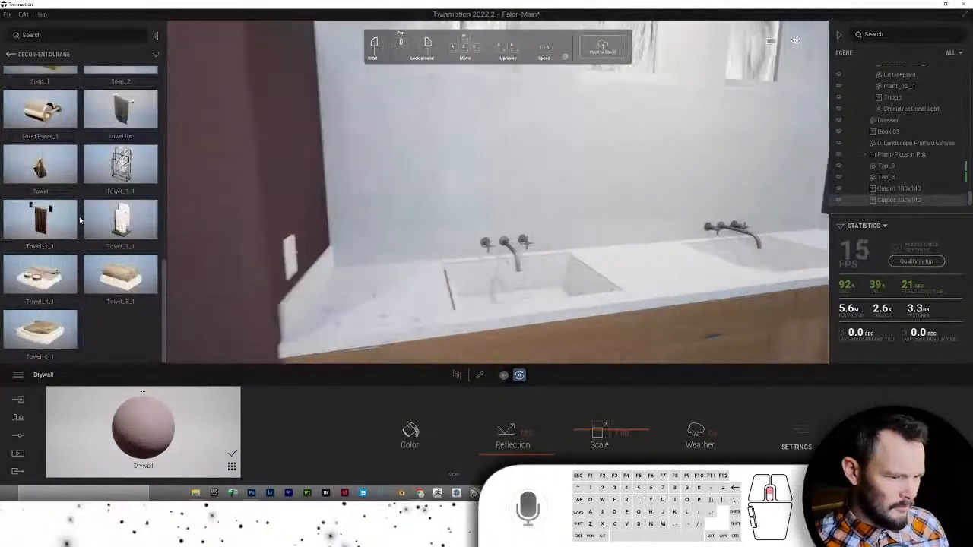
pyautogui.scroll(5, 82, 220)
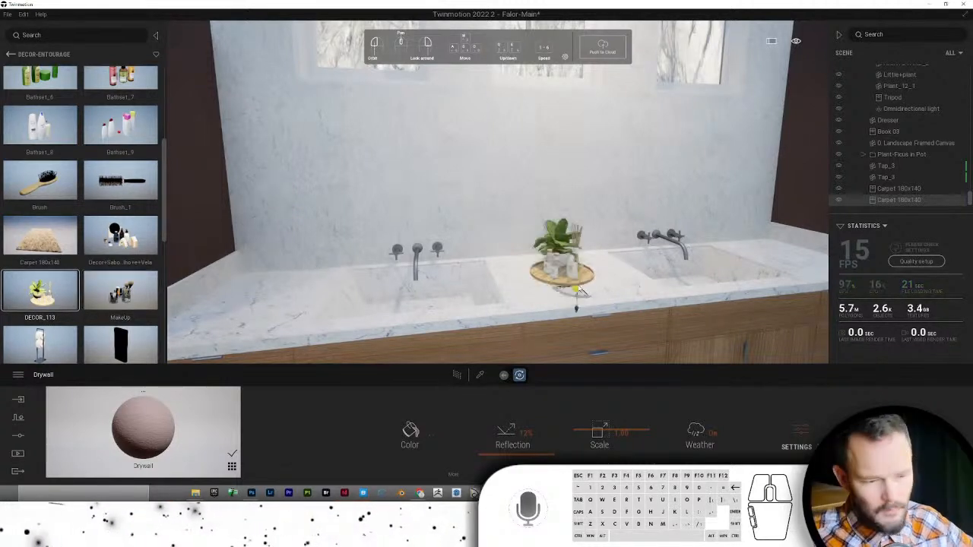
pyautogui.click(557, 279)
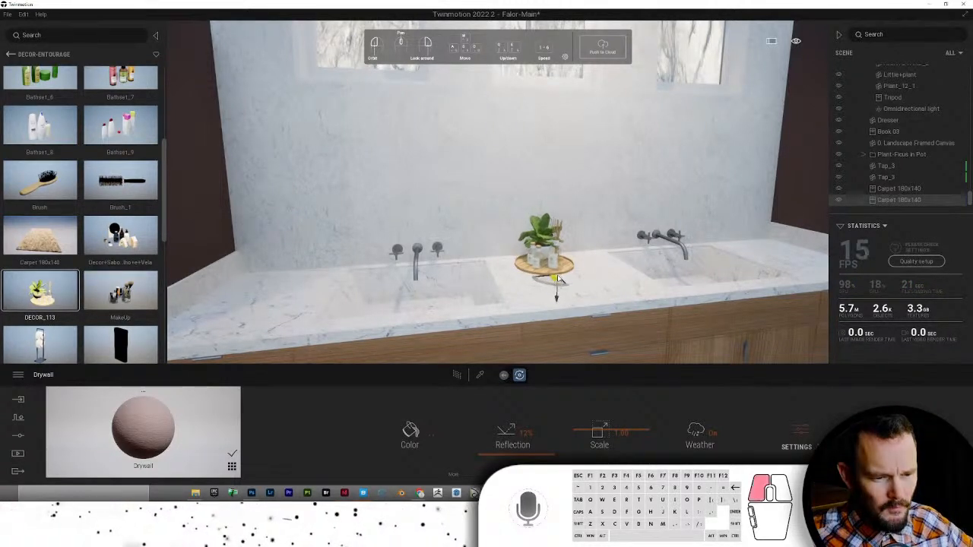
pyautogui.scroll(-6, 93, 218)
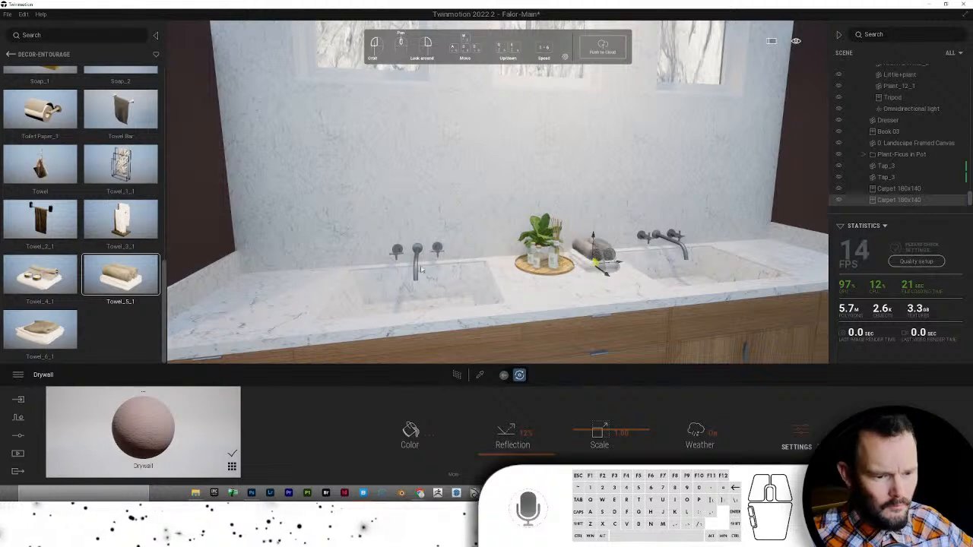
pyautogui.scroll(5, 37, 226)
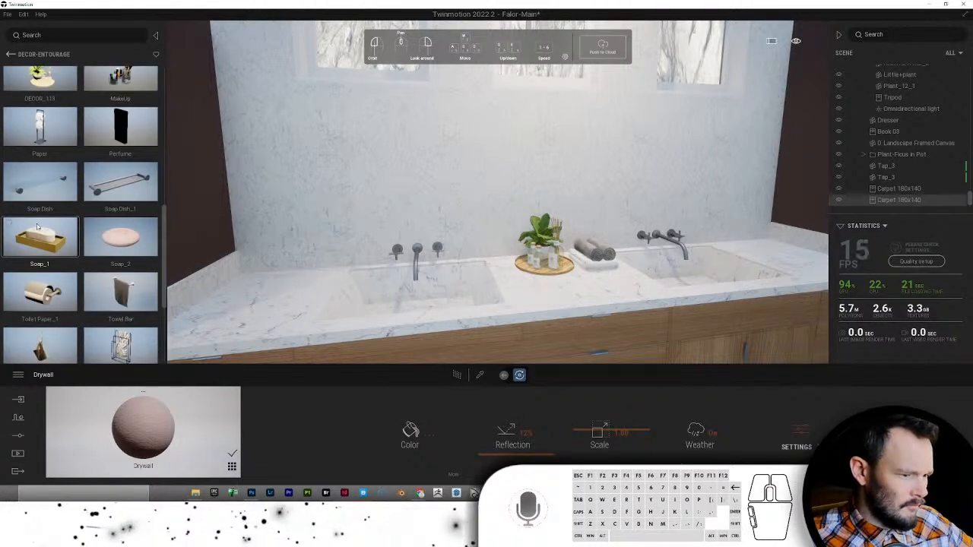
pyautogui.scroll(-2, 37, 227)
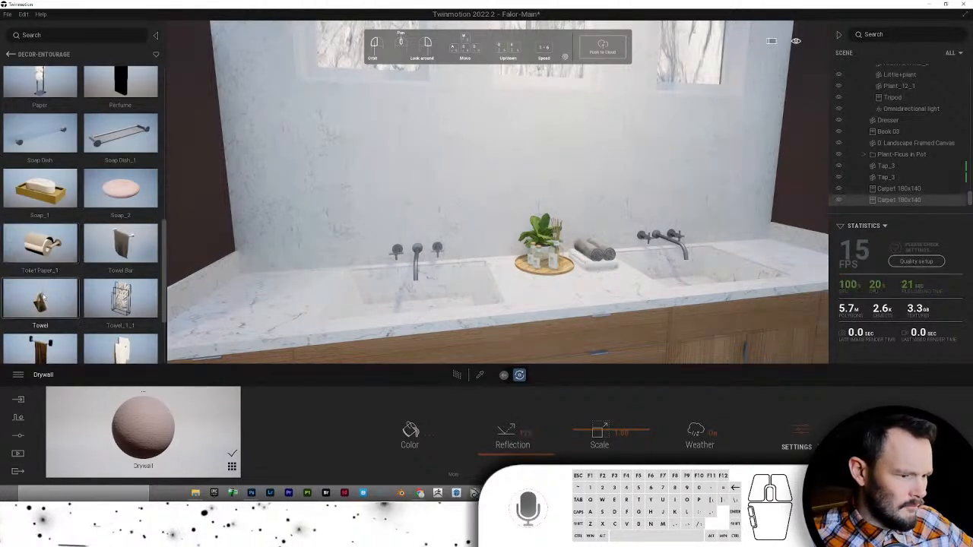
pyautogui.click(272, 287)
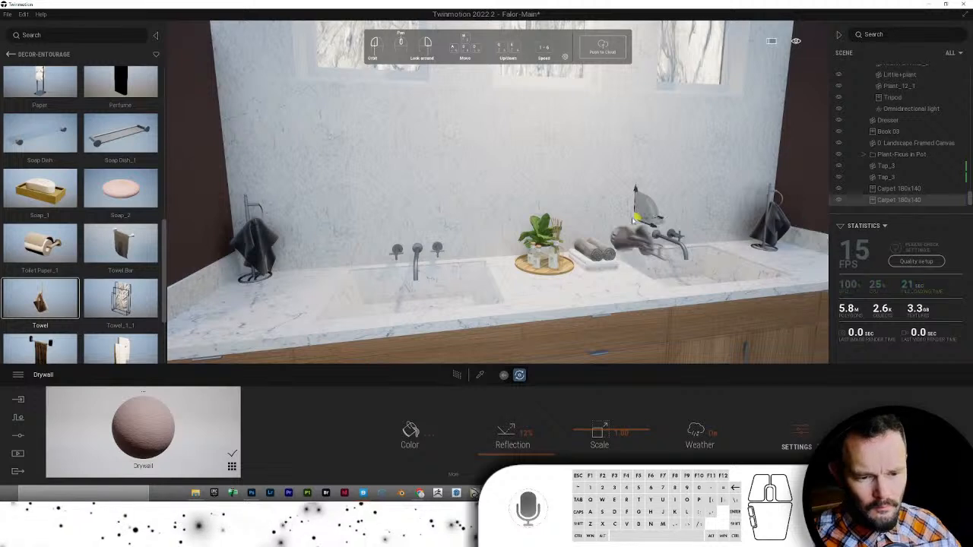
pyautogui.press('Escape')
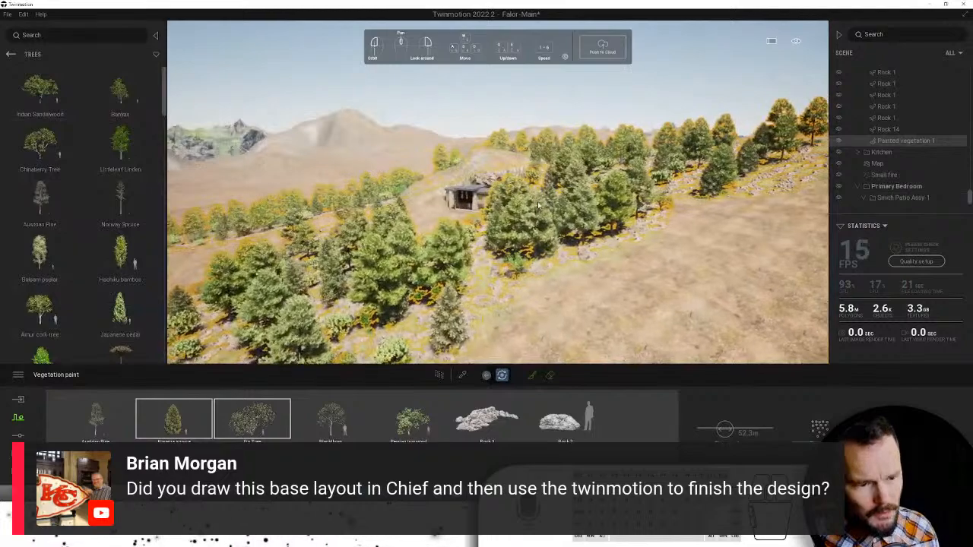
# - Fly the camera forward over the trees and stop in front of the house facade
pyautogui.press('w')
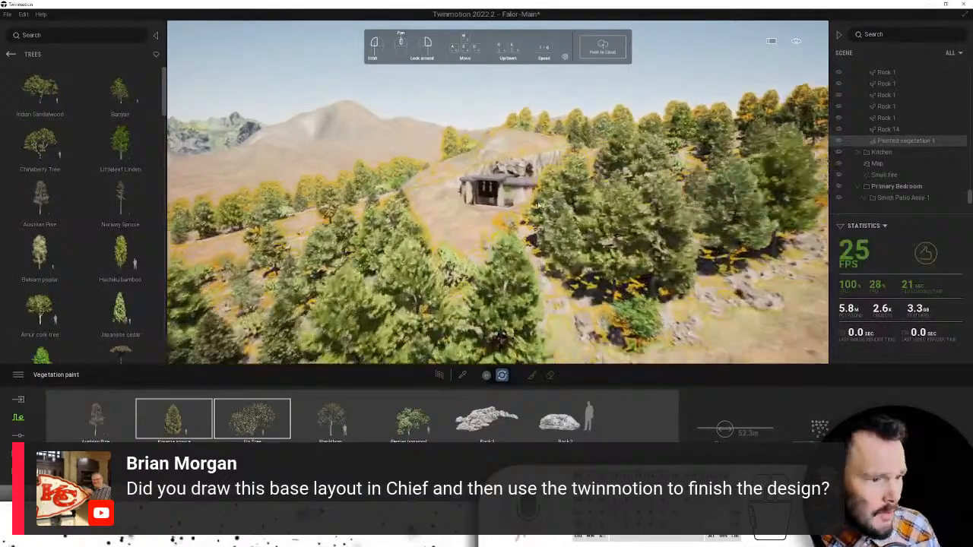
pyautogui.press('w')
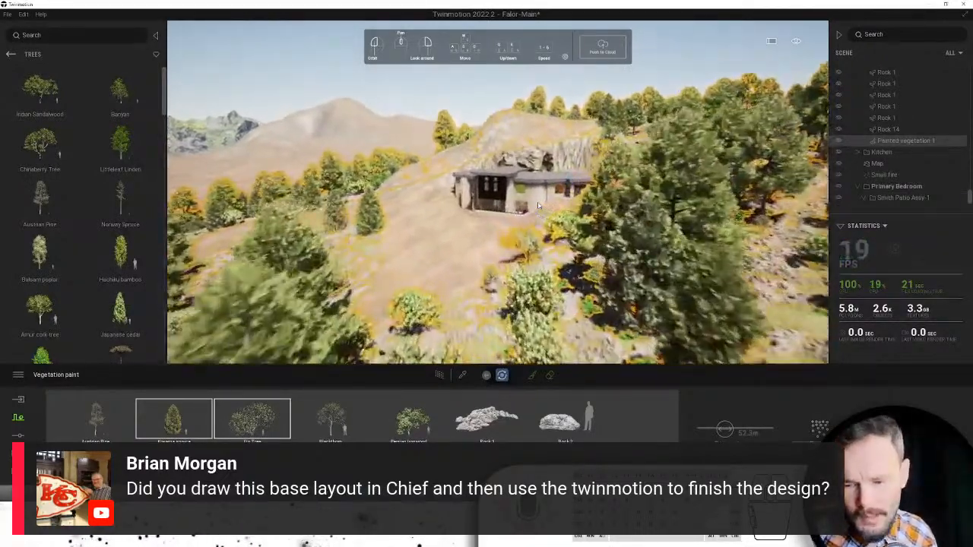
pyautogui.press('w')
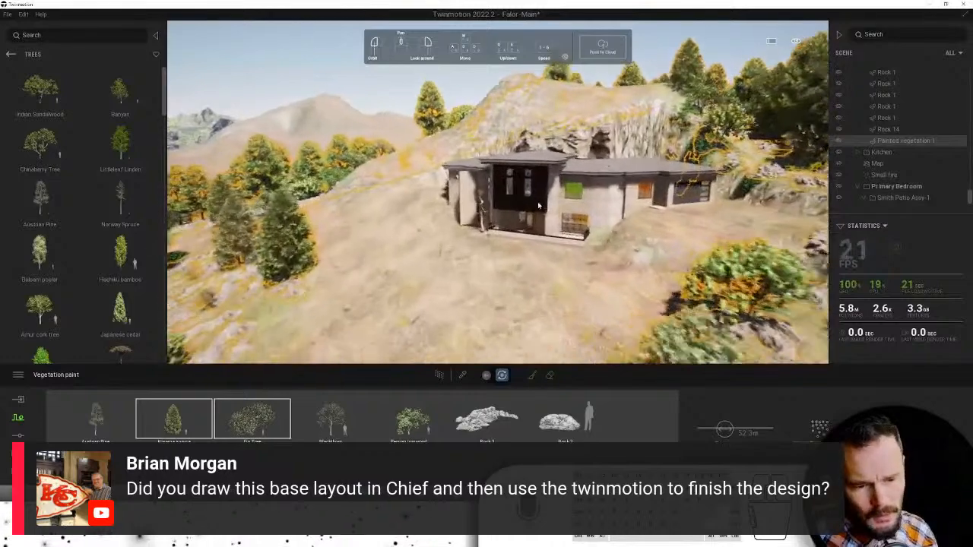
pyautogui.press('w')
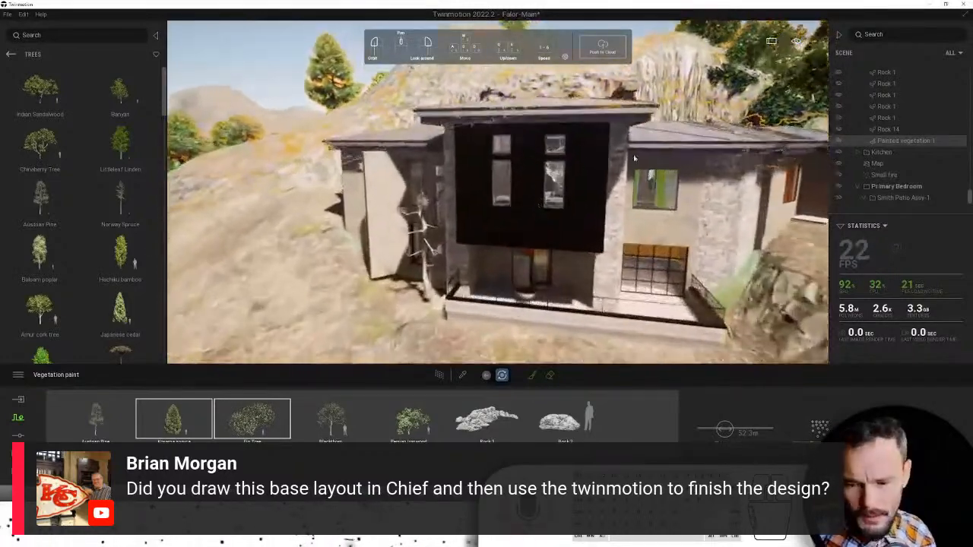
pyautogui.press('w')
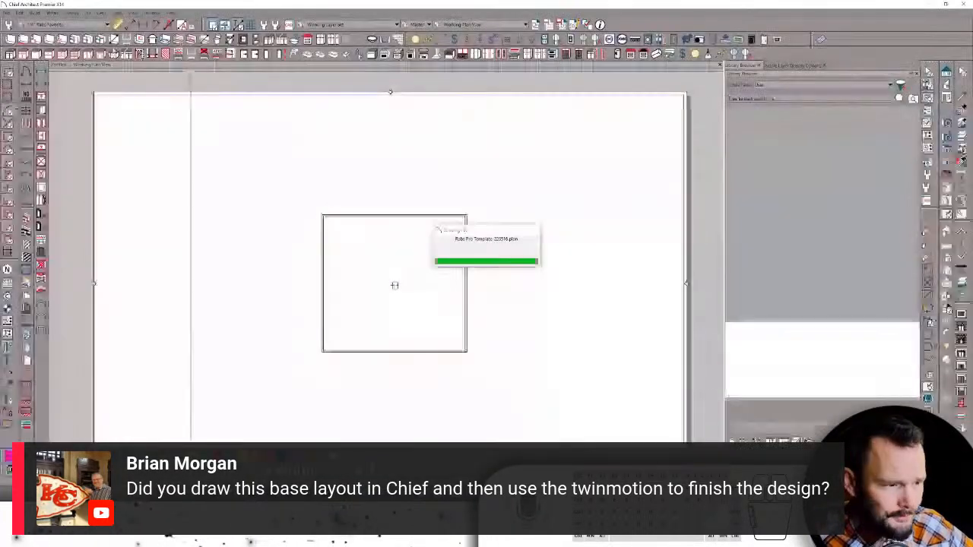
# - Open the walkthrough .plan file from Crystal Creek > Projects > CA > 220523-DRVA in Chief Architect
pyautogui.click(7, 14)
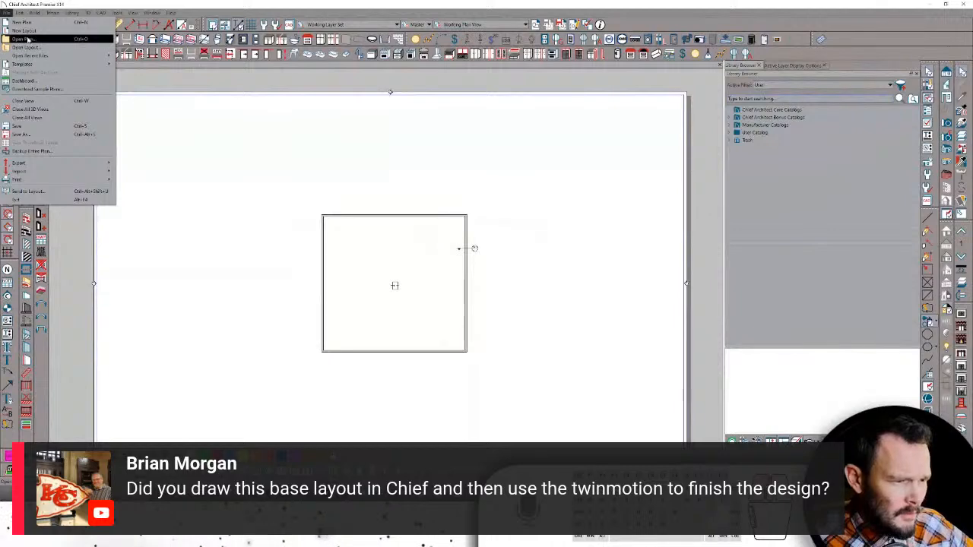
pyautogui.click(28, 39)
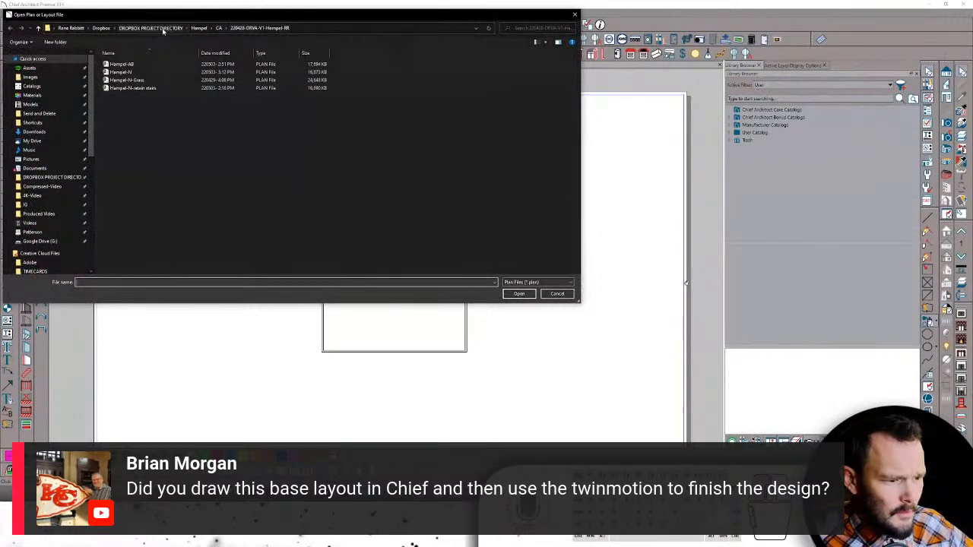
pyautogui.click(161, 28)
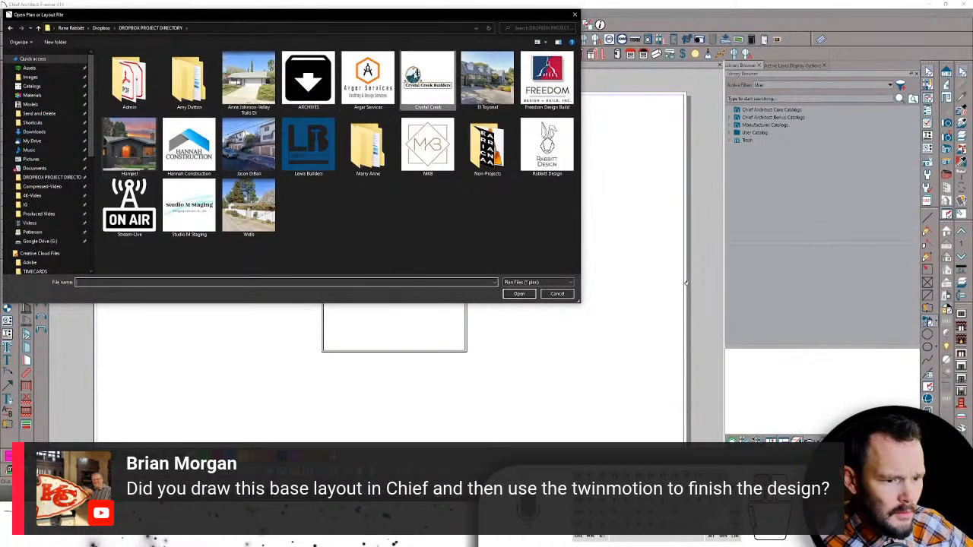
pyautogui.doubleClick(413, 73)
pyautogui.doubleClick(119, 65)
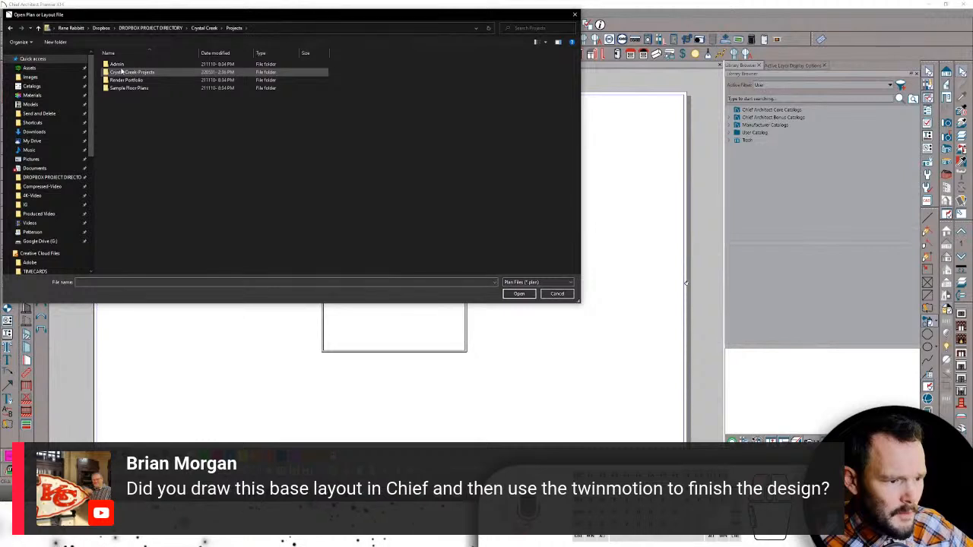
pyautogui.doubleClick(127, 72)
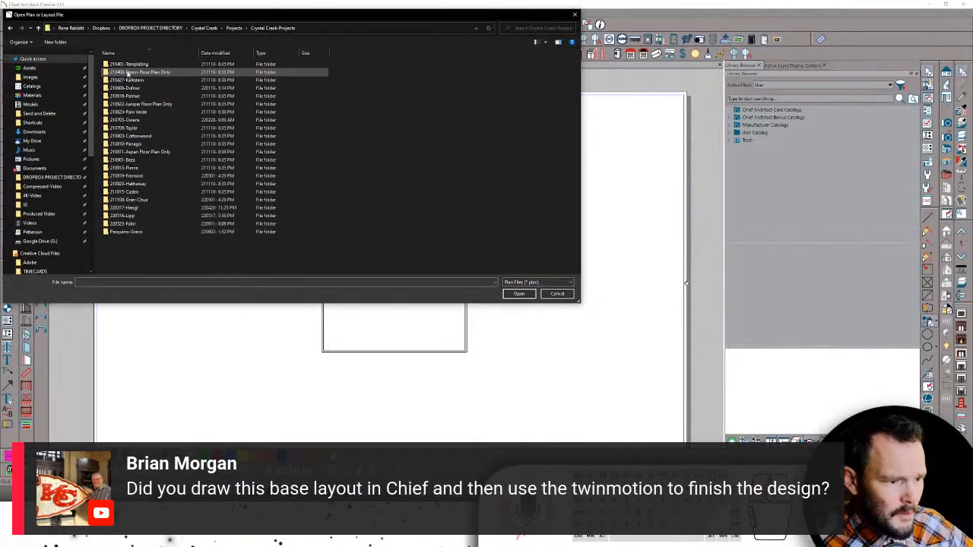
pyautogui.doubleClick(142, 227)
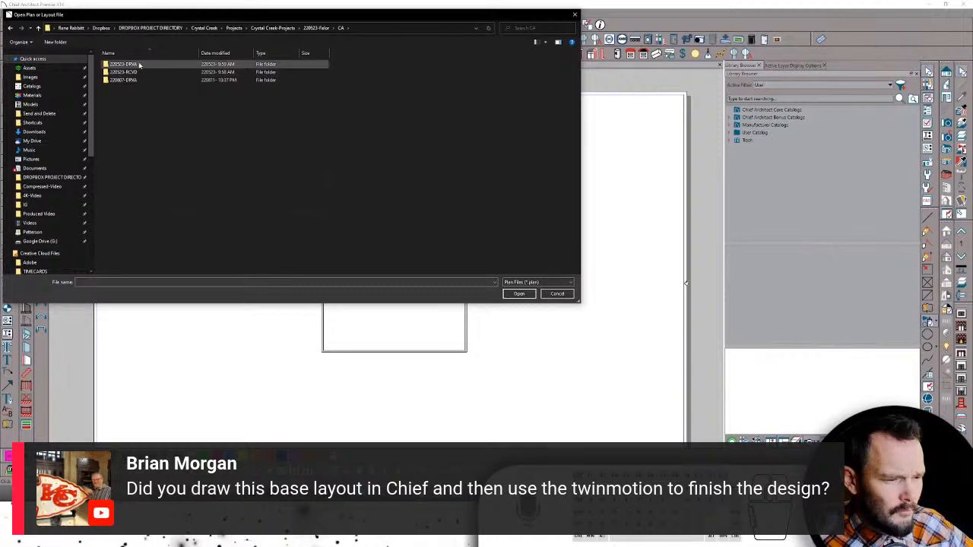
pyautogui.doubleClick(139, 66)
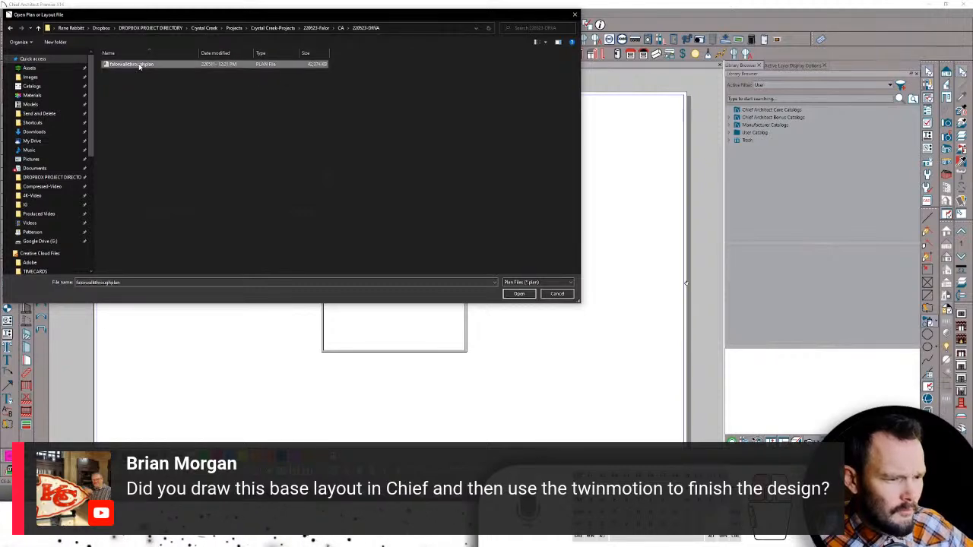
pyautogui.doubleClick(139, 66)
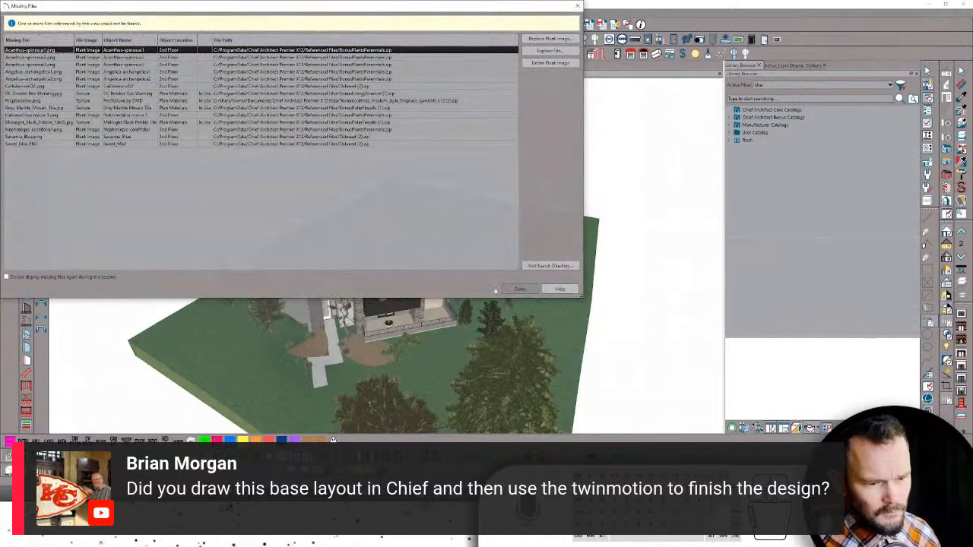
# - Close the Missing Files warning so the walkthrough plan loads
pyautogui.click(516, 289)
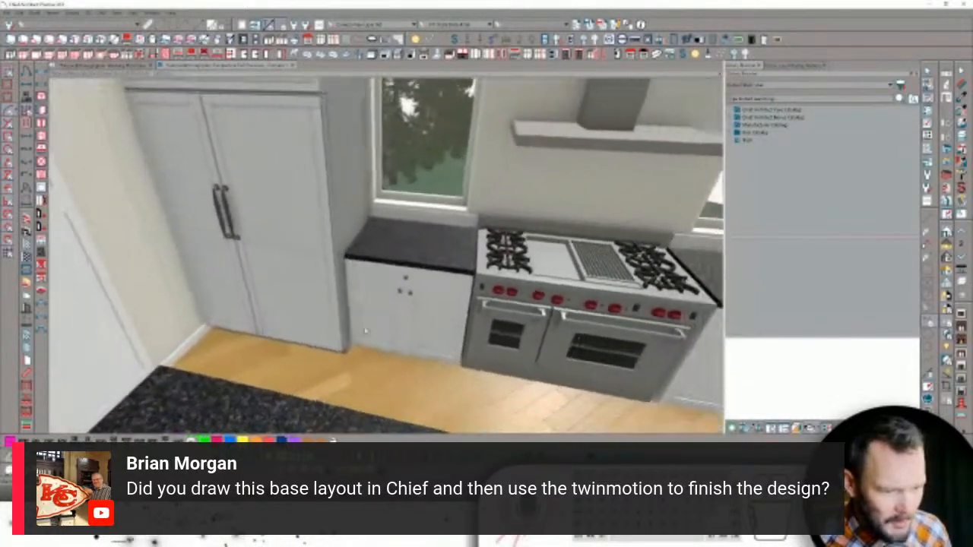
# - Orbit the kitchen camera toward the range, hood and windows, then close it without saving
pyautogui.moveTo(380, 326); pyautogui.dragTo(497, 294)
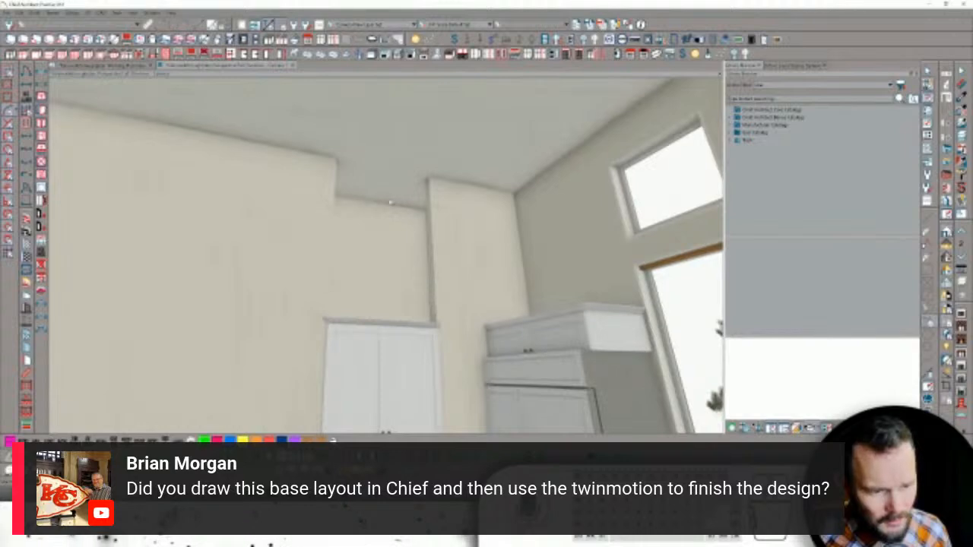
pyautogui.moveTo(372, 206); pyautogui.dragTo(417, 250)
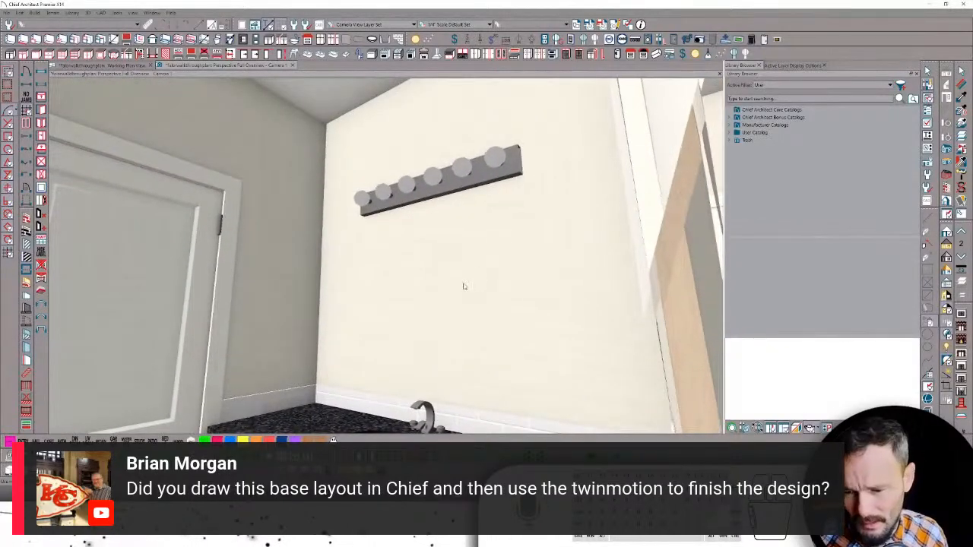
pyautogui.click(961, 4)
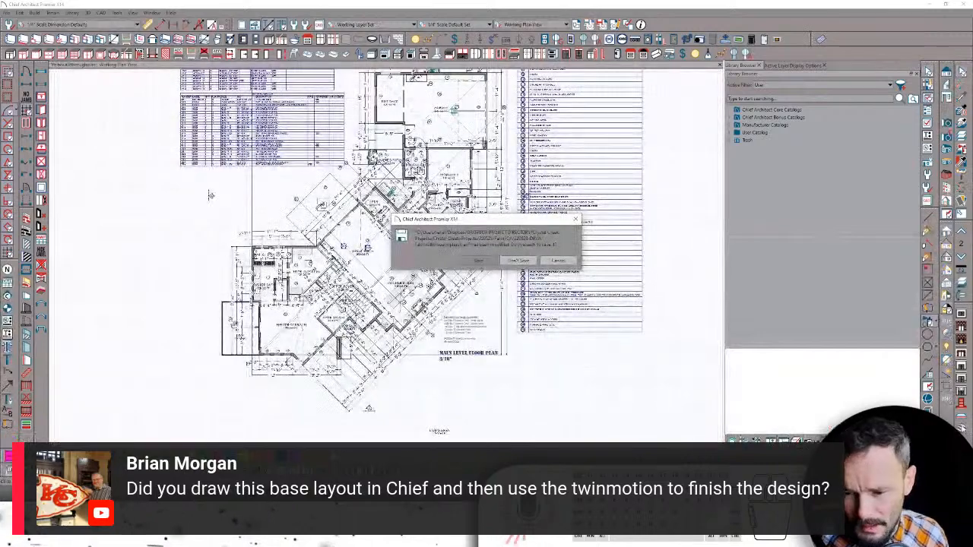
pyautogui.click(528, 262)
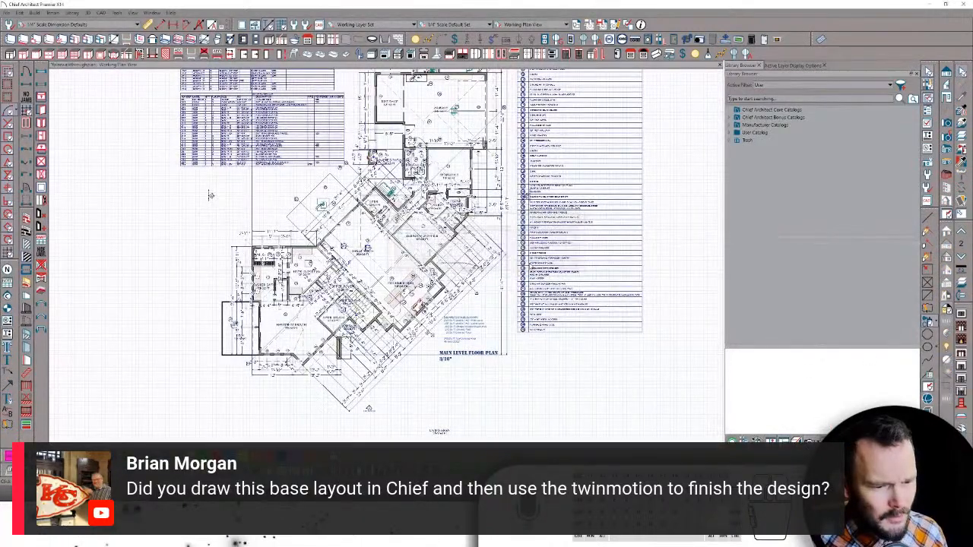
# - Switch to Twinmotion, zoom into the living room and select the Map terrain
pyautogui.hotkey('alt', 'Tab')
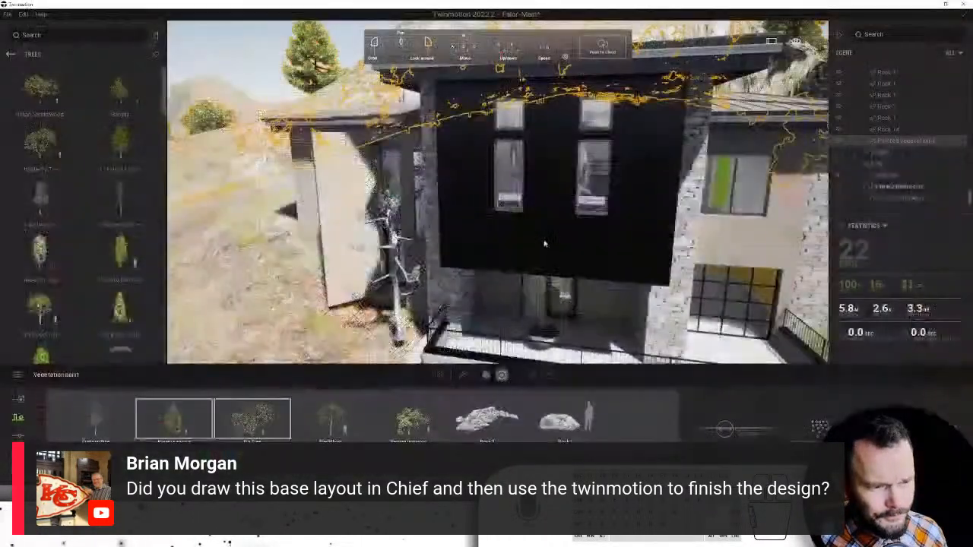
pyautogui.scroll(3, 543, 243)
pyautogui.scroll(10, 544, 244)
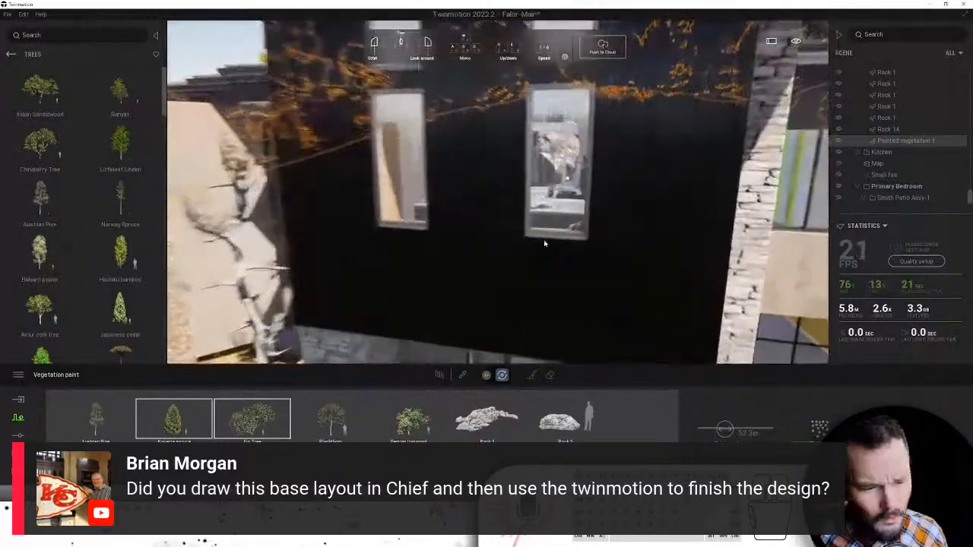
pyautogui.scroll(10, 543, 243)
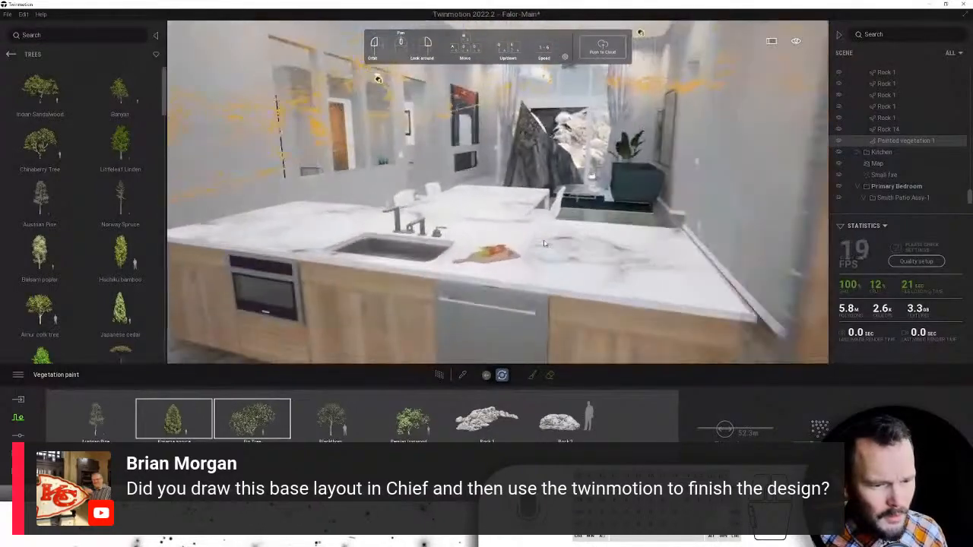
pyautogui.scroll(4, 565, 236)
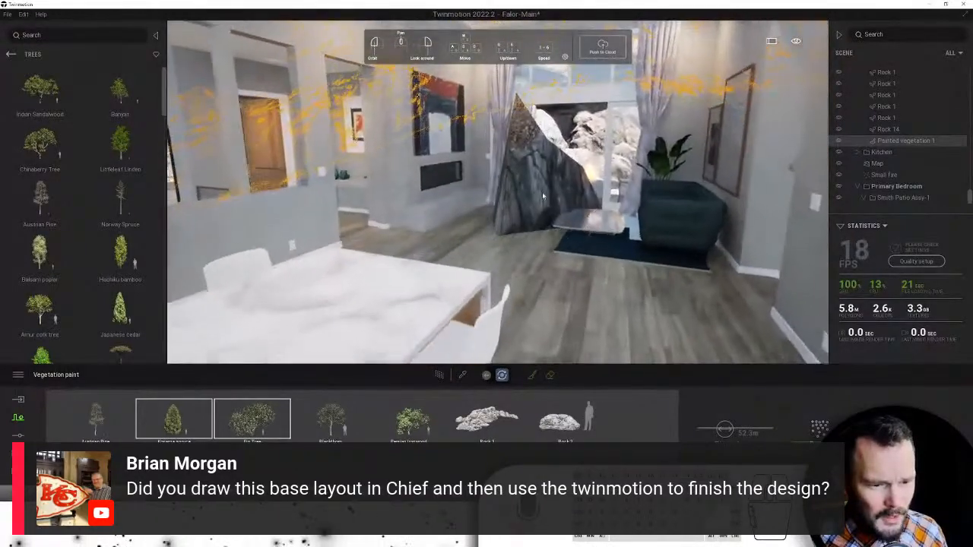
pyautogui.click(542, 192)
pyautogui.scroll(4, 547, 275)
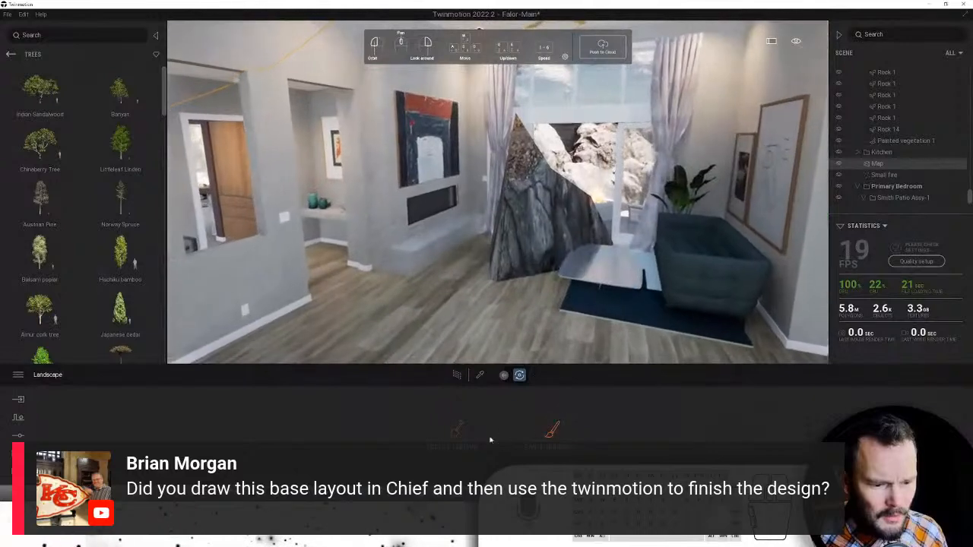
# - Lower the green terrain mound in the living room with the Sculpt terrain lower tool
pyautogui.click(455, 432)
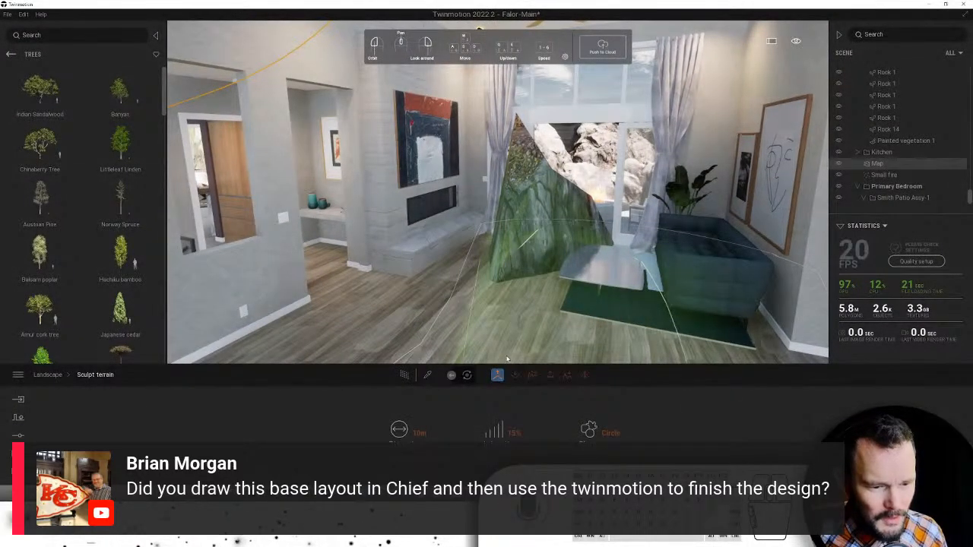
pyautogui.click(585, 375)
pyautogui.scroll(-3, 502, 334)
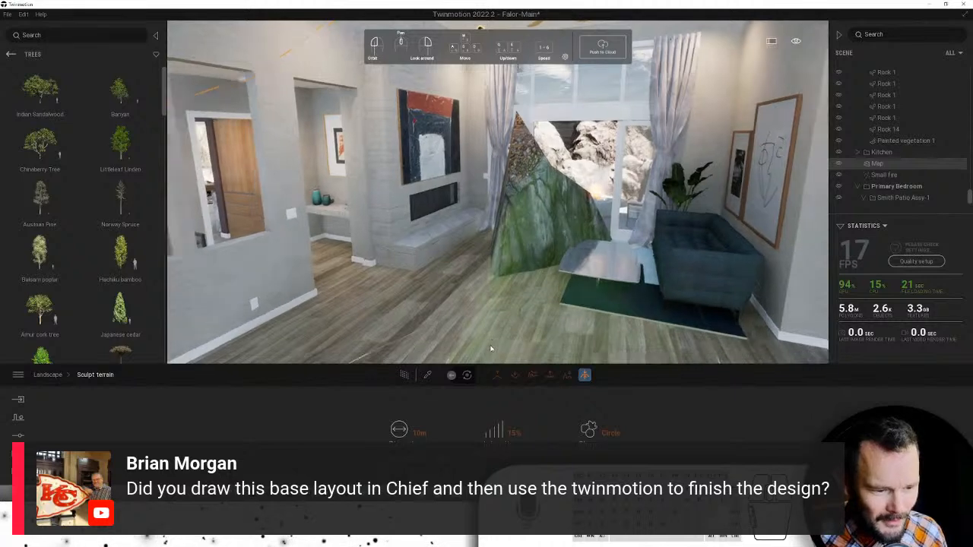
pyautogui.moveTo(500, 325); pyautogui.dragTo(513, 292)
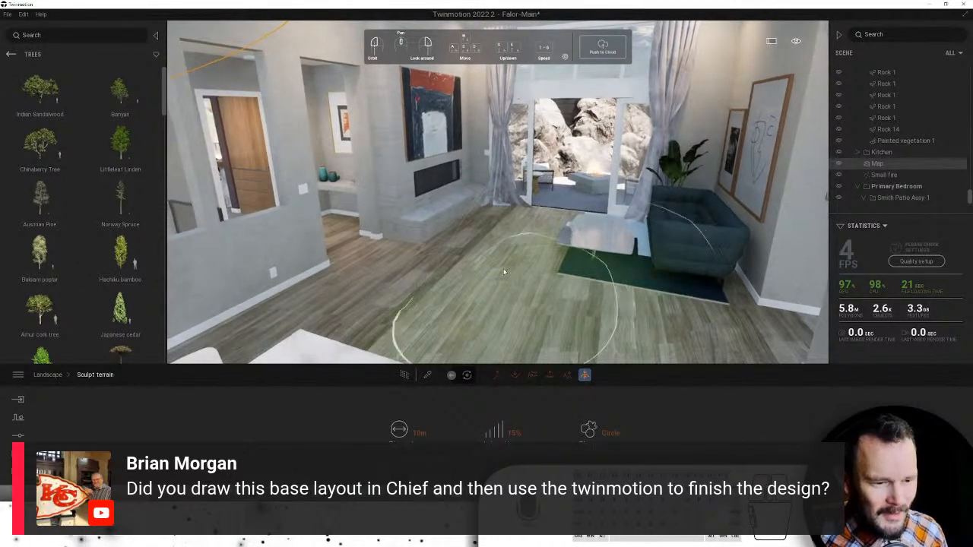
# - Look toward the kitchen and move past the stove and sink toward the doorway
pyautogui.moveTo(504, 272); pyautogui.dragTo(313, 262, button='right')
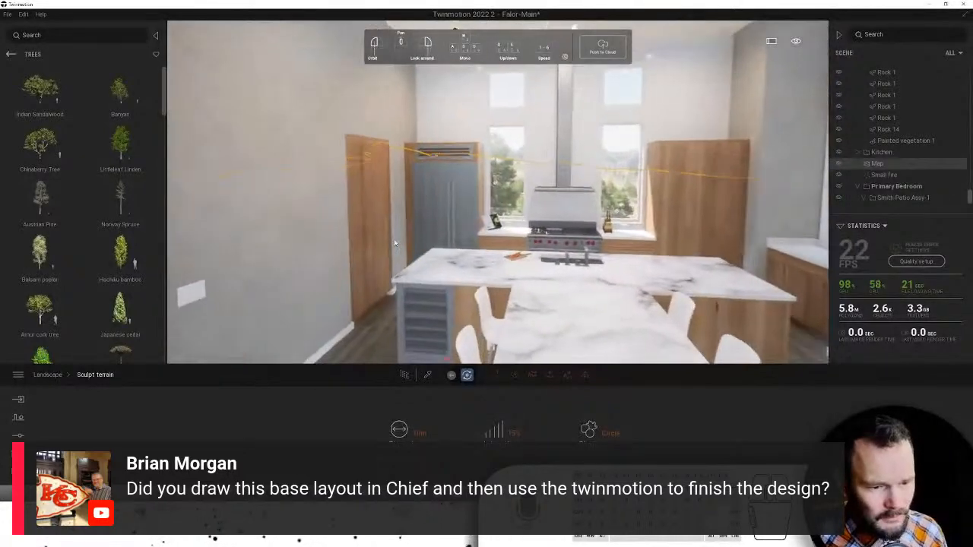
pyautogui.scroll(5, 395, 244)
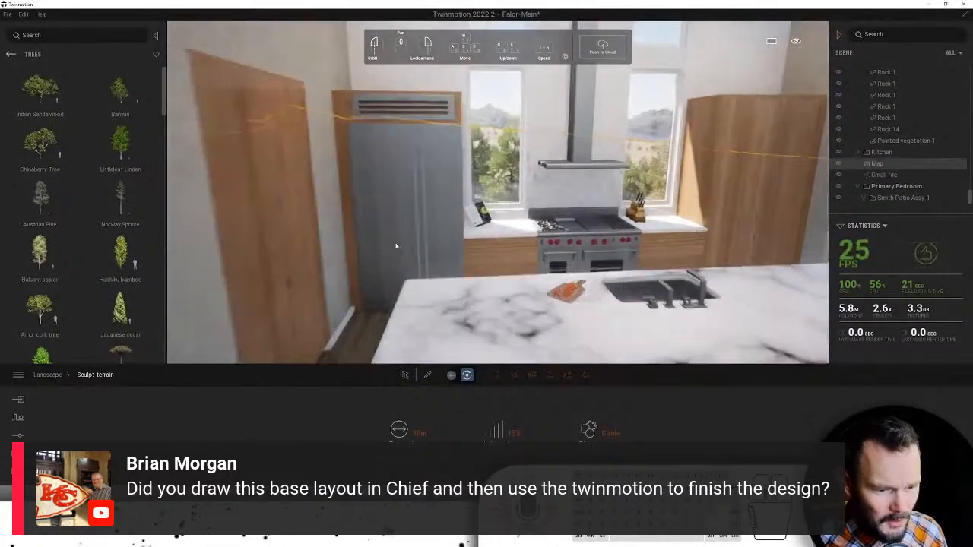
pyautogui.scroll(2, 395, 246)
pyautogui.moveTo(395, 245); pyautogui.dragTo(505, 266, button='right')
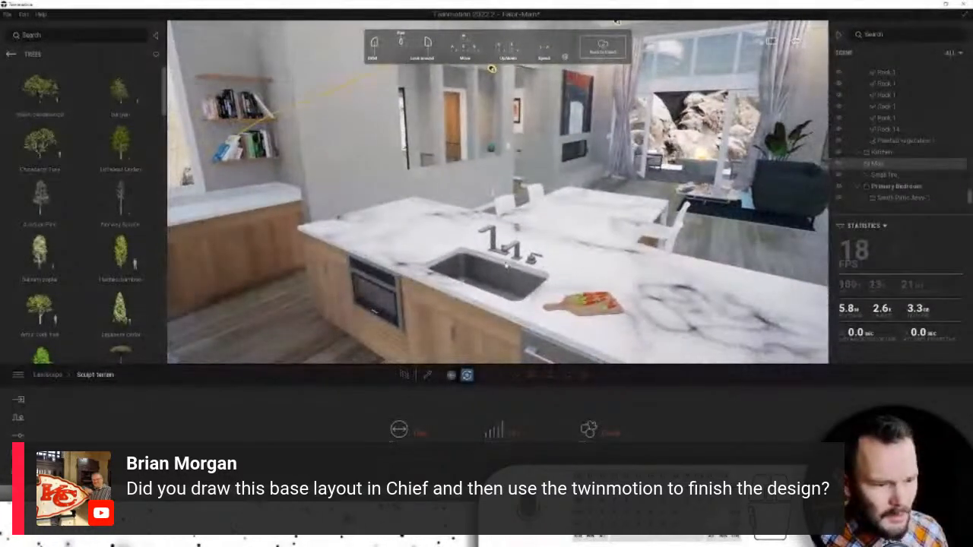
pyautogui.scroll(5, 505, 266)
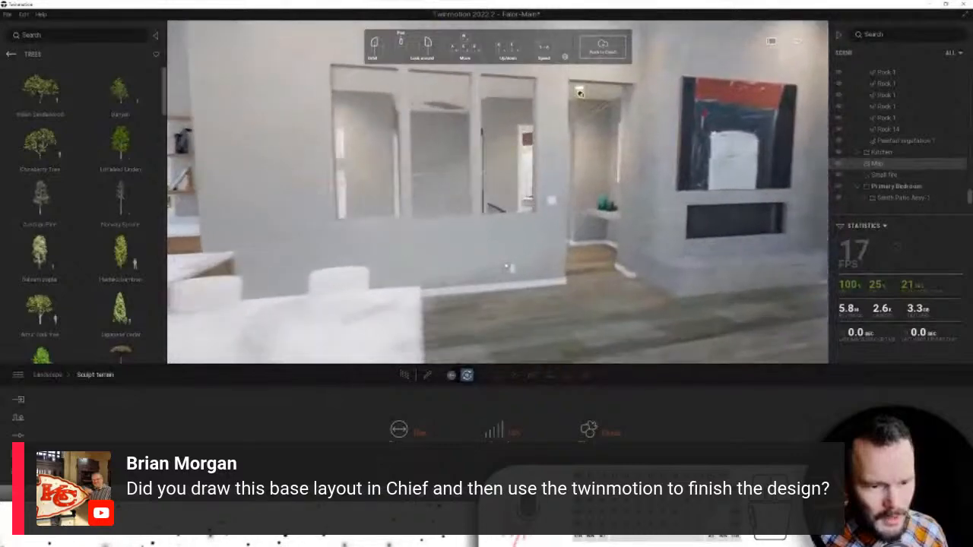
pyautogui.press('w')
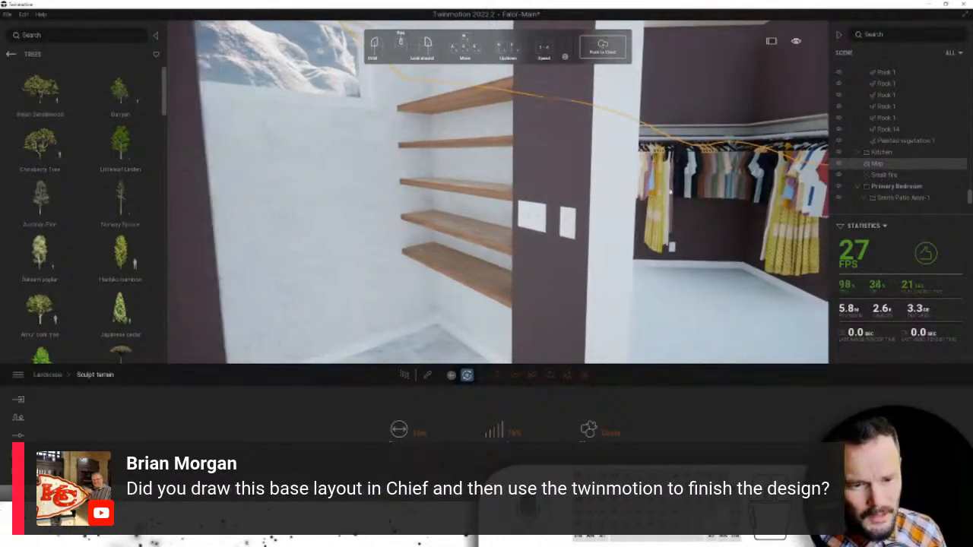
# - Walk from the closet past the double-sink vanity toward the patio doorway, then back through the bedroom
pyautogui.moveTo(671, 192); pyautogui.dragTo(708, 171, button='right')
pyautogui.press('w')
pyautogui.moveTo(770, 91); pyautogui.dragTo(397, 317, button='right')
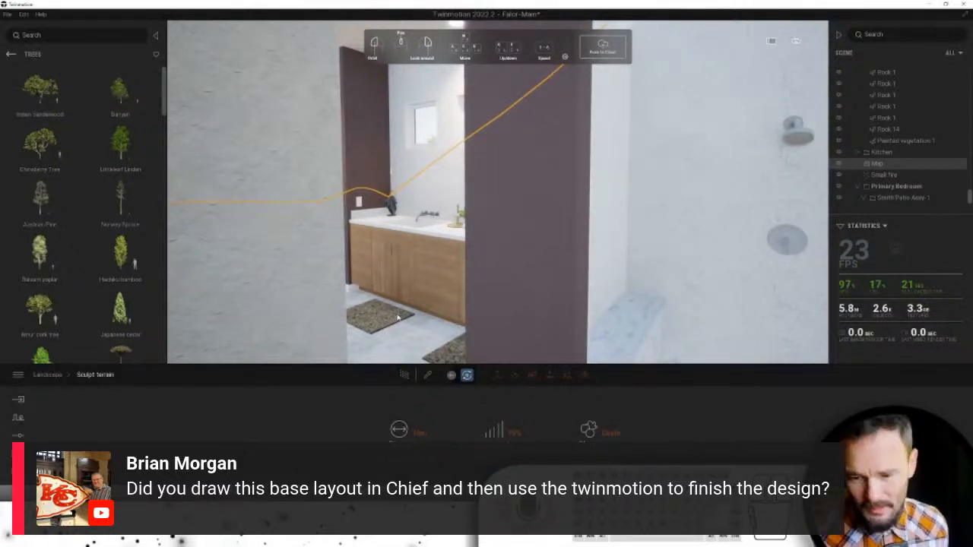
pyautogui.press('w')
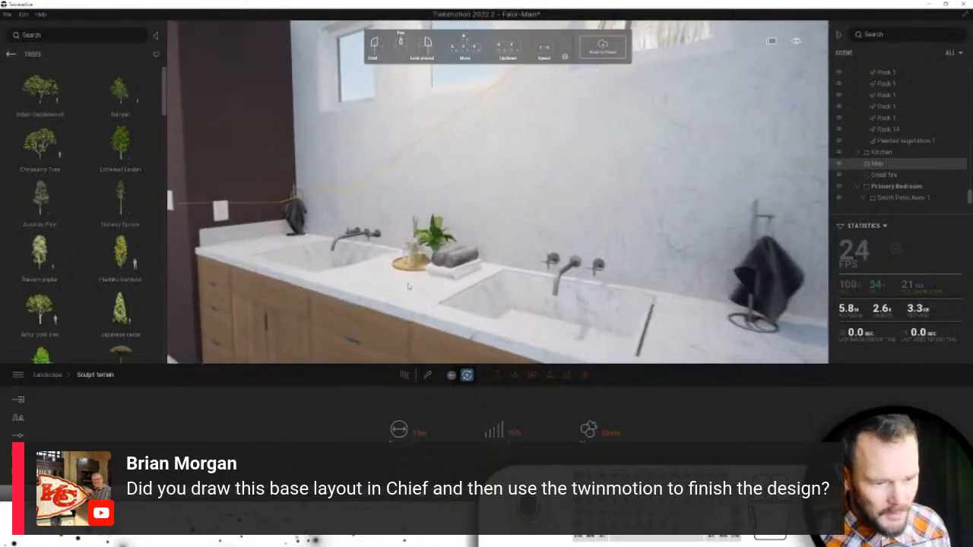
pyautogui.press('w')
pyautogui.moveTo(408, 286); pyautogui.dragTo(476, 390, button='right')
pyautogui.press('s')
pyautogui.press('s')
pyautogui.press('s')
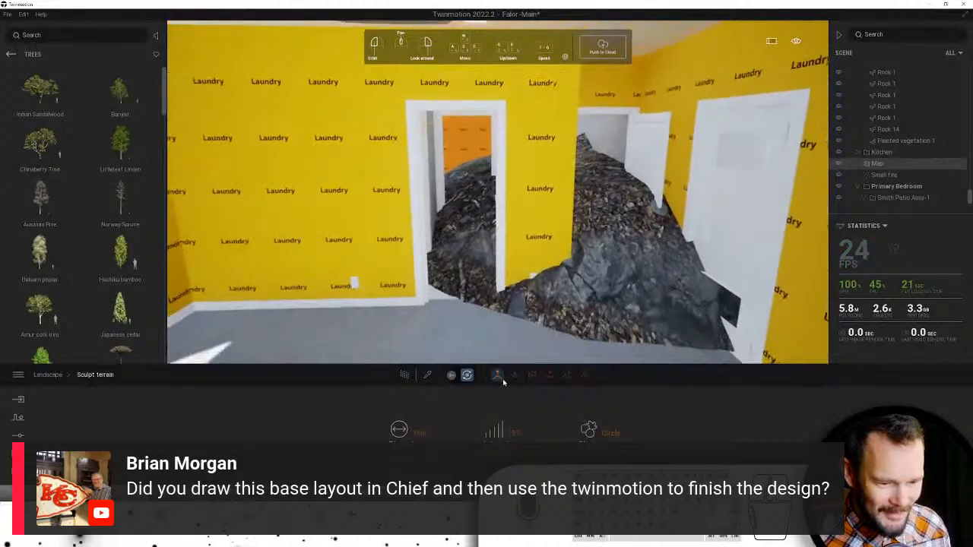
# - Lower the rock mound in the laundry doorway, then walk up to the doorway
pyautogui.click(584, 376)
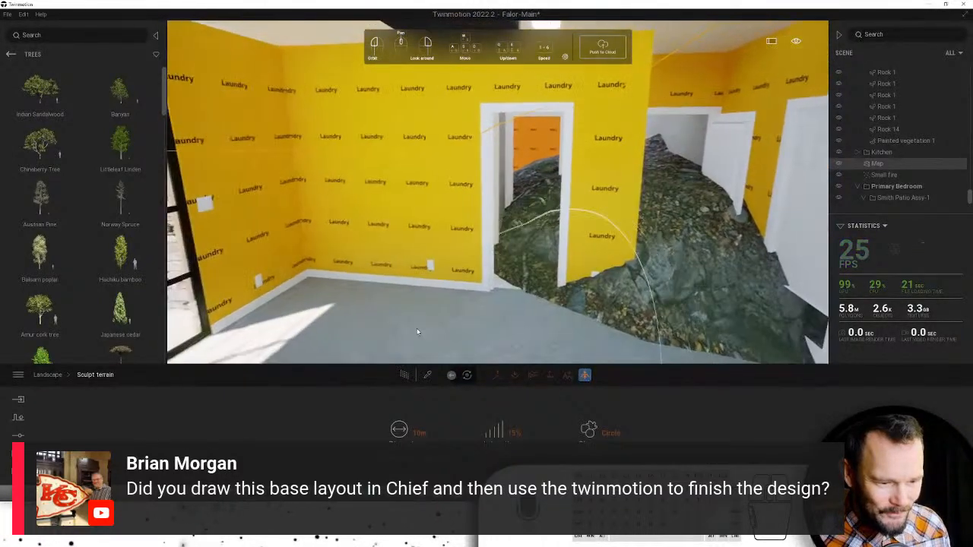
pyautogui.moveTo(497, 316); pyautogui.dragTo(590, 225)
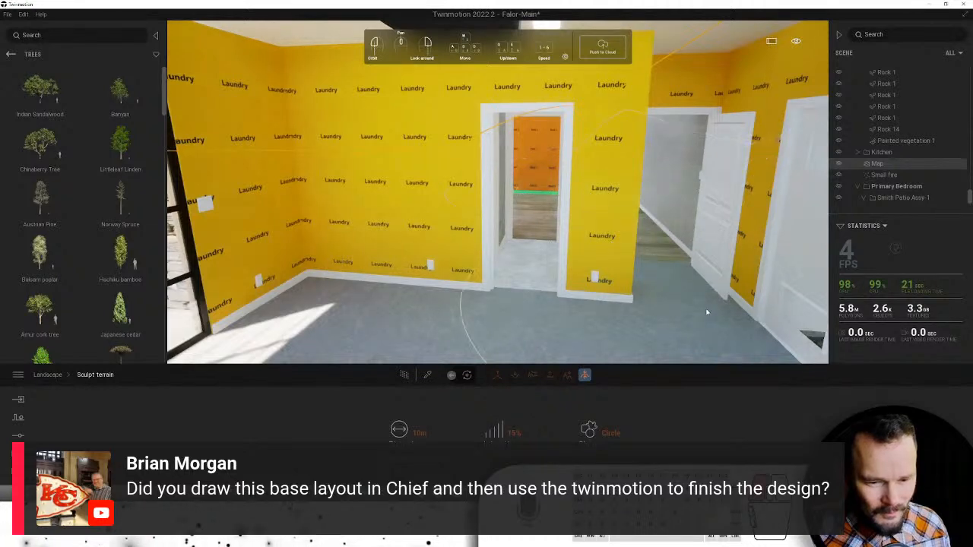
pyautogui.press('w')
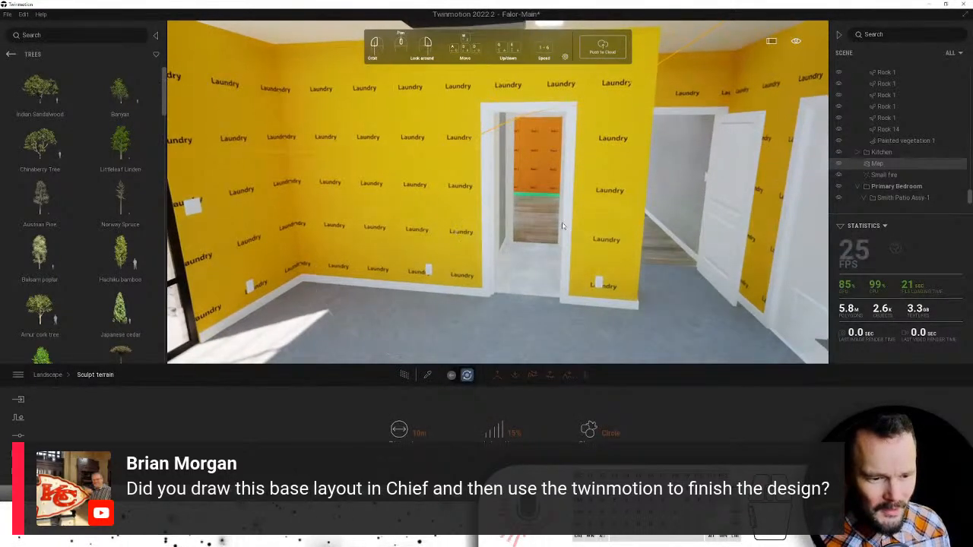
pyautogui.press('w')
pyautogui.moveTo(563, 226); pyautogui.dragTo(600, 221, button='right')
pyautogui.press('w')
pyautogui.press('w')
pyautogui.press('w')
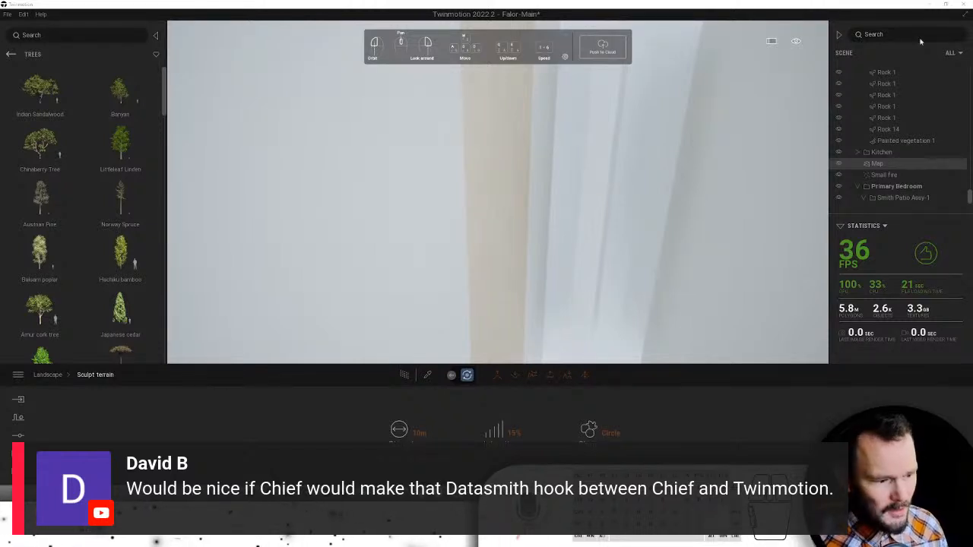
# - Open the import options, select Wall21, and return the library to Vegetation and landscape
pyautogui.click(18, 400)
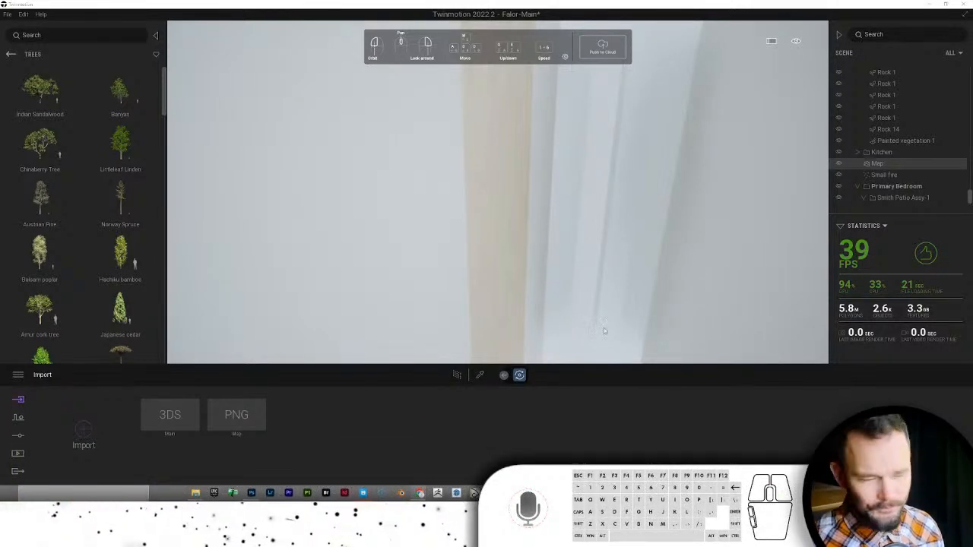
pyautogui.click(545, 186)
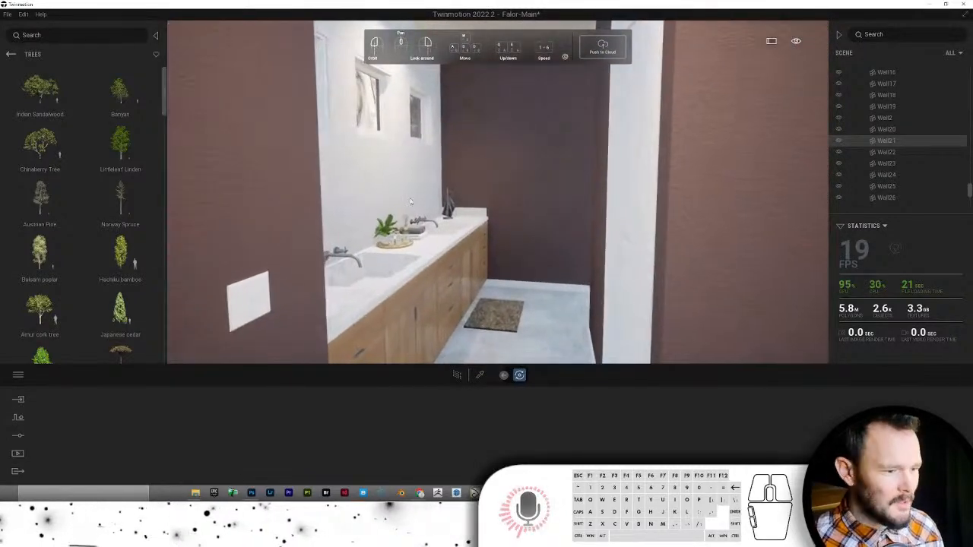
pyautogui.click(9, 54)
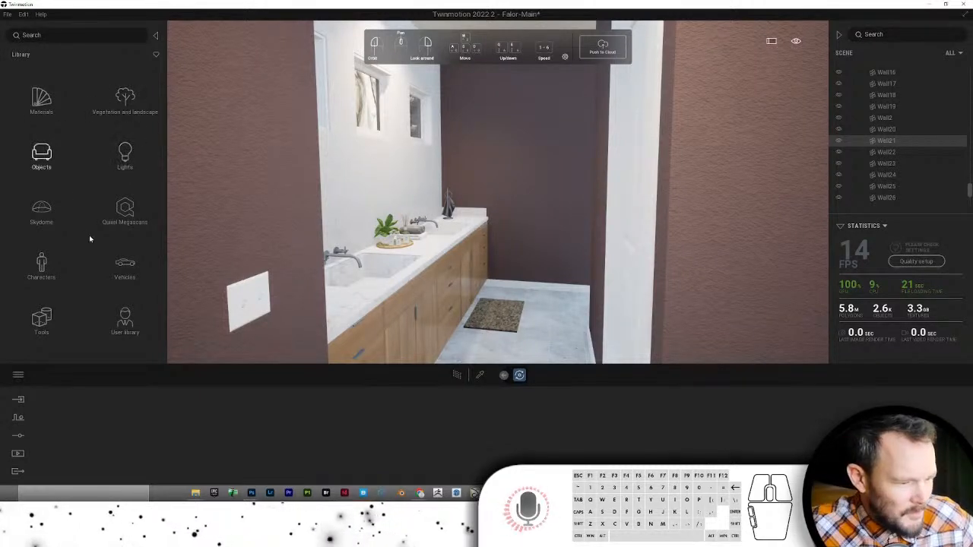
# - Open User library > TM Materials > Walls and apply Drywall to the bathroom's brown back wall
pyautogui.click(126, 319)
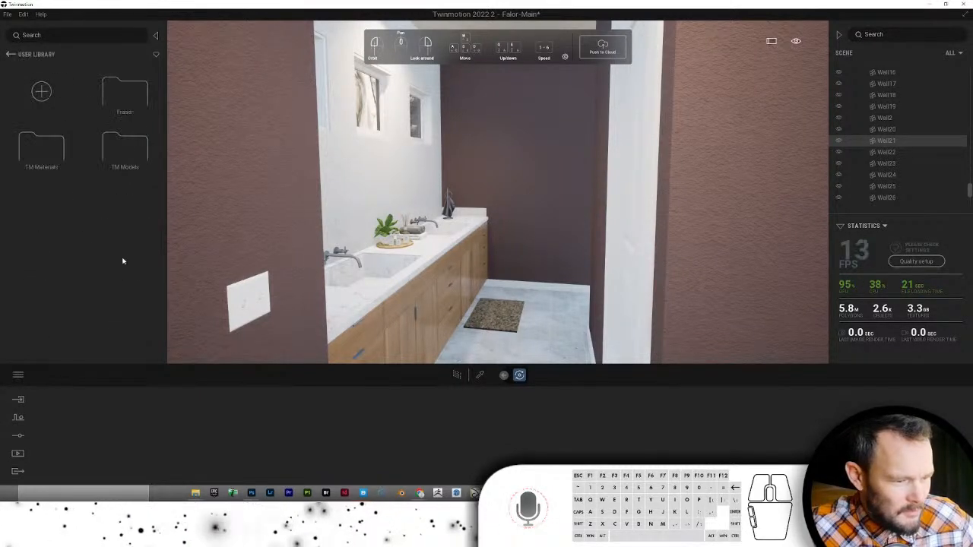
pyautogui.click(49, 154)
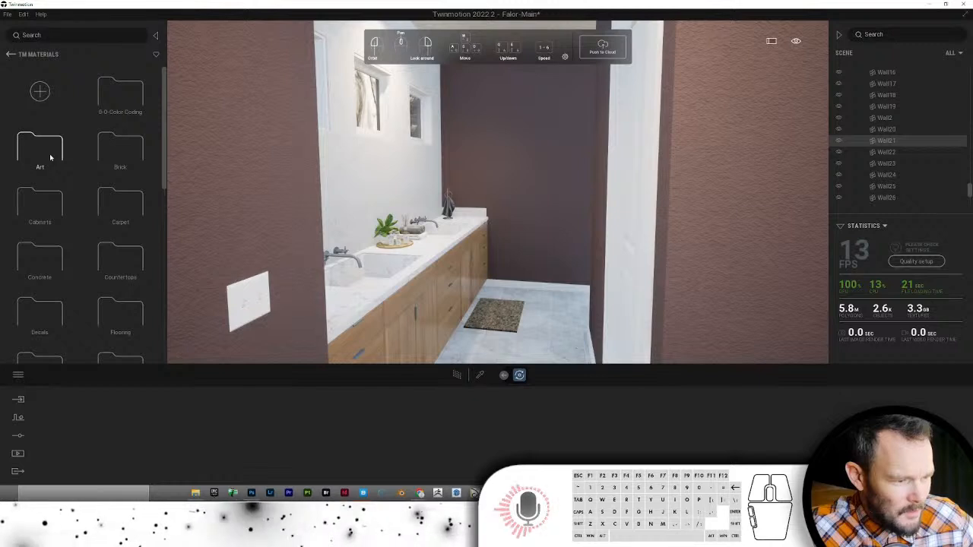
pyautogui.scroll(-1, 88, 240)
pyautogui.scroll(-5, 87, 240)
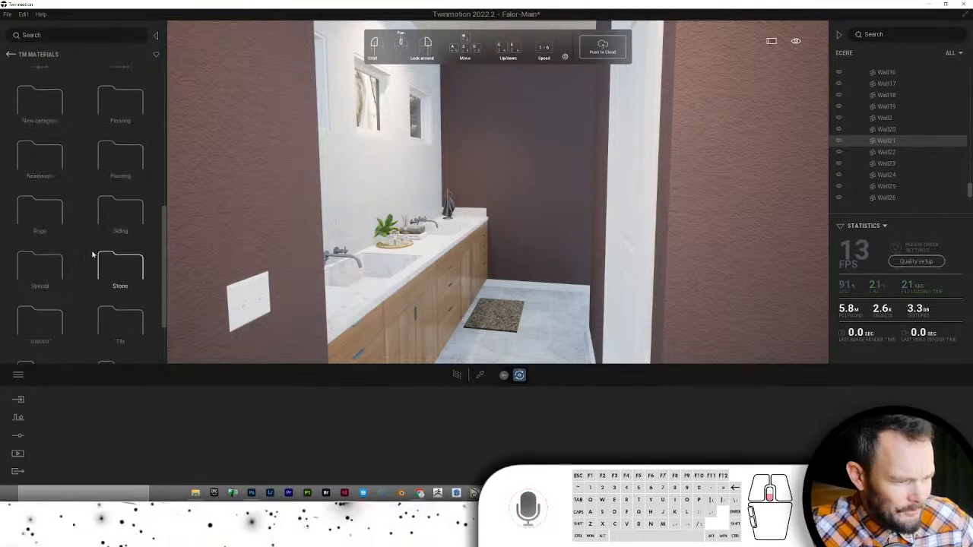
pyautogui.scroll(-2, 95, 263)
pyautogui.click(118, 286)
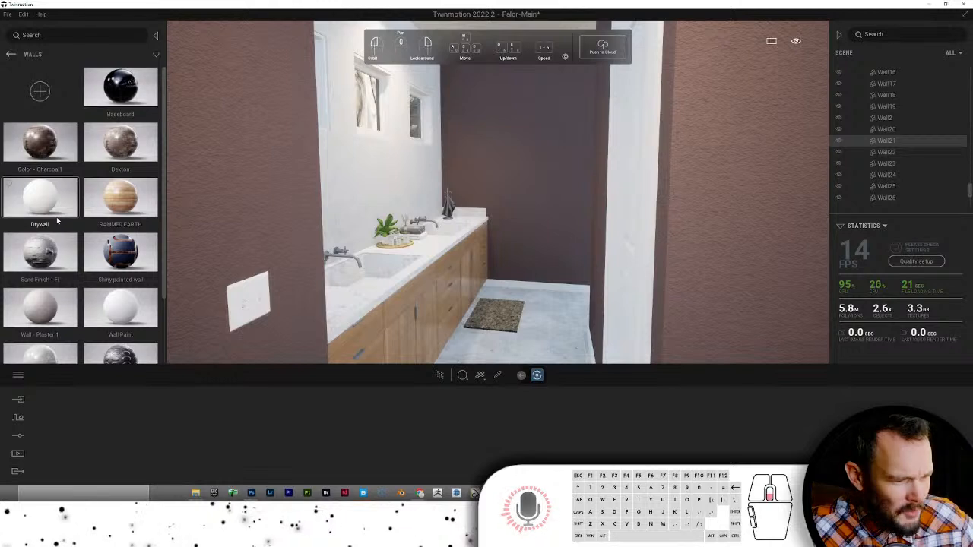
pyautogui.scroll(-2, 57, 220)
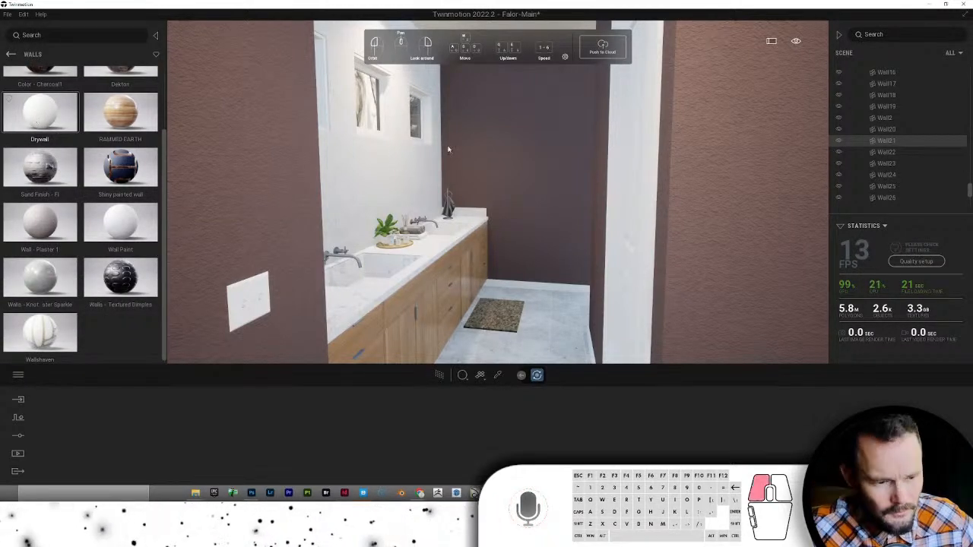
pyautogui.moveTo(448, 150); pyautogui.dragTo(479, 144)
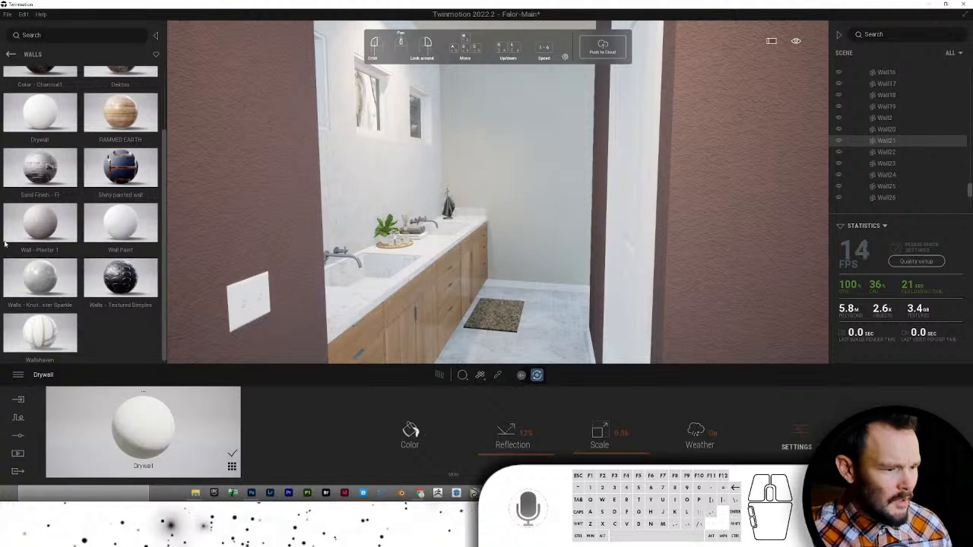
# - Apply Drywall to the narrow brown side wall and another brown bathroom wall
pyautogui.moveTo(308, 337); pyautogui.dragTo(201, 342, button='right')
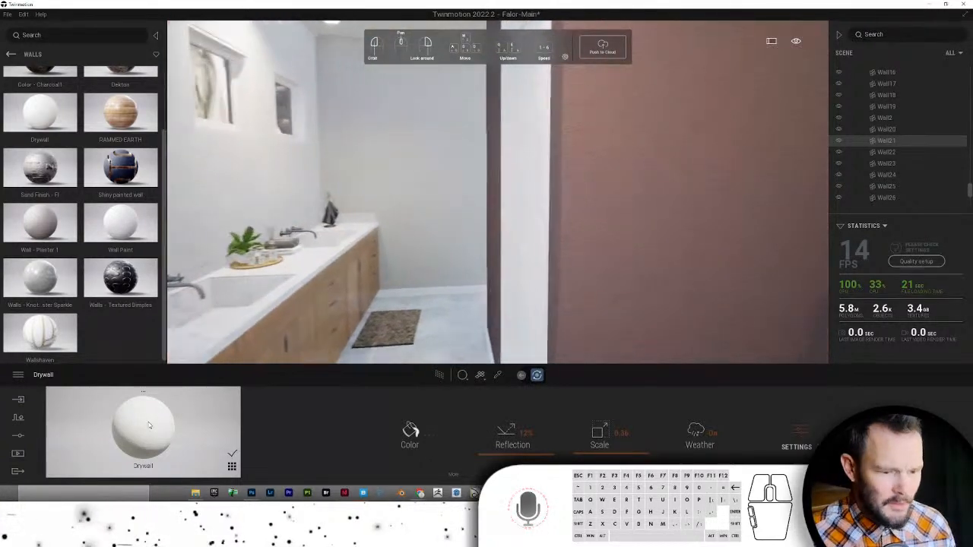
pyautogui.press('w')
pyautogui.moveTo(148, 425); pyautogui.dragTo(525, 233)
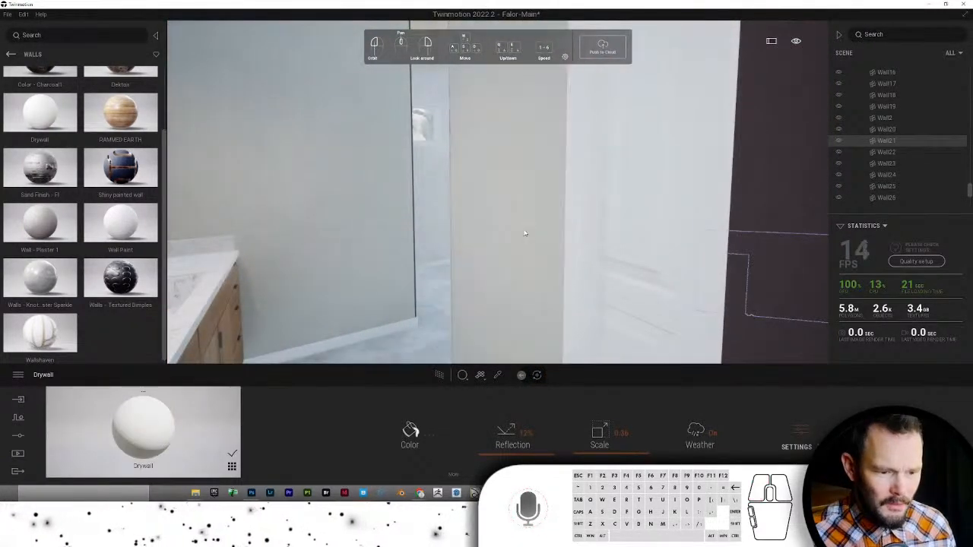
pyautogui.moveTo(525, 234); pyautogui.dragTo(246, 351, button='right')
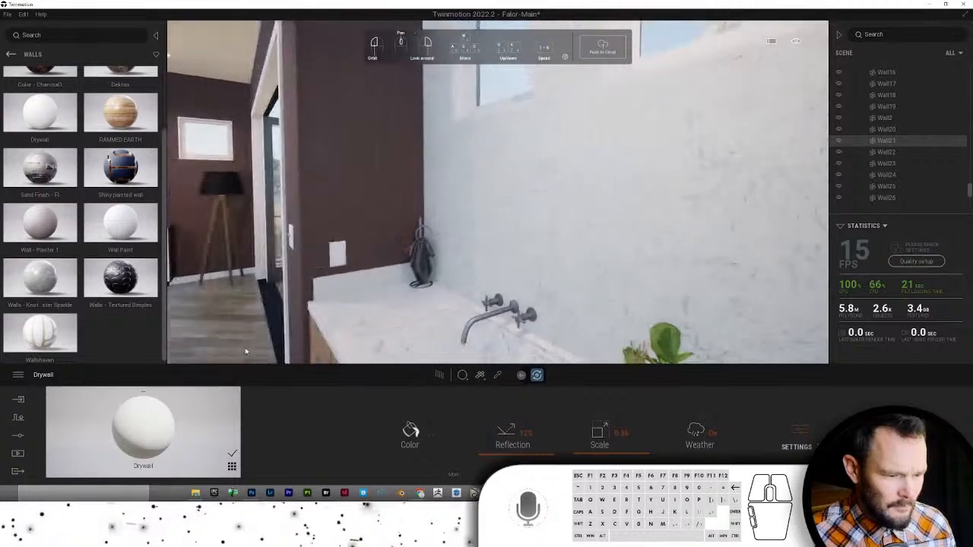
pyautogui.moveTo(144, 427); pyautogui.dragTo(349, 198)
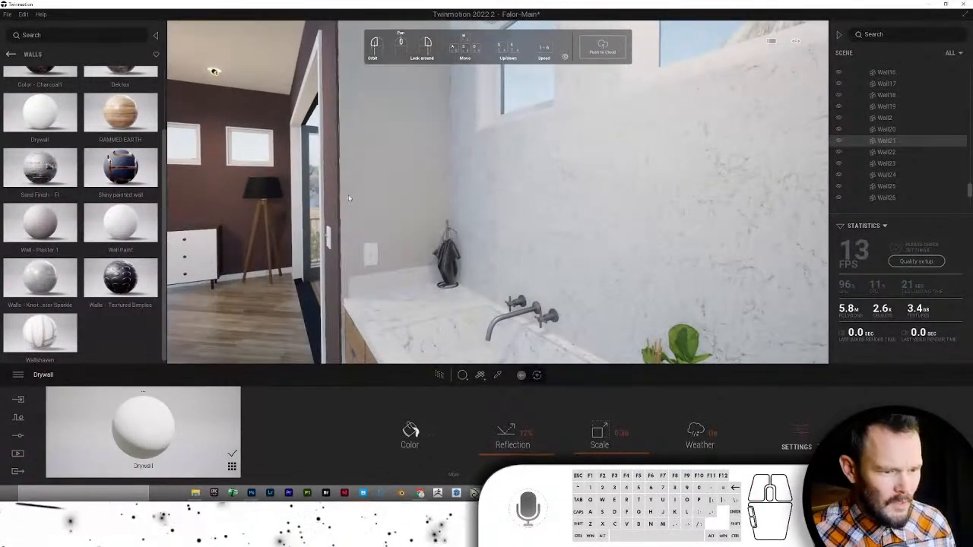
# - Move toward the doorway and apply Drywall to the closet's back wall and a nearby wall
pyautogui.scroll(-3, 349, 198)
pyautogui.moveTo(578, 163); pyautogui.dragTo(483, 107, button='right')
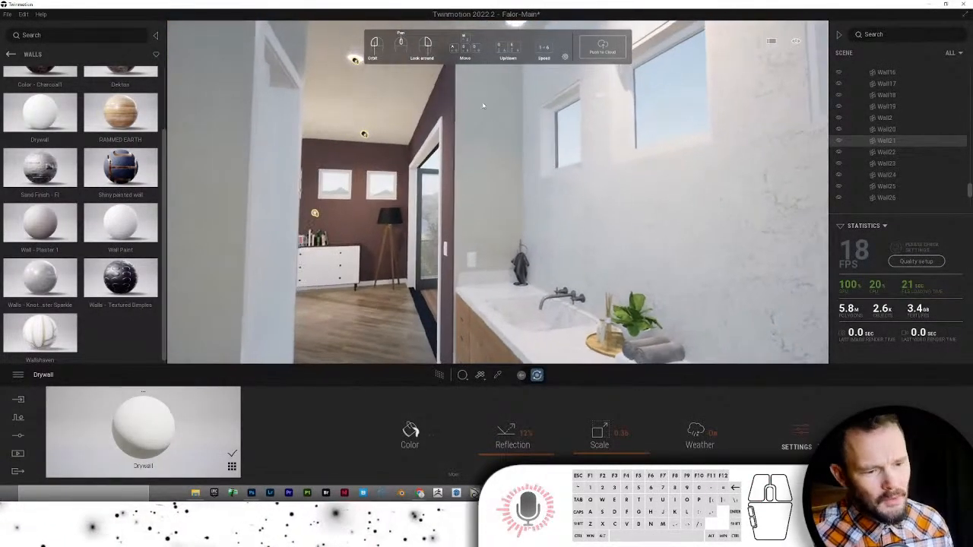
pyautogui.scroll(4, 469, 148)
pyautogui.moveTo(457, 159); pyautogui.dragTo(493, 163, button='right')
pyautogui.scroll(-4, 497, 163)
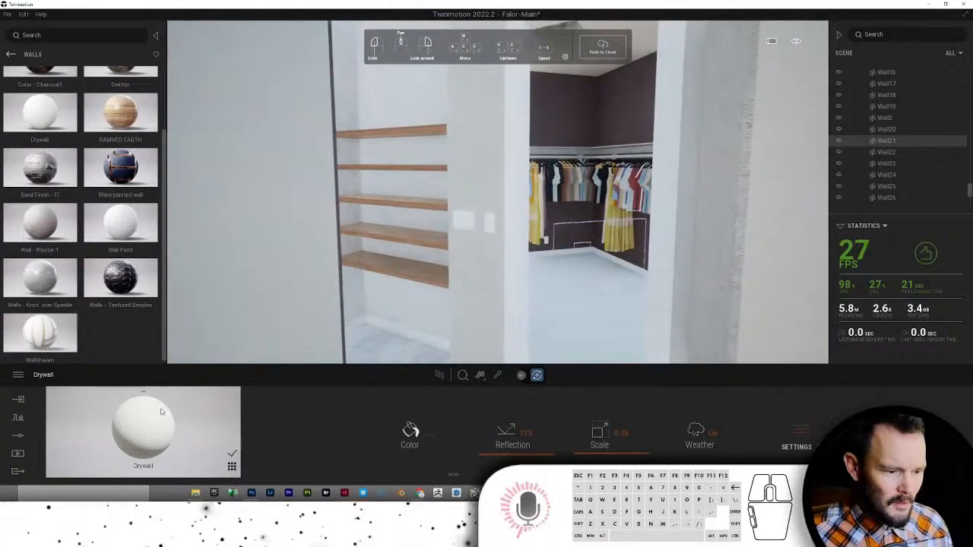
pyautogui.moveTo(161, 411); pyautogui.dragTo(579, 106)
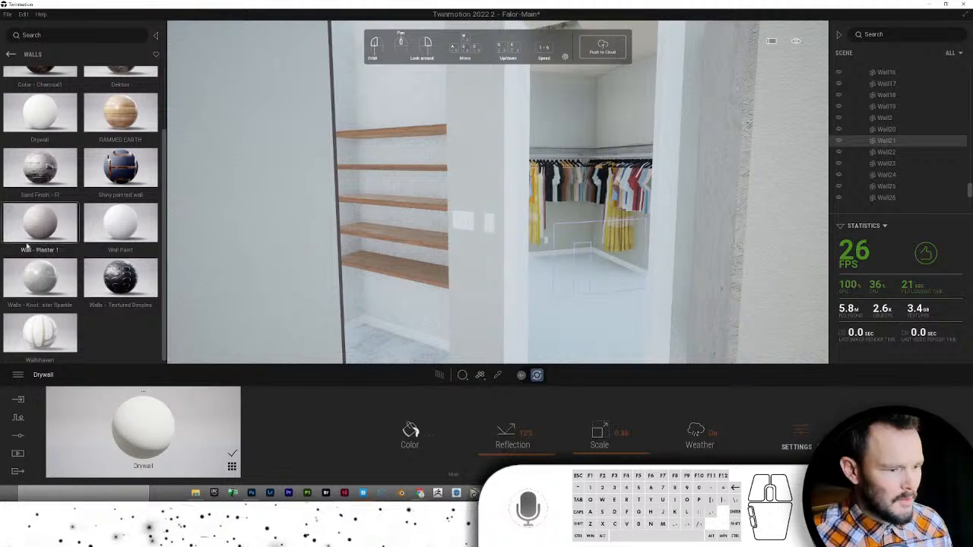
pyautogui.moveTo(44, 114); pyautogui.dragTo(570, 133)
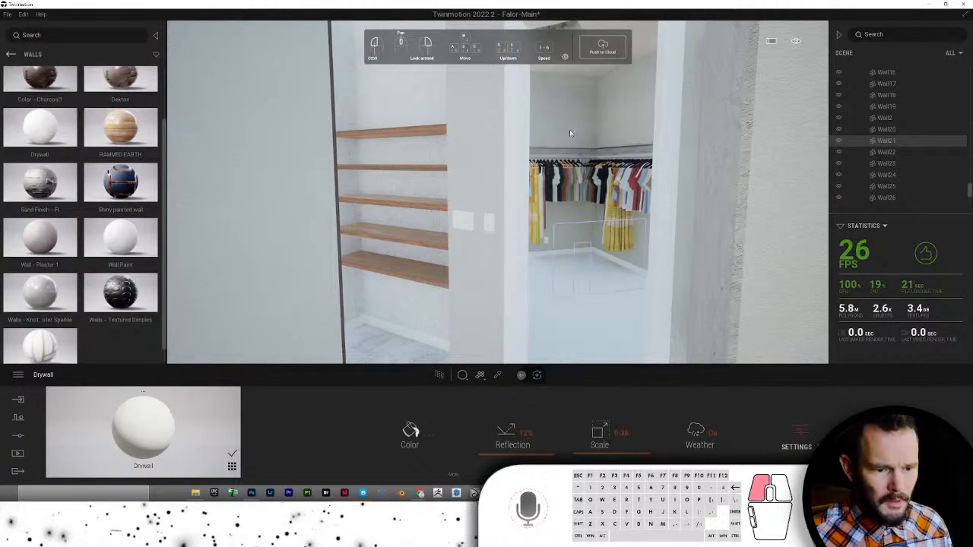
pyautogui.moveTo(148, 416); pyautogui.dragTo(659, 123)
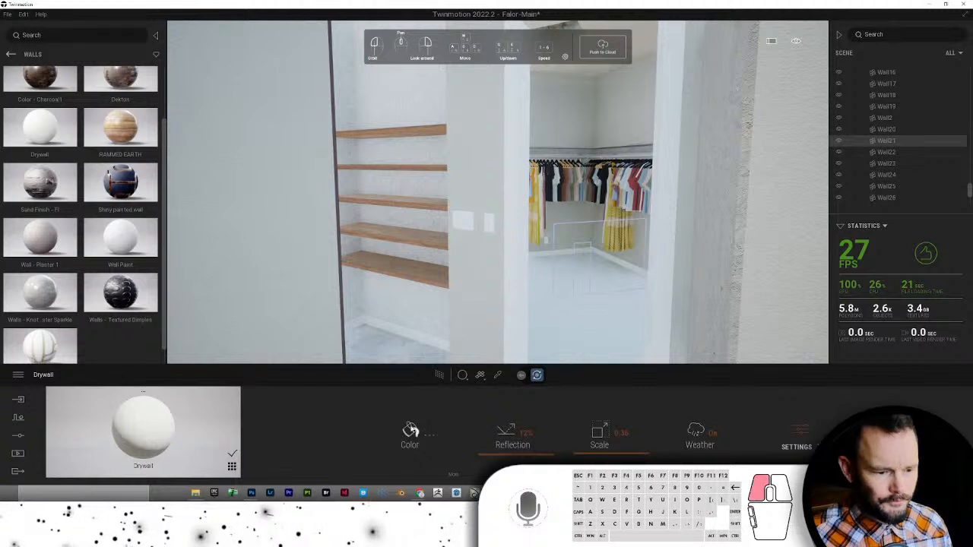
# - Tint the Drywall material a cream colour
pyautogui.click(410, 430)
pyautogui.click(428, 246)
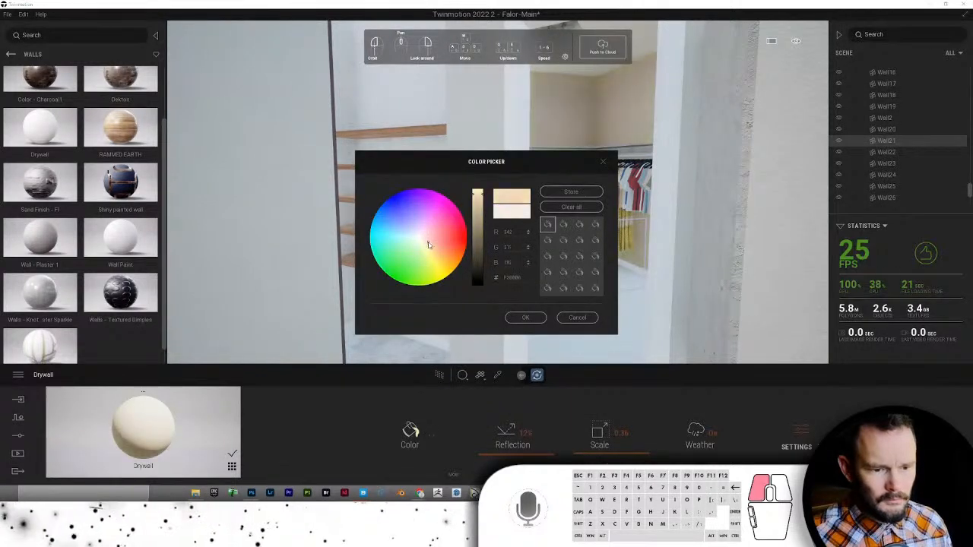
pyautogui.click(525, 316)
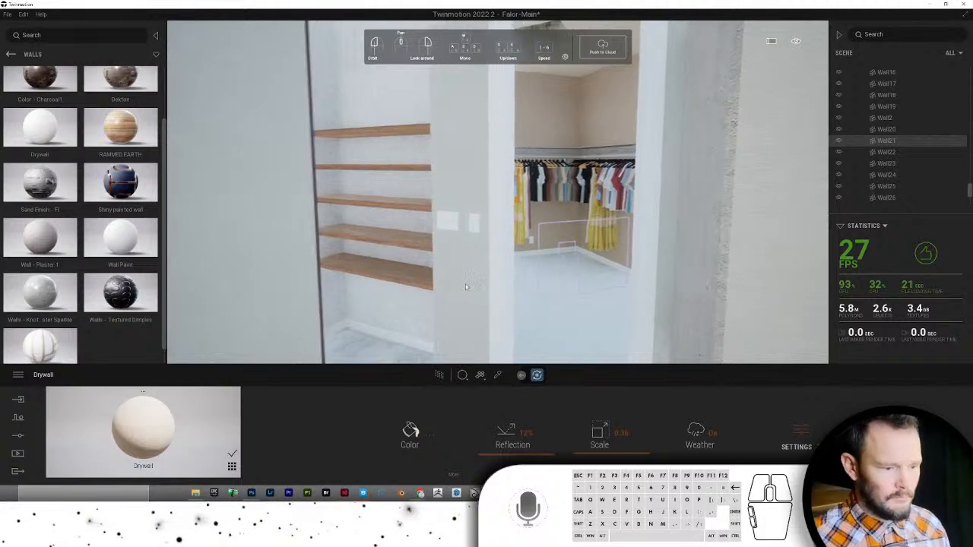
# - Apply Drywall to the concrete wall strip, the doorway trim and the wall beside the shelves
pyautogui.click(498, 374)
pyautogui.moveTo(199, 420); pyautogui.dragTo(437, 254)
pyautogui.moveTo(183, 405); pyautogui.dragTo(399, 221)
pyautogui.moveTo(375, 238); pyautogui.dragTo(377, 272, button='right')
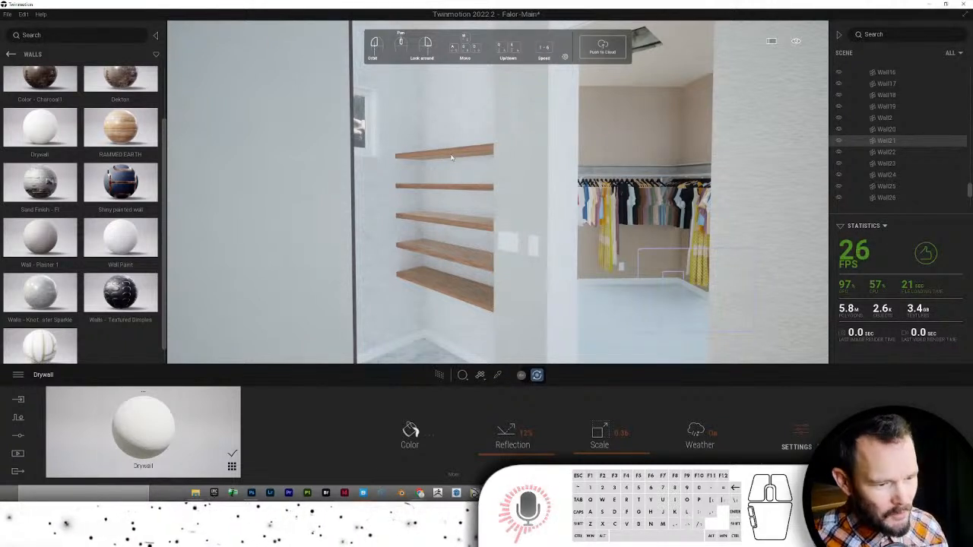
pyautogui.click(304, 296)
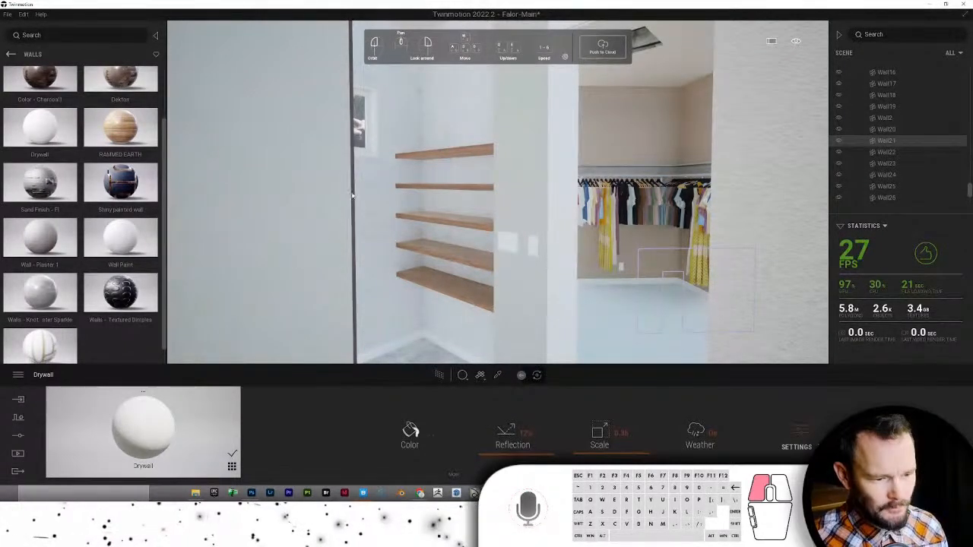
pyautogui.moveTo(351, 196); pyautogui.dragTo(350, 298)
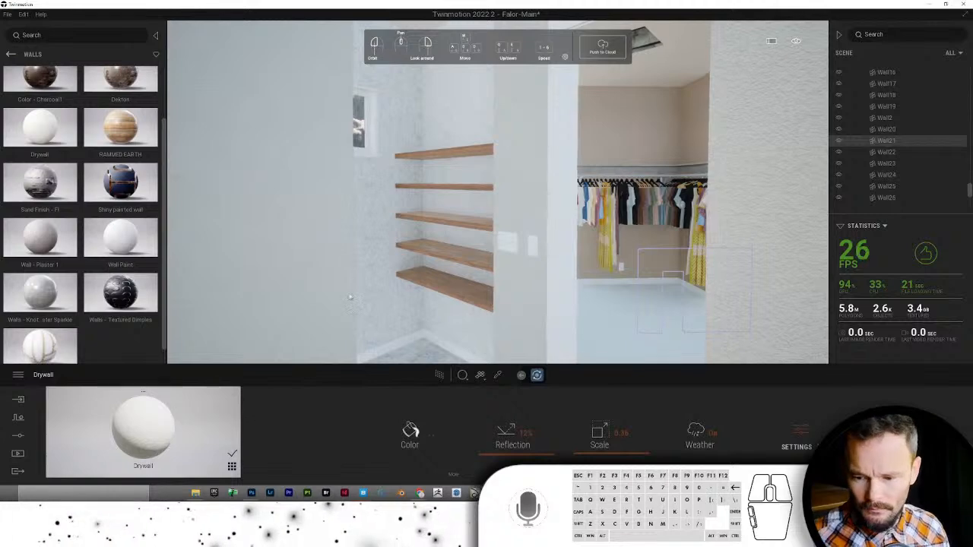
# - Refine the Drywall tint to a warm pinkish off-white, about R 242, G 224, B 215
pyautogui.scroll(-6, 352, 297)
pyautogui.moveTo(375, 299); pyautogui.dragTo(394, 307, button='right')
pyautogui.scroll(-5, 386, 296)
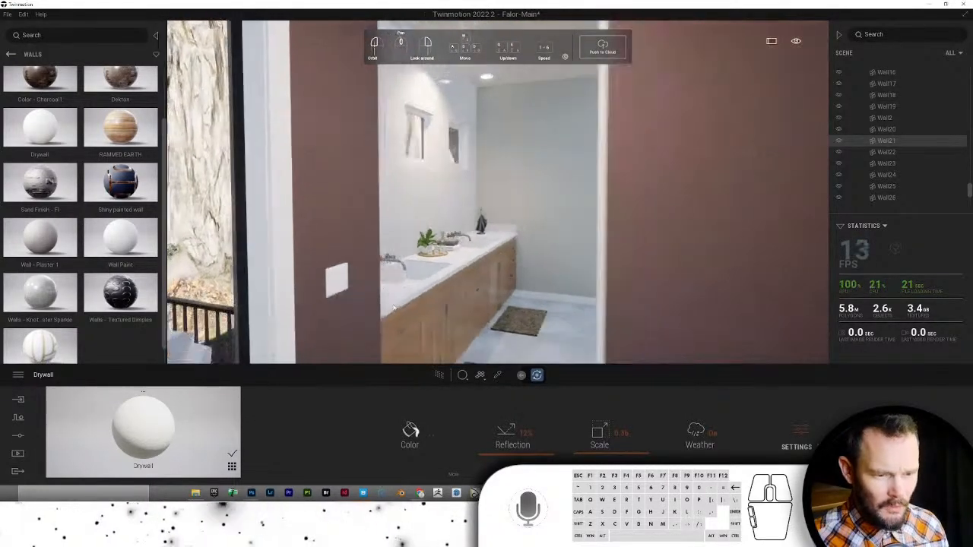
pyautogui.click(406, 430)
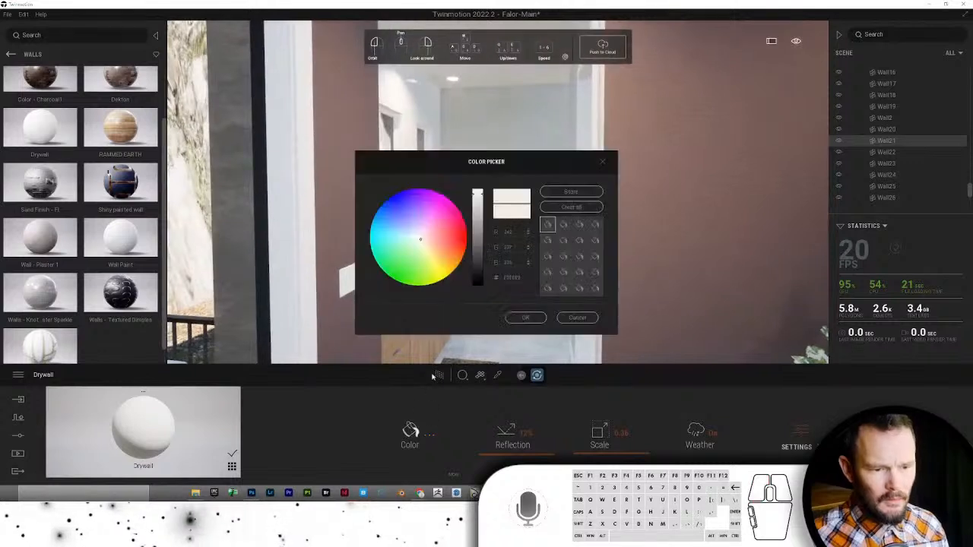
pyautogui.moveTo(516, 157); pyautogui.dragTo(184, 73)
pyautogui.moveTo(115, 149); pyautogui.dragTo(100, 154)
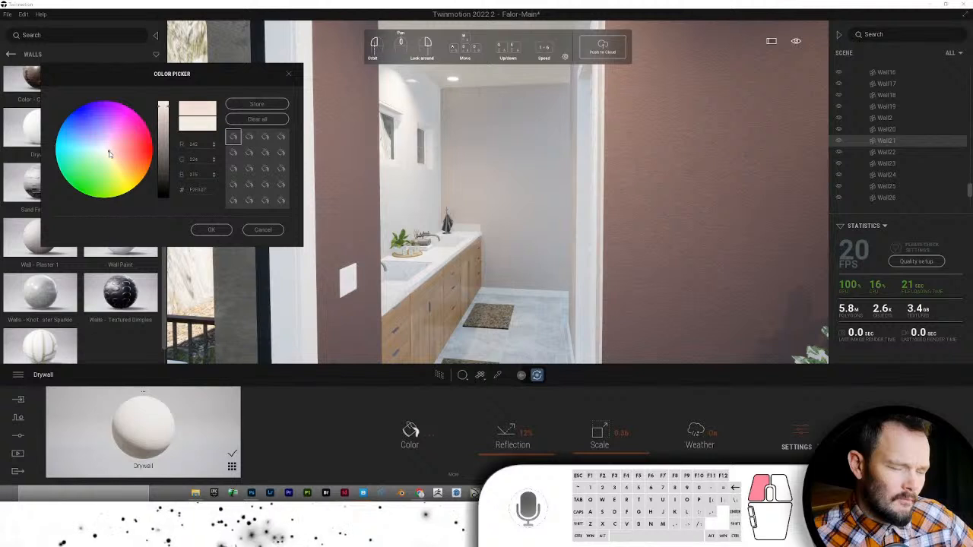
pyautogui.moveTo(109, 154); pyautogui.dragTo(108, 152)
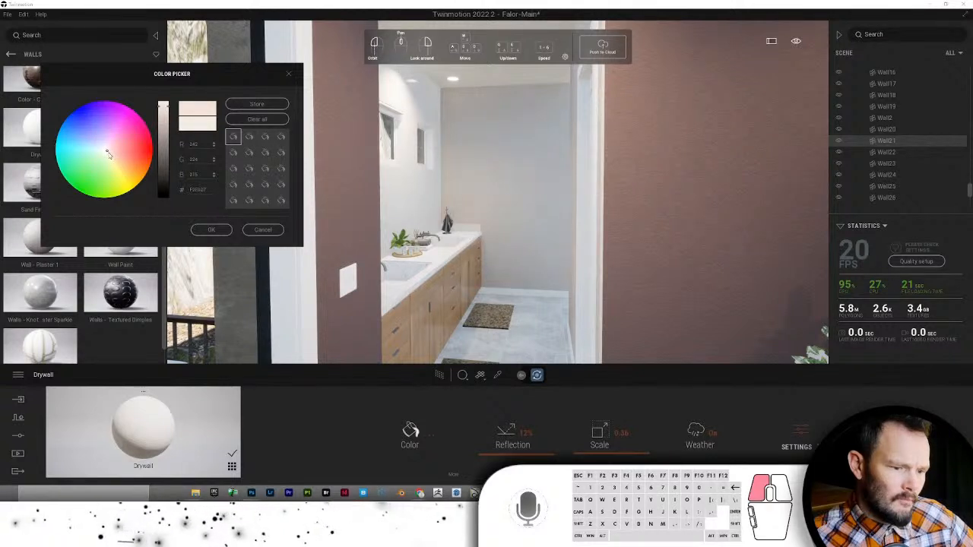
pyautogui.click(205, 229)
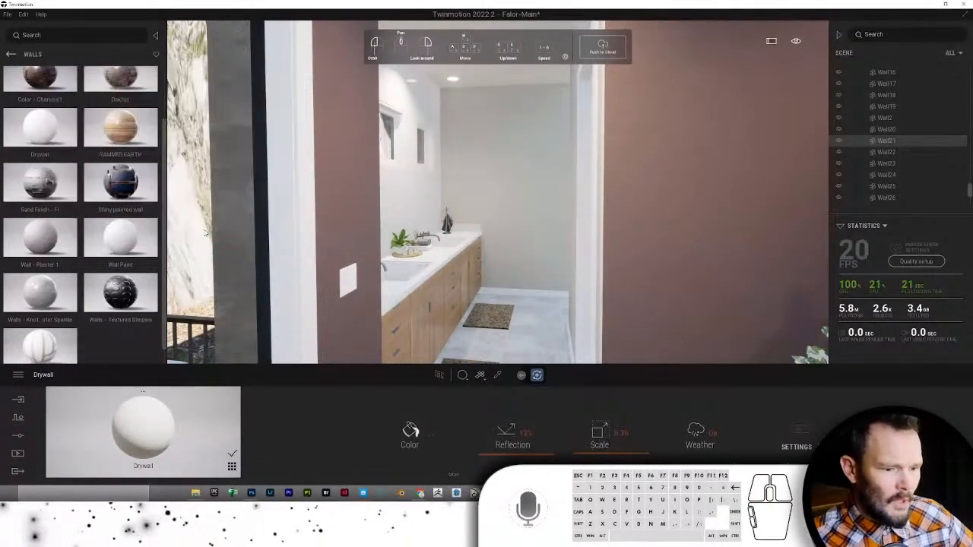
pyautogui.moveTo(568, 258); pyautogui.dragTo(371, 222, button='right')
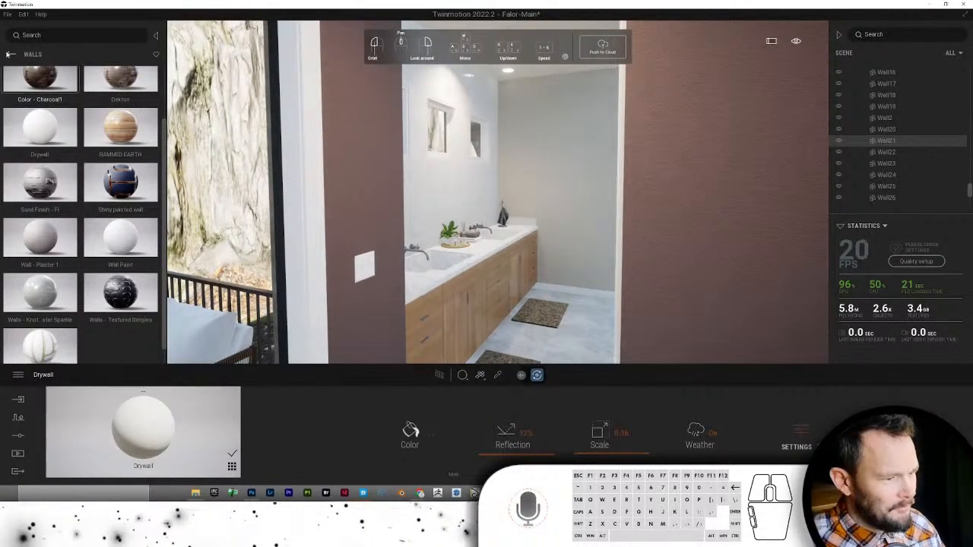
# - Browse the library to Quixel Megascans surfaces and open the Marble category
pyautogui.click(11, 55)
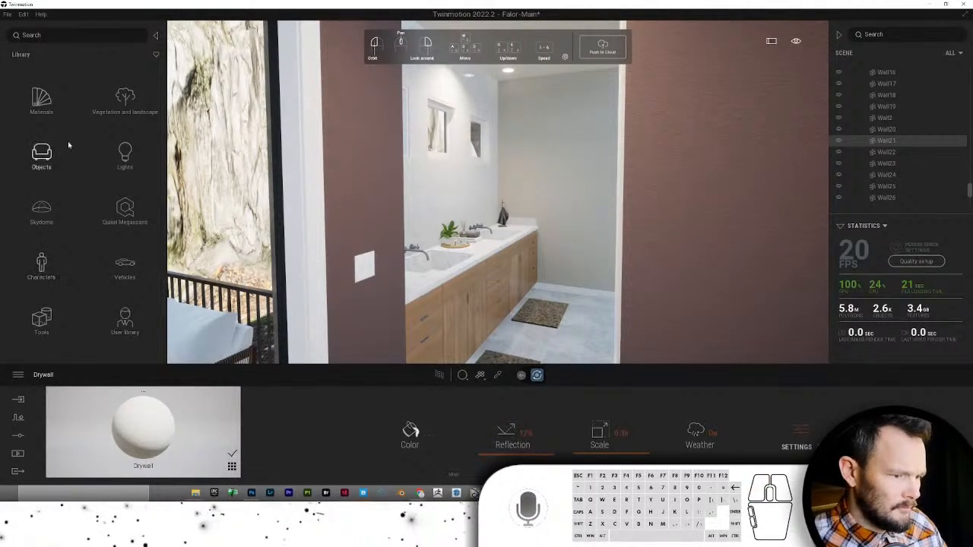
pyautogui.click(113, 212)
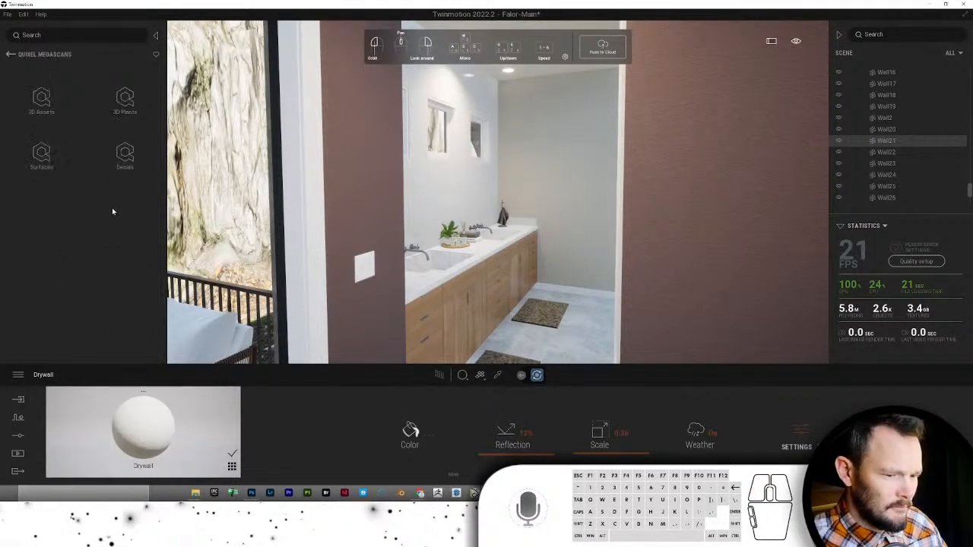
pyautogui.click(41, 155)
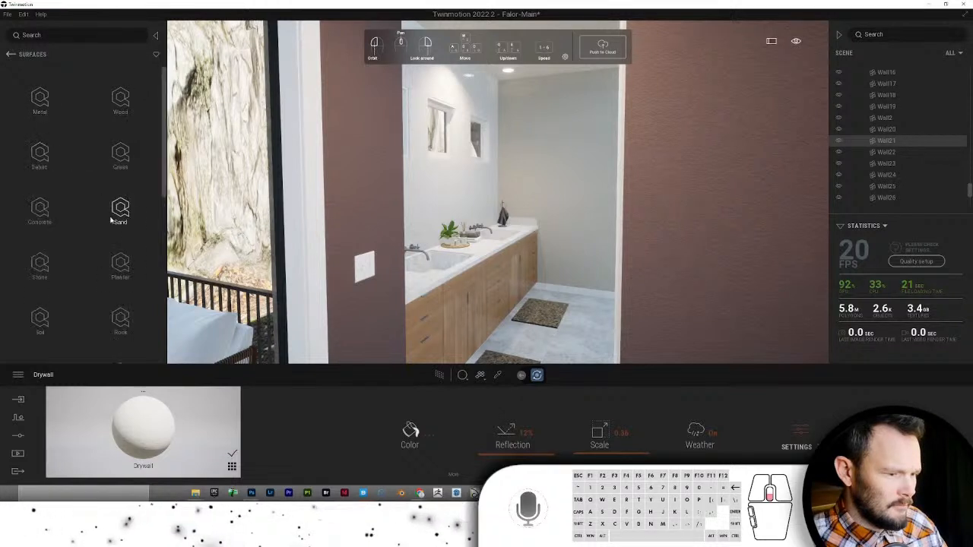
pyautogui.scroll(-3, 111, 220)
pyautogui.scroll(-4, 111, 220)
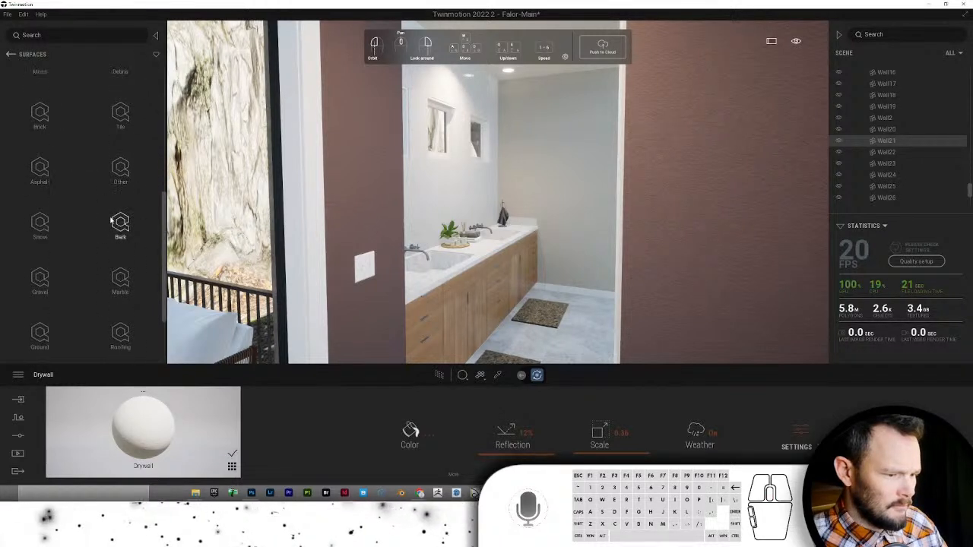
pyautogui.click(120, 278)
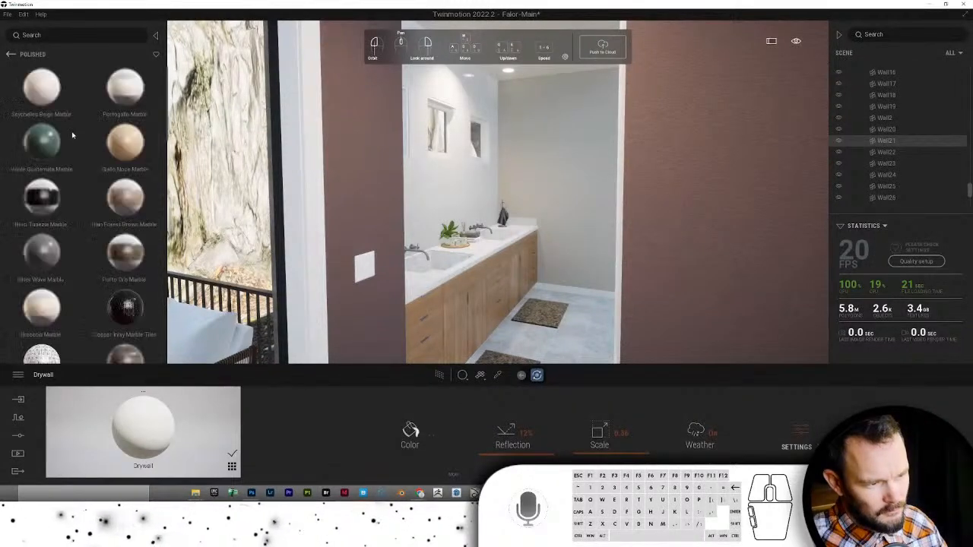
# - Sign in to the Epic Games account and scroll through the Polished marble materials
pyautogui.click(6, 15)
pyautogui.click(30, 170)
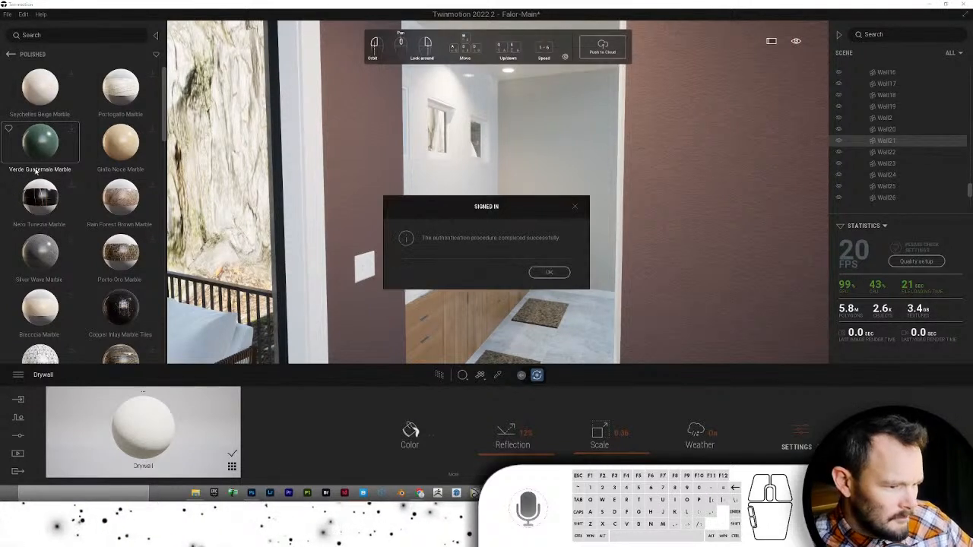
pyautogui.click(550, 273)
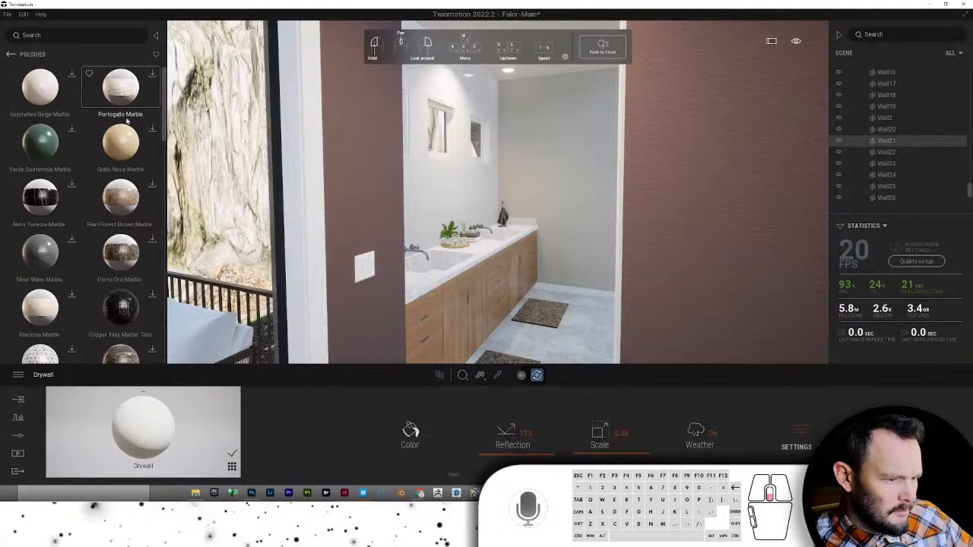
pyautogui.scroll(-3, 127, 120)
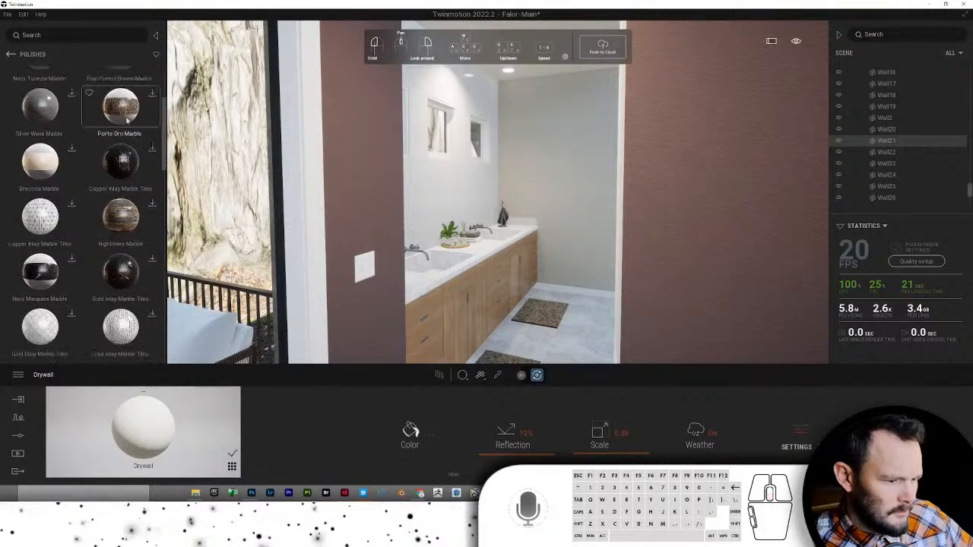
pyautogui.scroll(-2, 127, 120)
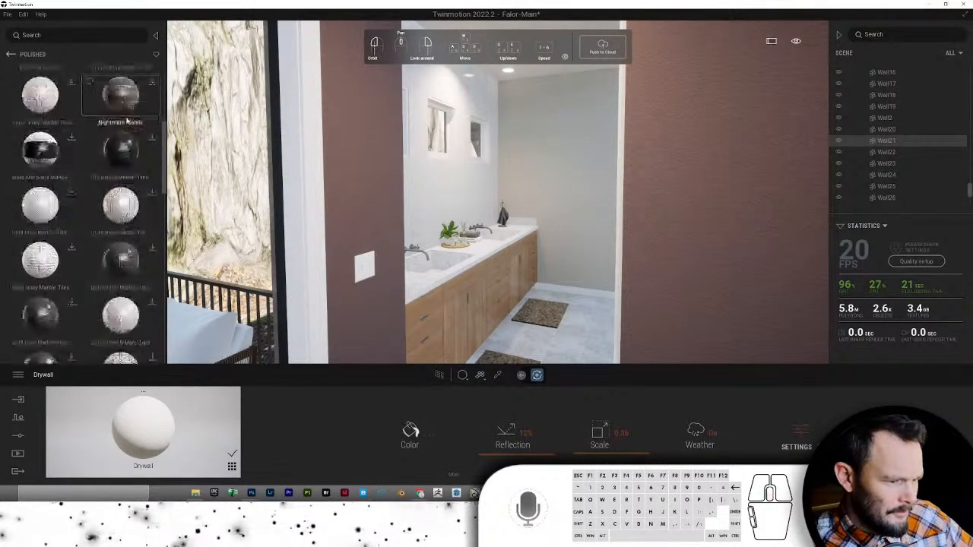
pyautogui.scroll(-5, 127, 120)
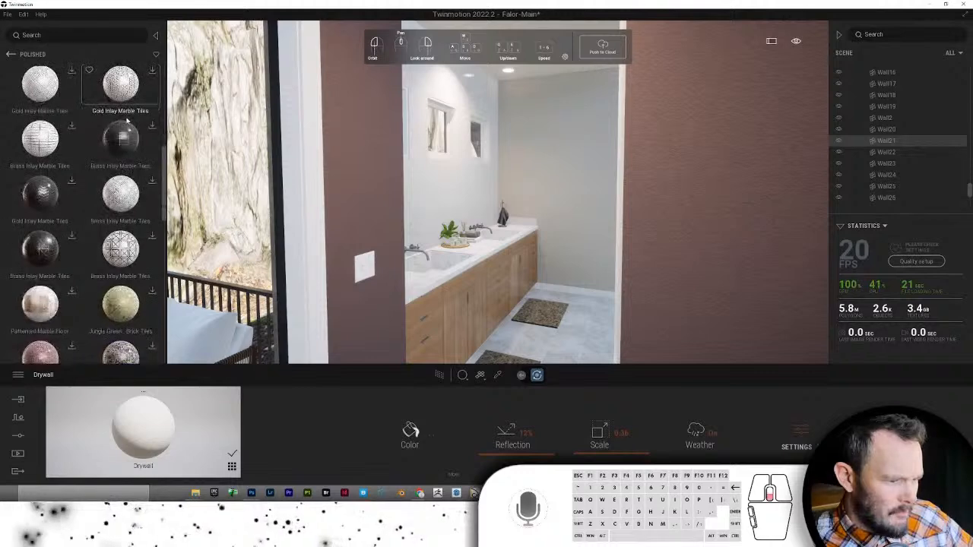
pyautogui.scroll(-8, 127, 120)
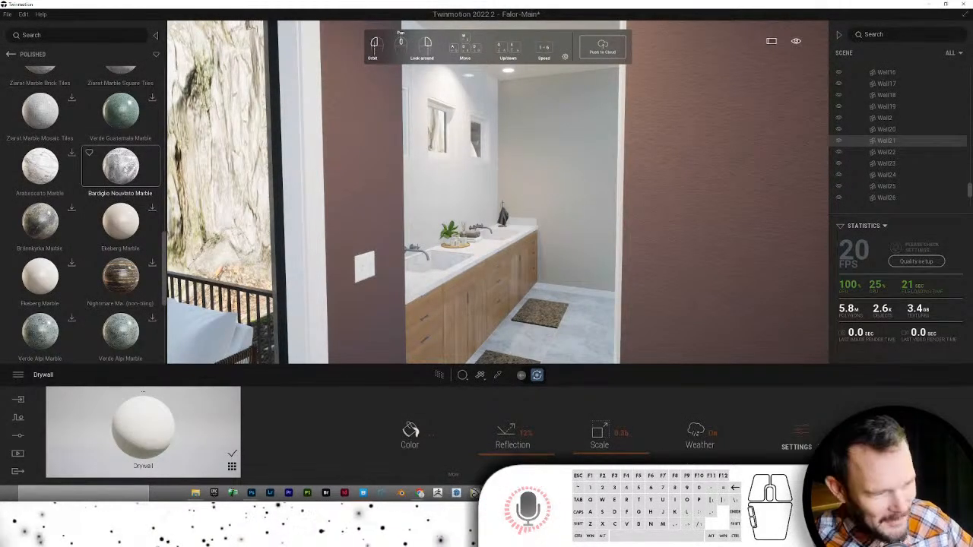
# - Apply Bardiglio Nuvolato Marble to the whole vanity countertop and both sink basins
pyautogui.moveTo(125, 167); pyautogui.dragTo(484, 256)
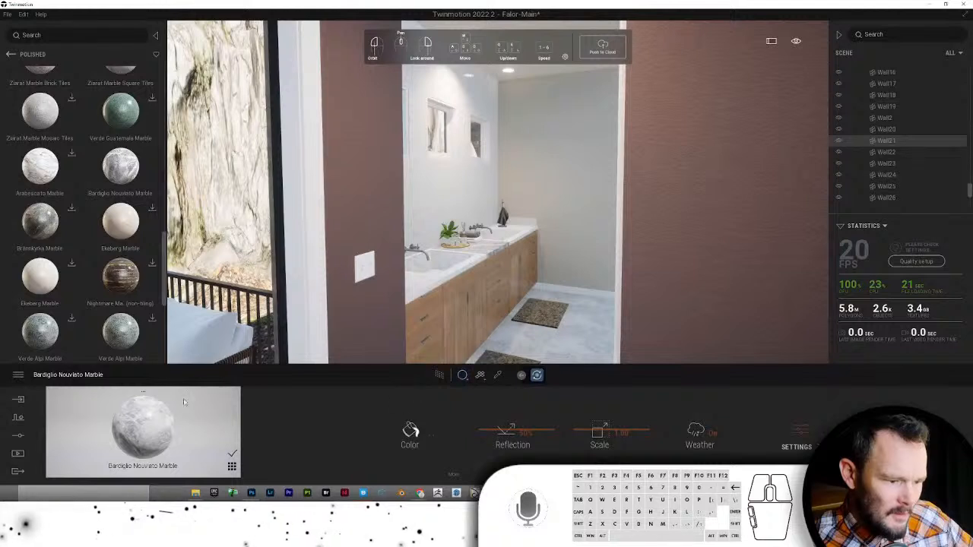
pyautogui.moveTo(162, 423); pyautogui.dragTo(450, 274)
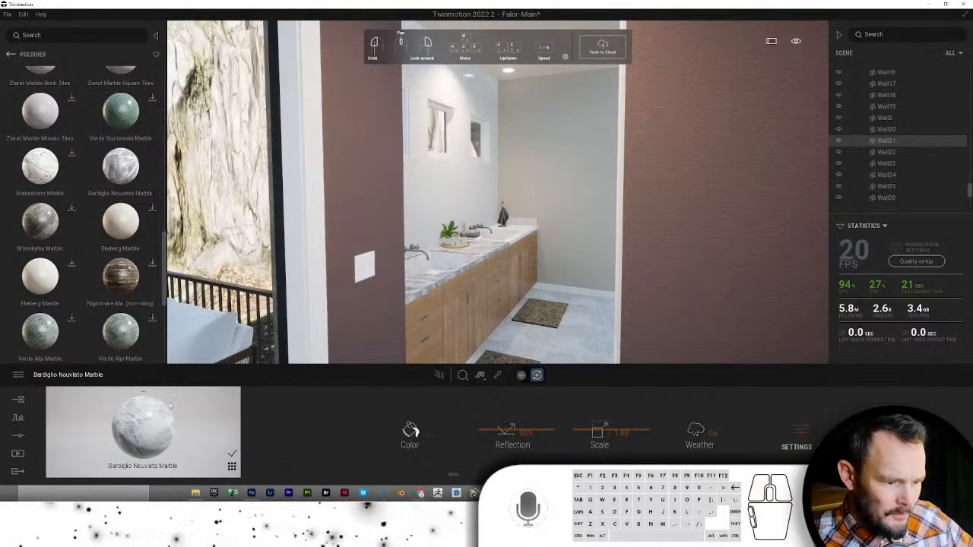
pyautogui.moveTo(331, 325); pyautogui.dragTo(437, 260)
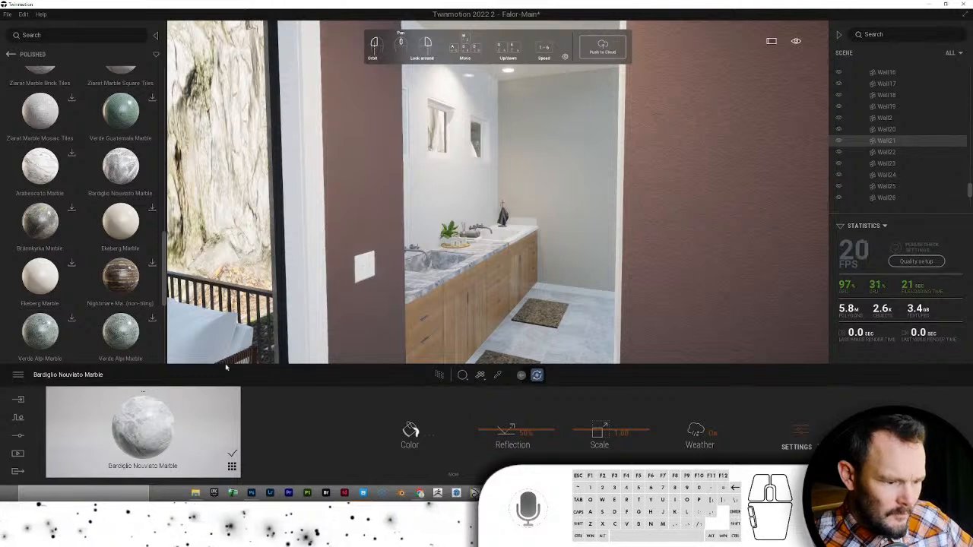
pyautogui.moveTo(501, 240); pyautogui.dragTo(507, 234)
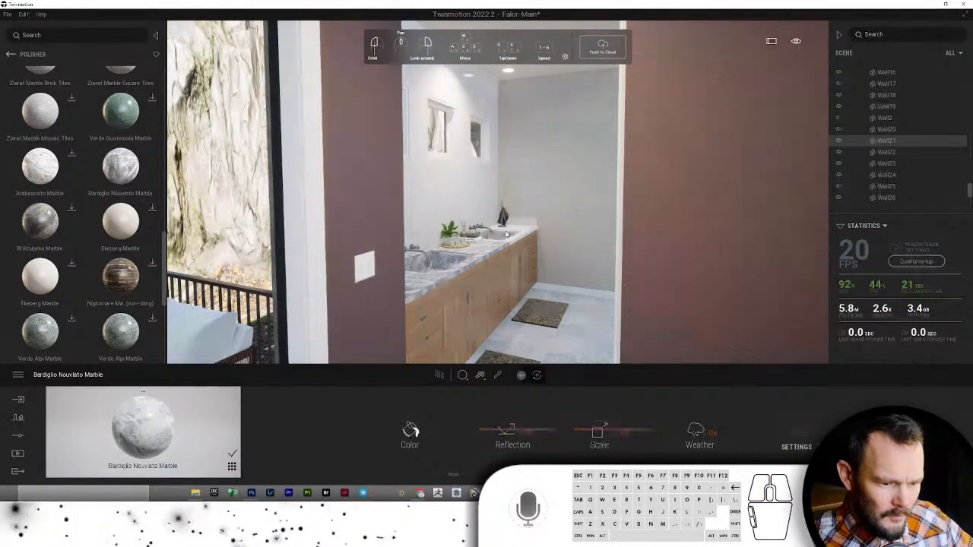
pyautogui.moveTo(164, 419); pyautogui.dragTo(469, 250)
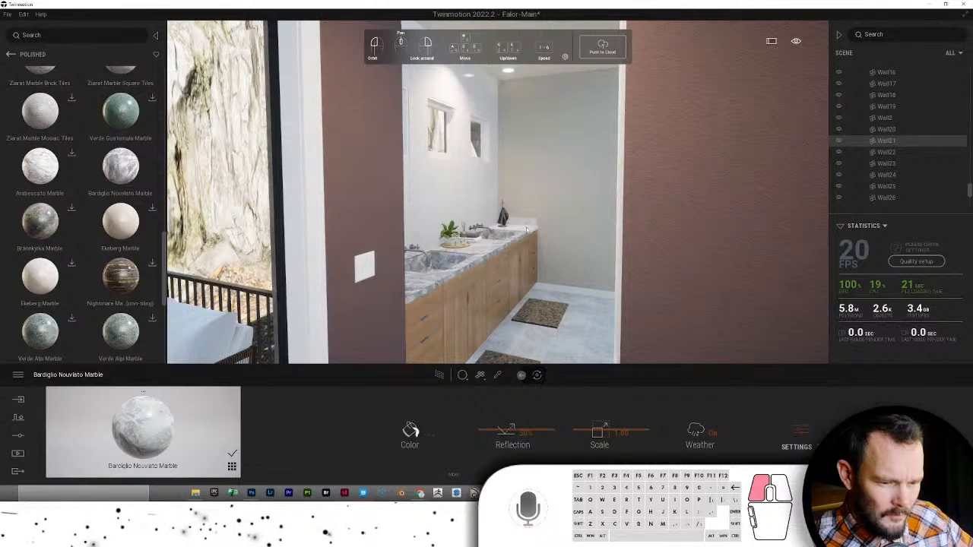
# - Drop the marble onto the wall behind the sinks and walk in to face it
pyautogui.click(477, 250)
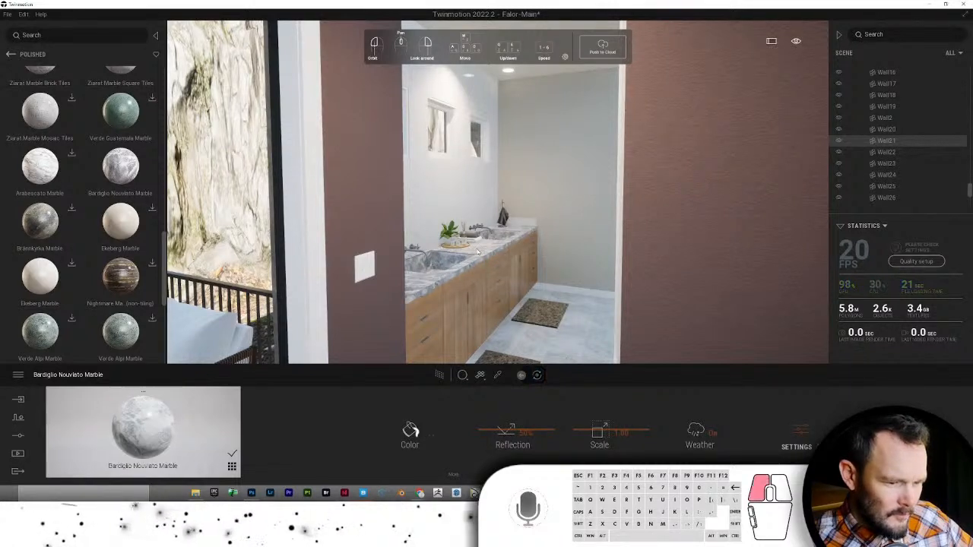
pyautogui.moveTo(119, 412); pyautogui.dragTo(416, 221)
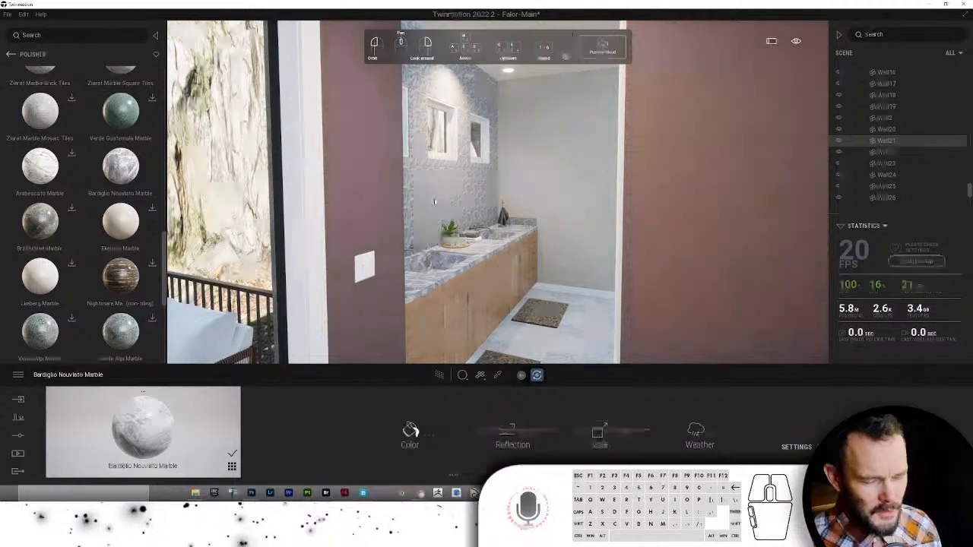
pyautogui.press('w')
pyautogui.moveTo(436, 206); pyautogui.dragTo(357, 264, button='right')
pyautogui.press('w')
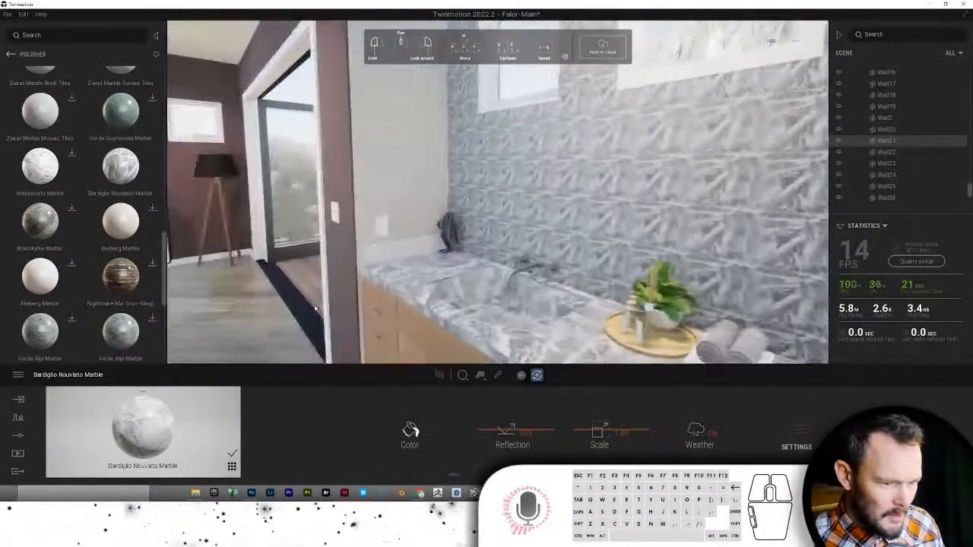
pyautogui.moveTo(357, 263); pyautogui.dragTo(369, 247)
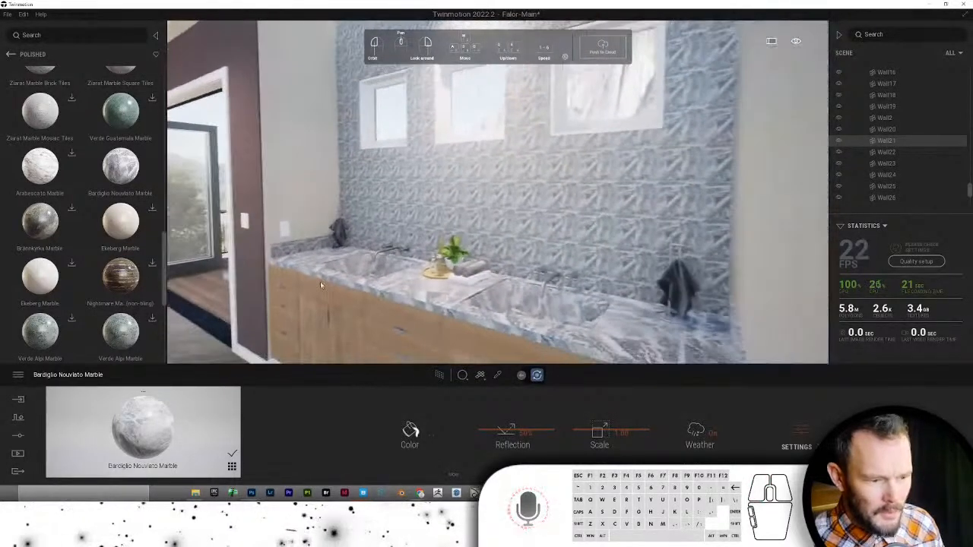
# - Duplicate the marble material, apply the copy to the sink wall, and raise its scale to 7.75
pyautogui.rightClick(134, 427)
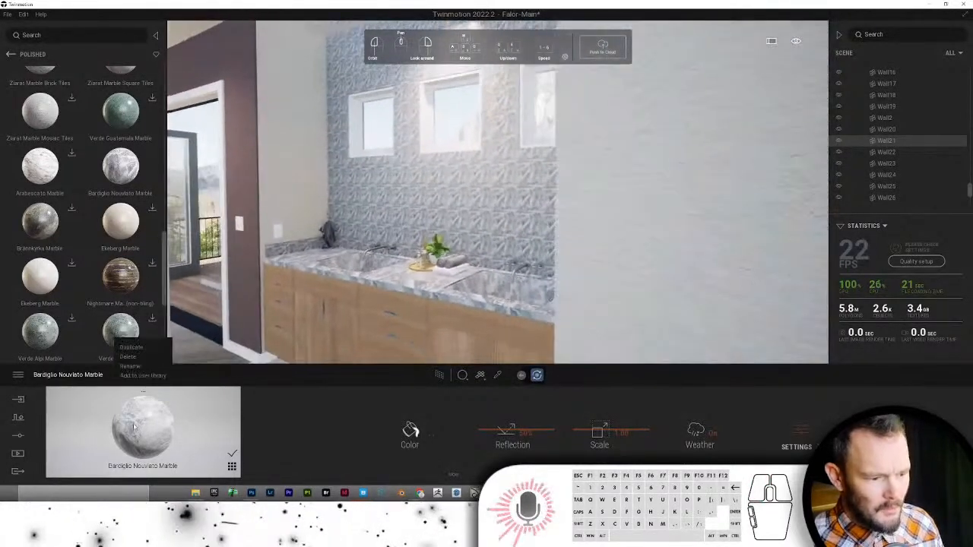
pyautogui.click(139, 350)
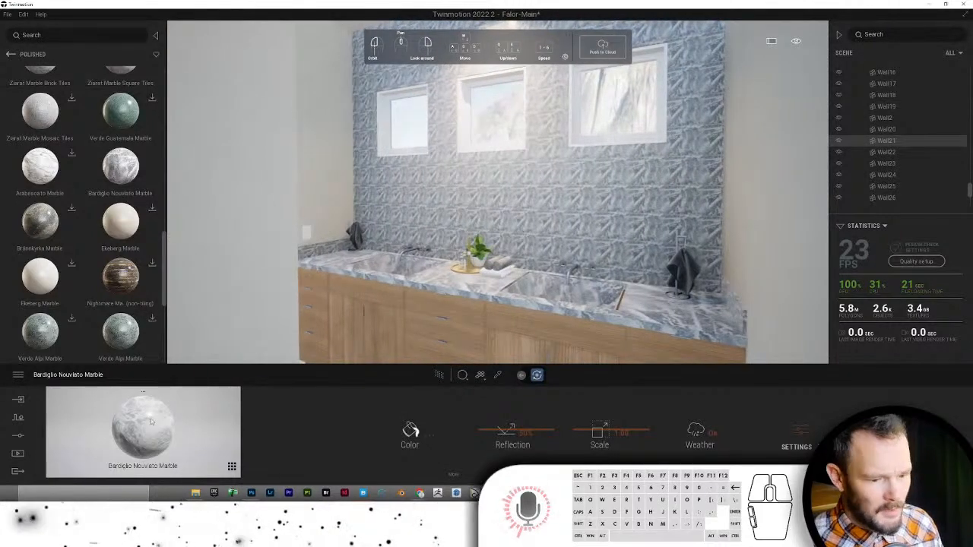
pyautogui.moveTo(151, 422); pyautogui.dragTo(521, 298)
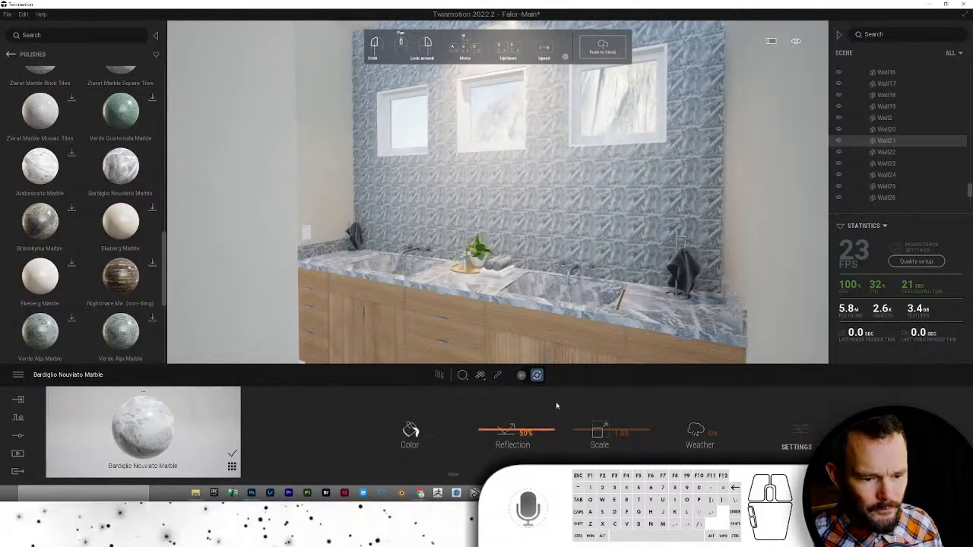
pyautogui.moveTo(575, 431); pyautogui.dragTo(578, 403)
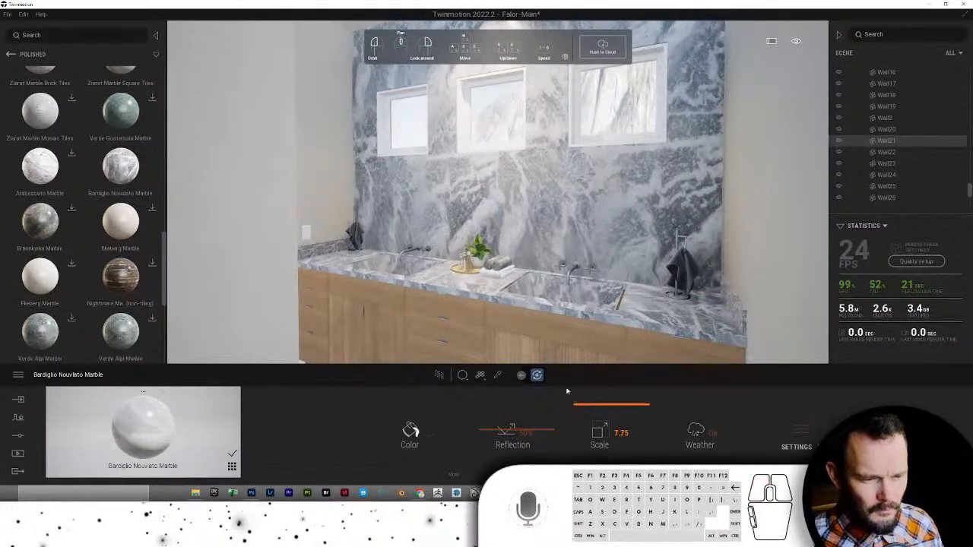
pyautogui.moveTo(451, 222)
pyautogui.mouseDown()
pyautogui.moveTo(467, 222)
pyautogui.moveTo(445, 218)
pyautogui.moveTo(455, 217)
pyautogui.mouseUp()
pyautogui.scroll(5, 452, 221)
pyautogui.scroll(-5, 455, 217)
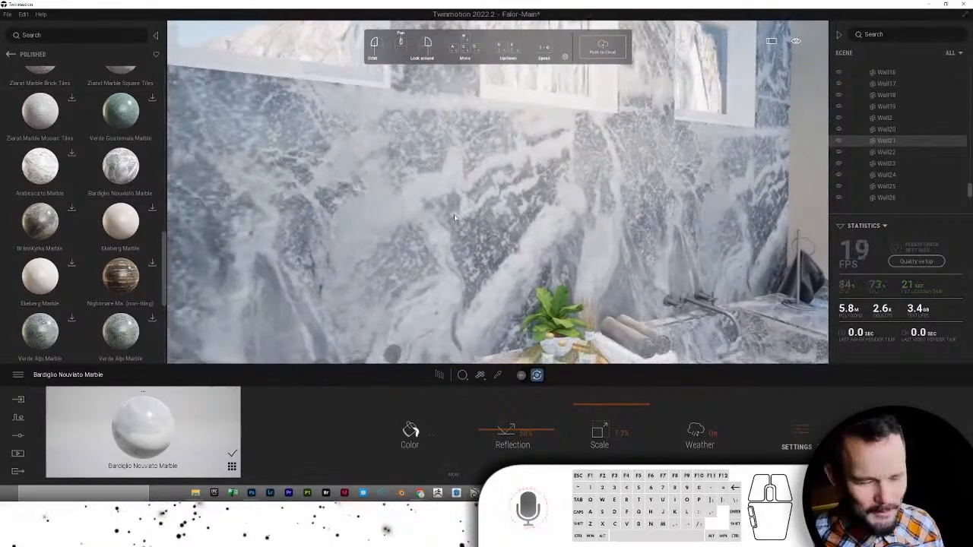
pyautogui.scroll(-8, 454, 219)
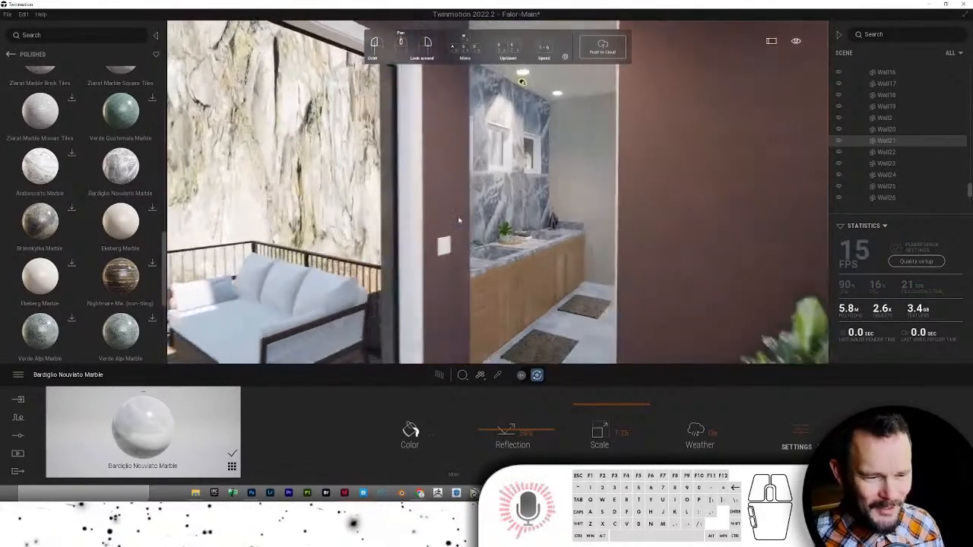
pyautogui.scroll(-4, 462, 223)
pyautogui.scroll(5, 530, 327)
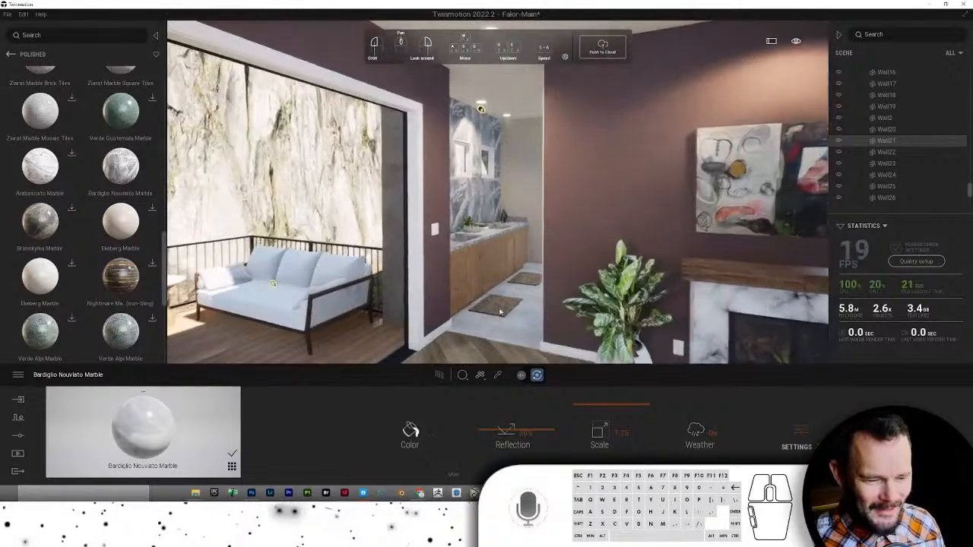
pyautogui.scroll(3, 530, 326)
pyautogui.moveTo(530, 327); pyautogui.dragTo(507, 231)
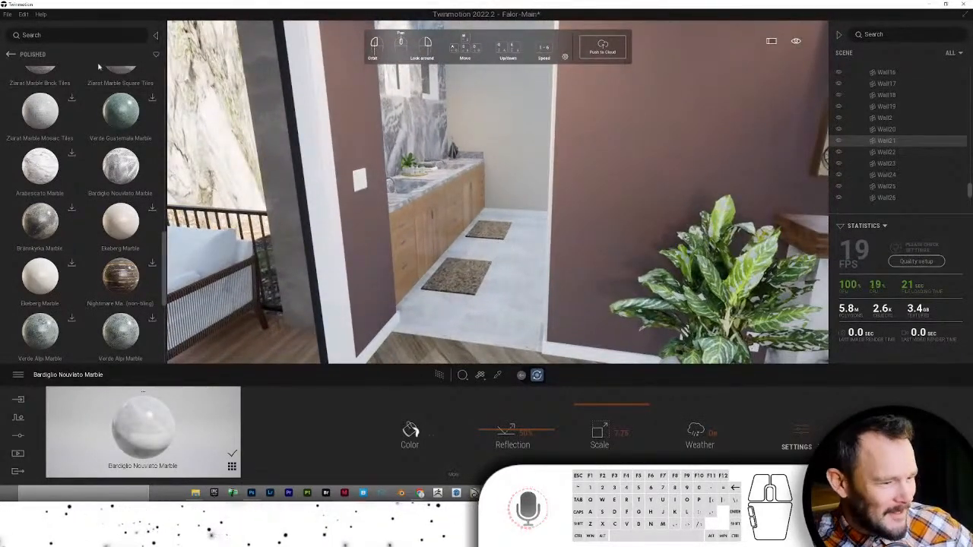
# - Try Bardiglio marble on the bathroom floor, then undo twice to revert the floor material
pyautogui.scroll(-5, 74, 174)
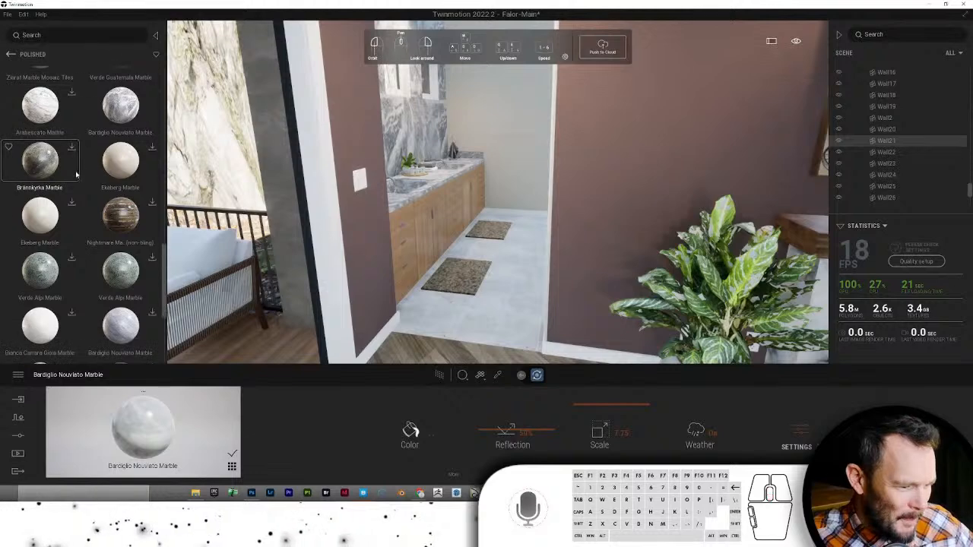
pyautogui.scroll(-1, 75, 191)
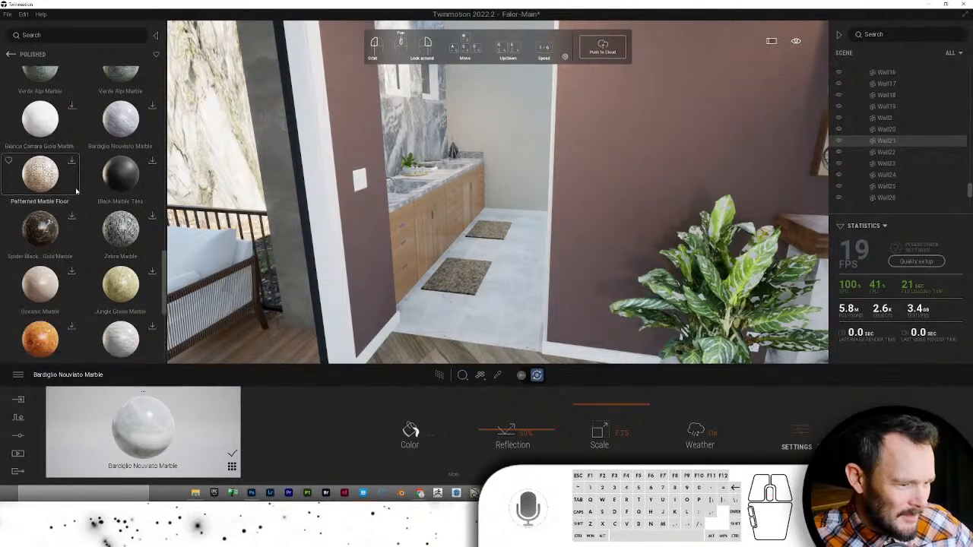
pyautogui.scroll(-4, 76, 192)
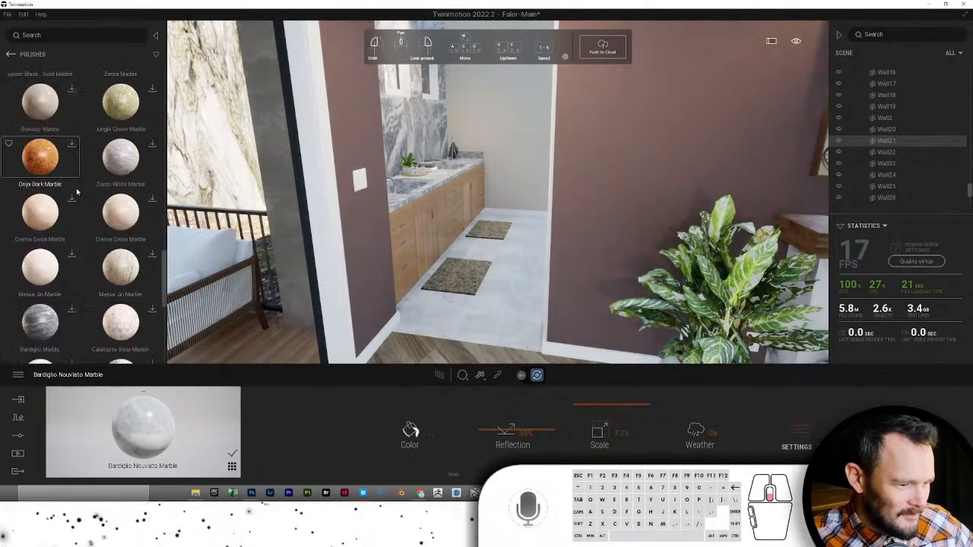
pyautogui.scroll(-1, 76, 194)
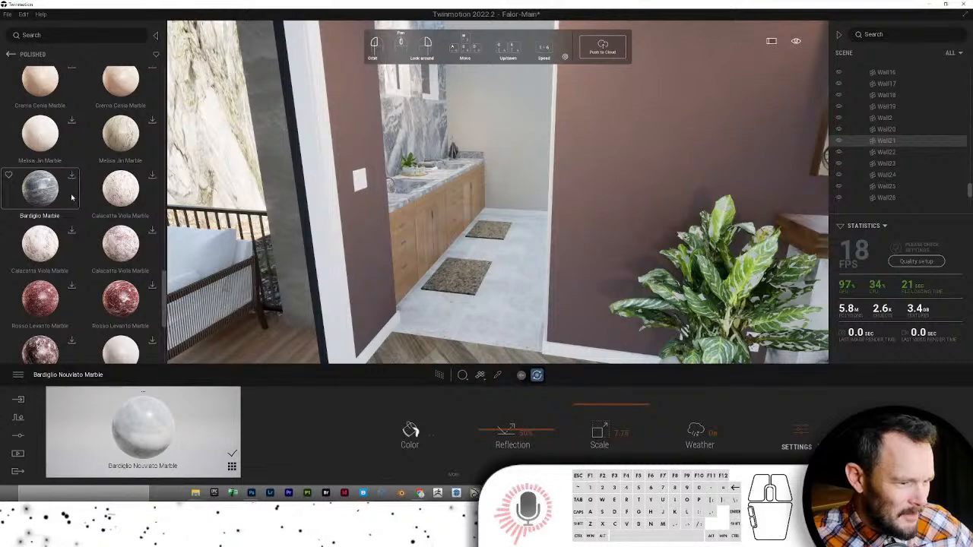
pyautogui.scroll(-1, 72, 198)
pyautogui.scroll(-2, 72, 197)
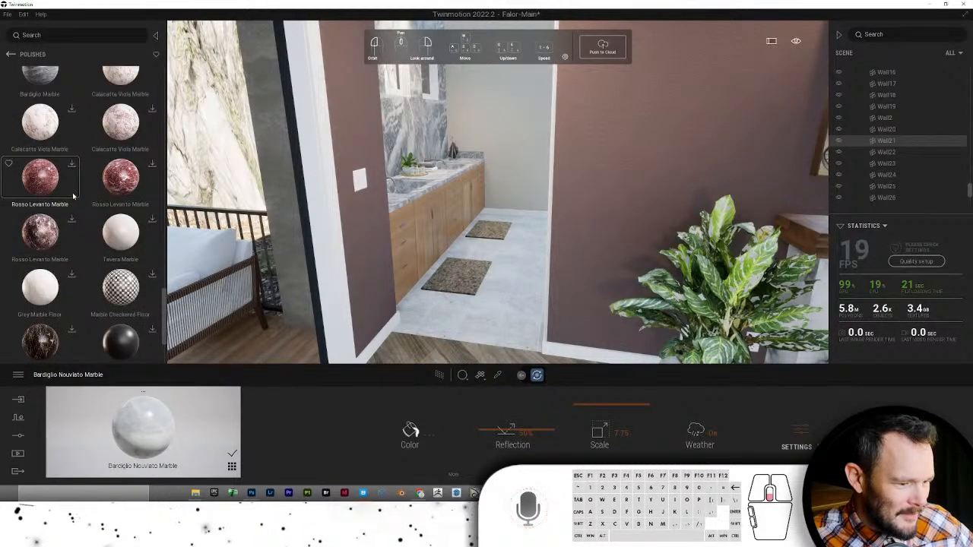
pyautogui.scroll(-1, 74, 196)
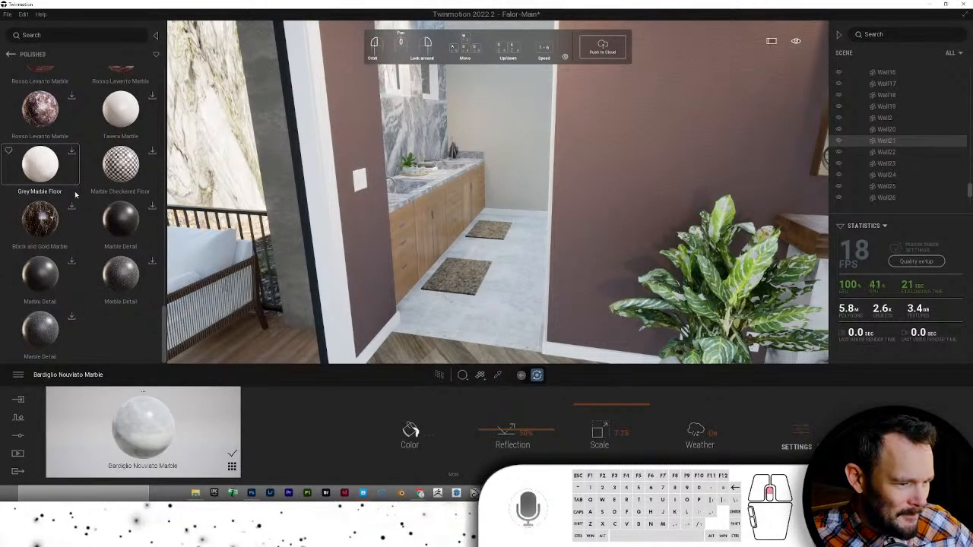
pyautogui.scroll(-10, 75, 195)
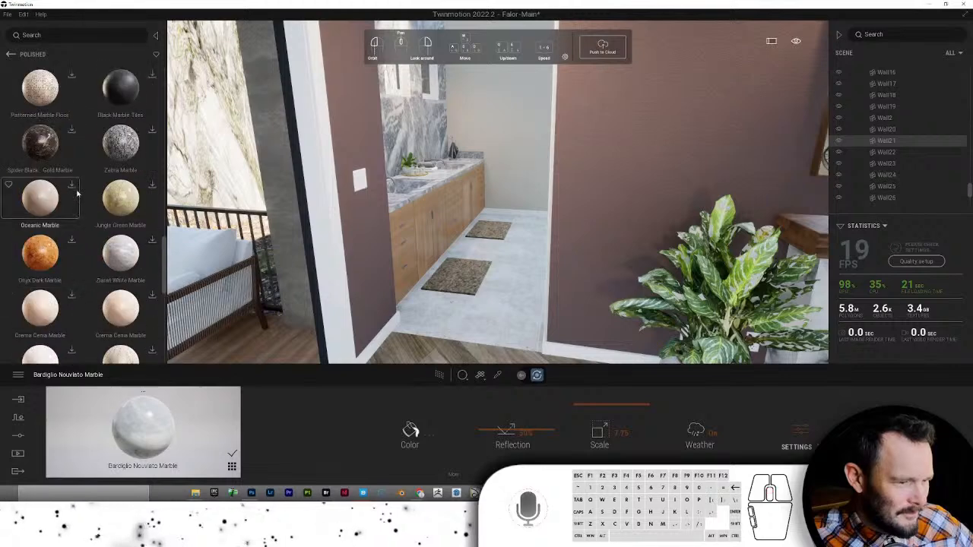
pyautogui.scroll(-8, 77, 194)
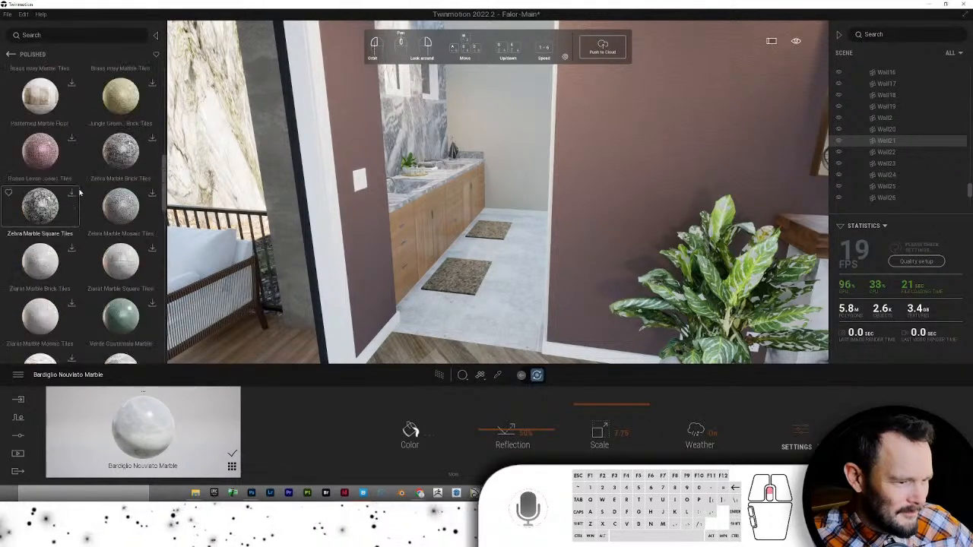
pyautogui.scroll(1, 79, 193)
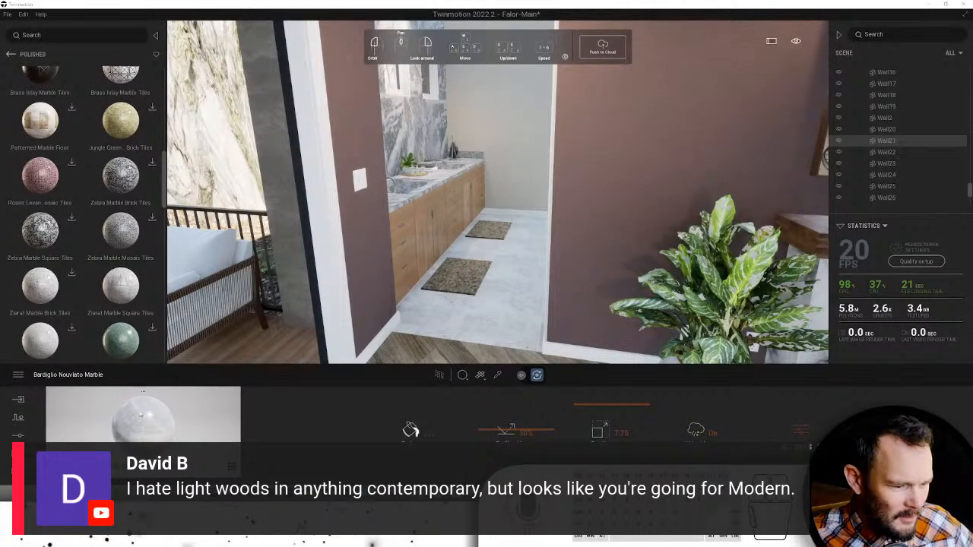
pyautogui.moveTo(145, 423); pyautogui.dragTo(479, 293)
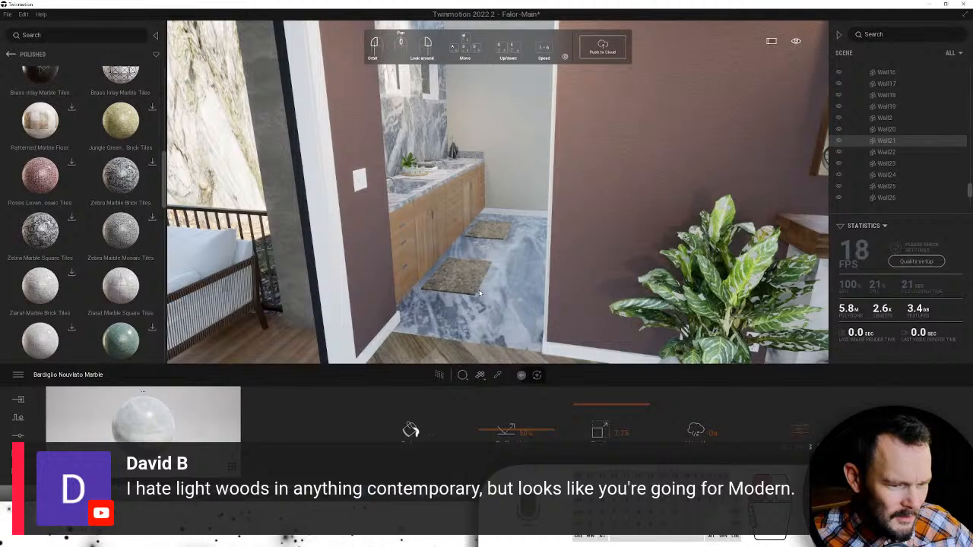
pyautogui.hotkey('ctrl', 'z')
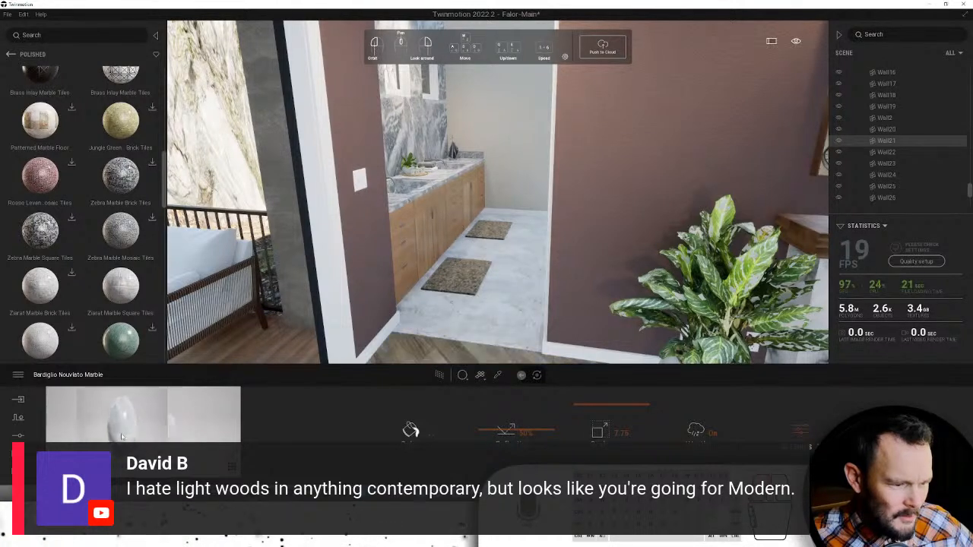
pyautogui.hotkey('ctrl', 'z')
pyautogui.hotkey('ctrl', 'z')
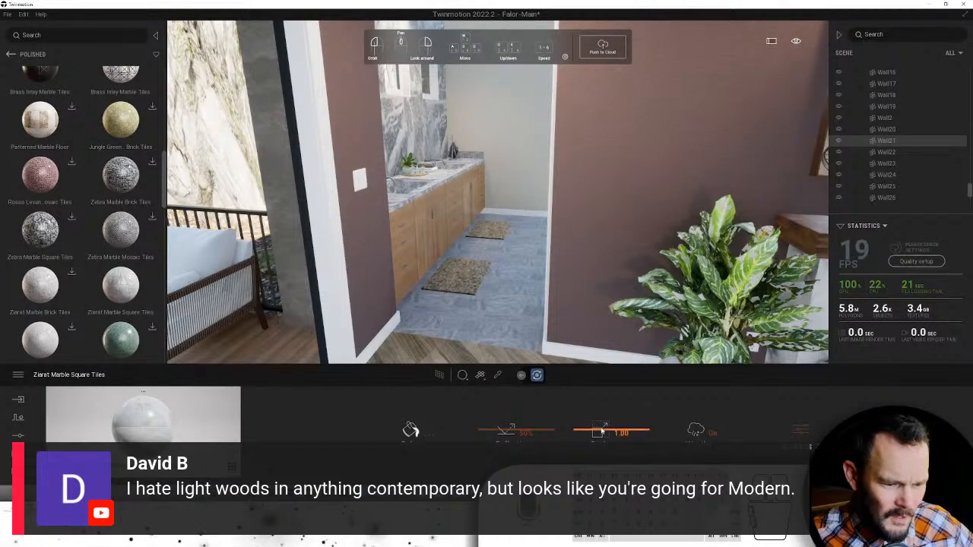
# - Browse to User Library > TM Materials > Tile in the library
pyautogui.click(11, 55)
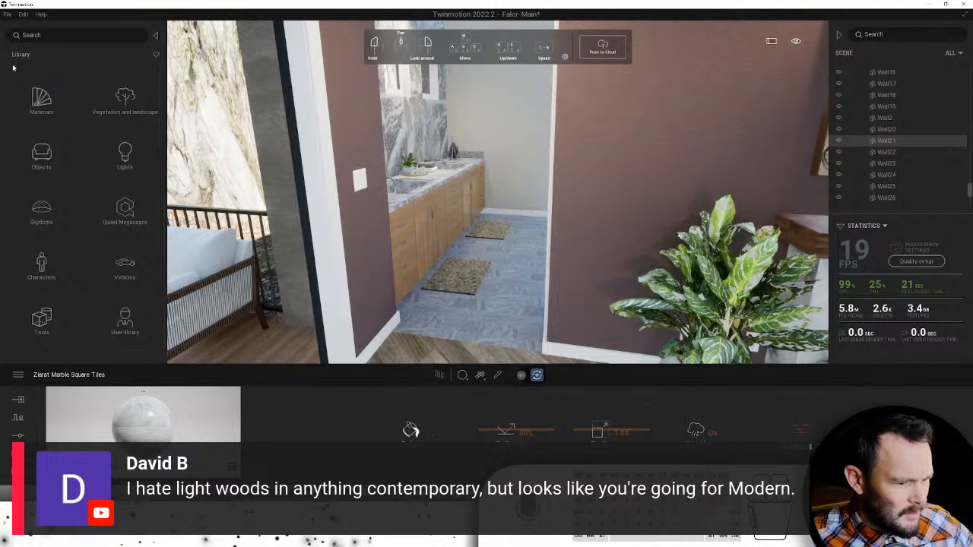
pyautogui.click(124, 320)
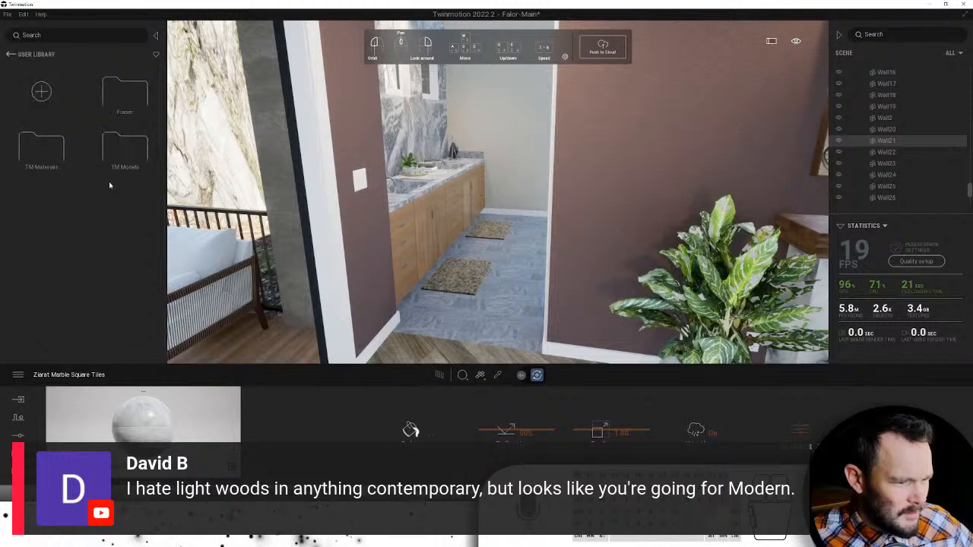
pyautogui.click(48, 157)
pyautogui.scroll(-5, 87, 195)
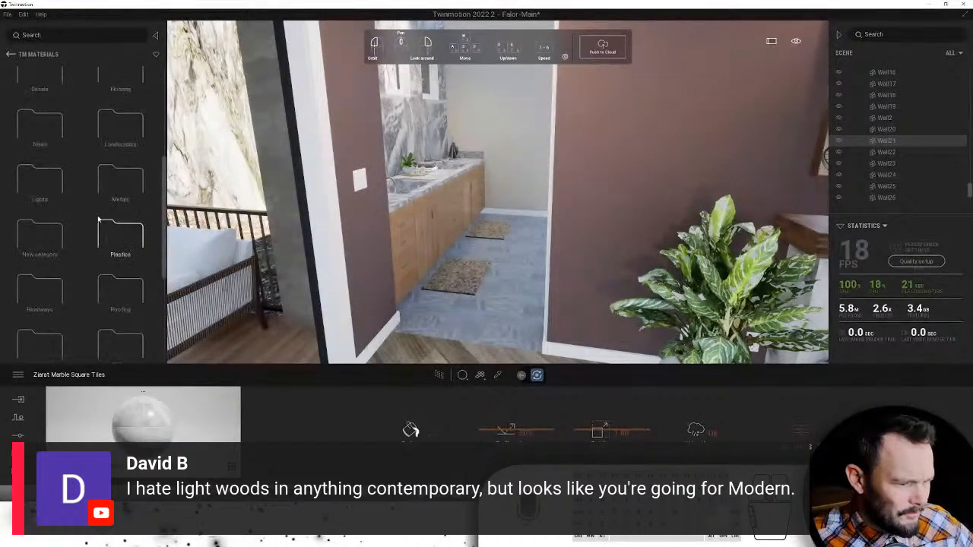
pyautogui.scroll(-5, 101, 228)
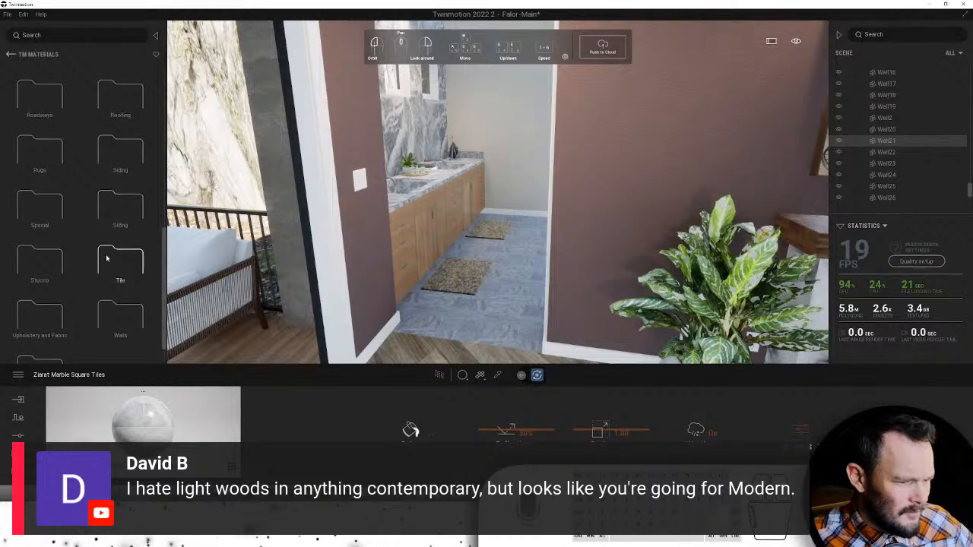
pyautogui.click(107, 259)
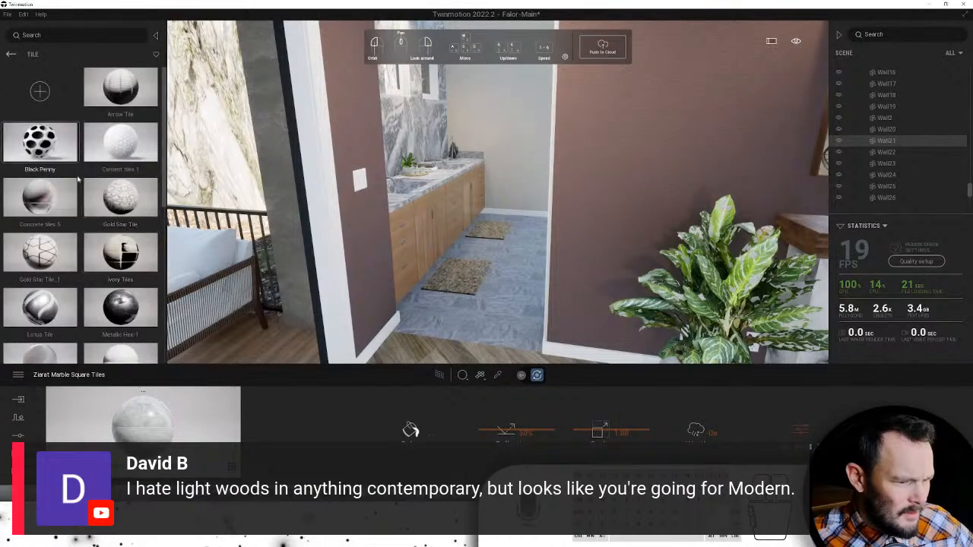
pyautogui.scroll(-1, 77, 179)
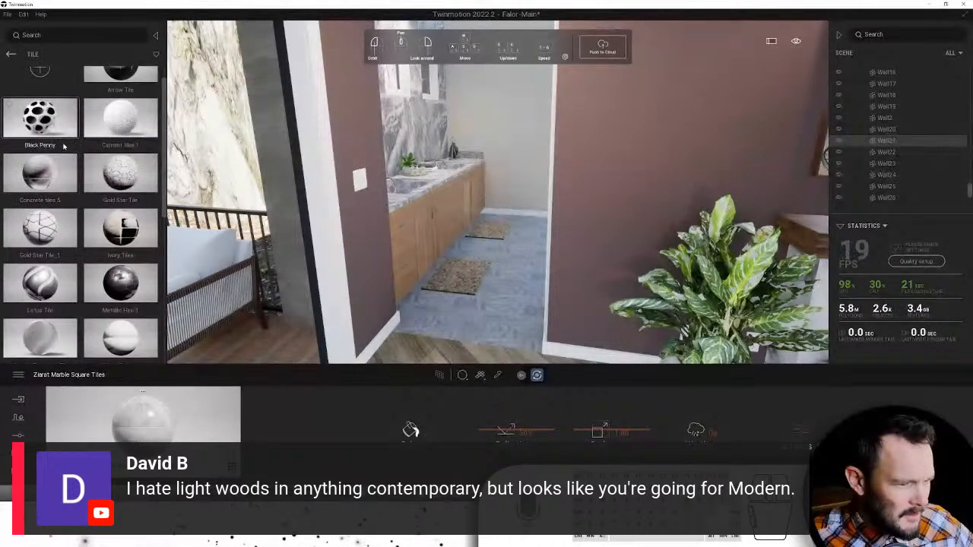
pyautogui.scroll(-1, 64, 147)
pyautogui.scroll(-8, 64, 146)
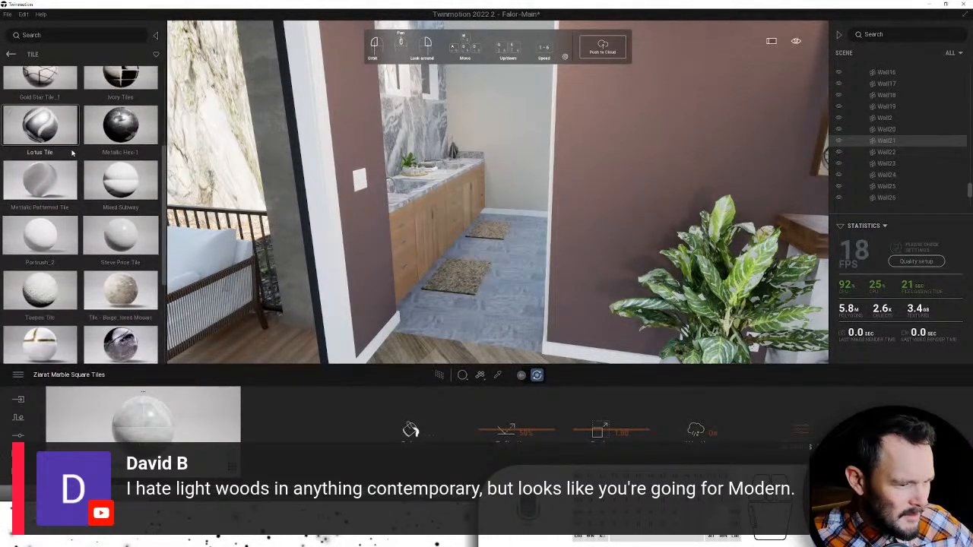
pyautogui.scroll(-2, 68, 157)
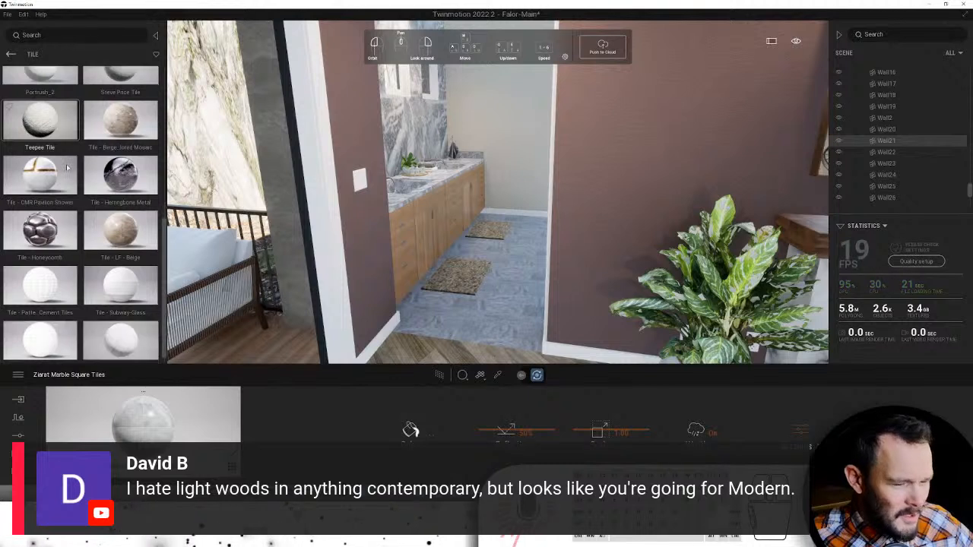
pyautogui.scroll(-1, 65, 162)
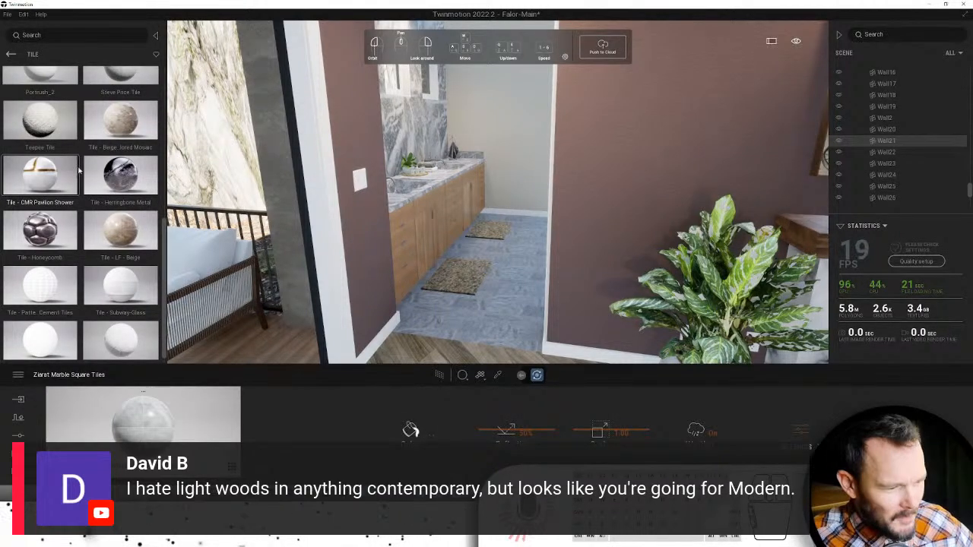
pyautogui.scroll(-1, 91, 205)
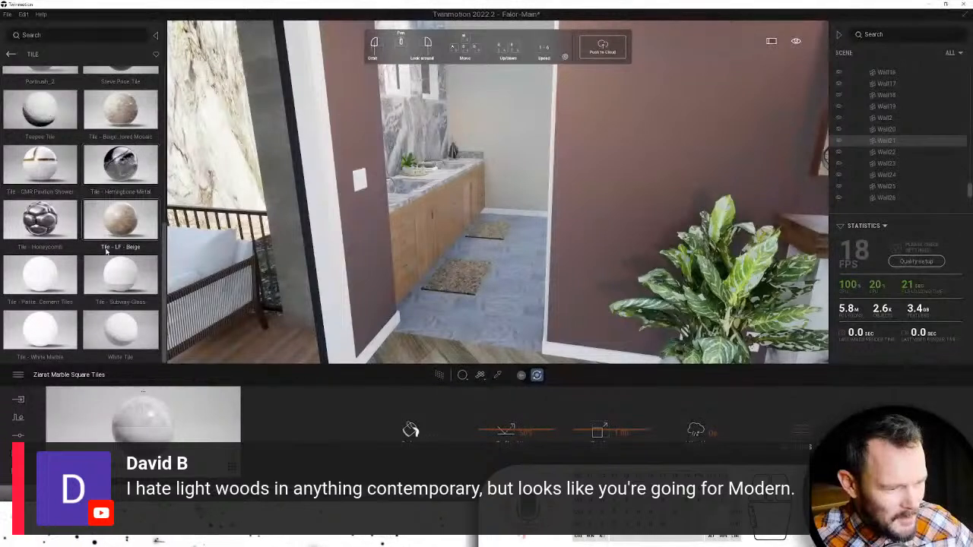
pyautogui.scroll(3, 107, 251)
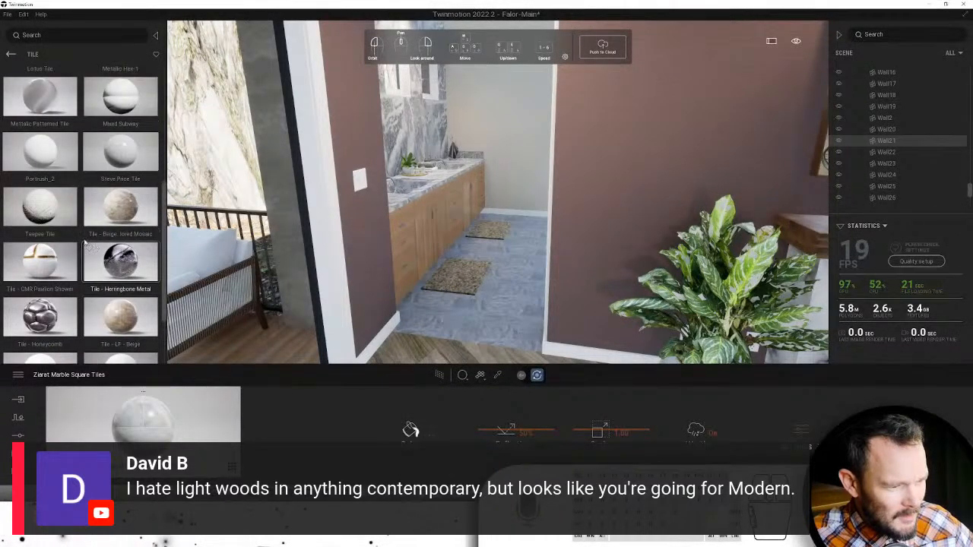
pyautogui.scroll(1, 85, 242)
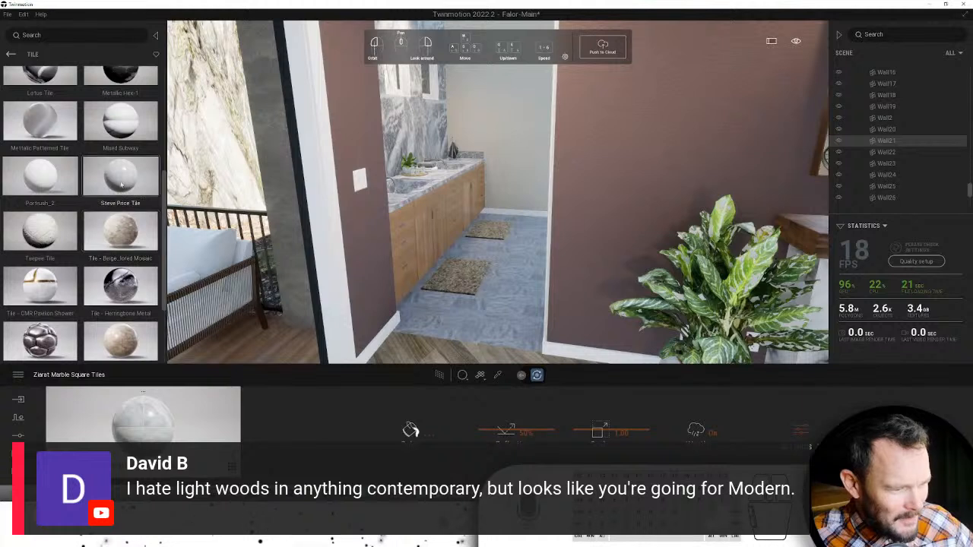
pyautogui.moveTo(121, 184); pyautogui.dragTo(471, 296)
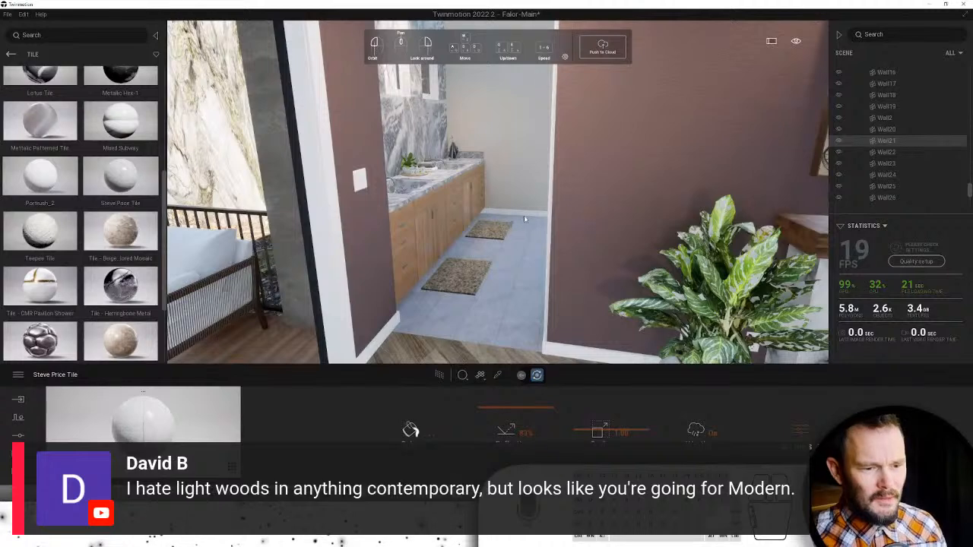
pyautogui.moveTo(524, 219); pyautogui.dragTo(536, 211, button='right')
pyautogui.press('s')
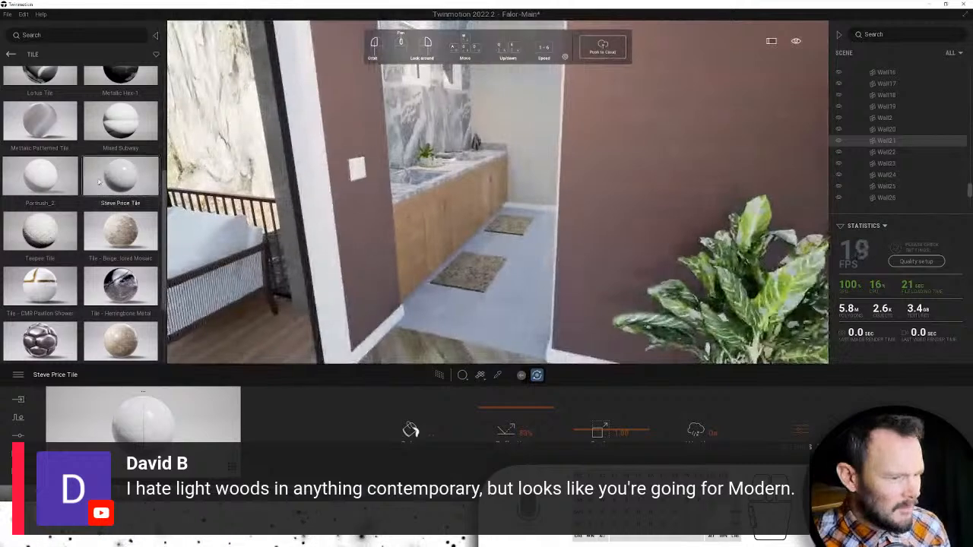
pyautogui.scroll(5, 99, 182)
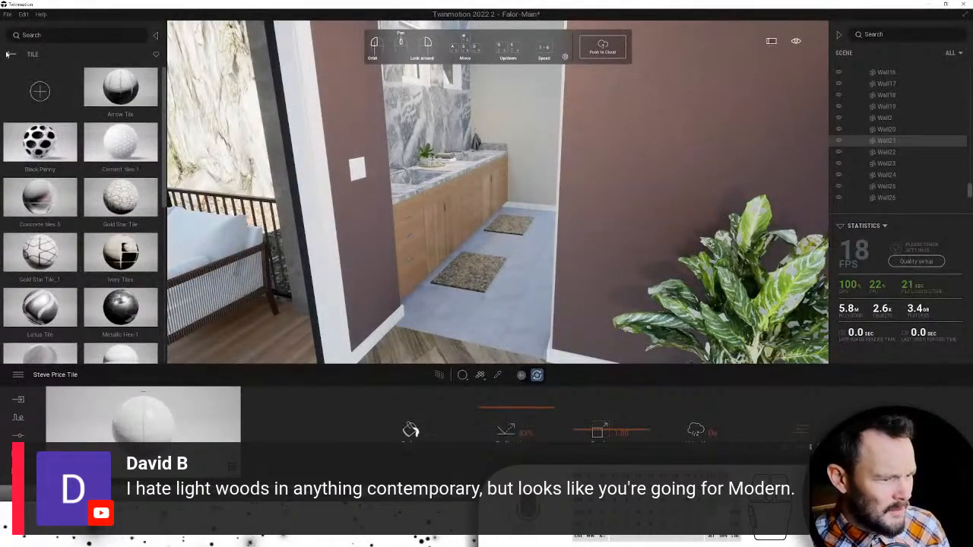
# - Navigate the library to Quixel Megascans > Surfaces > Tile > Ceramic
pyautogui.click(9, 55)
pyautogui.click(9, 54)
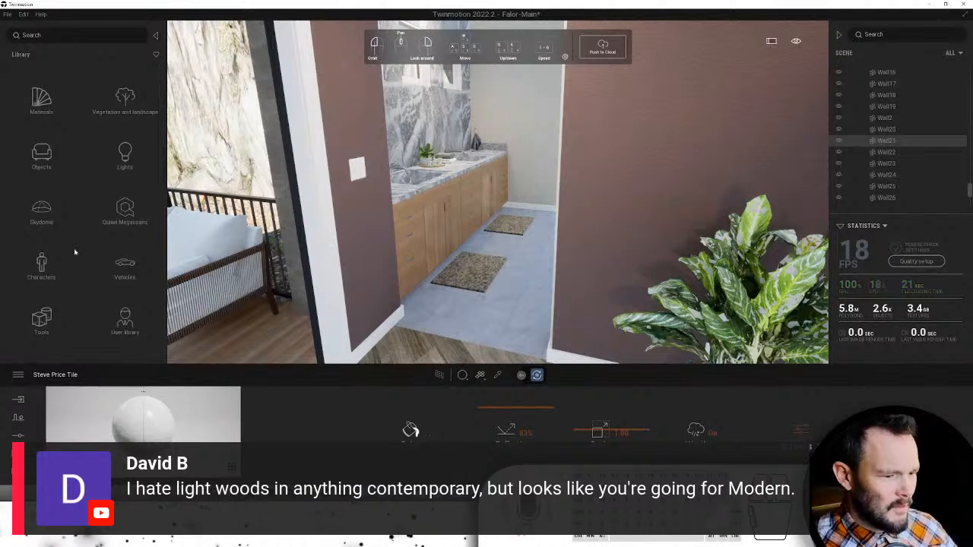
pyautogui.click(140, 204)
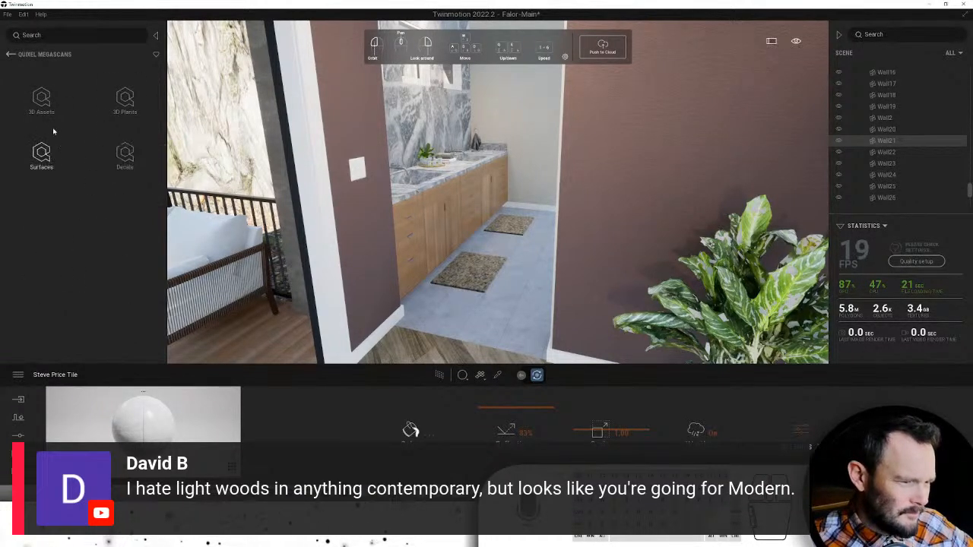
pyautogui.click(44, 151)
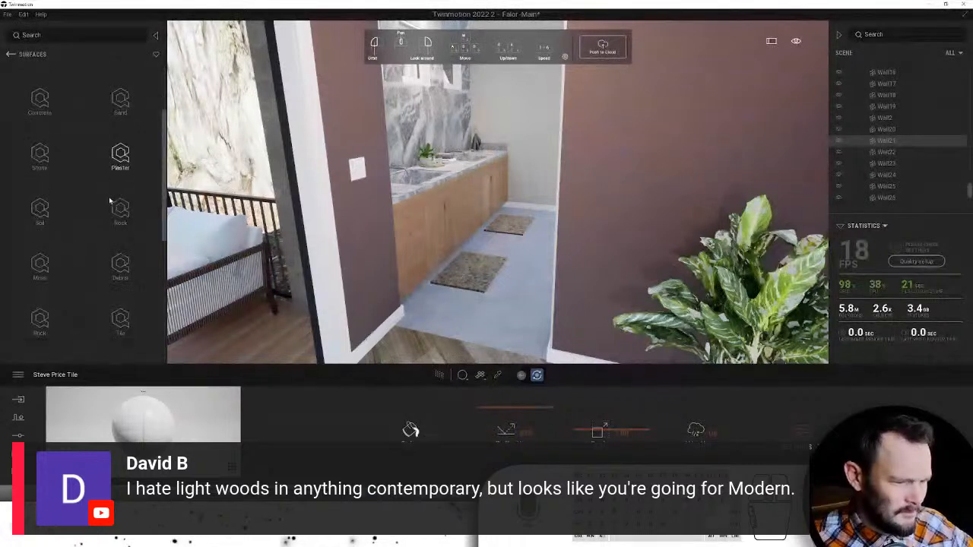
pyautogui.click(115, 199)
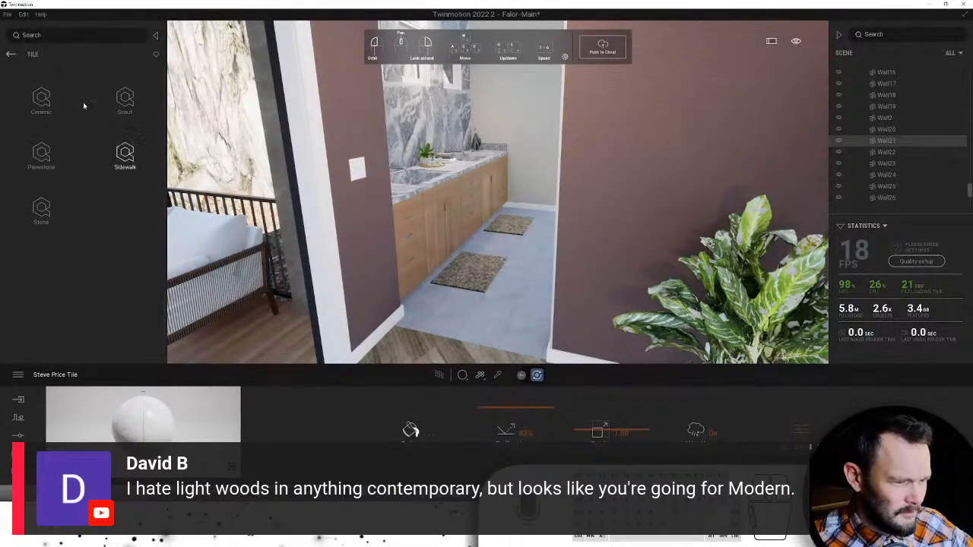
pyautogui.click(46, 94)
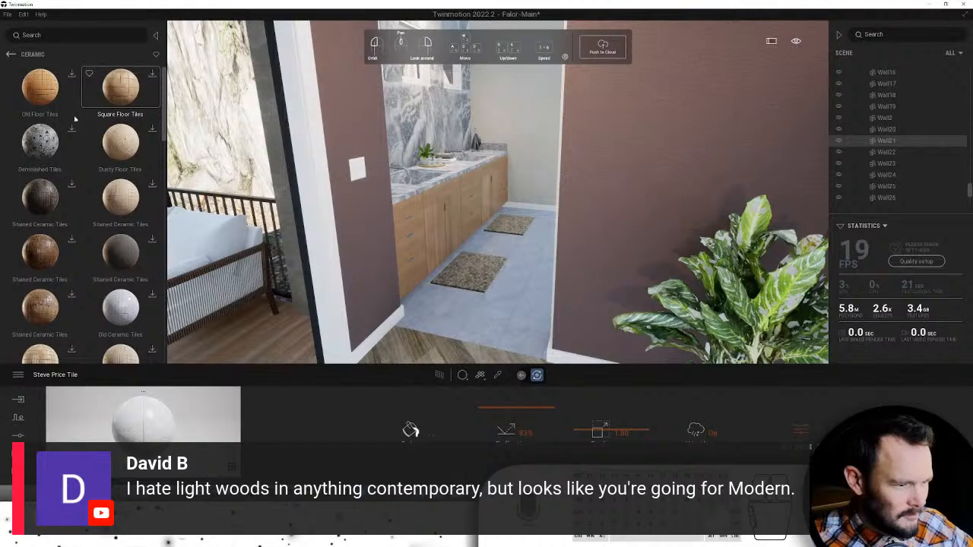
# - Find Ceramic Wall Tiles in the ceramic list and drop it onto the bathroom floor
pyautogui.scroll(-1, 93, 141)
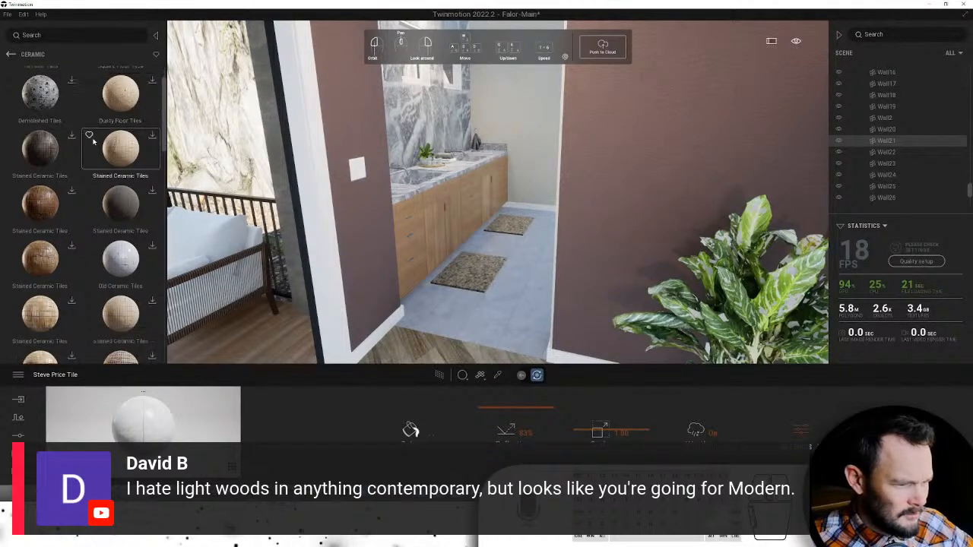
pyautogui.scroll(-2, 93, 141)
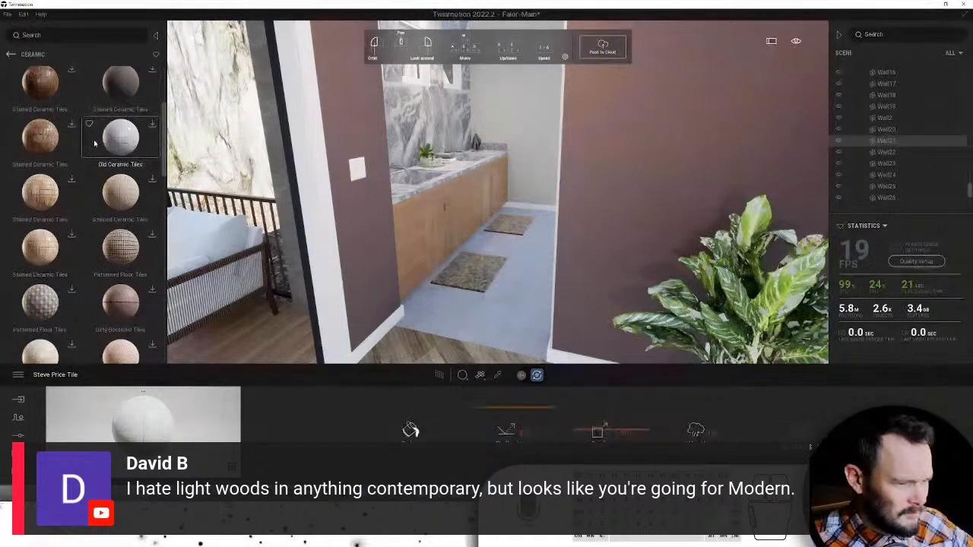
pyautogui.scroll(-3, 95, 143)
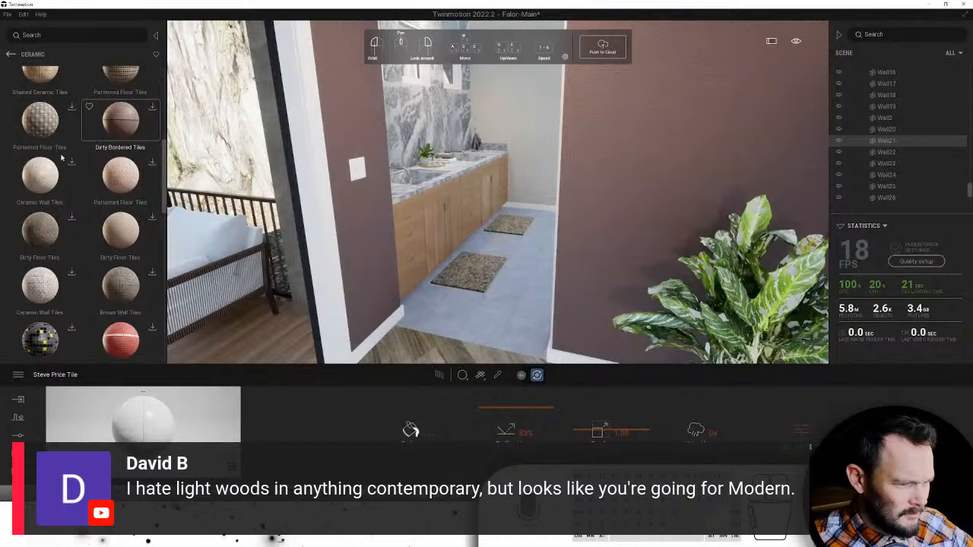
pyautogui.scroll(-5, 129, 178)
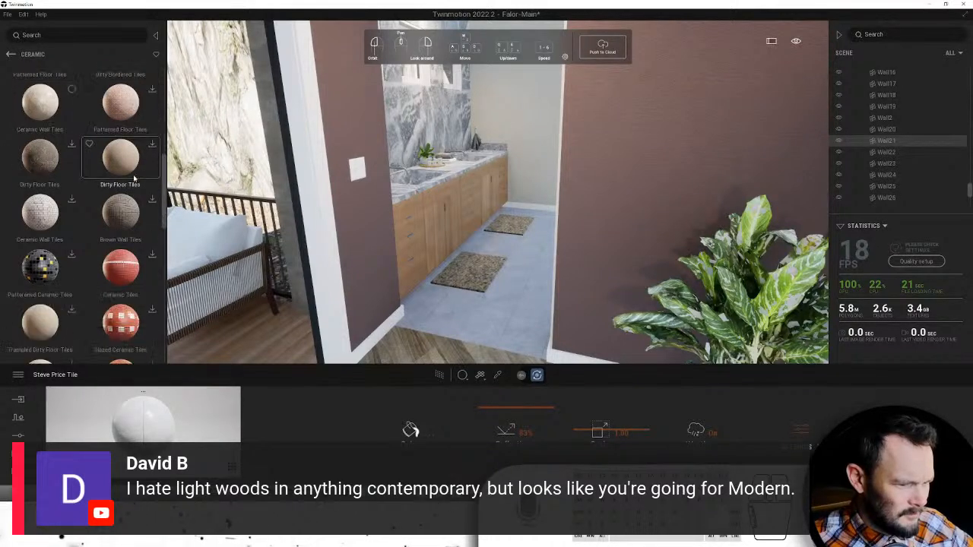
pyautogui.scroll(-8, 133, 174)
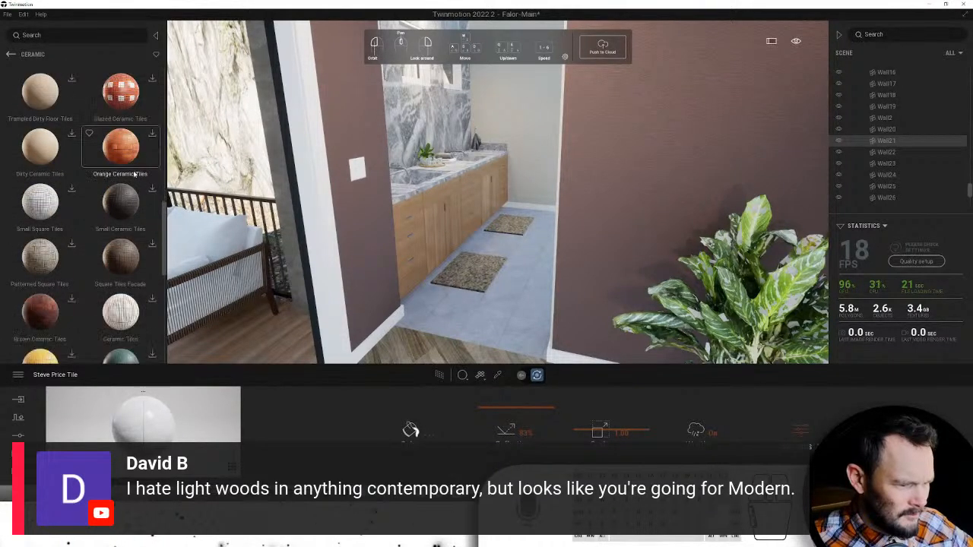
pyautogui.scroll(-6, 134, 174)
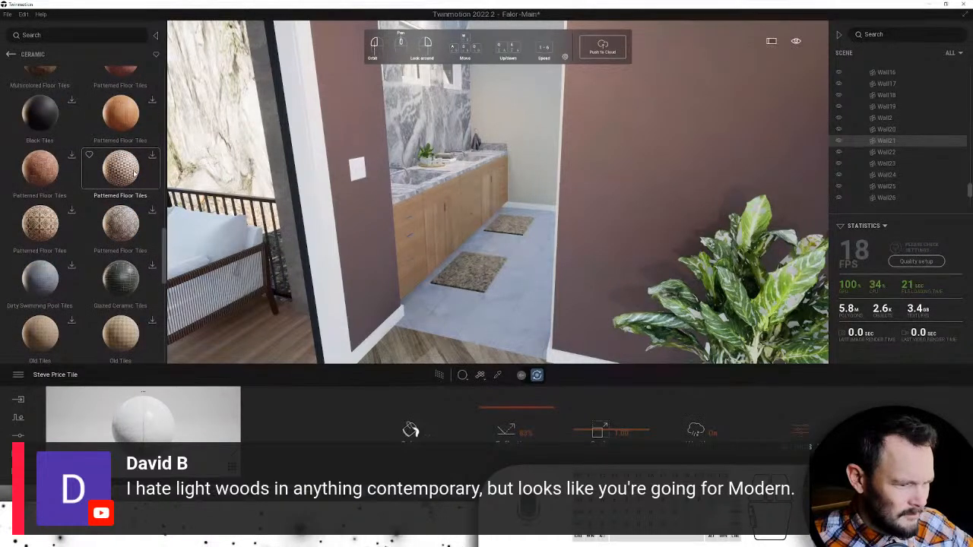
pyautogui.scroll(-3, 134, 174)
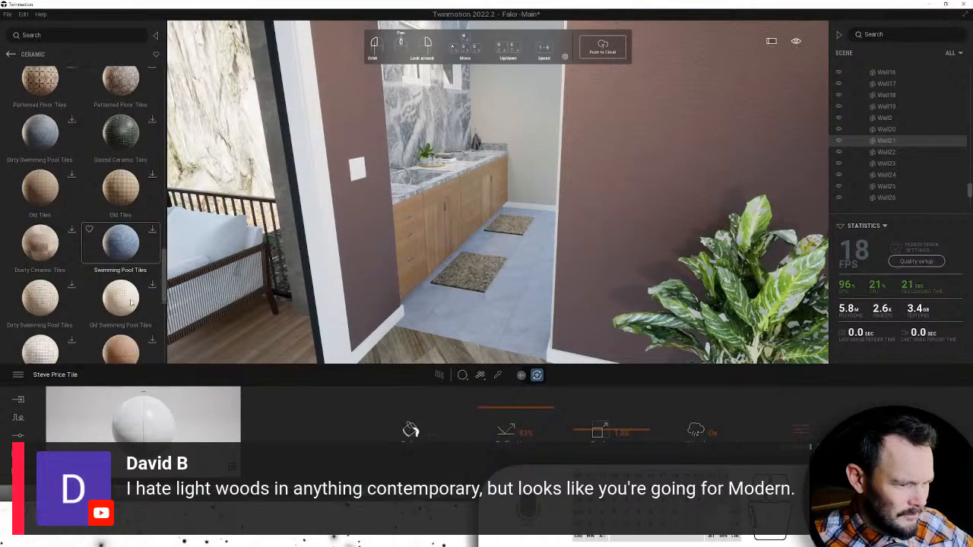
pyautogui.scroll(-2, 66, 215)
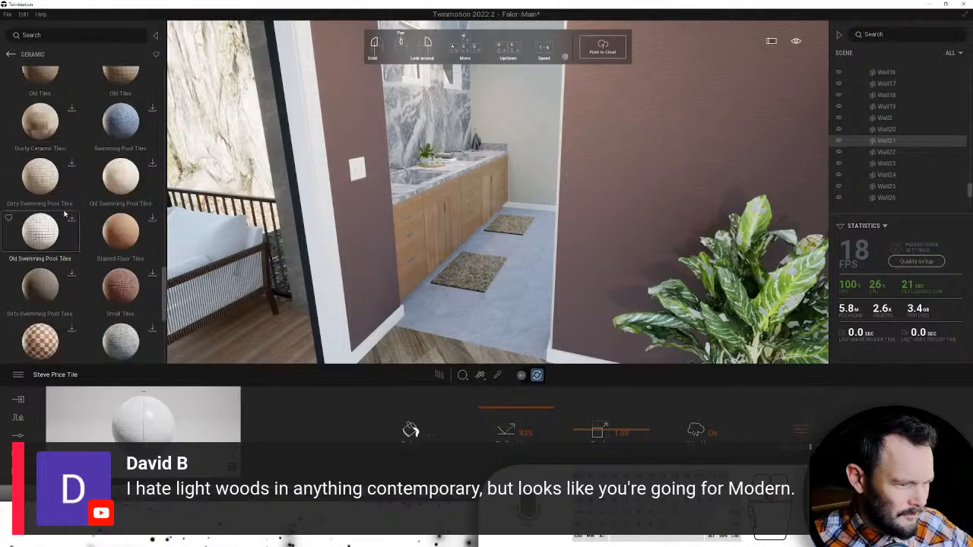
pyautogui.scroll(-4, 72, 213)
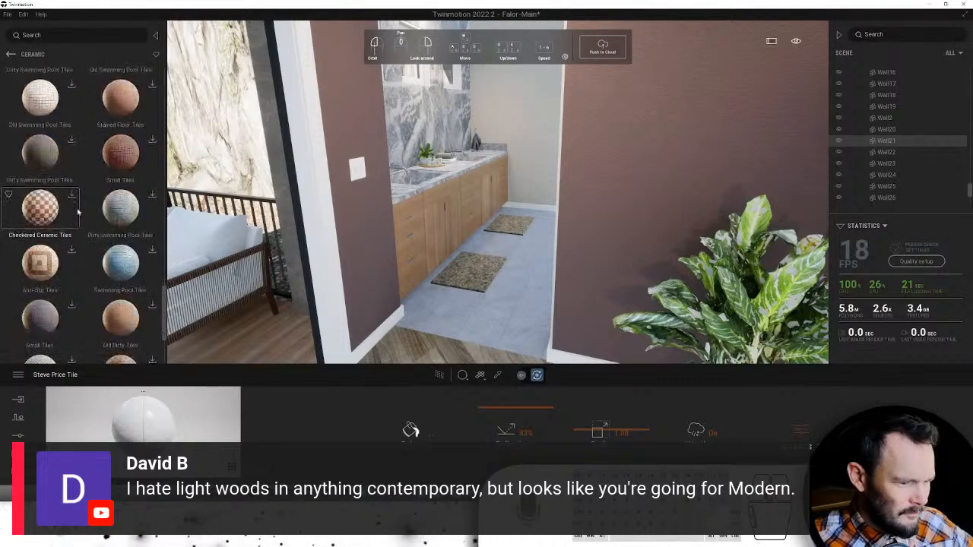
pyautogui.scroll(-4, 79, 209)
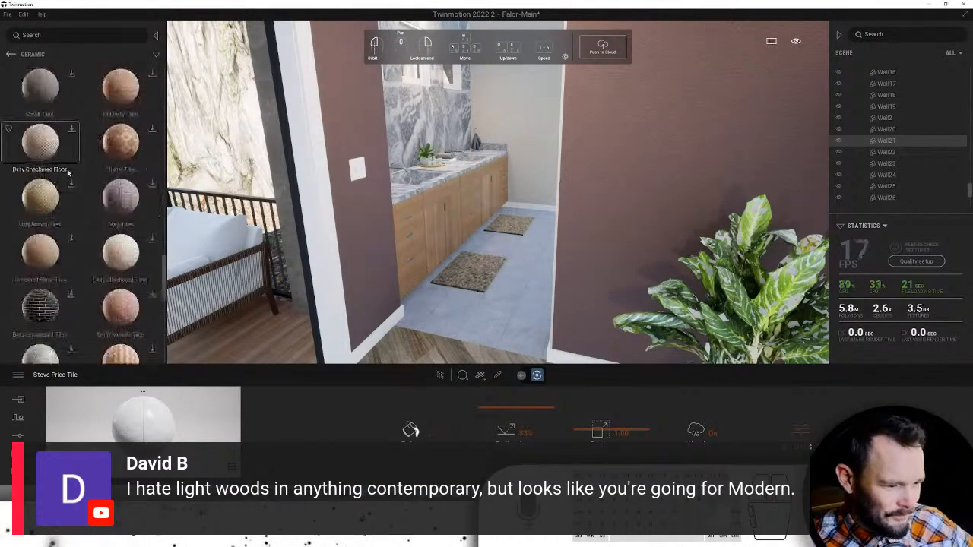
pyautogui.scroll(-3, 64, 157)
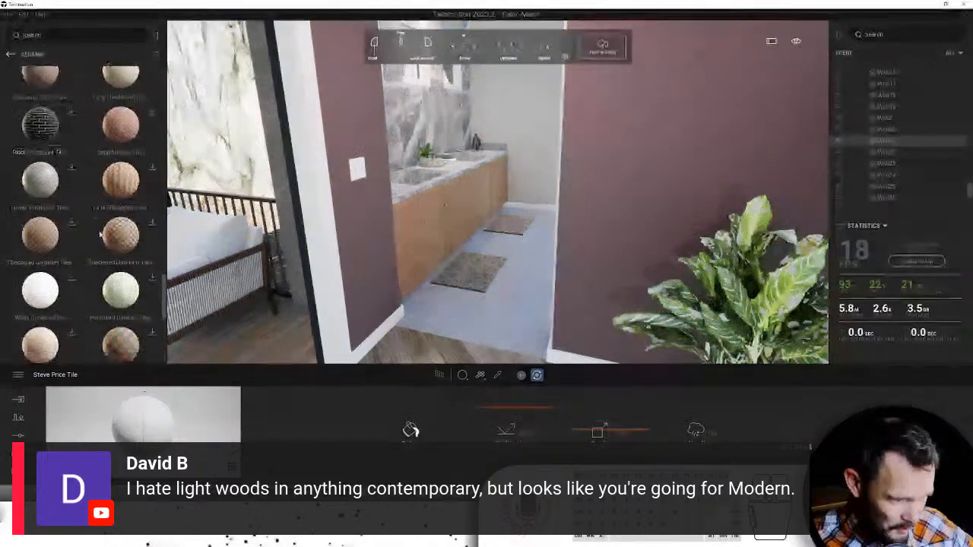
pyautogui.scroll(-4, 129, 292)
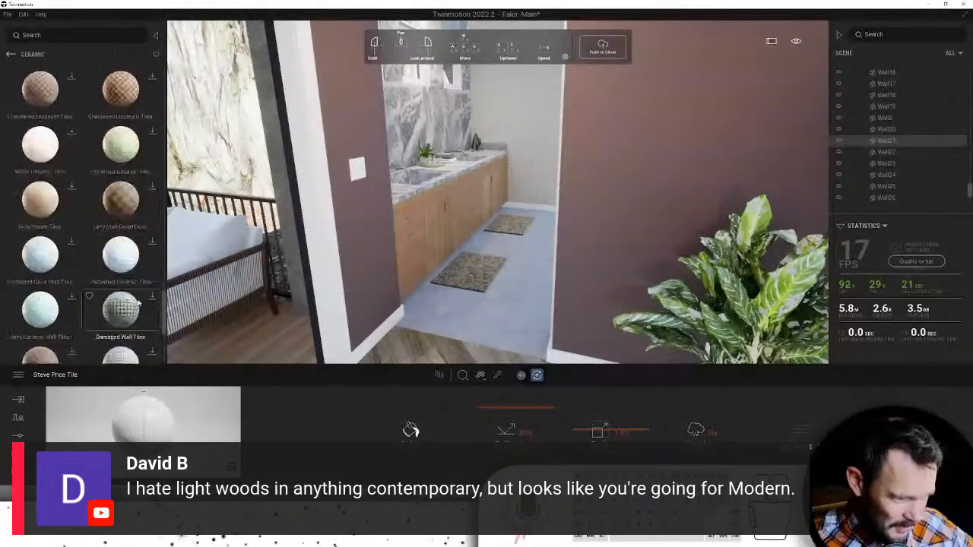
pyautogui.scroll(-1, 147, 317)
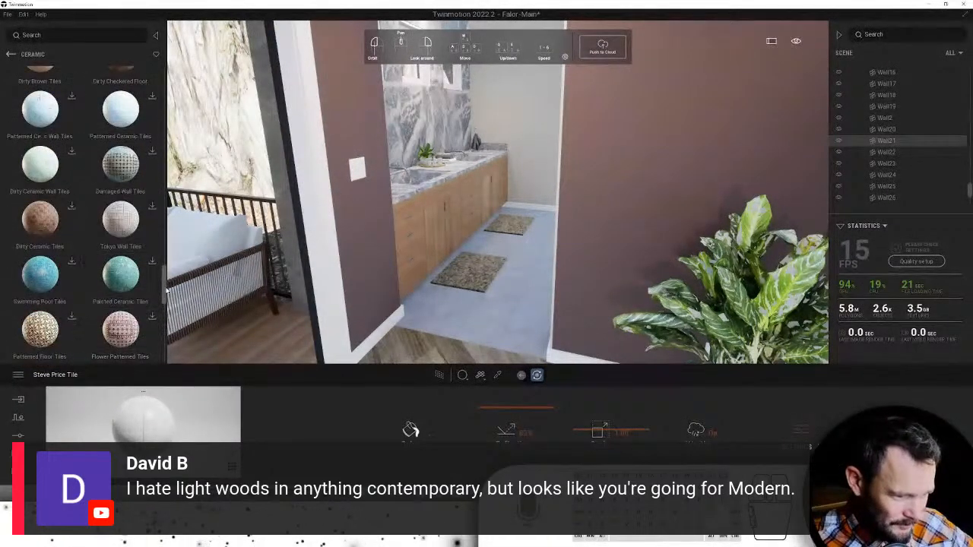
pyautogui.moveTo(164, 291); pyautogui.dragTo(179, 78)
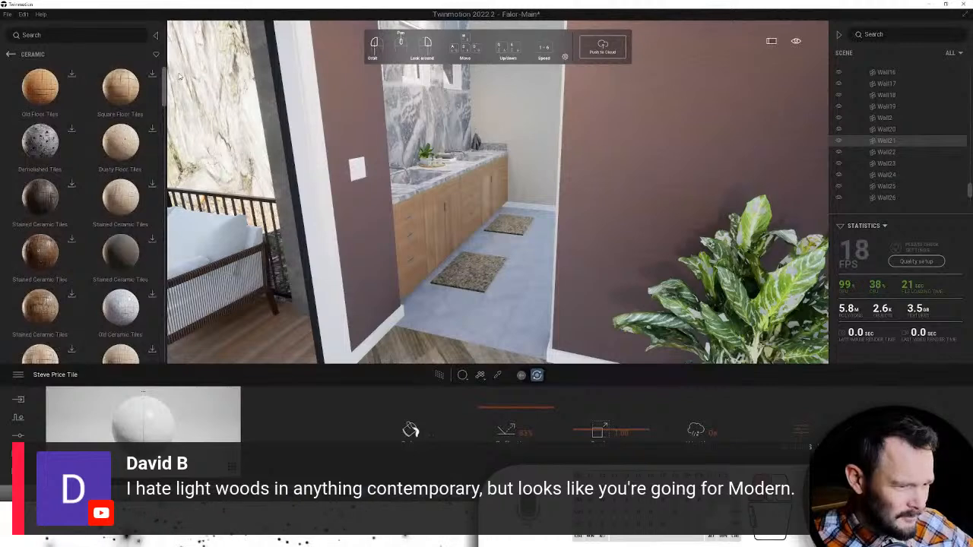
pyautogui.scroll(-3, 84, 158)
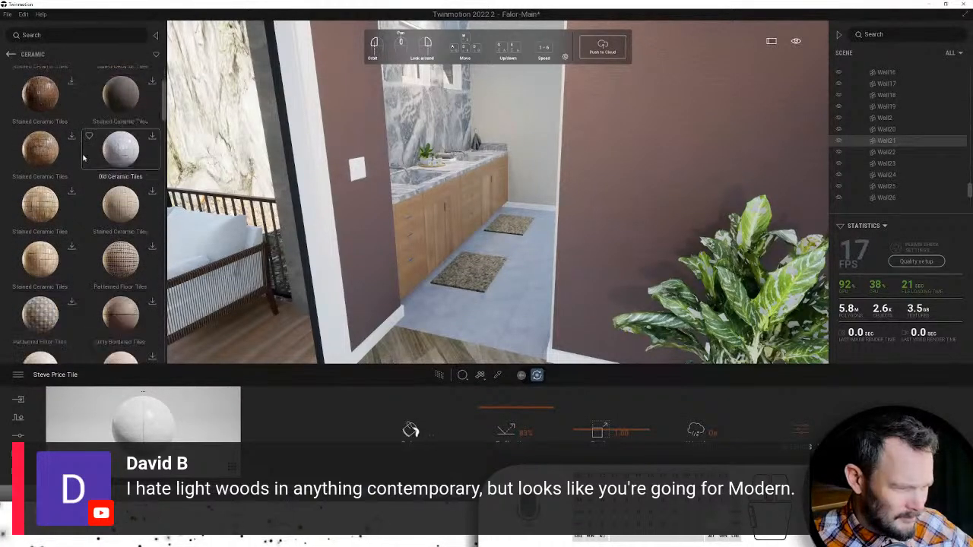
pyautogui.scroll(-2, 84, 157)
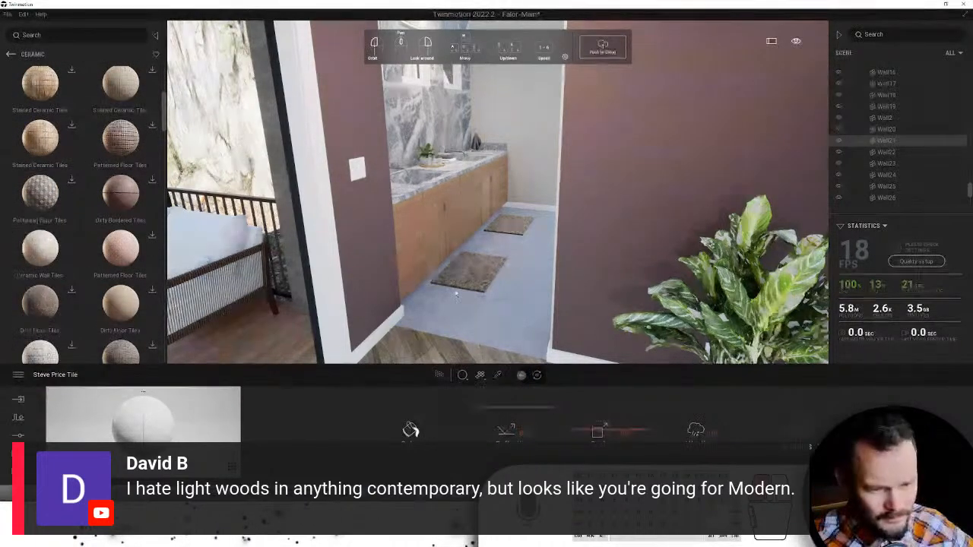
pyautogui.moveTo(456, 295); pyautogui.dragTo(457, 296)
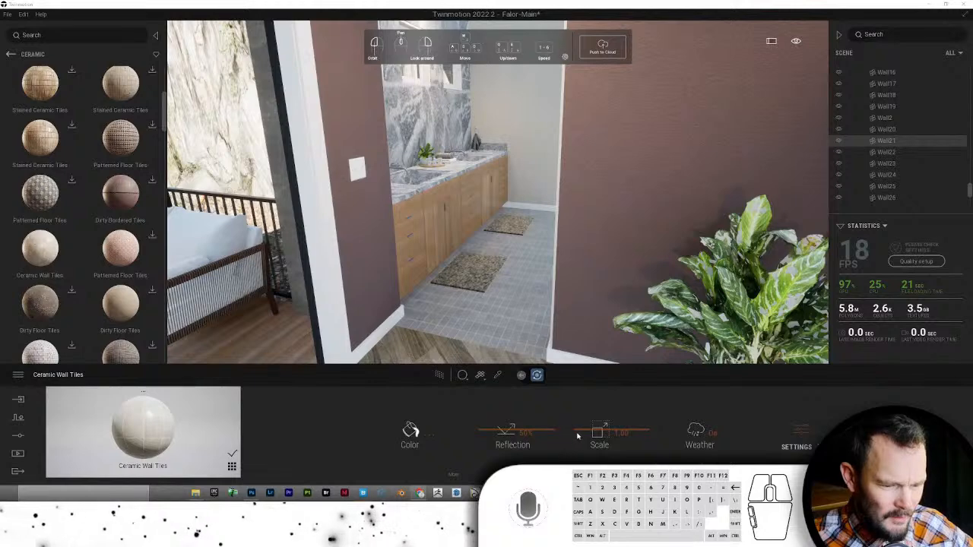
# - Enlarge the floor tile scale to about 2.94, then move up to the vanity
pyautogui.moveTo(580, 428); pyautogui.dragTo(577, 419)
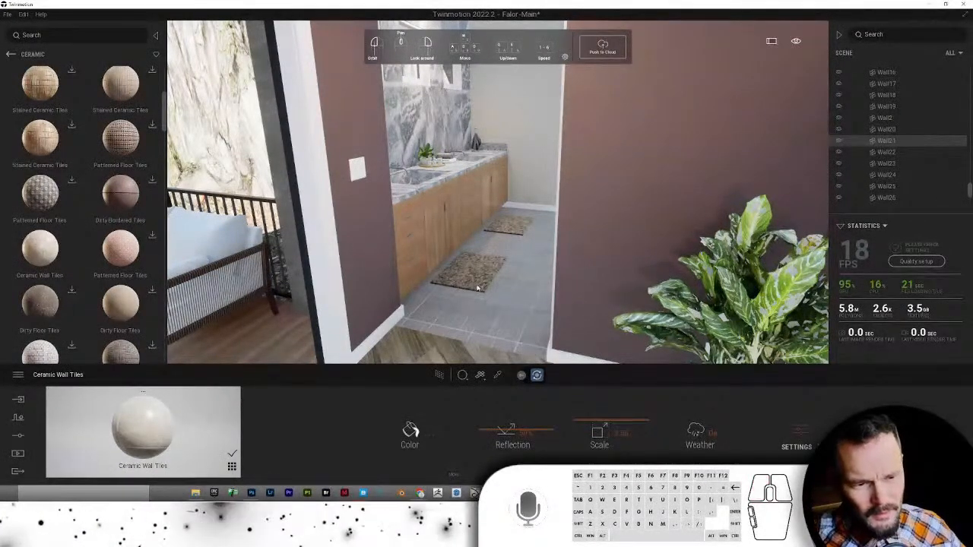
pyautogui.press('Down')
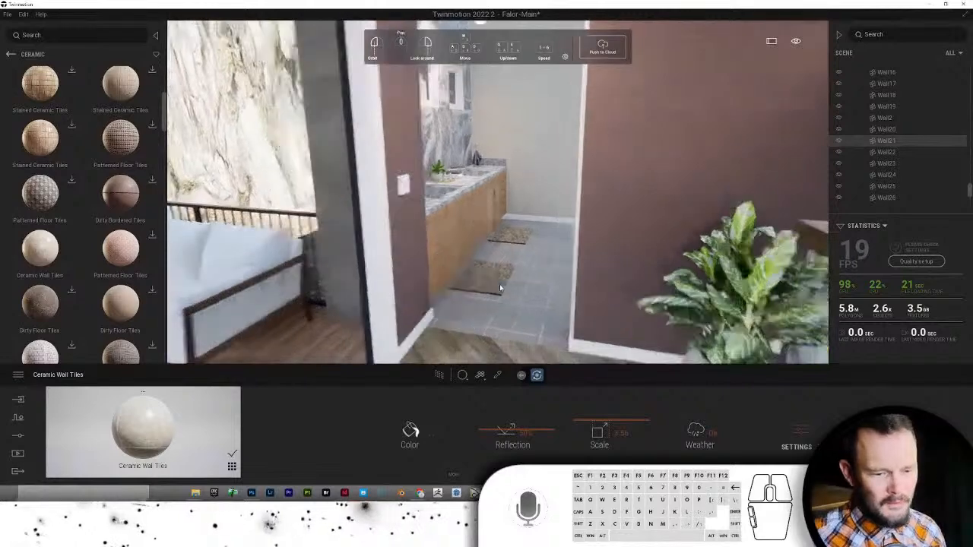
pyautogui.press('Up')
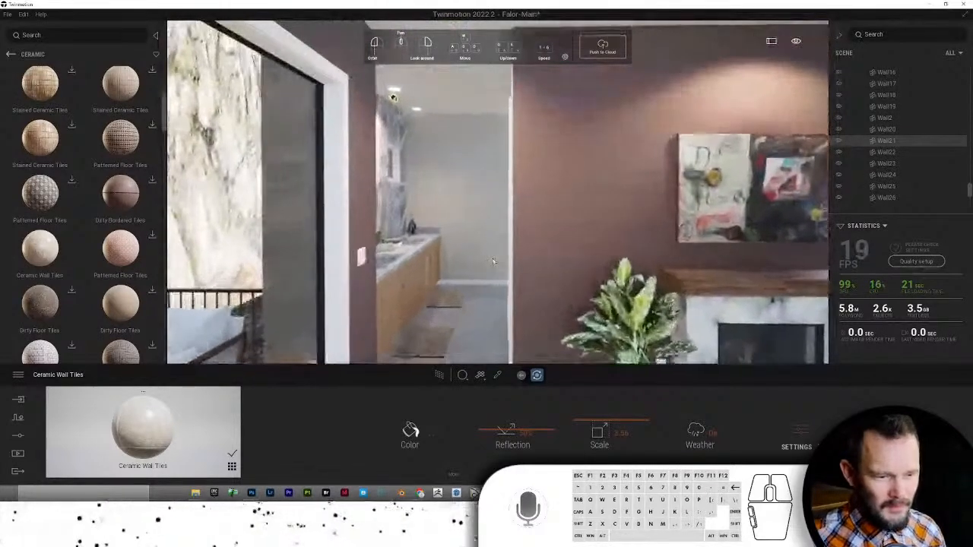
pyautogui.press('Up')
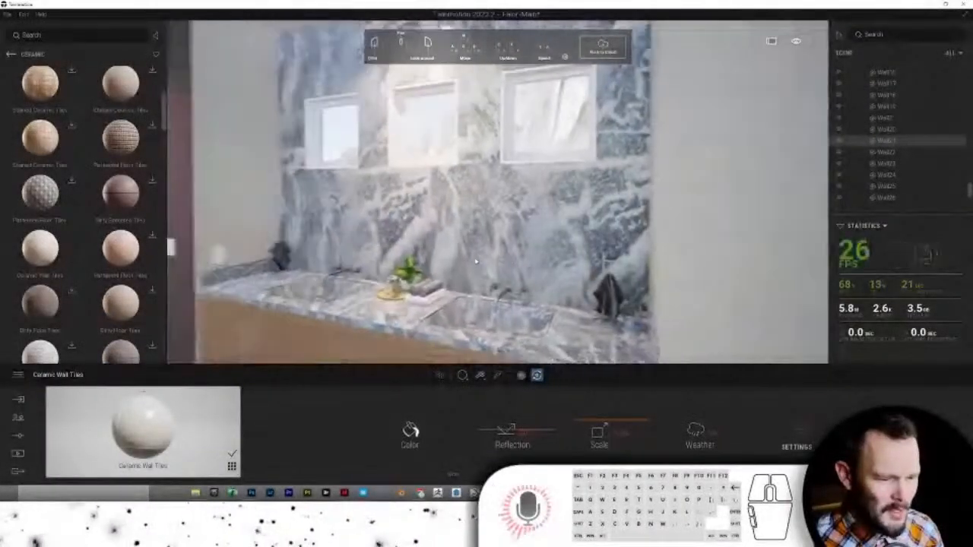
pyautogui.press('Down')
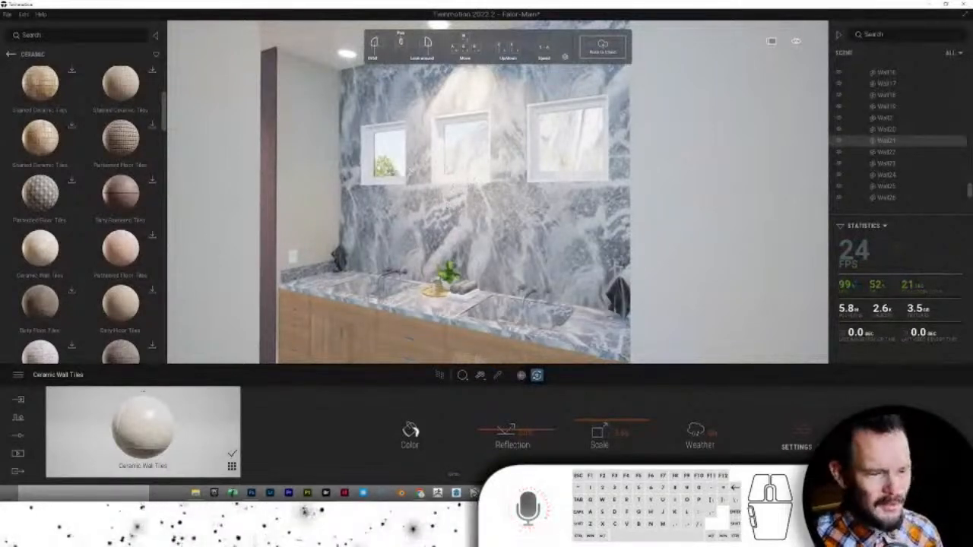
# - Sample Drywall from a plain wall and apply it to the marble back wall
pyautogui.scroll(5, 415, 190)
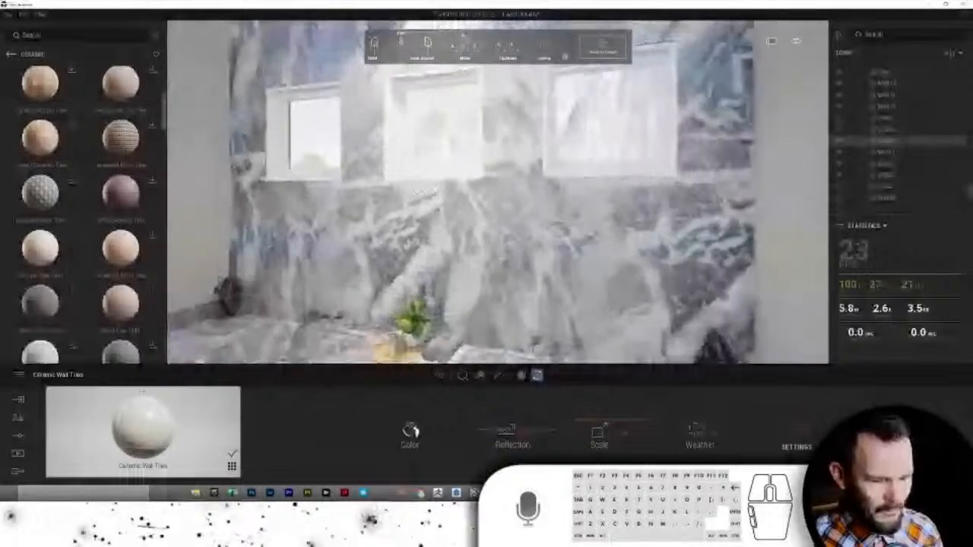
pyautogui.press('Left')
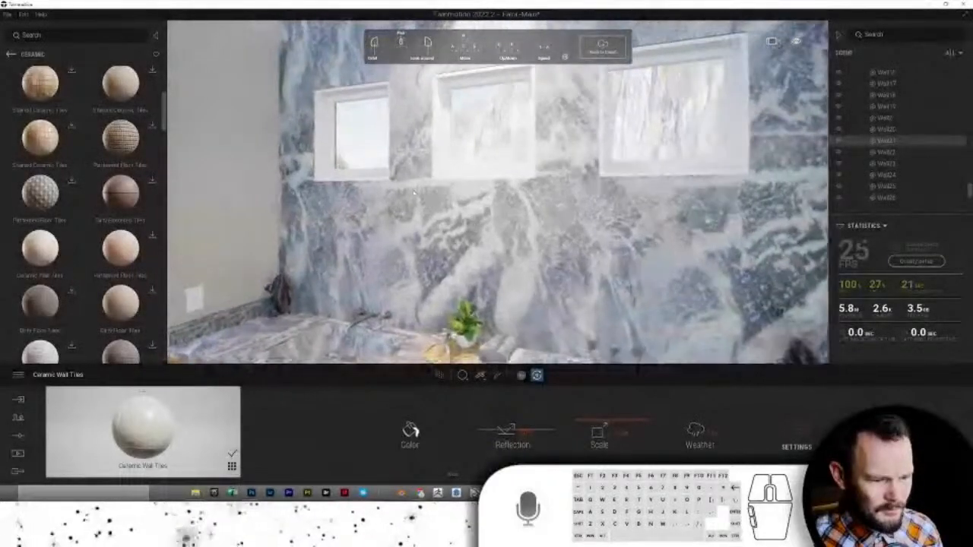
pyautogui.scroll(-5, 415, 193)
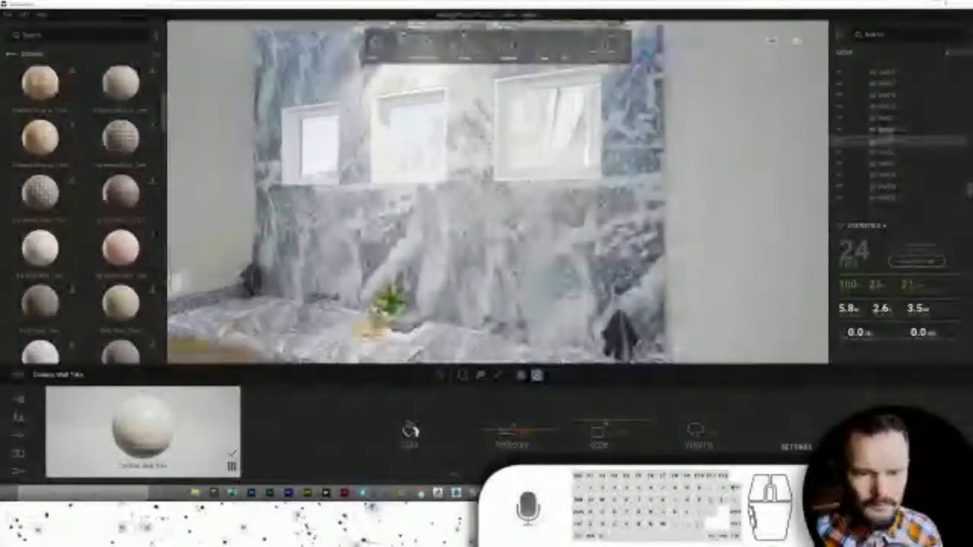
pyautogui.press('Left')
pyautogui.press('Left')
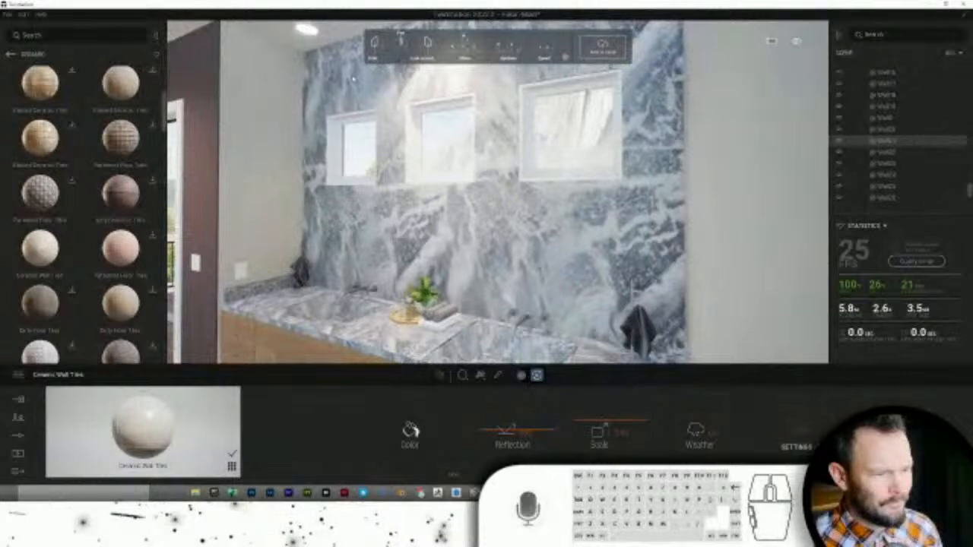
pyautogui.click(498, 377)
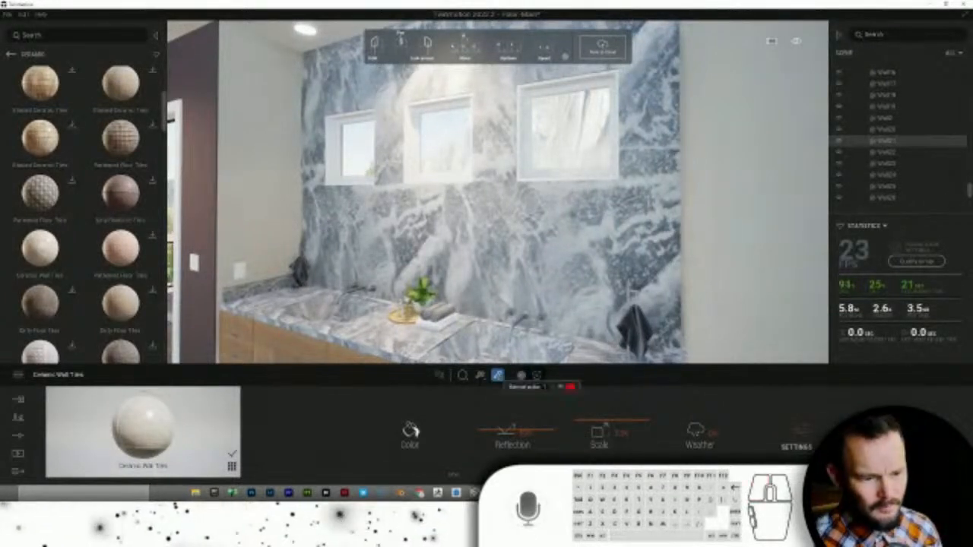
pyautogui.click(272, 196)
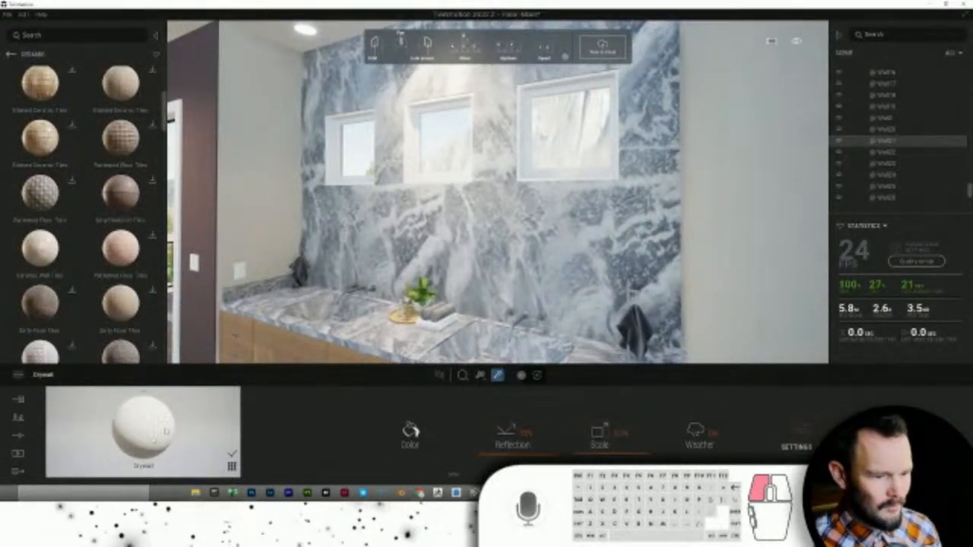
pyautogui.click(475, 247)
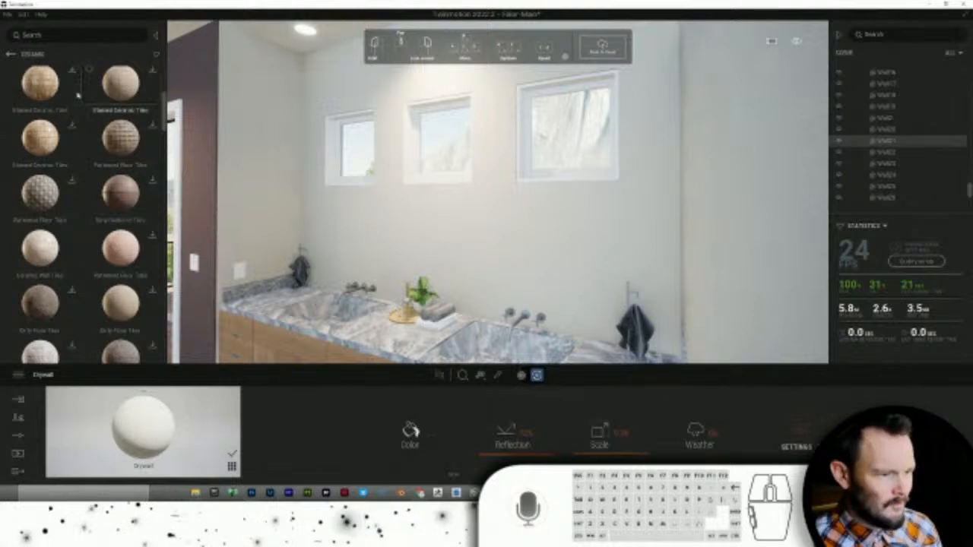
pyautogui.click(12, 54)
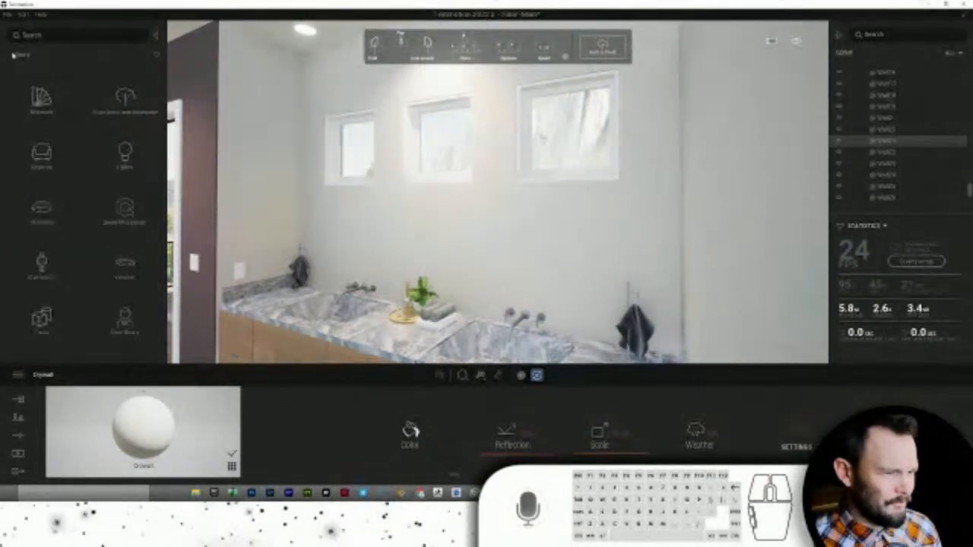
# - Search the library for 'panel' and place a Plane 1m on the back wall above the vanity
pyautogui.click(45, 36)
pyautogui.write('panel')
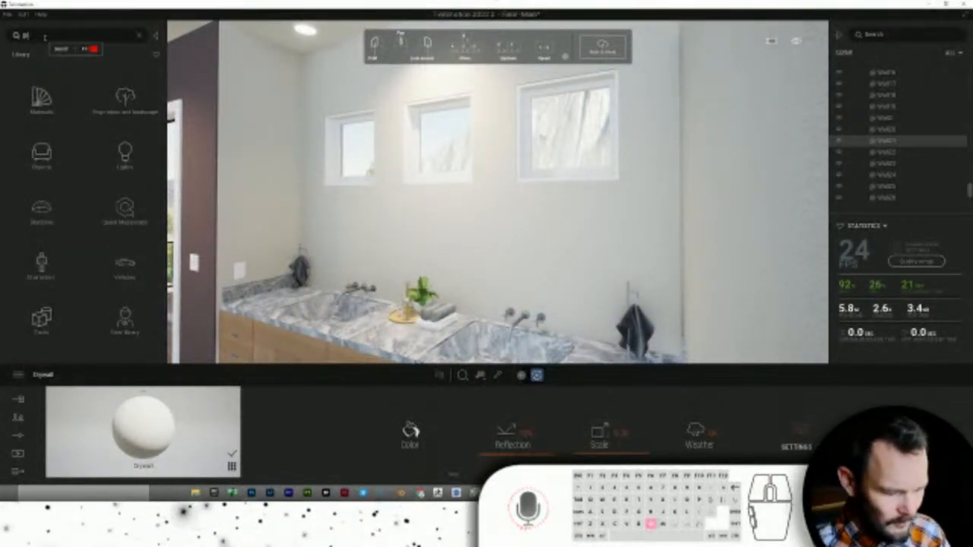
pyautogui.press('Return')
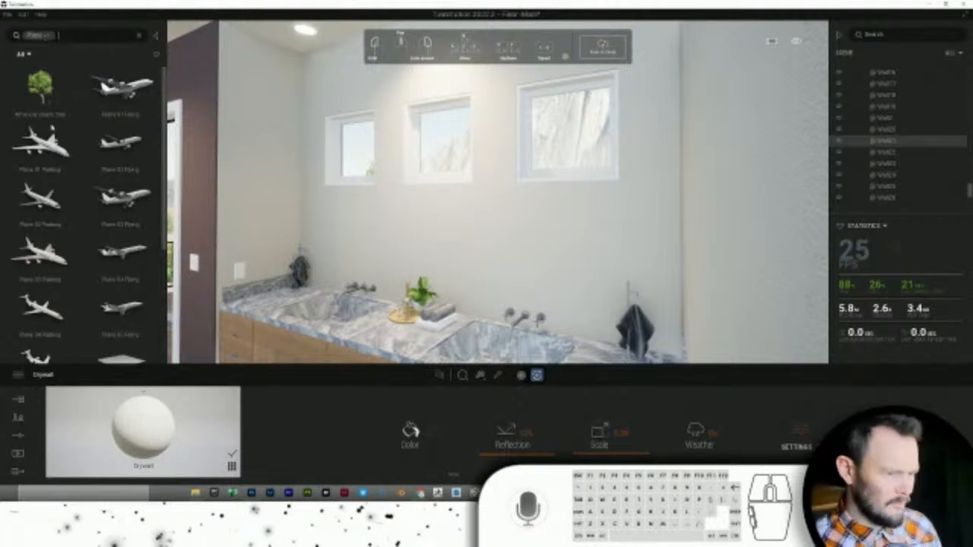
pyautogui.moveTo(106, 251)
pyautogui.scroll(-3, 119, 262)
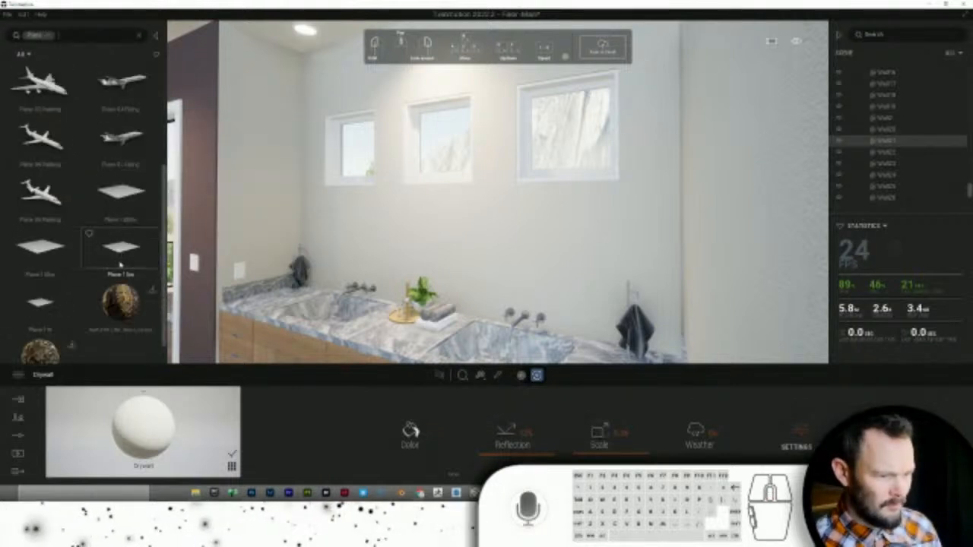
pyautogui.moveTo(42, 305); pyautogui.dragTo(458, 266)
pyautogui.click(459, 265)
pyautogui.press('Escape')
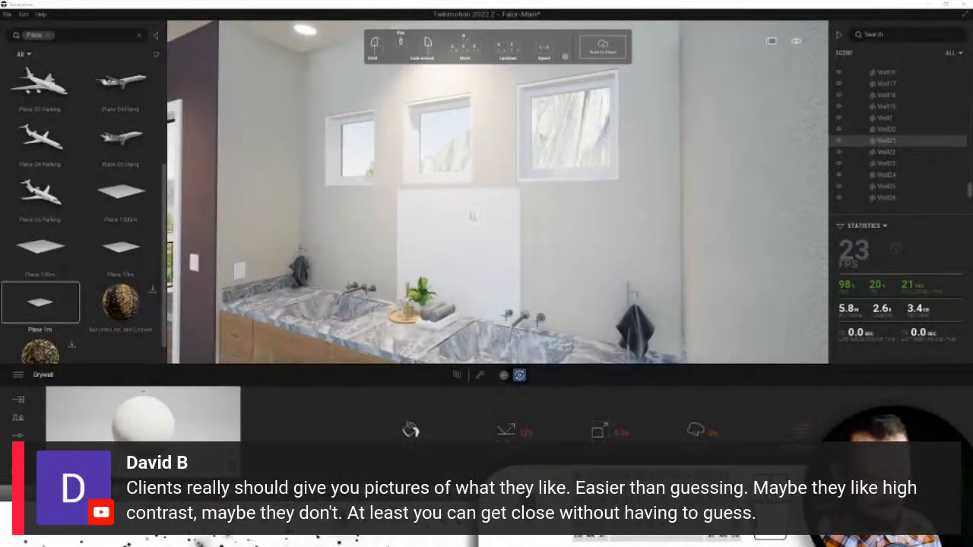
# - Delete the extra plane copy, leaving a single plane on the wall selected
pyautogui.click(456, 236)
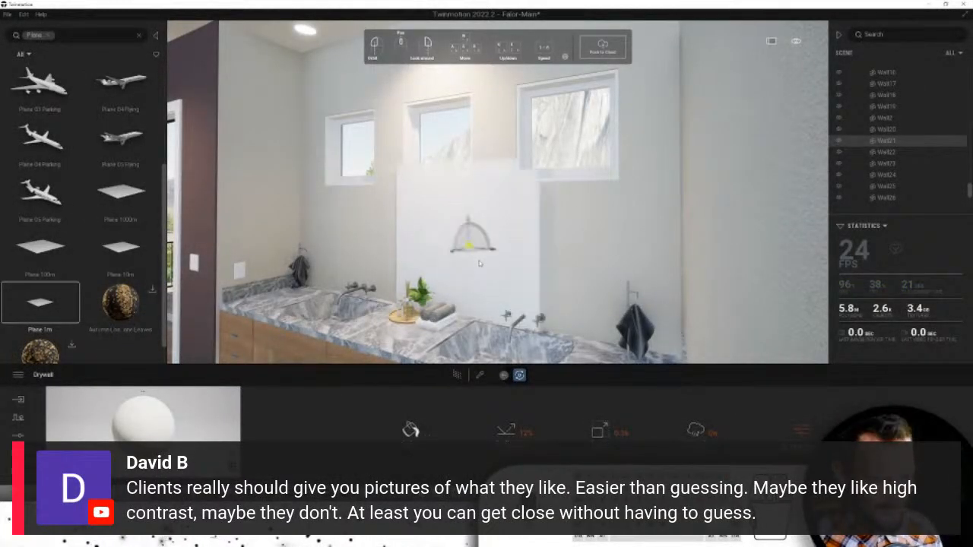
pyautogui.press('Escape')
pyautogui.click(461, 211)
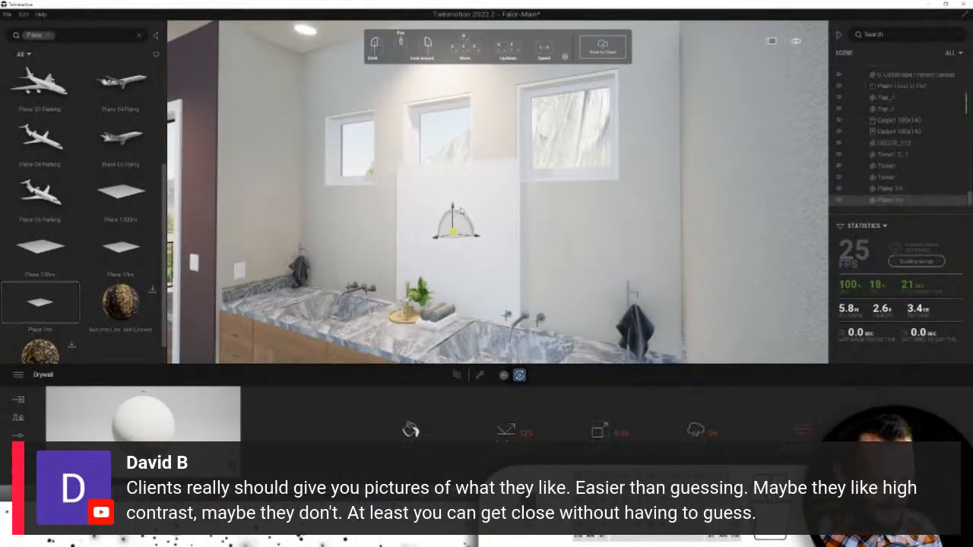
pyautogui.rightClick(497, 228)
pyautogui.click(472, 222)
pyautogui.click(446, 247)
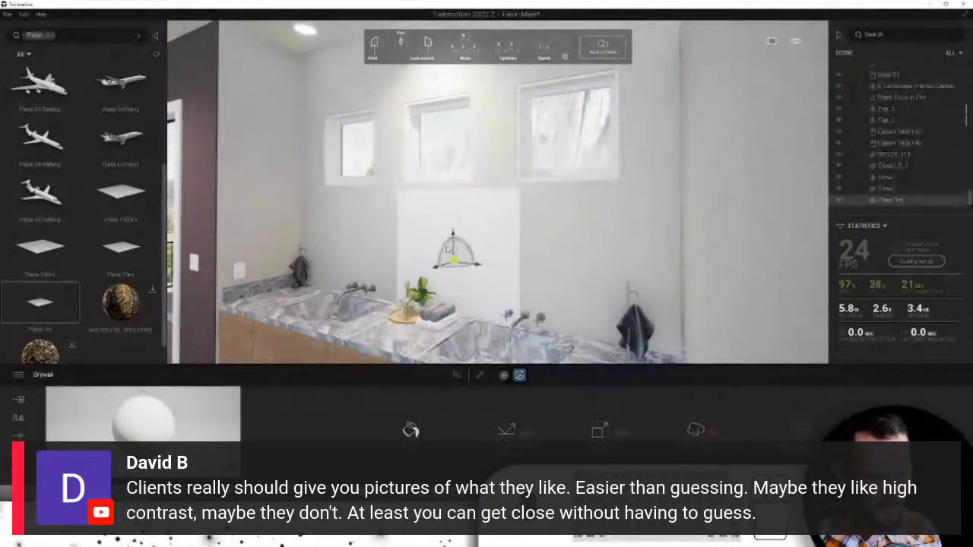
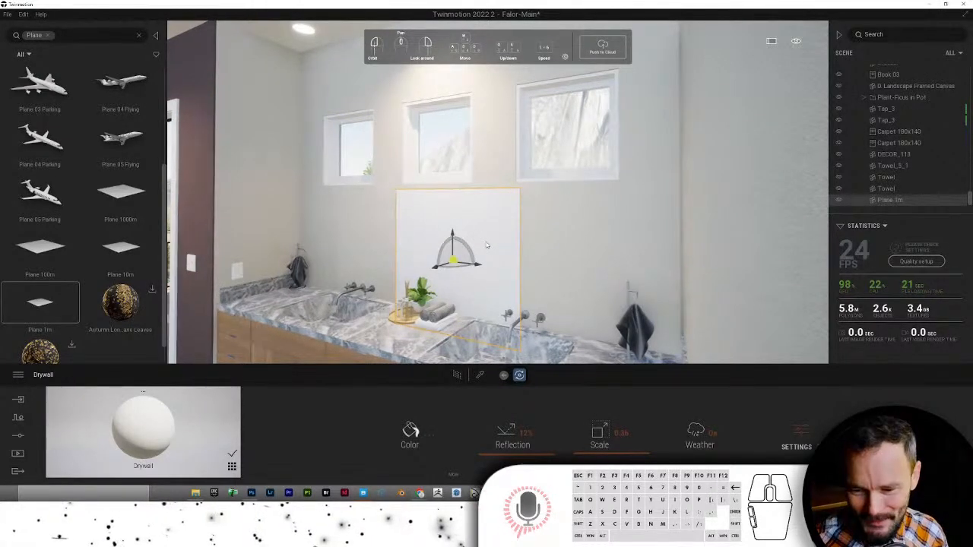
# - Scale the white Plane 1m wider across the wall and shorter, to 0.43 height
pyautogui.rightClick(474, 249)
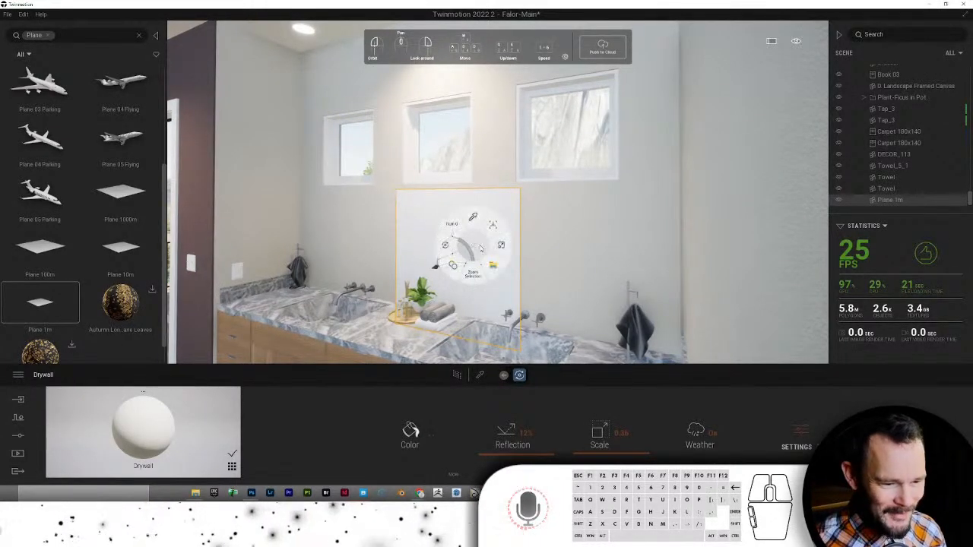
pyautogui.click(496, 272)
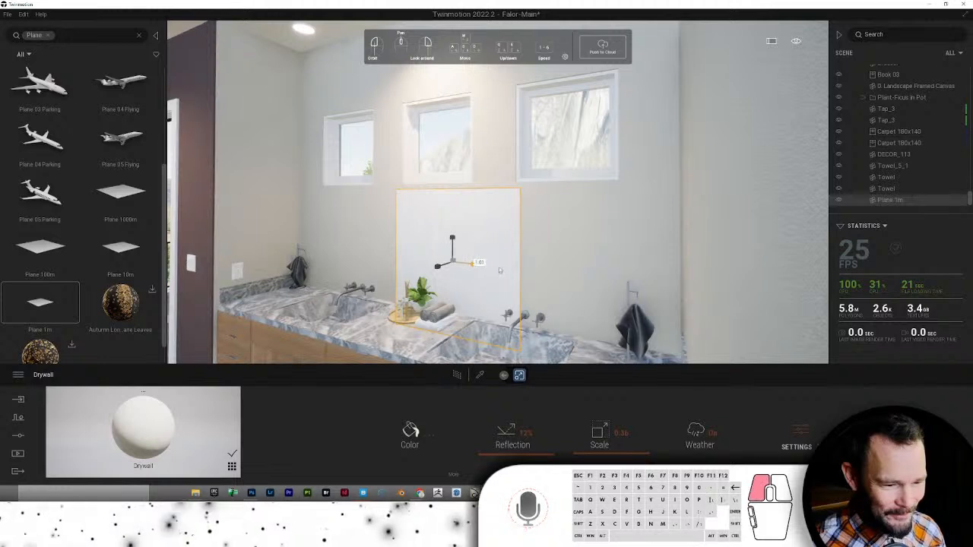
pyautogui.moveTo(499, 270); pyautogui.dragTo(552, 277)
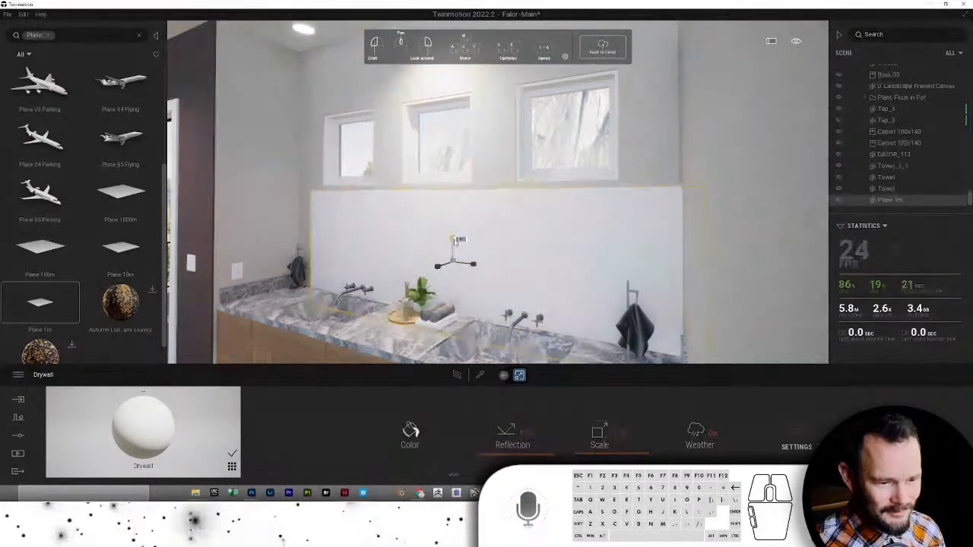
pyautogui.moveTo(455, 248); pyautogui.dragTo(453, 302)
# - Rotate the panel flat against the wall and slide it to centre behind the double sinks
pyautogui.rightClick(460, 275)
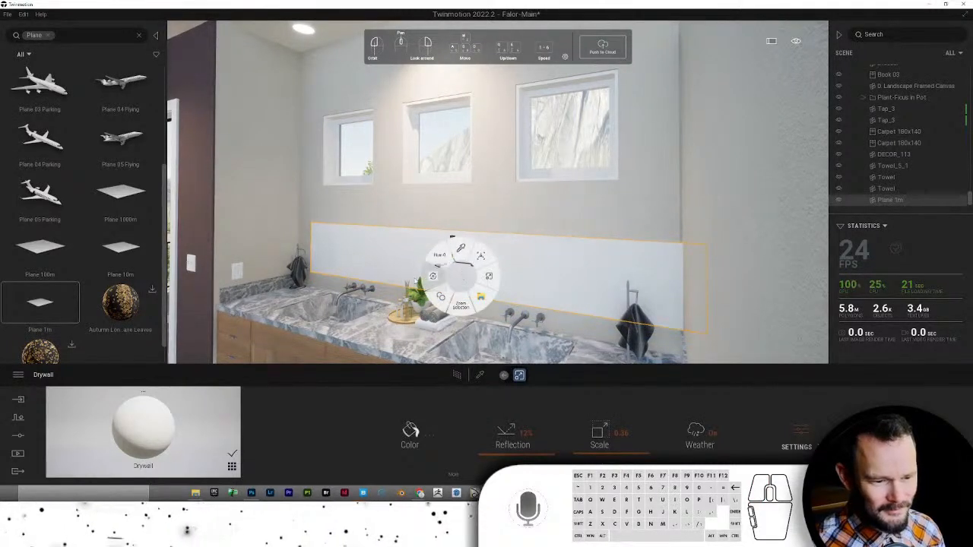
pyautogui.click(415, 282)
pyautogui.moveTo(460, 256); pyautogui.dragTo(442, 271)
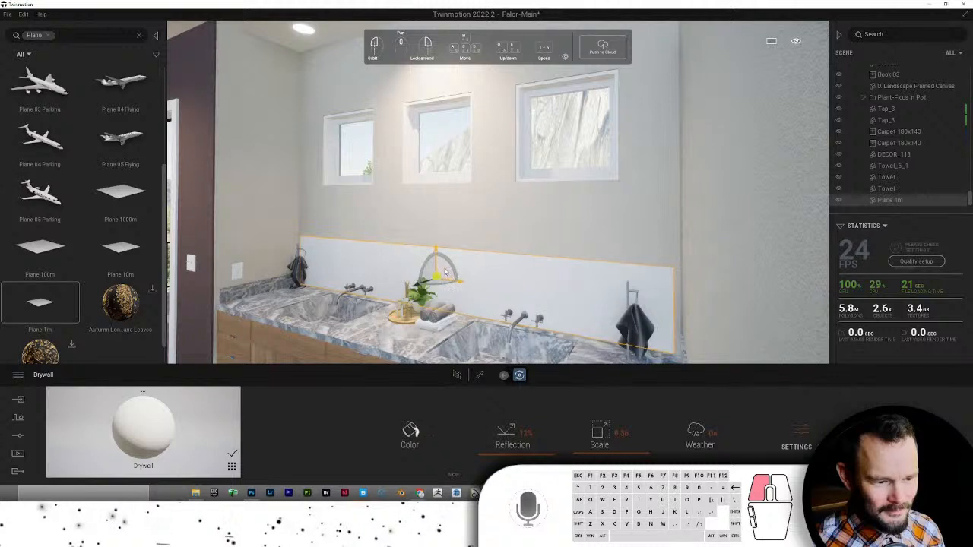
pyautogui.rightClick(441, 273)
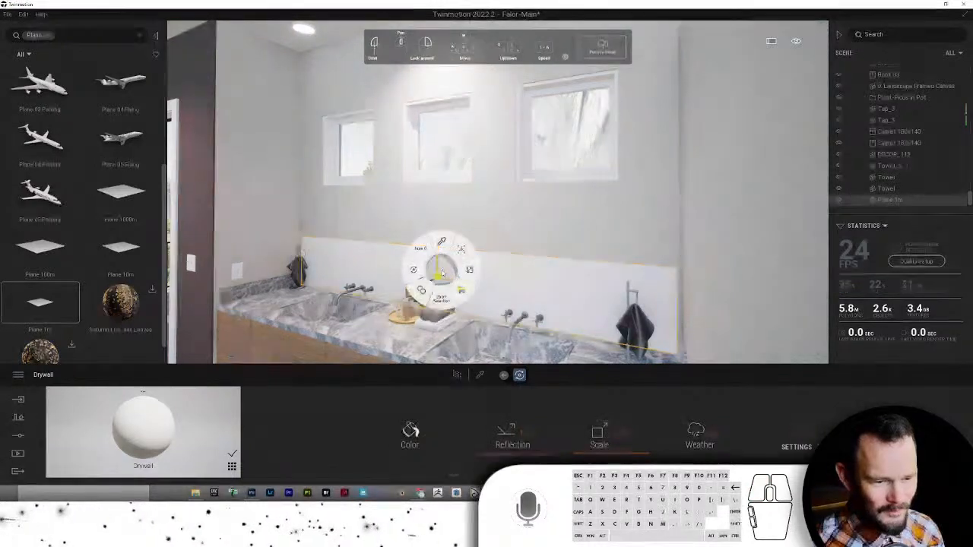
pyautogui.click(458, 282)
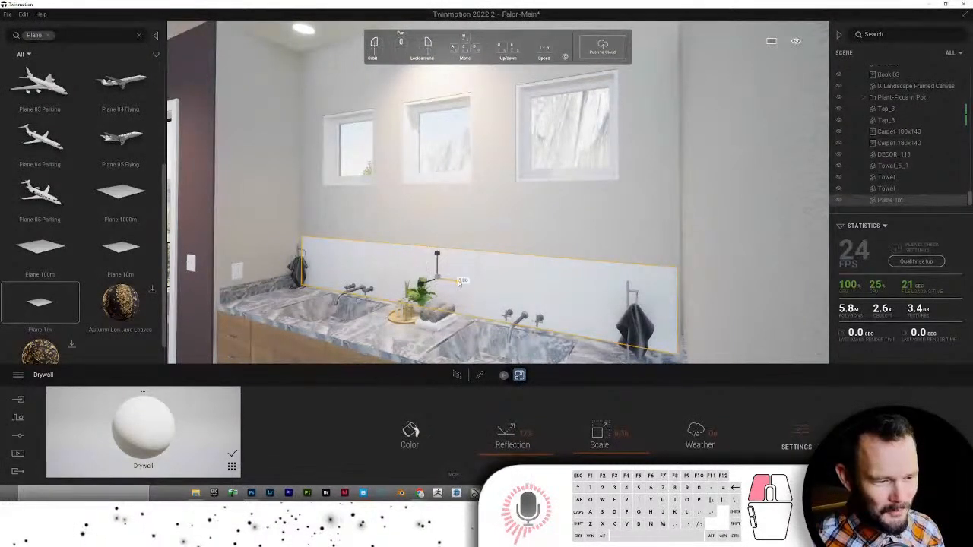
pyautogui.moveTo(458, 280); pyautogui.dragTo(462, 283)
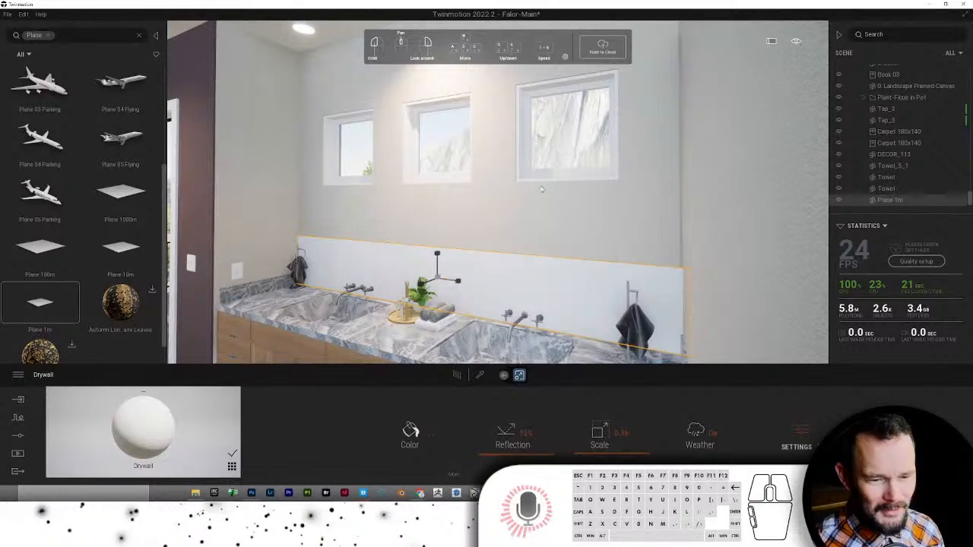
pyautogui.scroll(2, 541, 189)
pyautogui.moveTo(541, 189); pyautogui.dragTo(535, 228, button='right')
# - Sample Bardiglio Nuvolato Marble from the countertop and apply it to the backsplash panel
pyautogui.click(480, 375)
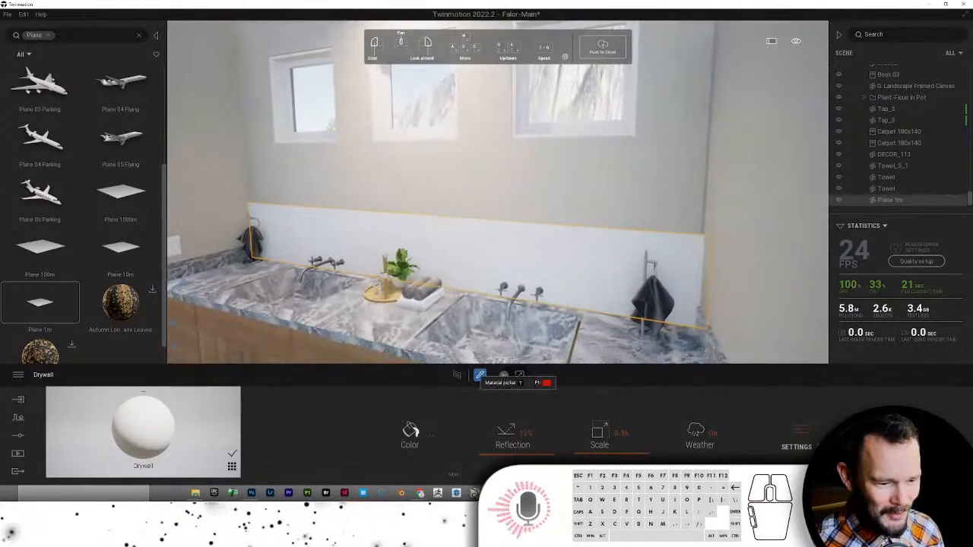
pyautogui.click(295, 351)
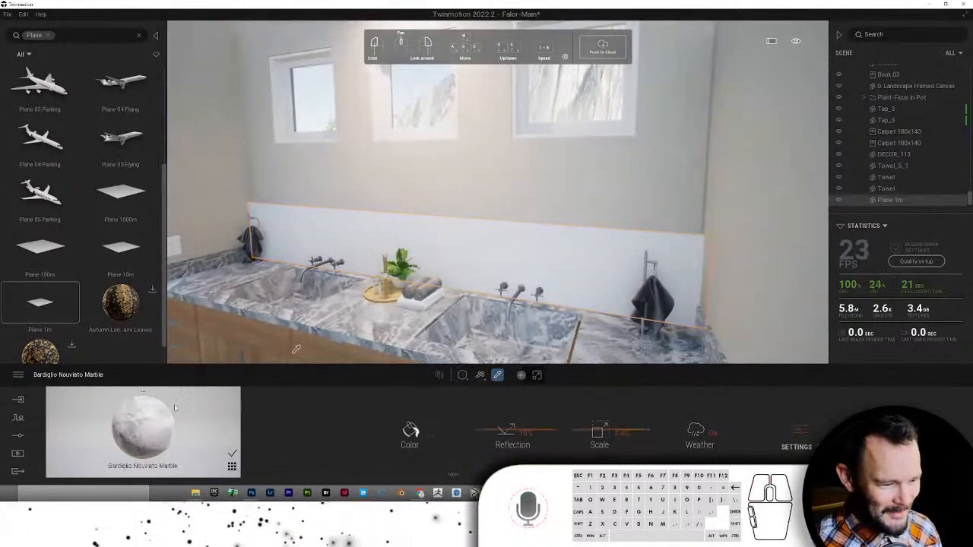
pyautogui.click(345, 247)
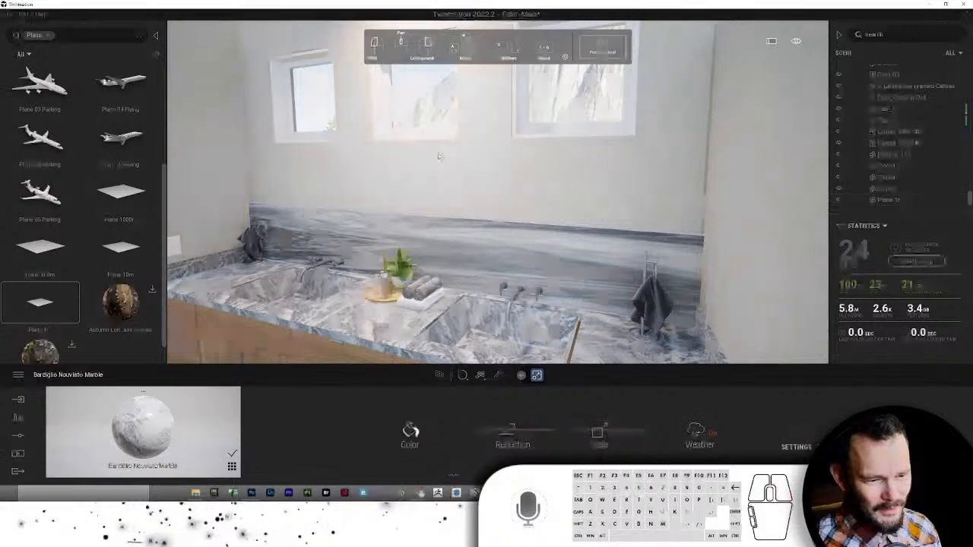
pyautogui.scroll(-5, 442, 152)
pyautogui.scroll(5, 441, 169)
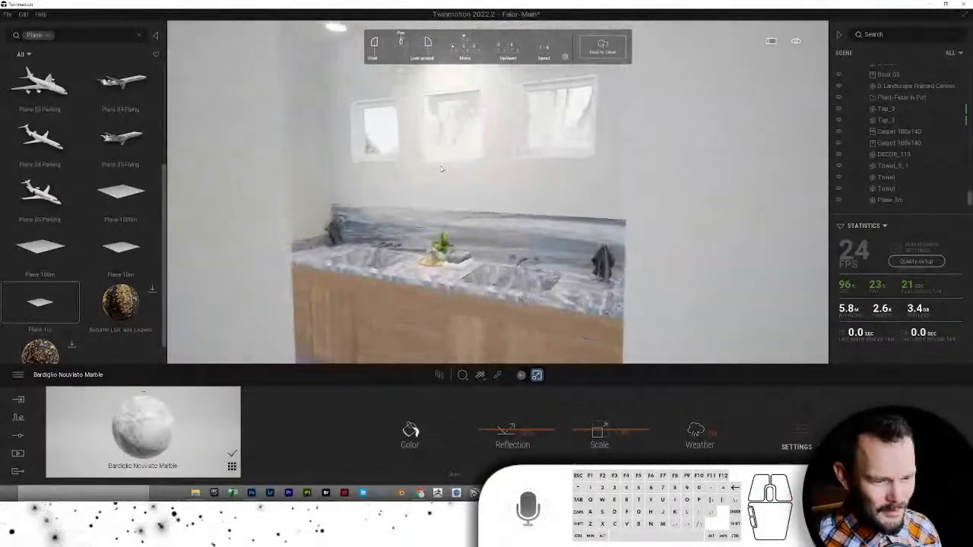
# - Halve the backsplash height to 0.50 and lower it onto the countertop
pyautogui.click(451, 241)
pyautogui.moveTo(451, 241); pyautogui.dragTo(433, 239, button='middle')
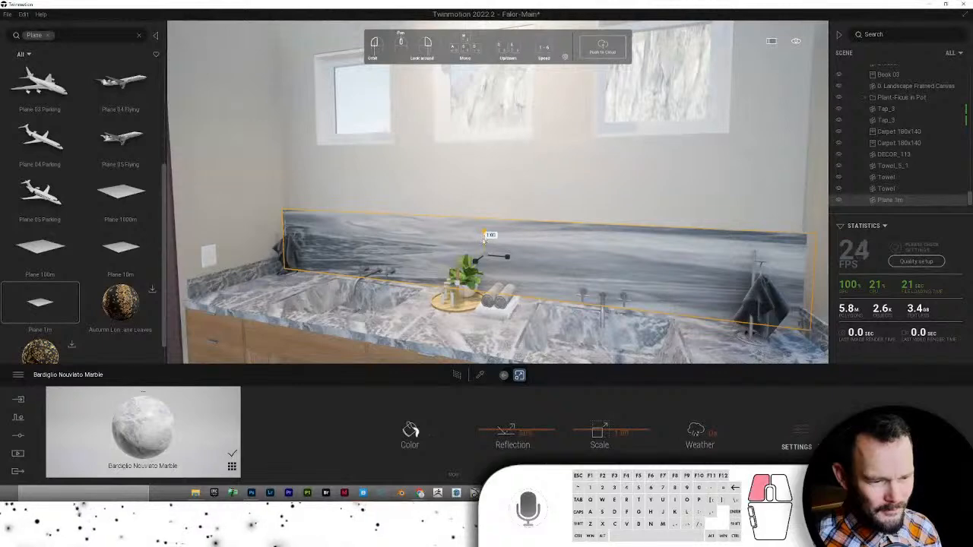
pyautogui.moveTo(484, 238); pyautogui.dragTo(478, 291)
pyautogui.rightClick(478, 275)
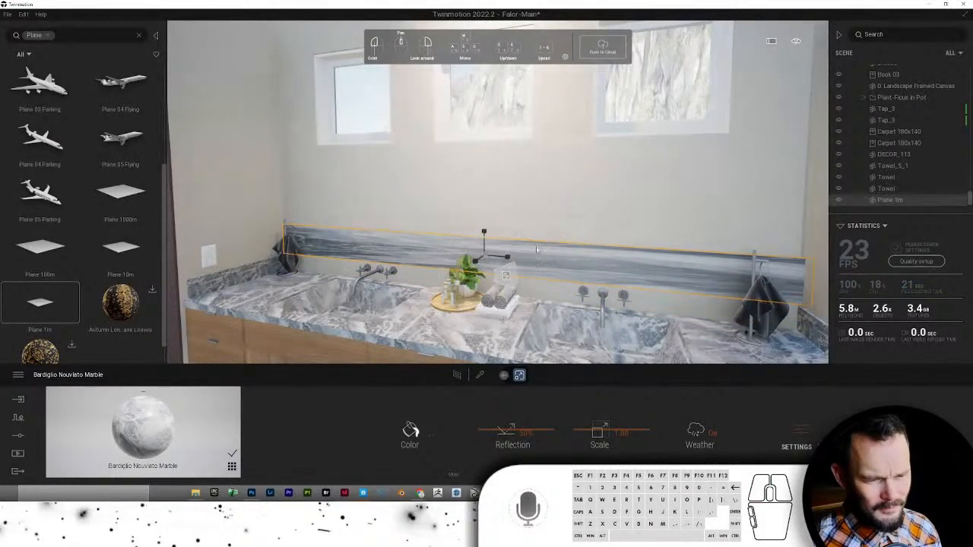
pyautogui.rightClick(605, 253)
pyautogui.rightClick(492, 241)
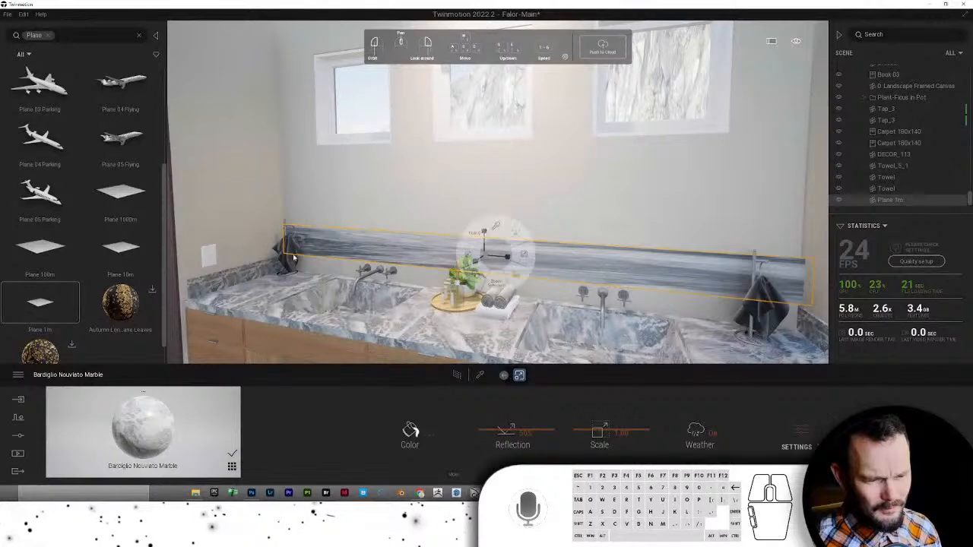
pyautogui.moveTo(485, 228); pyautogui.dragTo(487, 248)
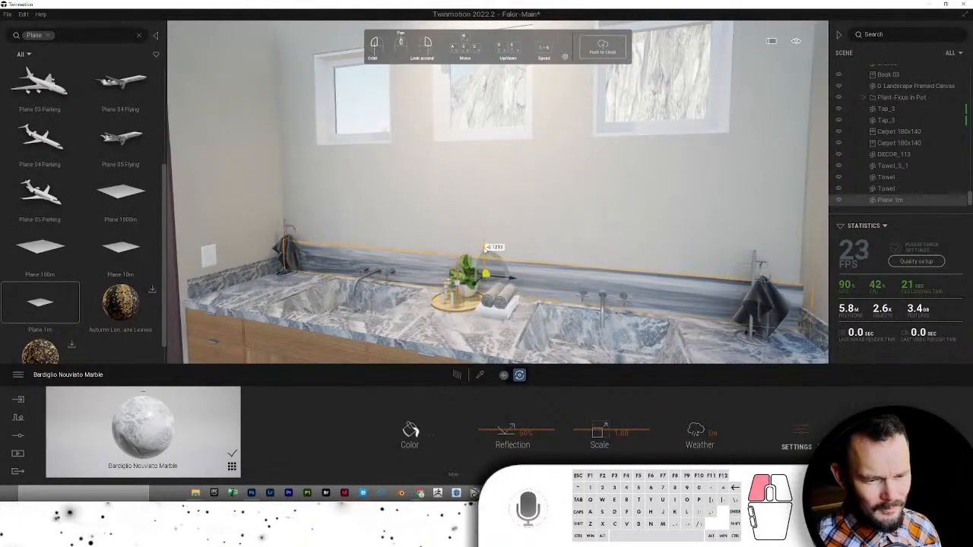
pyautogui.click(443, 206)
pyautogui.moveTo(442, 206); pyautogui.dragTo(510, 221)
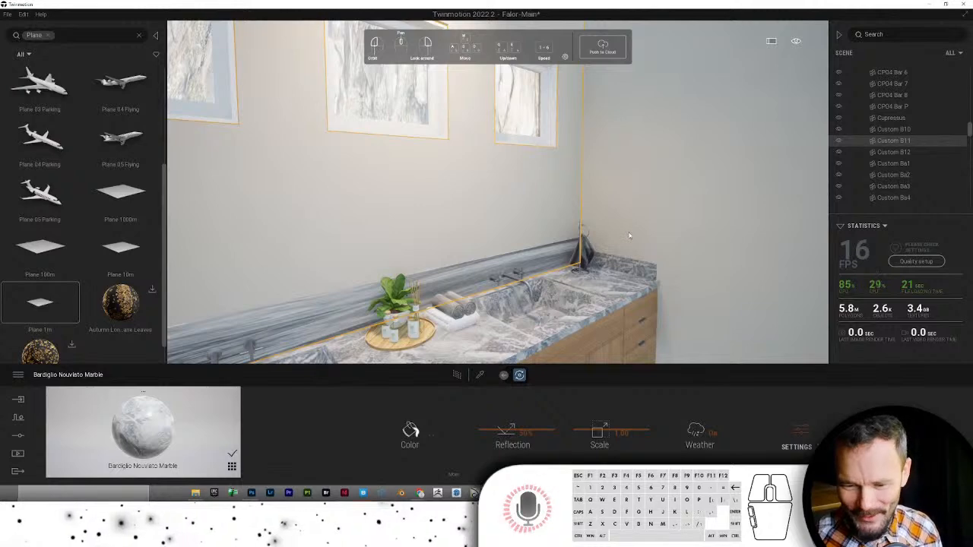
# - Fly back and forth through the bathroom to review the new marble backsplash
pyautogui.scroll(-5, 628, 212)
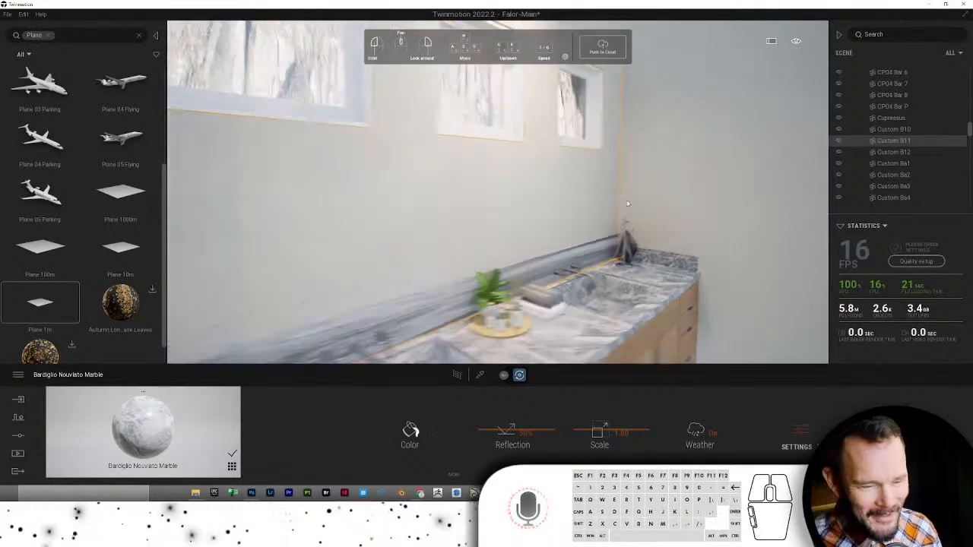
pyautogui.scroll(-5, 628, 203)
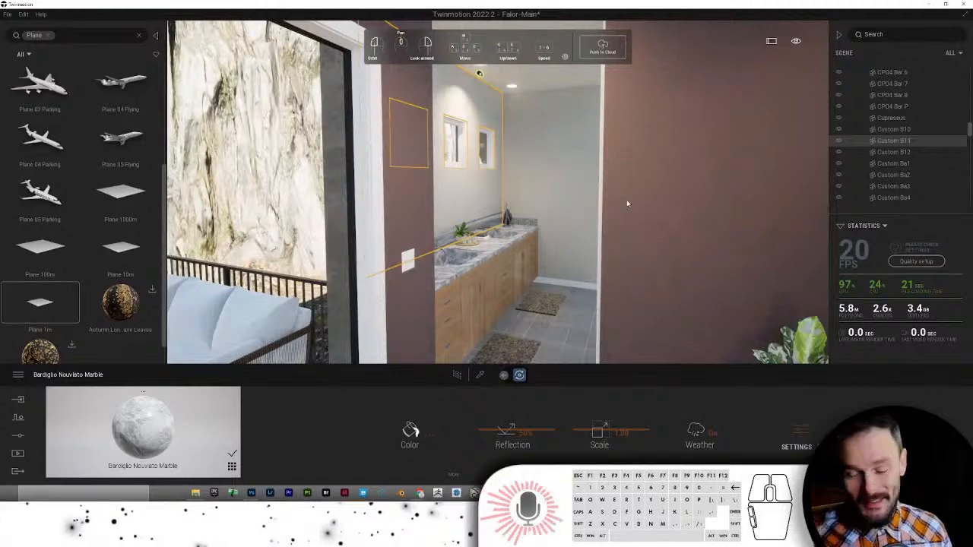
pyautogui.scroll(8, 627, 204)
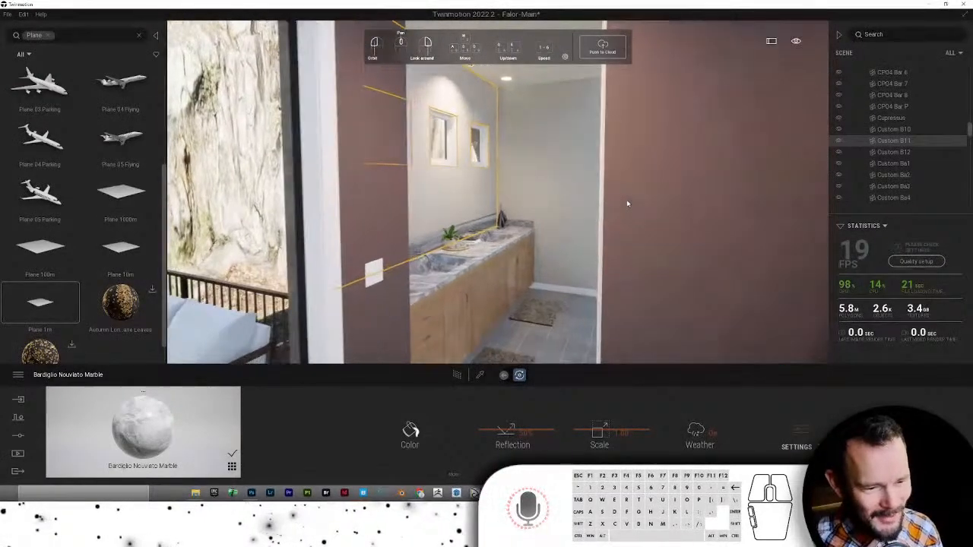
pyautogui.scroll(3, 627, 203)
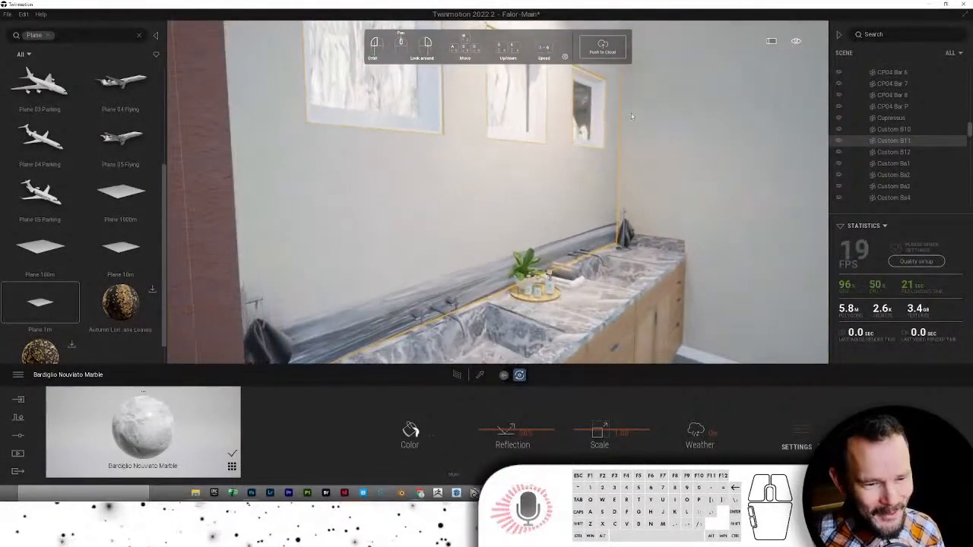
pyautogui.scroll(-2, 608, 167)
pyautogui.scroll(-5, 589, 126)
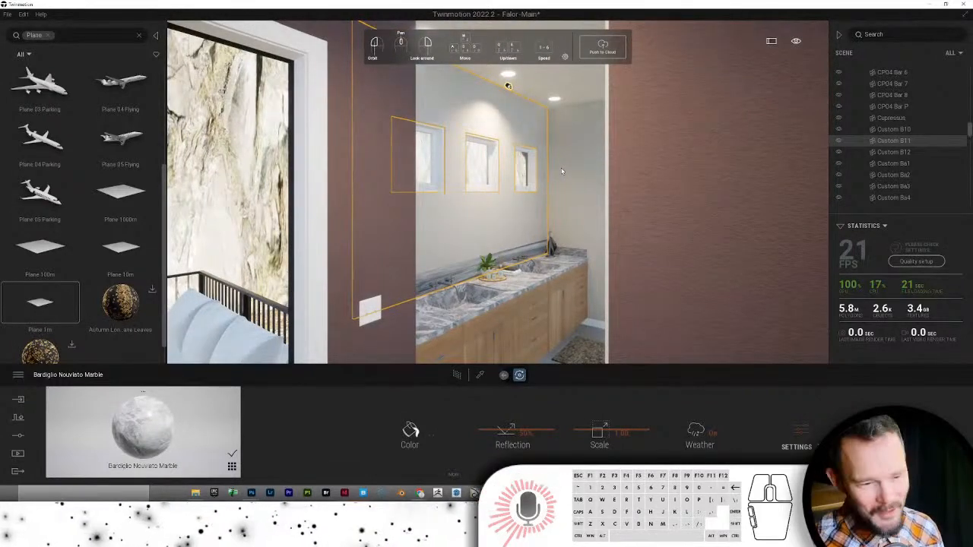
pyautogui.scroll(-10, 561, 171)
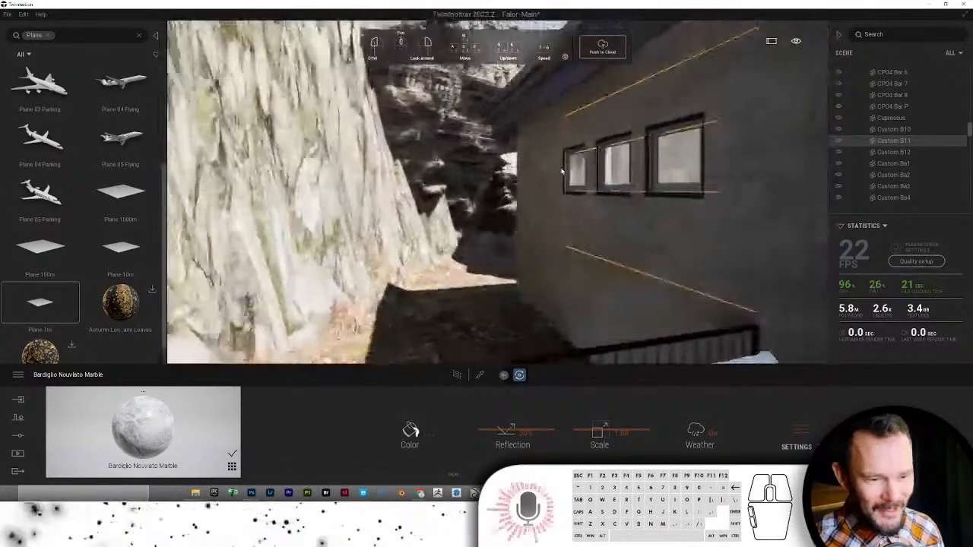
pyautogui.scroll(10, 562, 171)
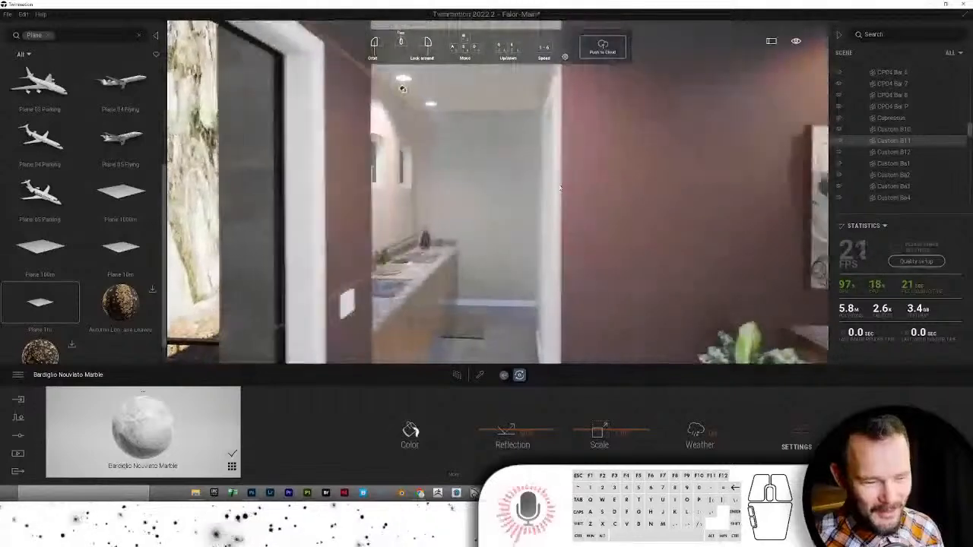
pyautogui.scroll(4, 555, 215)
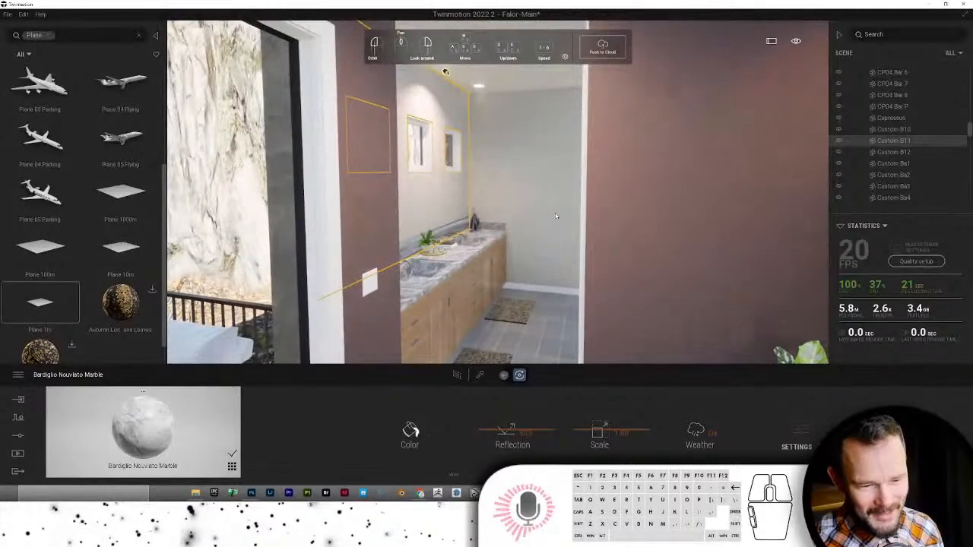
pyautogui.scroll(5, 555, 216)
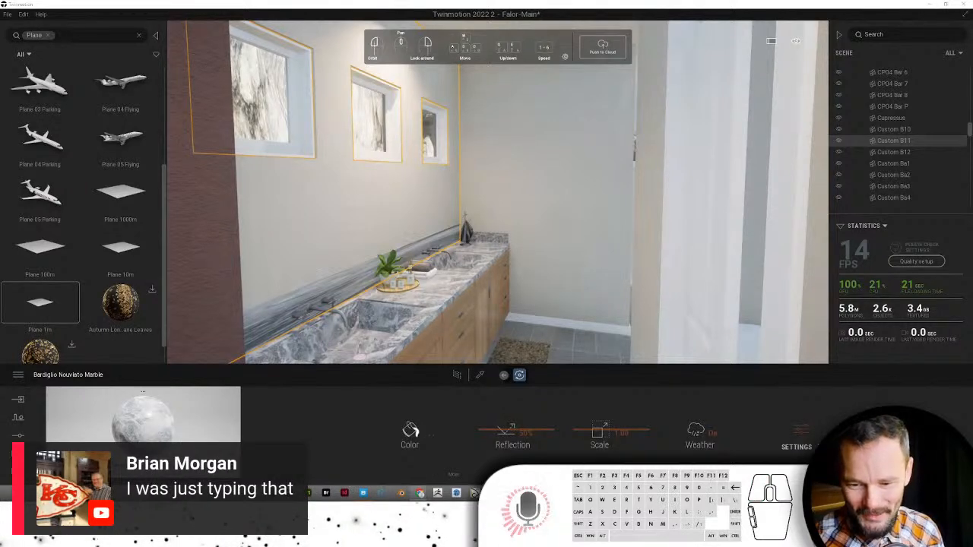
# - Turn toward the painting and plant, then fly through the doorway into the walk-in closet
pyautogui.click(585, 272)
pyautogui.scroll(-5, 584, 273)
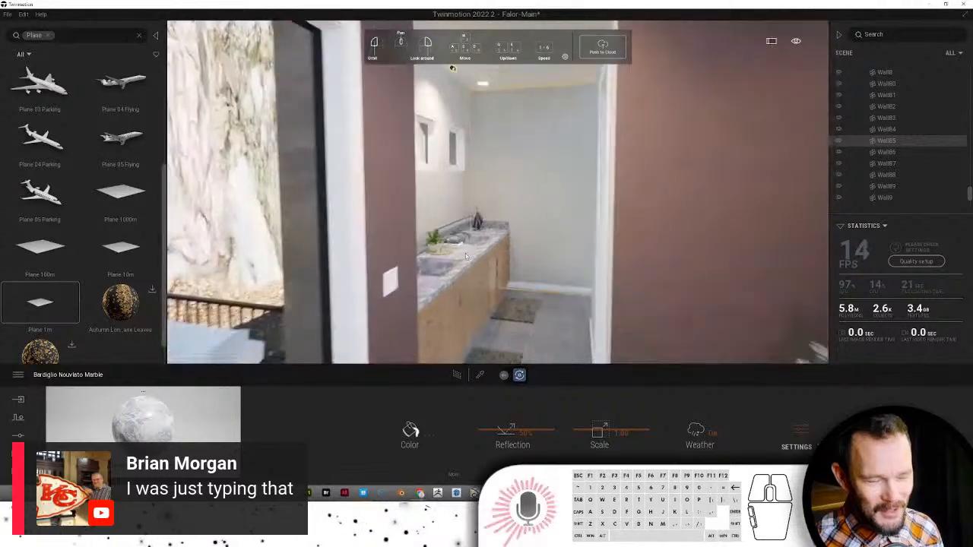
pyautogui.moveTo(417, 239); pyautogui.dragTo(478, 280, button='right')
pyautogui.scroll(-1, 478, 279)
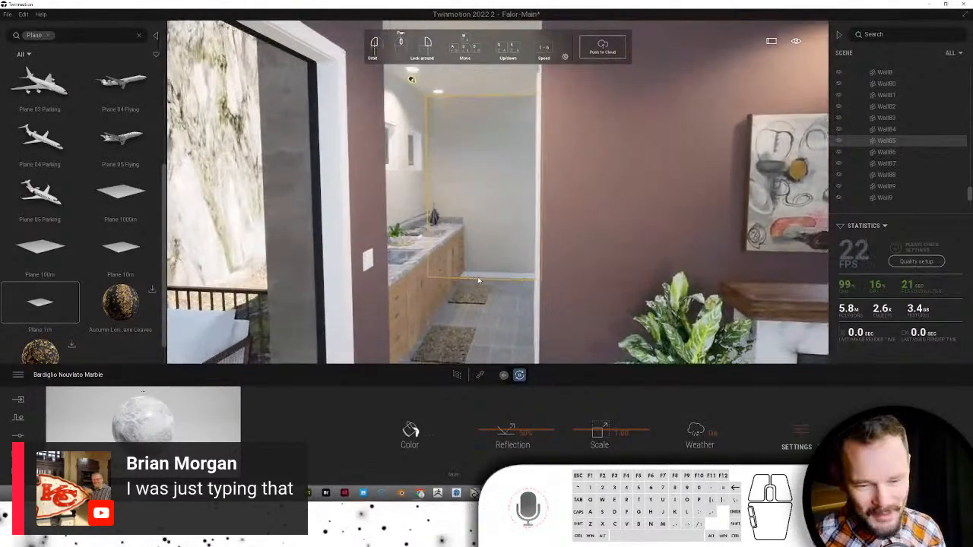
pyautogui.scroll(6, 478, 280)
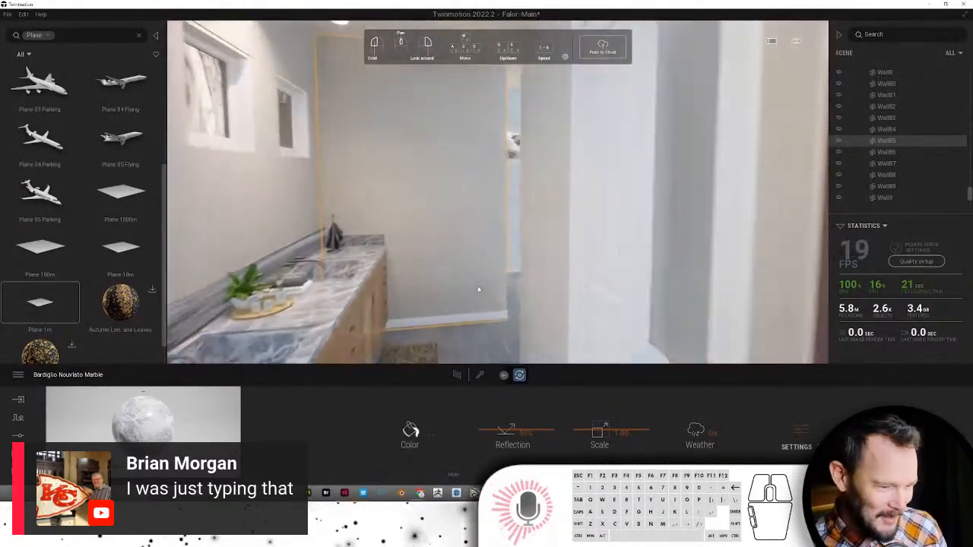
pyautogui.scroll(6, 494, 286)
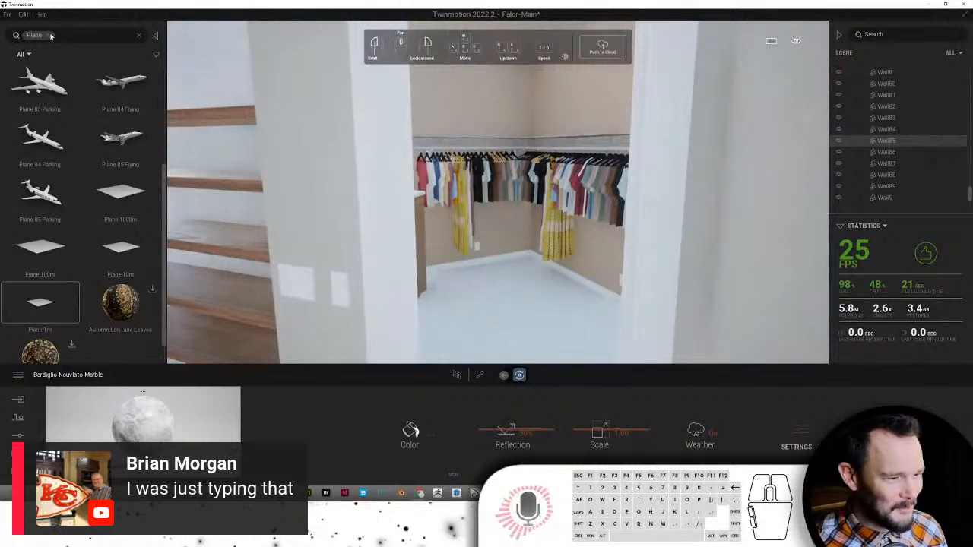
# - Apply Flooring-Carpet from User library > TM Materials > 0-0-Color Coding to the closet floor
pyautogui.click(50, 36)
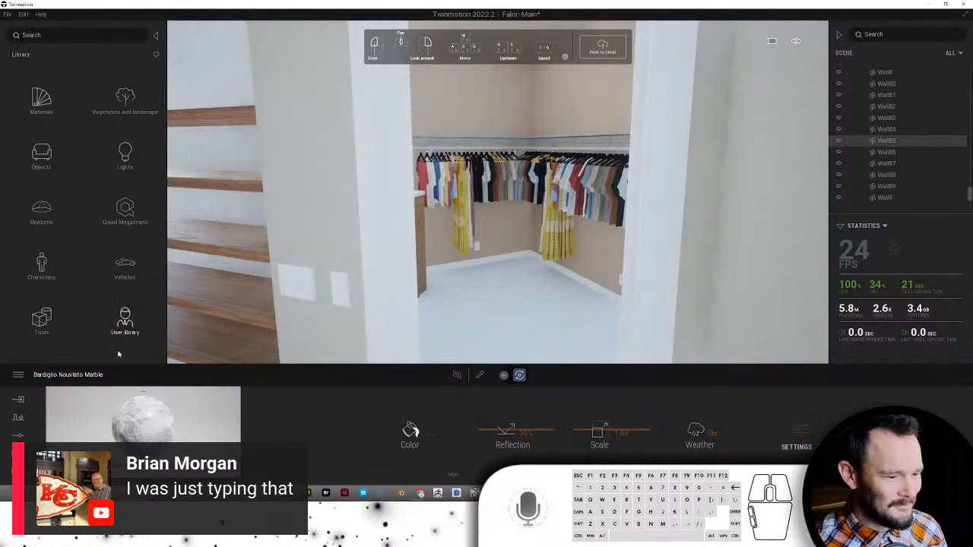
pyautogui.click(126, 327)
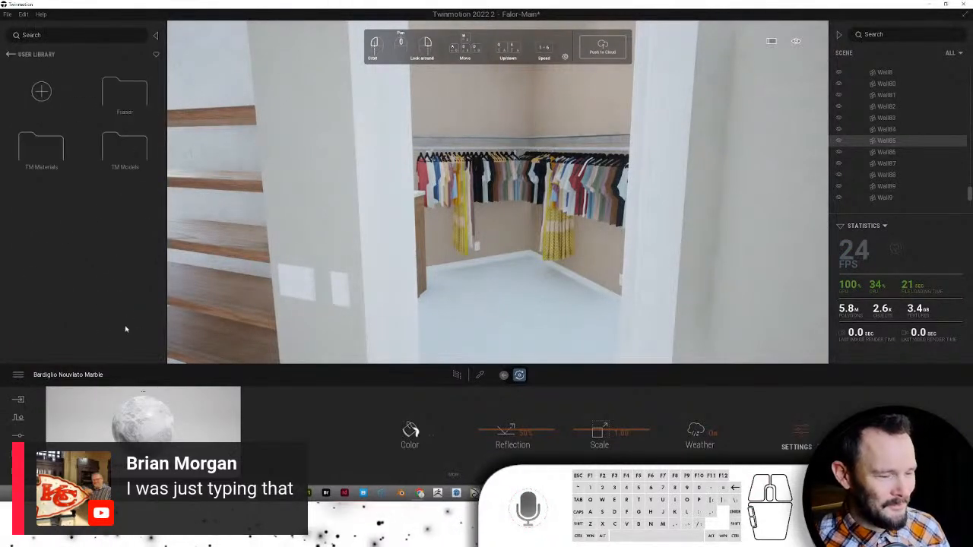
pyautogui.click(51, 157)
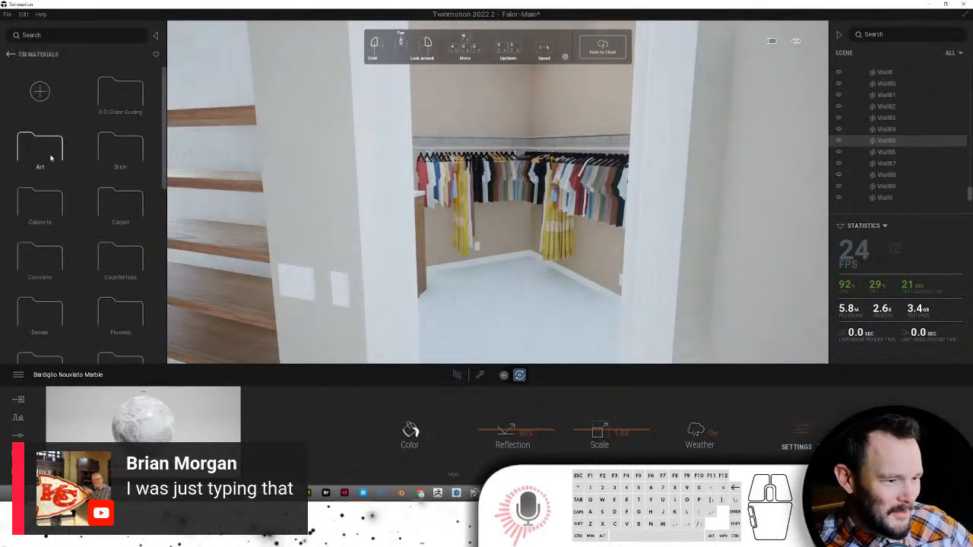
pyautogui.click(114, 102)
pyautogui.moveTo(34, 144); pyautogui.dragTo(485, 307)
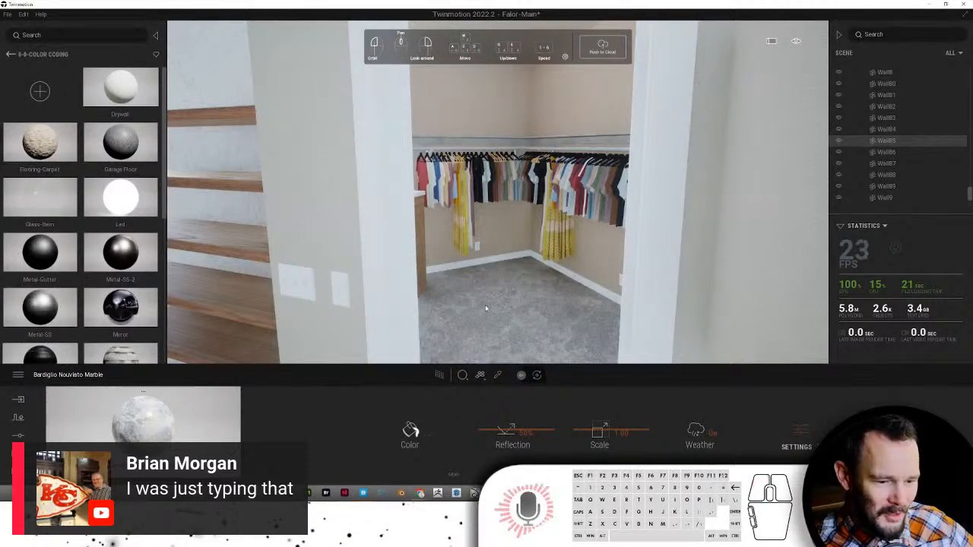
# - Look around the closet, up to the ceiling vent and across to the doorway light
pyautogui.scroll(6, 573, 342)
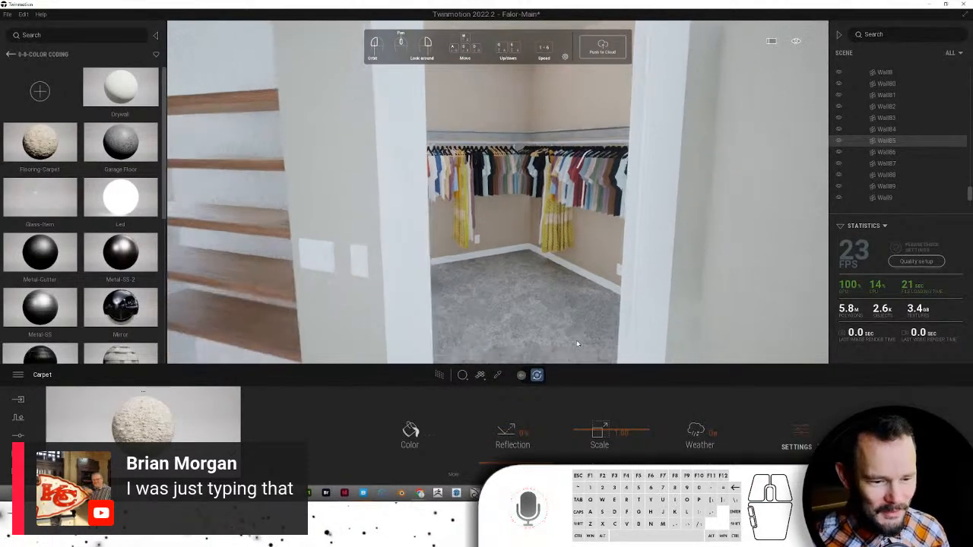
pyautogui.scroll(-6, 576, 346)
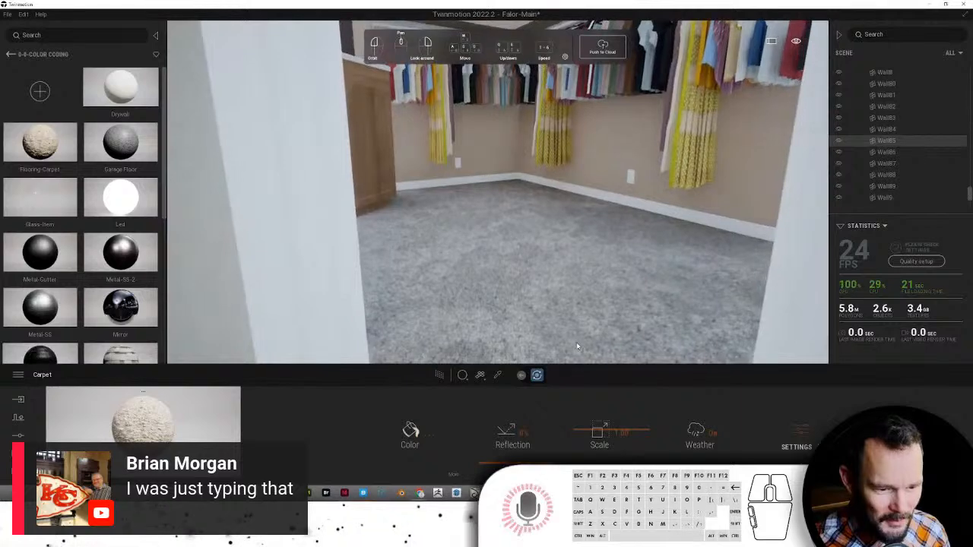
pyautogui.scroll(3, 570, 334)
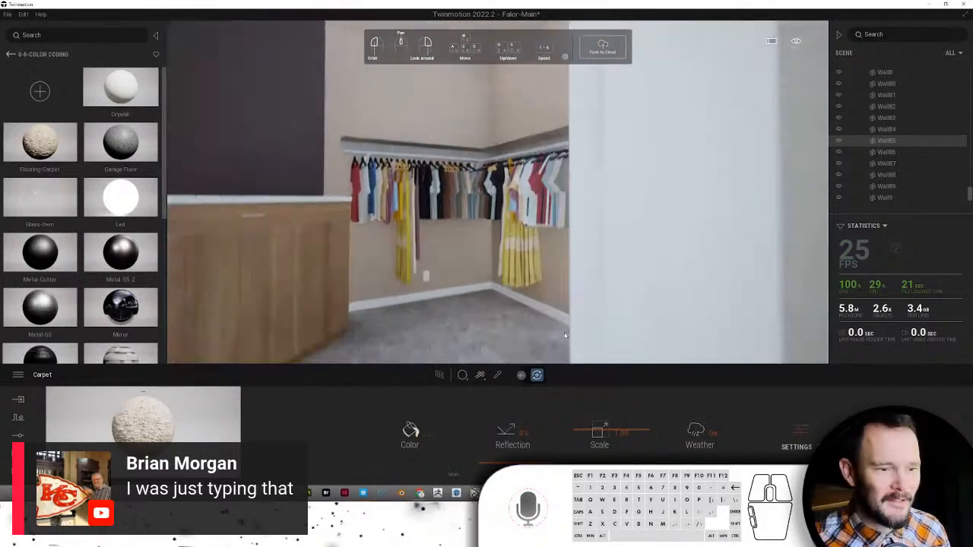
pyautogui.moveTo(570, 335); pyautogui.dragTo(508, 152, button='right')
pyautogui.scroll(3, 508, 152)
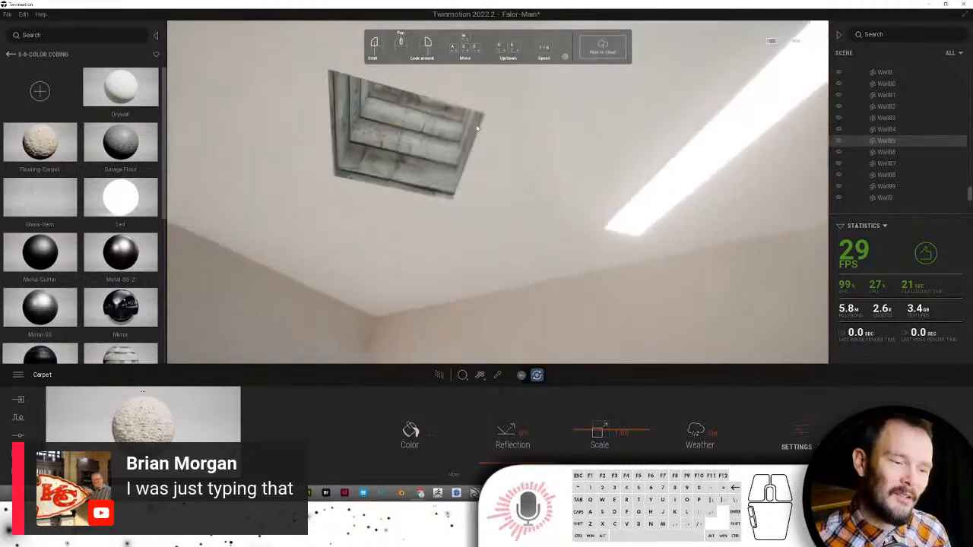
pyautogui.moveTo(481, 124); pyautogui.dragTo(498, 181, button='right')
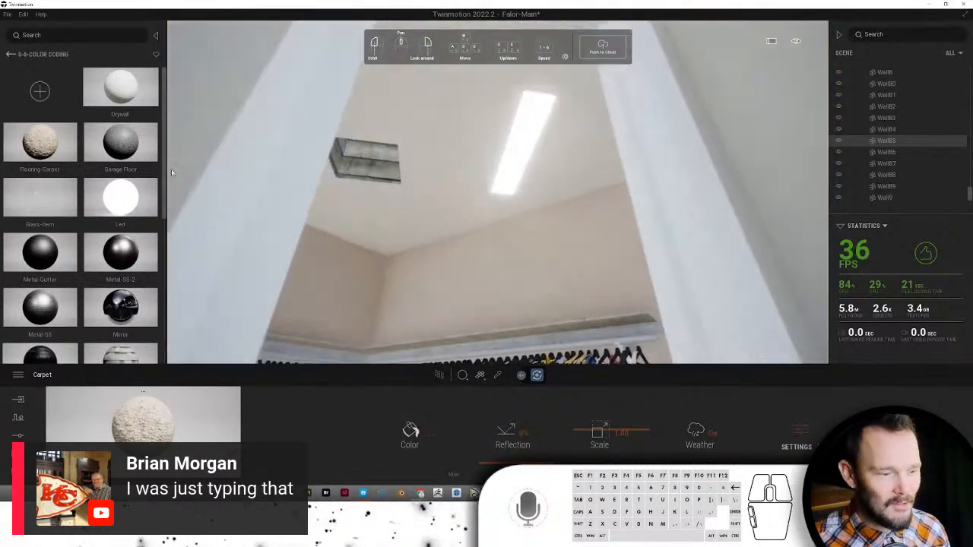
# - Place an Omnidirectional light from User library > TM Models > 0-Emitters on the closet ceiling
pyautogui.click(10, 54)
pyautogui.click(10, 54)
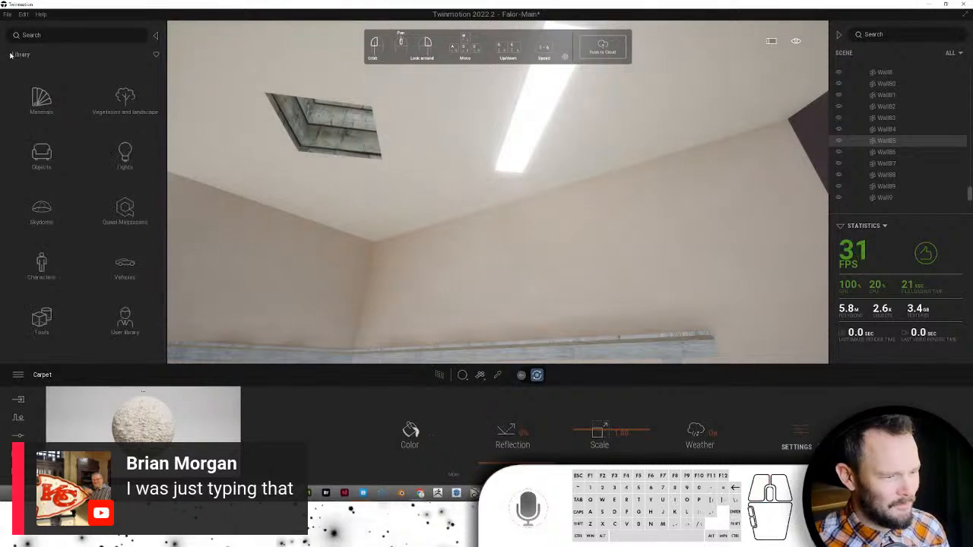
pyautogui.click(125, 322)
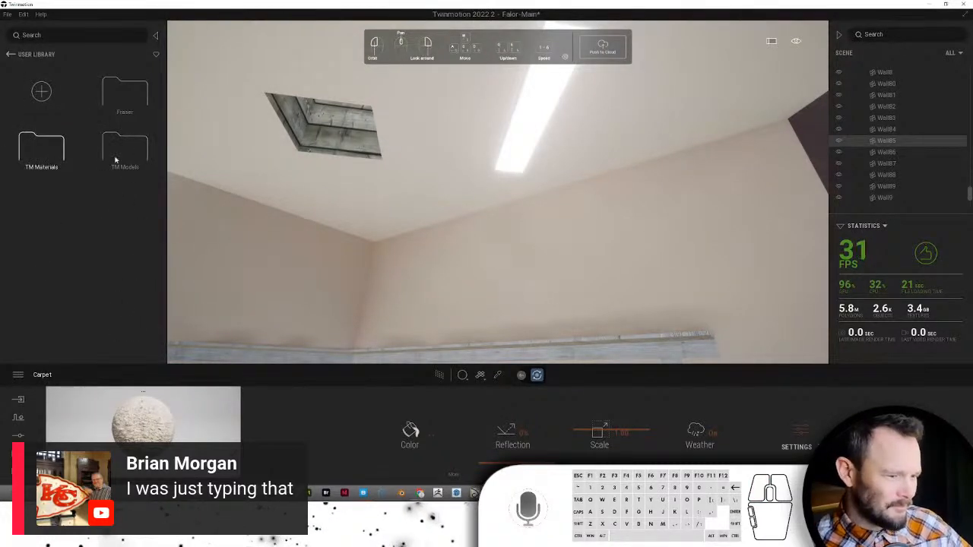
pyautogui.click(116, 160)
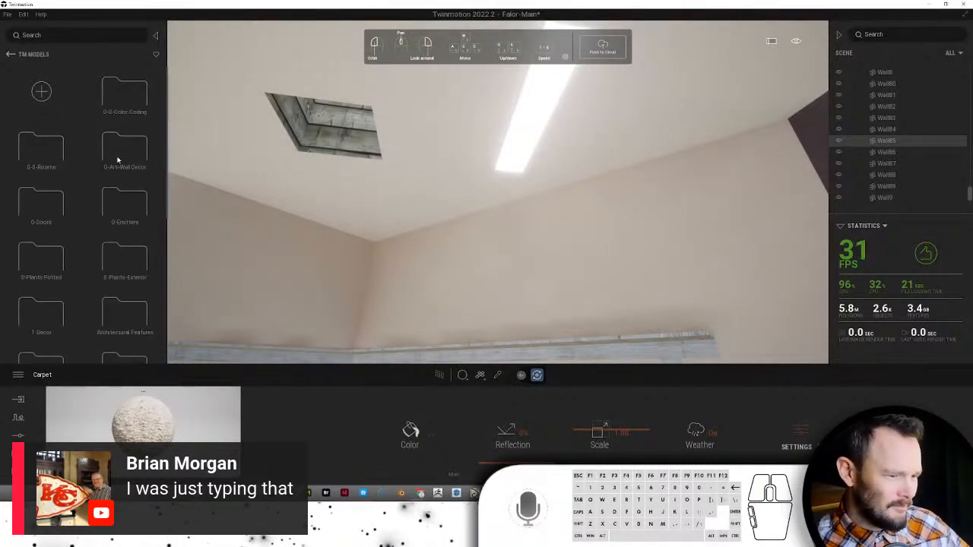
pyautogui.click(118, 206)
pyautogui.moveTo(41, 198); pyautogui.dragTo(515, 162)
# - Walk the camera around the closet to face the clothes rail and upper shelves
pyautogui.scroll(-5, 512, 161)
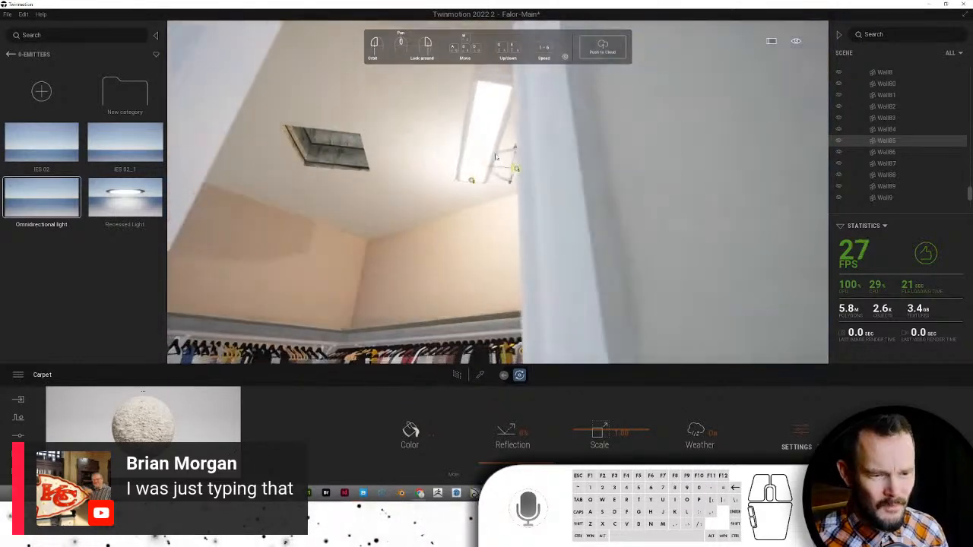
pyautogui.moveTo(487, 99); pyautogui.dragTo(495, 298)
pyautogui.press('s')
pyautogui.moveTo(511, 306); pyautogui.dragTo(514, 399, button='right')
pyautogui.press('w')
pyautogui.press('s')
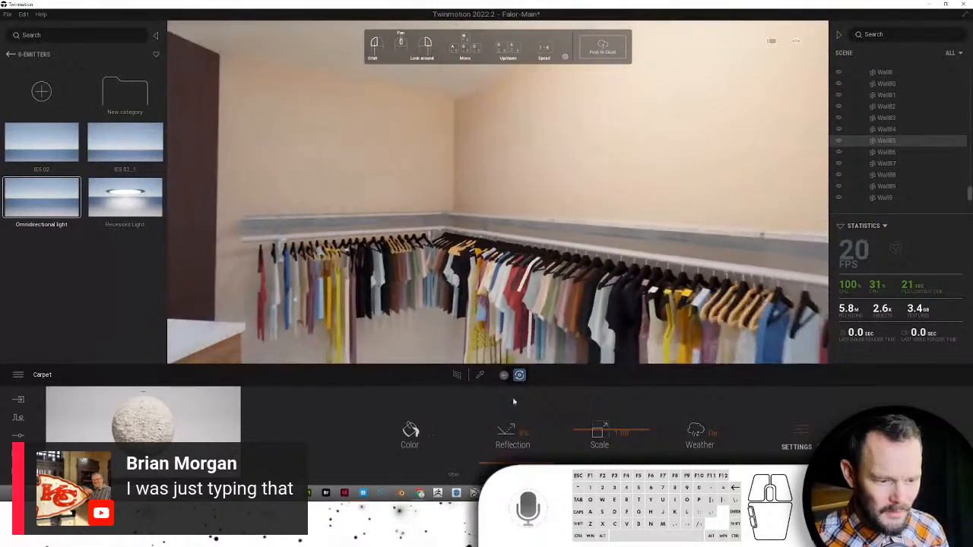
# - Sample White Trim from the trim and apply it to the three upper shelves
pyautogui.click(481, 375)
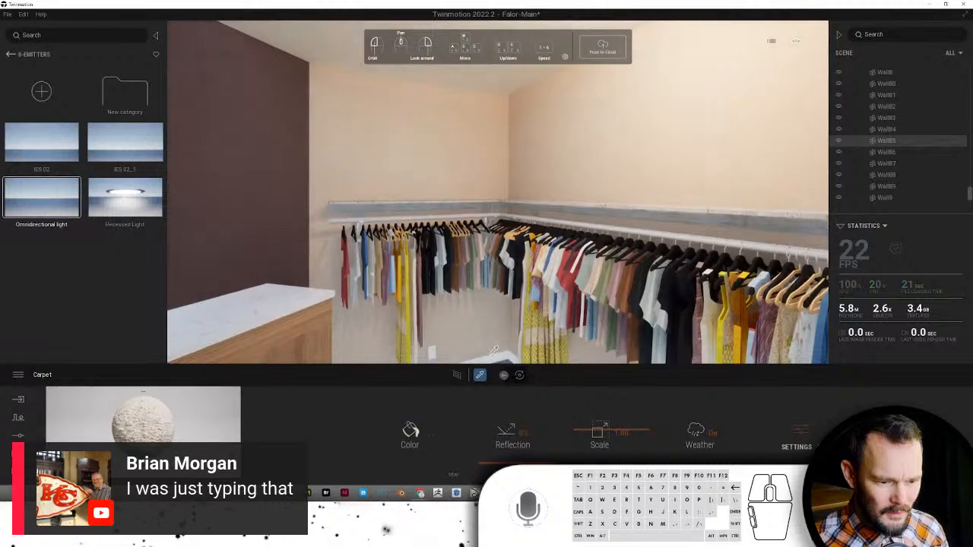
pyautogui.moveTo(500, 352); pyautogui.dragTo(226, 357)
pyautogui.moveTo(310, 243); pyautogui.dragTo(311, 238)
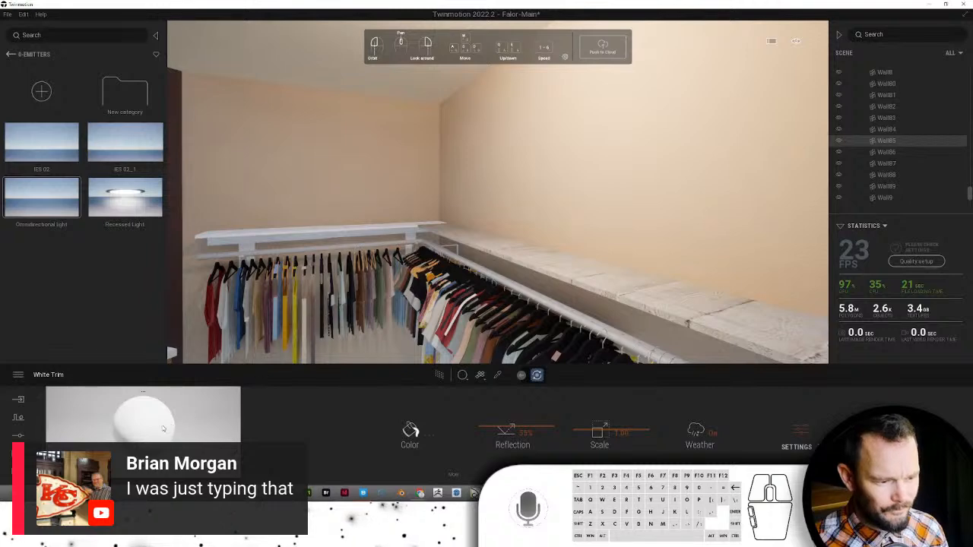
pyautogui.click(469, 271)
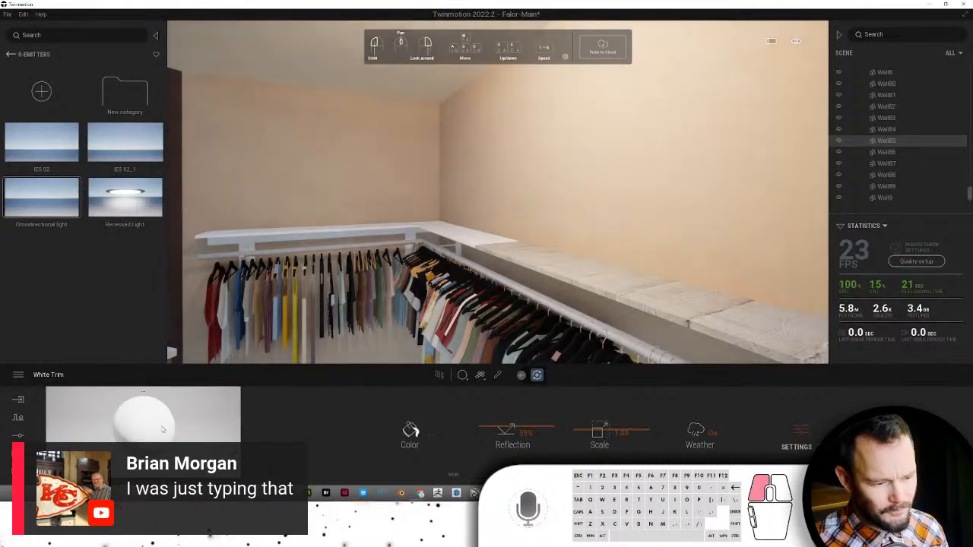
pyautogui.moveTo(635, 278); pyautogui.dragTo(639, 291)
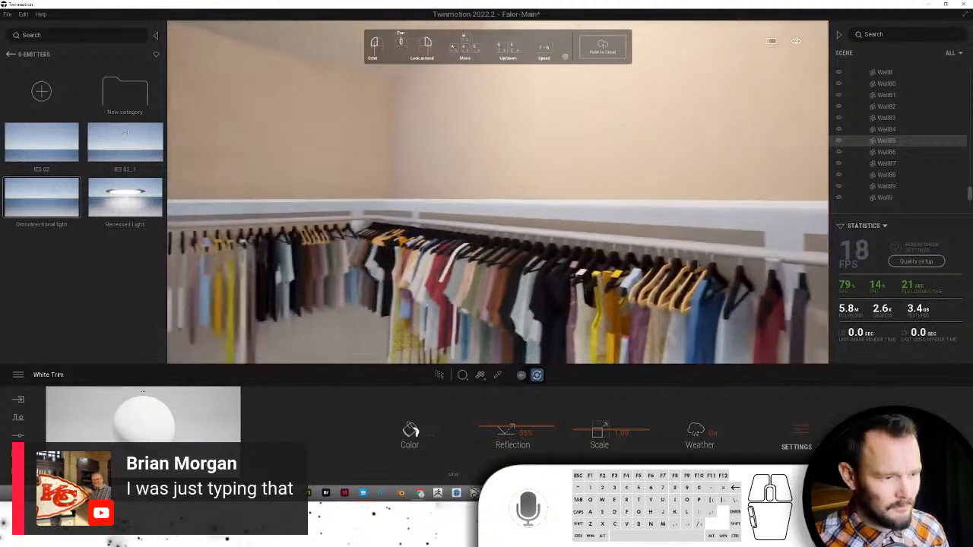
pyautogui.click(9, 55)
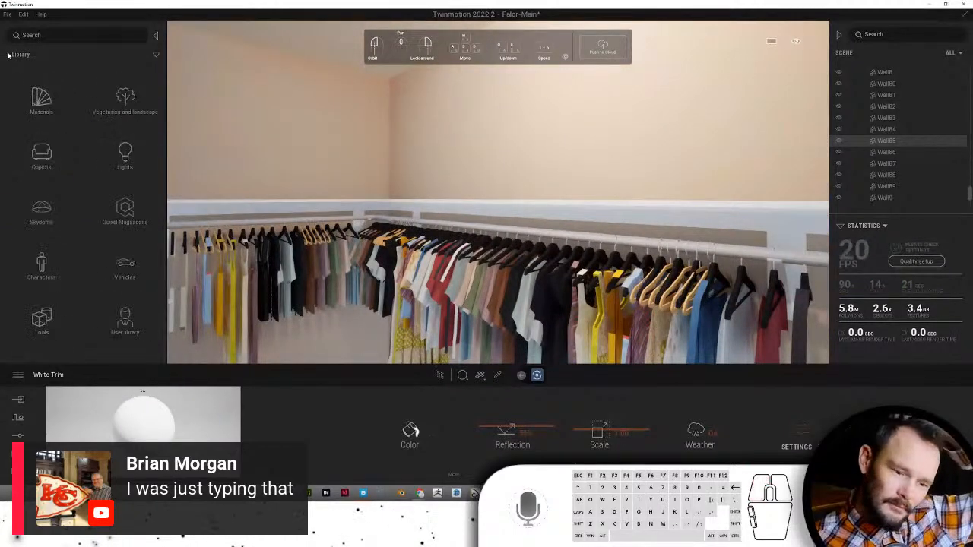
pyautogui.scroll(-10, 278, 163)
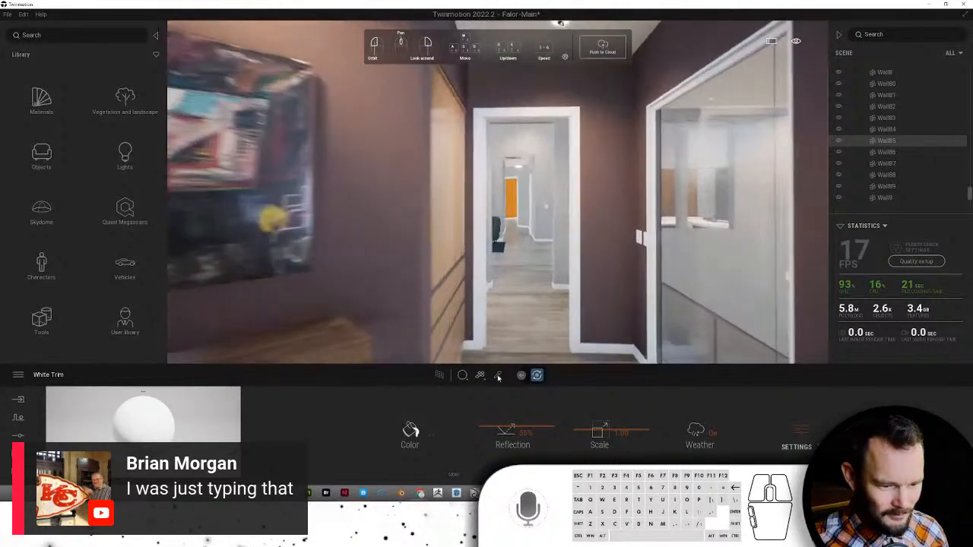
pyautogui.click(497, 375)
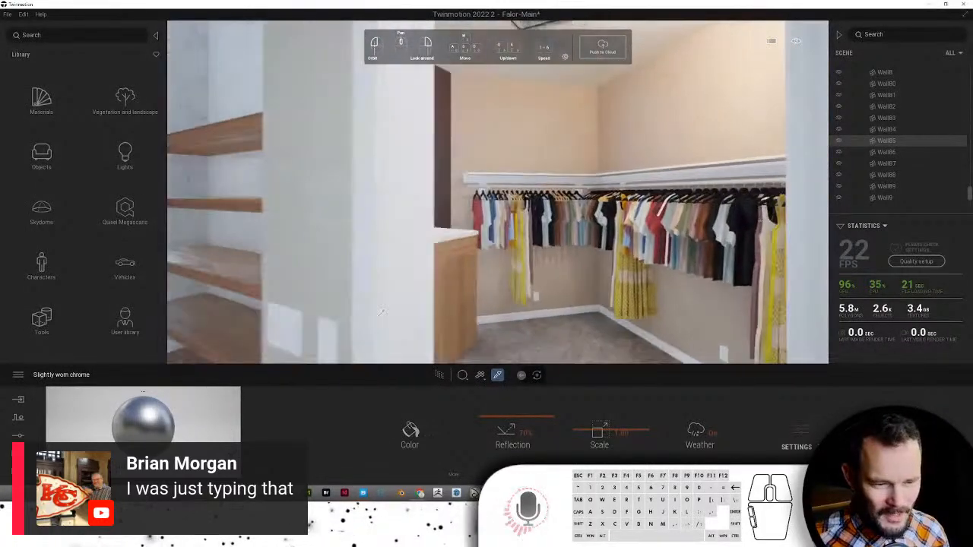
# - Apply Slightly worn chrome to the left and right hanging clothes rails
pyautogui.click(351, 253)
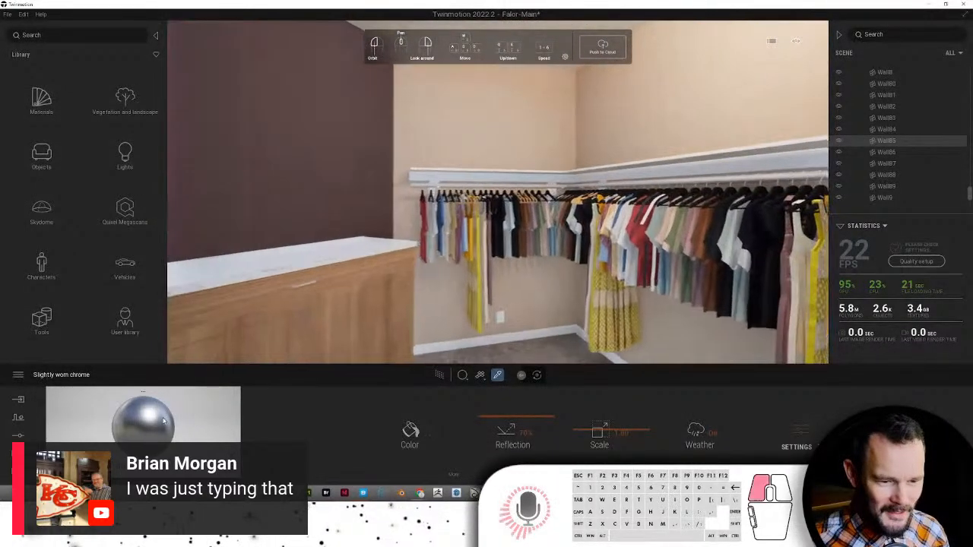
pyautogui.moveTo(350, 253); pyautogui.dragTo(386, 187)
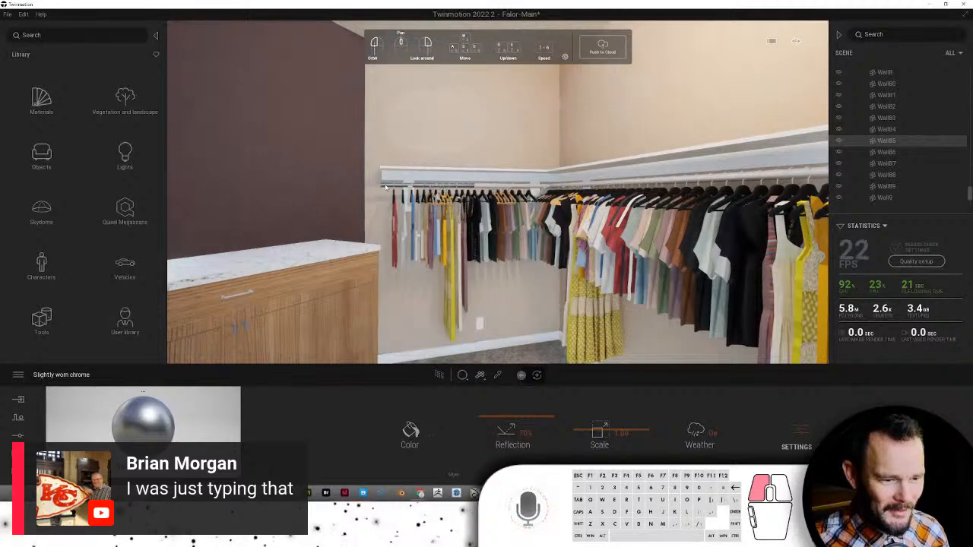
pyautogui.scroll(5, 388, 200)
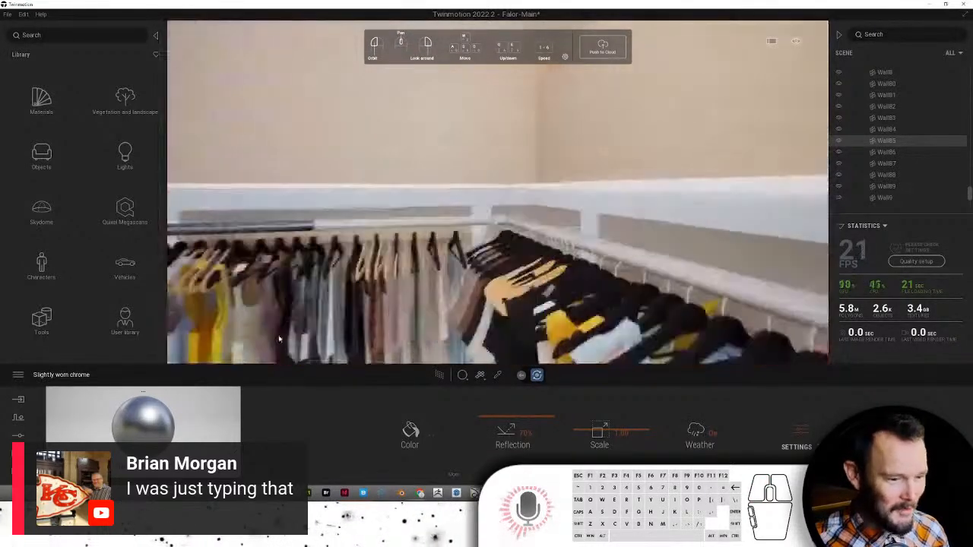
pyautogui.moveTo(316, 243); pyautogui.dragTo(319, 227)
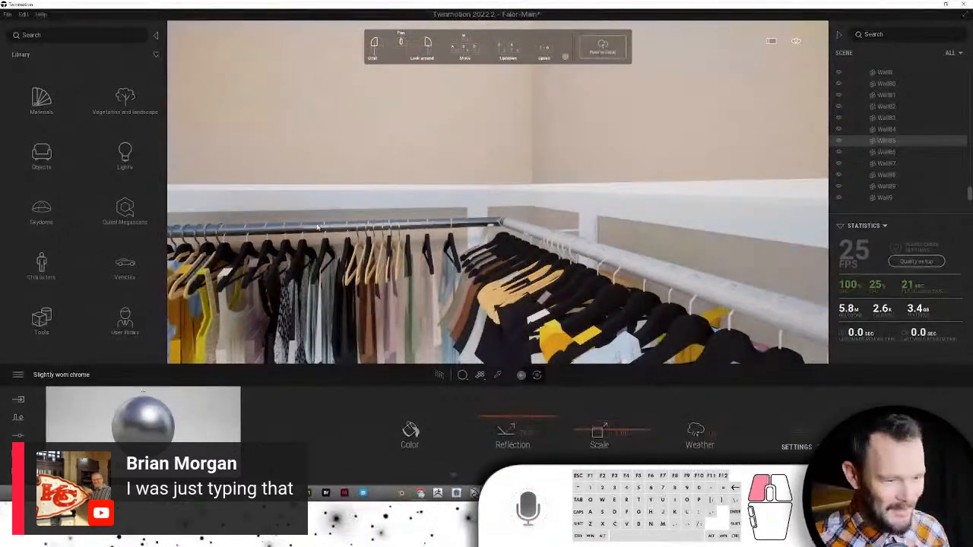
pyautogui.moveTo(162, 412); pyautogui.dragTo(540, 234)
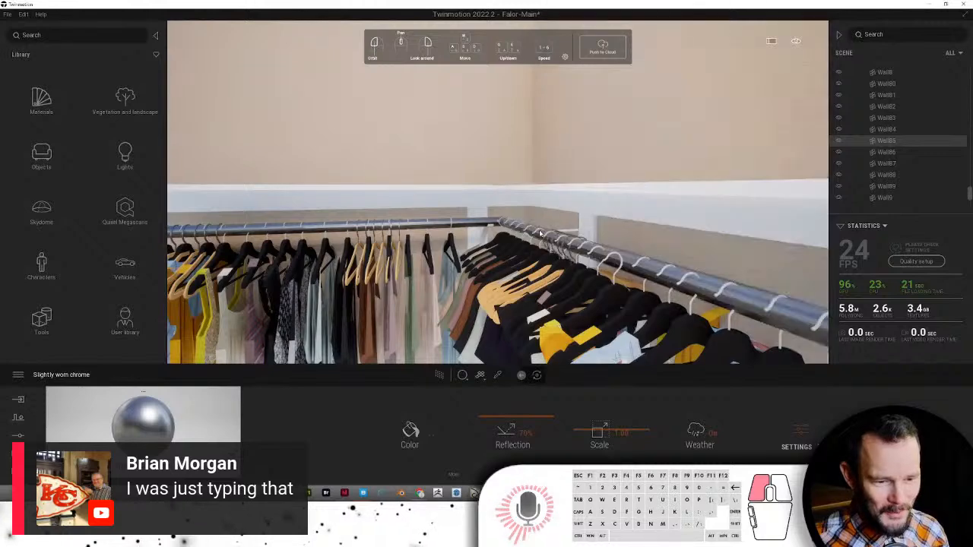
# - Navigate back out to frame the closet from just outside its doorway
pyautogui.scroll(-4, 542, 233)
pyautogui.scroll(4, 691, 297)
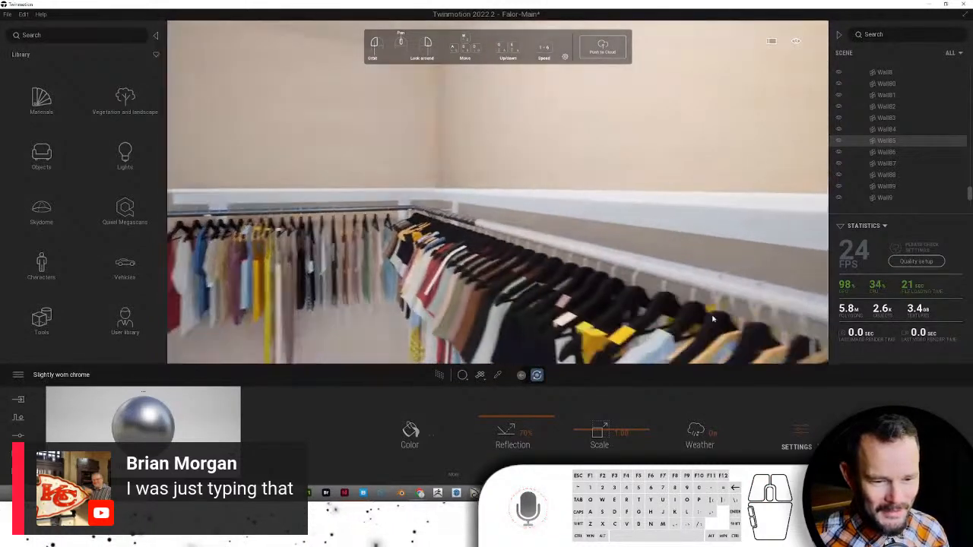
pyautogui.moveTo(152, 413); pyautogui.dragTo(152, 413)
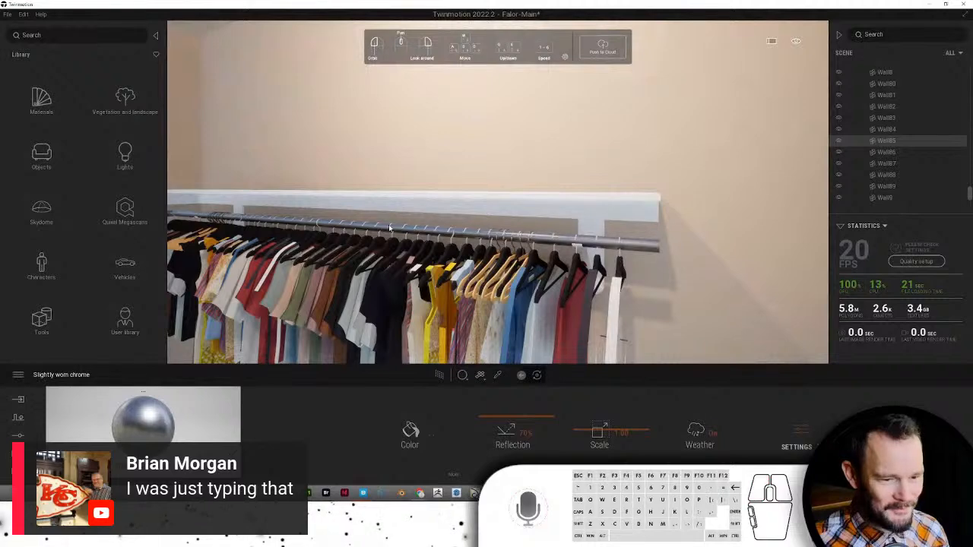
pyautogui.scroll(-5, 388, 224)
pyautogui.scroll(-4, 401, 241)
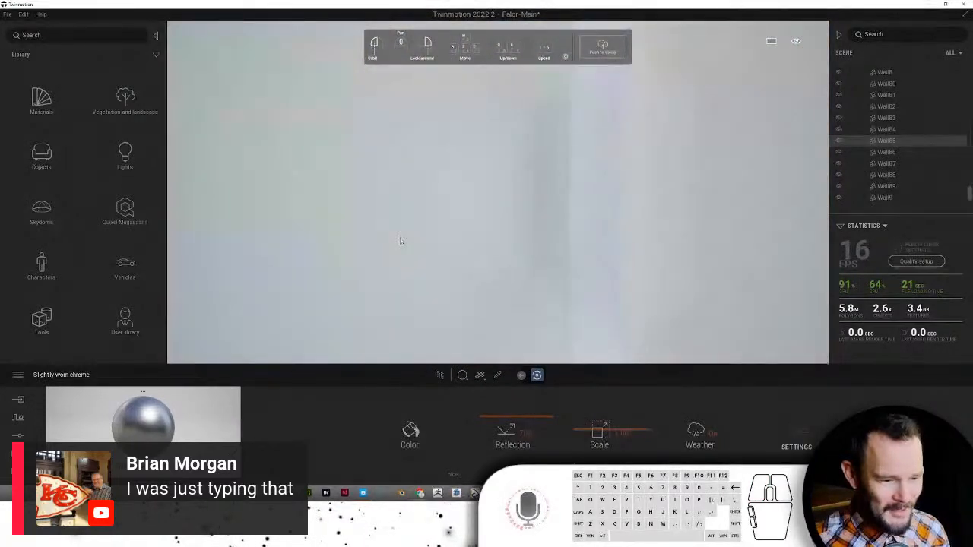
pyautogui.scroll(3, 401, 241)
pyautogui.scroll(2, 401, 241)
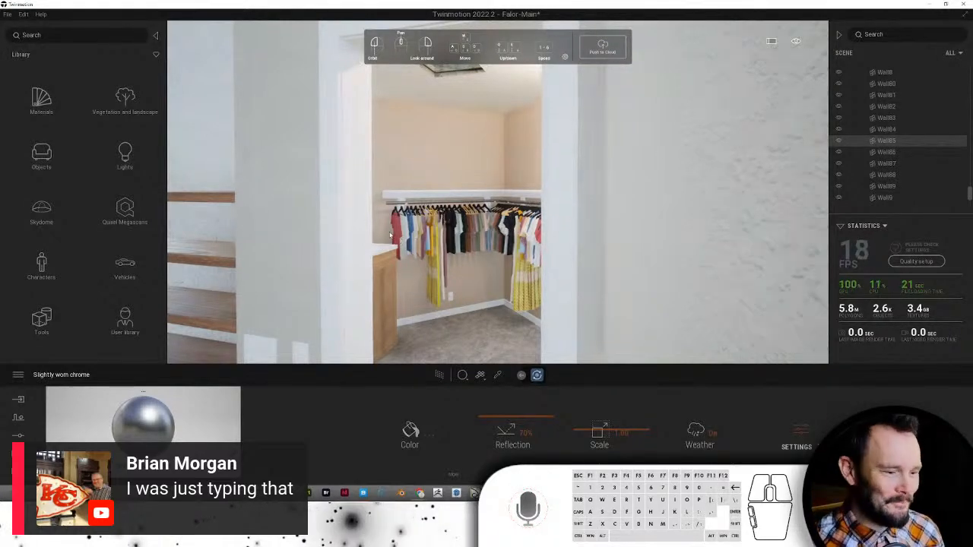
# - Fly out past the house exterior and through the glass doorway to face the bedroom's bed
pyautogui.moveTo(390, 235); pyautogui.dragTo(535, 269, button='right')
pyautogui.scroll(-3, 400, 217)
pyautogui.scroll(-5, 521, 263)
pyautogui.scroll(-3, 529, 266)
pyautogui.scroll(-3, 535, 269)
pyautogui.scroll(-3, 537, 270)
pyautogui.press('s')
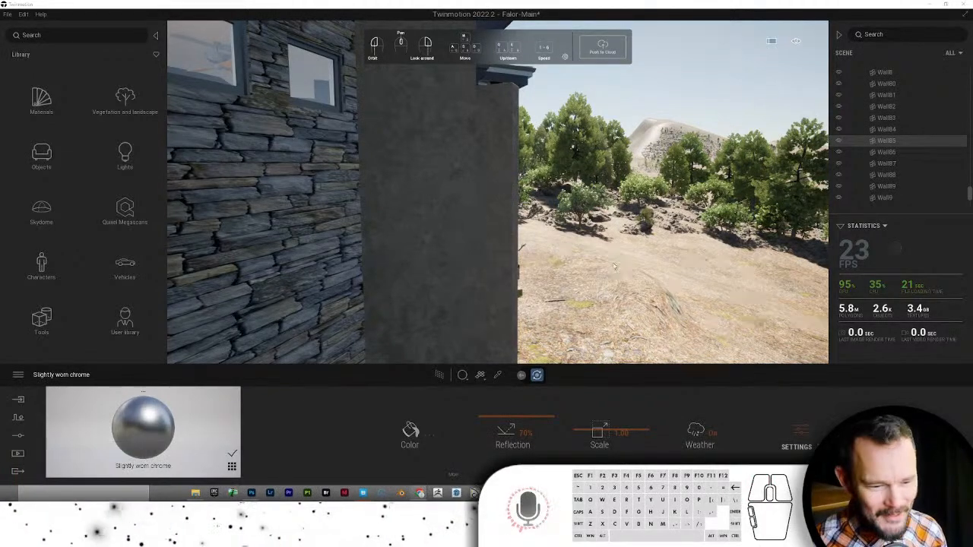
pyautogui.click(527, 266)
pyautogui.moveTo(491, 271); pyautogui.dragTo(506, 285)
pyautogui.scroll(10, 501, 284)
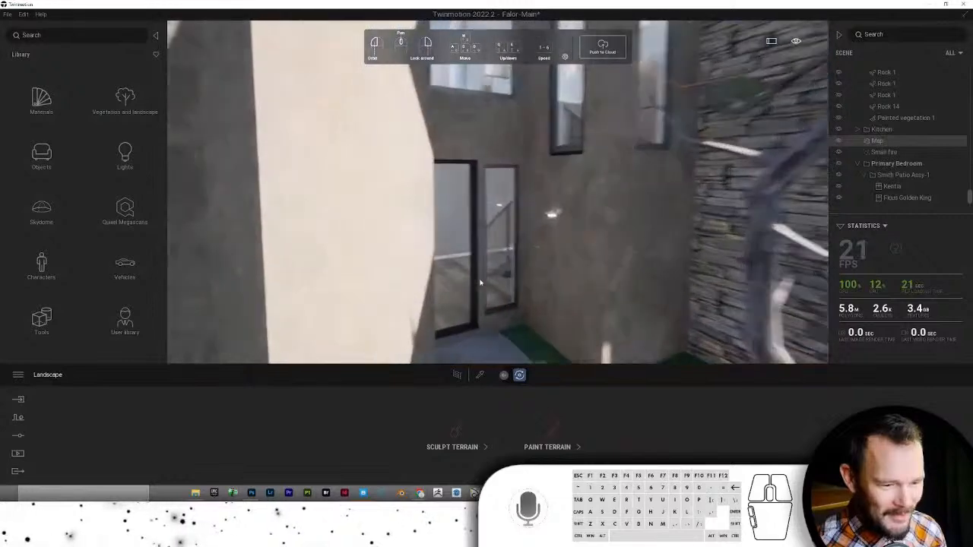
pyautogui.scroll(8, 480, 282)
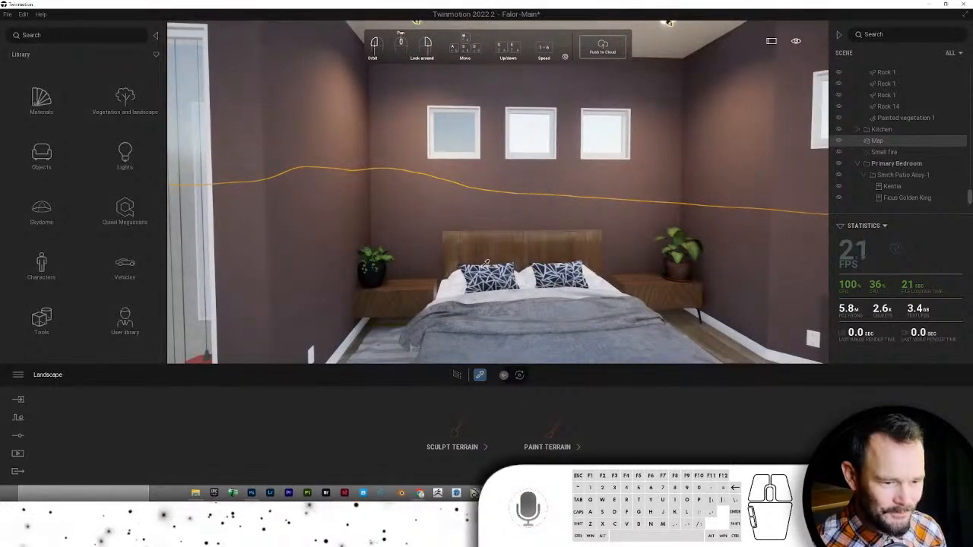
# - Sample Plank 2 from the headboard and apply it to the vanity doors, side panel and base
pyautogui.click(486, 251)
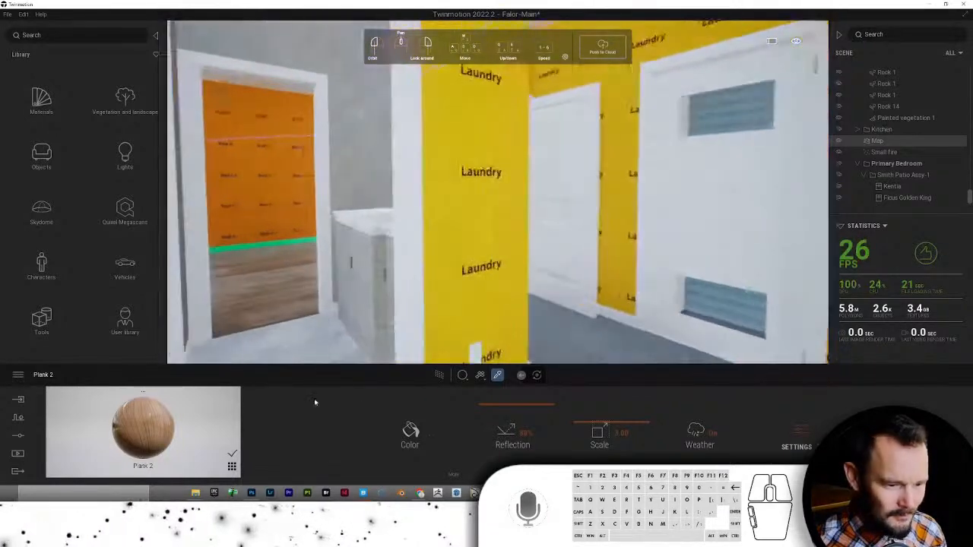
pyautogui.moveTo(149, 424); pyautogui.dragTo(386, 329)
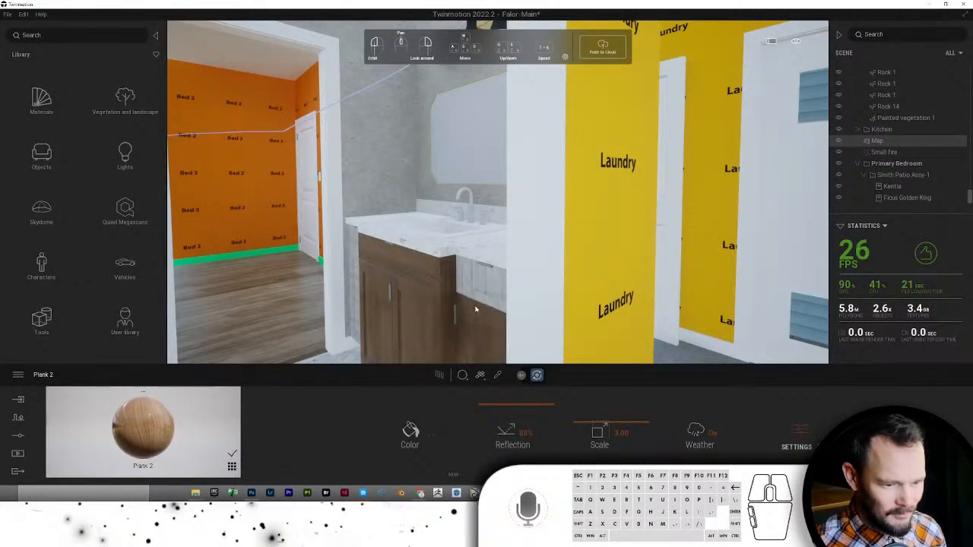
pyautogui.moveTo(177, 435); pyautogui.dragTo(475, 284)
pyautogui.scroll(3, 475, 287)
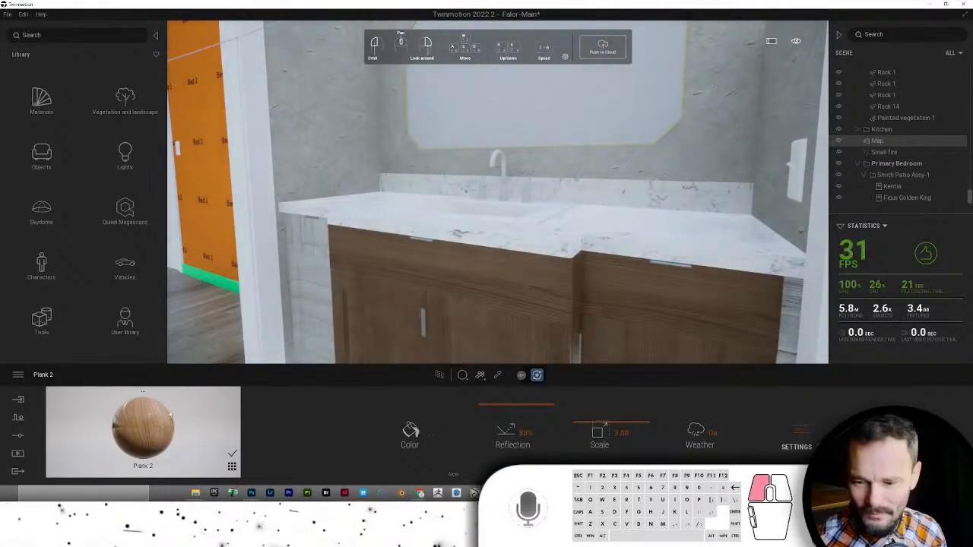
pyautogui.moveTo(171, 415); pyautogui.dragTo(308, 256)
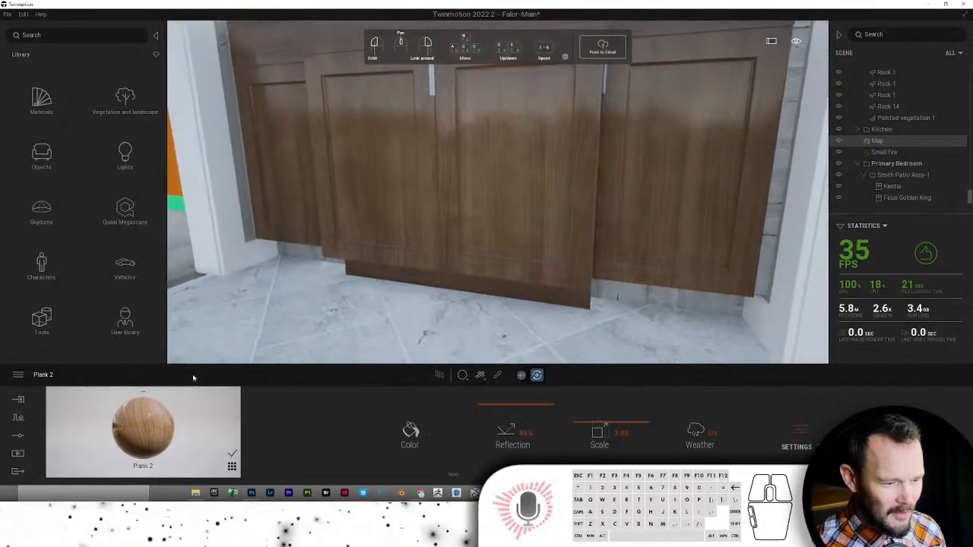
pyautogui.moveTo(157, 416); pyautogui.dragTo(310, 248)
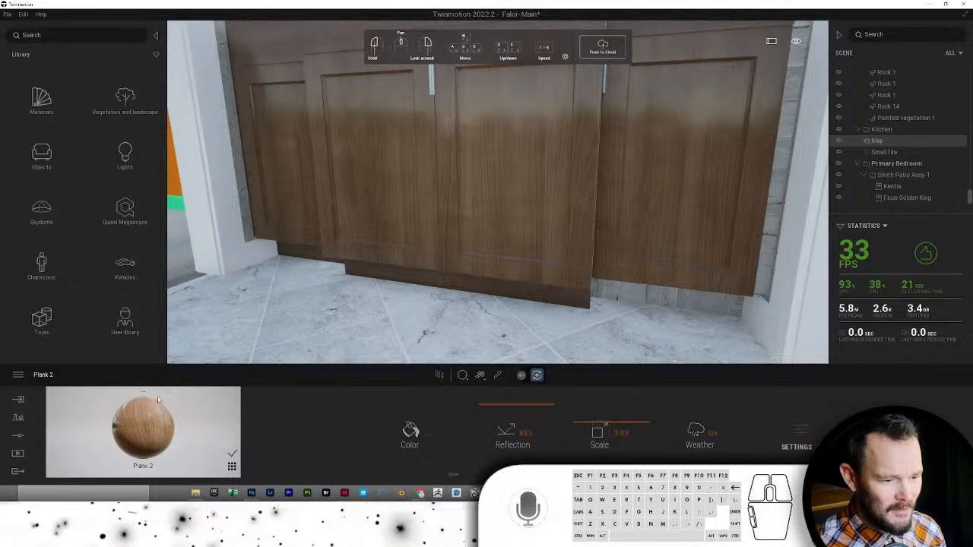
pyautogui.moveTo(286, 393); pyautogui.dragTo(628, 298)
pyautogui.press('e')
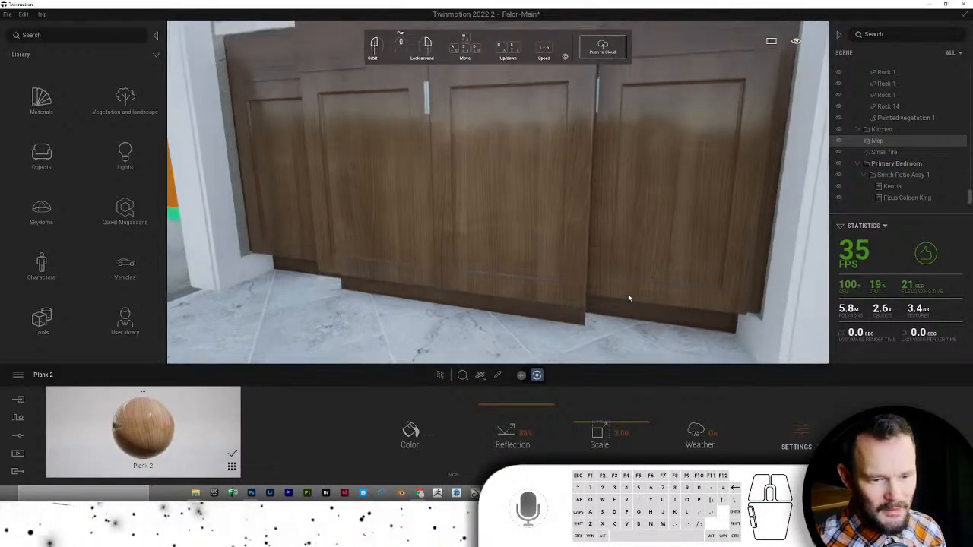
pyautogui.moveTo(628, 306); pyautogui.dragTo(602, 250, button='right')
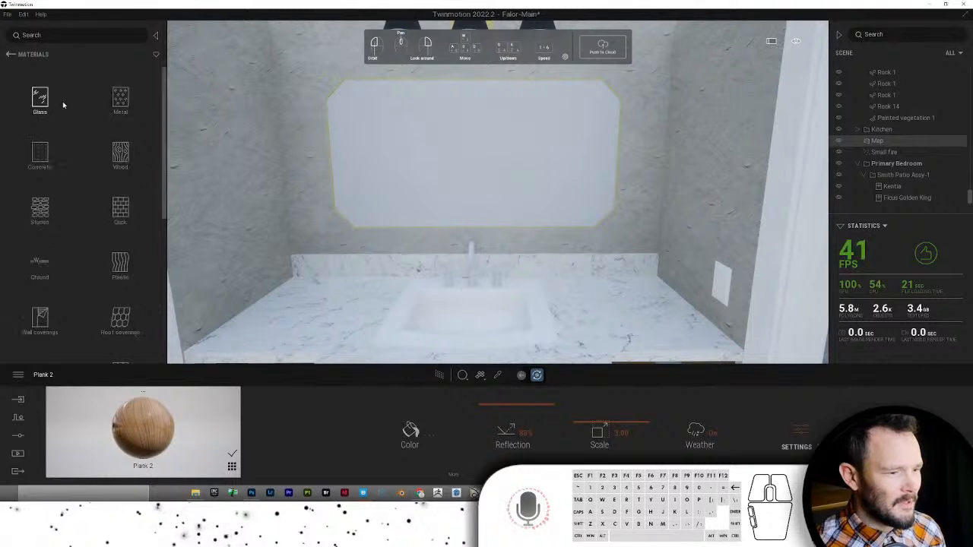
# - Apply the Glass > Mirror material to the bathroom mirror
pyautogui.click(120, 102)
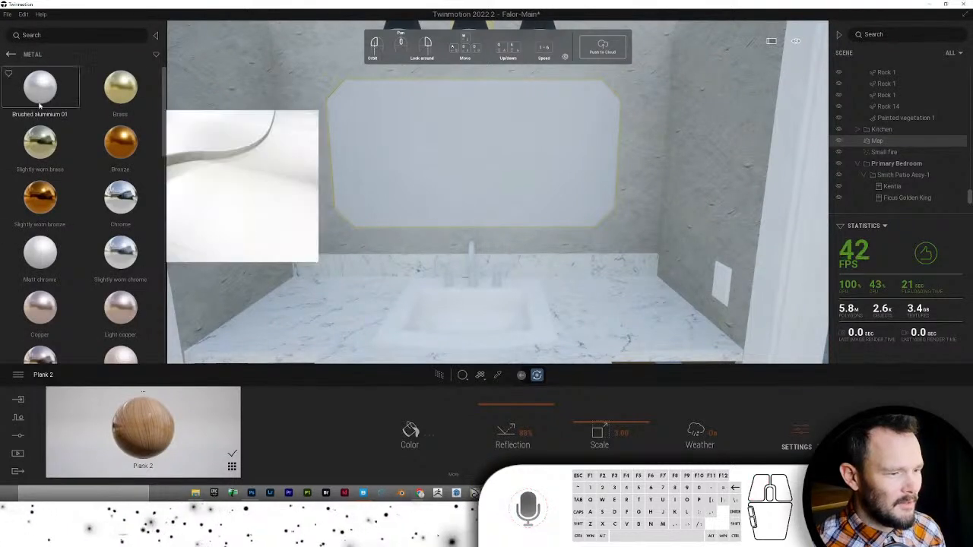
pyautogui.click(11, 54)
pyautogui.click(38, 95)
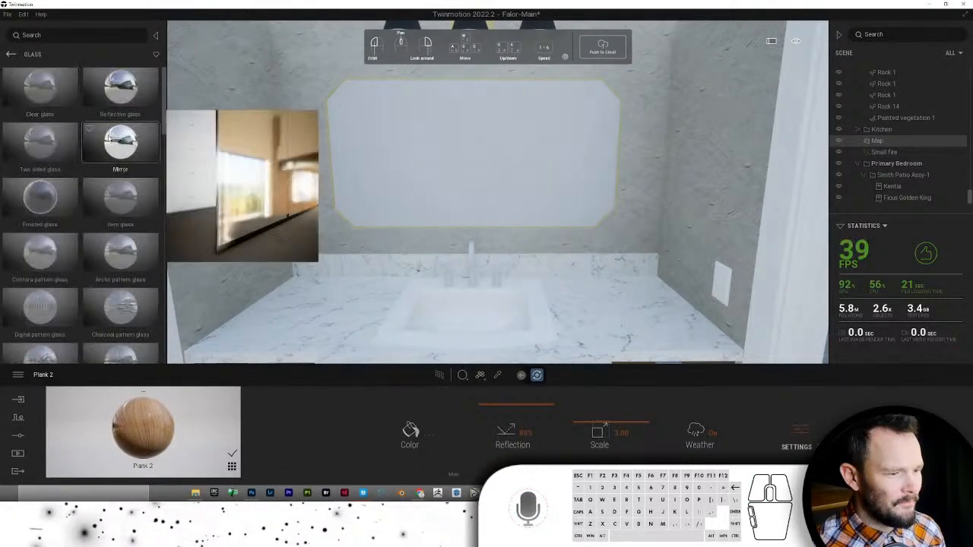
pyautogui.moveTo(113, 142); pyautogui.dragTo(546, 145)
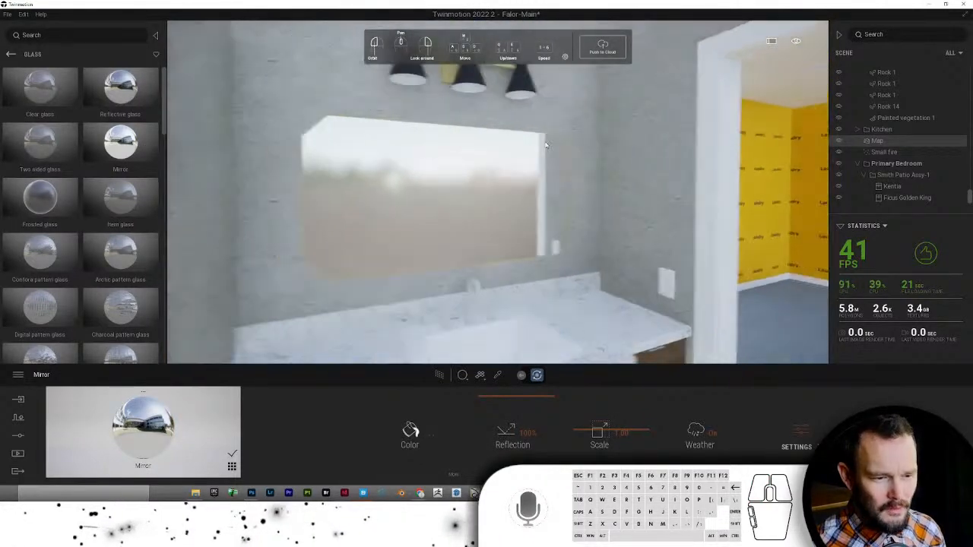
pyautogui.scroll(-3, 546, 144)
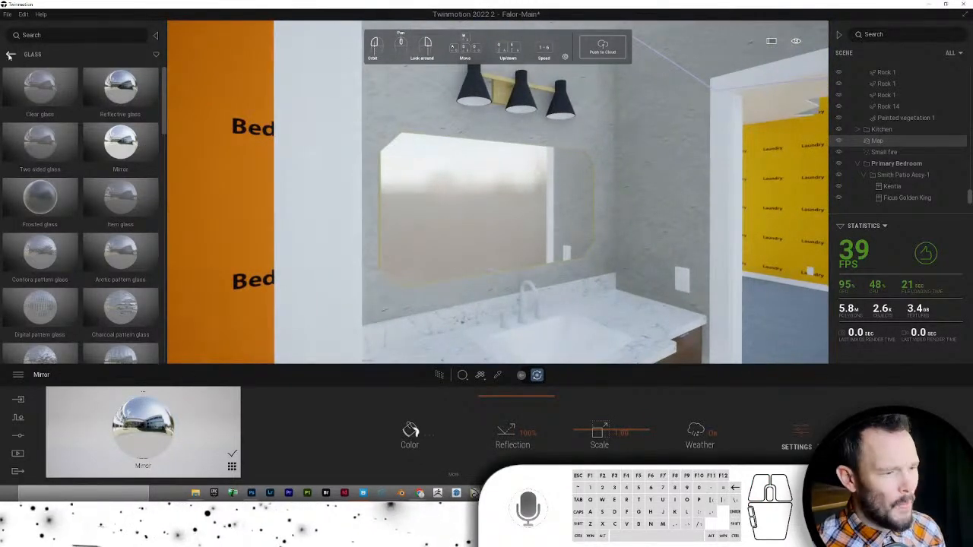
pyautogui.click(10, 56)
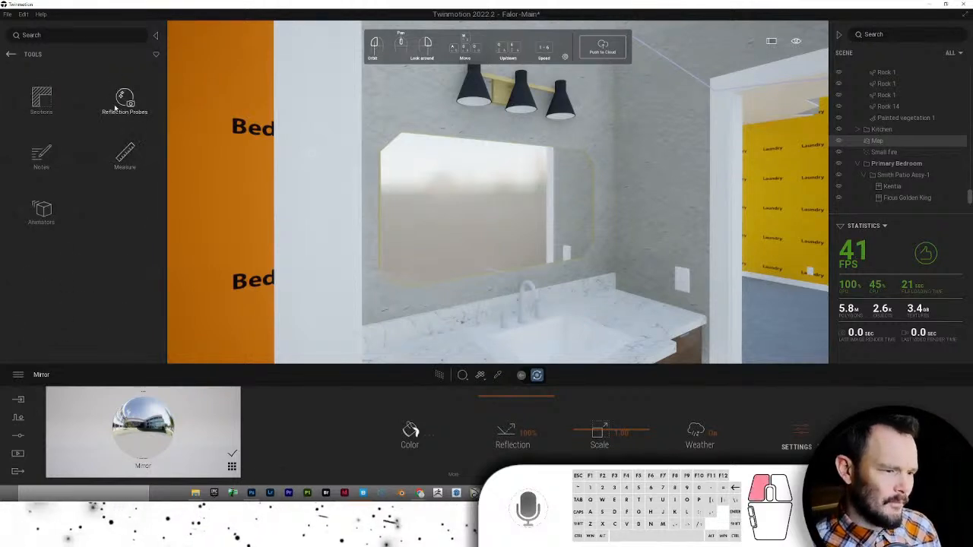
# - Make Downstairs Bathroom the active container and place a Box Reflection Probe at the mirror
pyautogui.moveTo(470, 211); pyautogui.dragTo(511, 210)
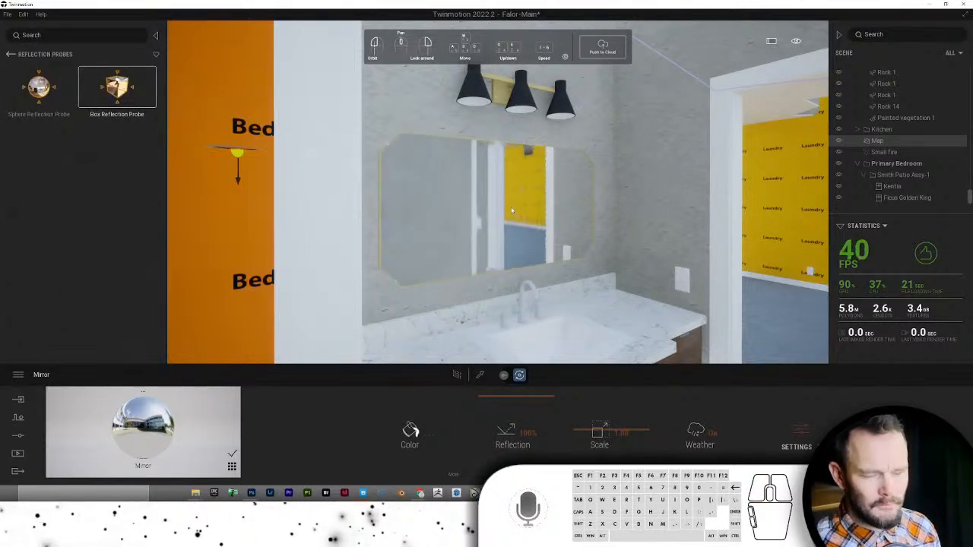
pyautogui.hotkey('ctrl', 'z')
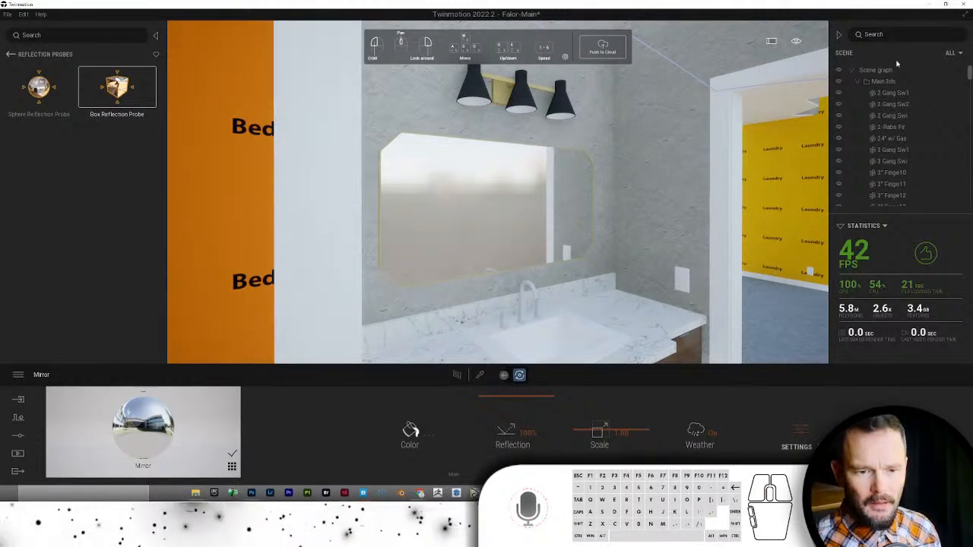
pyautogui.rightClick(885, 71)
pyautogui.click(882, 78)
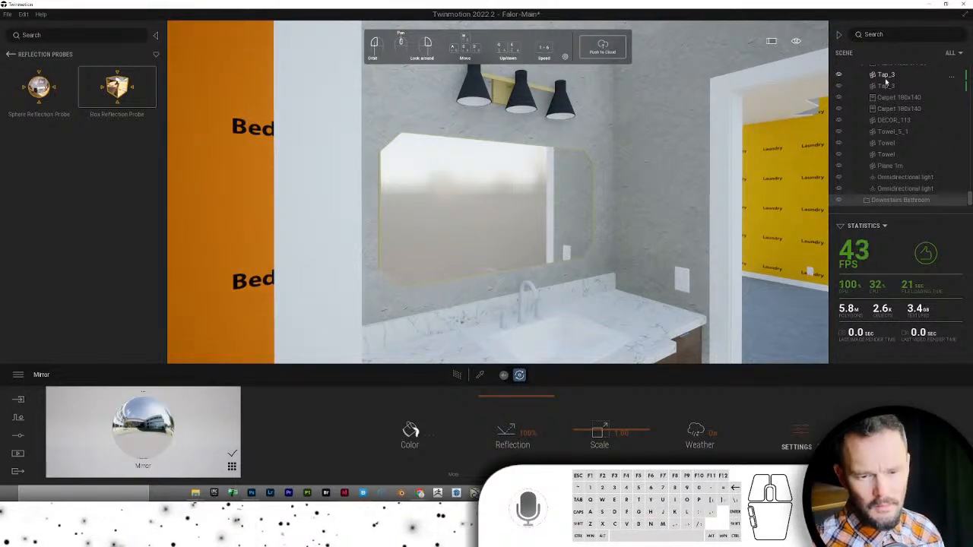
pyautogui.rightClick(923, 202)
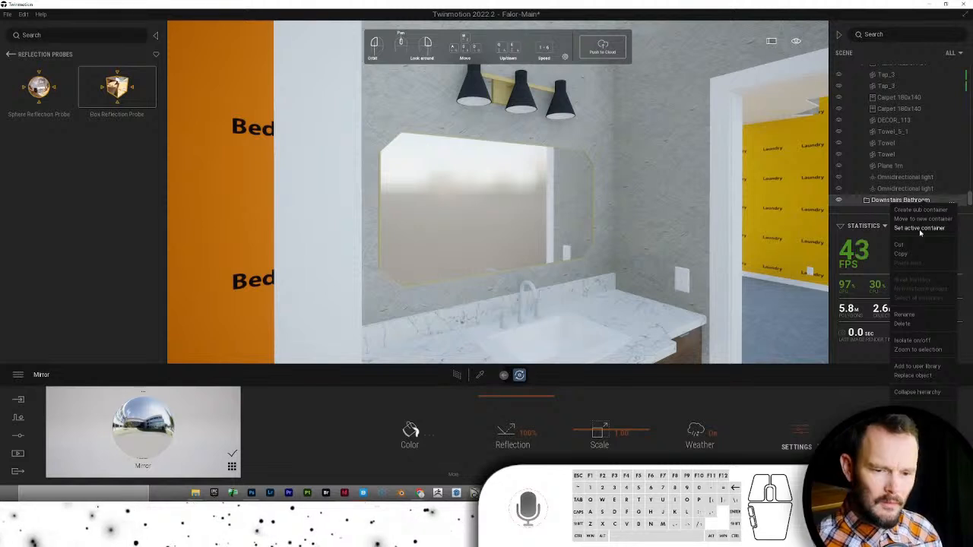
pyautogui.click(919, 228)
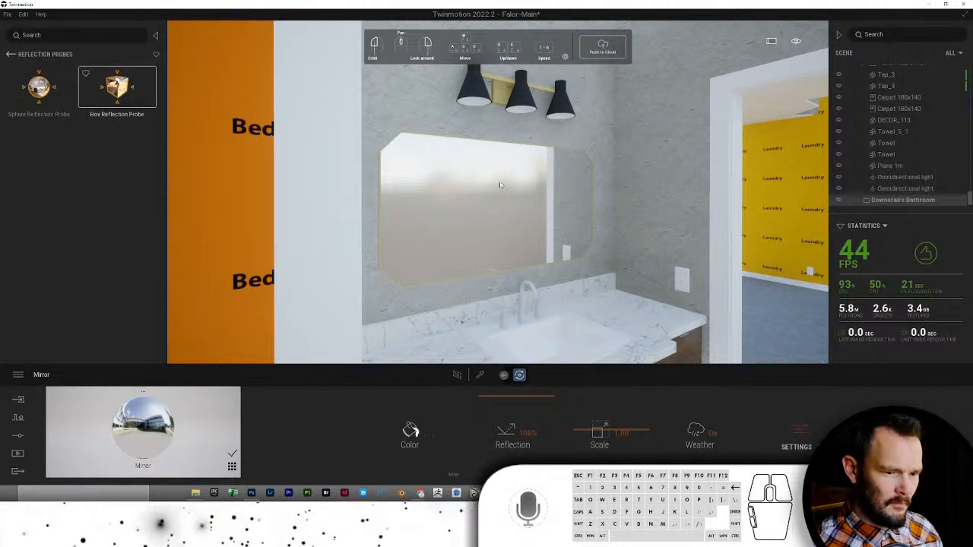
pyautogui.moveTo(500, 184)
pyautogui.mouseDown()
pyautogui.moveTo(250, 109)
pyautogui.moveTo(508, 196)
pyautogui.mouseUp()
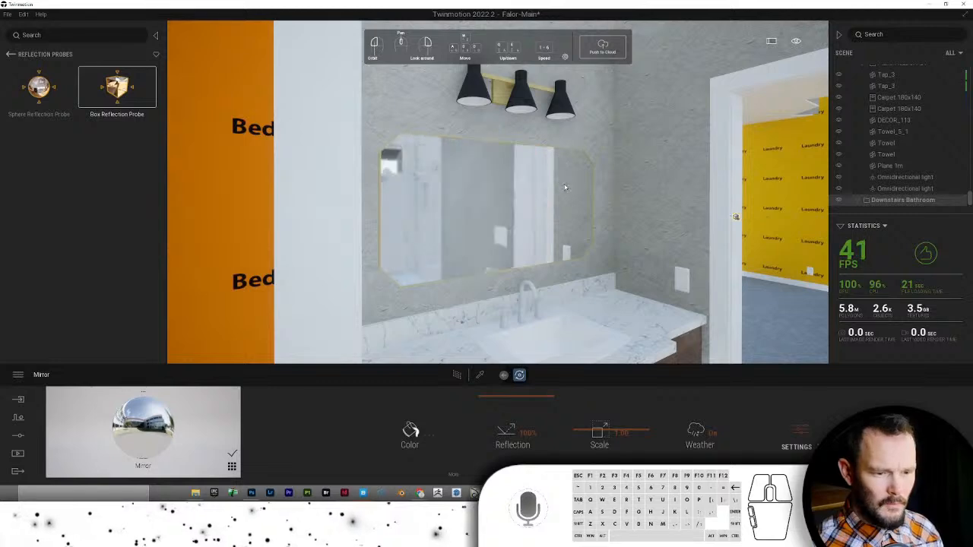
pyautogui.scroll(3, 560, 152)
pyautogui.moveTo(557, 135); pyautogui.dragTo(105, 48)
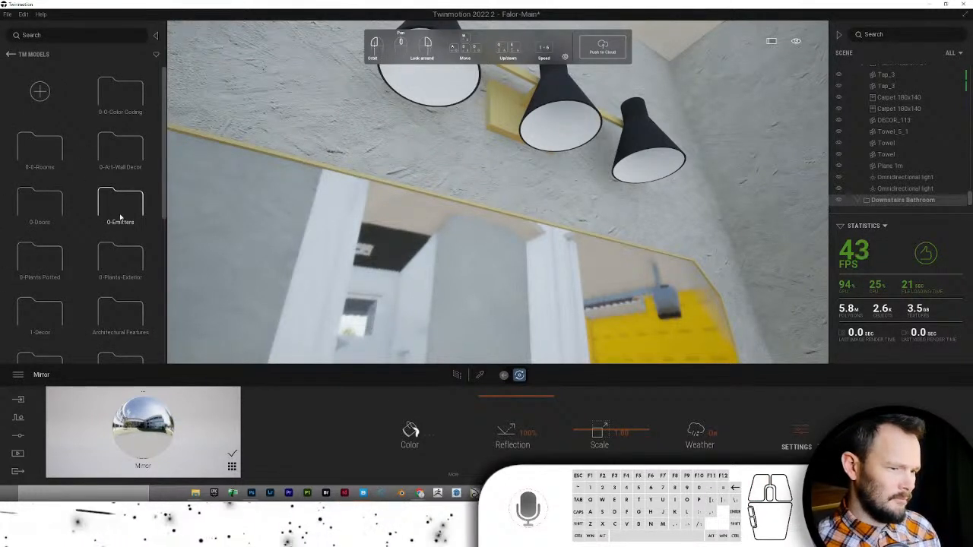
# - Place IES 02_1 lights from 0-Emitters into the pendant lamps and lower them inside
pyautogui.click(120, 203)
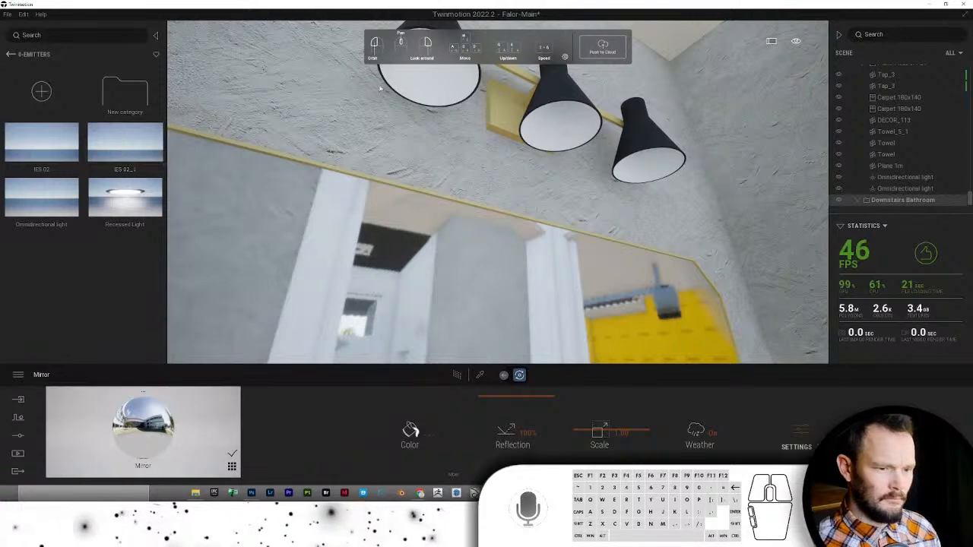
pyautogui.press('s')
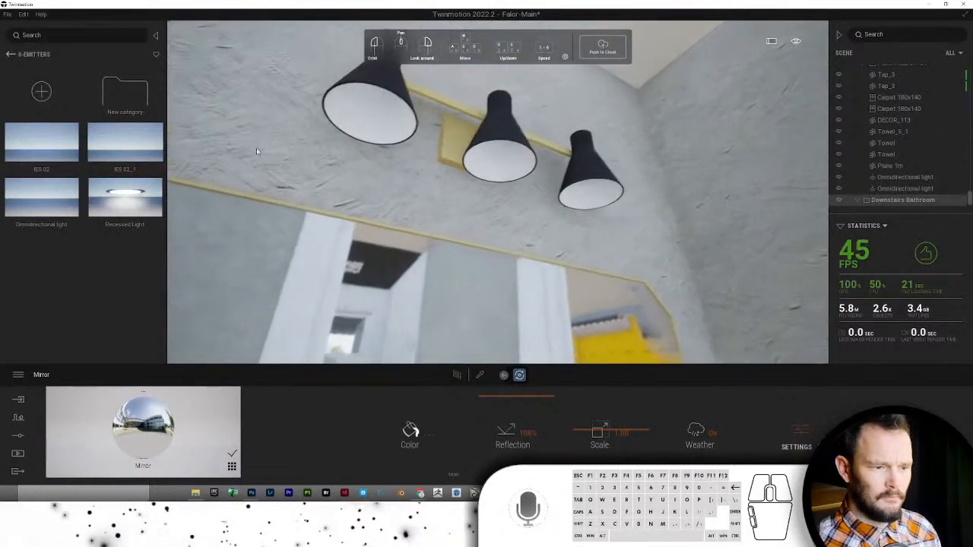
pyautogui.moveTo(133, 147); pyautogui.dragTo(469, 76)
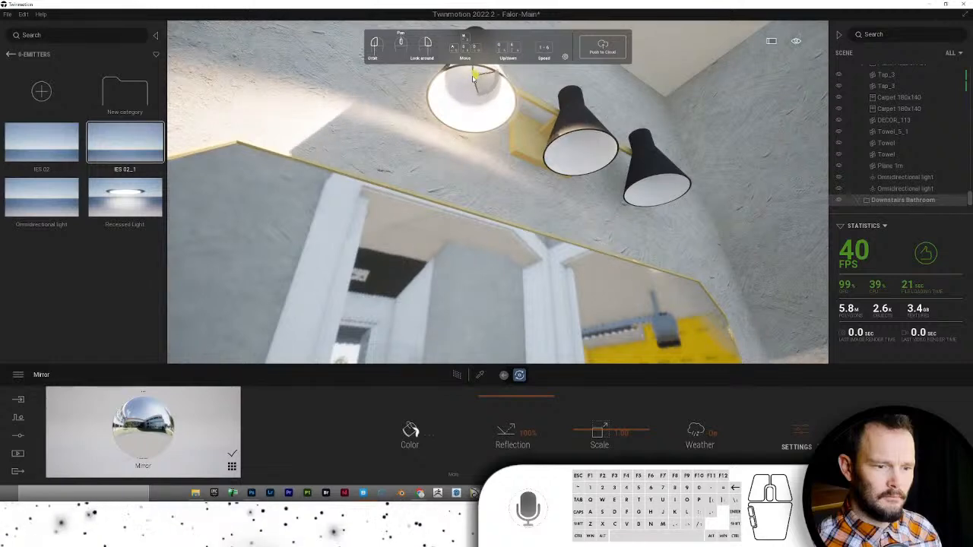
pyautogui.moveTo(470, 84); pyautogui.dragTo(468, 107)
pyautogui.moveTo(575, 161); pyautogui.dragTo(465, 270)
pyautogui.scroll(-10, 465, 262)
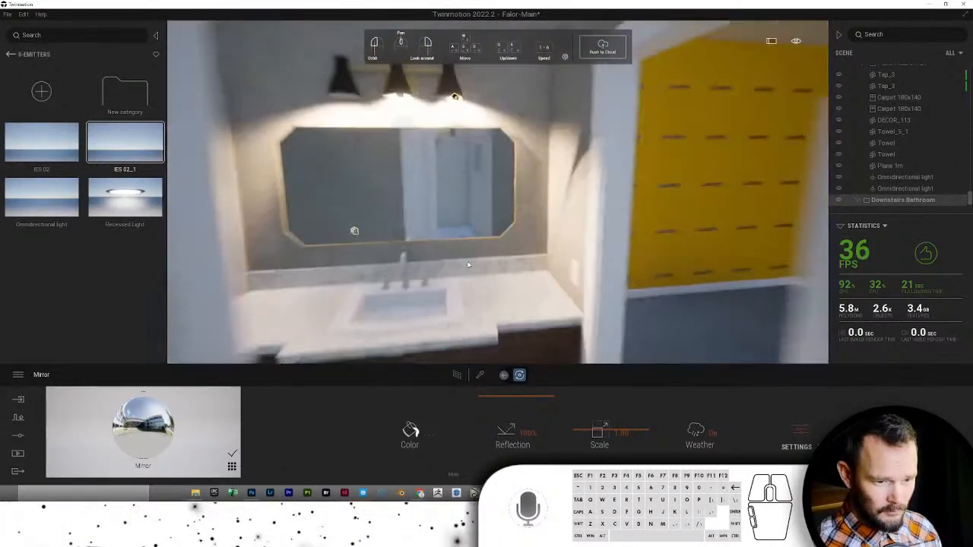
pyautogui.scroll(-3, 468, 265)
pyautogui.moveTo(468, 265); pyautogui.dragTo(273, 218)
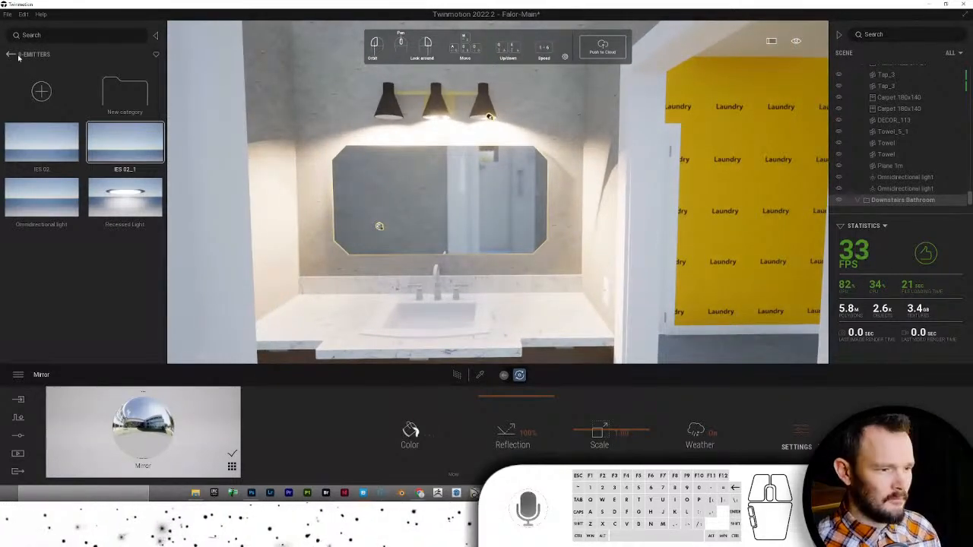
# - Chrome the faucet, adjust its colour, and put Slightly worn chrome on the lamps above the mirror
pyautogui.click(10, 54)
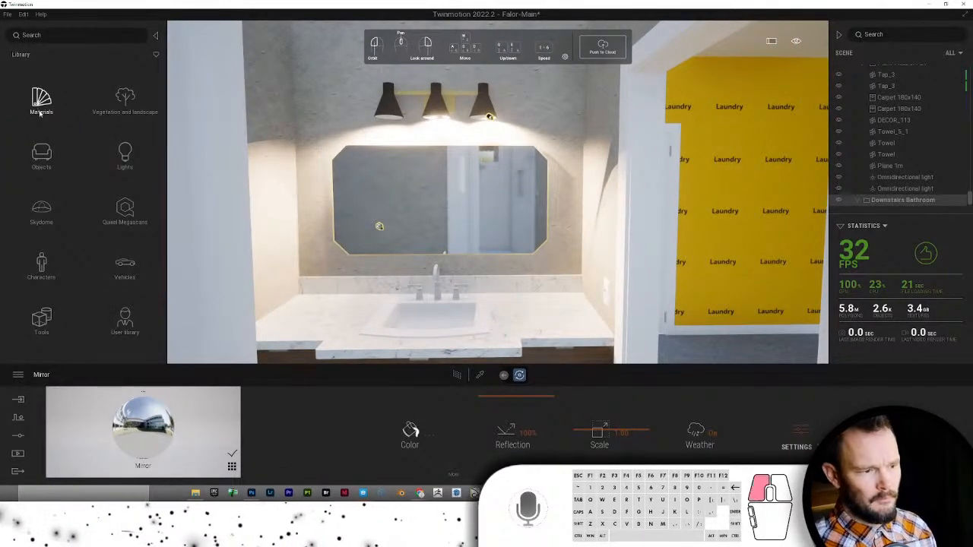
pyautogui.click(40, 107)
pyautogui.click(120, 99)
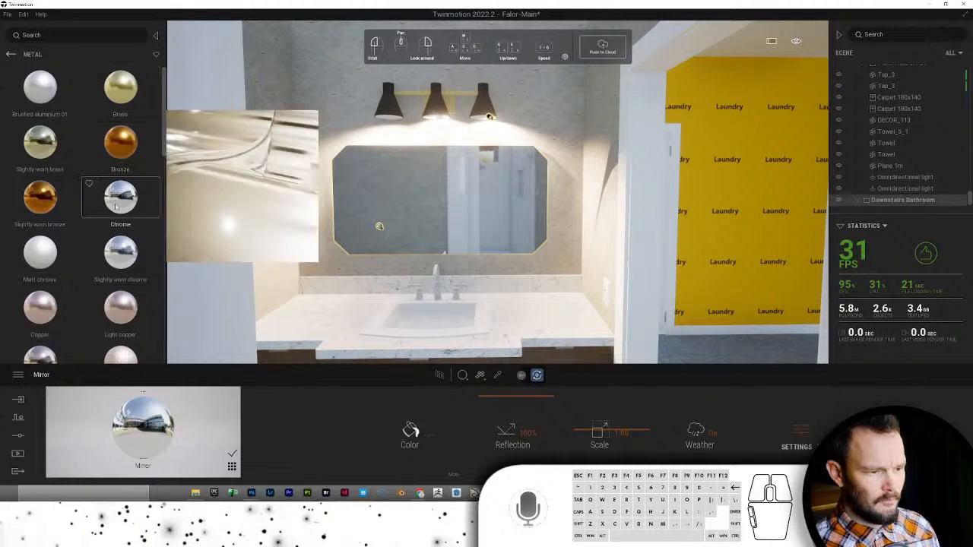
pyautogui.moveTo(422, 291); pyautogui.dragTo(438, 295)
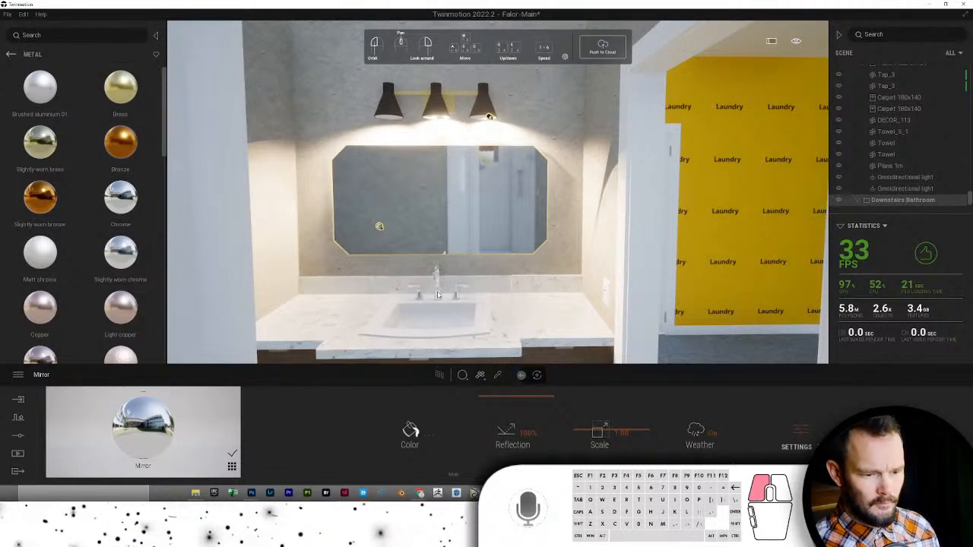
pyautogui.click(411, 431)
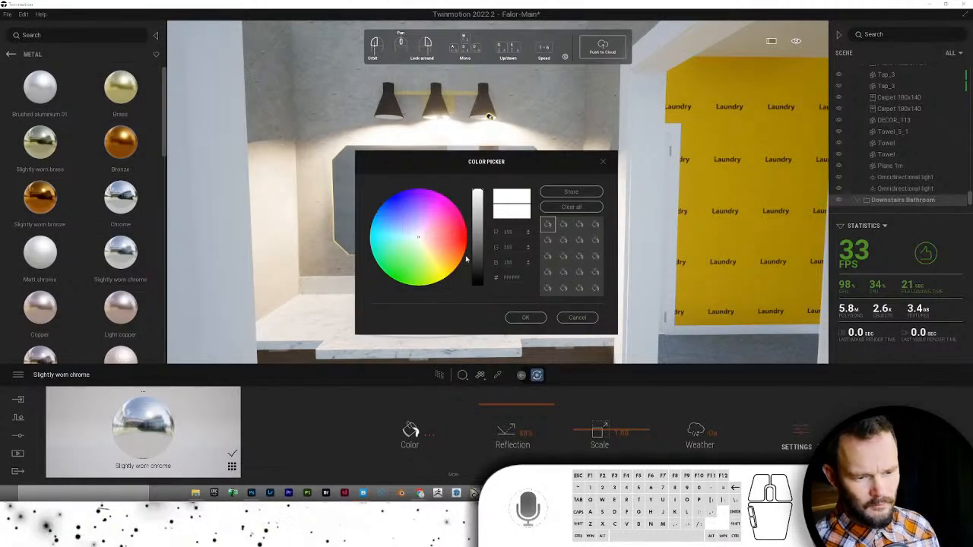
pyautogui.click(525, 317)
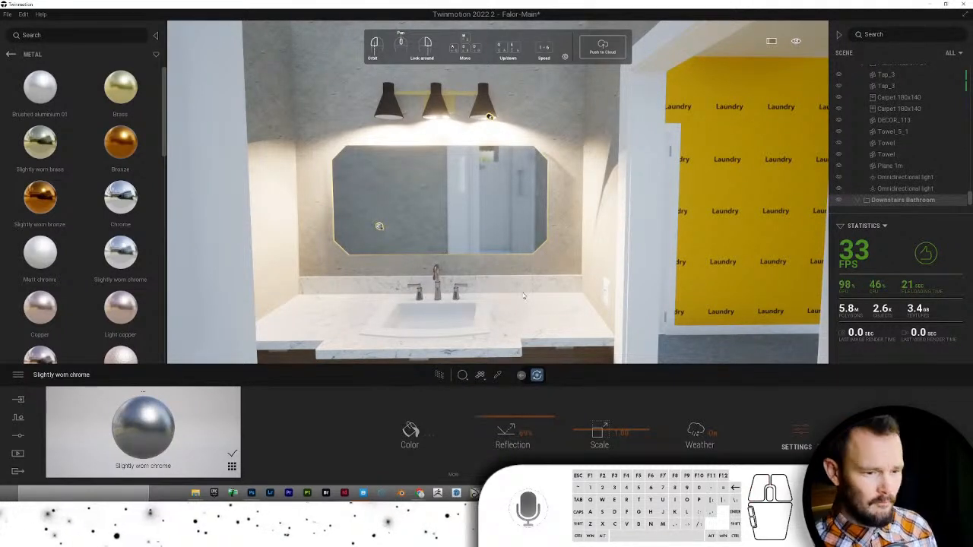
pyautogui.moveTo(144, 428); pyautogui.dragTo(528, 253)
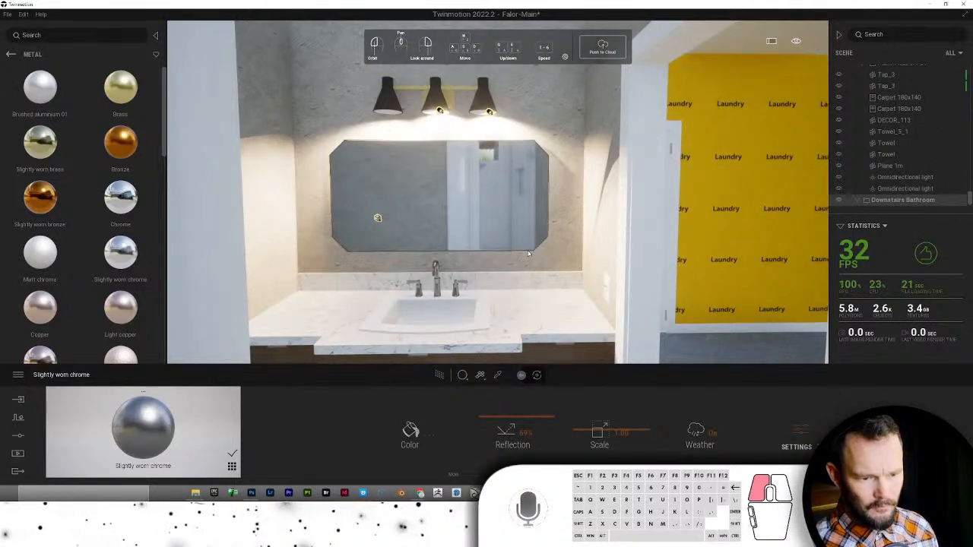
pyautogui.moveTo(172, 423); pyautogui.dragTo(448, 92)
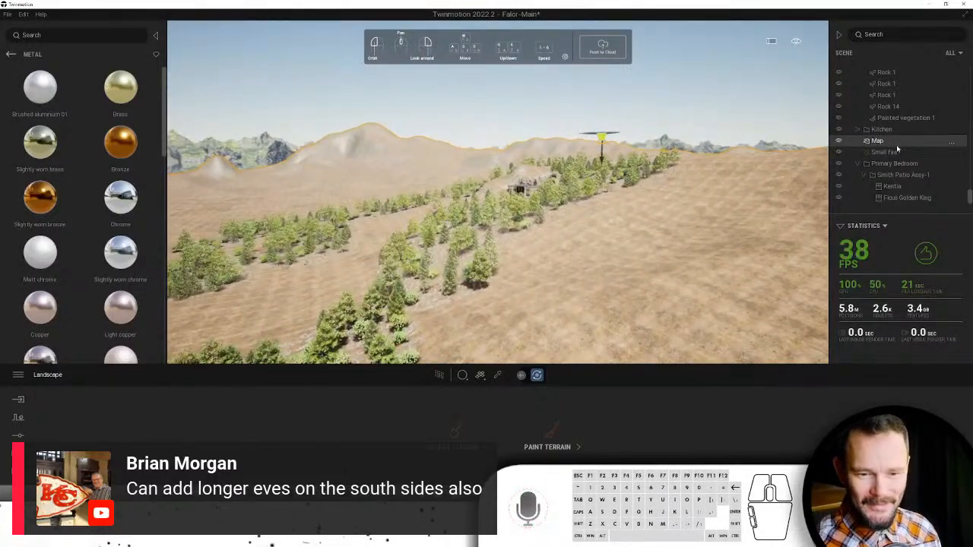
# - Pull the view out of the house to the hillside and select the Map landscape
pyautogui.rightClick(896, 153)
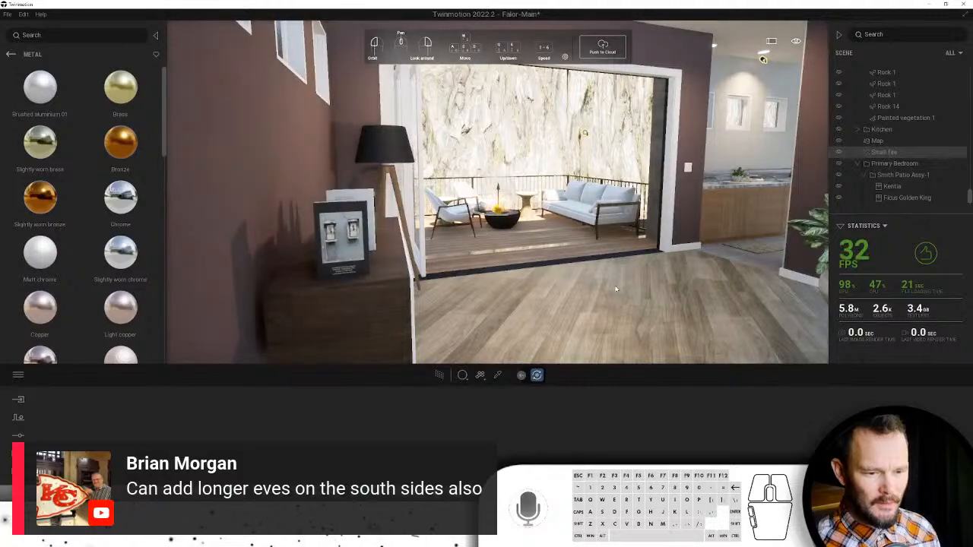
pyautogui.moveTo(616, 288); pyautogui.dragTo(629, 288, button='right')
pyautogui.scroll(-8, 629, 287)
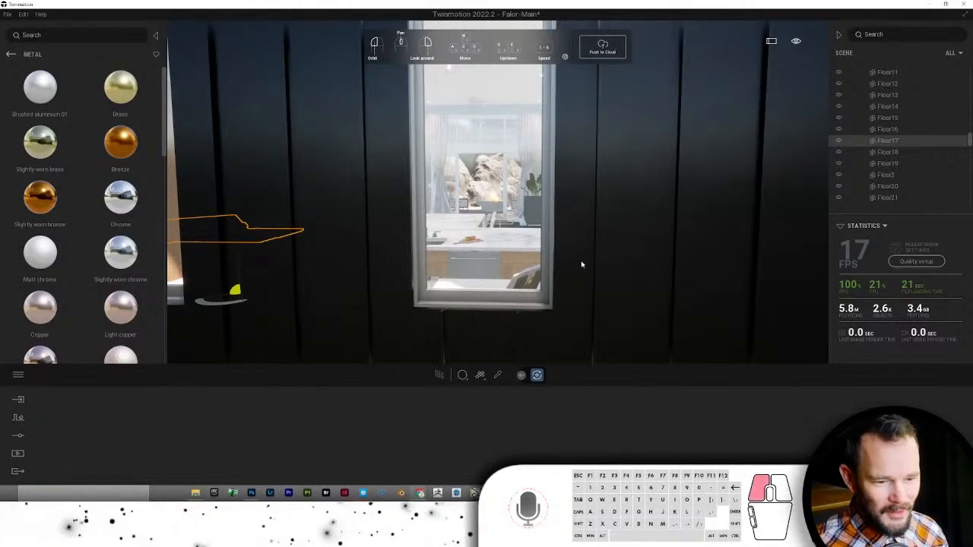
pyautogui.scroll(-10, 581, 265)
pyautogui.click(537, 227)
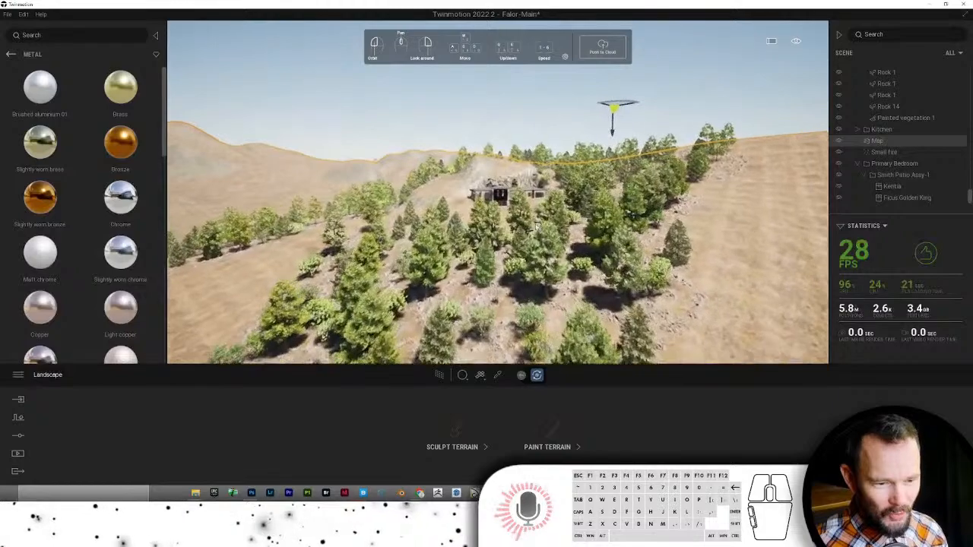
# - Zoom back into the living room and select the curtain by the patio doors
pyautogui.scroll(8, 537, 227)
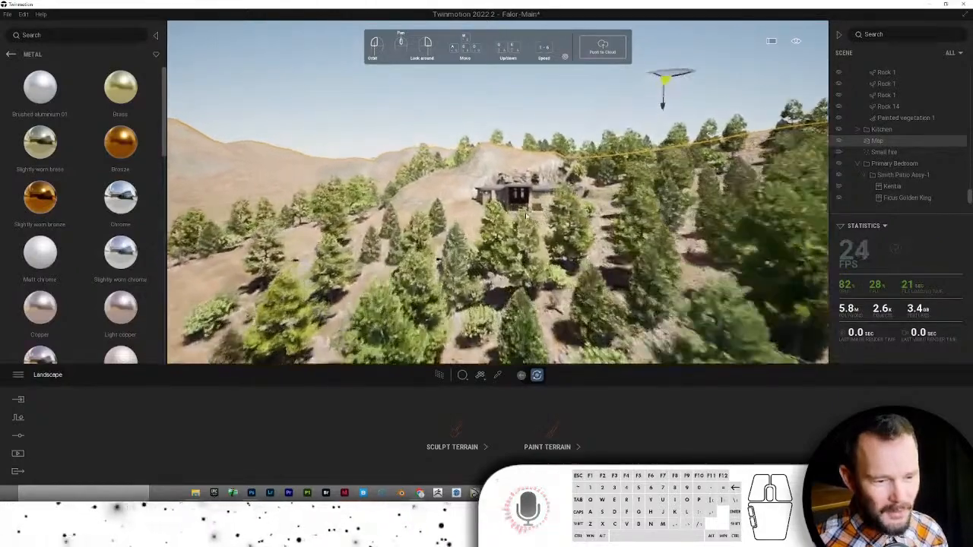
pyautogui.scroll(6, 526, 217)
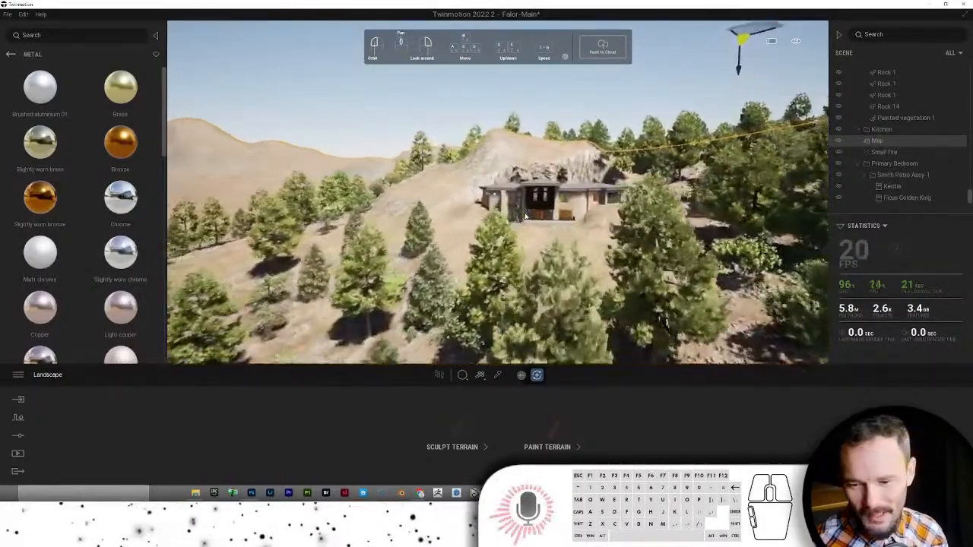
pyautogui.scroll(6, 525, 216)
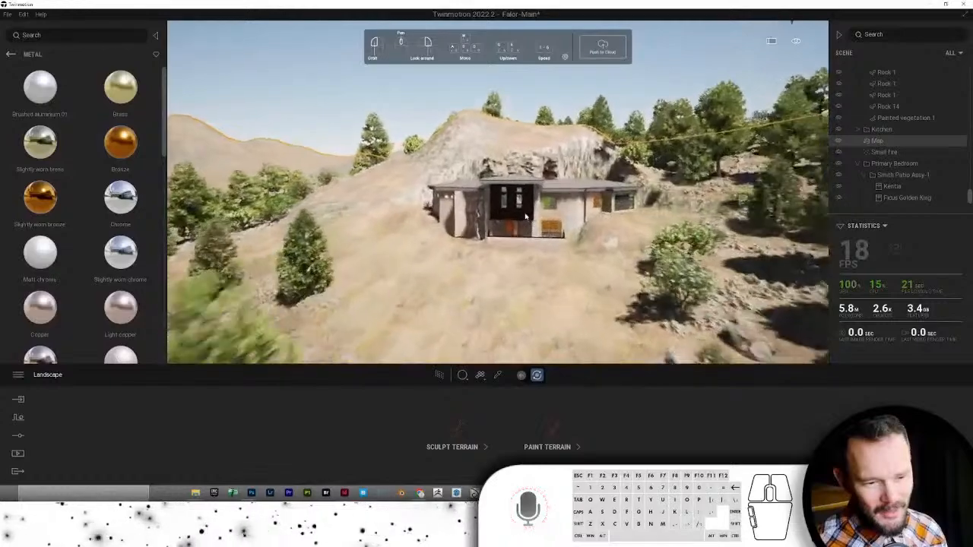
pyautogui.scroll(8, 525, 217)
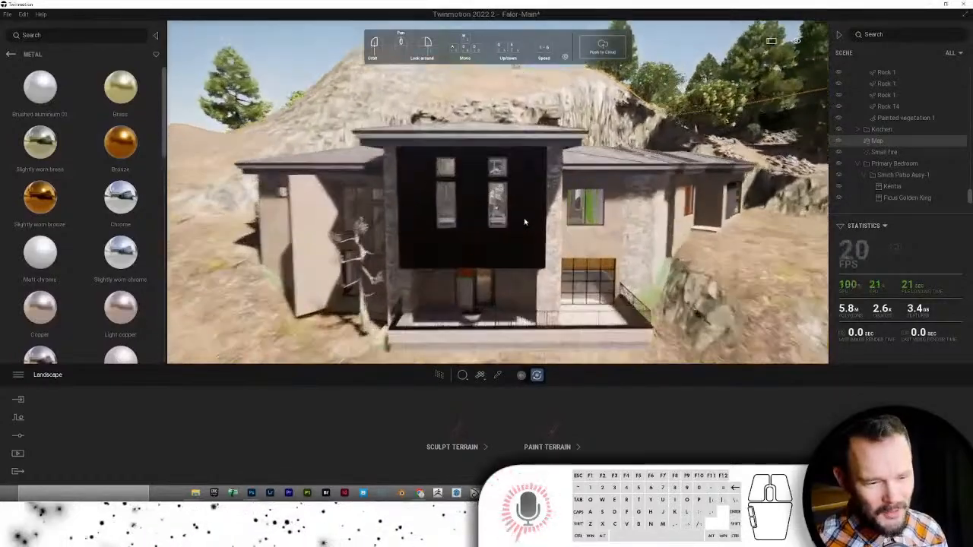
pyautogui.scroll(8, 524, 222)
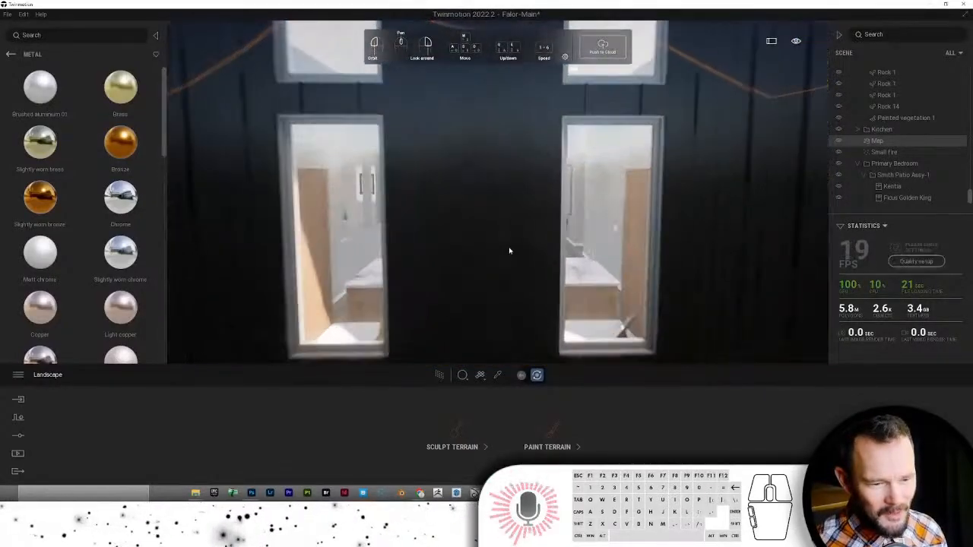
pyautogui.scroll(8, 509, 251)
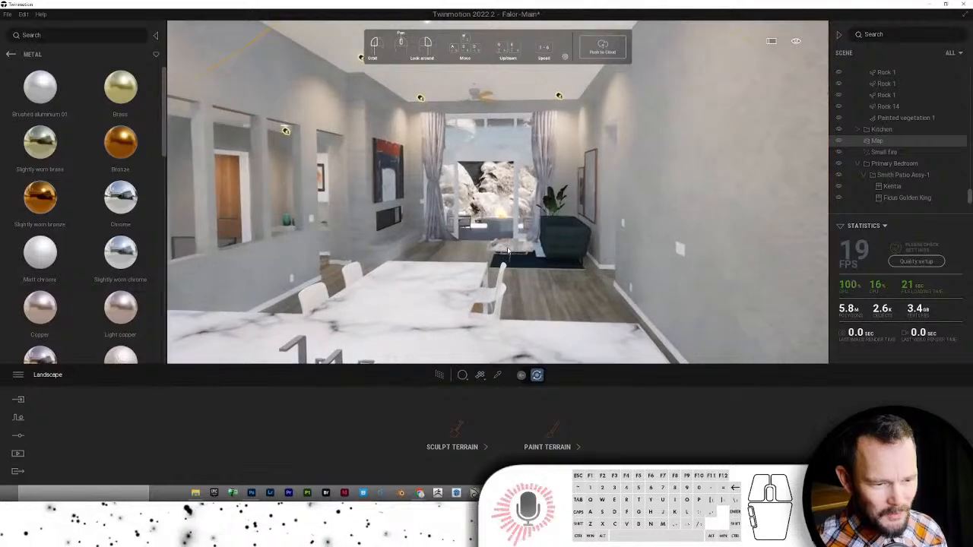
pyautogui.scroll(4, 508, 251)
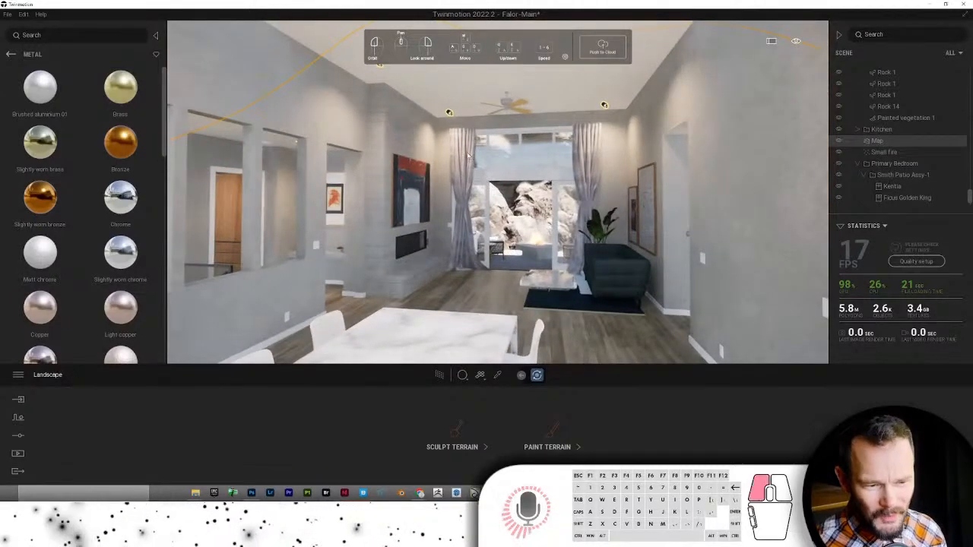
pyautogui.click(468, 156)
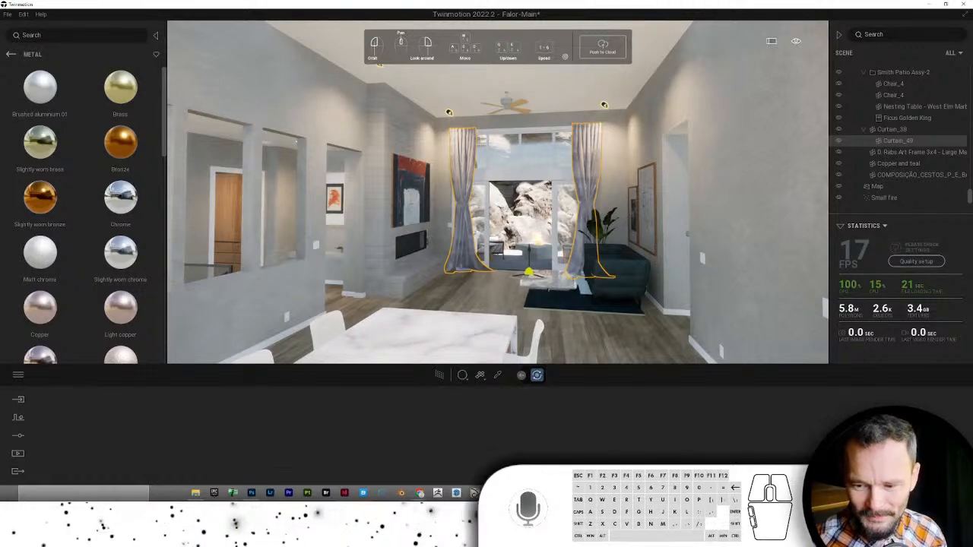
# - Orbit and zoom around the trees and rocks, pulling back toward the patio
pyautogui.moveTo(734, 347); pyautogui.dragTo(732, 342, button='right')
pyautogui.scroll(8, 584, 246)
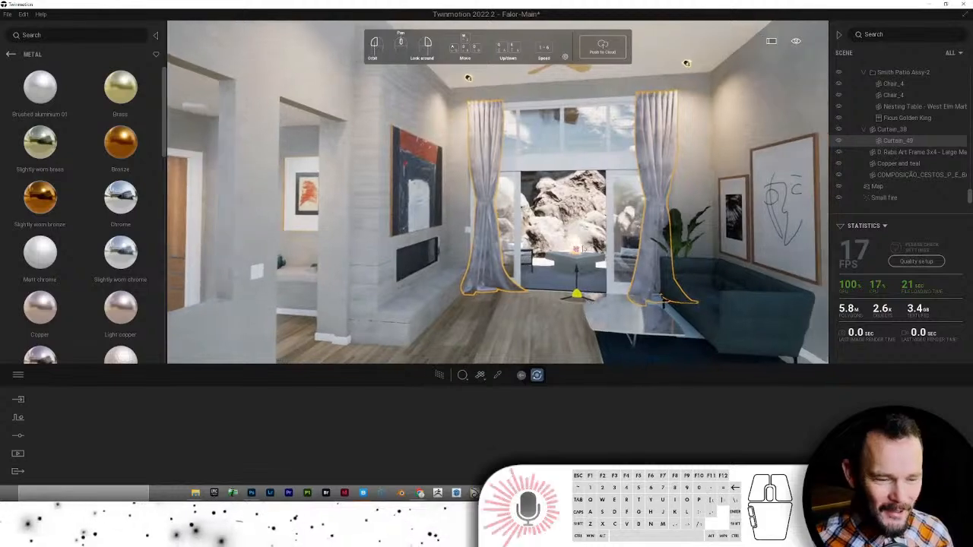
pyautogui.scroll(10, 584, 246)
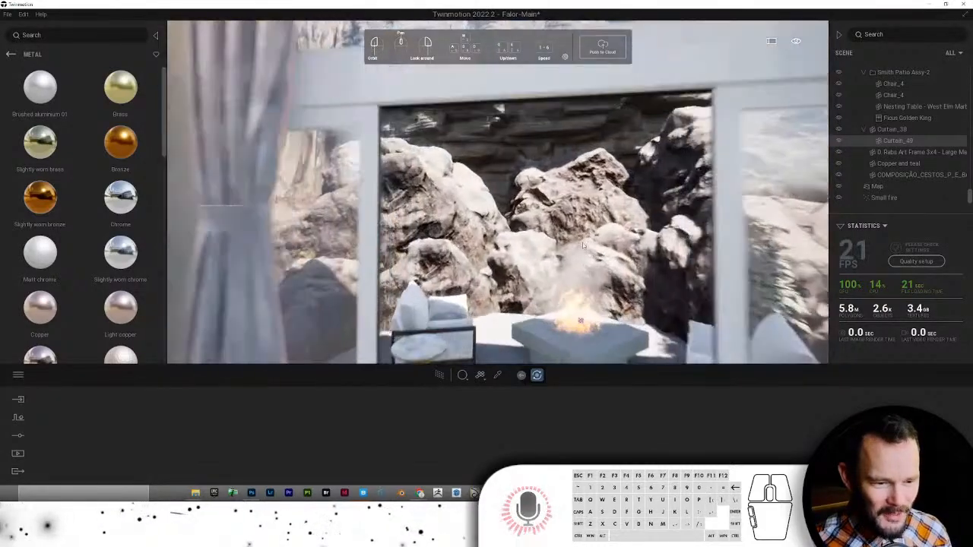
pyautogui.scroll(10, 583, 246)
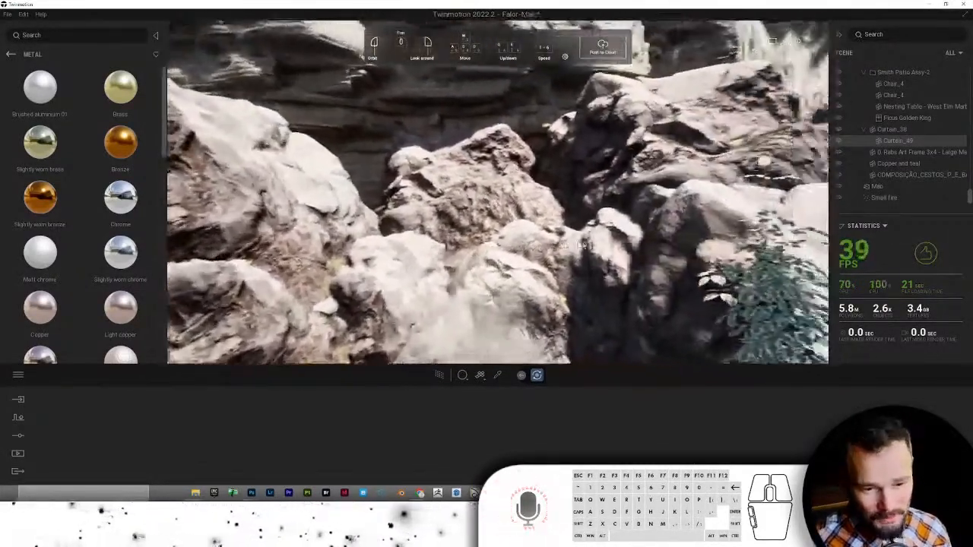
pyautogui.moveTo(584, 245); pyautogui.dragTo(692, 244, button='right')
pyautogui.scroll(-4, 647, 189)
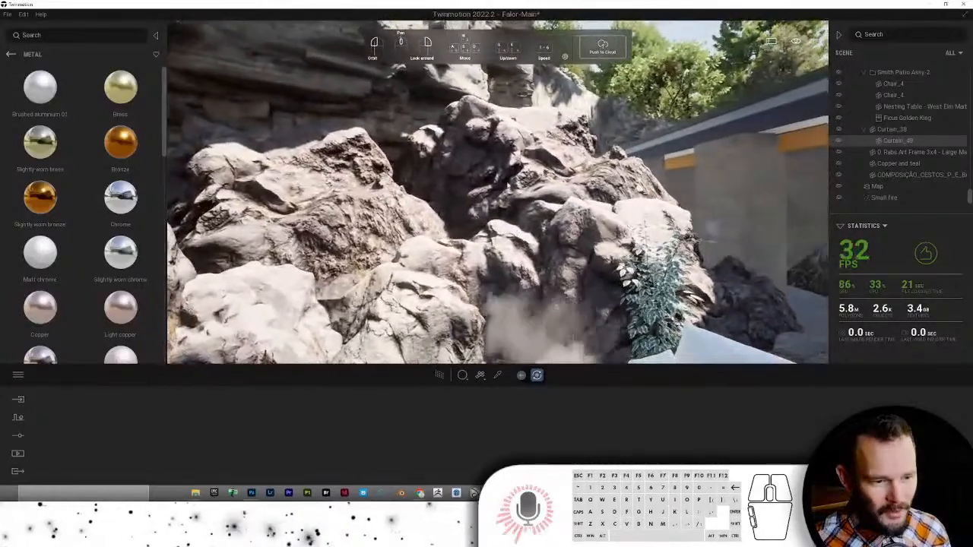
pyautogui.moveTo(524, 269); pyautogui.dragTo(408, 160, button='right')
pyautogui.scroll(-3, 586, 304)
pyautogui.scroll(3, 585, 304)
pyautogui.scroll(4, 634, 307)
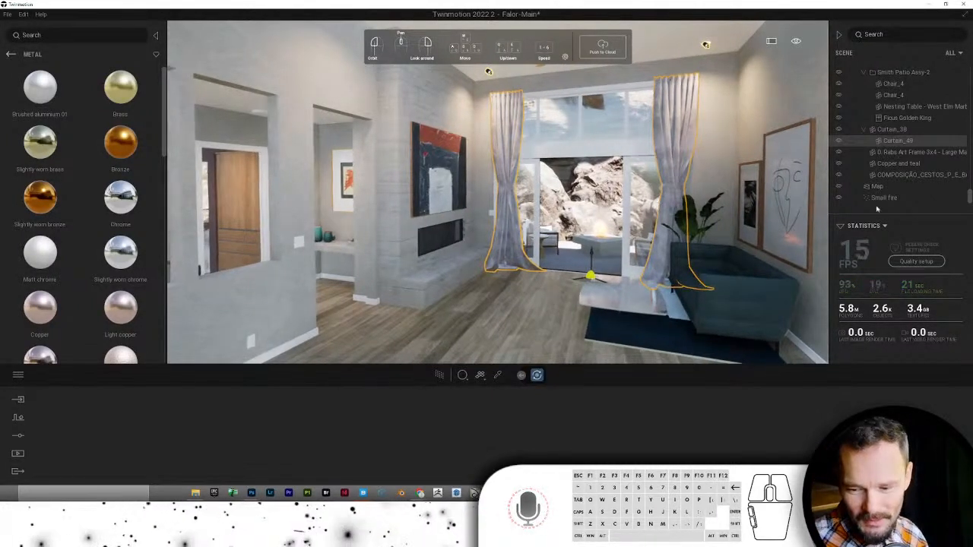
# - Frame the curtained patio doors with WASD moves and switch on the Path Tracer
pyautogui.moveTo(686, 239); pyautogui.dragTo(435, 102, button='right')
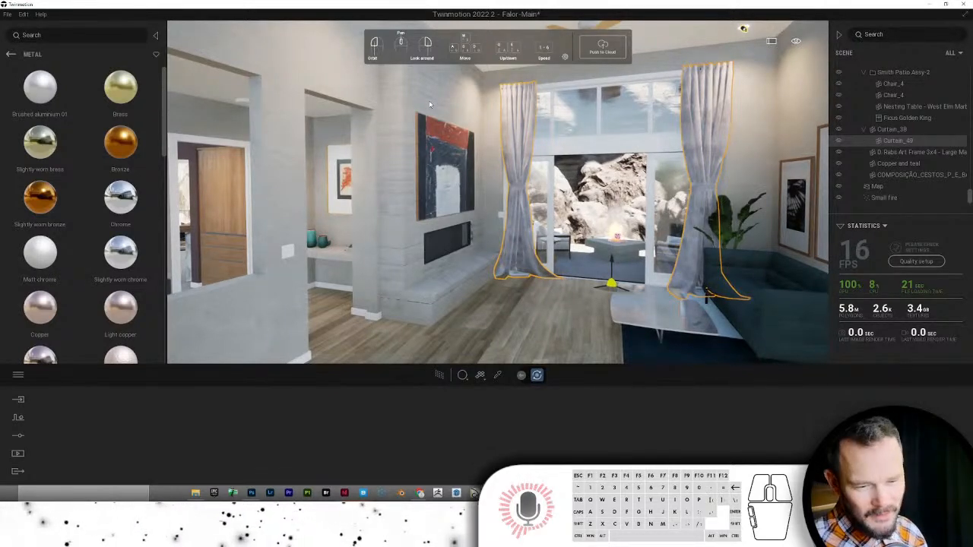
pyautogui.press('d')
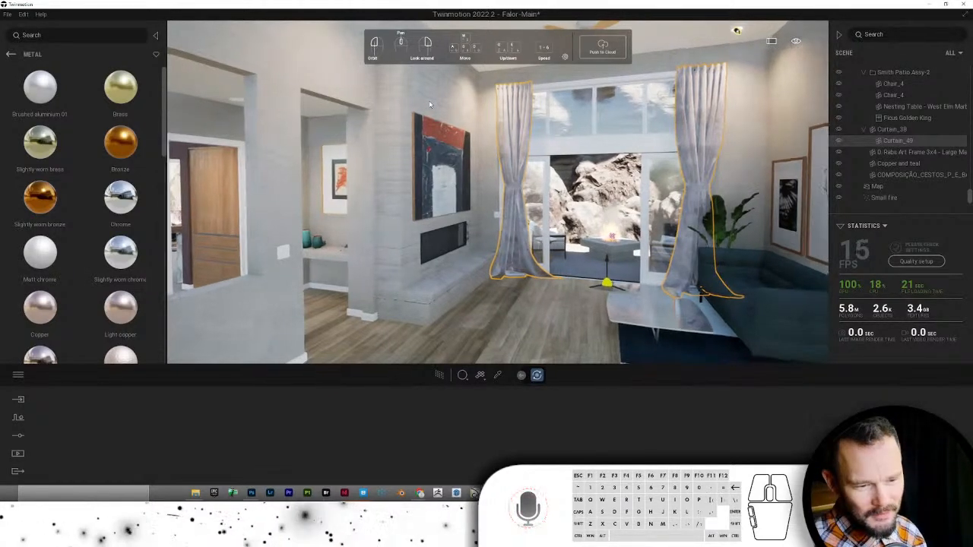
pyautogui.press('s')
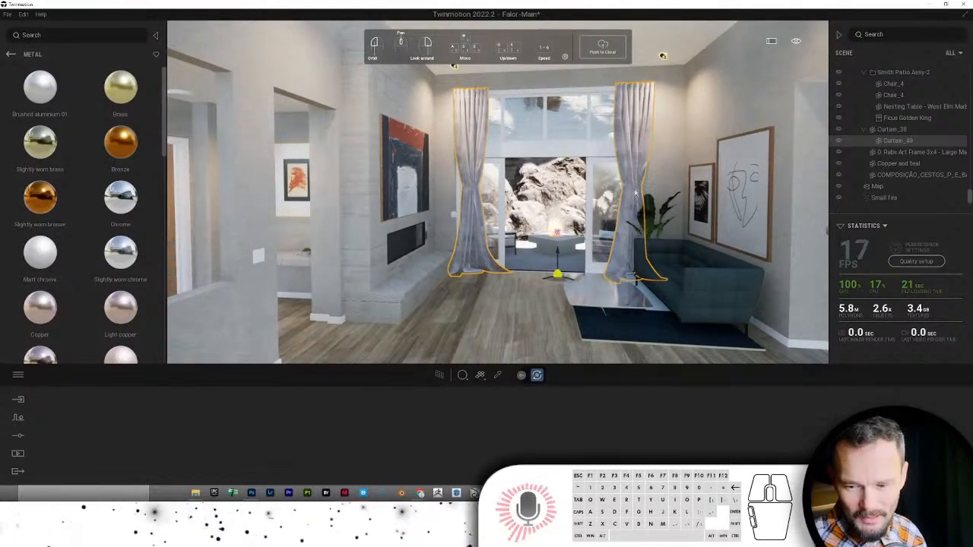
pyautogui.press('Right')
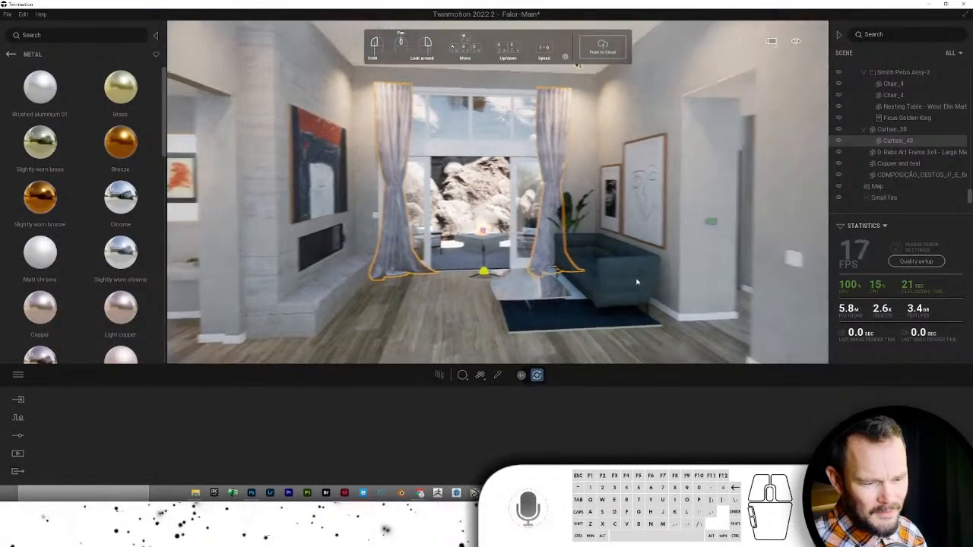
pyautogui.press('Left')
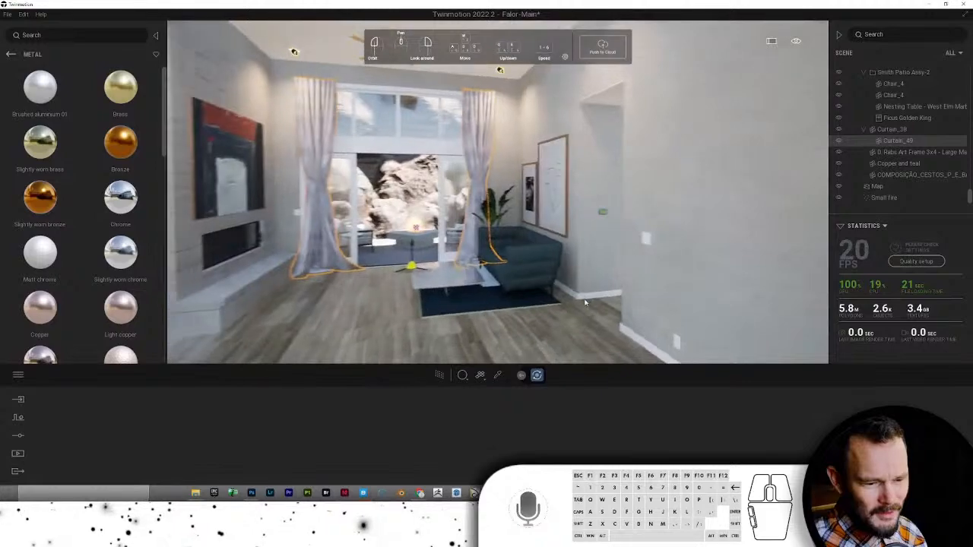
pyautogui.press('w')
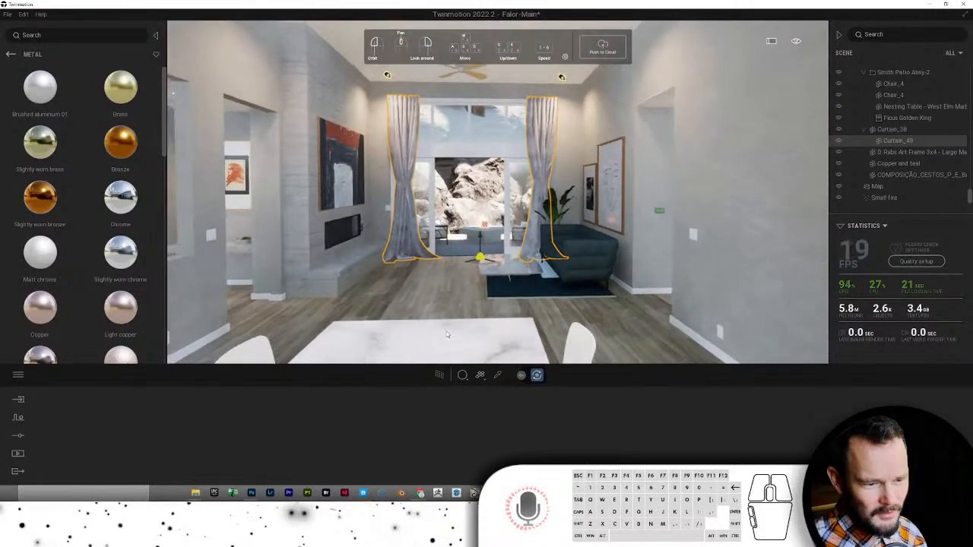
pyautogui.click(438, 375)
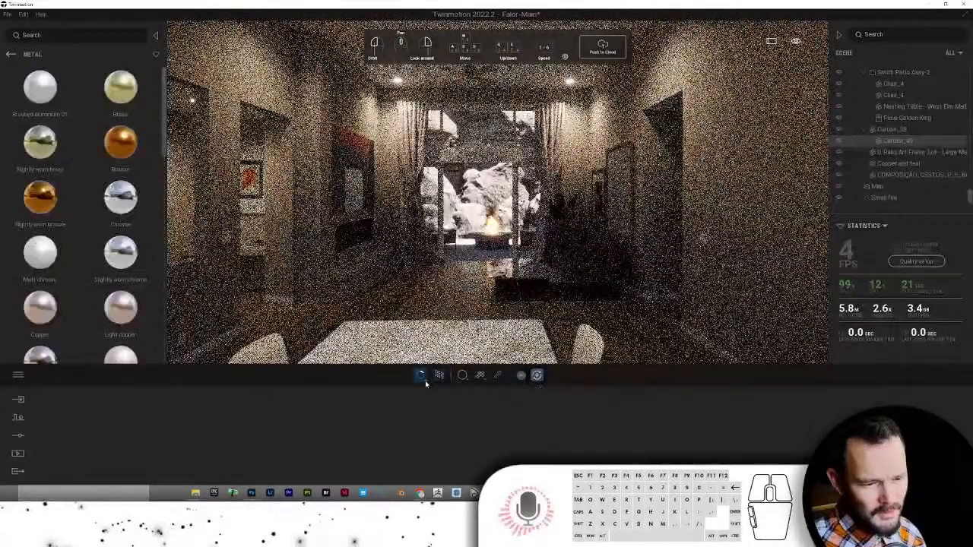
# - Choose Low path tracer quality, let it re-render, then switch path tracing off
pyautogui.click(421, 375)
pyautogui.click(412, 316)
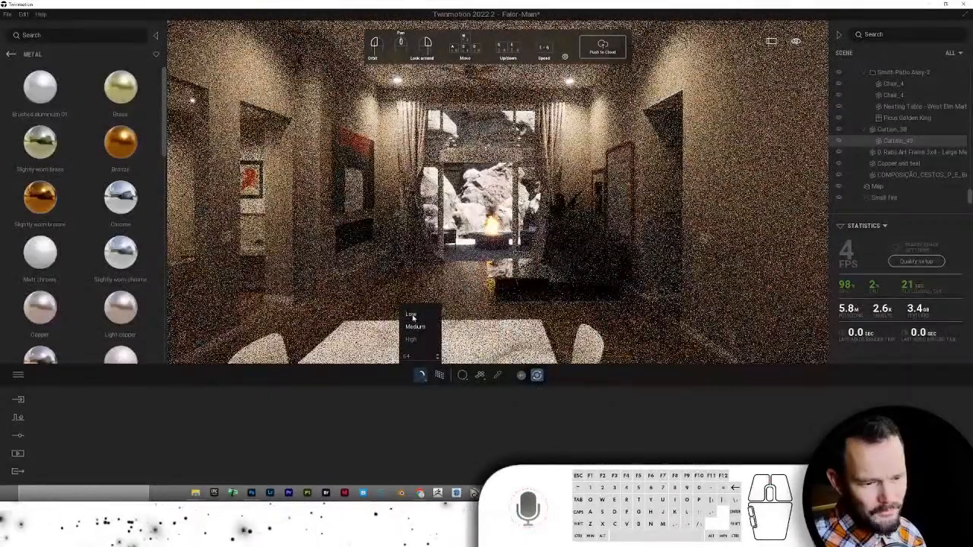
pyautogui.click(413, 316)
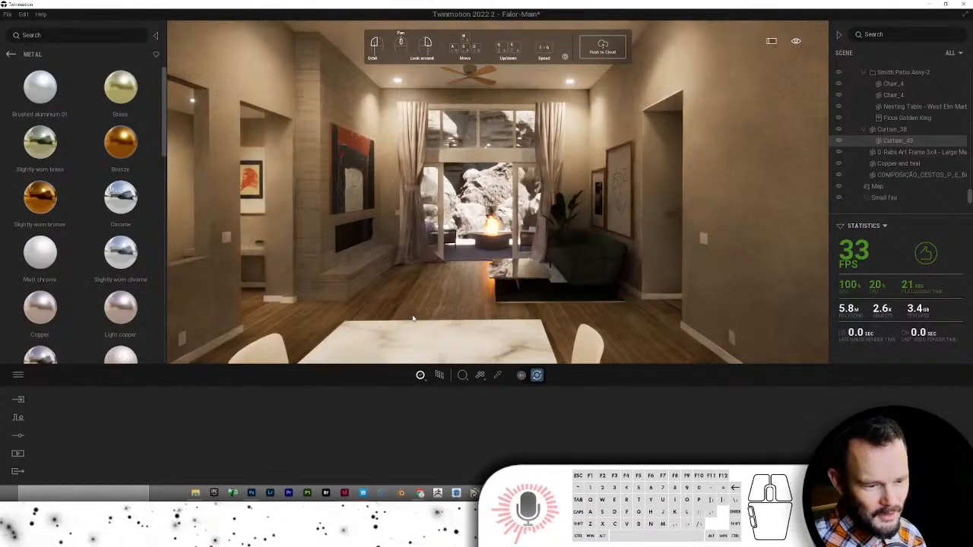
pyautogui.click(438, 376)
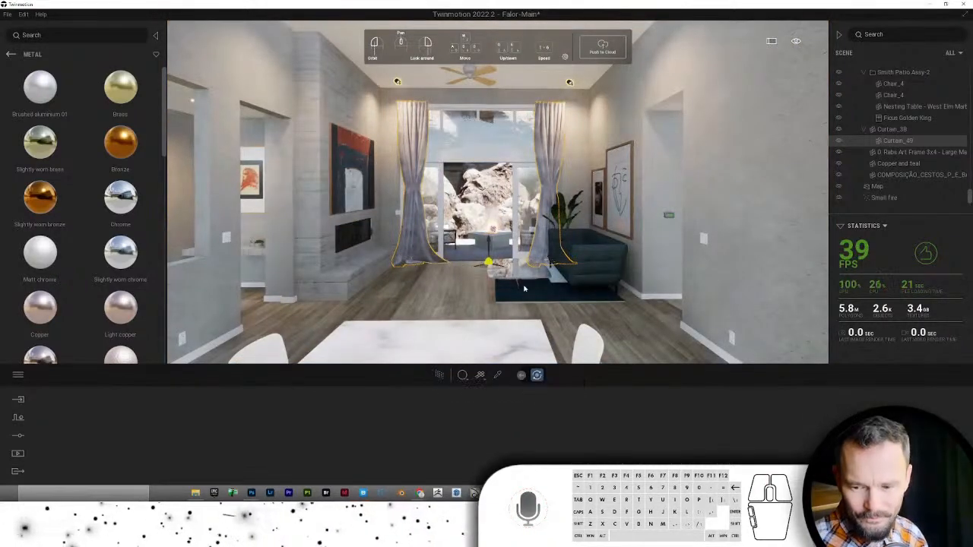
# - Walk toward the sofa, select the blue Cara Couch, then back up to see the fireplace
pyautogui.moveTo(559, 258); pyautogui.dragTo(498, 261)
pyautogui.press('w')
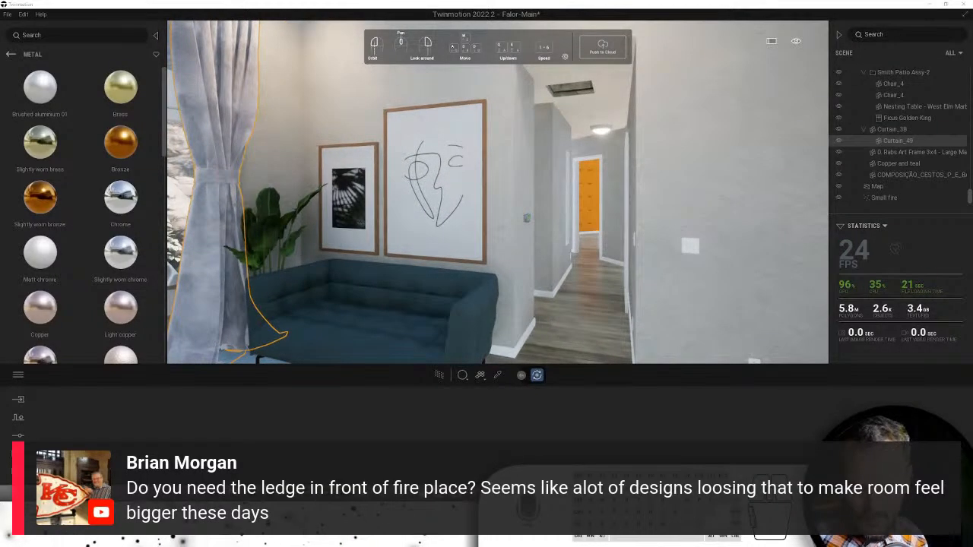
pyautogui.click(386, 266)
pyautogui.moveTo(385, 266); pyautogui.dragTo(474, 283, button='right')
pyautogui.press('s')
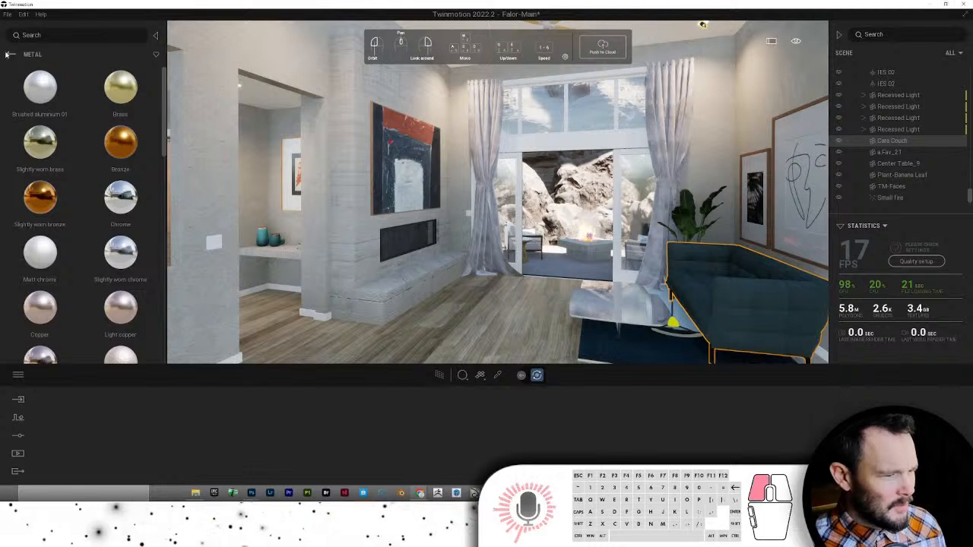
# - Apply Stacked stone 05 from the Stones materials to the wall behind the painting
pyautogui.click(10, 54)
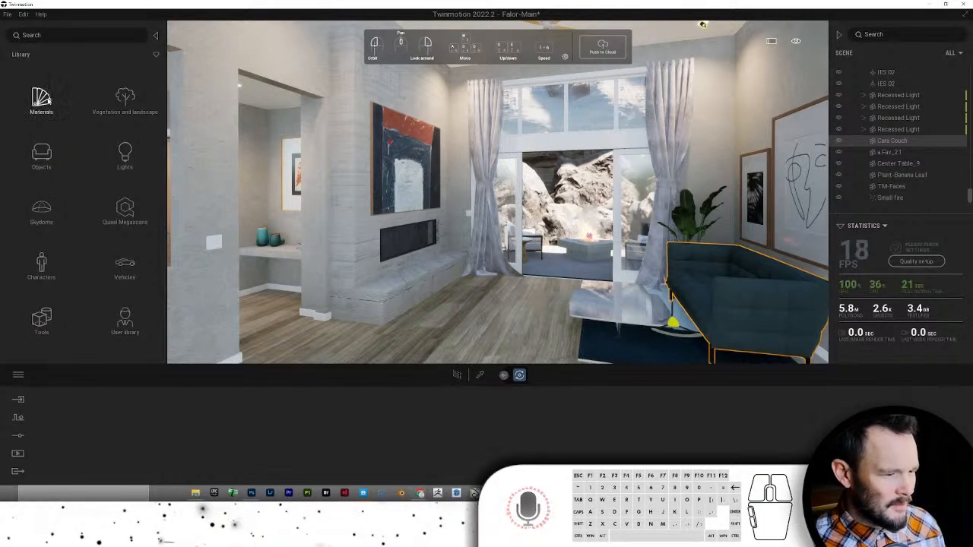
pyautogui.click(42, 99)
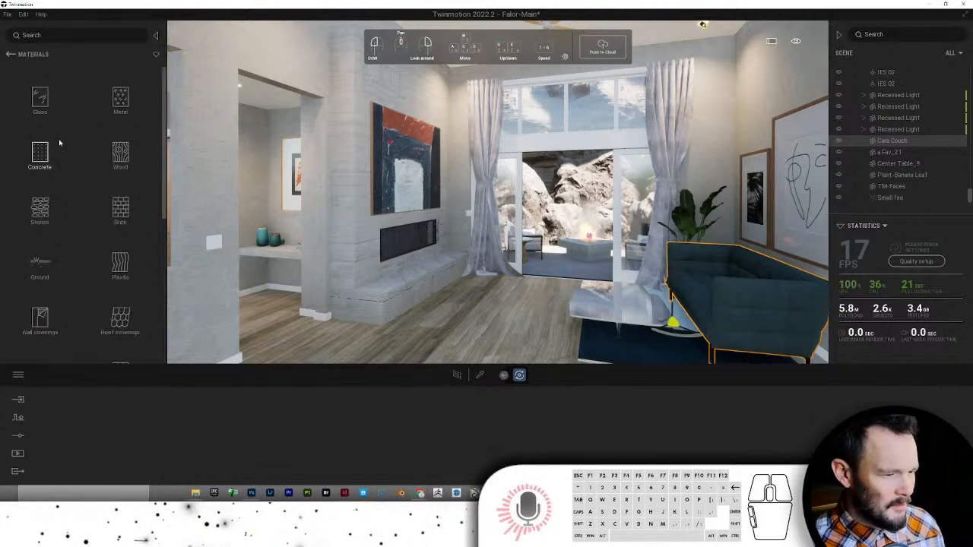
pyautogui.click(50, 206)
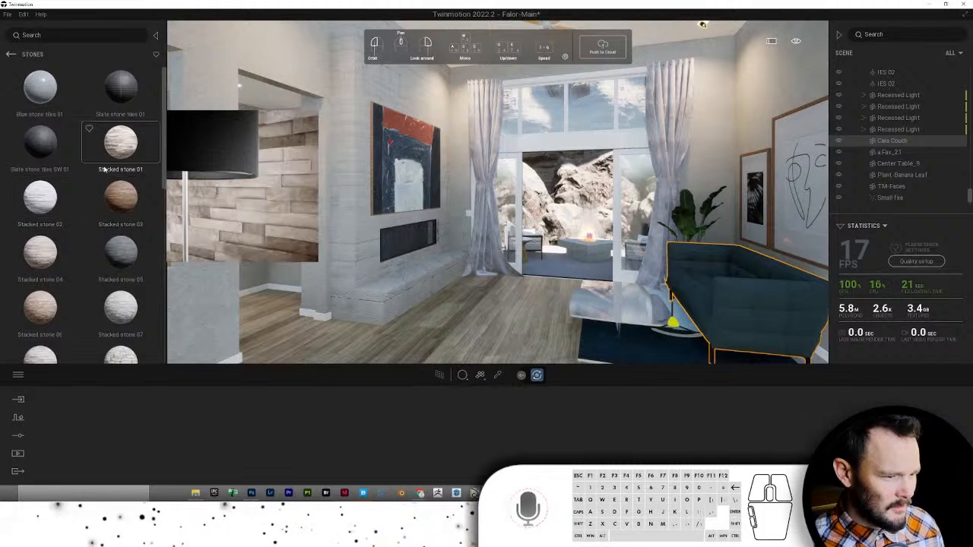
pyautogui.scroll(-1, 103, 190)
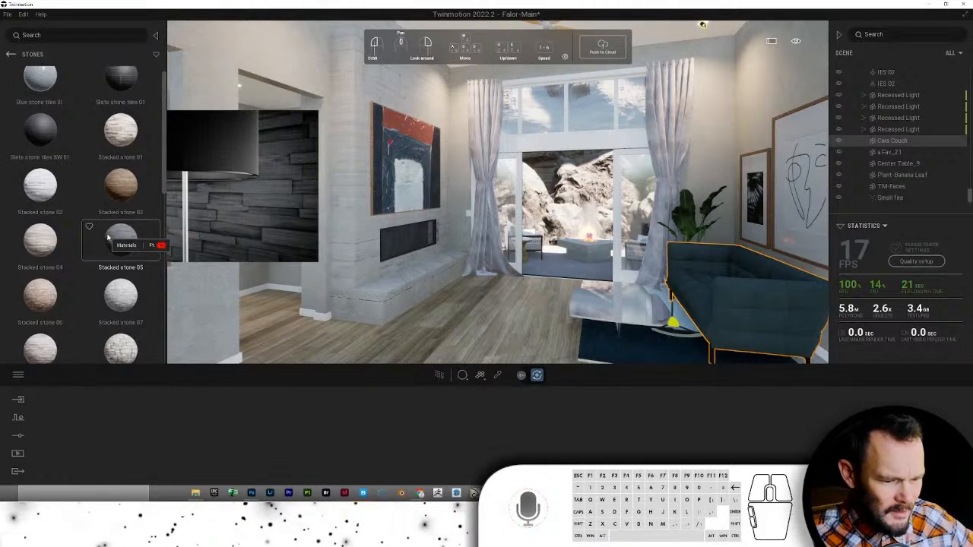
pyautogui.moveTo(108, 238); pyautogui.dragTo(381, 87)
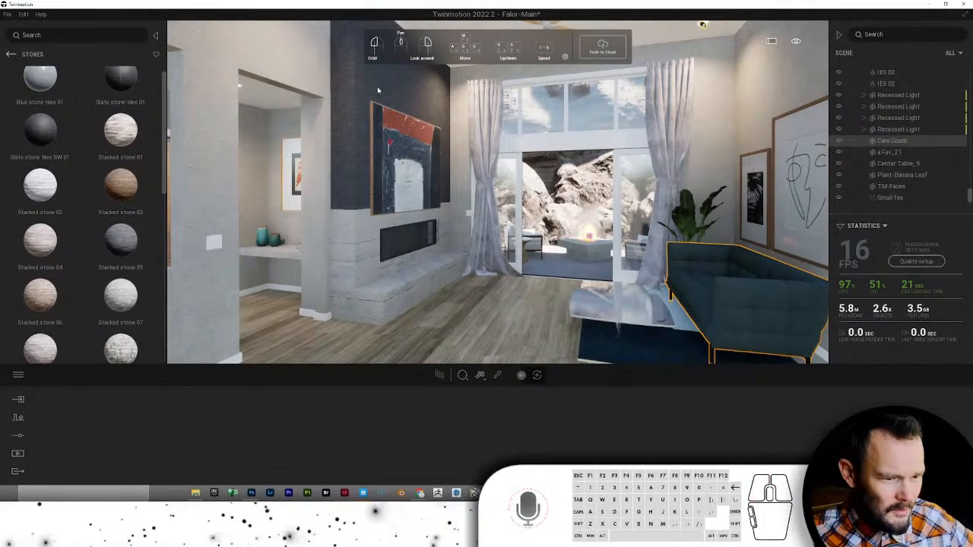
pyautogui.moveTo(149, 425)
pyautogui.mouseDown()
pyautogui.moveTo(358, 245)
pyautogui.moveTo(130, 436)
pyautogui.moveTo(364, 246)
pyautogui.moveTo(358, 263)
pyautogui.moveTo(232, 380)
pyautogui.moveTo(131, 403)
pyautogui.moveTo(129, 437)
pyautogui.moveTo(149, 430)
pyautogui.mouseUp()
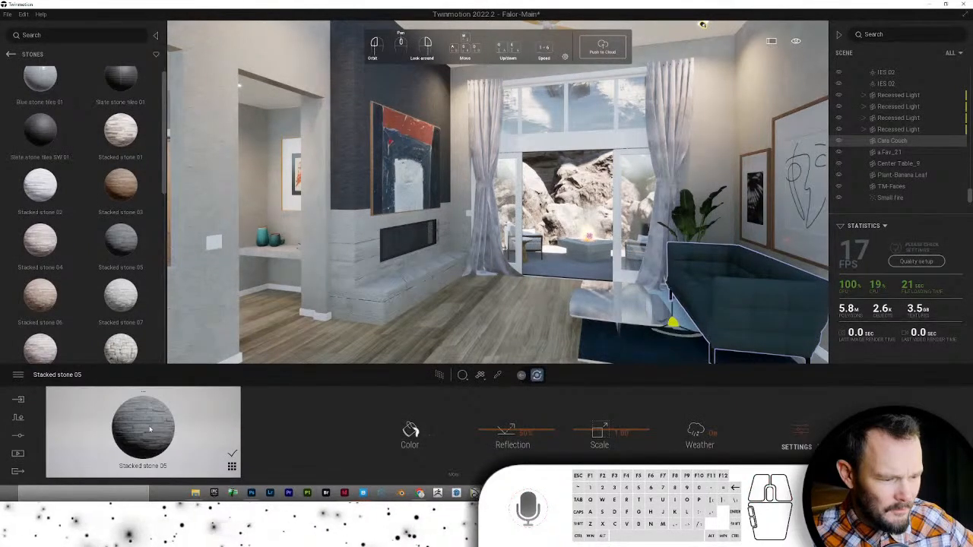
pyautogui.rightClick(118, 344)
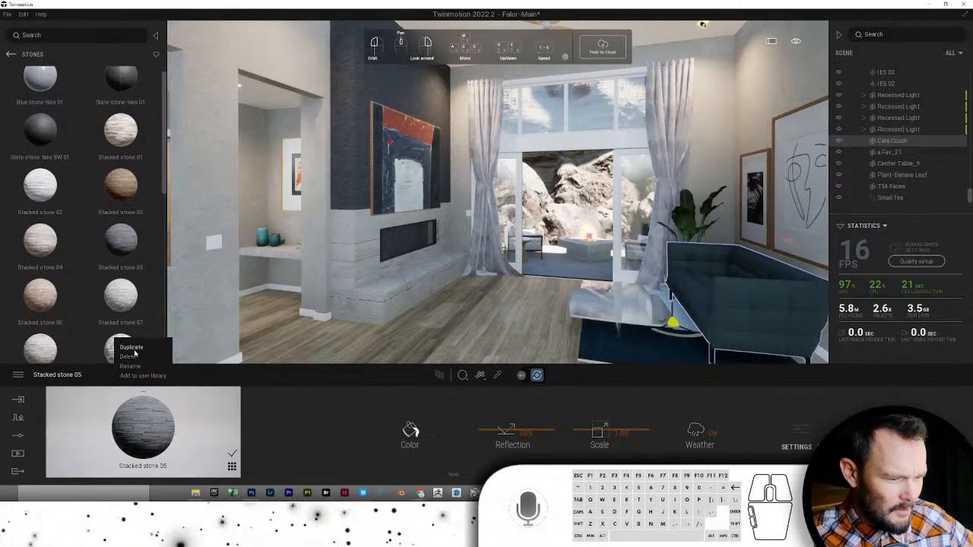
pyautogui.click(134, 352)
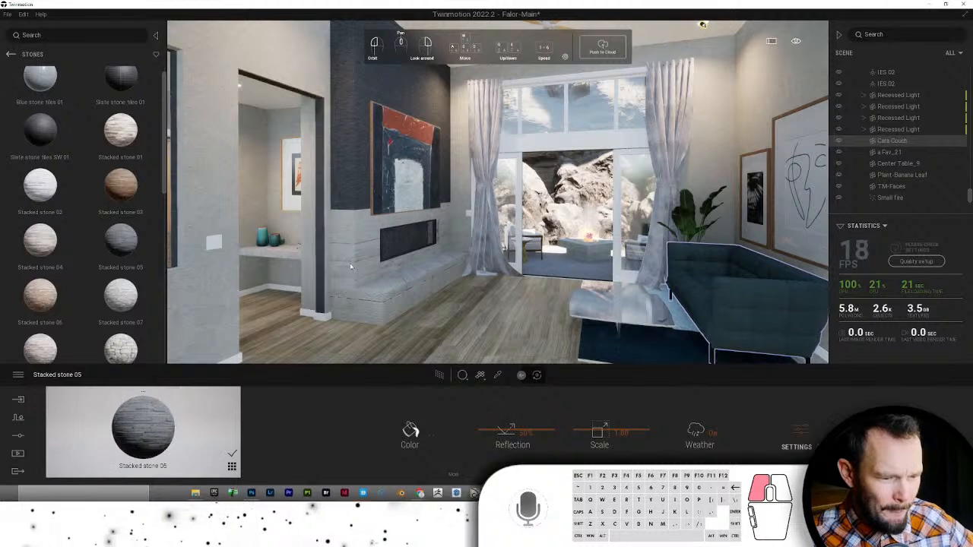
# - Extend Stacked stone 05 to the walls beside the fireplace, the hearth, base and surround
pyautogui.moveTo(351, 266); pyautogui.dragTo(371, 283)
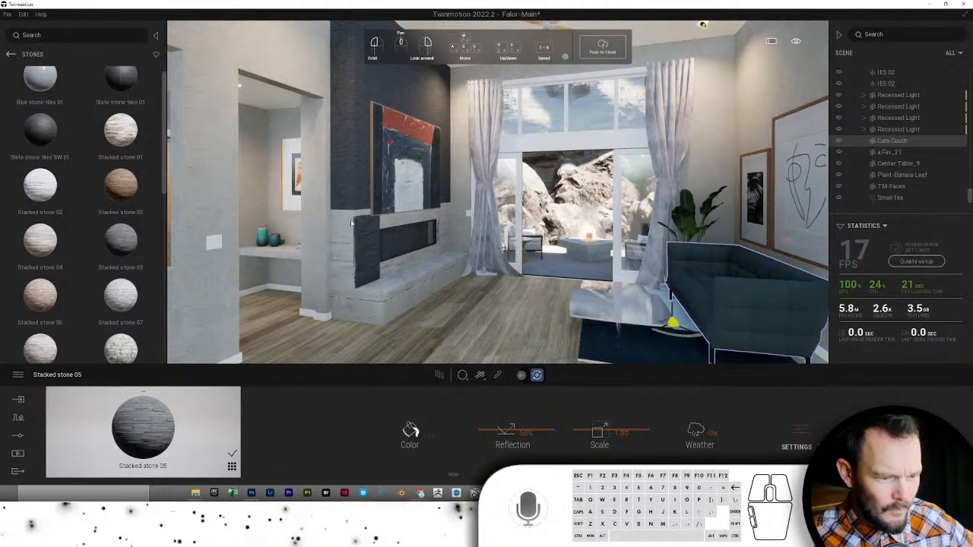
pyautogui.moveTo(143, 427); pyautogui.dragTo(343, 261)
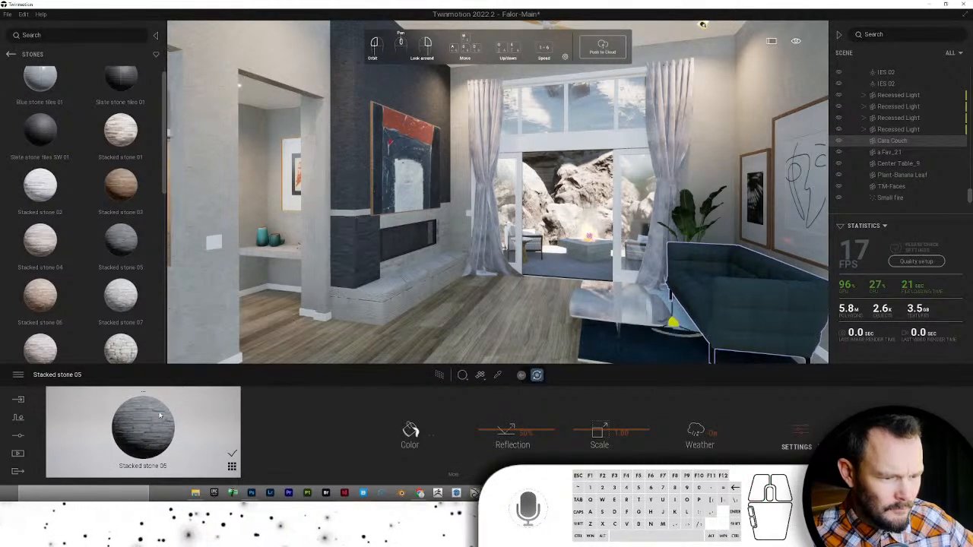
pyautogui.moveTo(130, 437); pyautogui.dragTo(358, 310)
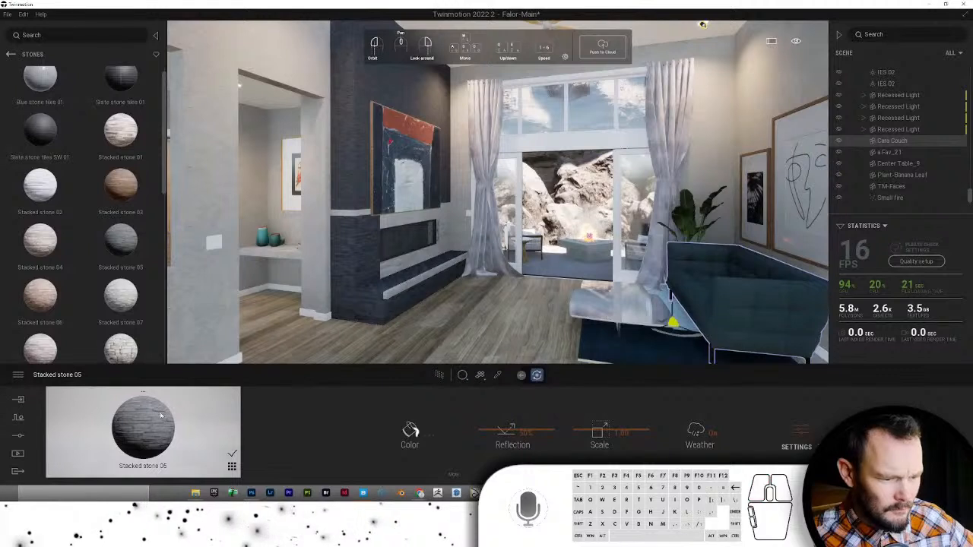
pyautogui.moveTo(134, 425); pyautogui.dragTo(392, 293)
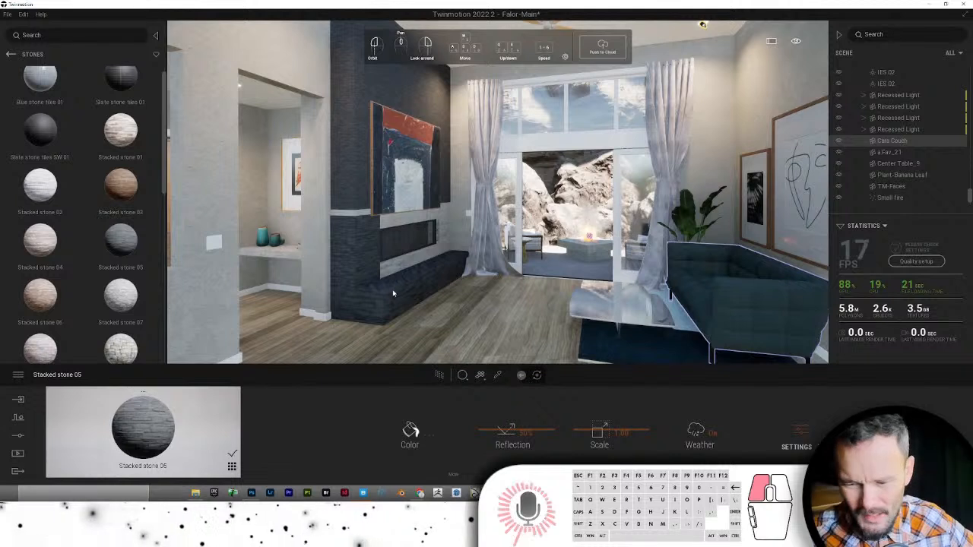
pyautogui.moveTo(399, 293); pyautogui.dragTo(399, 294)
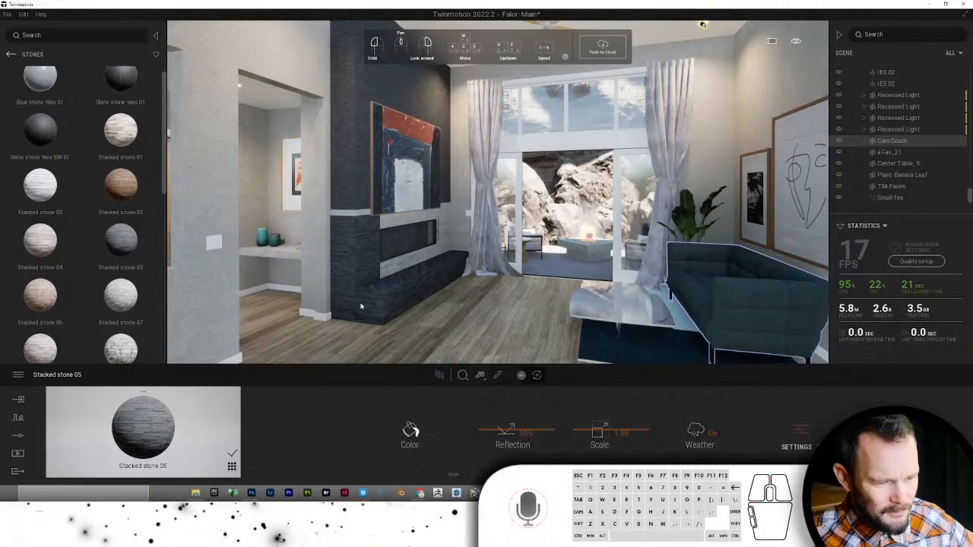
pyautogui.moveTo(138, 418); pyautogui.dragTo(410, 265)
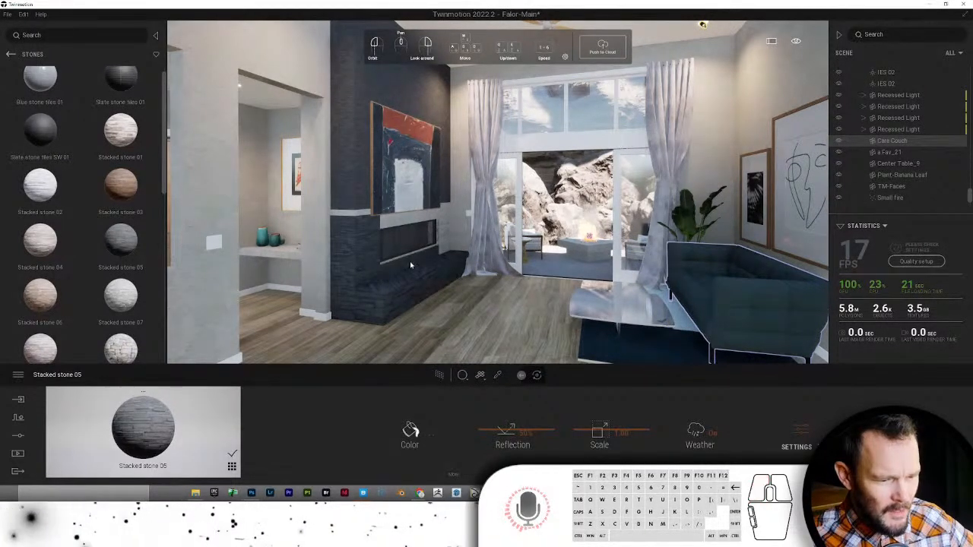
pyautogui.moveTo(141, 423); pyautogui.dragTo(357, 265)
pyautogui.moveTo(149, 423); pyautogui.dragTo(345, 213)
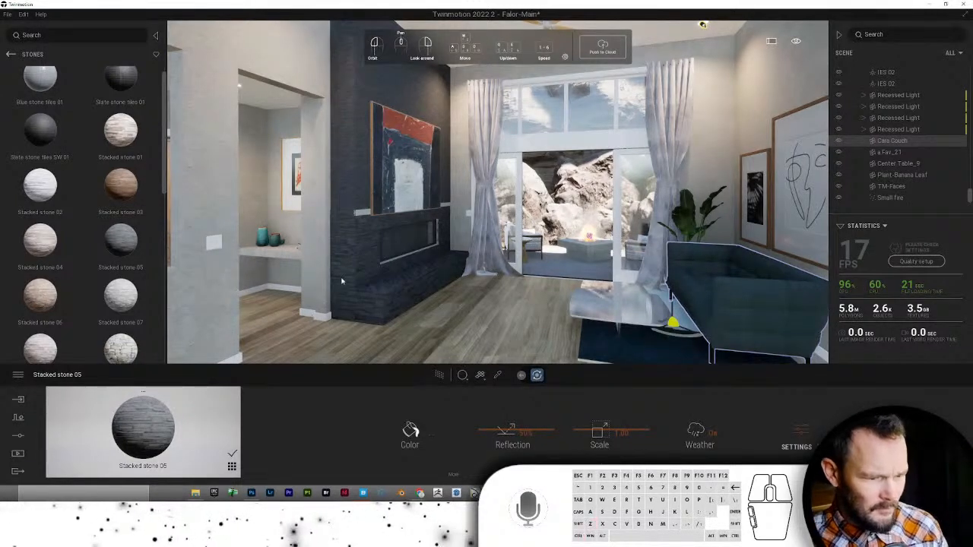
pyautogui.hotkey('ctrl', 'z')
# - Raise the stone pattern scale to about 4 and apply it to the wall behind the shelf
pyautogui.click(497, 375)
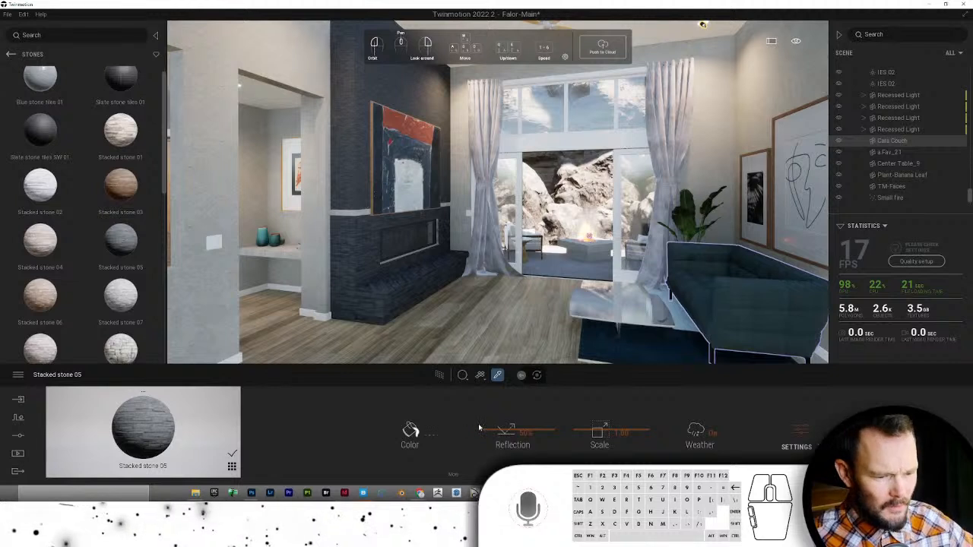
pyautogui.moveTo(572, 429); pyautogui.dragTo(585, 409)
pyautogui.moveTo(174, 430); pyautogui.dragTo(285, 231)
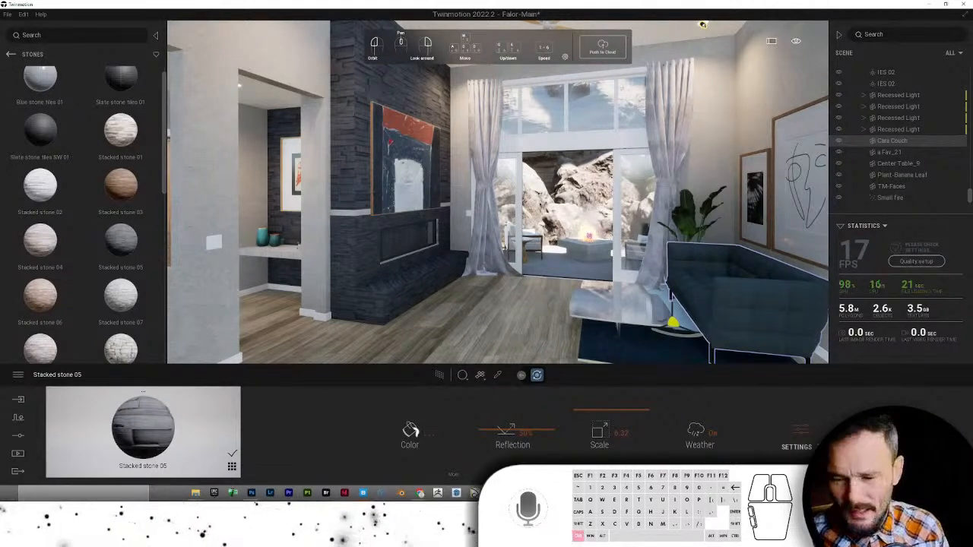
# - Undo the fireplace stone changes with Ctrl+Z, restoring the light panels, then turn the view
pyautogui.hotkey('ctrl', 'z')
pyautogui.hotkey('ctrl', 'z')
pyautogui.hotkey('ctrl', 'z')
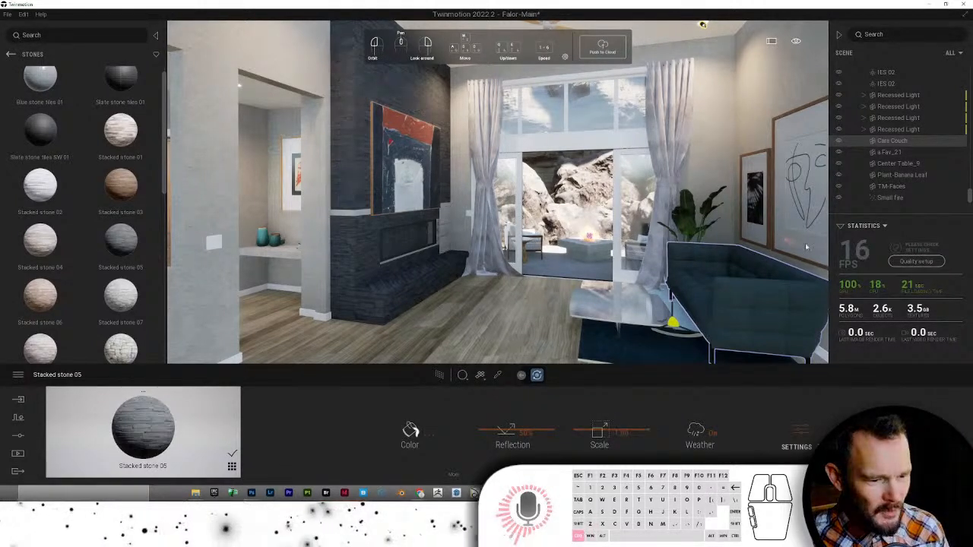
pyautogui.hotkey('ctrl', 'z')
pyautogui.hotkey('ctrl', 'z')
pyautogui.hotkey('ctrl', 'z')
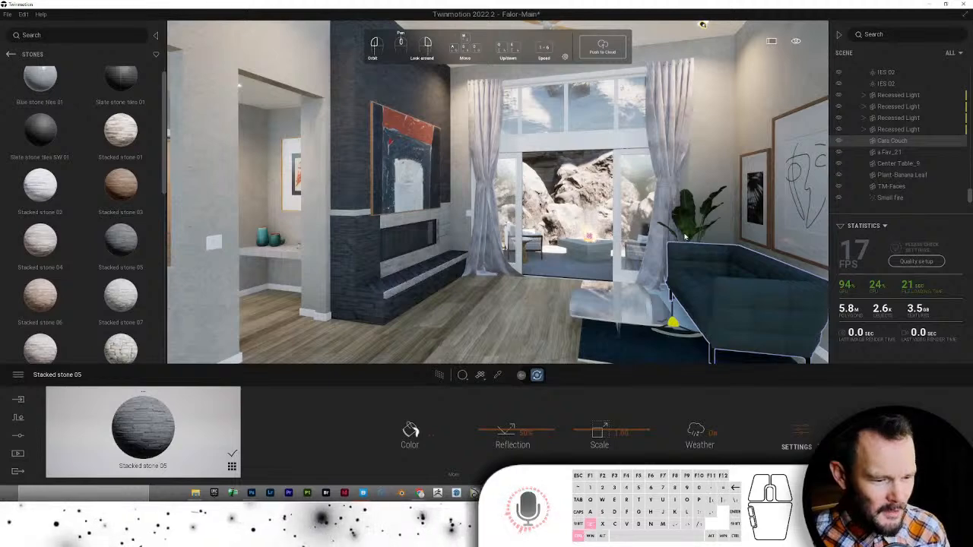
pyautogui.hotkey('ctrl', 'z')
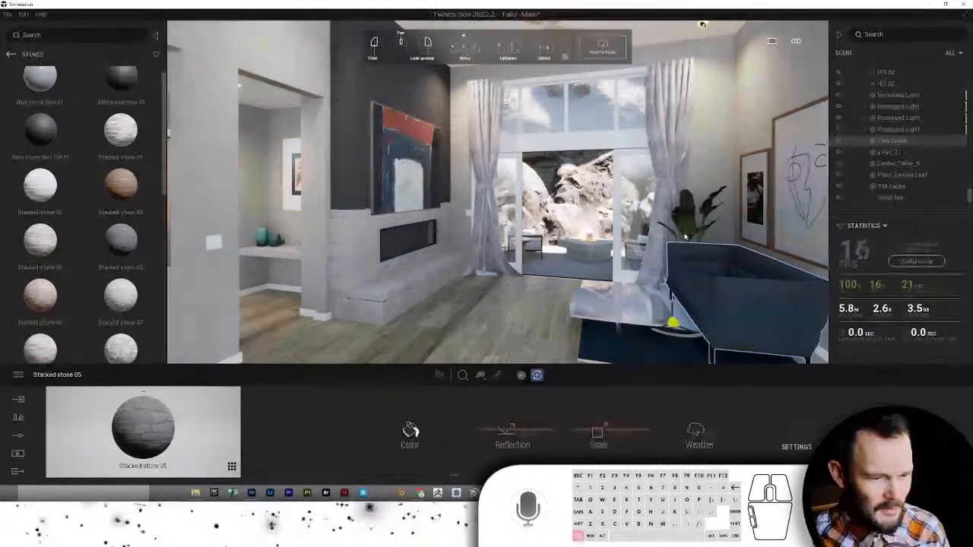
pyautogui.hotkey('ctrl', 'z')
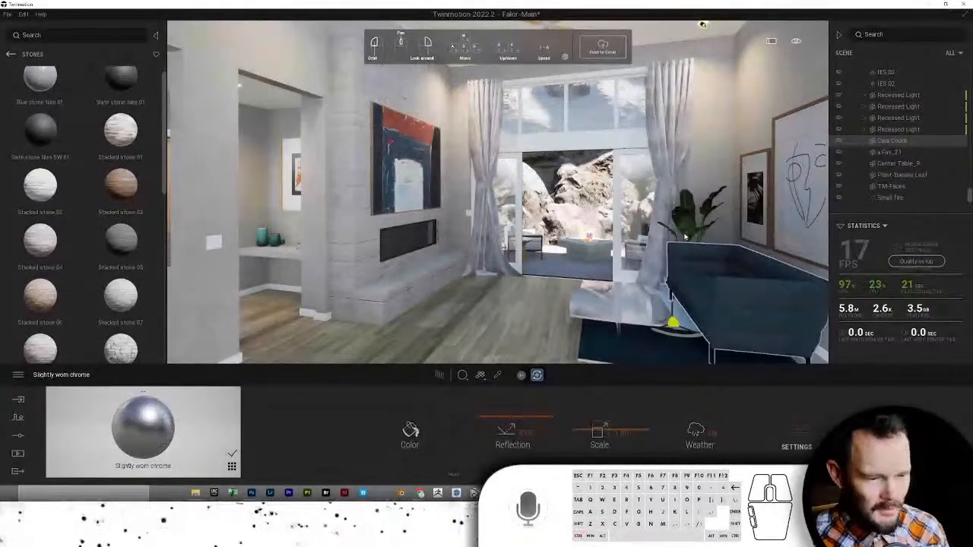
pyautogui.hotkey('ctrl', 'z')
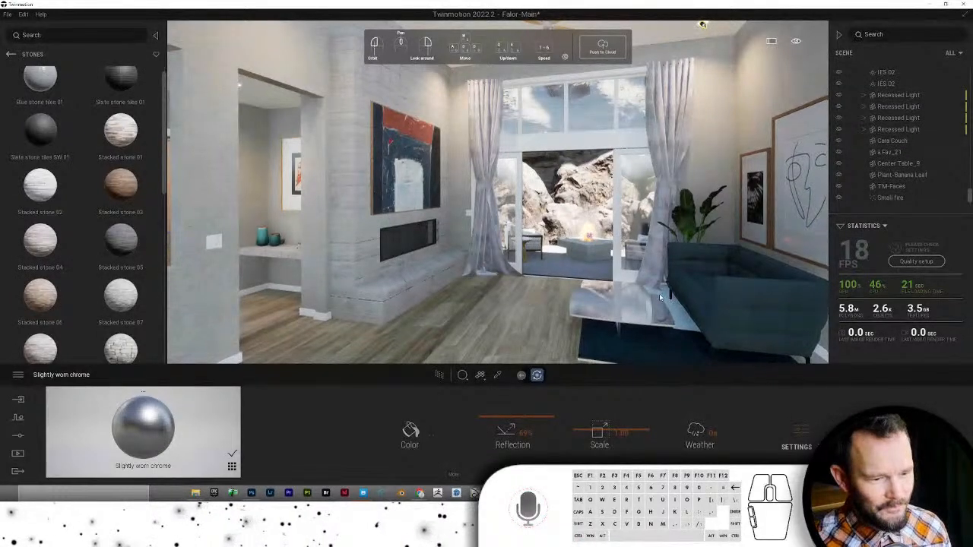
pyautogui.moveTo(659, 293); pyautogui.dragTo(844, 367, button='right')
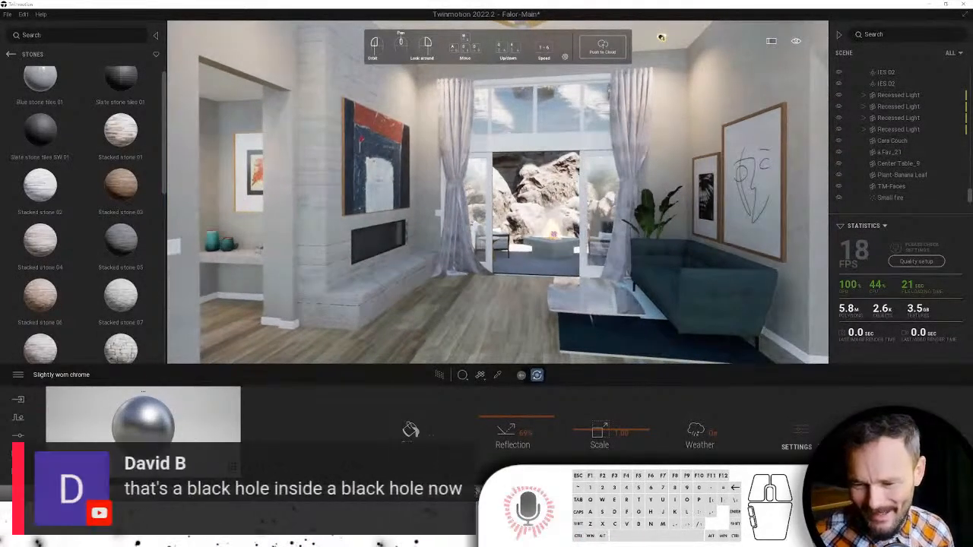
pyautogui.click(490, 305)
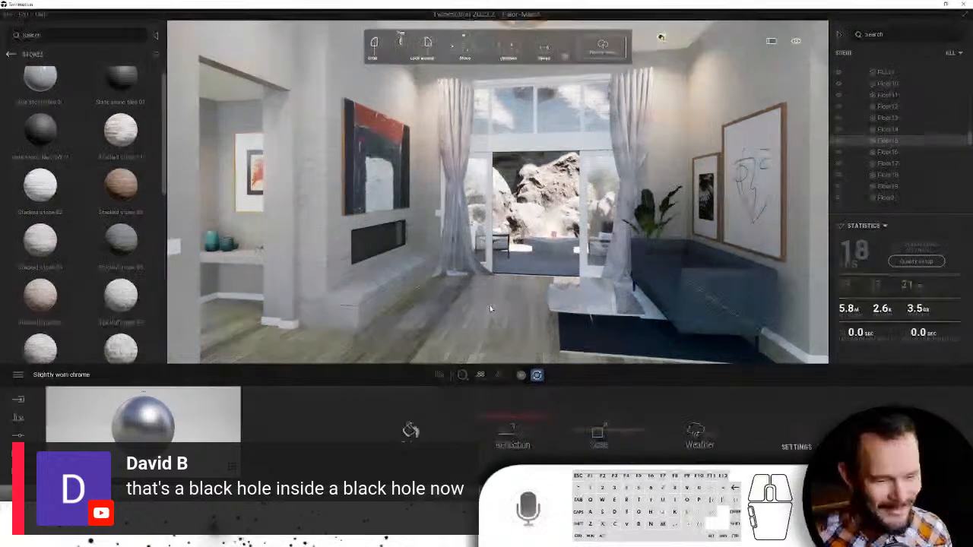
pyautogui.moveTo(490, 306); pyautogui.dragTo(589, 149, button='right')
# - Walk into the office and collapse the Landscape, Kitchen and other scene graph groups
pyautogui.press('w')
pyautogui.press('s')
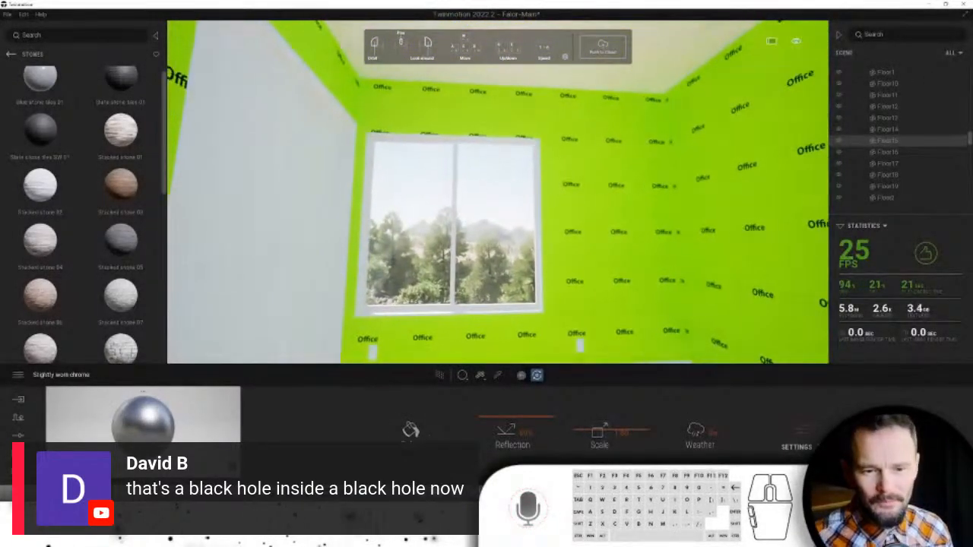
pyautogui.moveTo(971, 138); pyautogui.dragTo(970, 73)
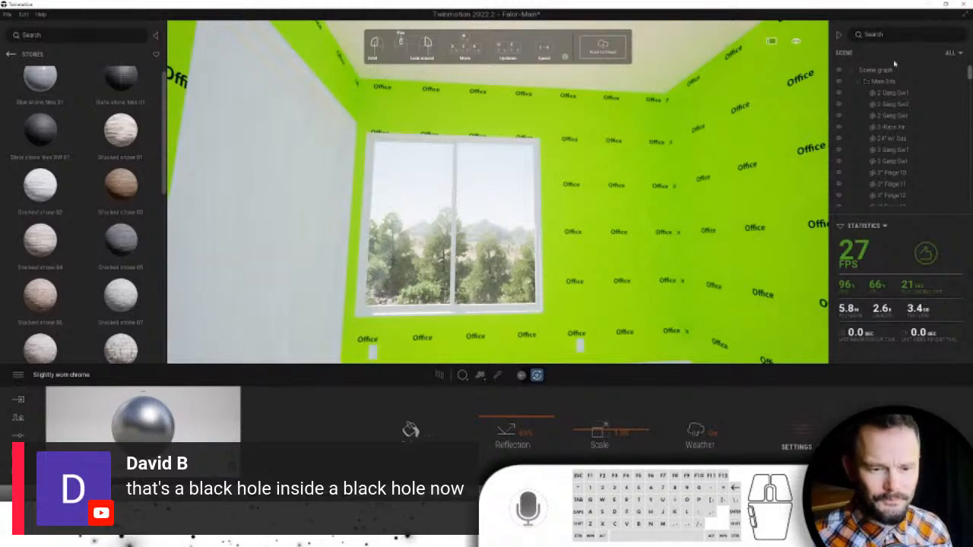
pyautogui.click(859, 93)
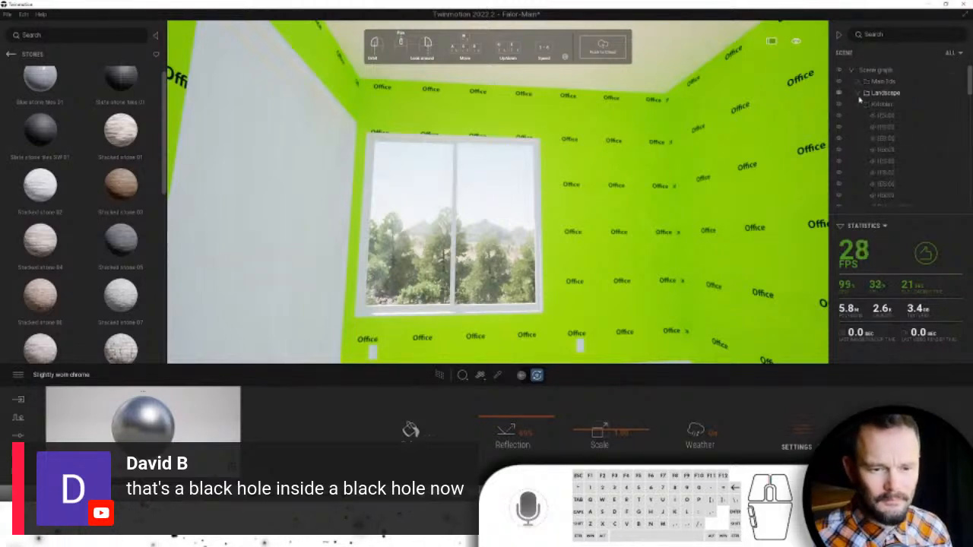
pyautogui.click(855, 104)
pyautogui.click(855, 138)
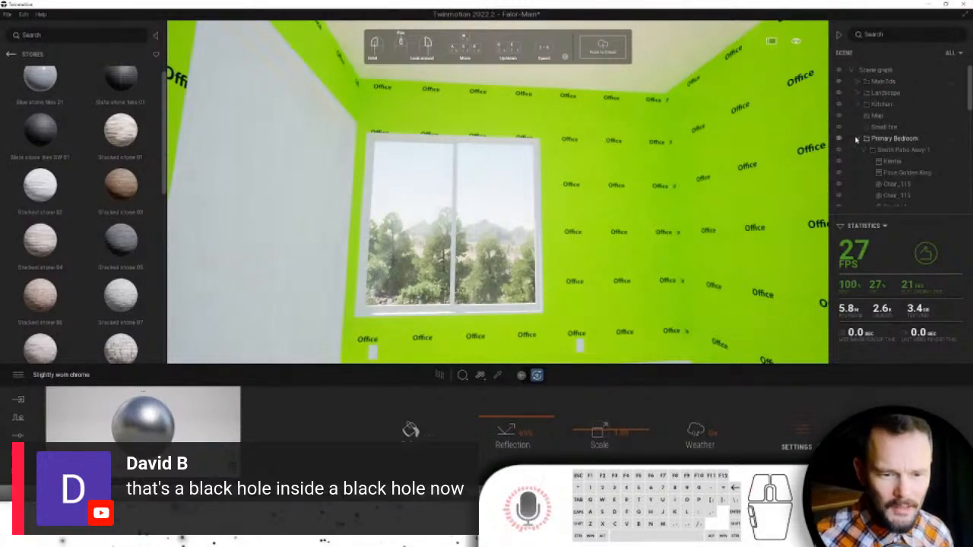
# - Create a new sub container named Office and set it as the active container
pyautogui.rightClick(866, 69)
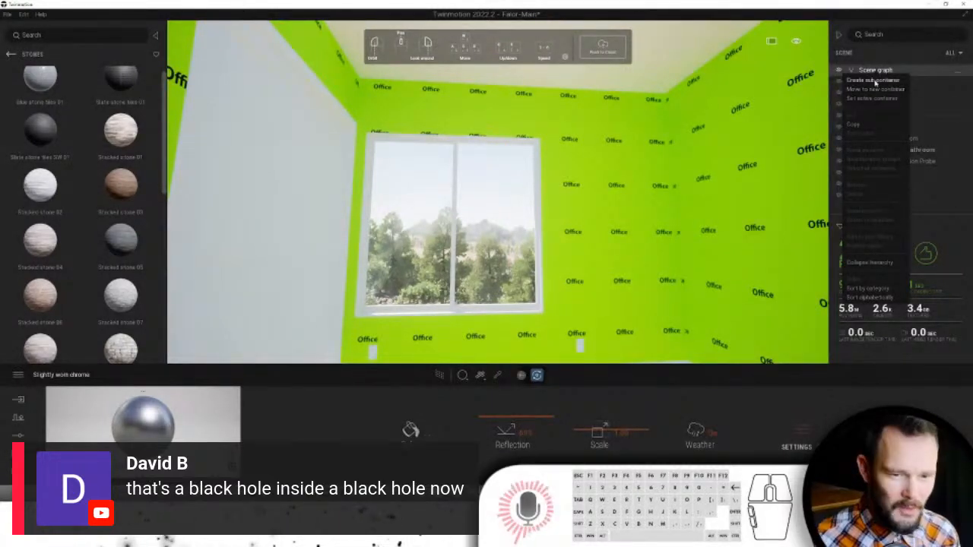
pyautogui.click(874, 81)
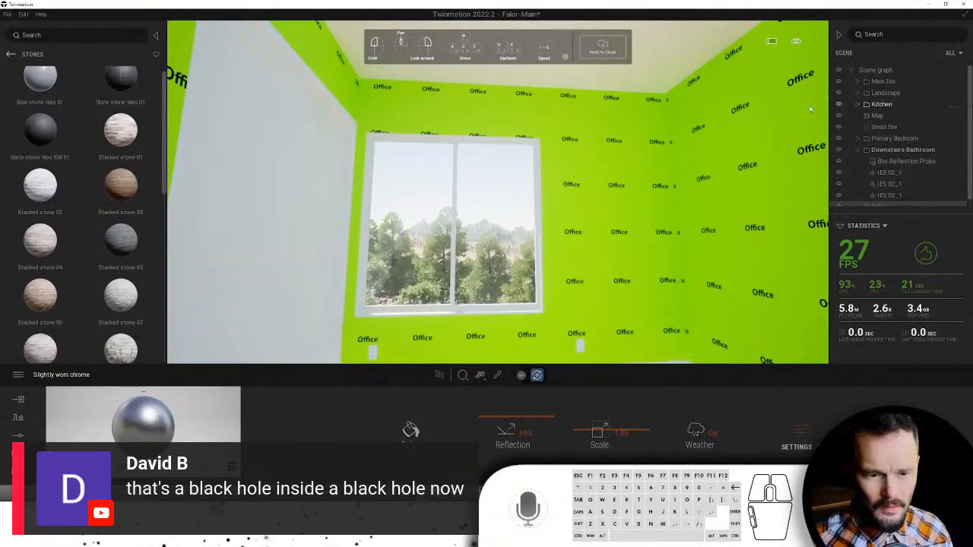
pyautogui.click(858, 150)
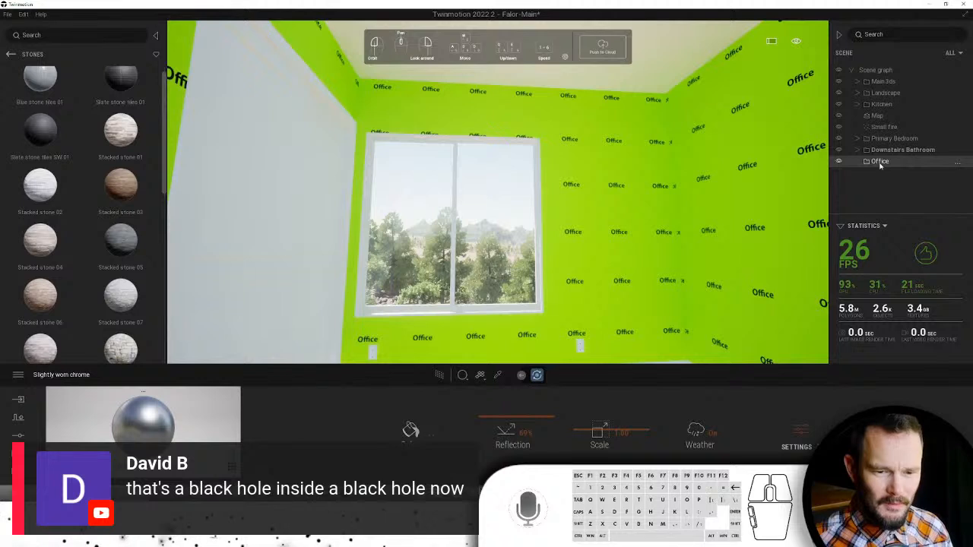
pyautogui.rightClick(880, 164)
pyautogui.click(875, 191)
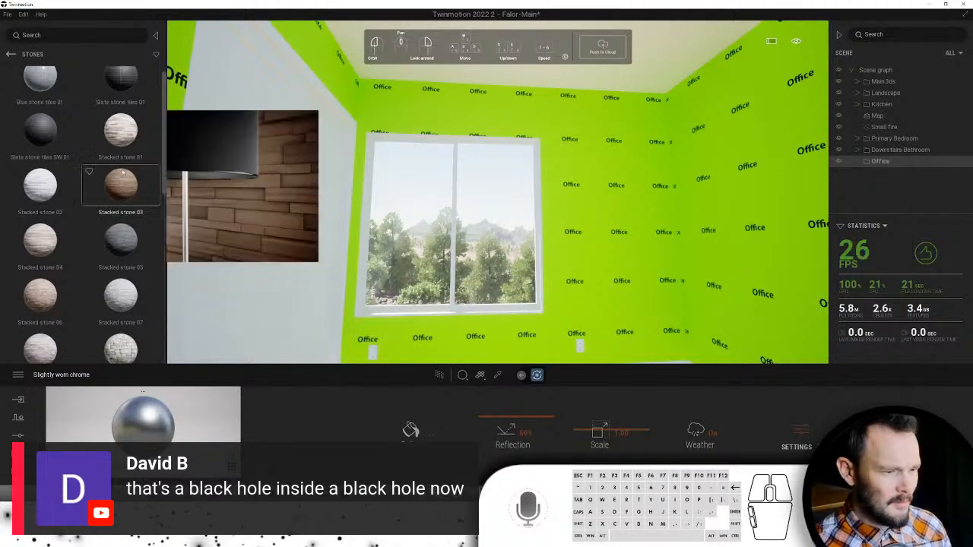
# - Browse the User Library to the TM Materials > Walls folder
pyautogui.click(11, 55)
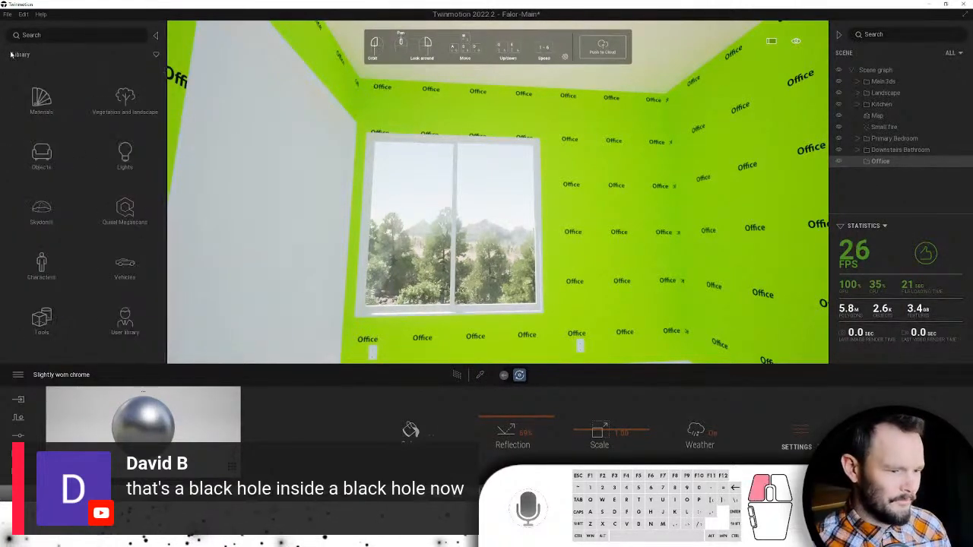
pyautogui.click(121, 323)
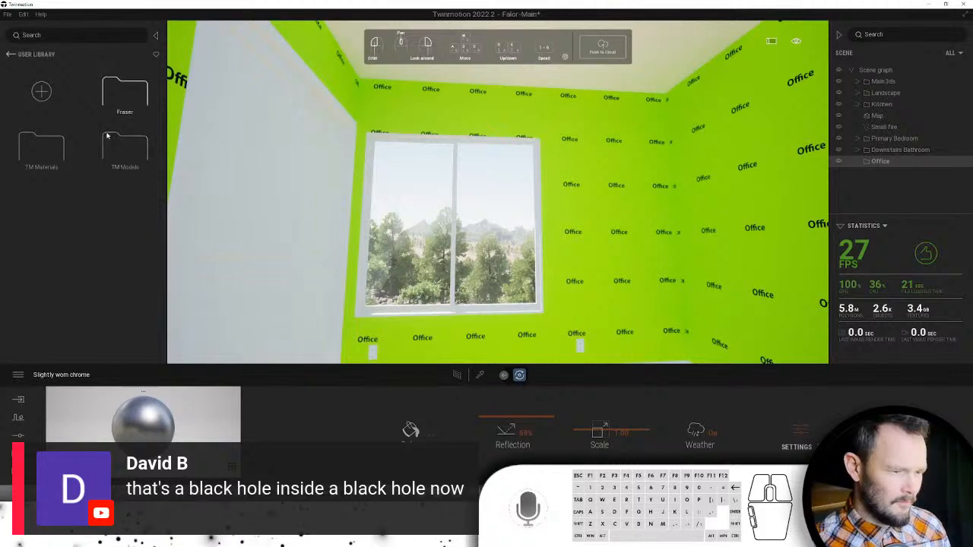
pyautogui.click(59, 156)
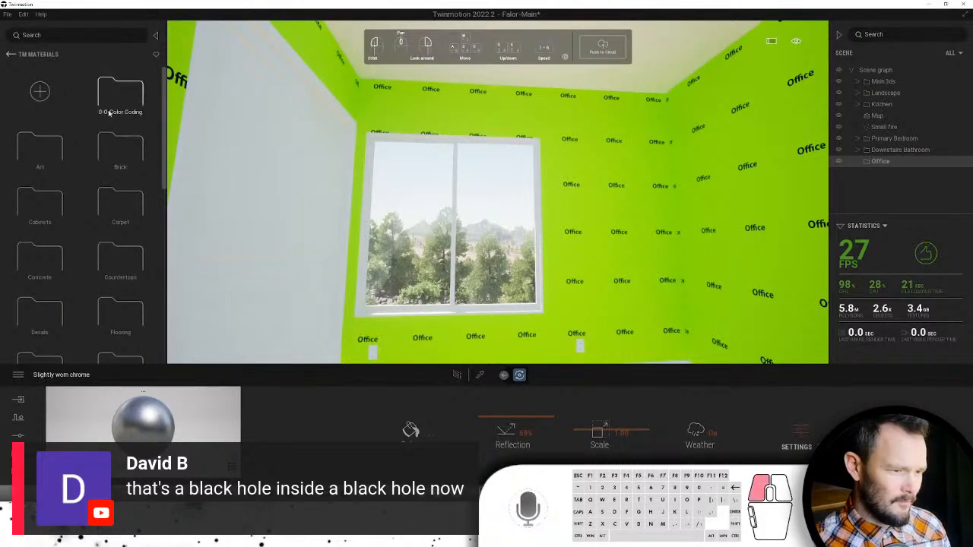
pyautogui.click(108, 137)
pyautogui.scroll(-3, 96, 201)
pyautogui.scroll(-3, 97, 202)
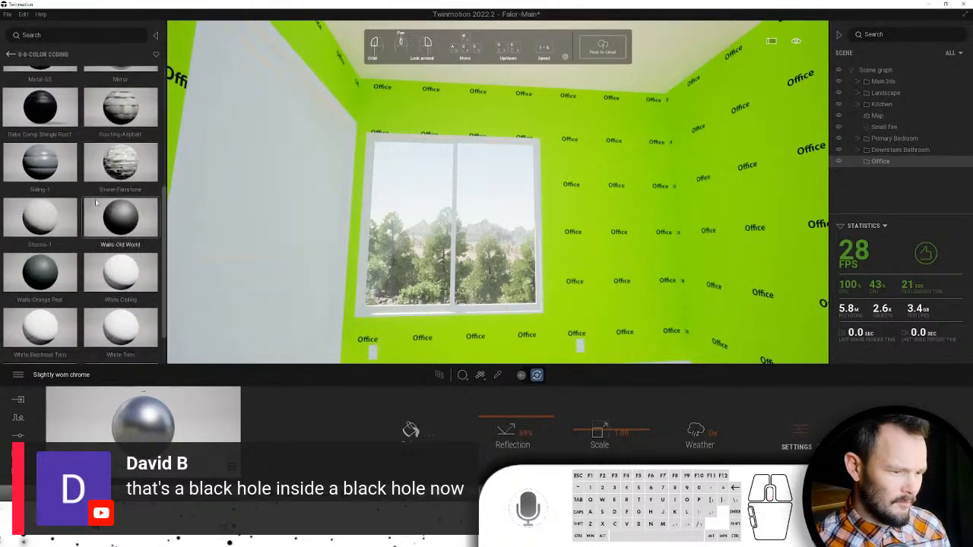
pyautogui.click(9, 54)
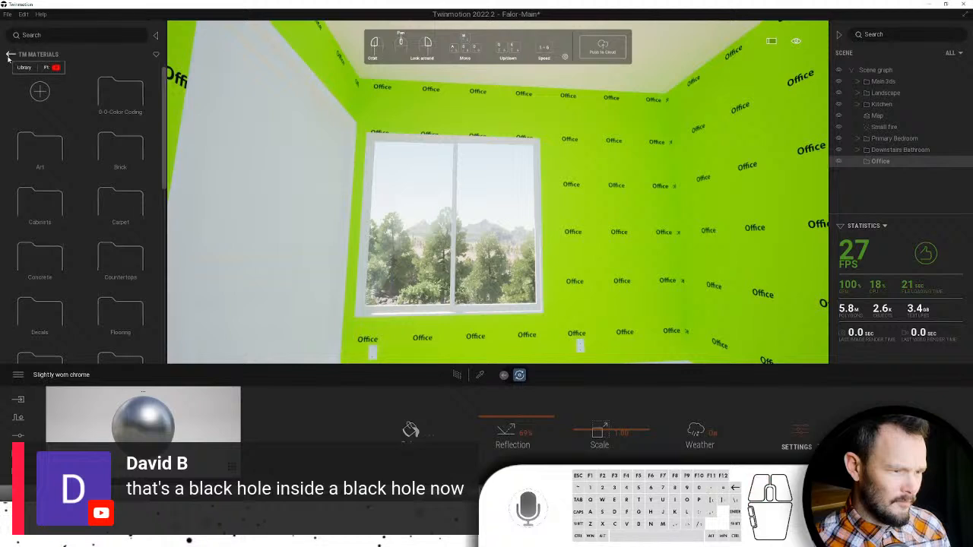
pyautogui.click(10, 54)
pyautogui.click(45, 146)
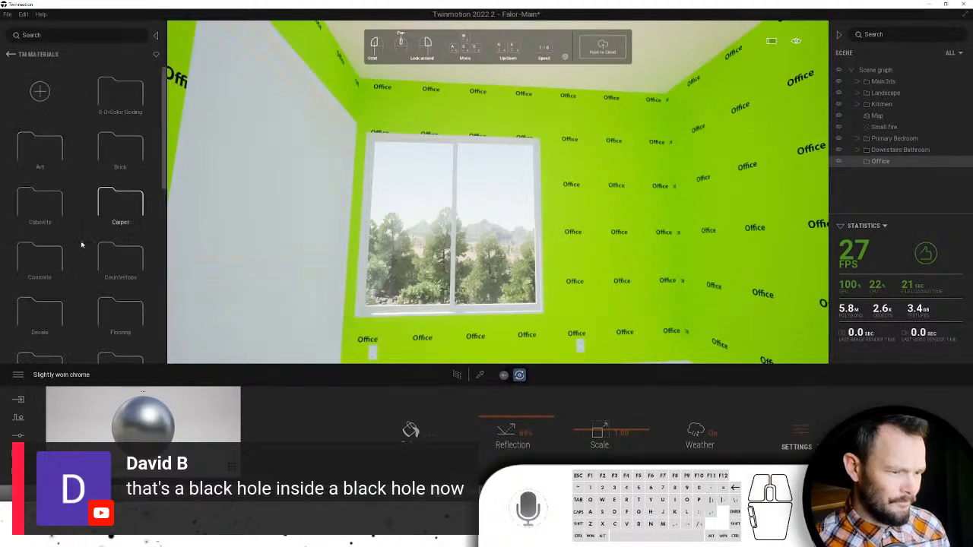
pyautogui.scroll(-3, 84, 255)
pyautogui.scroll(-5, 89, 256)
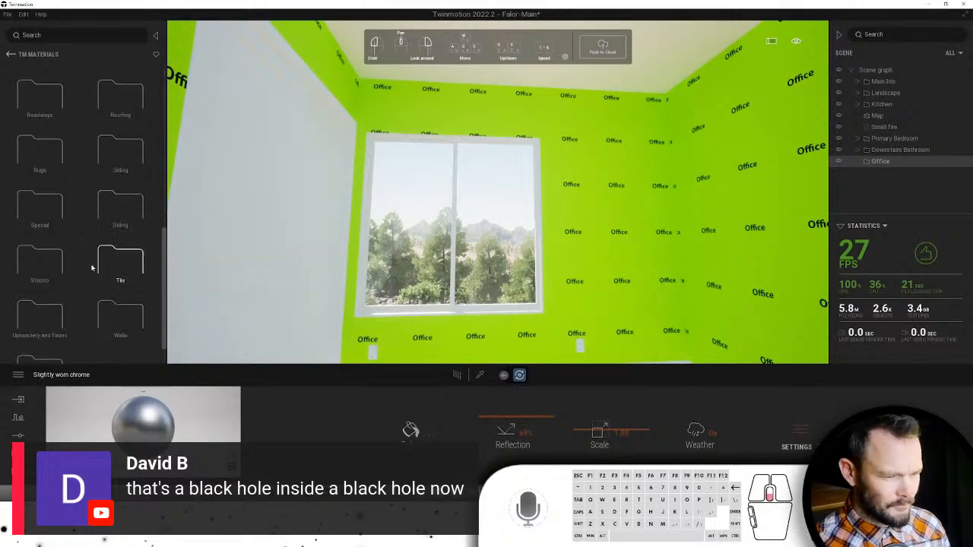
pyautogui.click(107, 266)
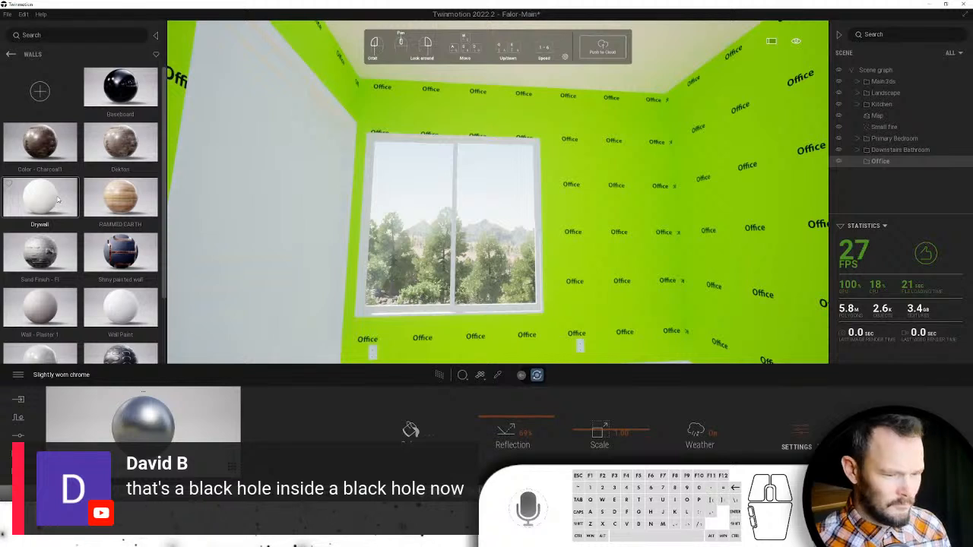
# - Switch to Replace material mode and drag Drywall onto the green office walls
pyautogui.click(462, 375)
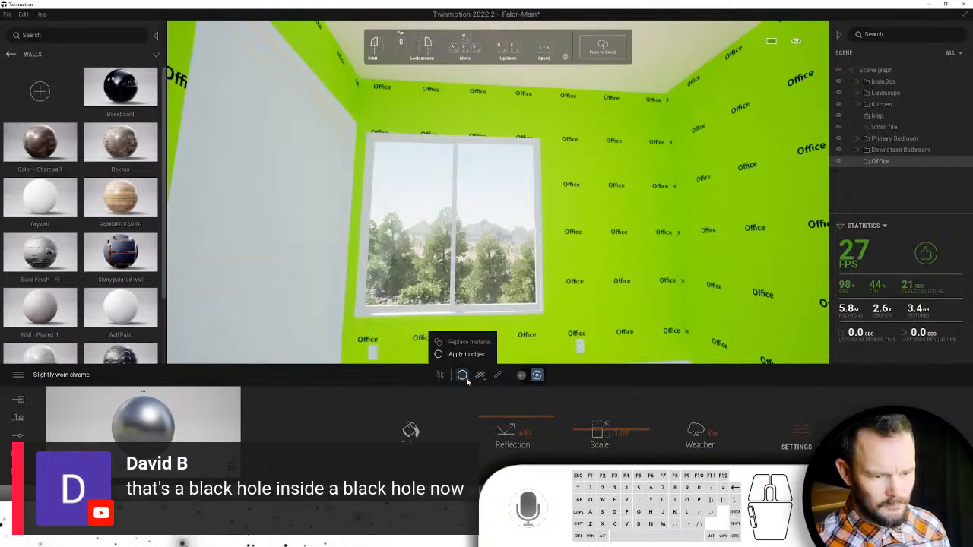
pyautogui.click(466, 343)
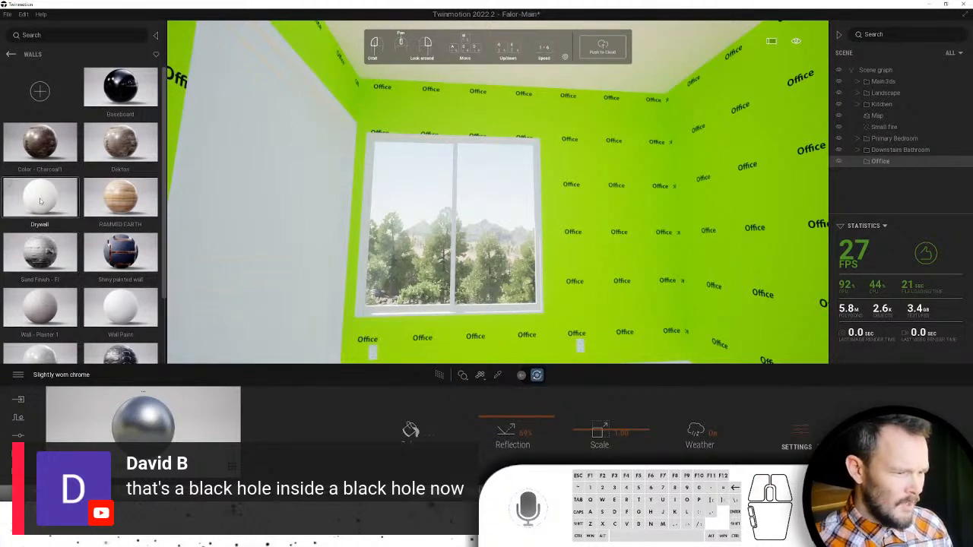
pyautogui.moveTo(42, 200); pyautogui.dragTo(586, 232)
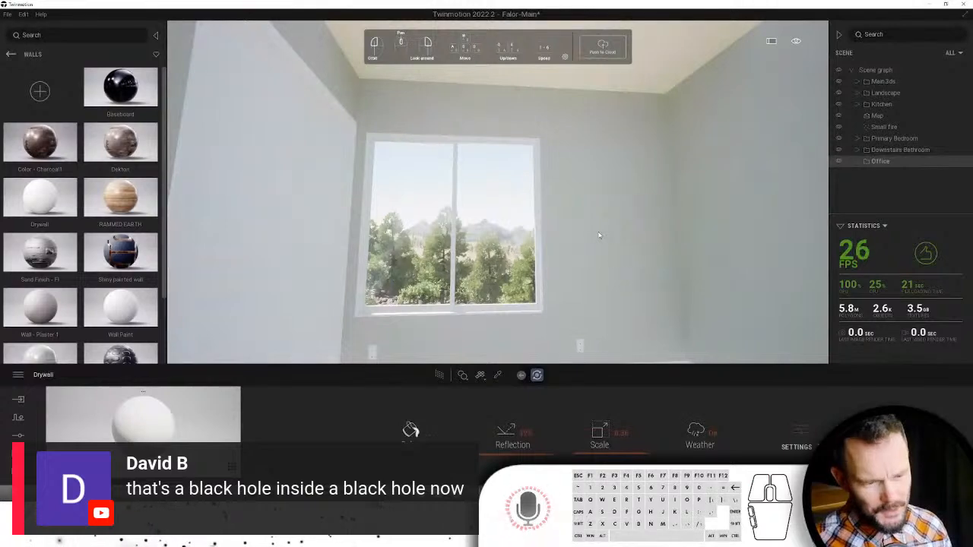
pyautogui.moveTo(620, 249); pyautogui.dragTo(521, 126, button='right')
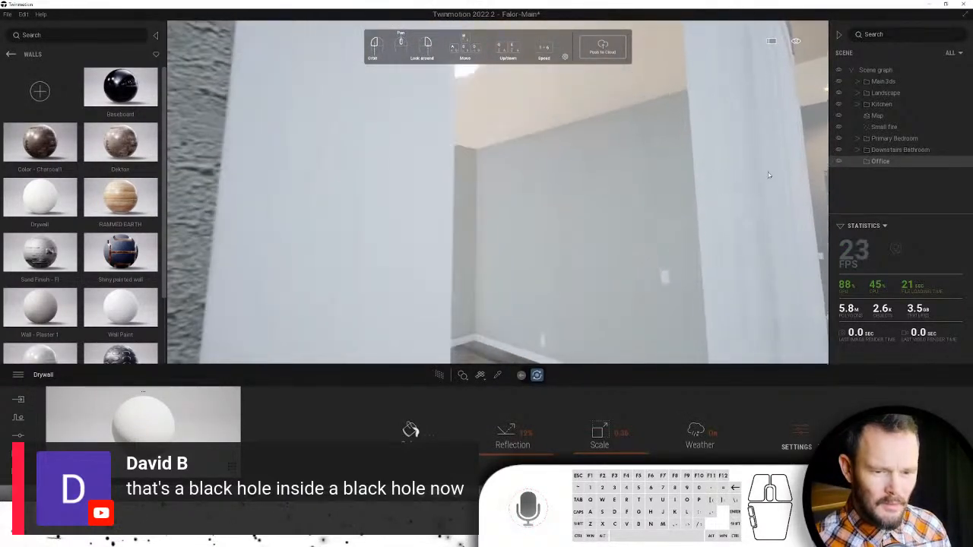
# - Place an Omnidirectional light from TM Models > 0-Emitters near the office ceiling
pyautogui.click(11, 55)
pyautogui.click(10, 54)
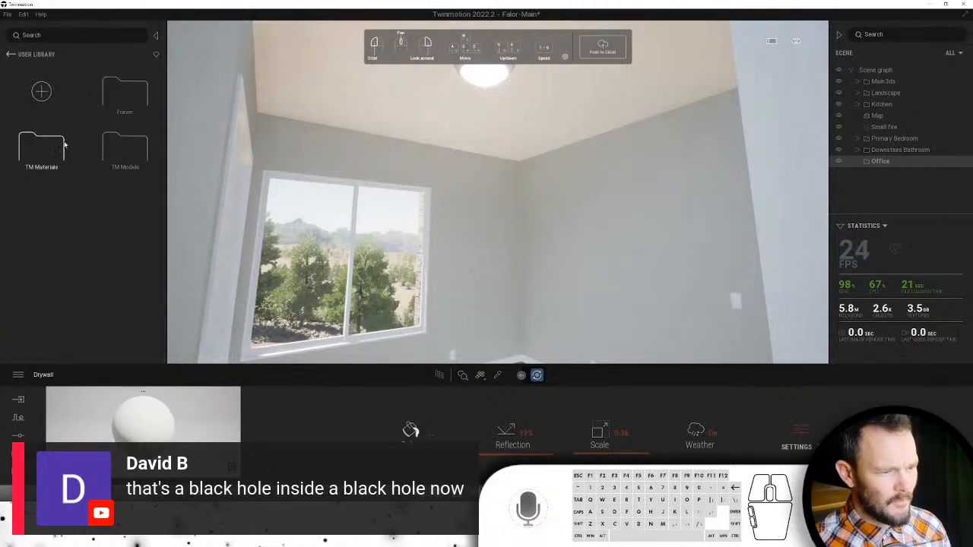
pyautogui.click(109, 150)
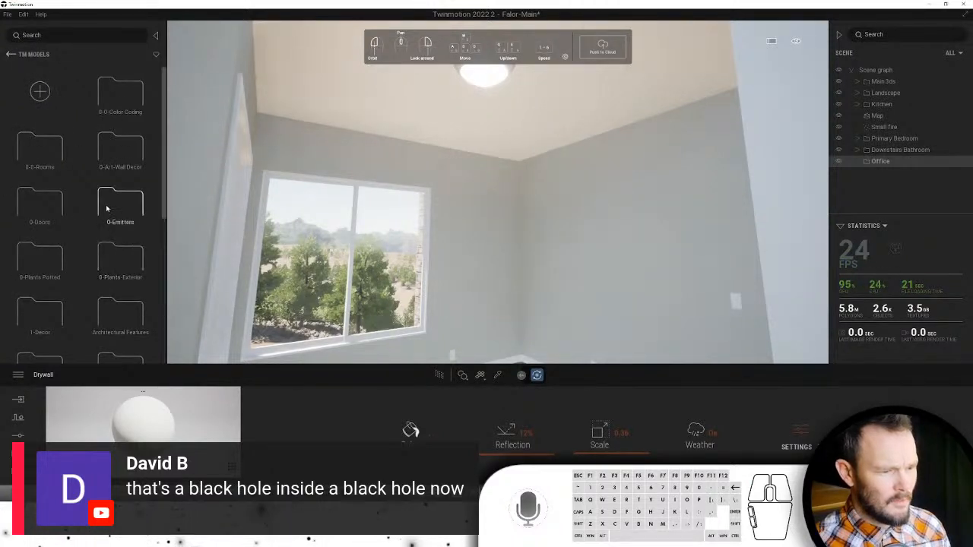
pyautogui.click(106, 207)
pyautogui.moveTo(42, 196); pyautogui.dragTo(487, 85)
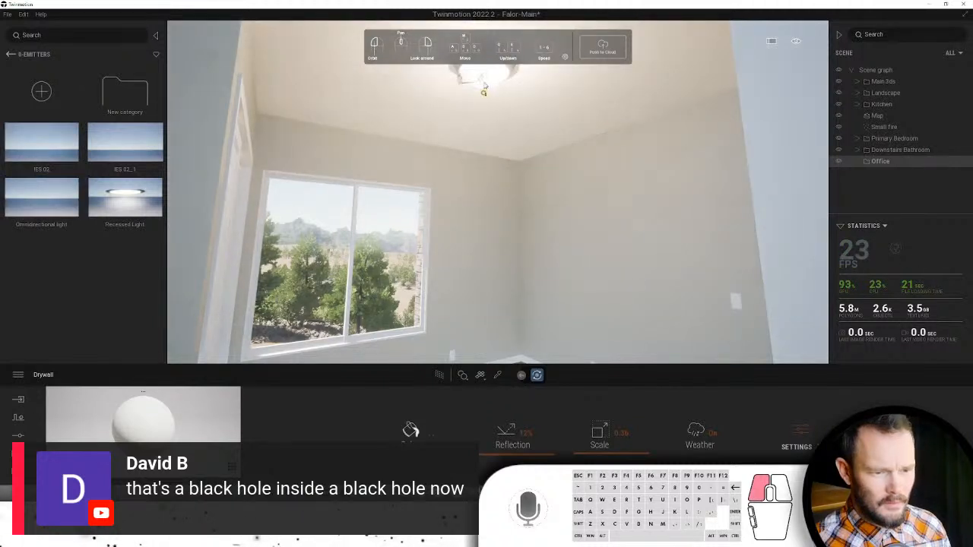
pyautogui.moveTo(489, 250); pyautogui.dragTo(487, 25, button='right')
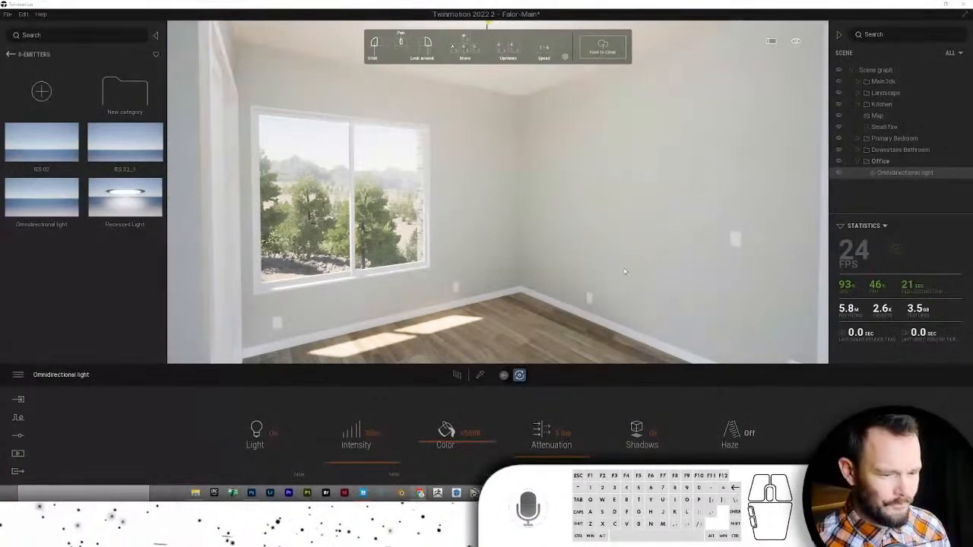
# - Select the Omnidirectional light in the scene list and zoom to it to check placement
pyautogui.middleClick(578, 281)
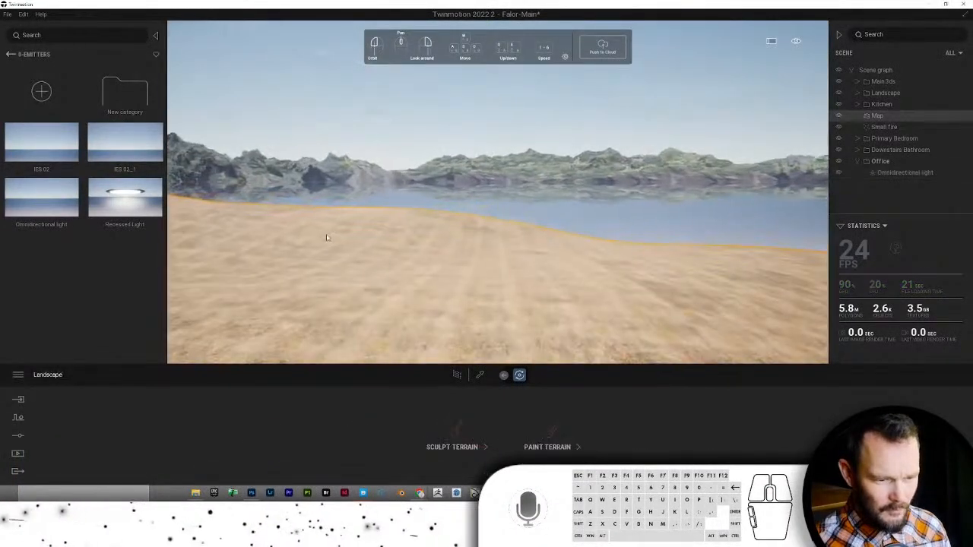
pyautogui.rightClick(892, 128)
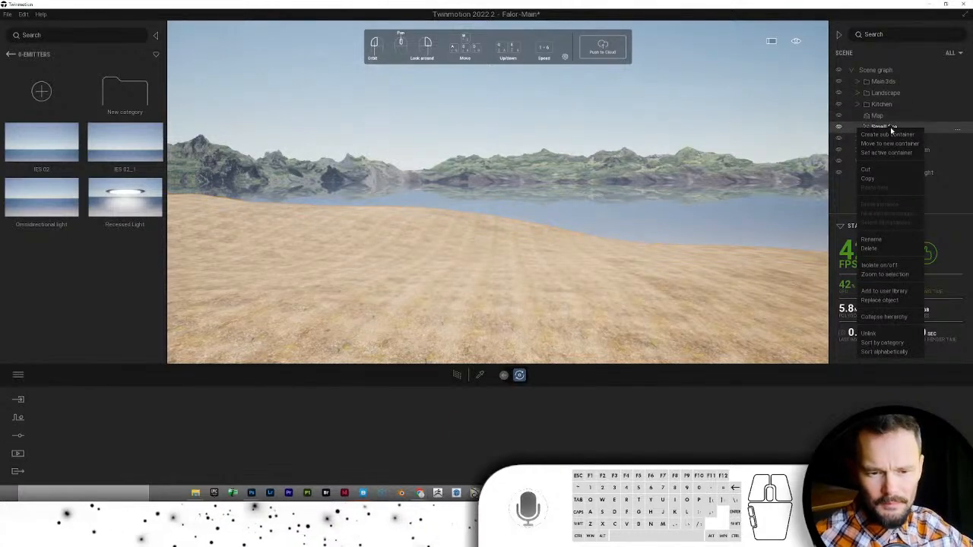
pyautogui.click(937, 172)
pyautogui.rightClick(903, 174)
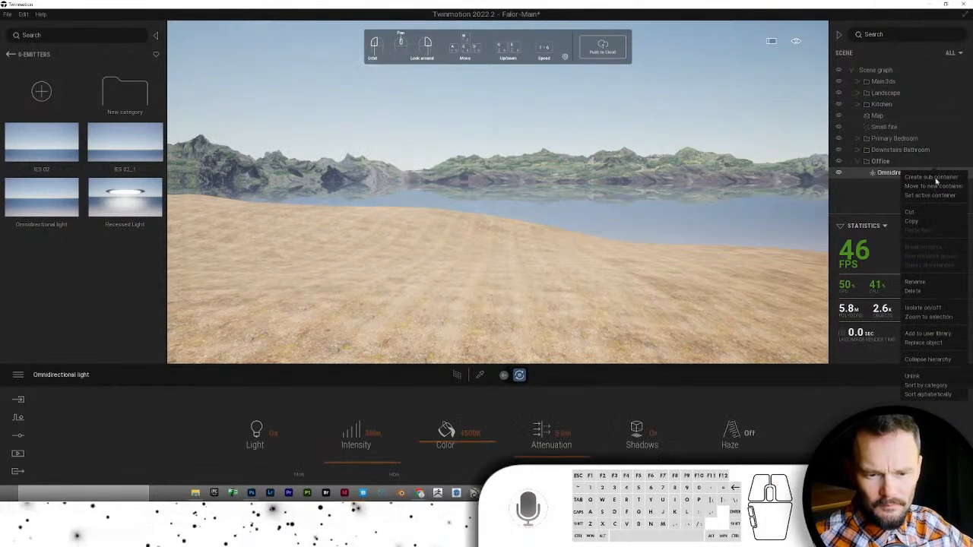
pyautogui.click(928, 317)
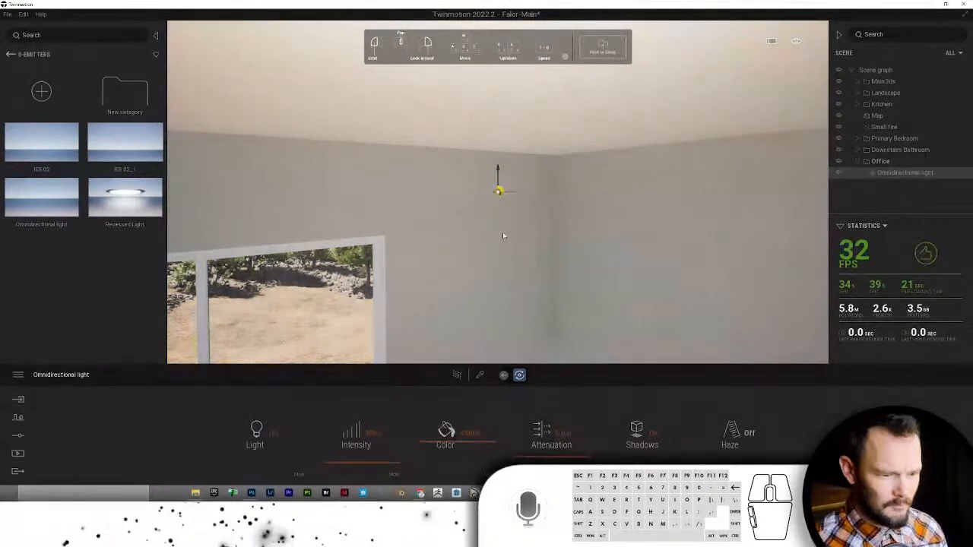
pyautogui.press('s')
pyautogui.press('q')
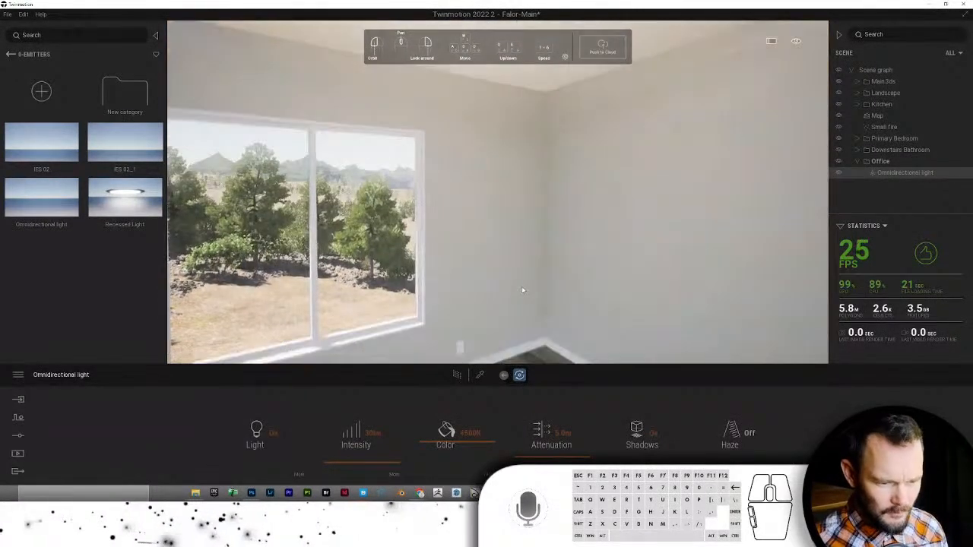
pyautogui.click(10, 54)
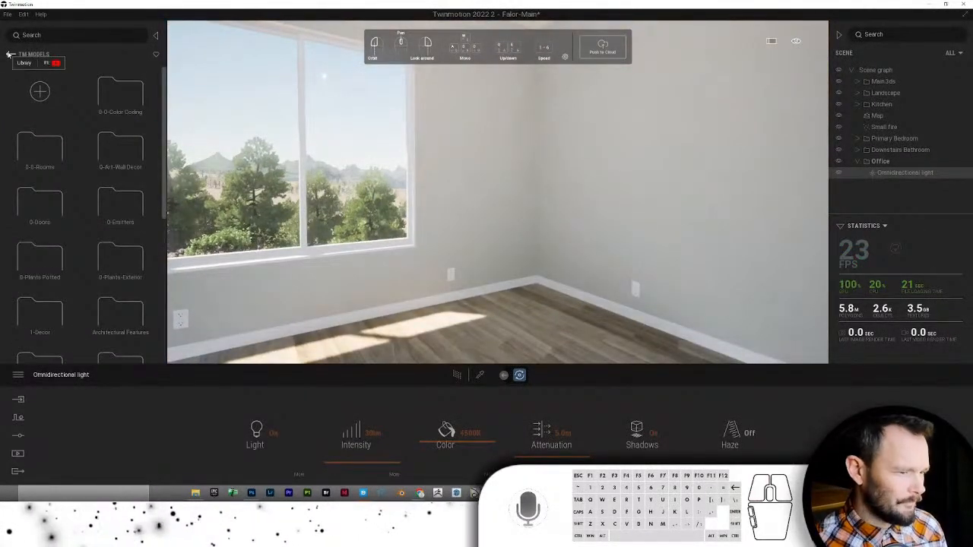
# - Browse 0-0-Rooms > 0-Office-Workstation > Office-Assys and place the Eaton Office Assy
pyautogui.click(27, 144)
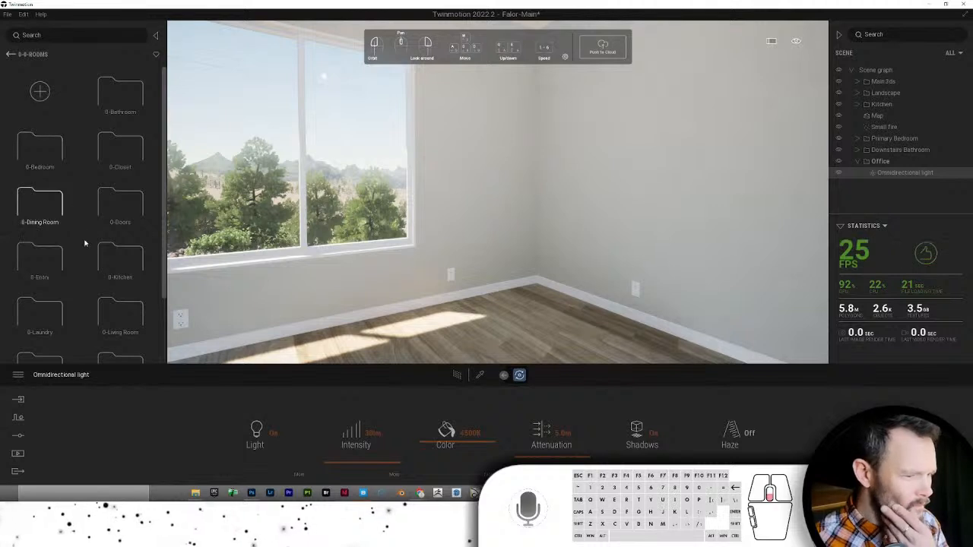
pyautogui.scroll(-1, 77, 308)
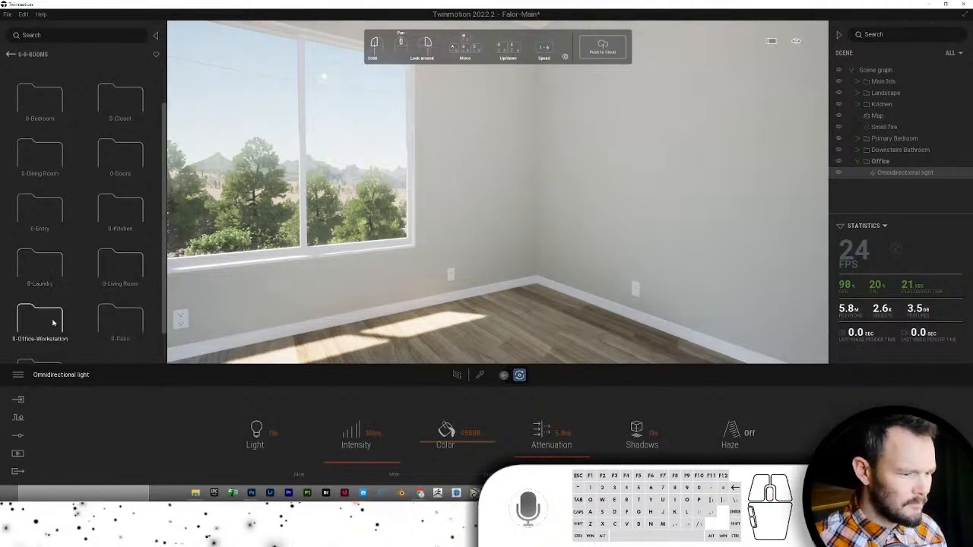
pyautogui.click(40, 319)
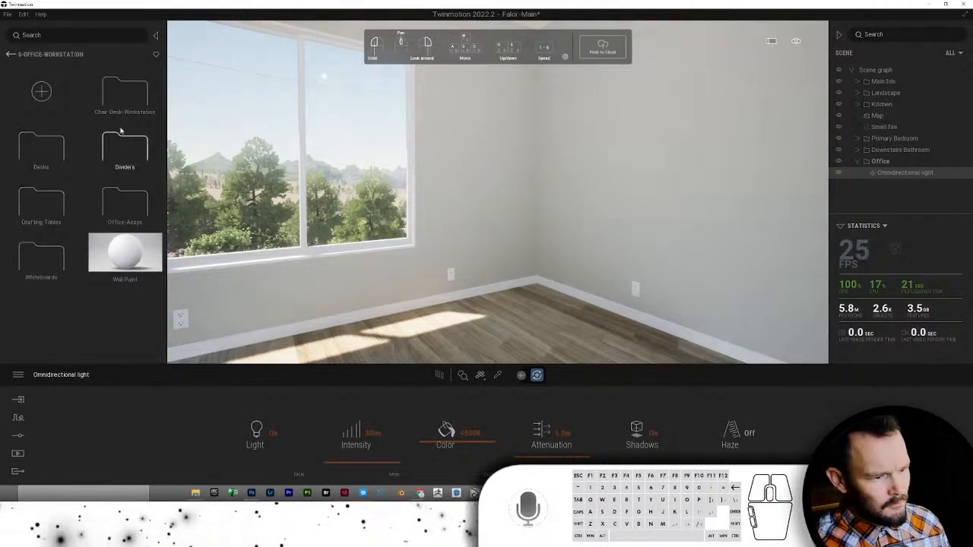
pyautogui.click(110, 206)
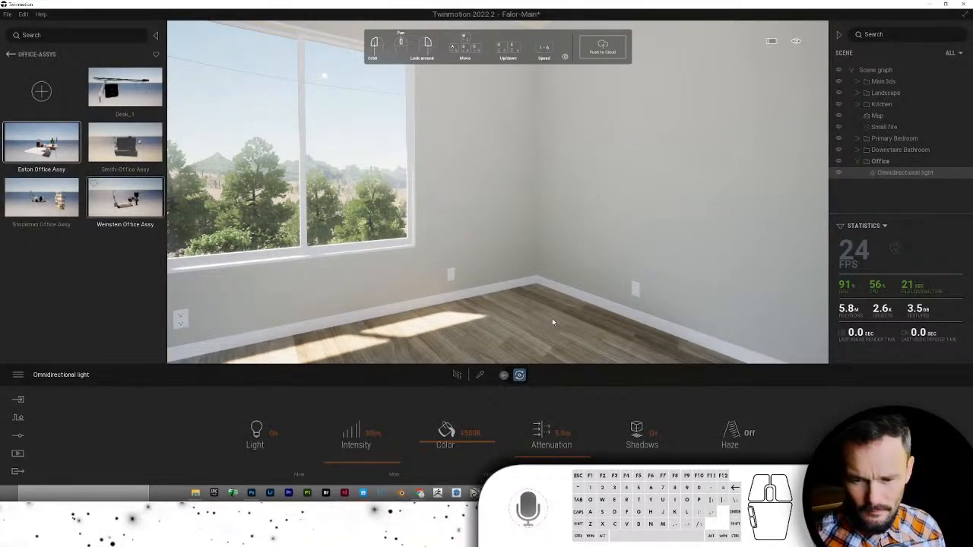
pyautogui.scroll(-5, 552, 308)
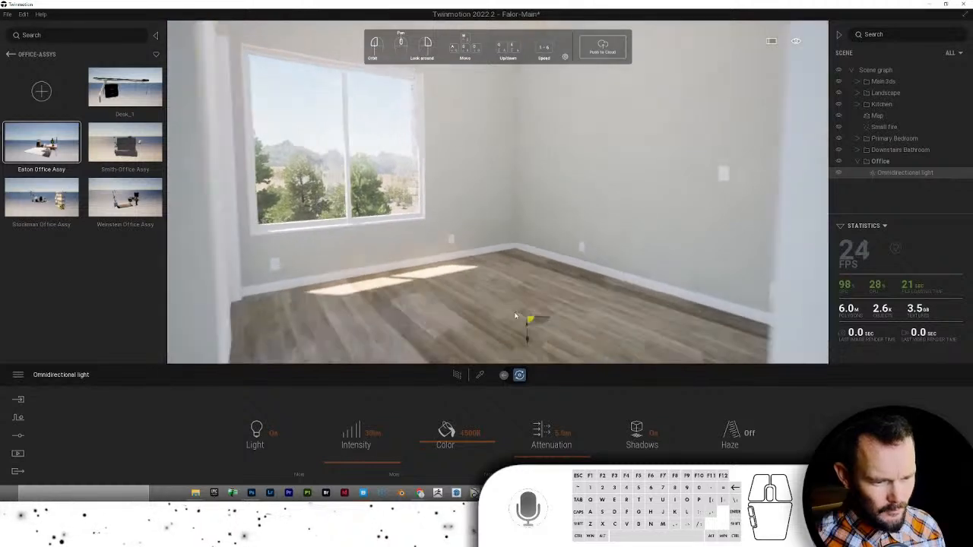
pyautogui.scroll(-2, 515, 315)
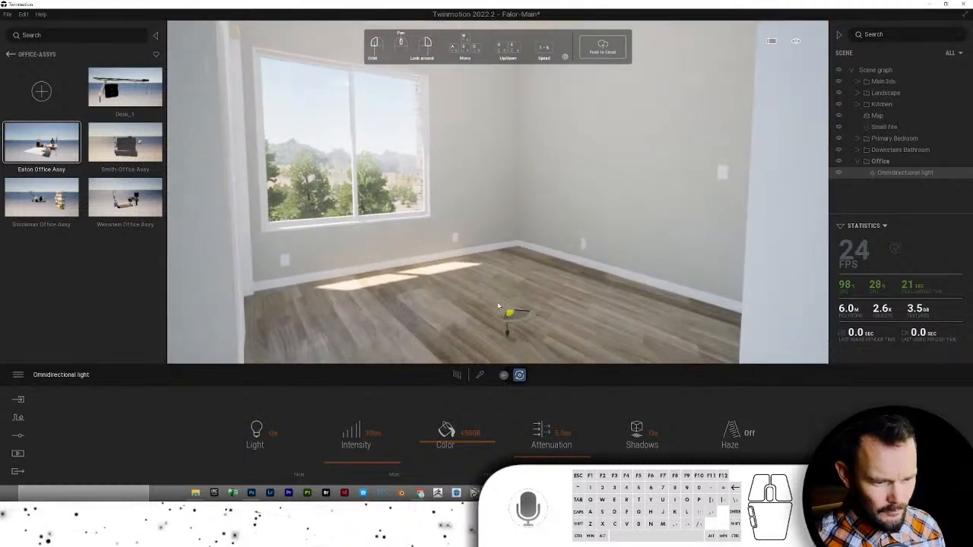
pyautogui.moveTo(882, 183); pyautogui.dragTo(884, 184)
# - Select the Eaton Office Assy group in the scene graph and look around the furnished office
pyautogui.rightClick(885, 186)
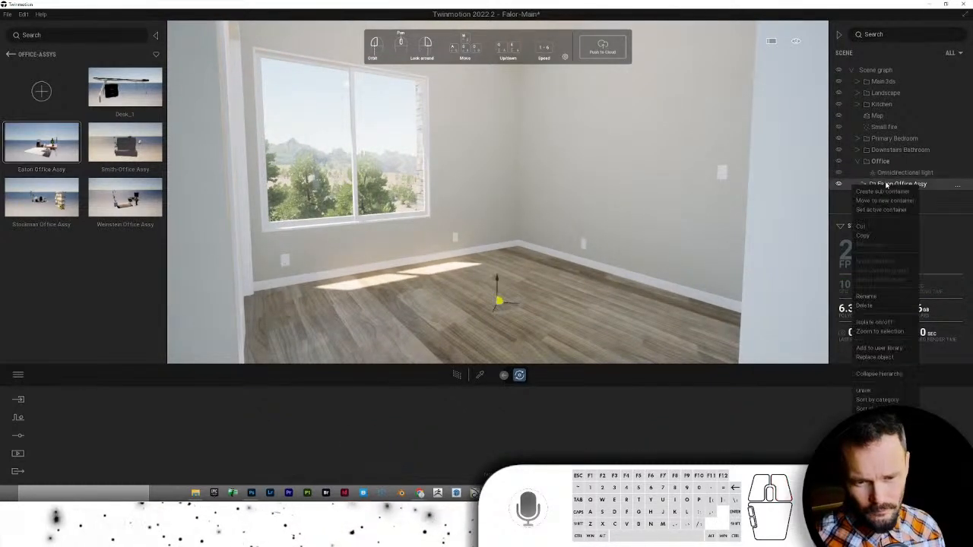
pyautogui.click(526, 307)
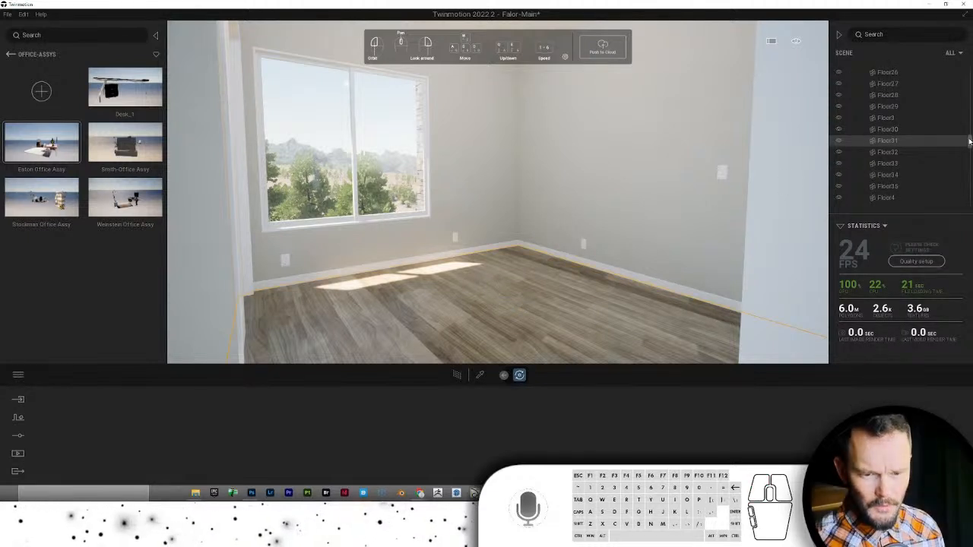
pyautogui.moveTo(969, 142); pyautogui.dragTo(965, 64)
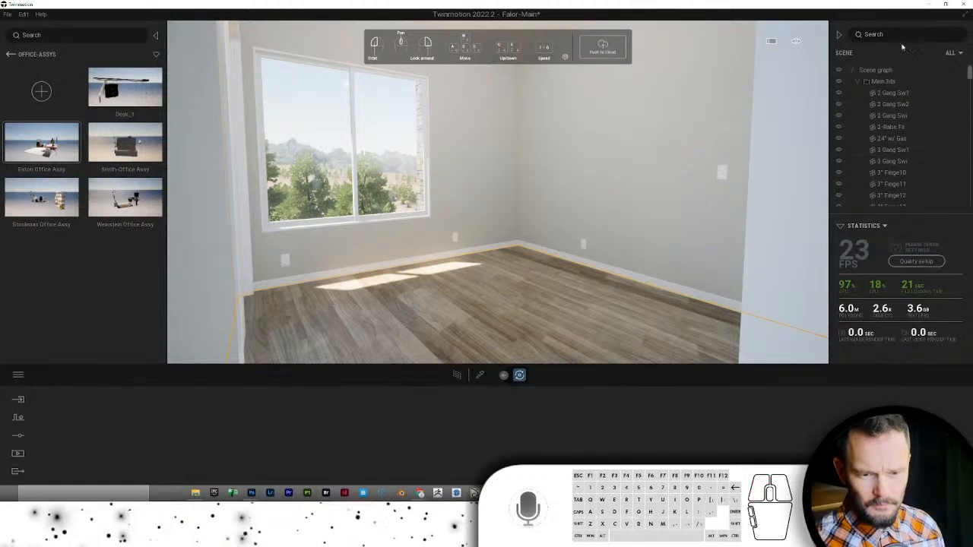
pyautogui.click(857, 80)
pyautogui.click(885, 185)
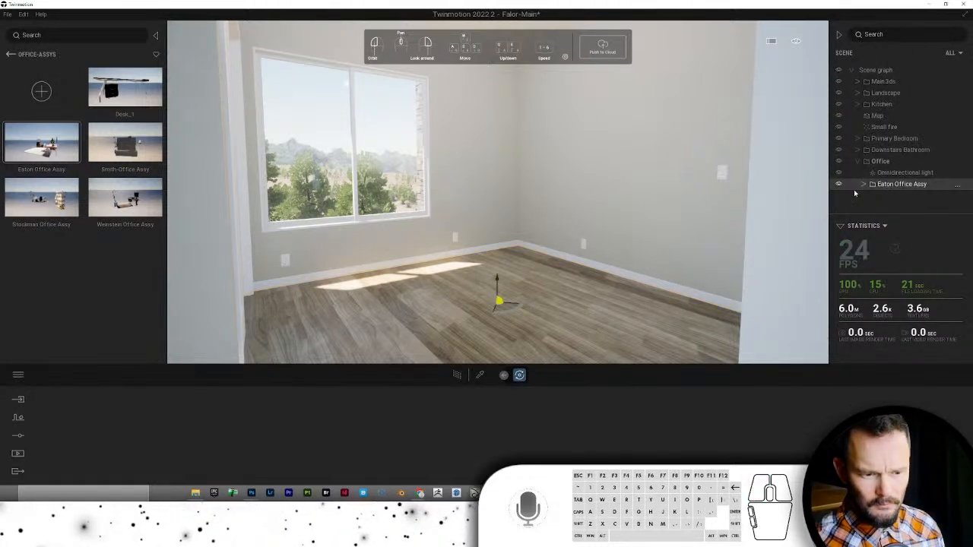
pyautogui.rightClick(521, 244)
pyautogui.click(541, 225)
pyautogui.moveTo(541, 213); pyautogui.dragTo(628, 220, button='right')
pyautogui.press('w')
pyautogui.press('s')
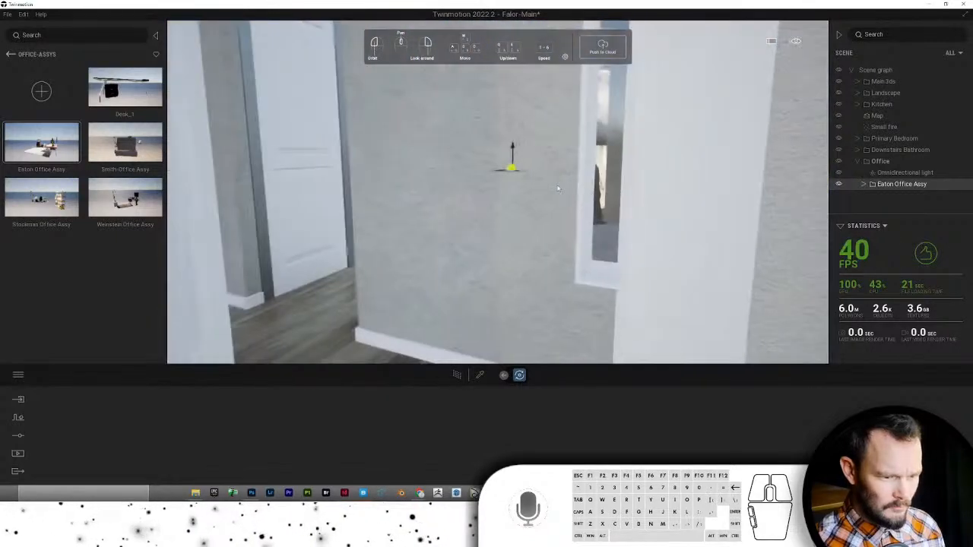
pyautogui.moveTo(515, 170); pyautogui.dragTo(549, 282)
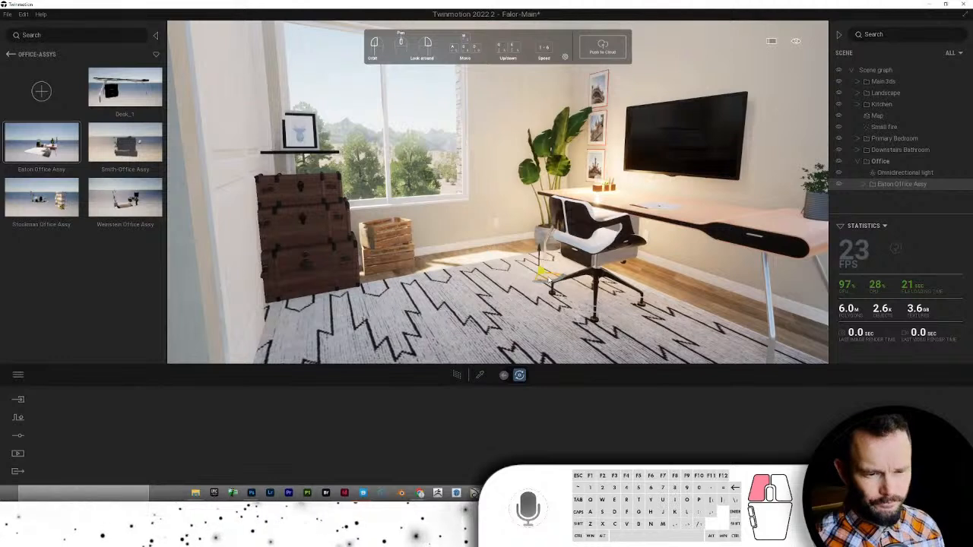
# - Move the chest stack into the window corner by the desk and set the crate beside it
pyautogui.click(346, 268)
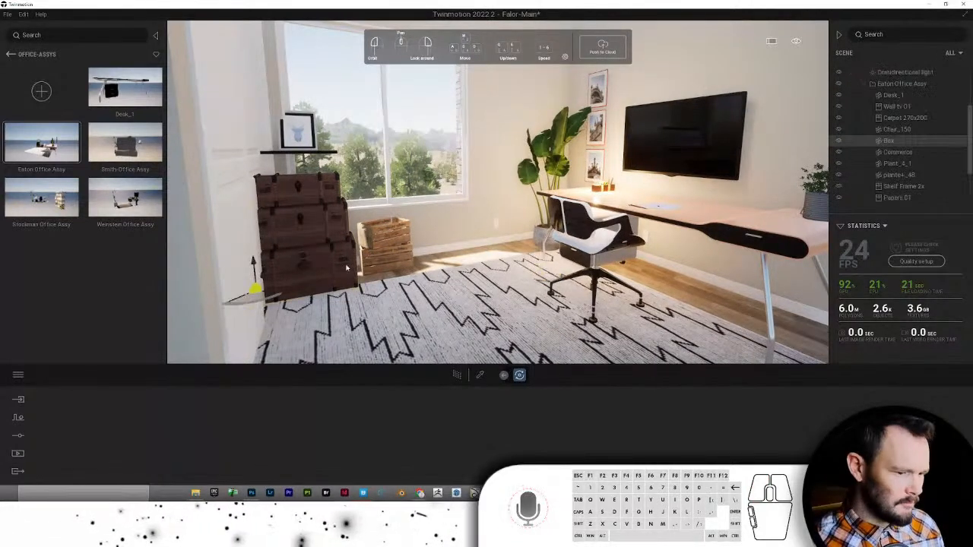
pyautogui.moveTo(253, 299); pyautogui.dragTo(453, 263)
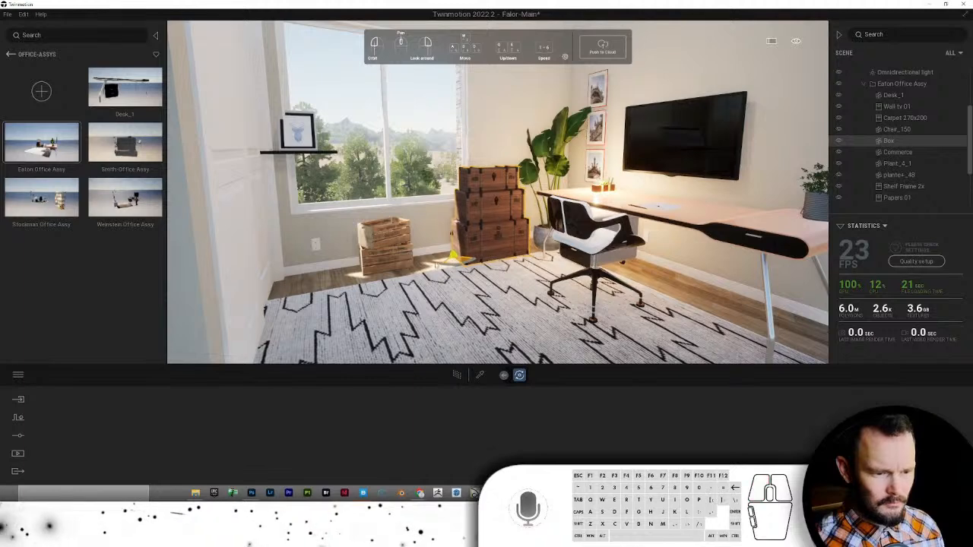
pyautogui.click(375, 270)
pyautogui.moveTo(363, 282); pyautogui.dragTo(416, 275)
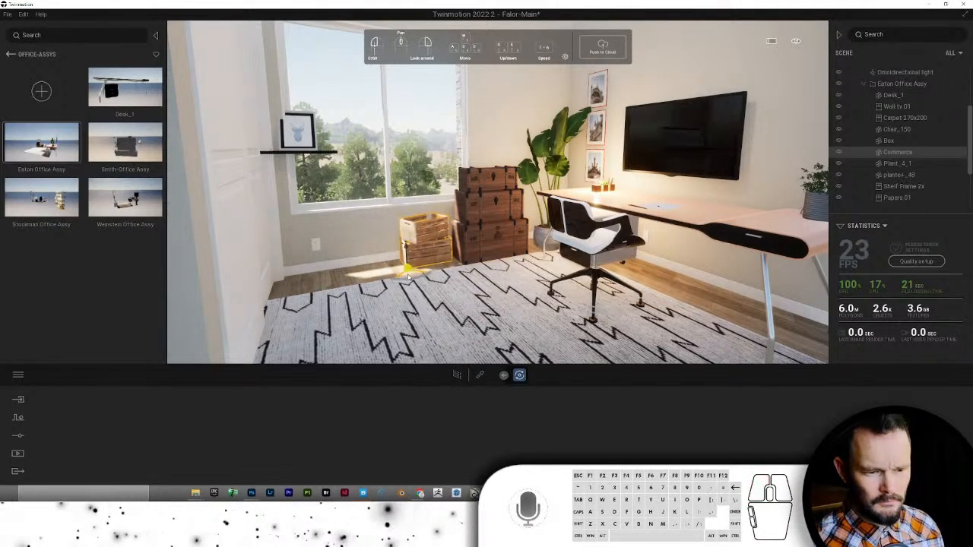
# - Scale the rug down to 0.81 and slide it to the right across the floor
pyautogui.click(494, 295)
pyautogui.scroll(-5, 486, 298)
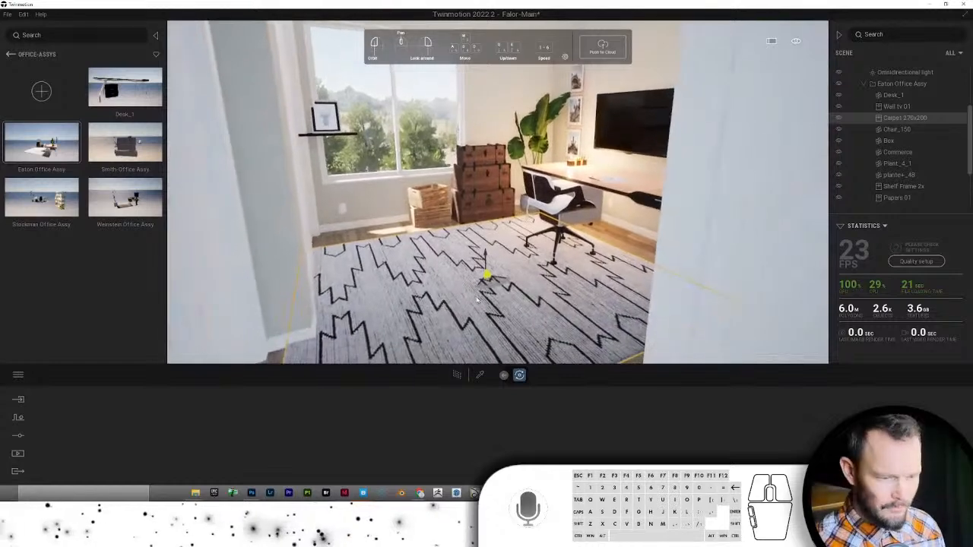
pyautogui.rightClick(477, 299)
pyautogui.click(500, 303)
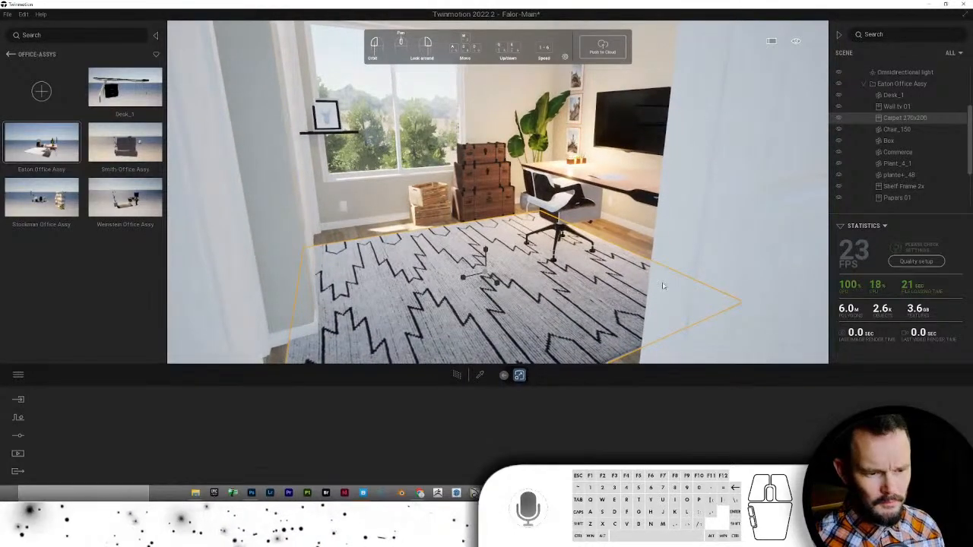
pyautogui.moveTo(463, 278)
pyautogui.mouseDown()
pyautogui.moveTo(491, 277)
pyautogui.moveTo(477, 269)
pyautogui.mouseUp()
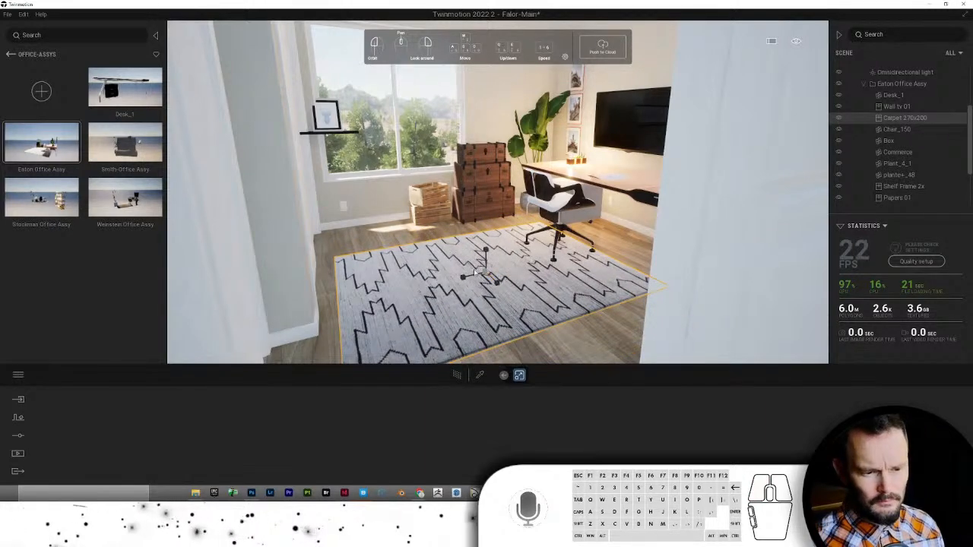
pyautogui.rightClick(442, 272)
pyautogui.click(467, 269)
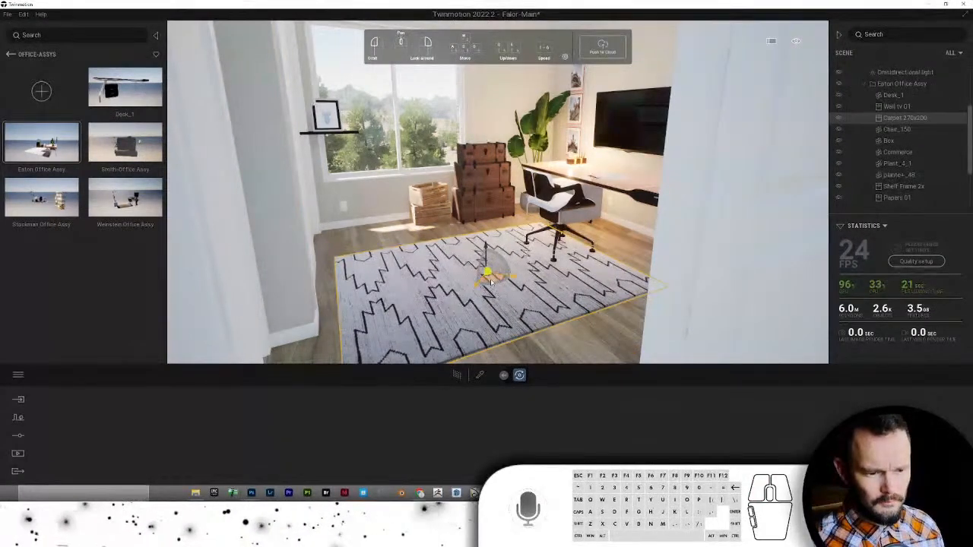
pyautogui.moveTo(503, 276); pyautogui.dragTo(546, 258)
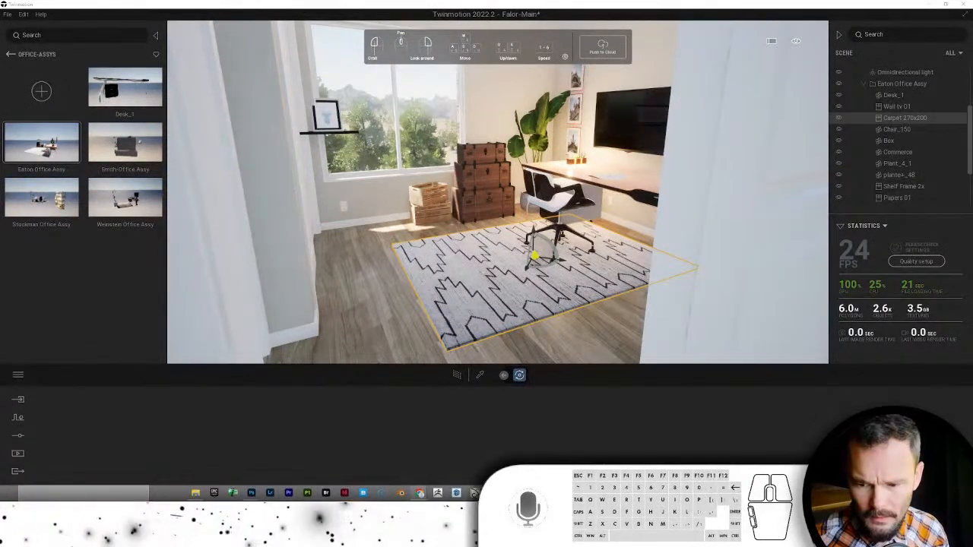
# - Select the picture-frame shelf and walk the camera forward into the room
pyautogui.click(326, 132)
pyautogui.moveTo(327, 132); pyautogui.dragTo(276, 137, button='right')
pyautogui.press('w')
# - Drag Shelf Frame 2x onto another office wall, then bring the camera toward the closet and doorway
pyautogui.click(379, 155)
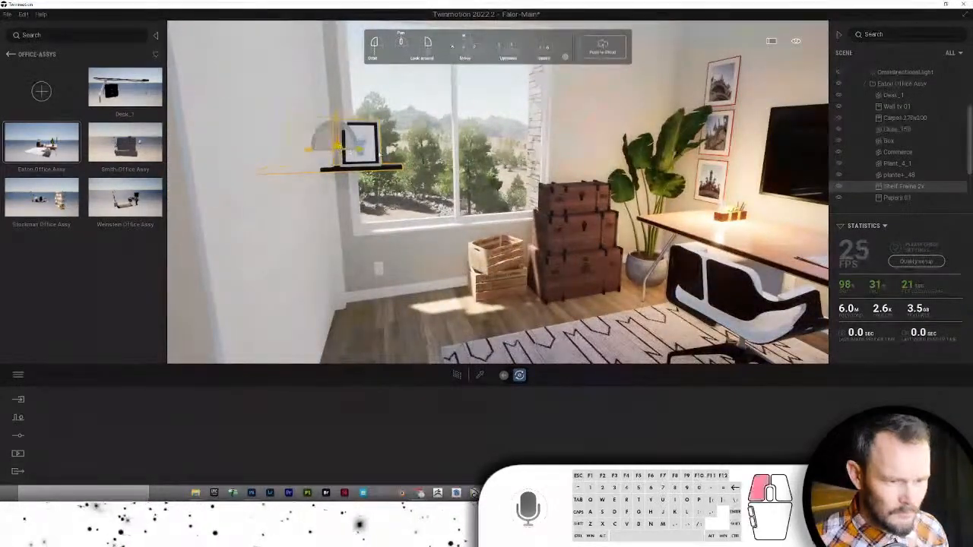
pyautogui.moveTo(378, 155); pyautogui.dragTo(650, 166)
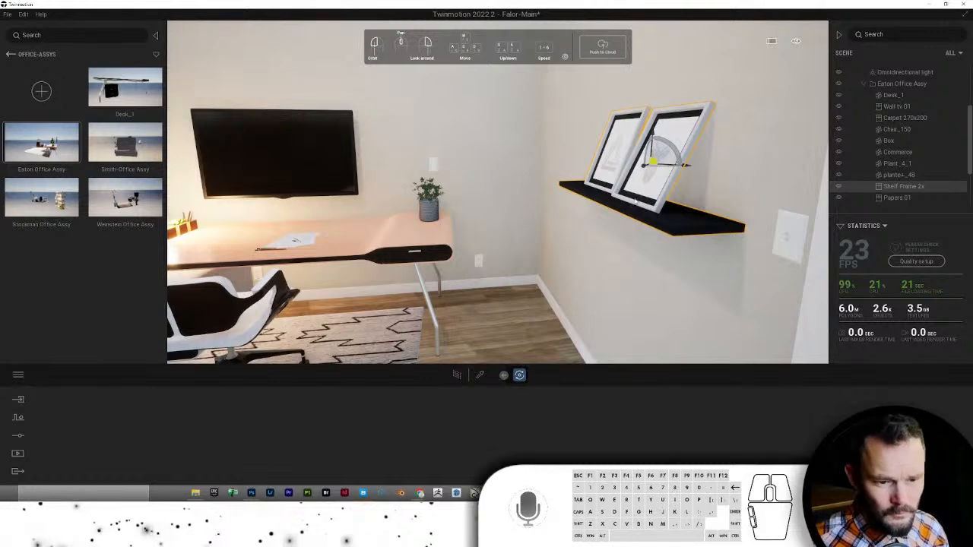
pyautogui.moveTo(636, 202)
pyautogui.mouseDown(button='right')
pyautogui.moveTo(606, 205)
pyautogui.moveTo(626, 200)
pyautogui.mouseUp(button='right')
pyautogui.press('s')
pyautogui.press('w')
pyautogui.press('s')
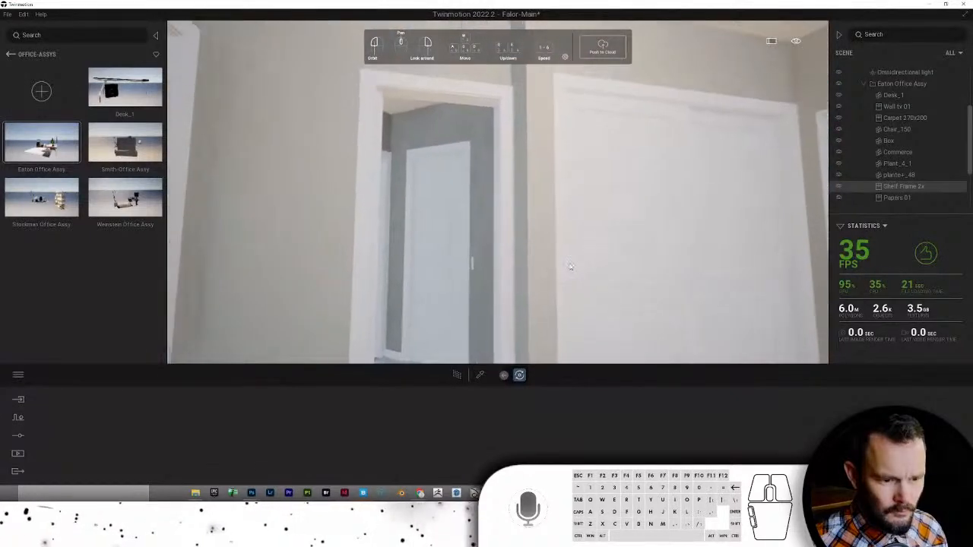
# - Switch material application to single objects and apply Drywall to the grey strip beside the door
pyautogui.click(327, 164)
pyautogui.click(464, 378)
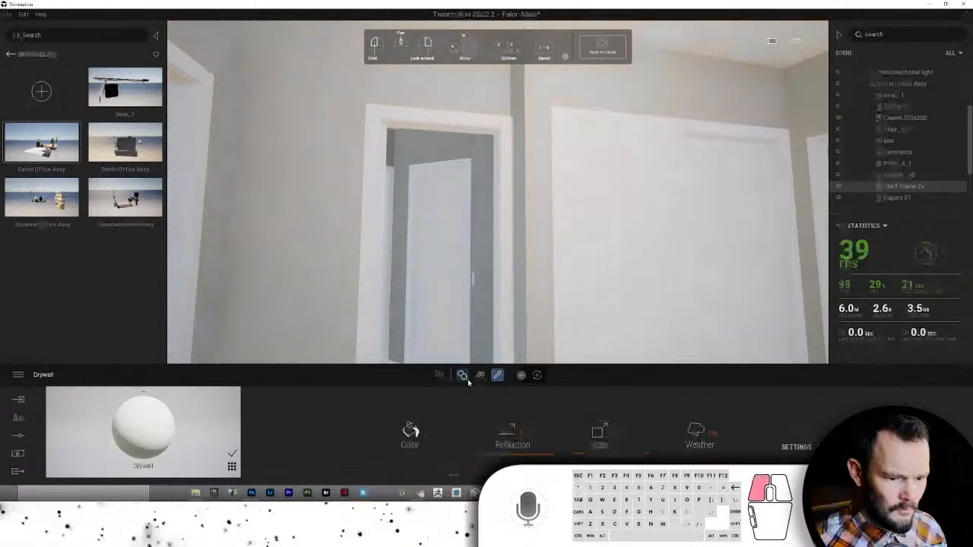
pyautogui.click(466, 354)
pyautogui.moveTo(147, 434); pyautogui.dragTo(524, 92)
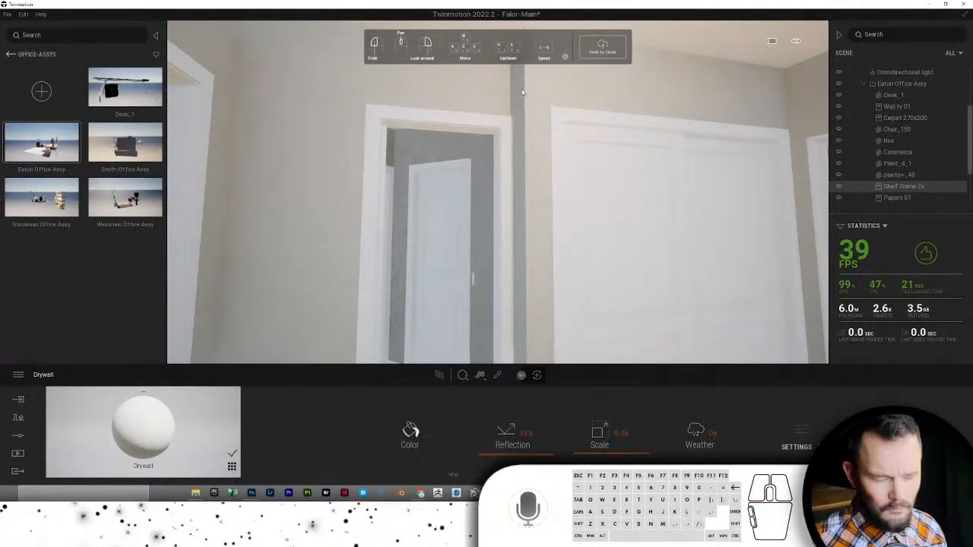
# - Go up to the user library and browse the TM Materials 0-0-Color Coding folder
pyautogui.scroll(-5, 547, 137)
pyautogui.scroll(1, 527, 161)
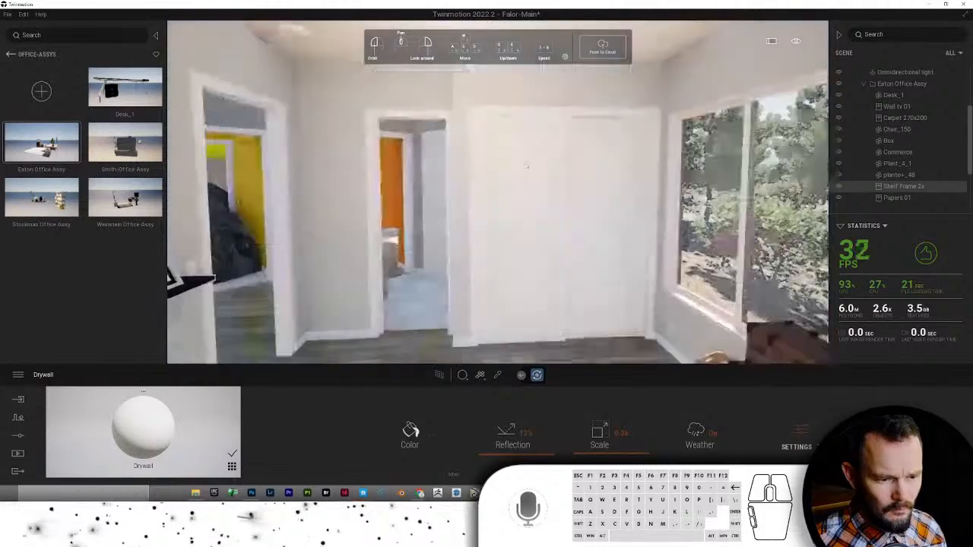
pyautogui.scroll(8, 497, 202)
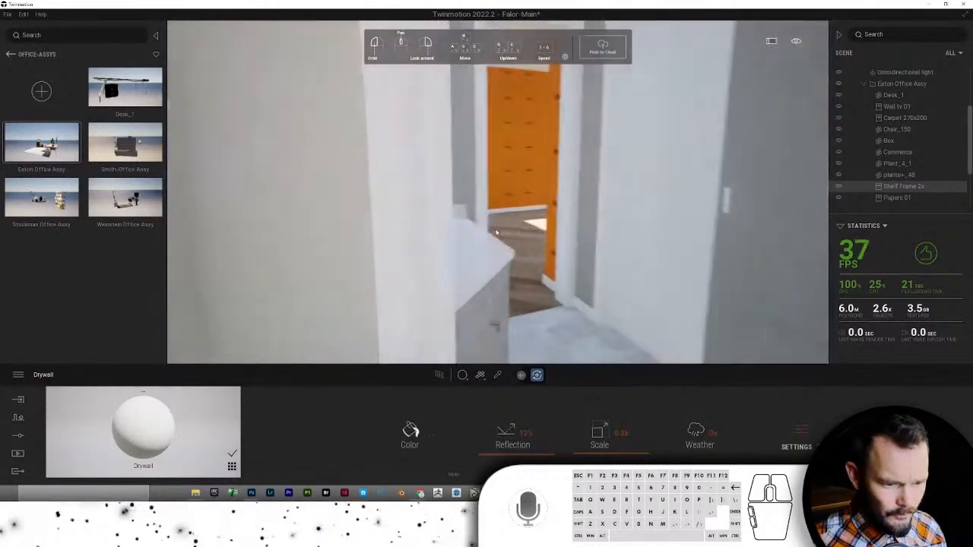
pyautogui.scroll(5, 496, 232)
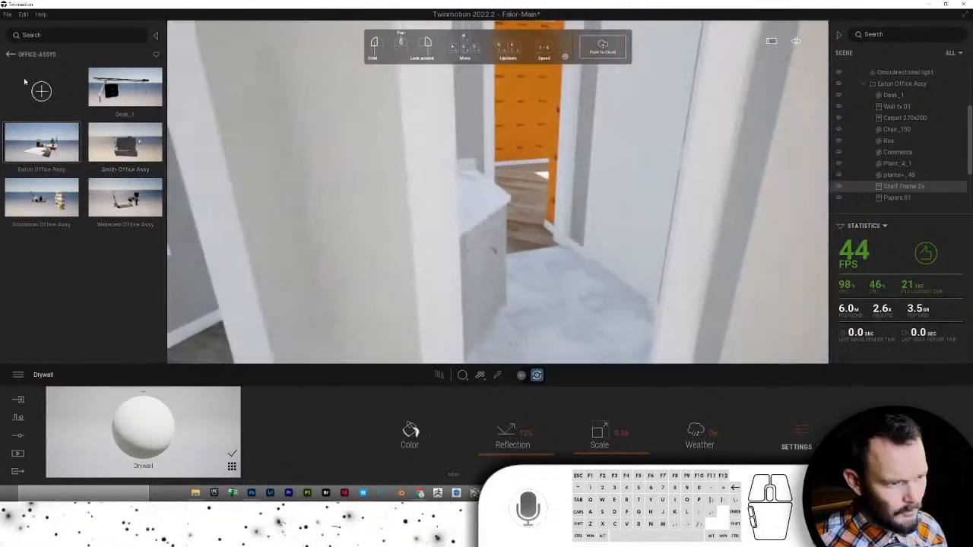
pyautogui.click(11, 55)
pyautogui.click(12, 55)
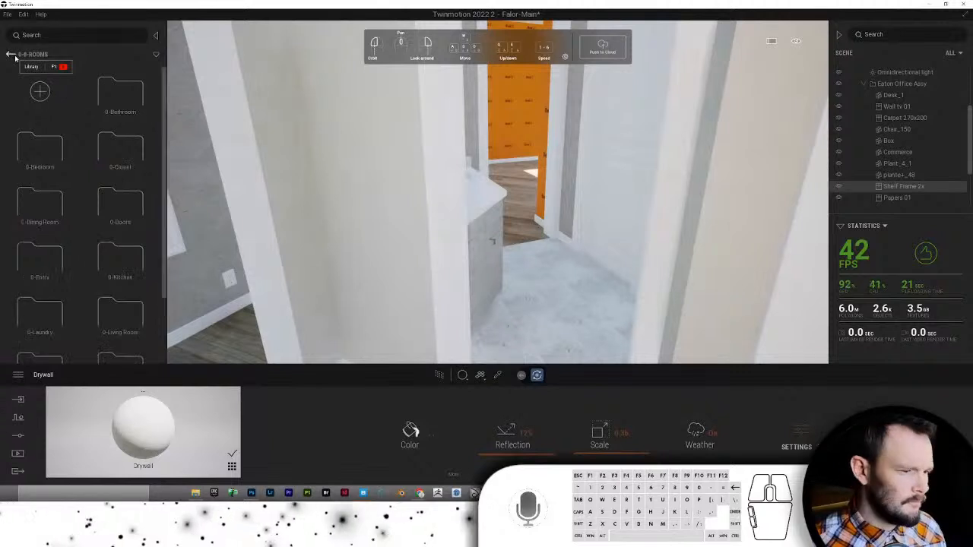
pyautogui.click(9, 55)
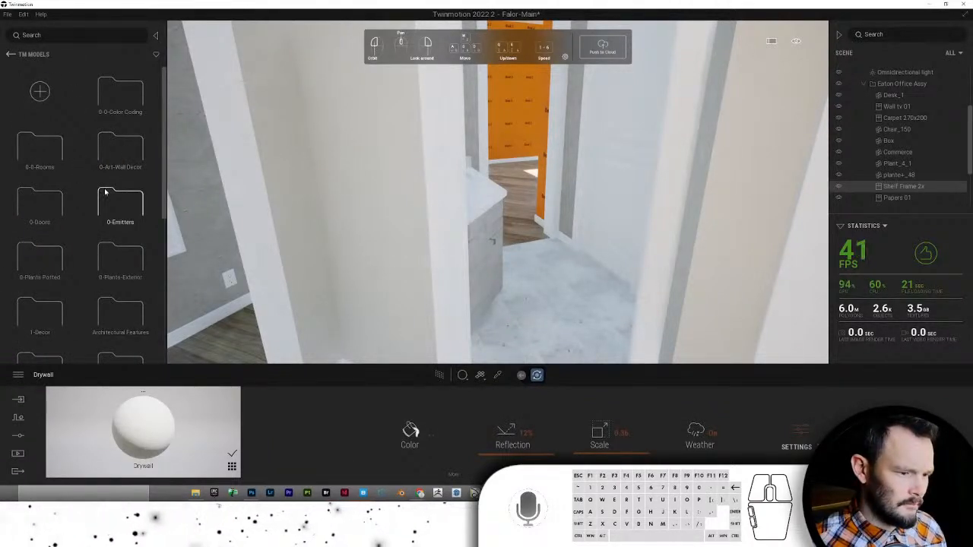
pyautogui.click(10, 54)
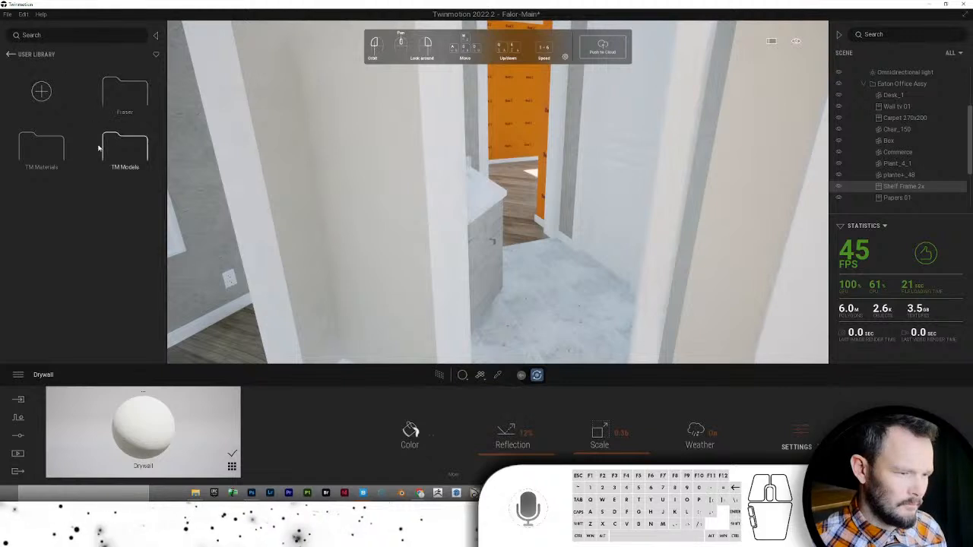
pyautogui.click(37, 158)
pyautogui.click(128, 98)
pyautogui.scroll(-1, 118, 144)
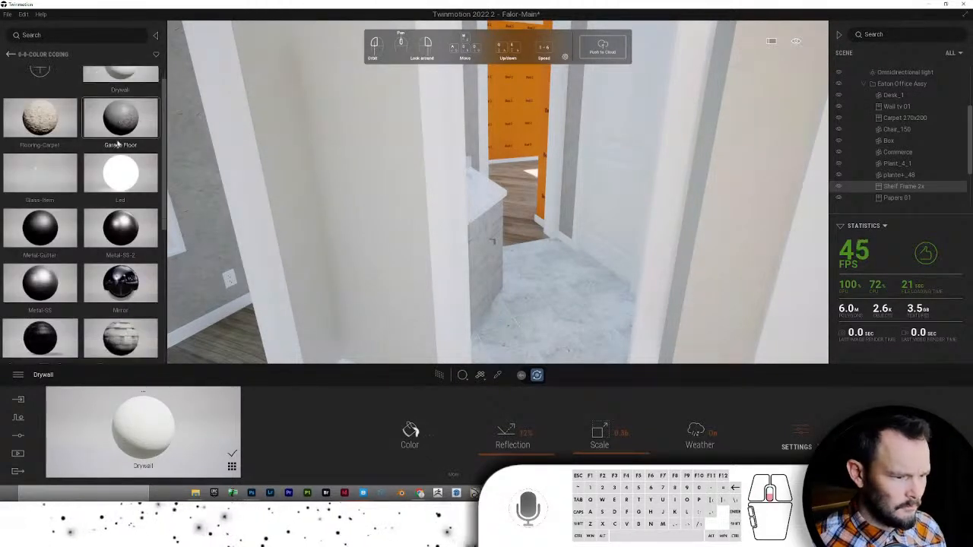
pyautogui.scroll(-4, 118, 144)
pyautogui.scroll(-2, 120, 143)
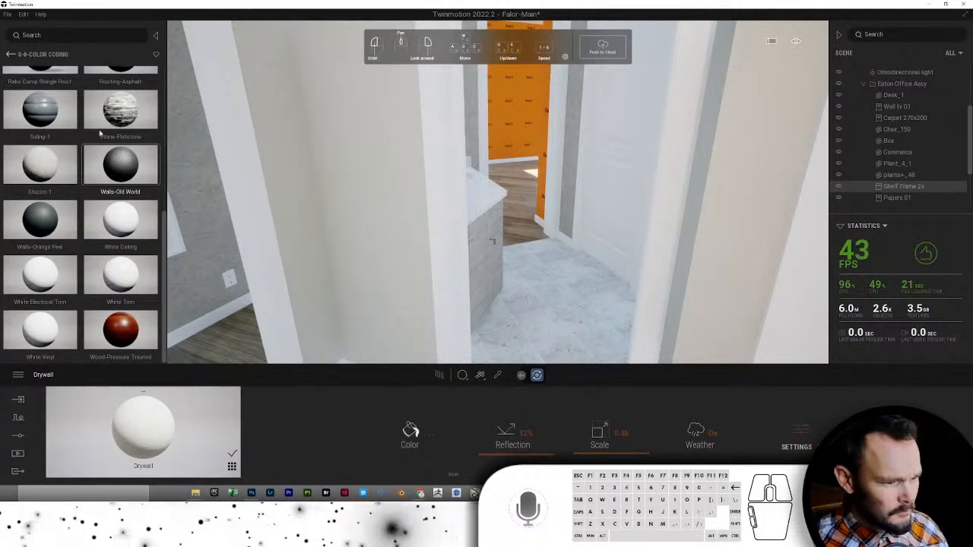
pyautogui.scroll(5, 114, 135)
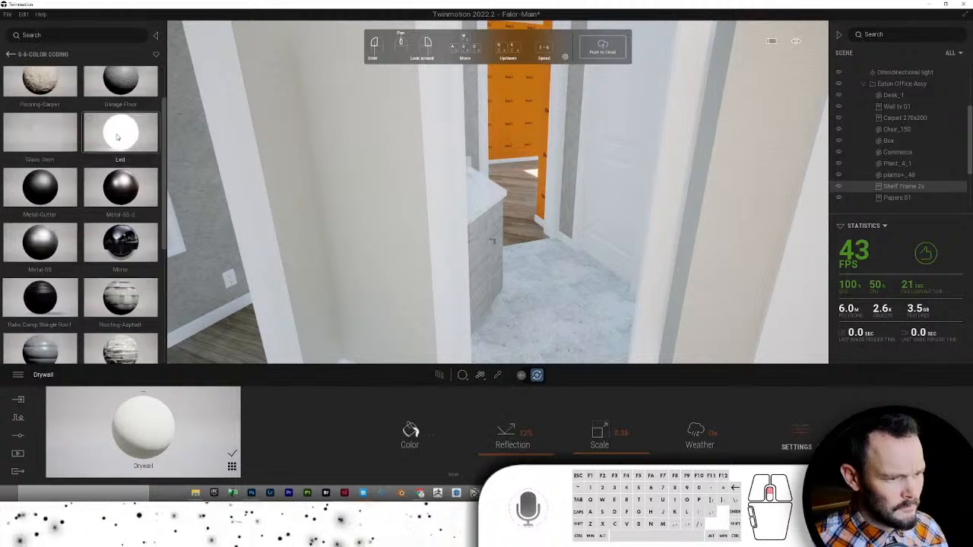
pyautogui.scroll(1, 113, 137)
# - Look through Flooring, then drag the Portrush_2 material from Tile onto the floor
pyautogui.click(14, 60)
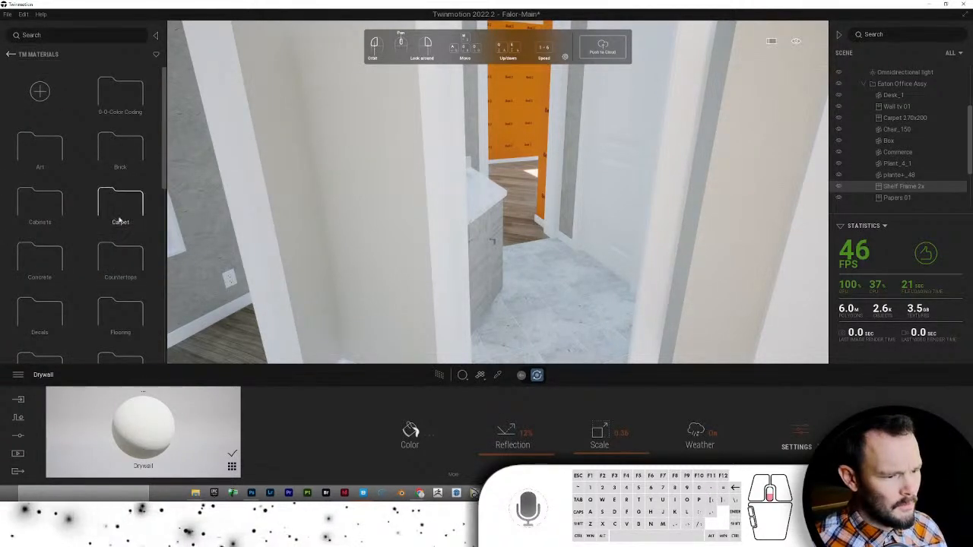
pyautogui.scroll(-4, 121, 216)
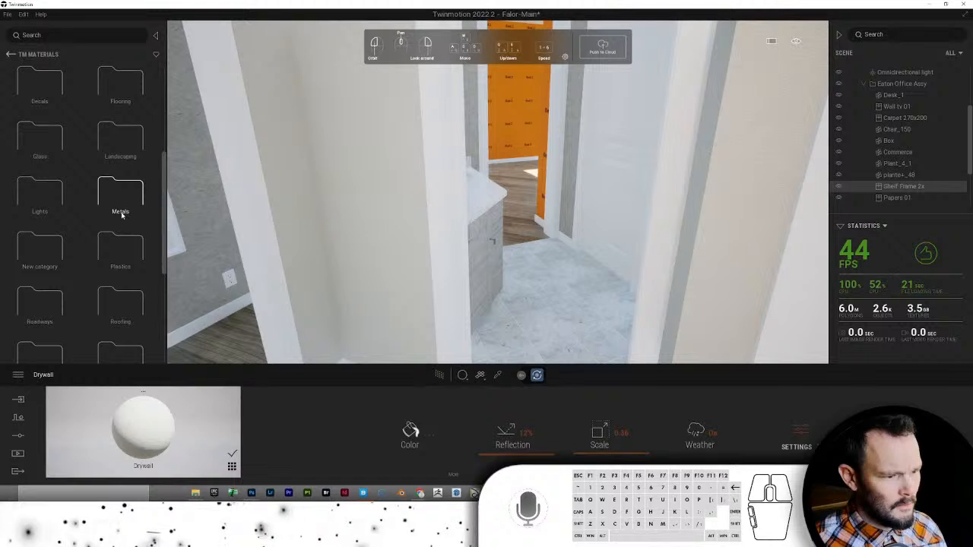
pyautogui.click(114, 90)
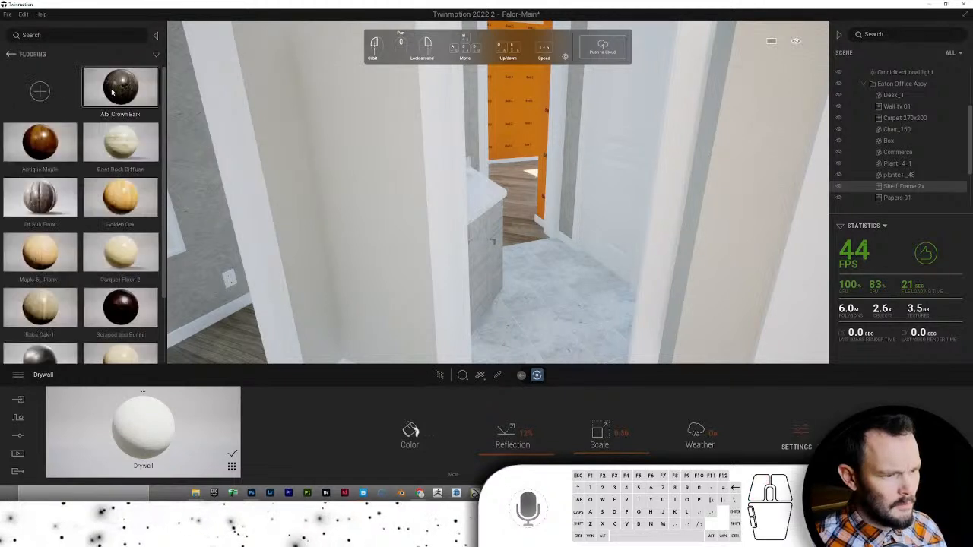
pyautogui.scroll(-3, 112, 92)
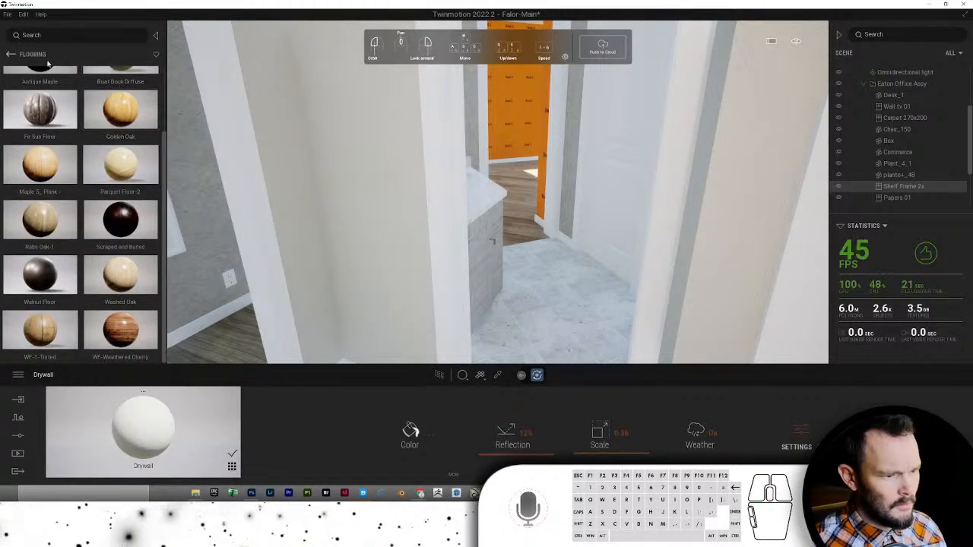
pyautogui.click(11, 55)
pyautogui.scroll(-5, 85, 212)
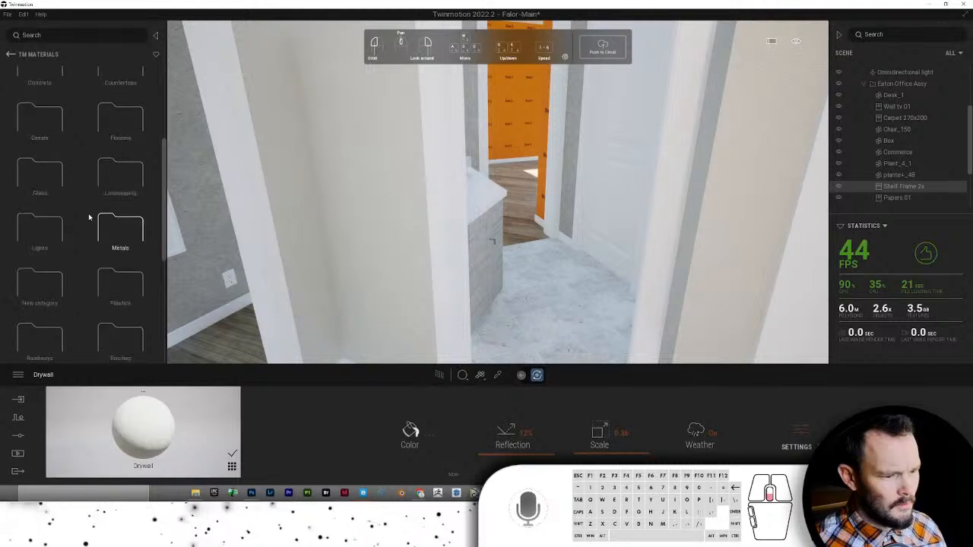
pyautogui.scroll(-3, 89, 218)
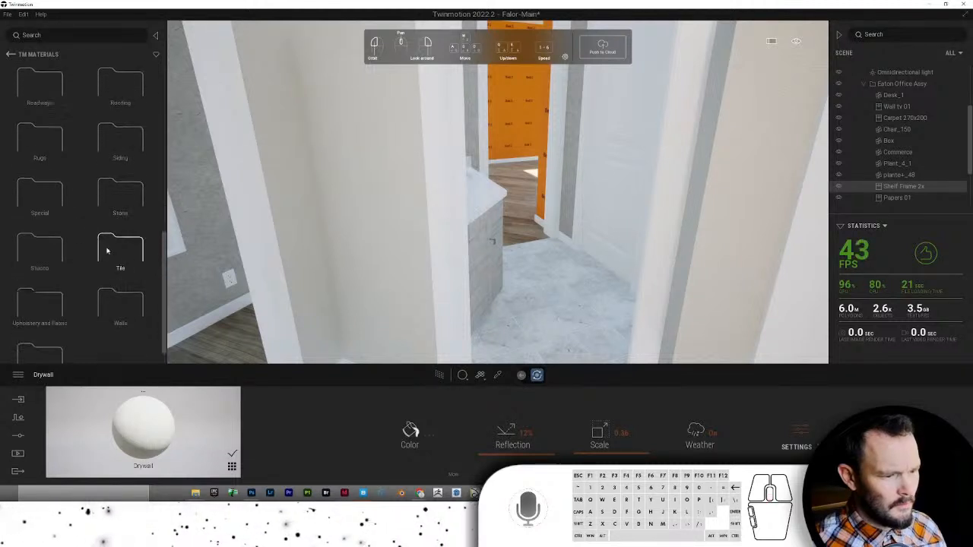
pyautogui.click(108, 251)
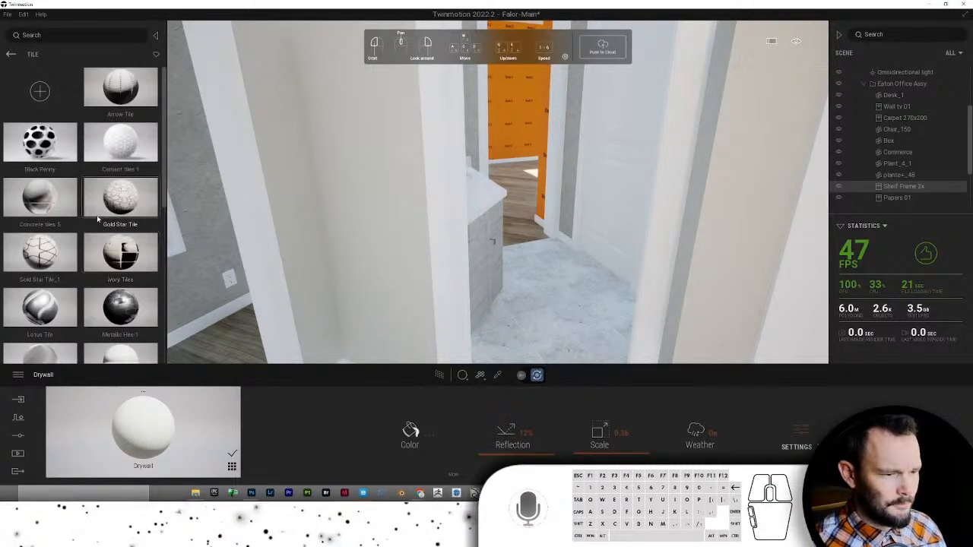
pyautogui.scroll(-3, 103, 228)
pyautogui.scroll(-1, 99, 217)
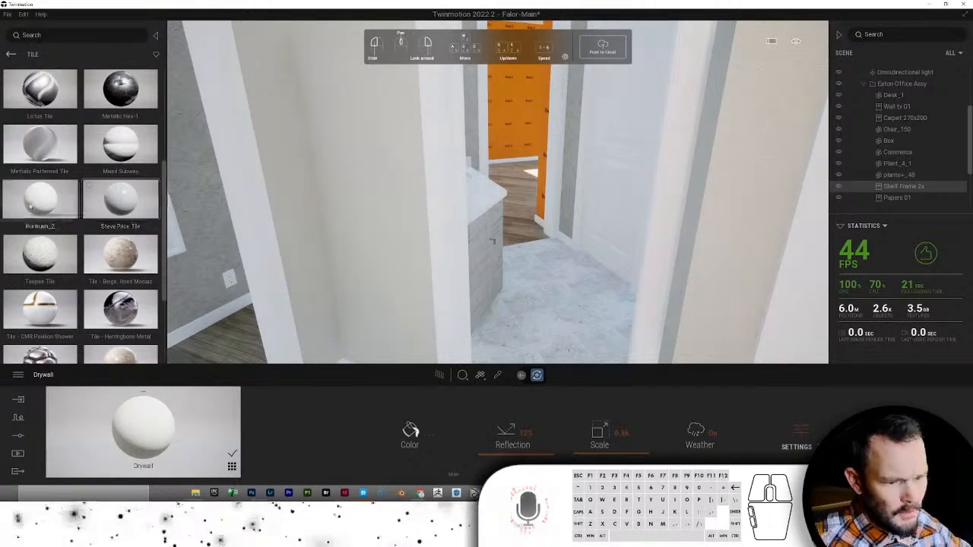
pyautogui.moveTo(116, 210); pyautogui.dragTo(544, 280)
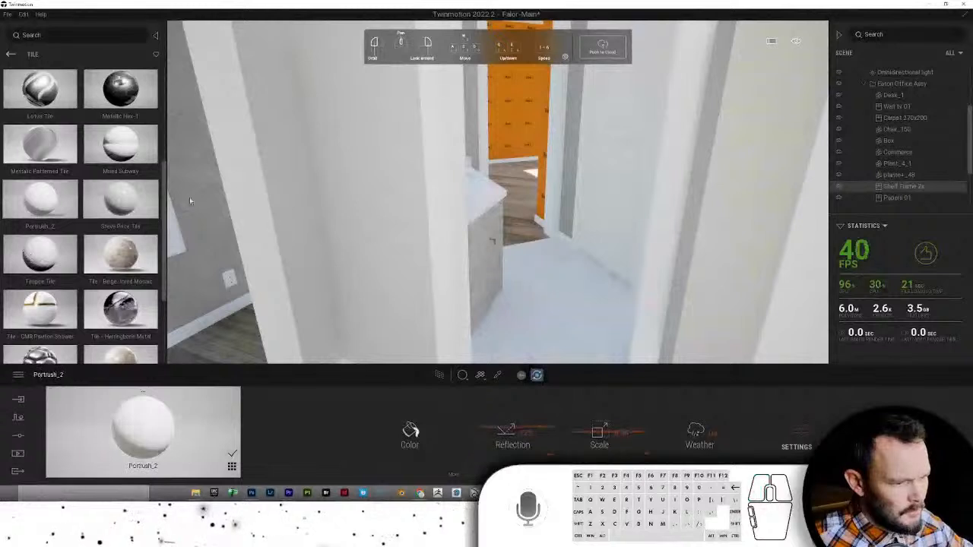
pyautogui.click(523, 287)
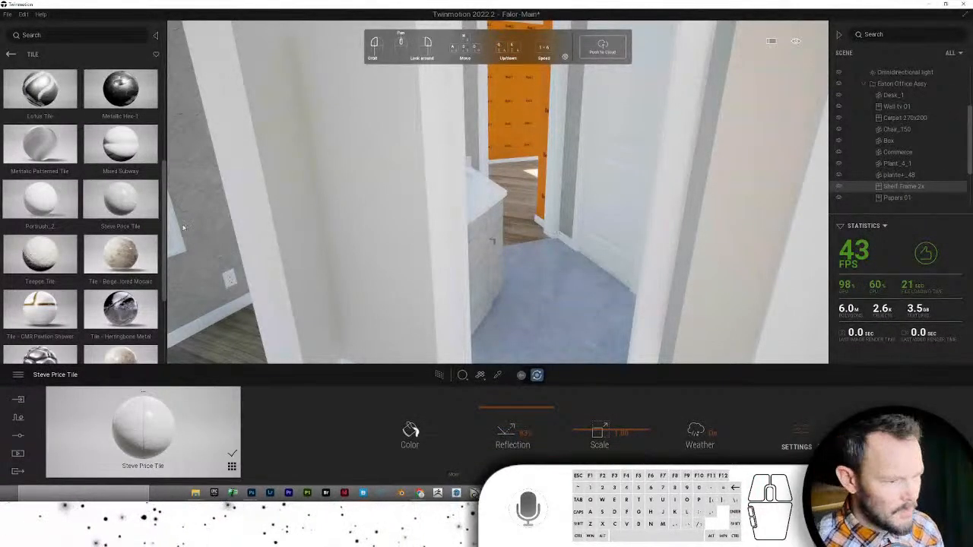
pyautogui.scroll(-3, 88, 249)
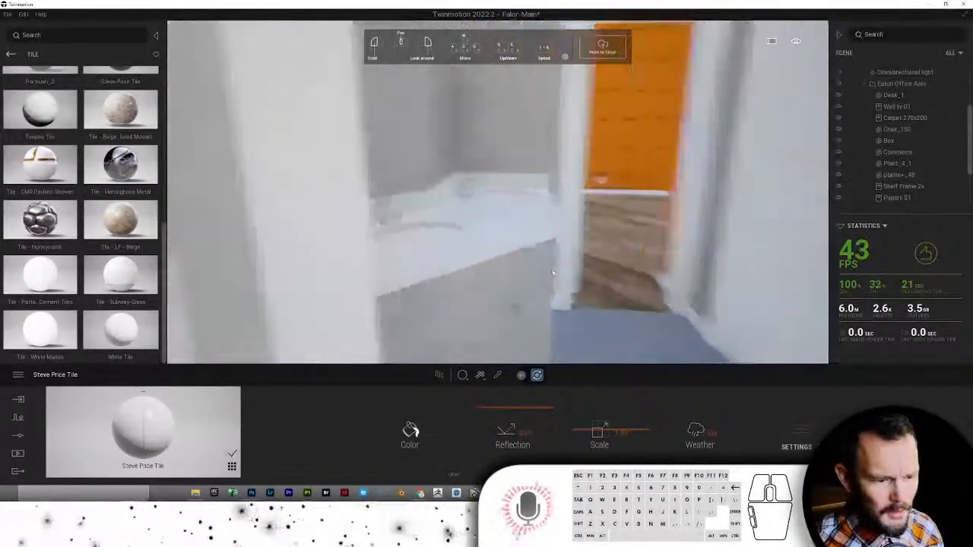
pyautogui.press('s')
pyautogui.moveTo(525, 243); pyautogui.dragTo(629, 221, button='right')
pyautogui.press('s')
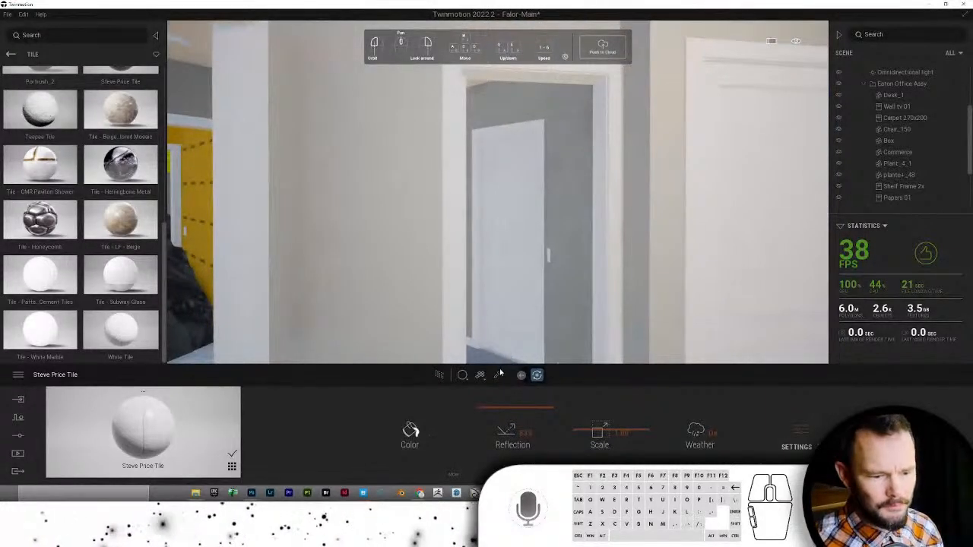
pyautogui.click(498, 375)
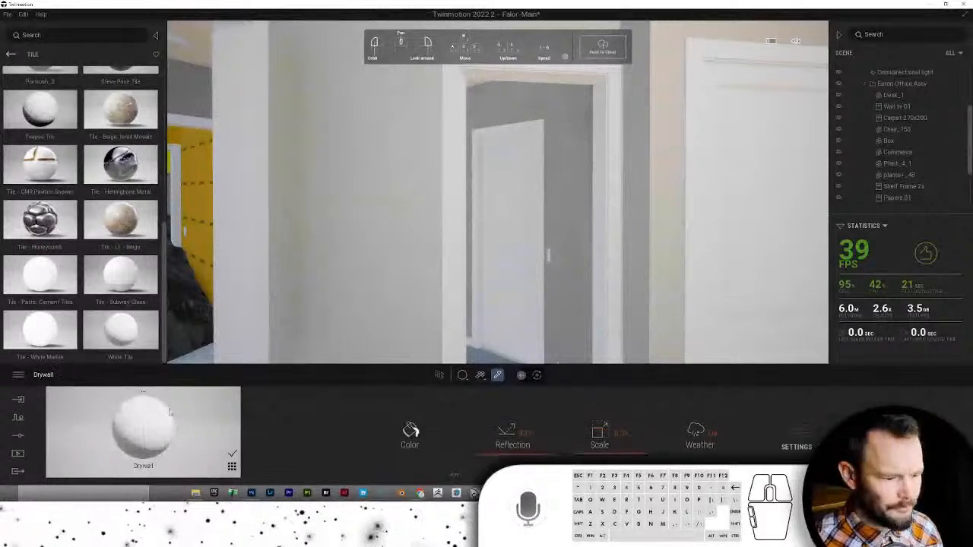
# - Apply Drywall from the Walls library around the inner doorway, then sample the office wall's material
pyautogui.moveTo(142, 428); pyautogui.dragTo(582, 206)
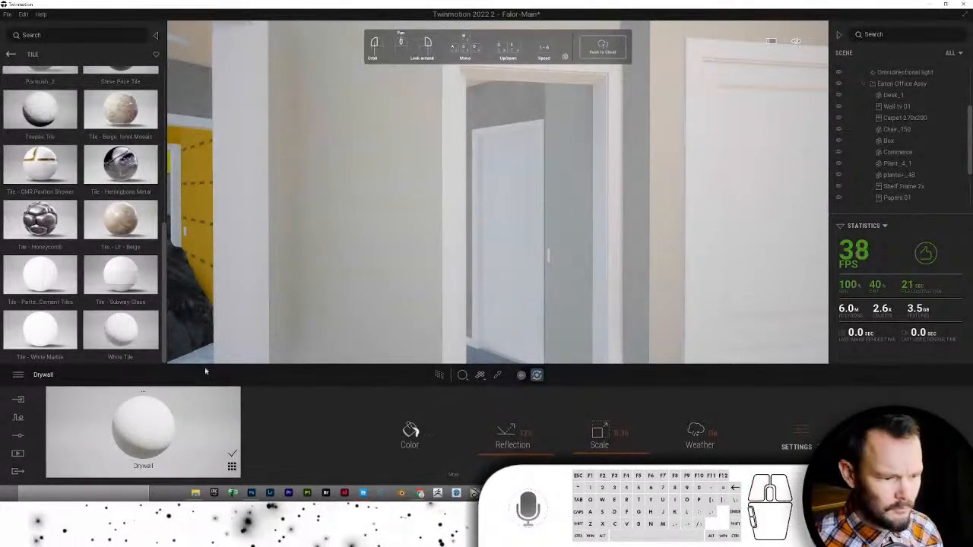
pyautogui.moveTo(166, 413); pyautogui.dragTo(511, 118)
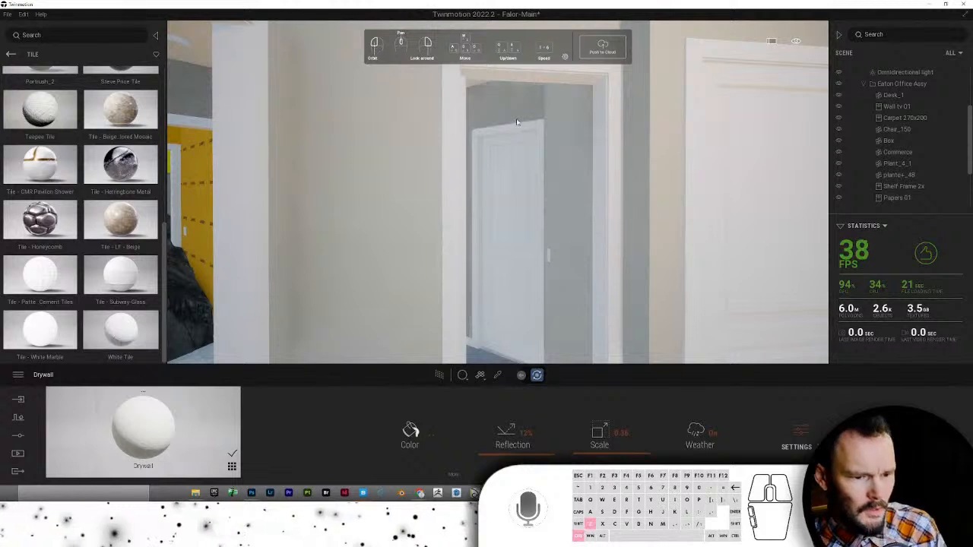
pyautogui.click(10, 54)
pyautogui.scroll(-10, 141, 333)
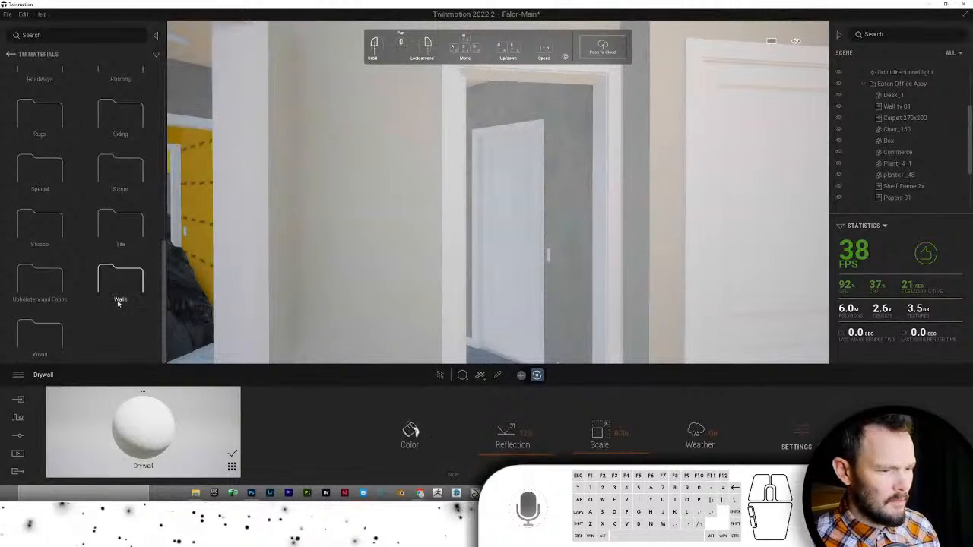
pyautogui.click(119, 297)
pyautogui.moveTo(40, 197)
pyautogui.mouseDown()
pyautogui.moveTo(648, 157)
pyautogui.moveTo(587, 136)
pyautogui.mouseUp()
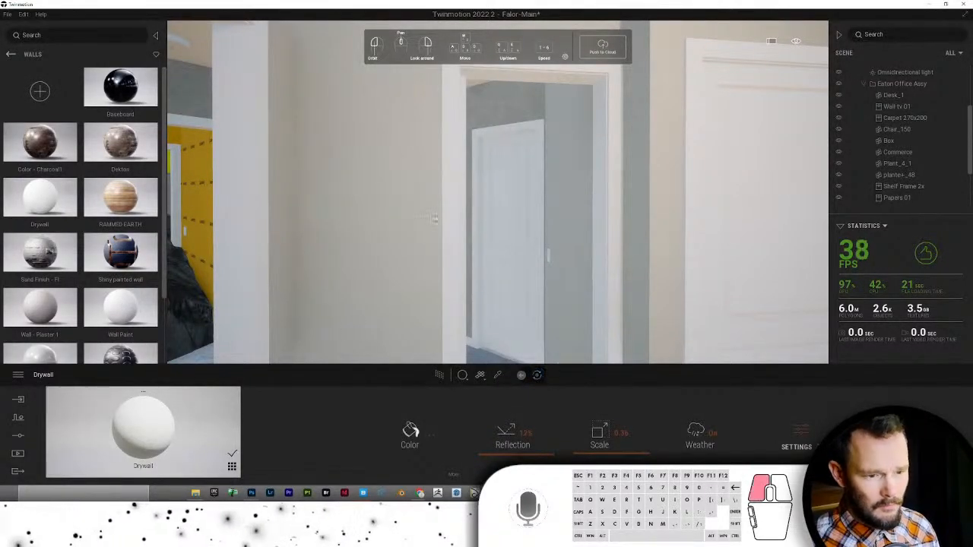
pyautogui.moveTo(435, 219); pyautogui.dragTo(490, 124)
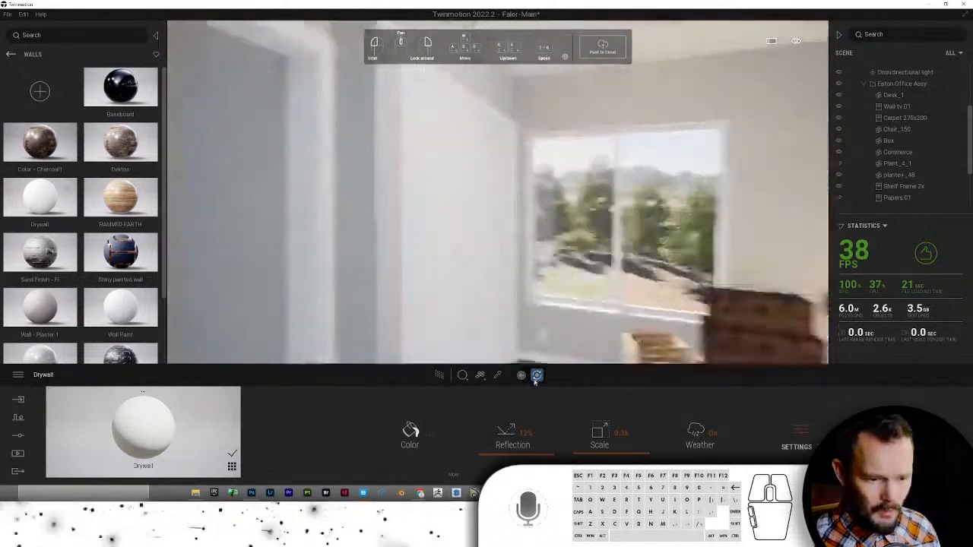
pyautogui.click(497, 375)
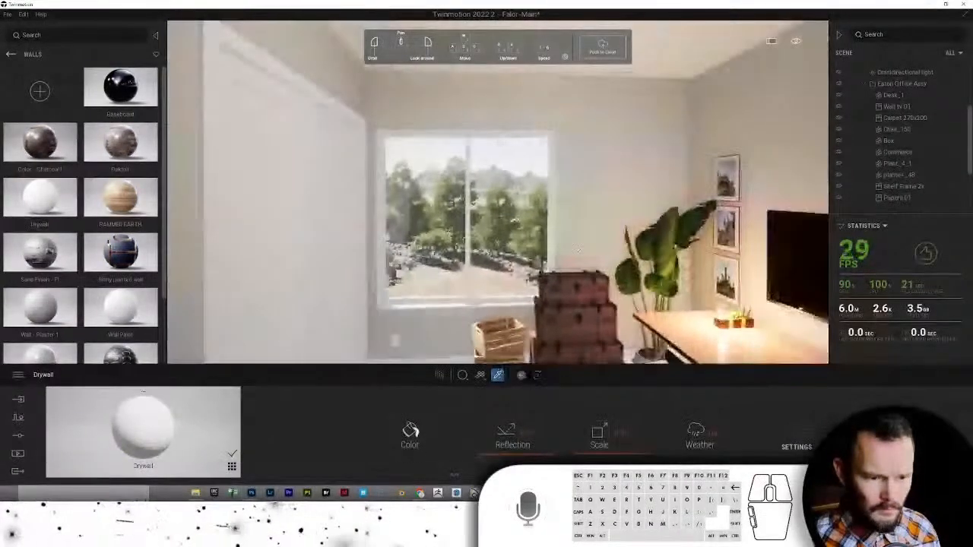
pyautogui.click(603, 203)
# - Set the Drywall colour to a pale cream in the Color Picker and confirm it
pyautogui.click(410, 431)
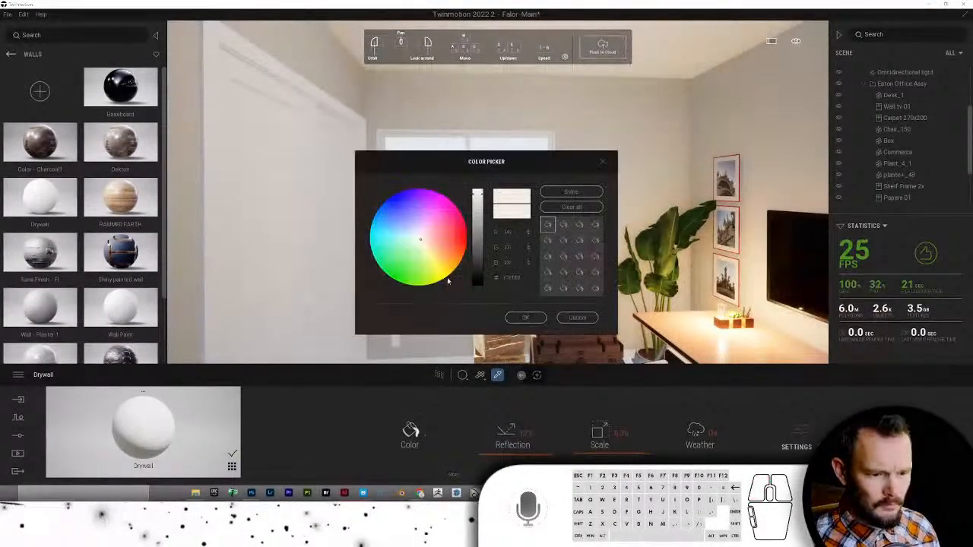
pyautogui.click(433, 249)
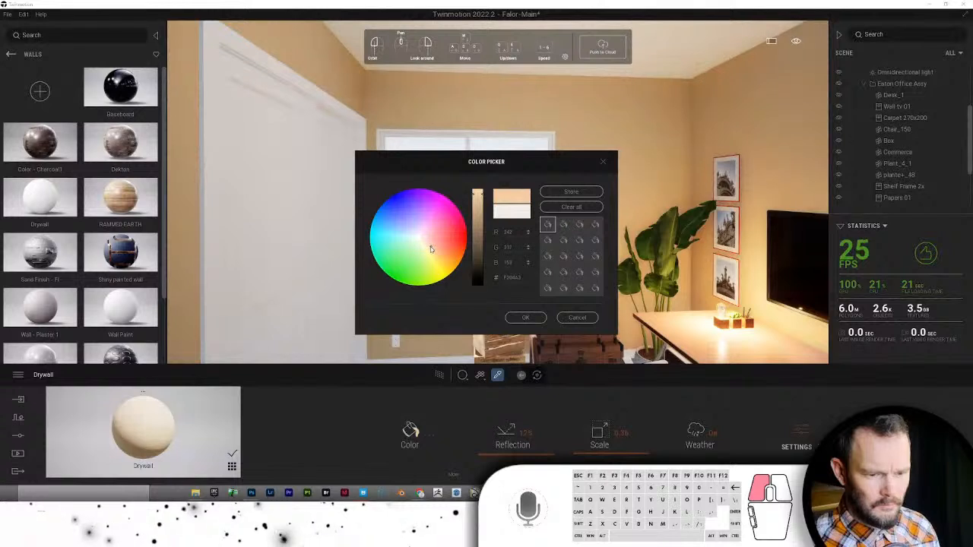
pyautogui.moveTo(430, 249); pyautogui.dragTo(426, 242)
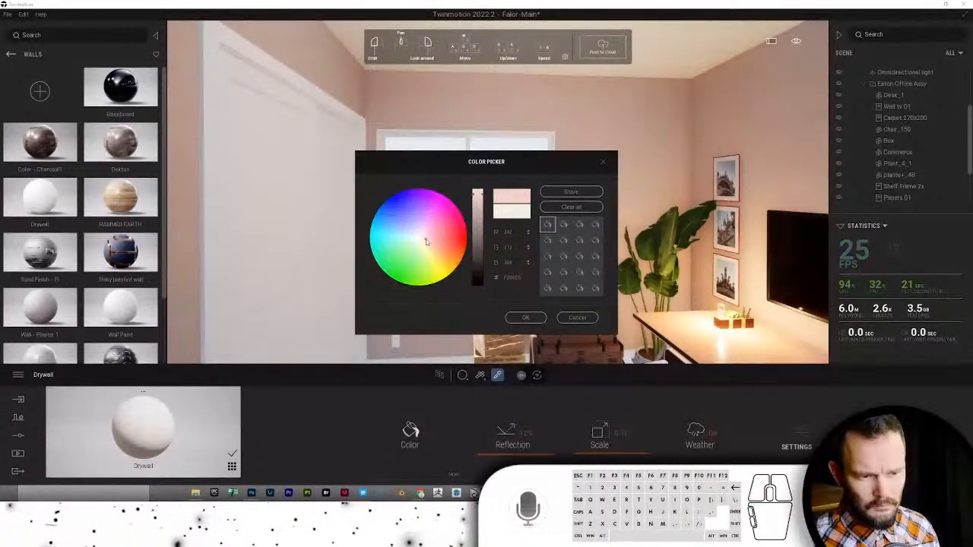
pyautogui.moveTo(547, 173); pyautogui.dragTo(288, 84)
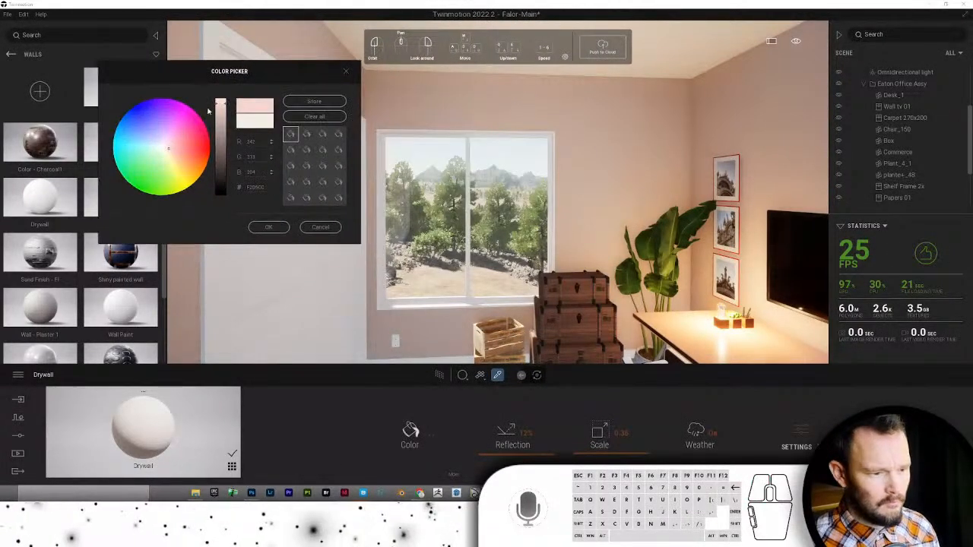
pyautogui.moveTo(169, 151); pyautogui.dragTo(167, 154)
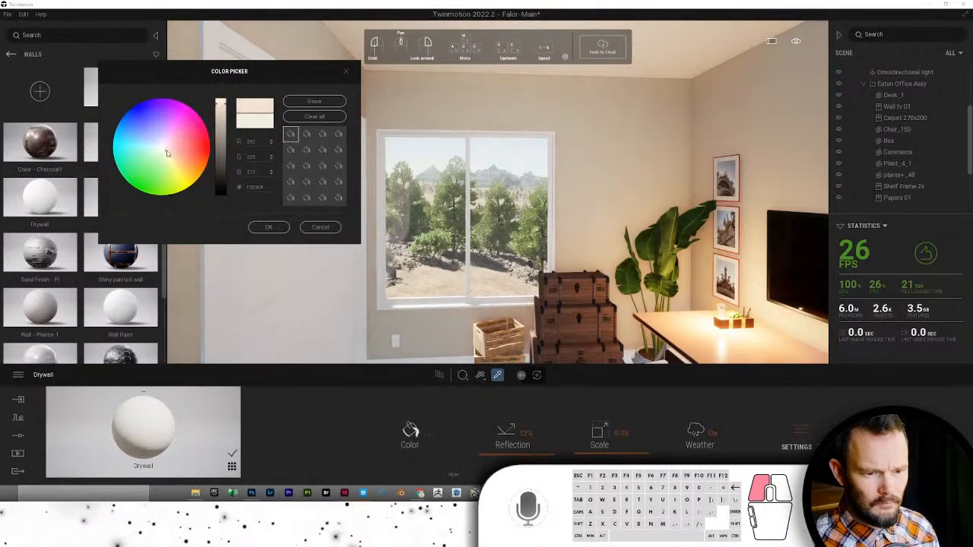
pyautogui.click(267, 227)
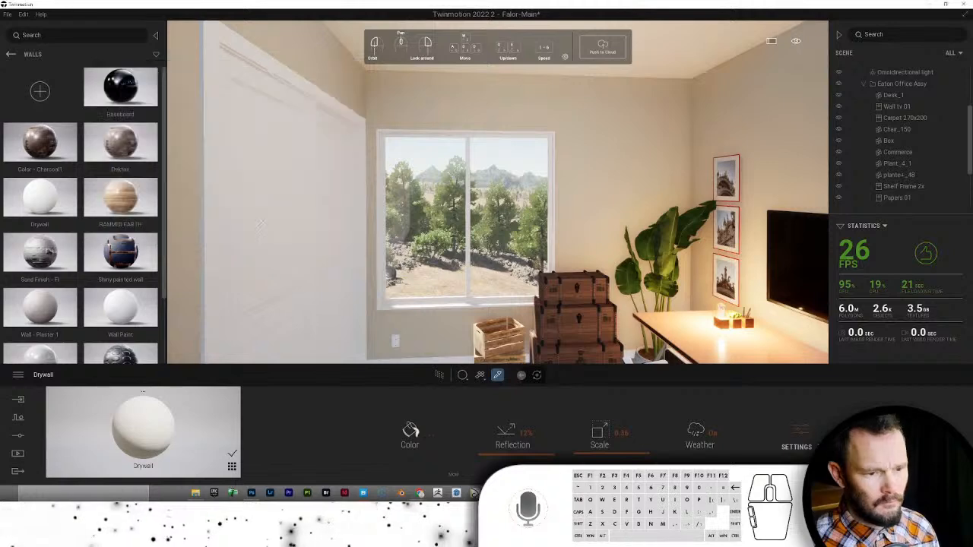
# - Turn toward the window and TV and load the desk's Glossy plastic material
pyautogui.moveTo(380, 235); pyautogui.dragTo(661, 264)
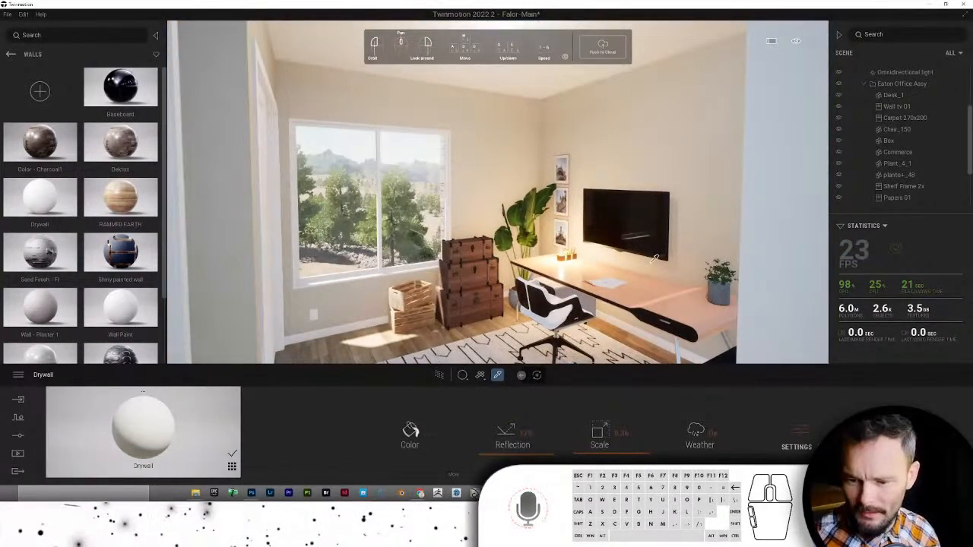
pyautogui.moveTo(653, 258); pyautogui.dragTo(715, 302)
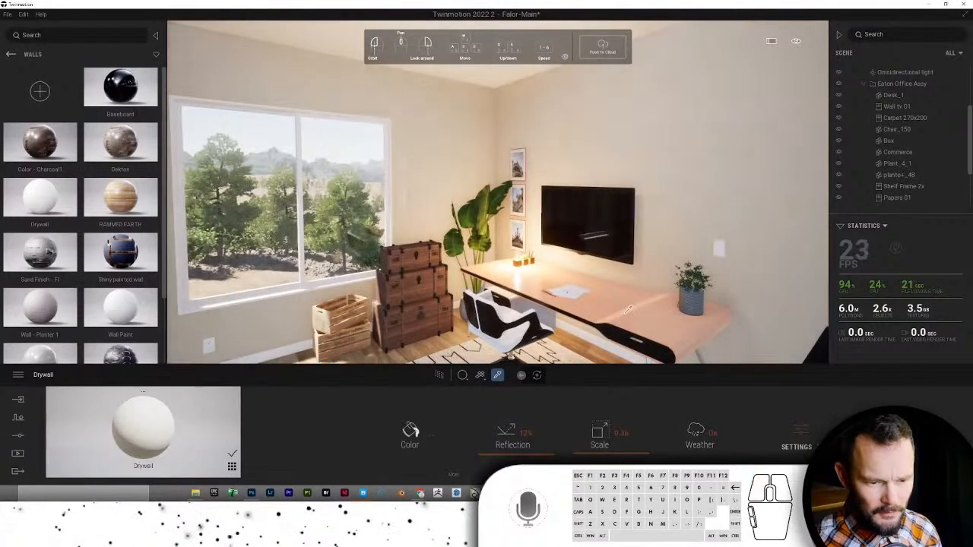
pyautogui.click(714, 302)
# - Pick a muted khaki colour for the desk's Glossy plastic and confirm it
pyautogui.click(419, 447)
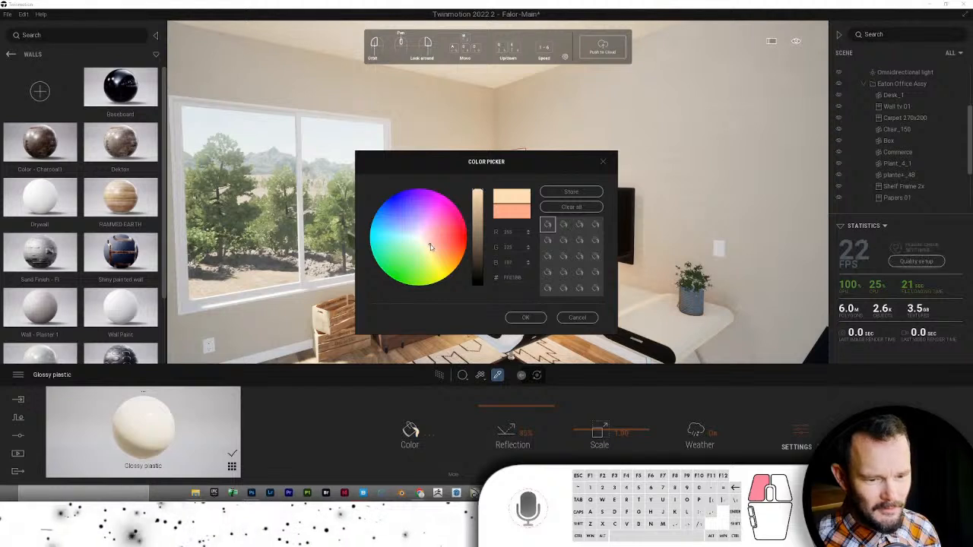
pyautogui.click(432, 246)
pyautogui.moveTo(432, 246); pyautogui.dragTo(434, 248)
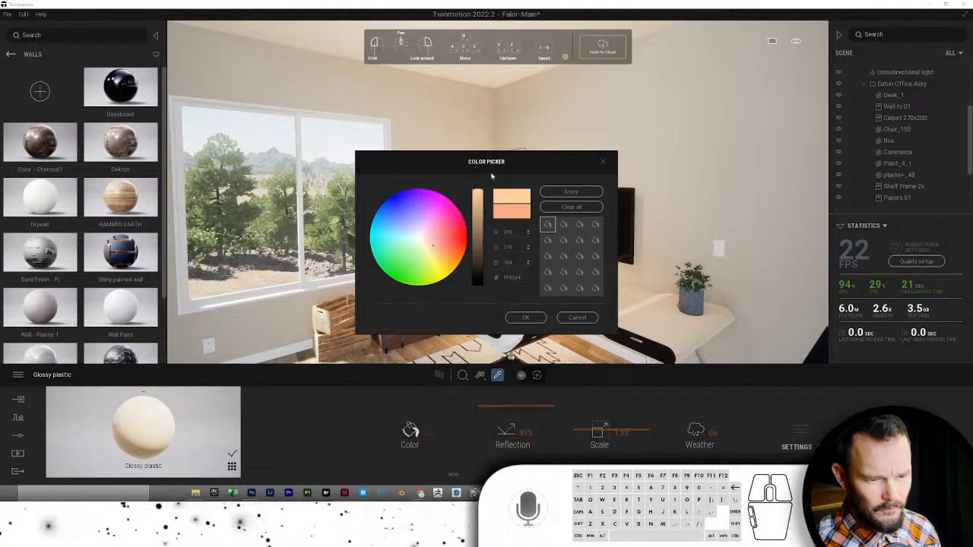
pyautogui.moveTo(481, 163); pyautogui.dragTo(281, 109)
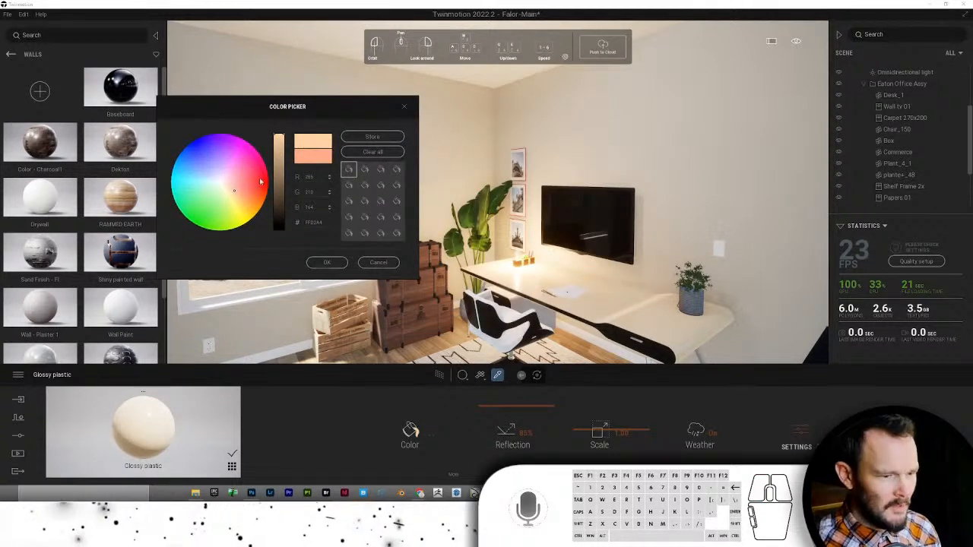
pyautogui.moveTo(249, 186); pyautogui.dragTo(277, 214)
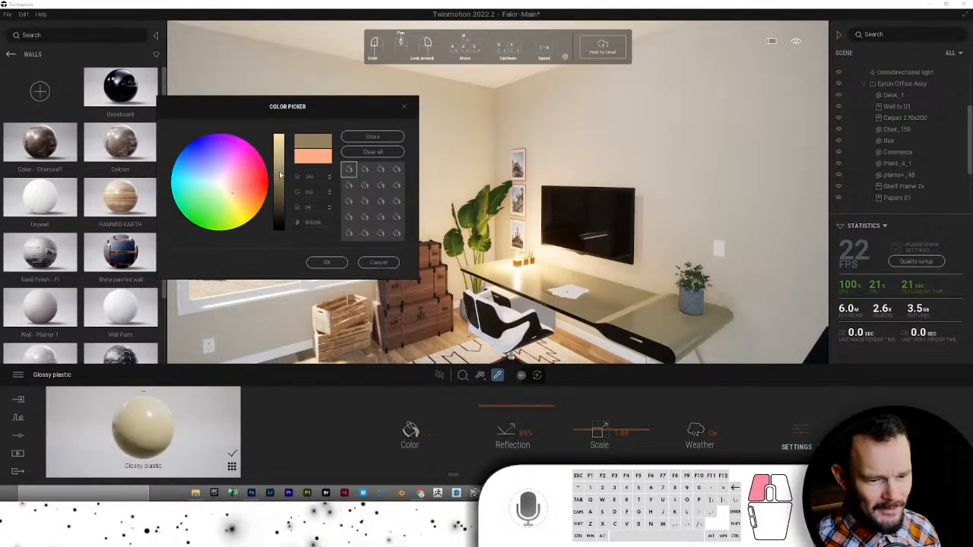
pyautogui.click(325, 263)
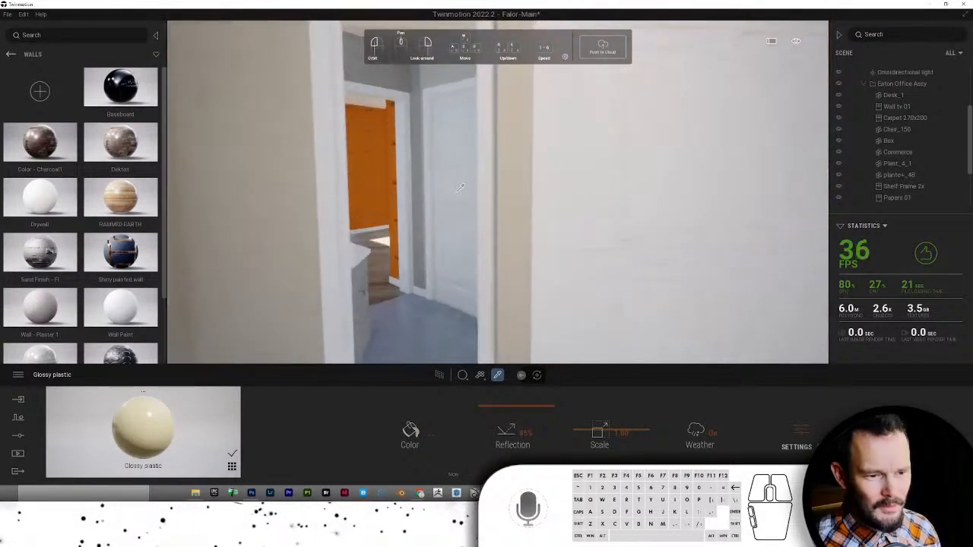
# - Apply Drywall to the door-side, back, left and above-counter wall strips
pyautogui.click(417, 181)
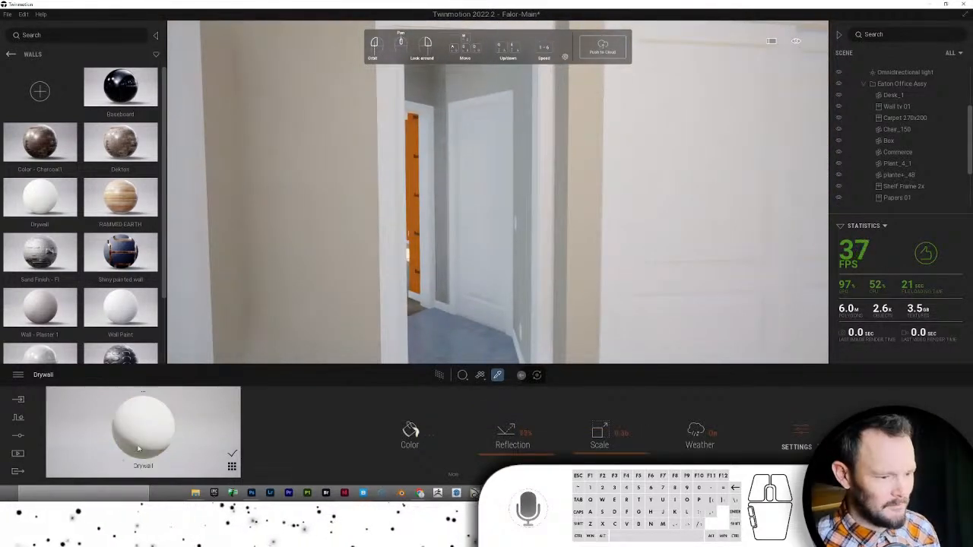
pyautogui.moveTo(157, 419); pyautogui.dragTo(415, 94)
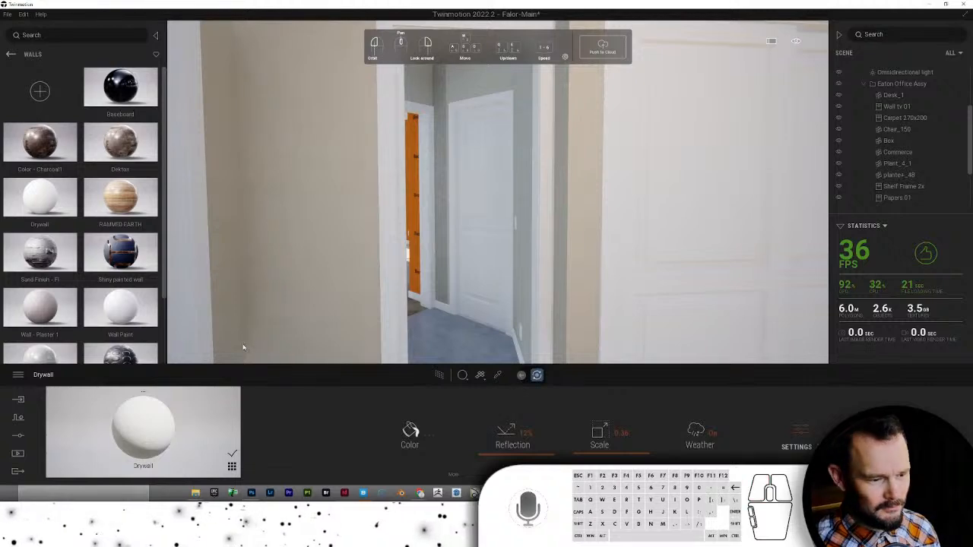
pyautogui.moveTo(398, 144); pyautogui.dragTo(435, 99)
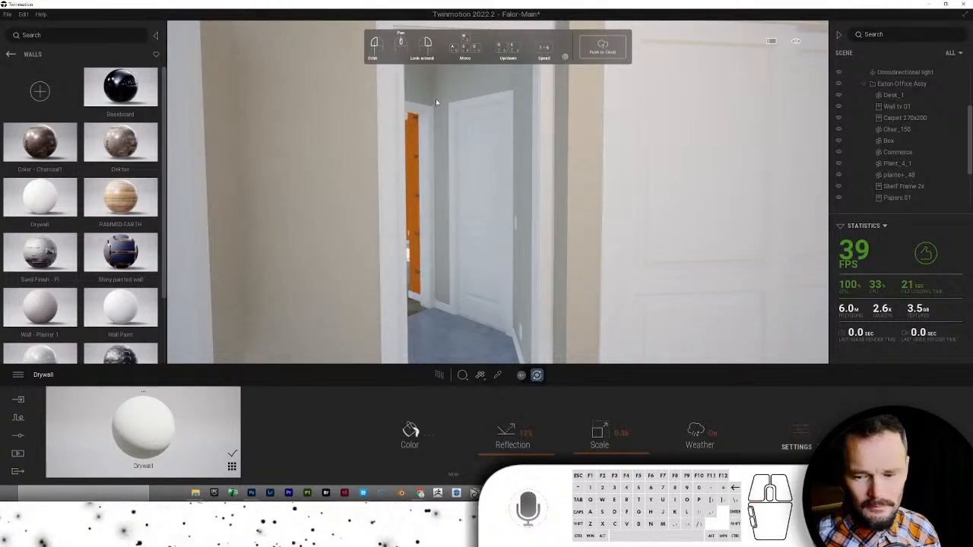
pyautogui.scroll(6, 455, 184)
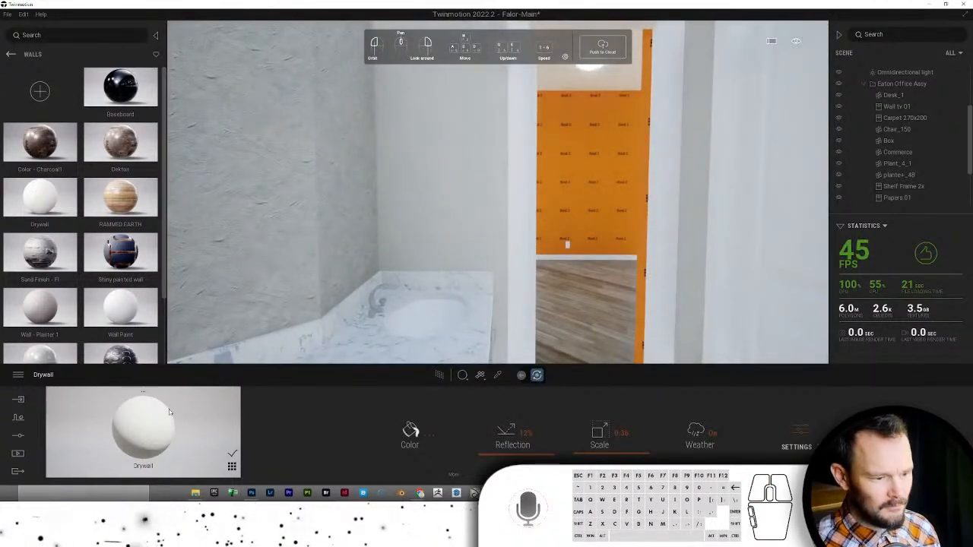
pyautogui.moveTo(170, 412); pyautogui.dragTo(293, 225)
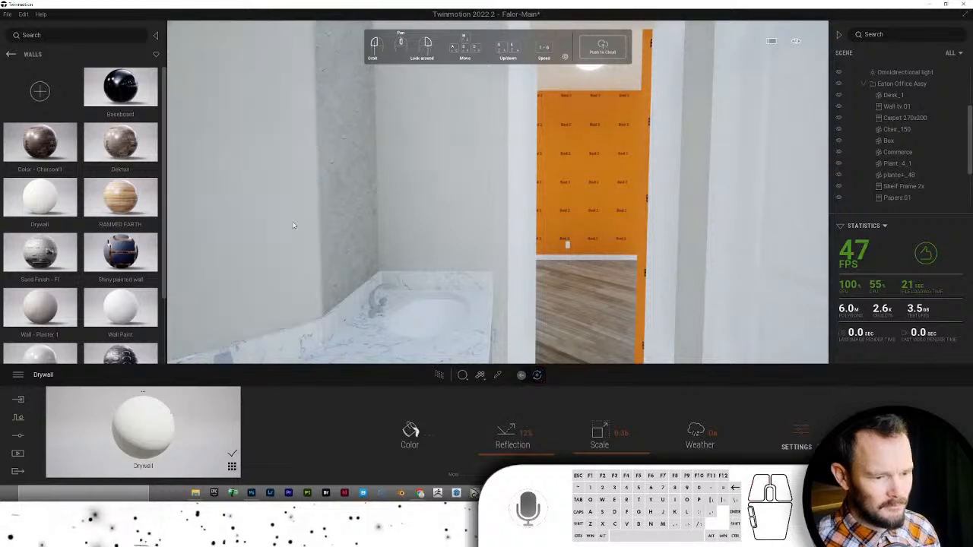
pyautogui.moveTo(177, 401); pyautogui.dragTo(351, 221)
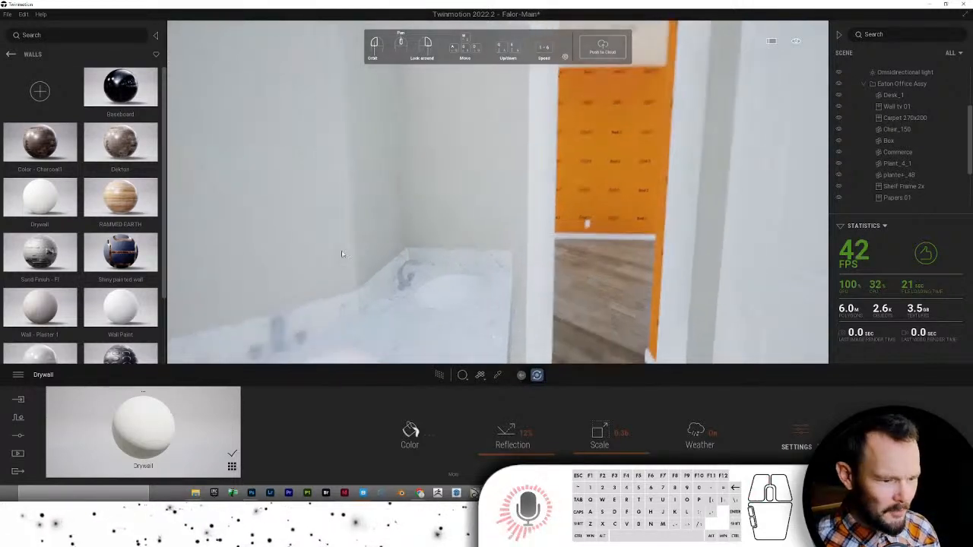
# - Fly the camera out of the bathroom through the white door and tilt down onto the bathtub
pyautogui.moveTo(342, 254)
pyautogui.mouseDown()
pyautogui.moveTo(361, 258)
pyautogui.moveTo(350, 256)
pyautogui.mouseUp()
pyautogui.press('s')
pyautogui.moveTo(350, 256); pyautogui.dragTo(402, 210, button='right')
pyautogui.click(500, 156)
pyautogui.press('w')
pyautogui.moveTo(500, 157); pyautogui.dragTo(502, 182, button='right')
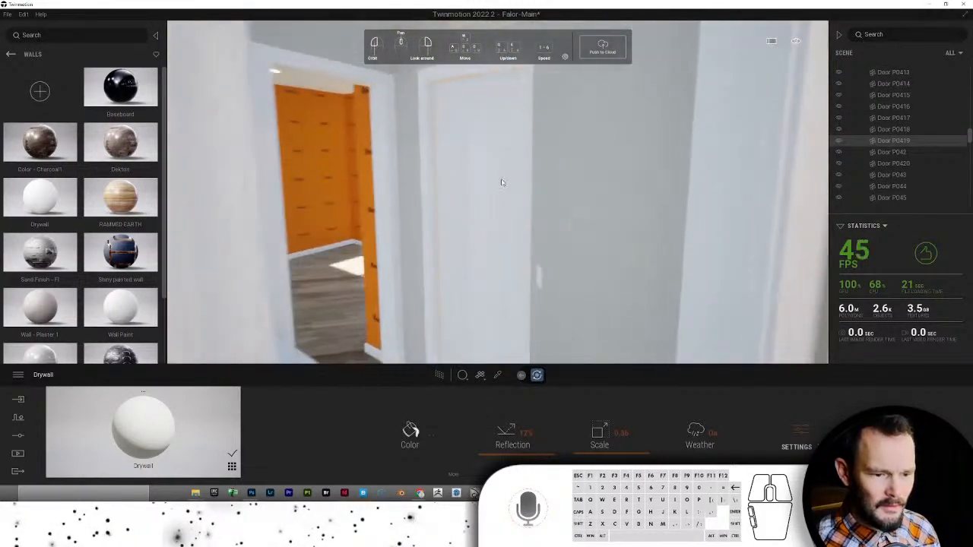
pyautogui.scroll(6, 501, 183)
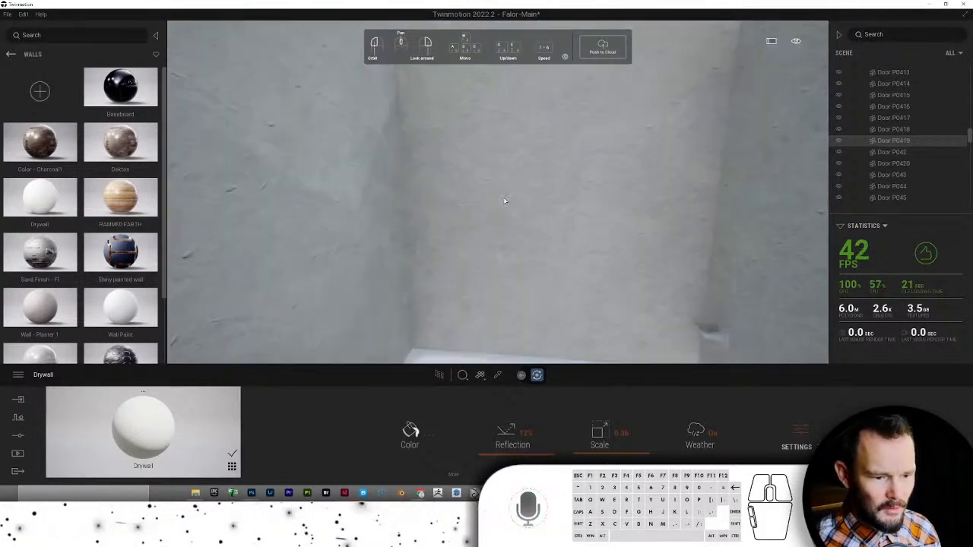
pyautogui.moveTo(504, 197); pyautogui.dragTo(540, 179, button='right')
# - Save the Falor-Main scene from the File menu, then switch to Chrome
pyautogui.click(13, 14)
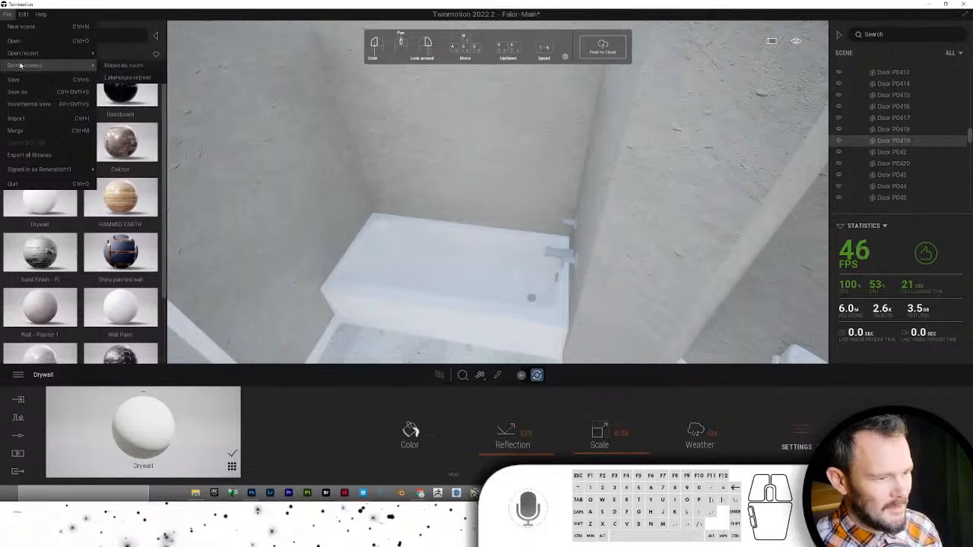
pyautogui.click(17, 79)
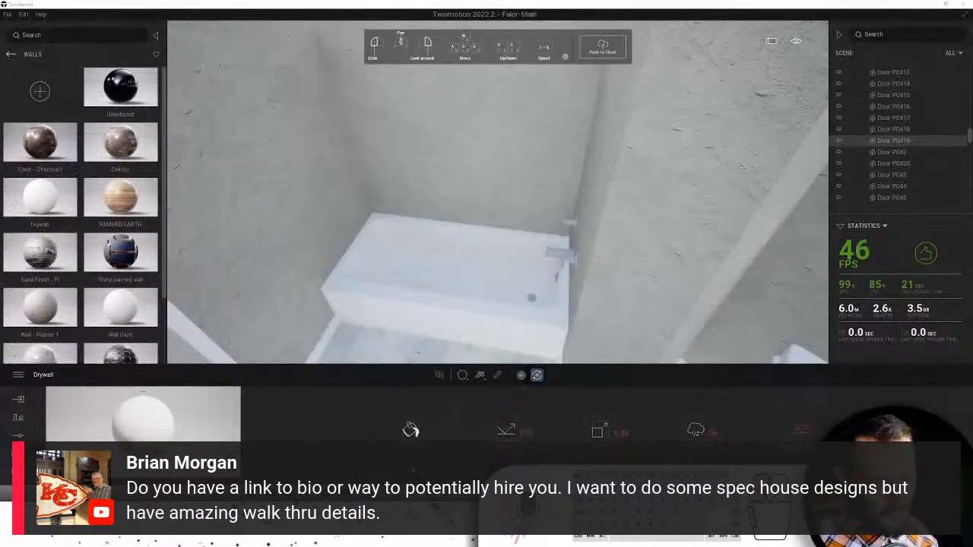
pyautogui.hotkey('alt', 'Tab')
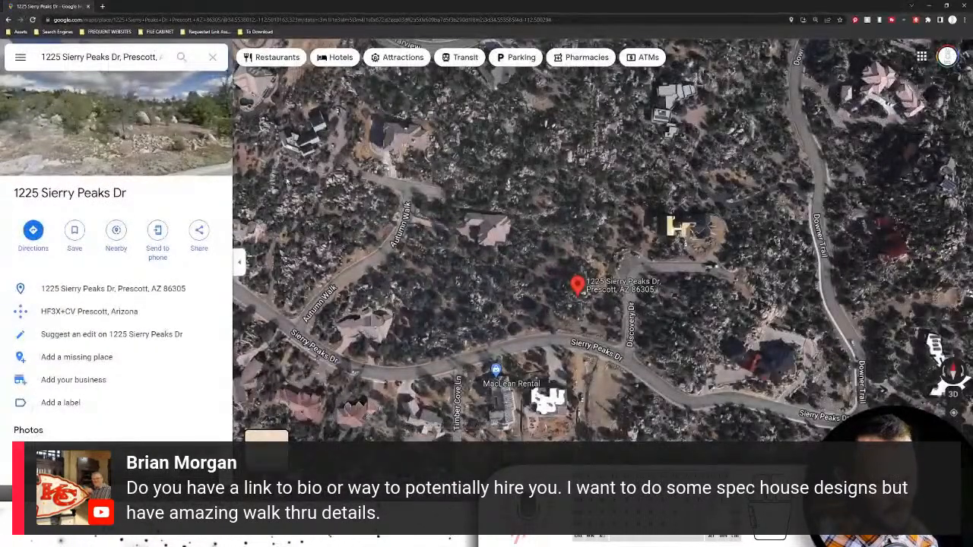
# - Load rabbittdesign.net in the browser's address bar
pyautogui.click(143, 19)
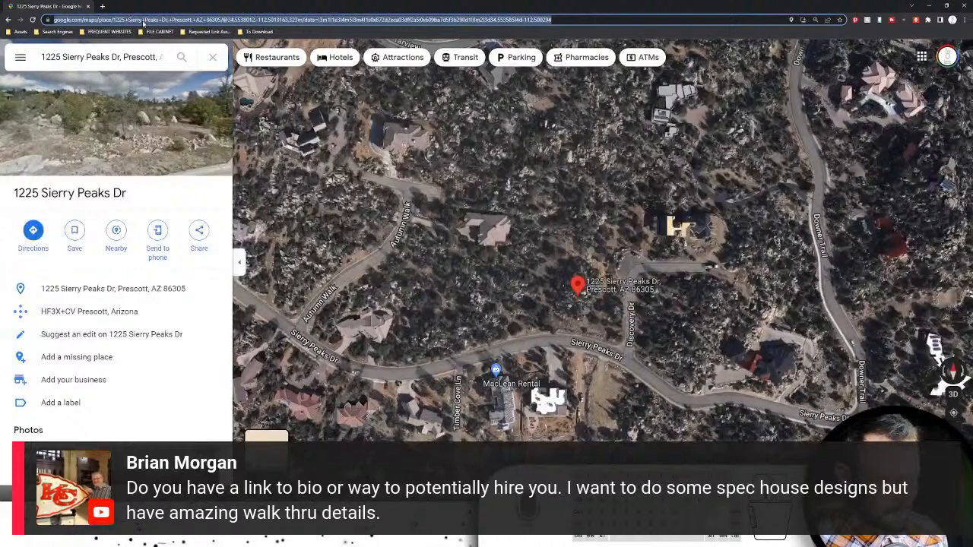
pyautogui.write('rabbittdesign.n')
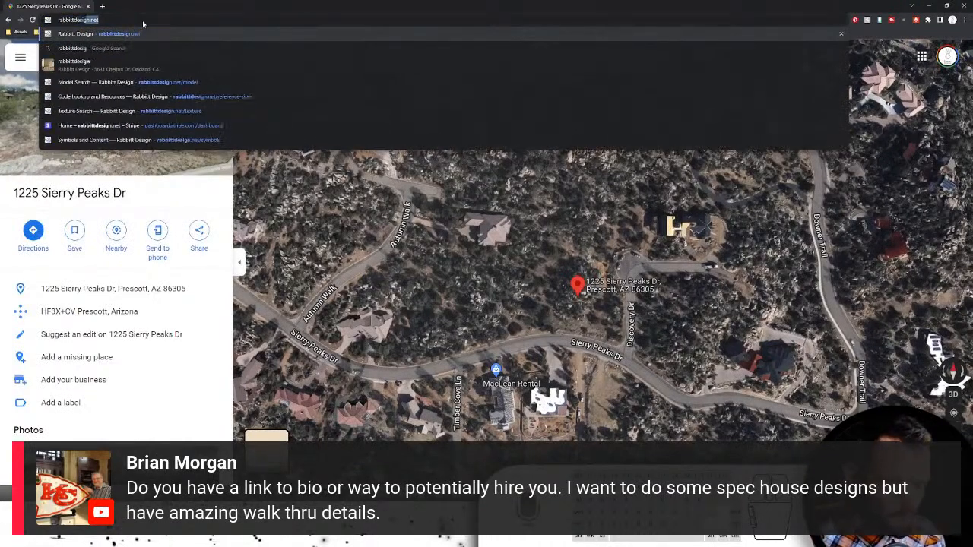
pyautogui.write('et')
pyautogui.press('Return')
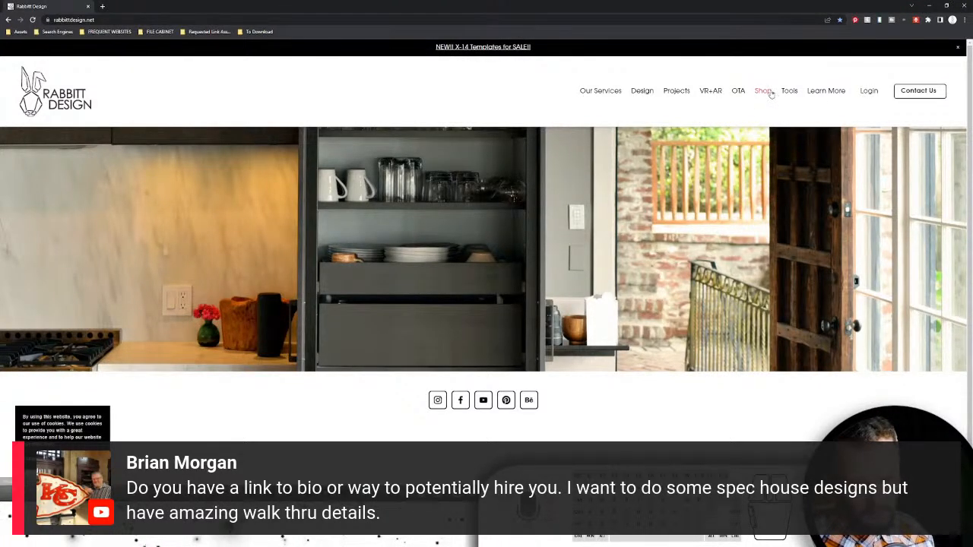
# - On the Symbols and Content page, expand Lighting and scroll through the listings
pyautogui.moveTo(787, 91)
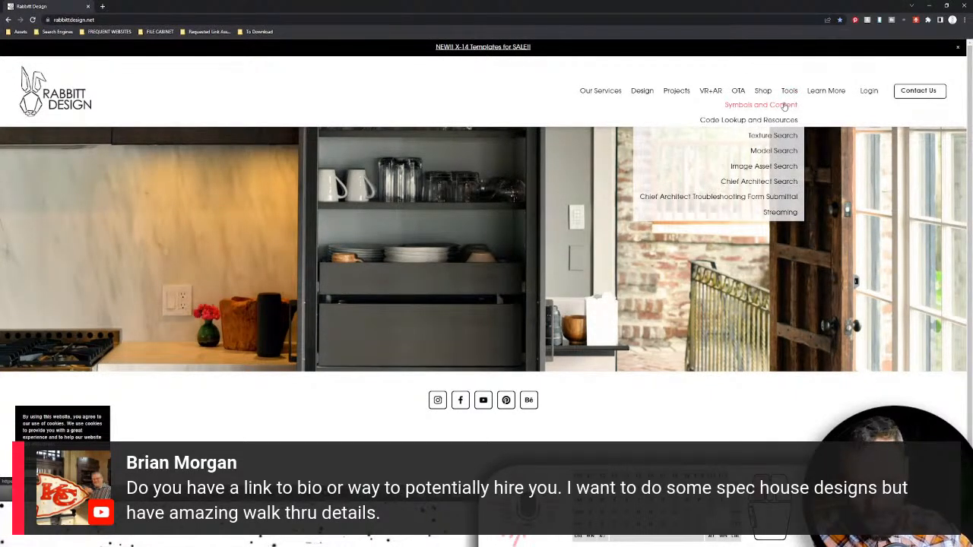
pyautogui.scroll(-10, 352, 232)
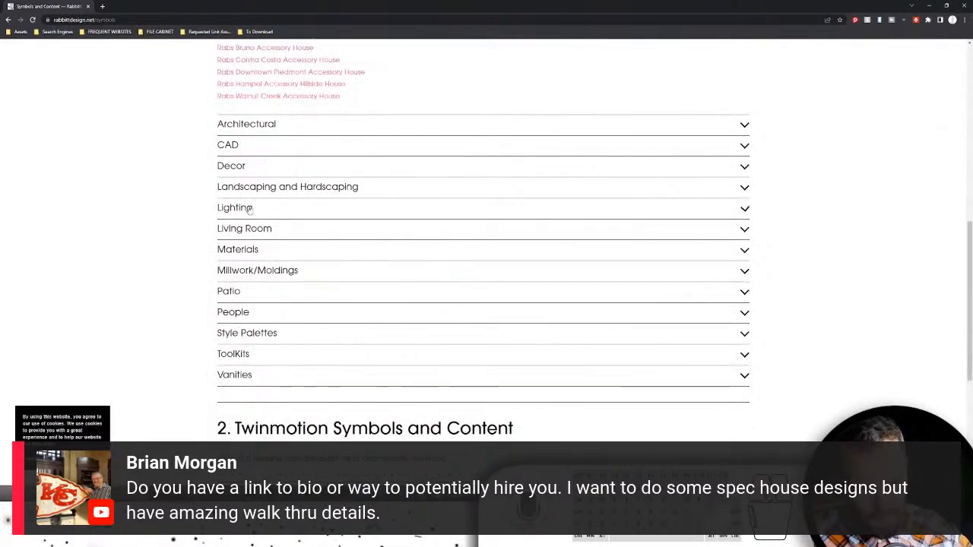
pyautogui.click(250, 207)
pyautogui.scroll(-4, 347, 250)
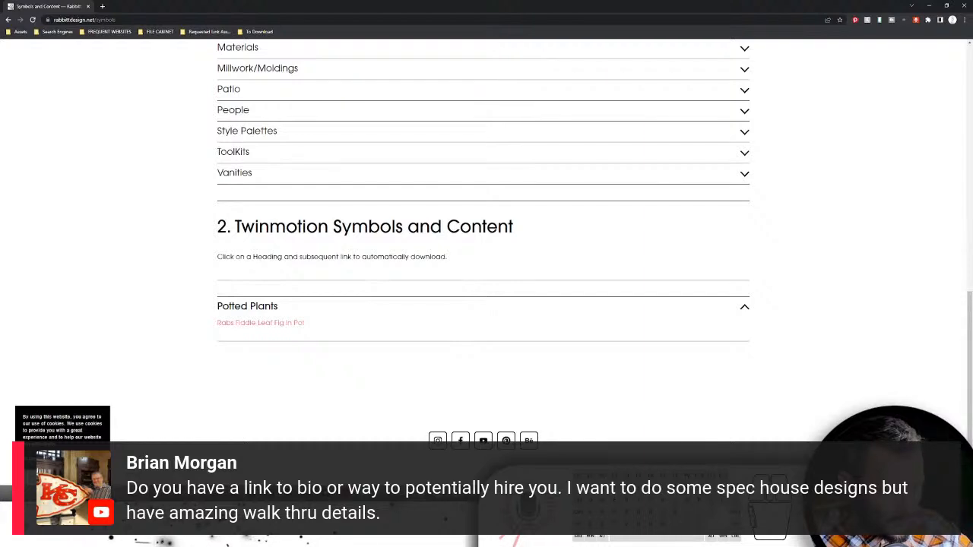
pyautogui.scroll(7, 394, 265)
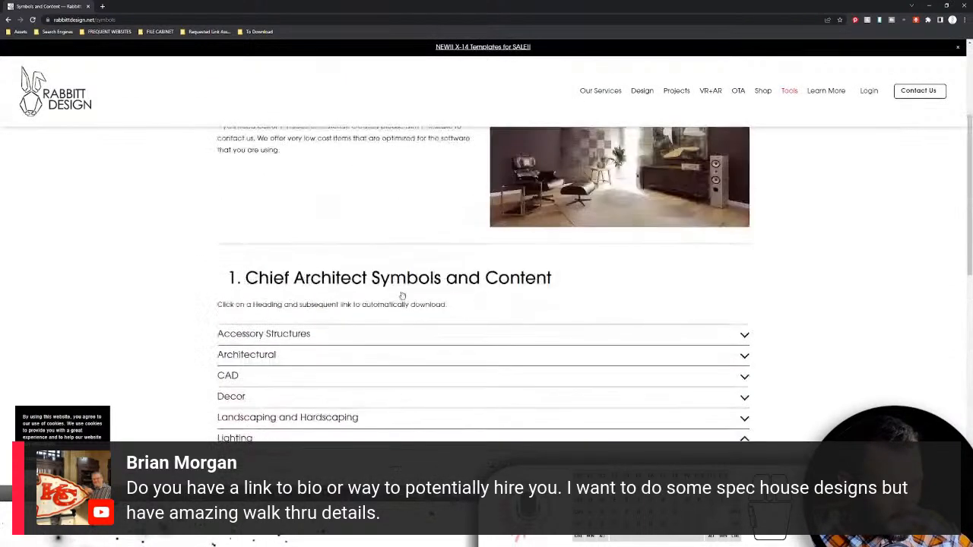
pyautogui.scroll(-6, 451, 285)
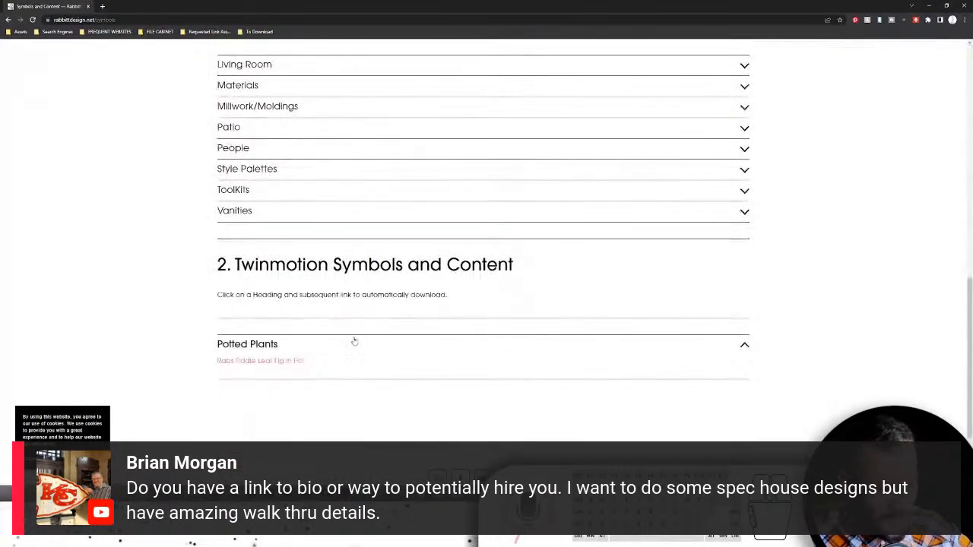
pyautogui.scroll(10, 456, 289)
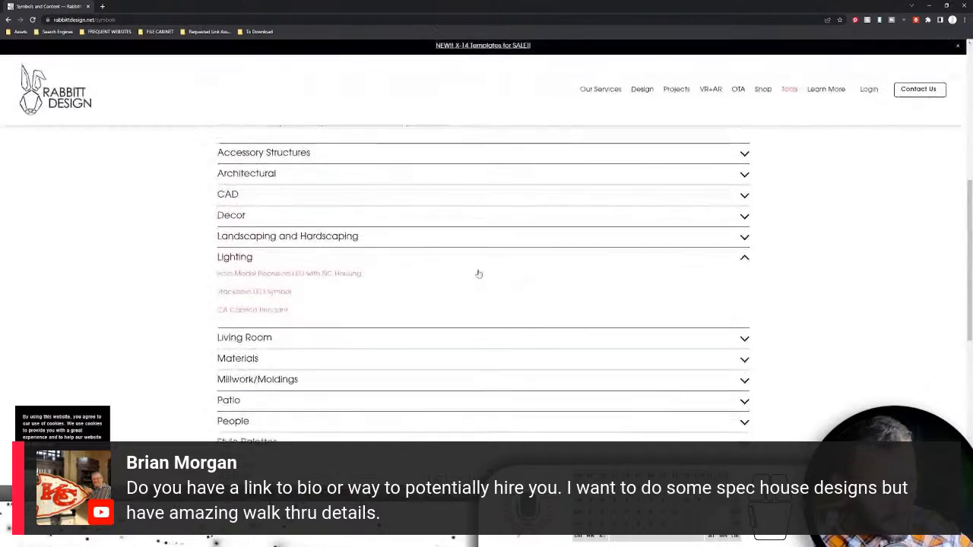
pyautogui.moveTo(784, 94)
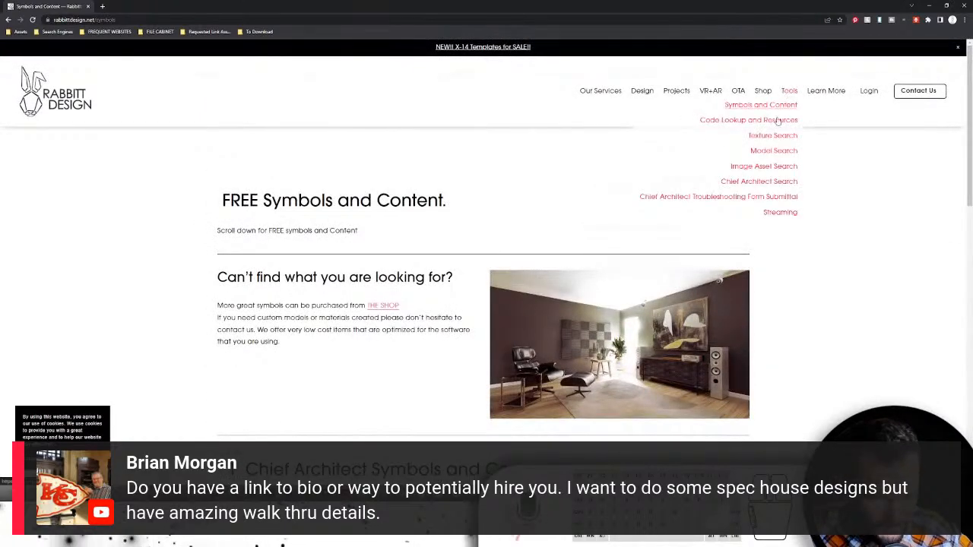
# - Visit Code Lookup, then run a Texture Search for 'leather'
pyautogui.click(775, 120)
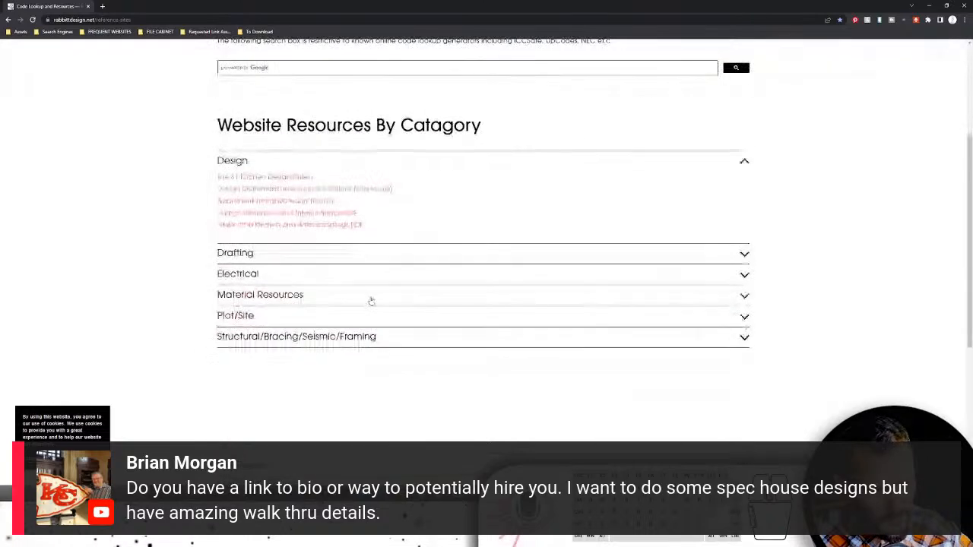
pyautogui.moveTo(789, 90)
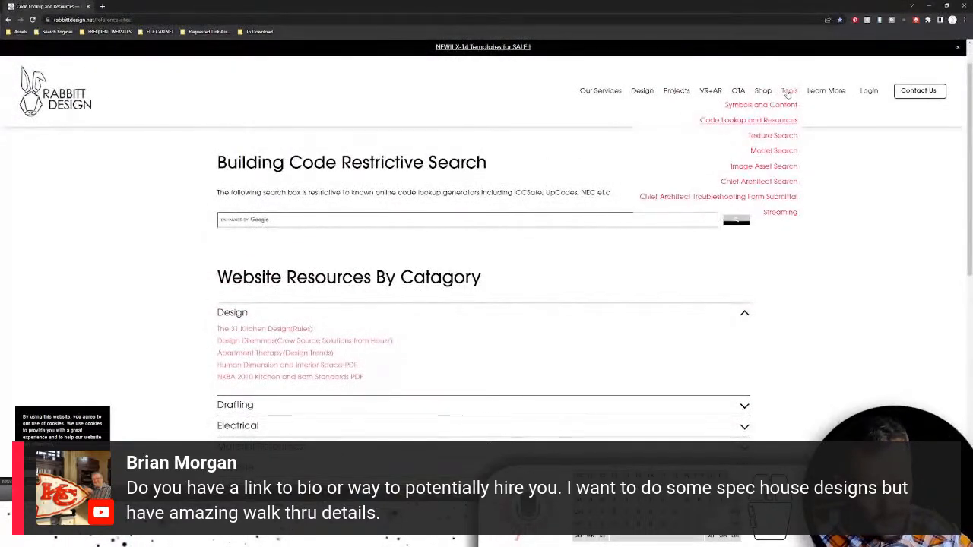
pyautogui.click(774, 136)
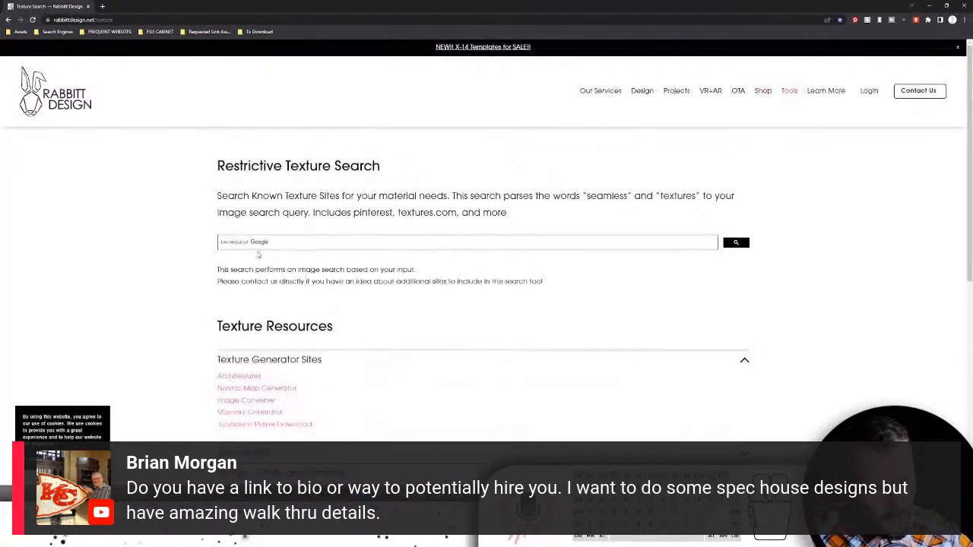
pyautogui.click(248, 244)
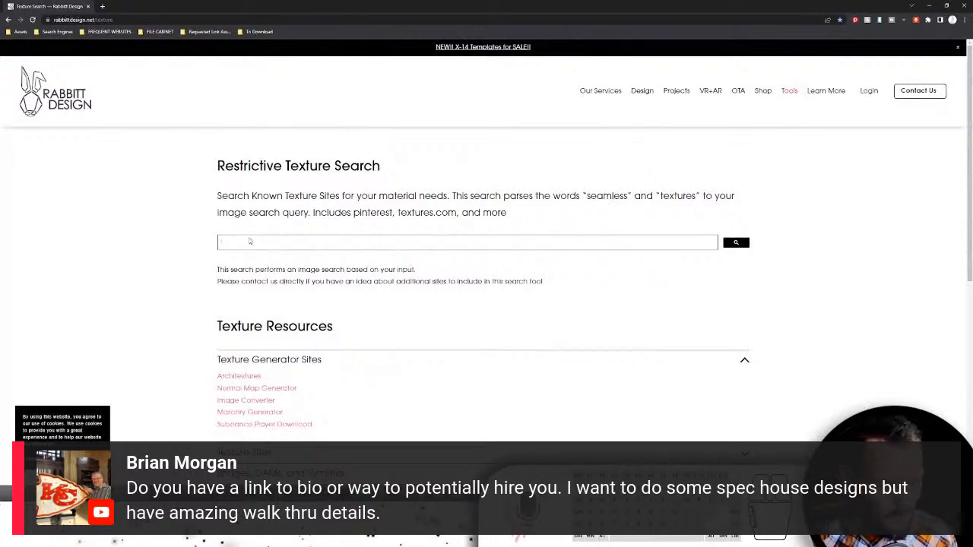
pyautogui.write('leather')
pyautogui.press('Return')
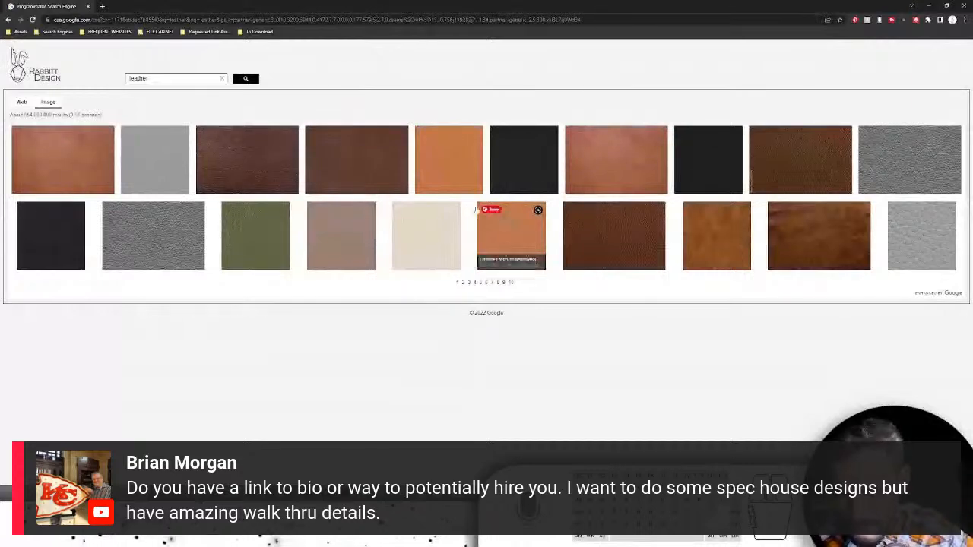
# - Go back via the logo to the Symbols and Content page and browse its categories
pyautogui.click(63, 86)
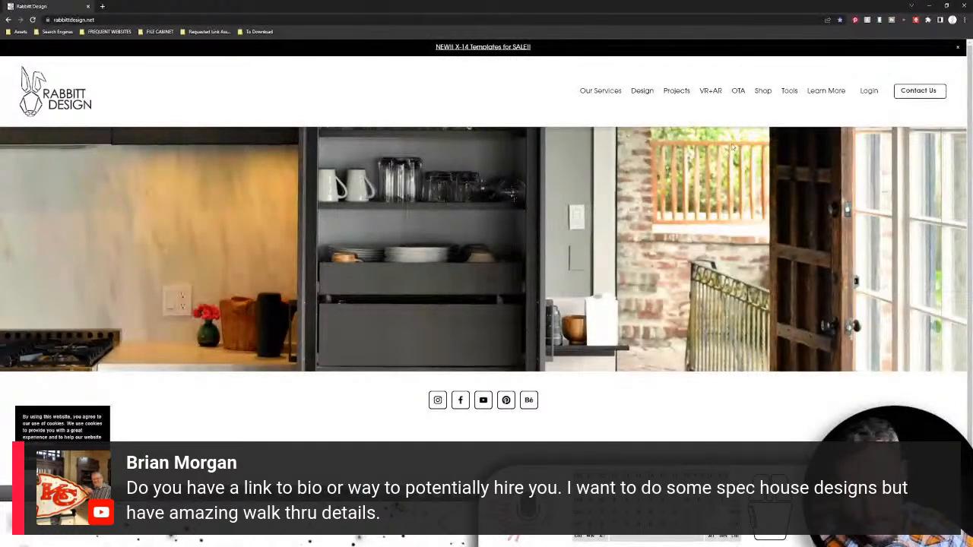
pyautogui.moveTo(790, 92)
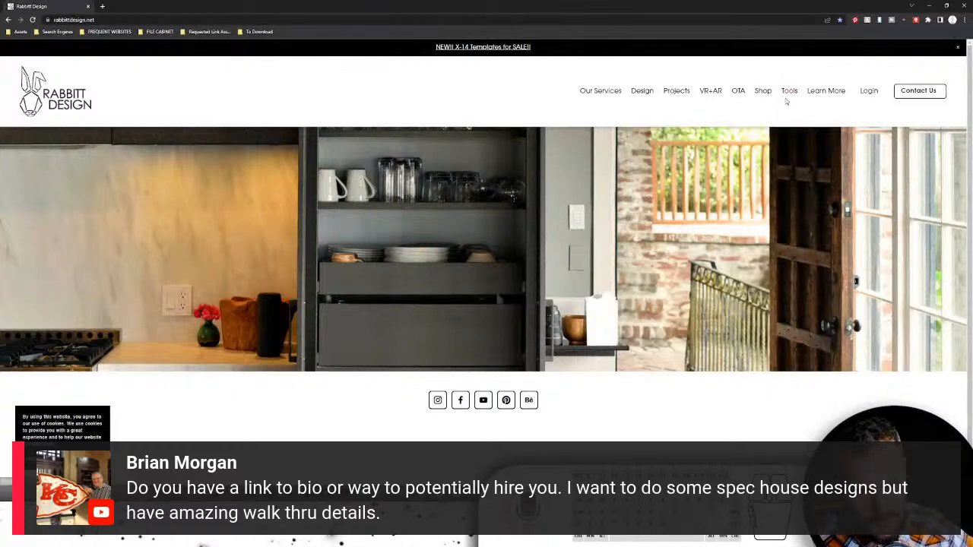
pyautogui.click(784, 112)
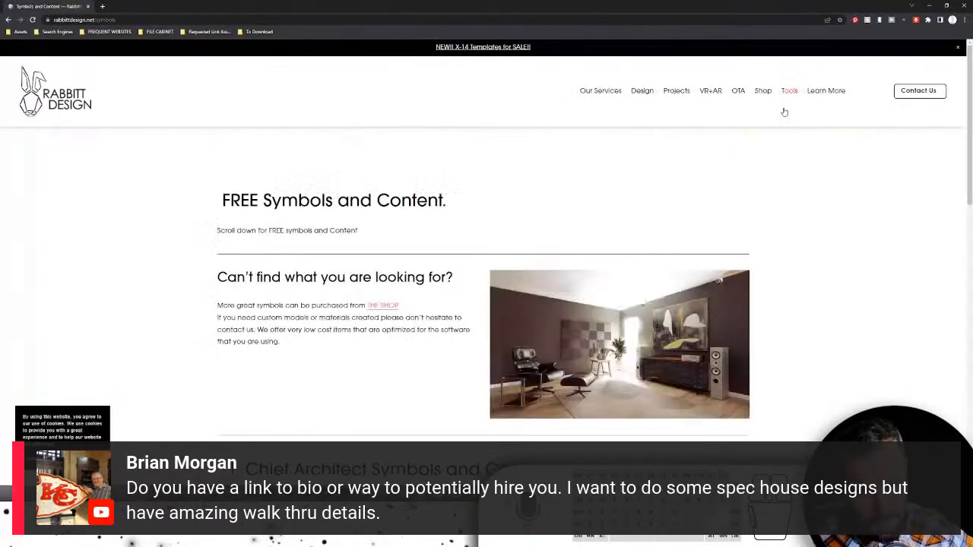
pyautogui.scroll(-2, 428, 303)
pyautogui.scroll(-6, 428, 303)
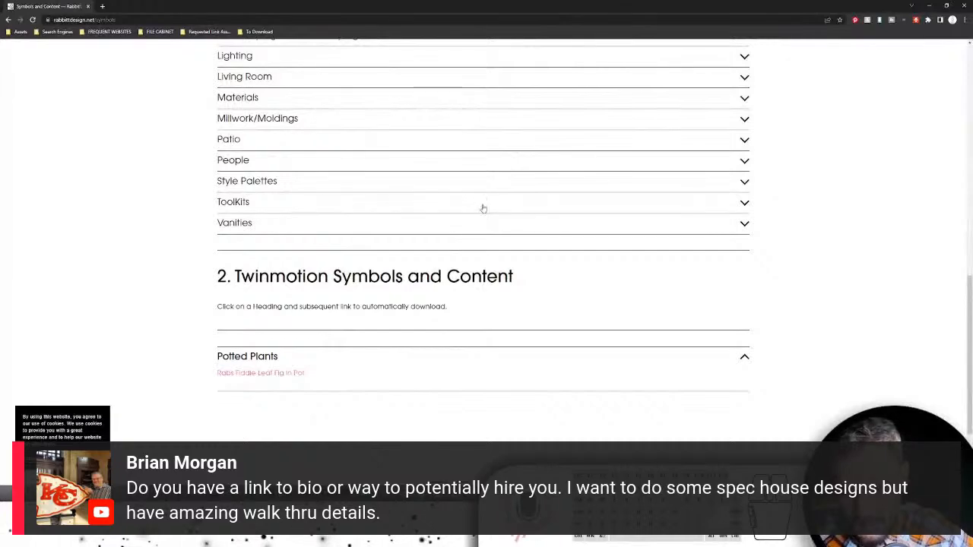
pyautogui.scroll(2, 414, 199)
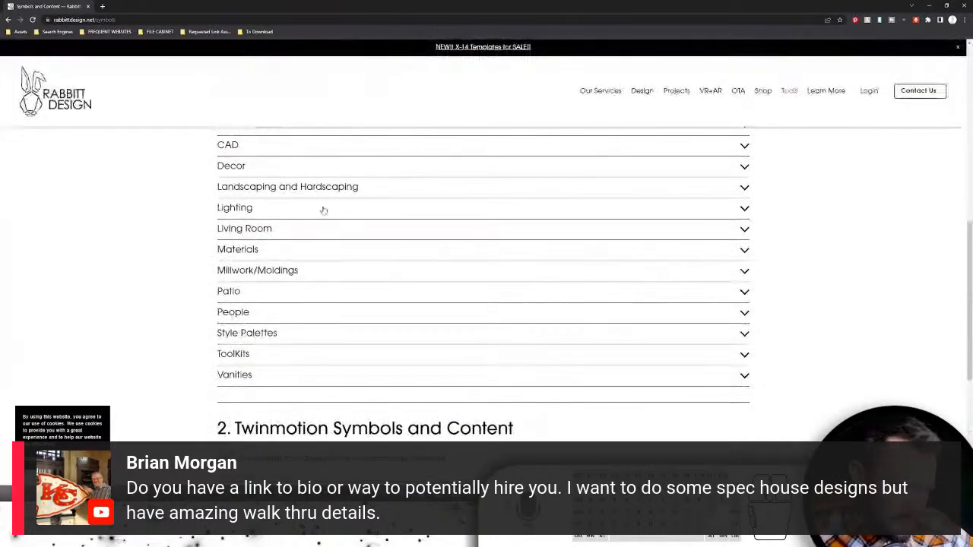
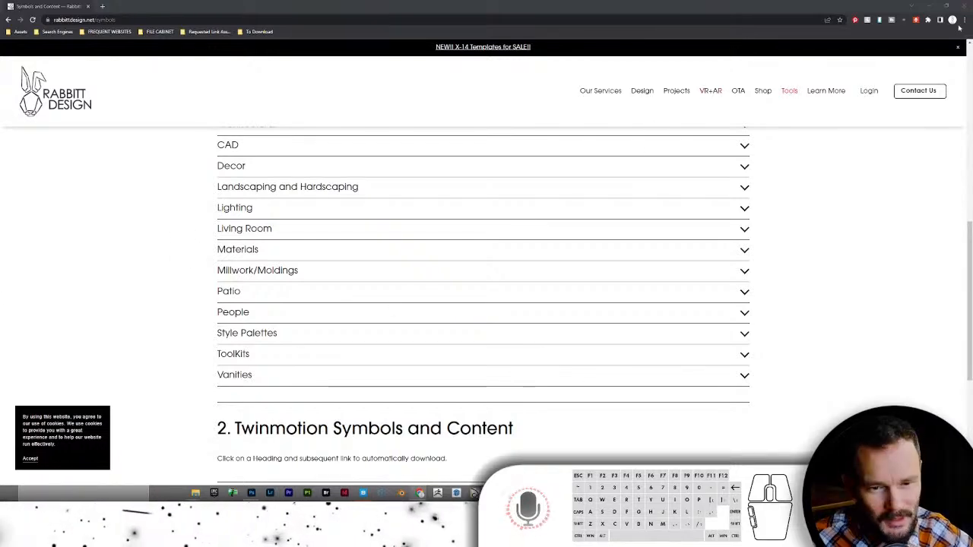
# - Minimize Chrome so the Twinmotion Falor-Main scene is in front
pyautogui.click(924, 6)
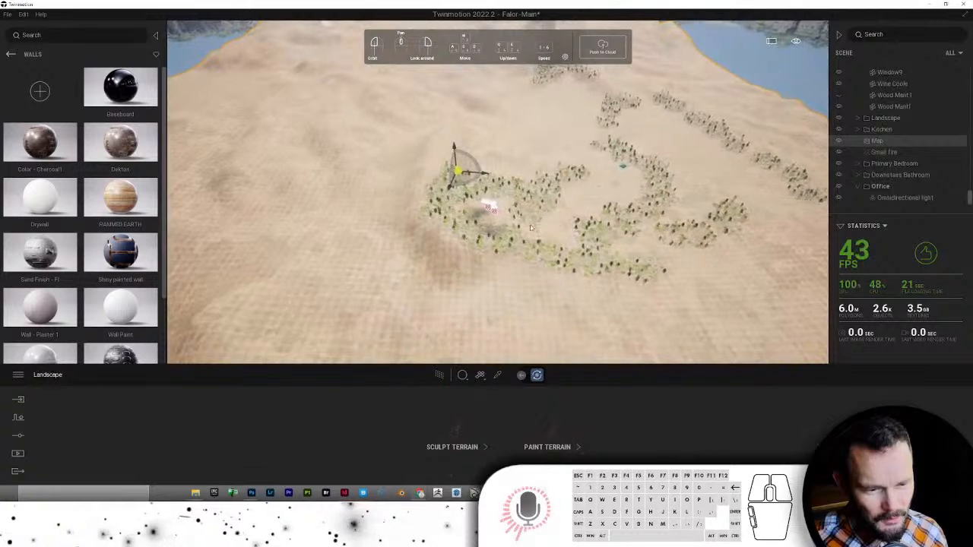
# - Zoom the Twinmotion view to the Small fire object in the fireplace bedroom
pyautogui.rightClick(895, 152)
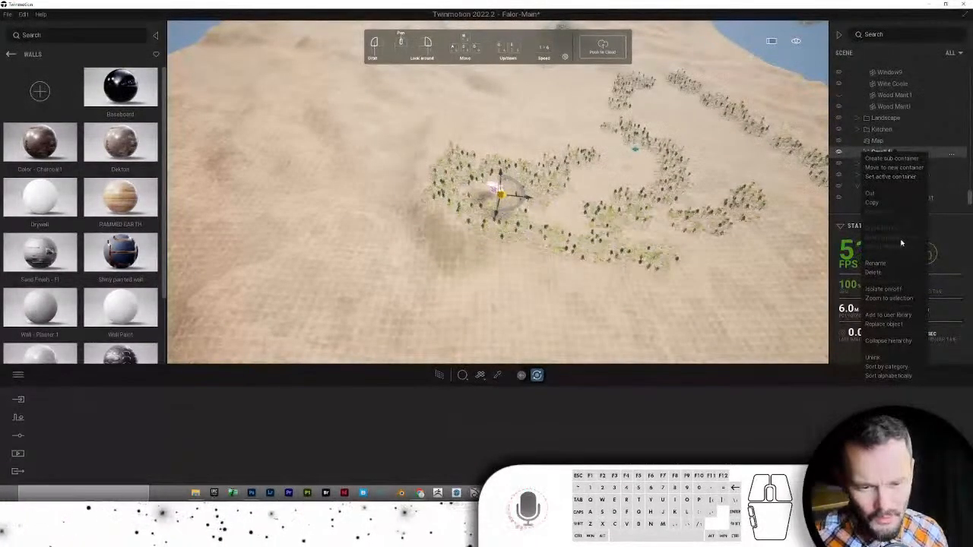
pyautogui.click(890, 298)
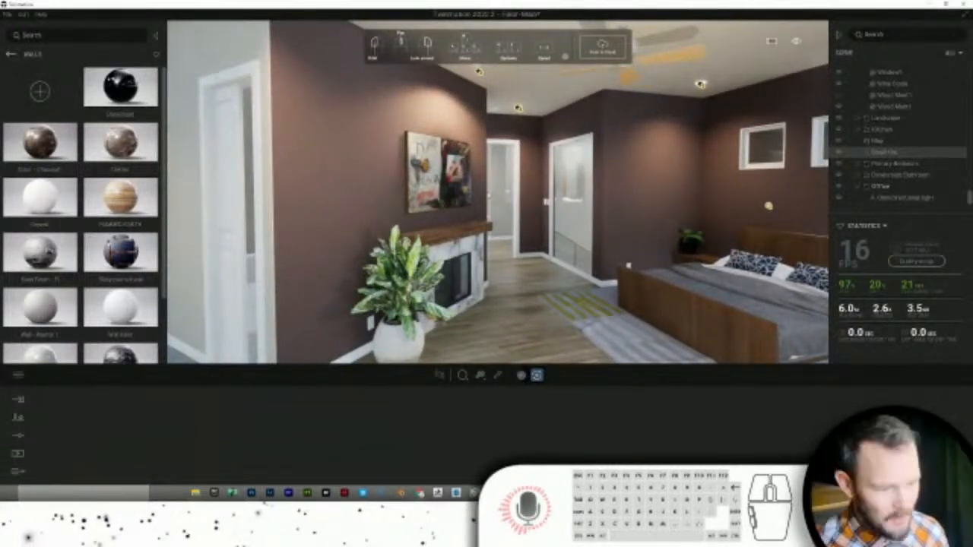
pyautogui.click(18, 375)
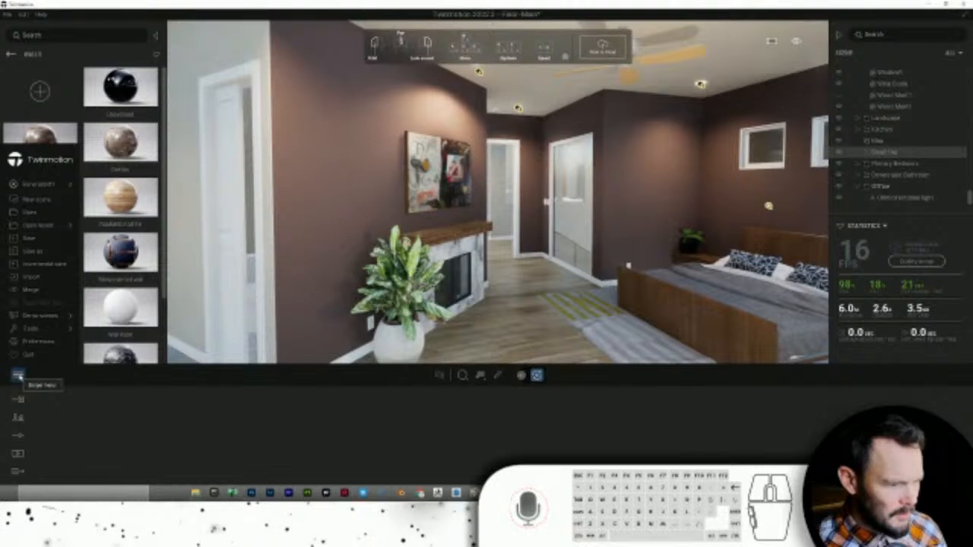
# - Open the Resource Collector with Substitution table and Unused materials included
pyautogui.click(25, 15)
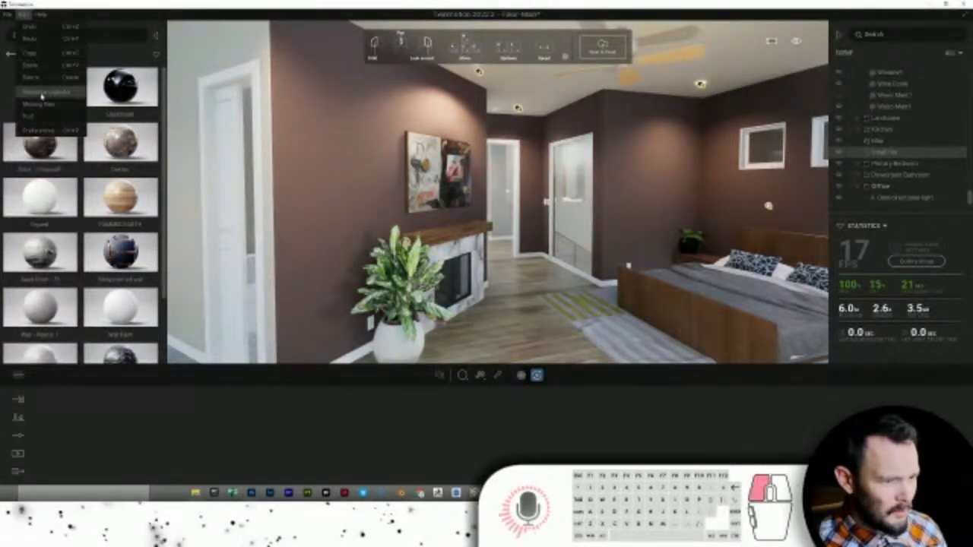
pyautogui.click(40, 93)
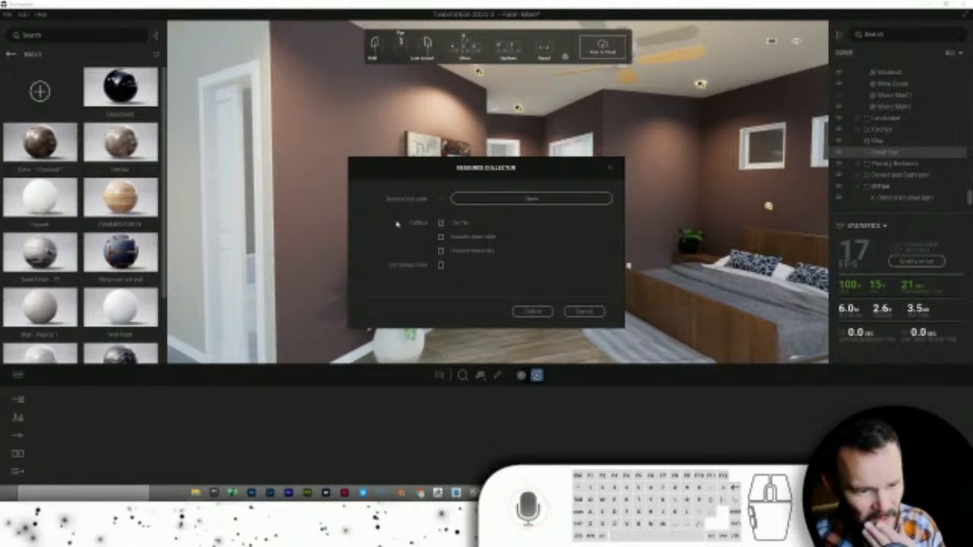
pyautogui.click(440, 238)
pyautogui.click(440, 252)
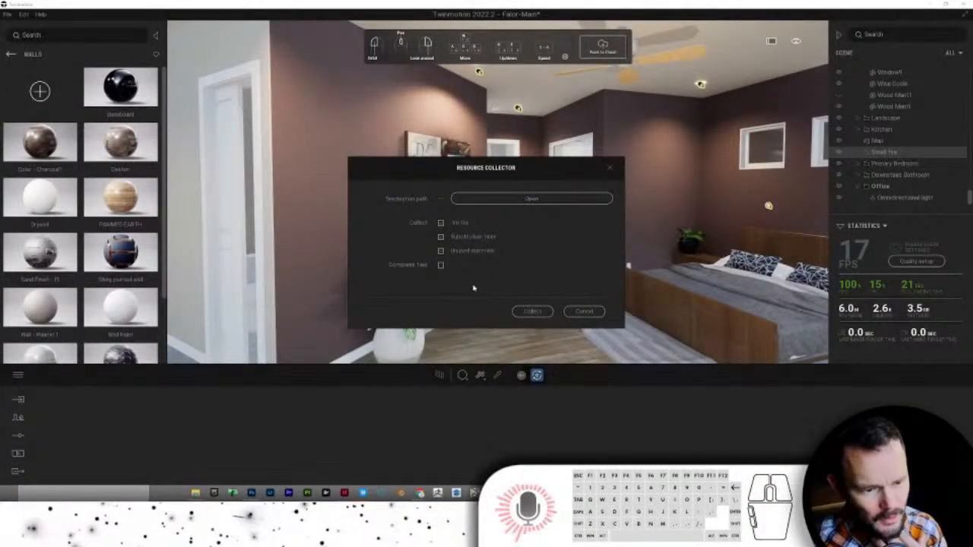
# - Collect the resources into 220523-Falor\TM, moving the file out of Dropbox
pyautogui.click(530, 202)
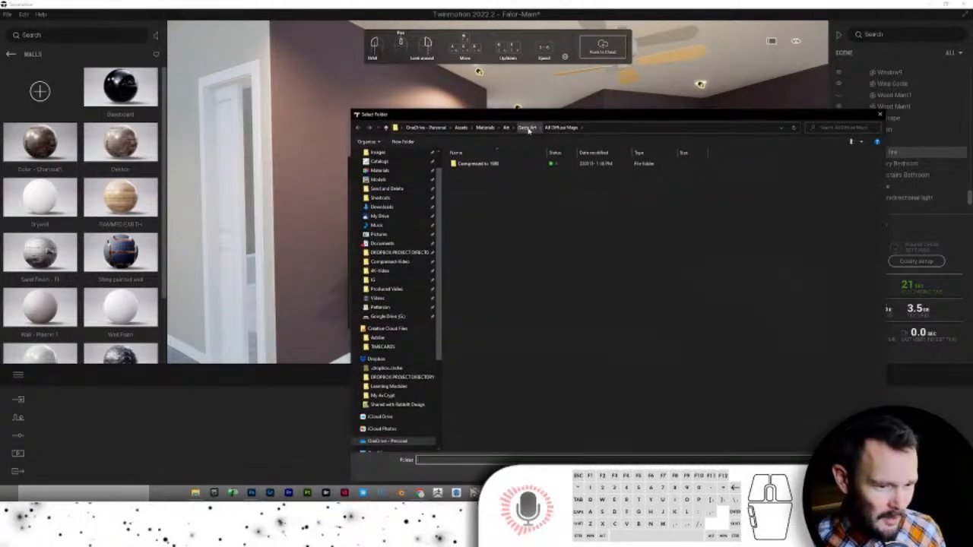
pyautogui.click(403, 252)
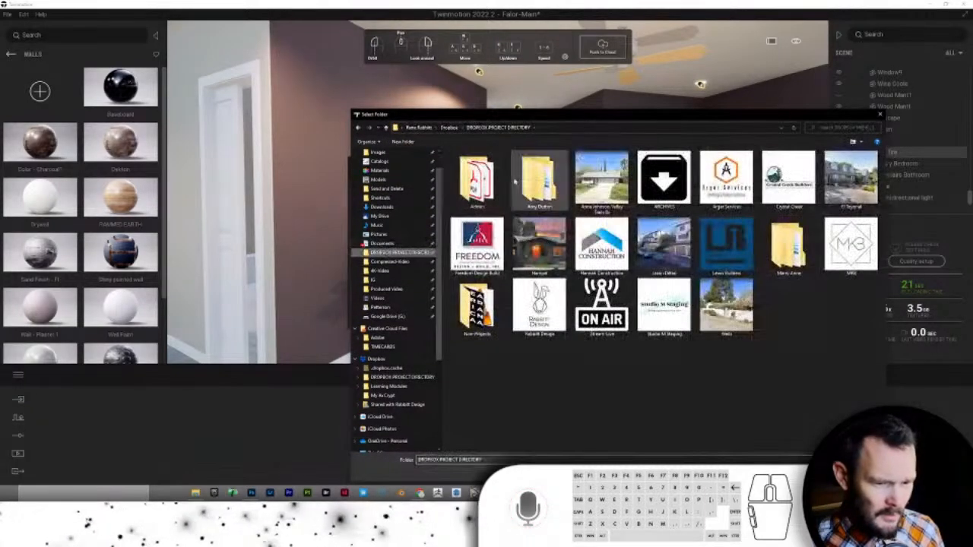
pyautogui.doubleClick(771, 176)
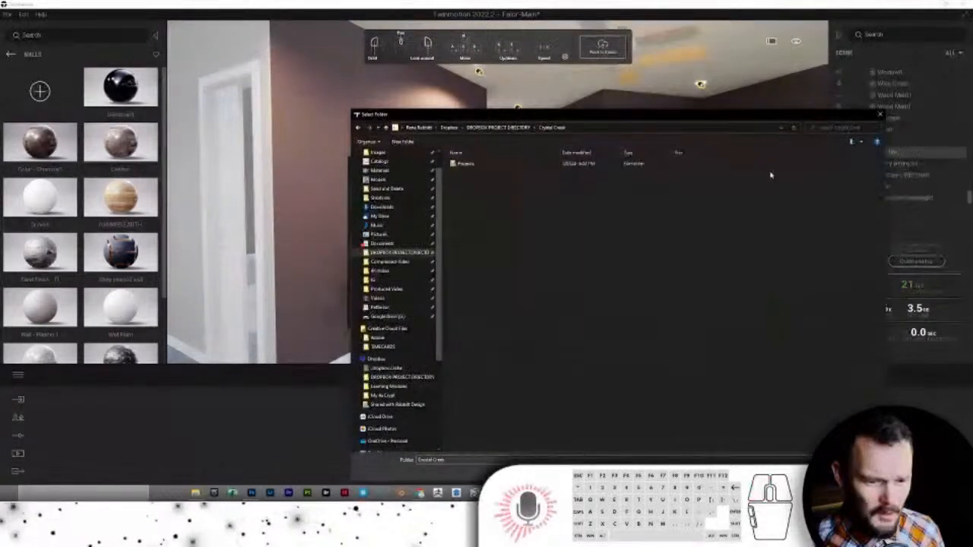
pyautogui.doubleClick(465, 164)
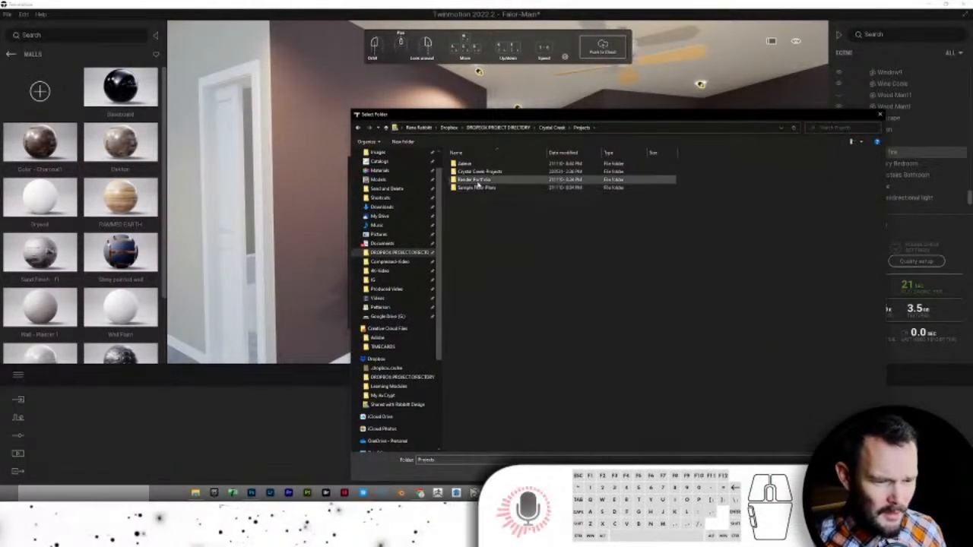
pyautogui.doubleClick(477, 172)
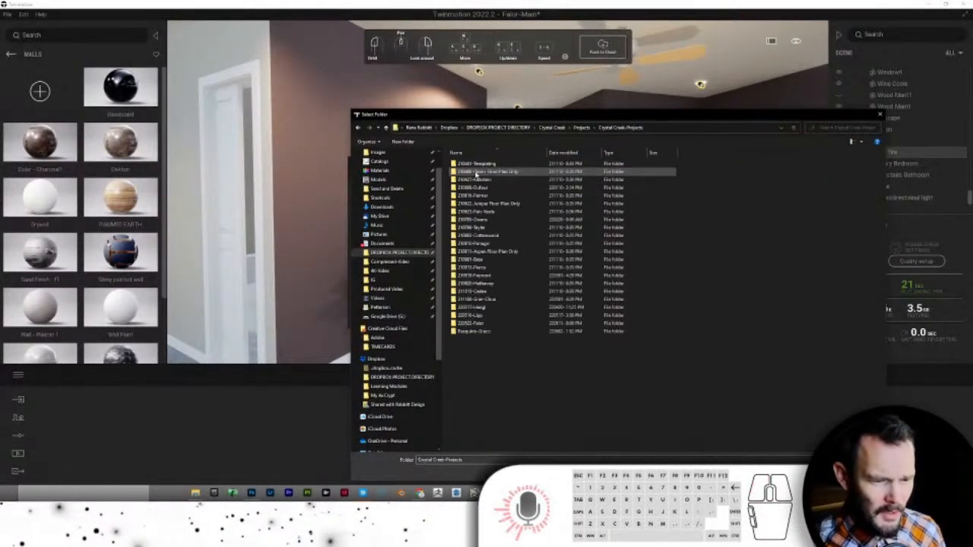
pyautogui.doubleClick(487, 322)
pyautogui.doubleClick(469, 180)
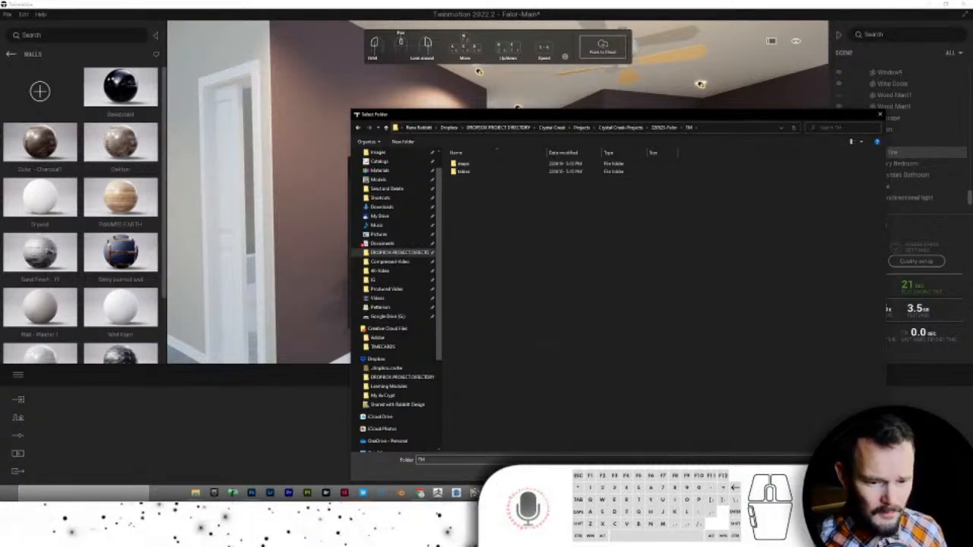
pyautogui.press('Return')
pyautogui.click(533, 312)
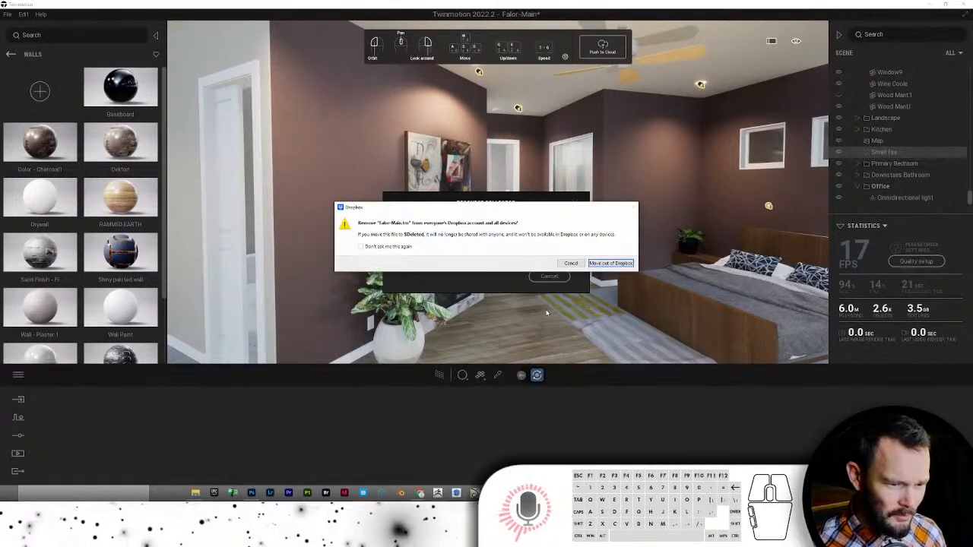
pyautogui.click(603, 263)
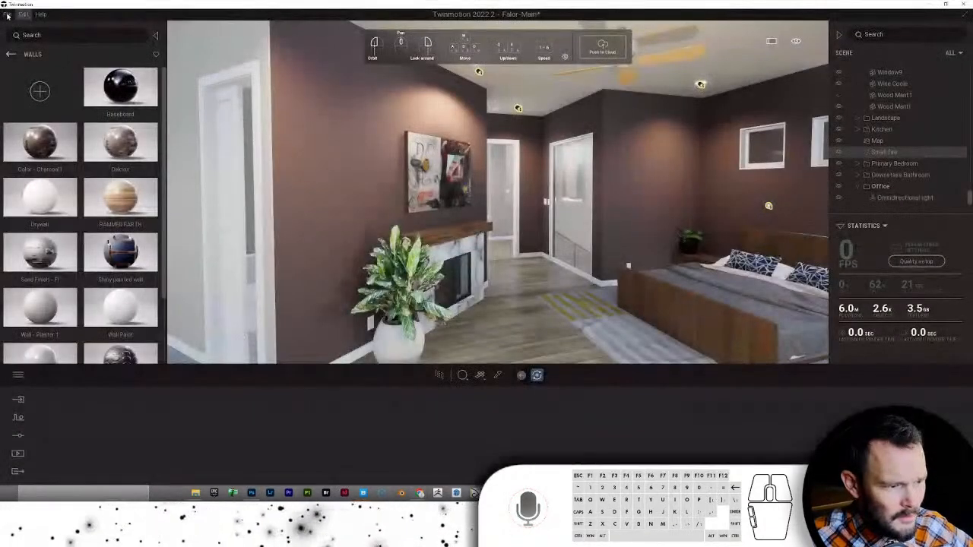
# - Save the Falor-Main Twinmotion project after the collection finishes
pyautogui.click(7, 14)
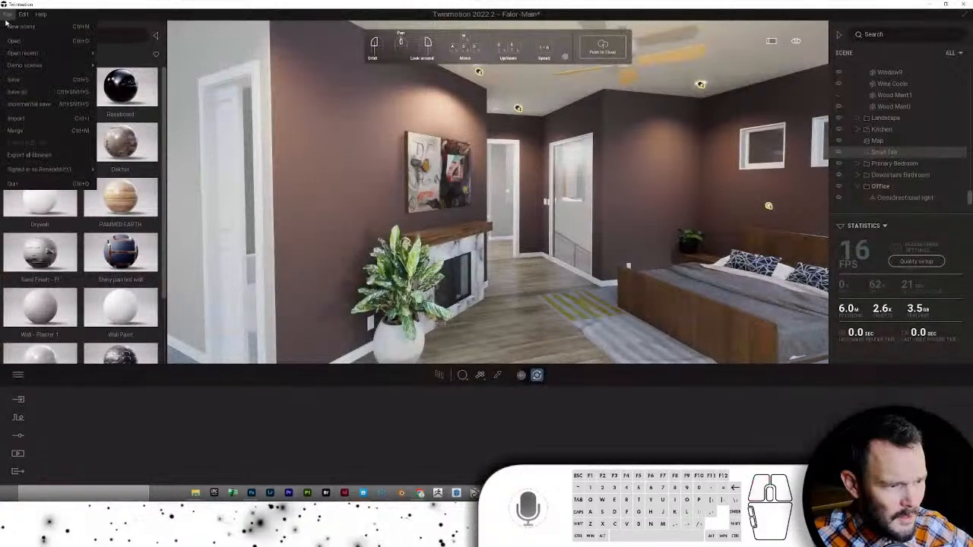
pyautogui.click(24, 82)
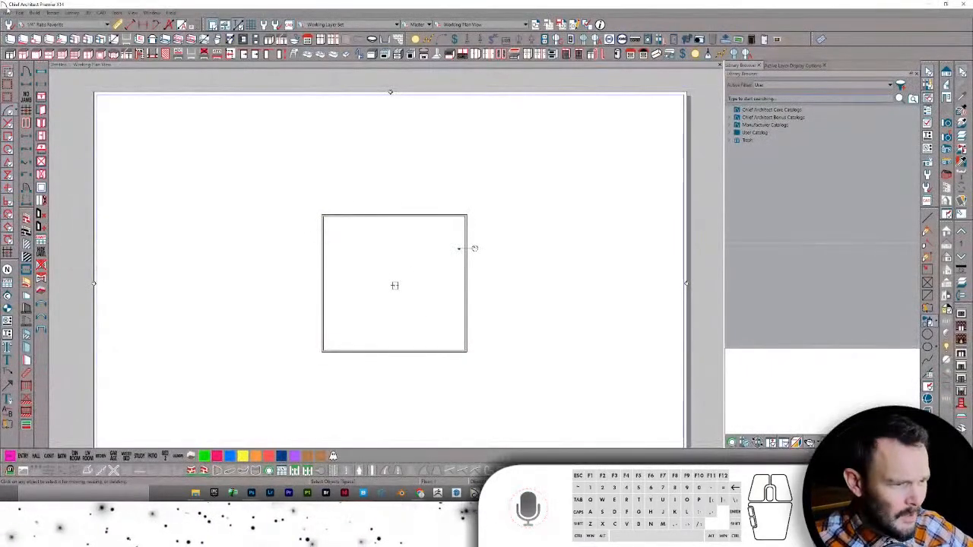
# - Open the falorwalkthroughplan file from the CA\220607-DRVA folder
pyautogui.click(8, 13)
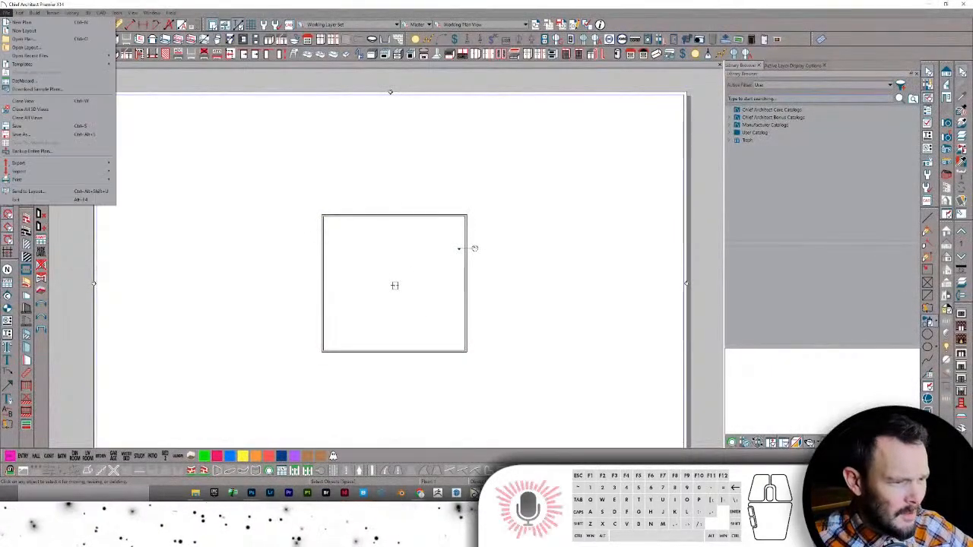
pyautogui.click(24, 39)
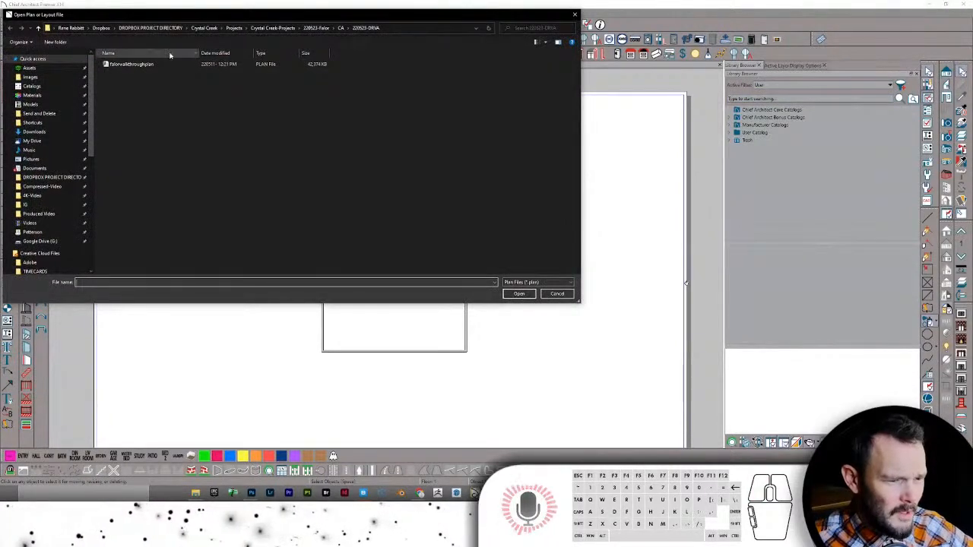
pyautogui.click(340, 29)
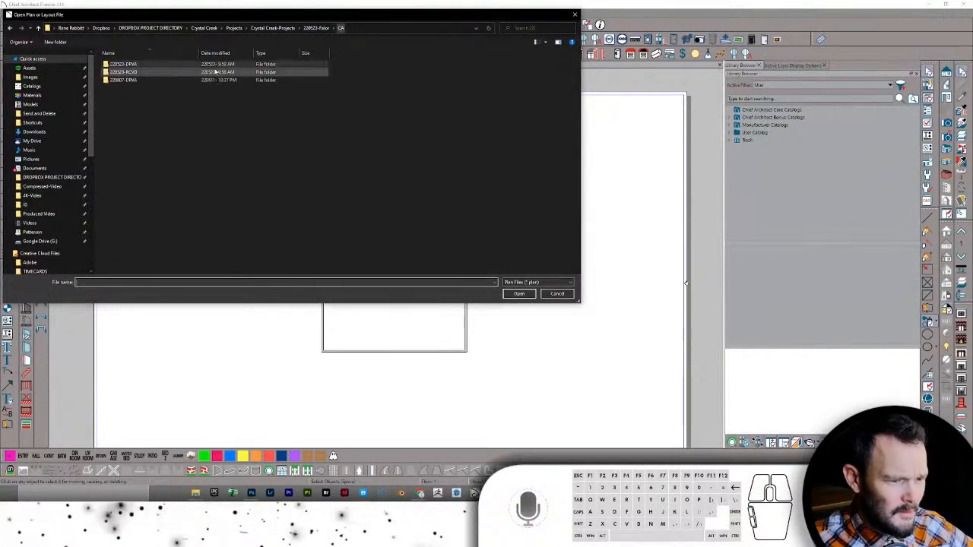
pyautogui.doubleClick(125, 77)
pyautogui.doubleClick(125, 65)
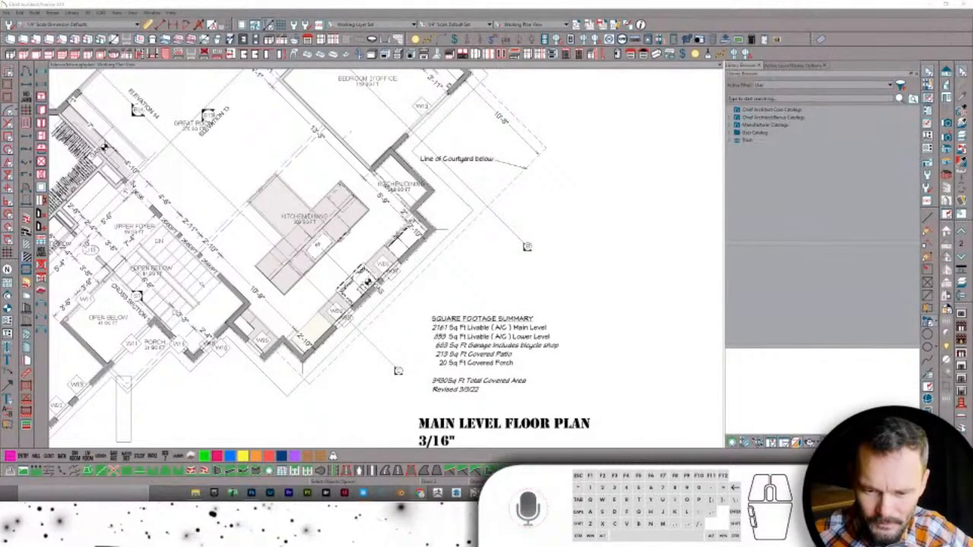
# - Zoom into the 52 sq ft bath and delete its bathtub
pyautogui.scroll(-3, 437, 219)
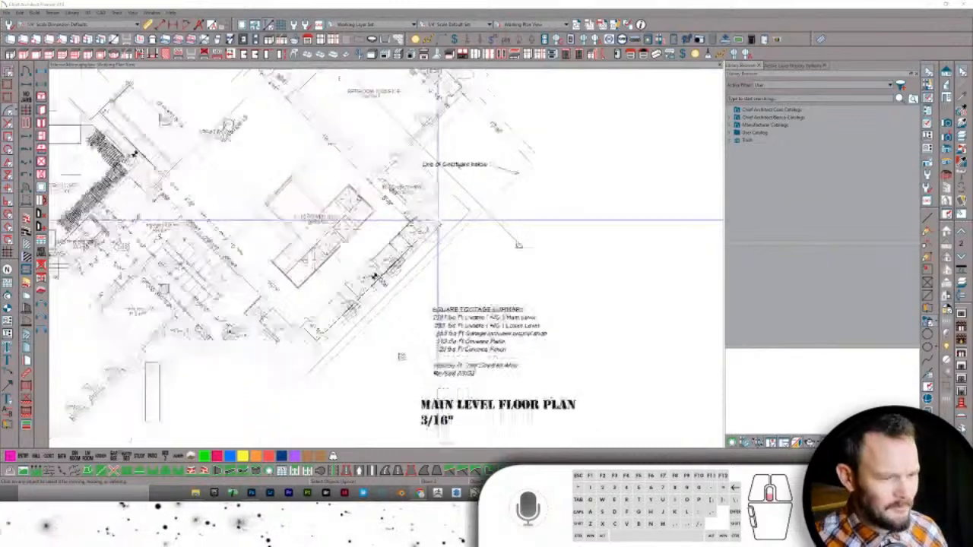
pyautogui.scroll(-2, 343, 188)
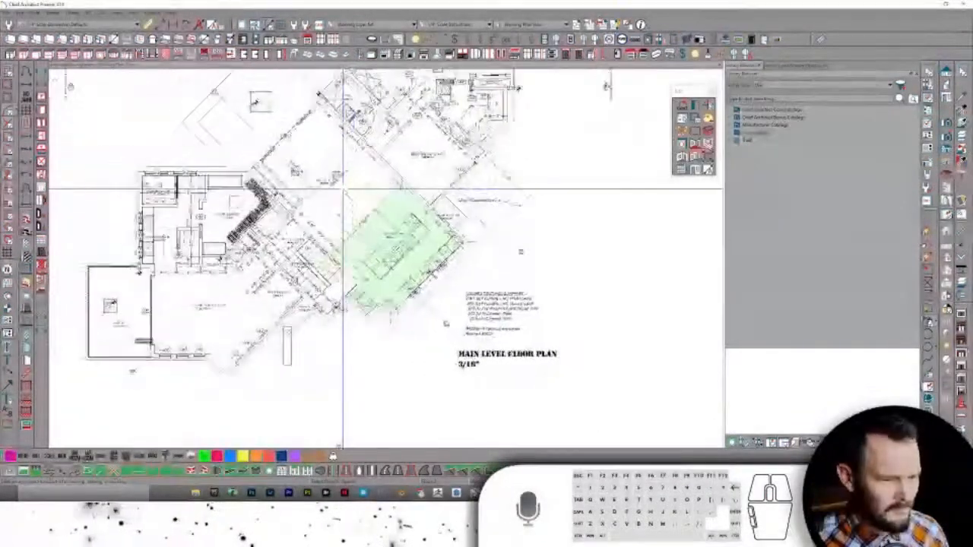
pyautogui.moveTo(343, 189); pyautogui.dragTo(378, 210, button='middle')
pyautogui.scroll(6, 378, 210)
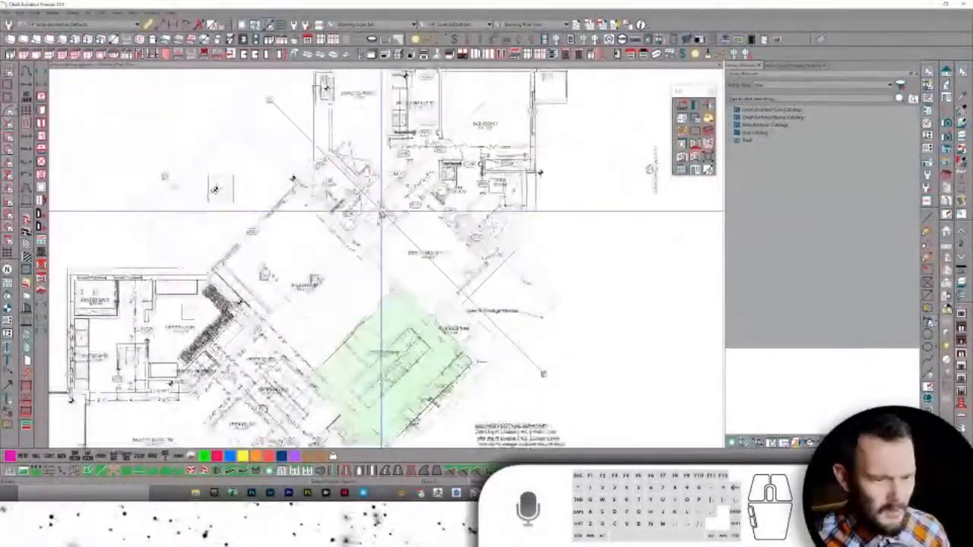
pyautogui.scroll(5, 438, 242)
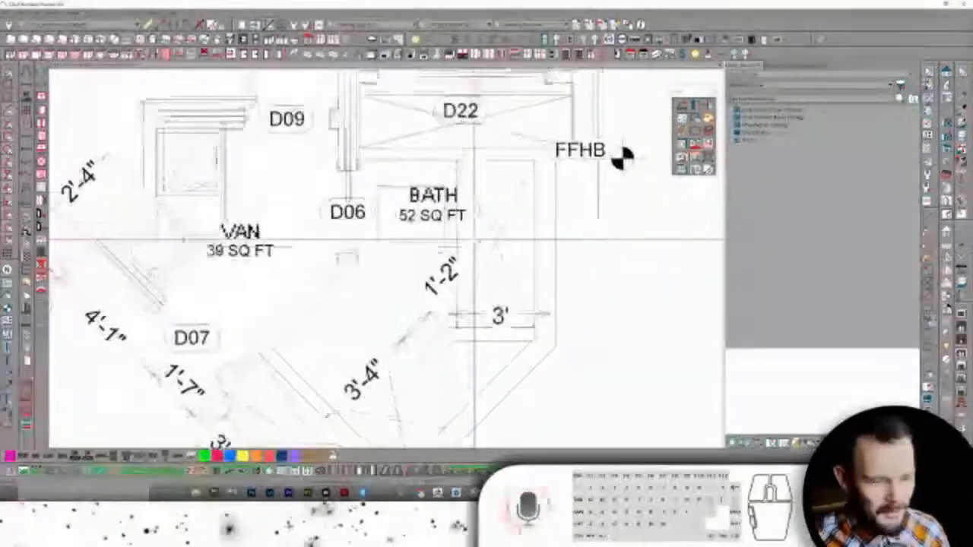
pyautogui.scroll(5, 552, 215)
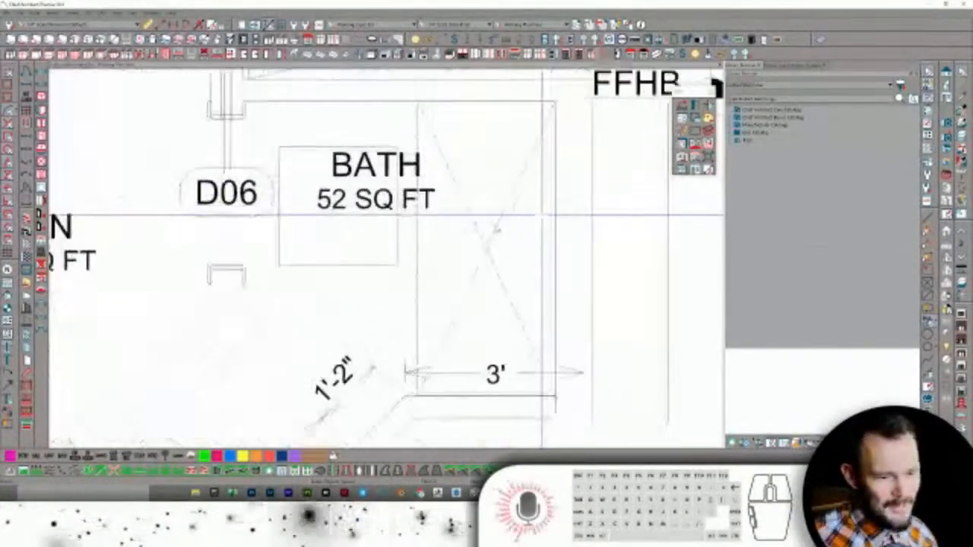
pyautogui.click(491, 232)
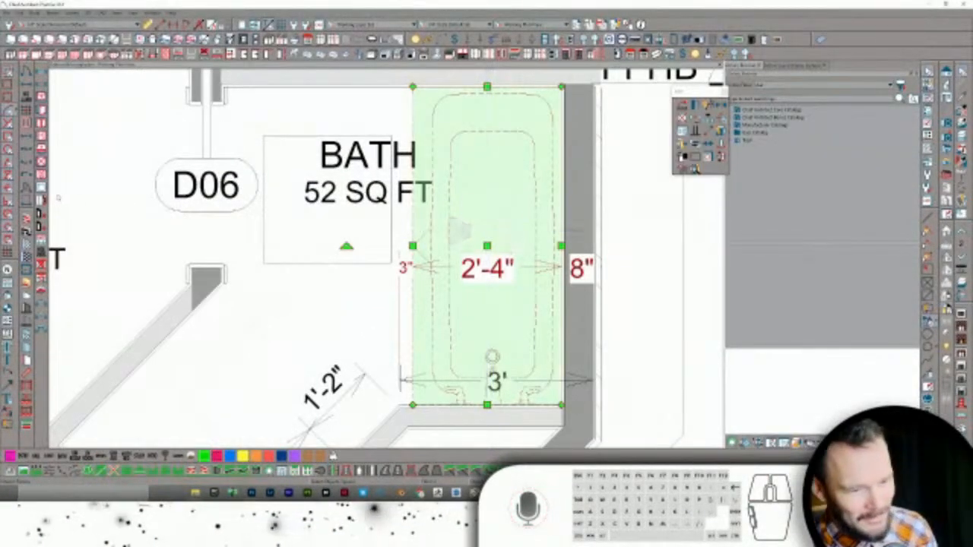
pyautogui.press('Delete')
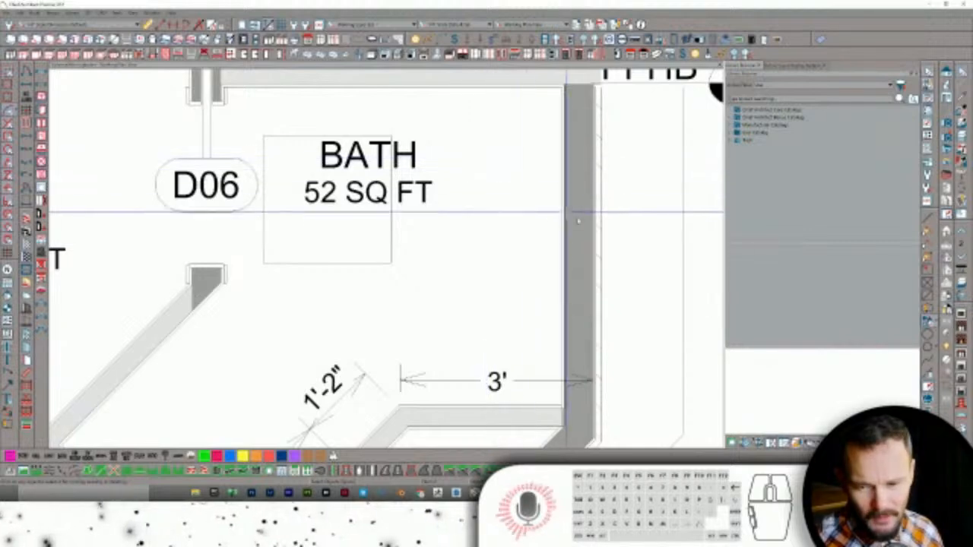
# - Place a library bathtub in the bath and rotate it along the right wall
pyautogui.scroll(-1, 513, 183)
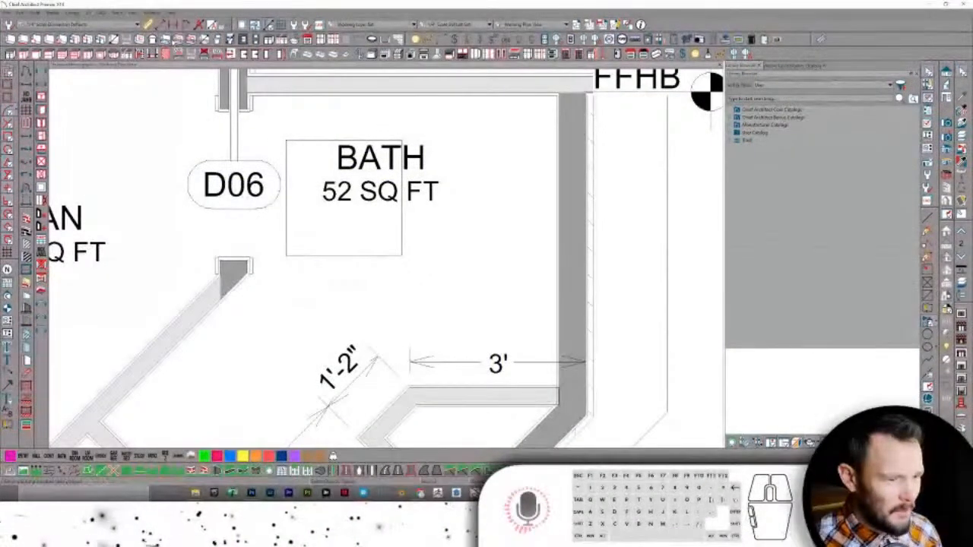
pyautogui.click(164, 41)
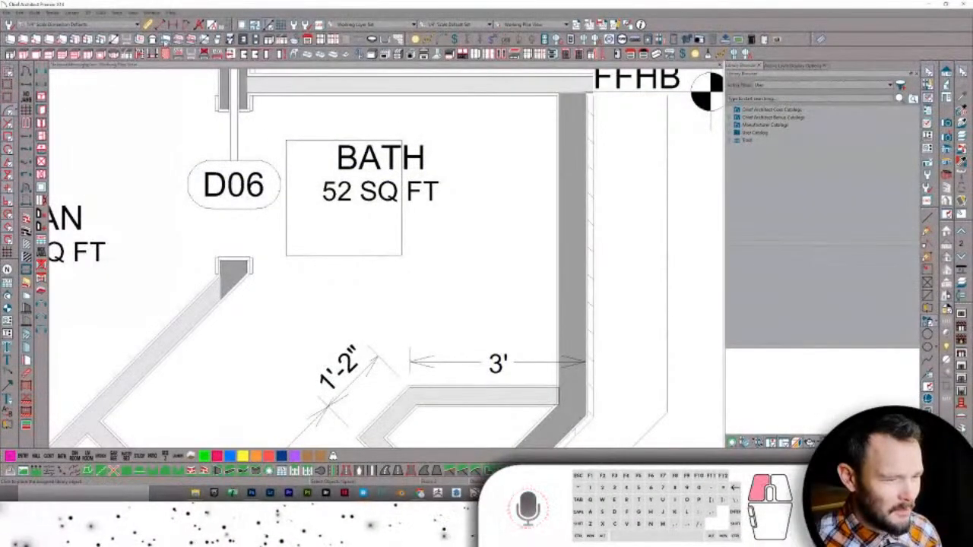
pyautogui.click(500, 202)
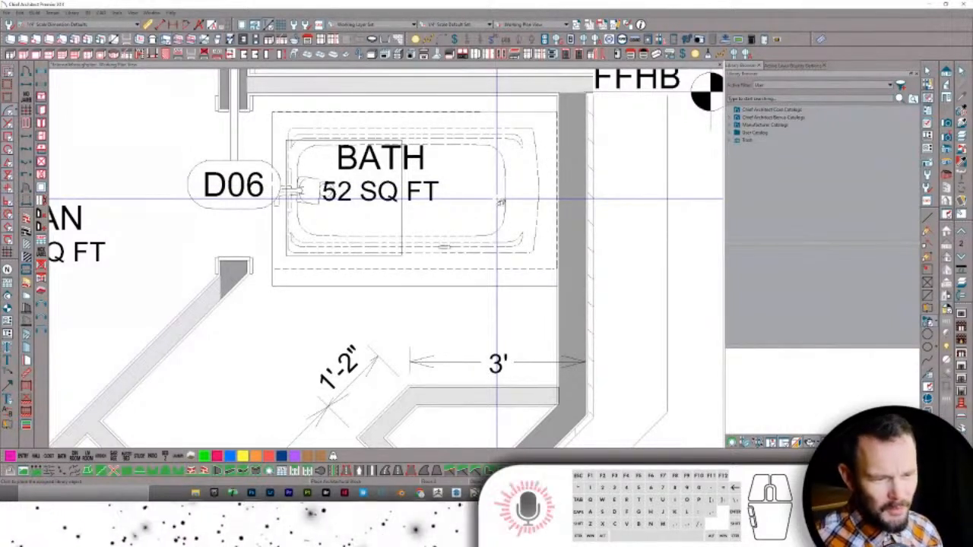
pyautogui.click(417, 222)
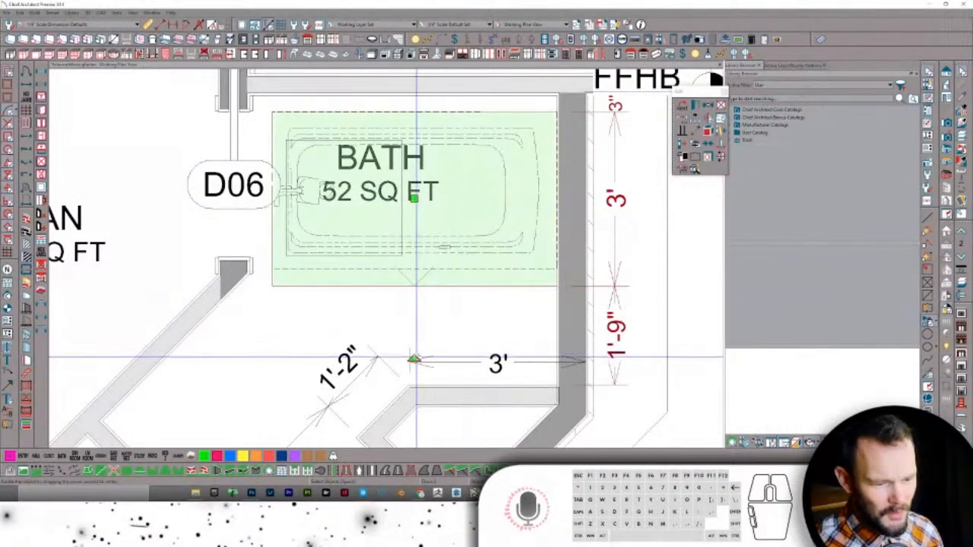
pyautogui.moveTo(413, 359); pyautogui.dragTo(544, 139)
# - Lengthen the bathtub to 5' and pull in its left side
pyautogui.scroll(3, 544, 139)
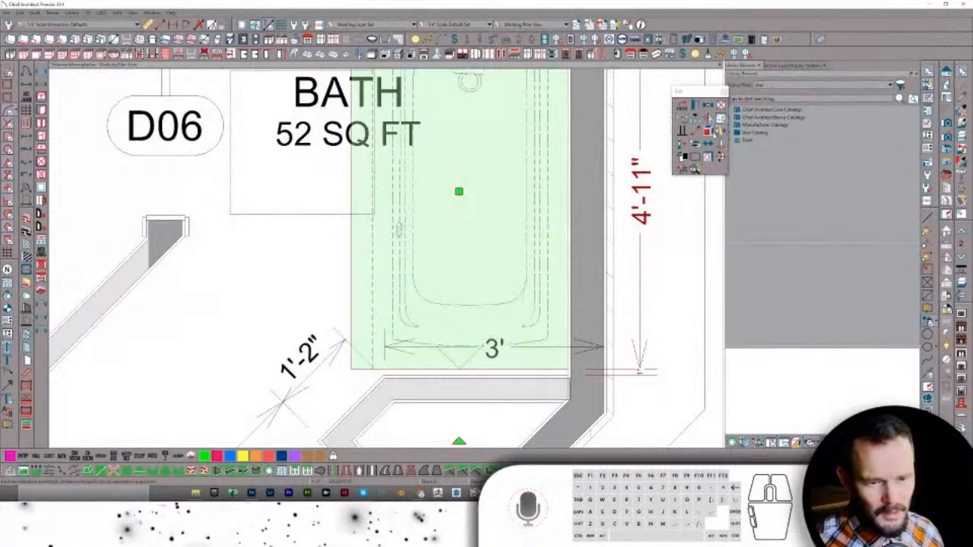
pyautogui.click(711, 133)
pyautogui.click(386, 362)
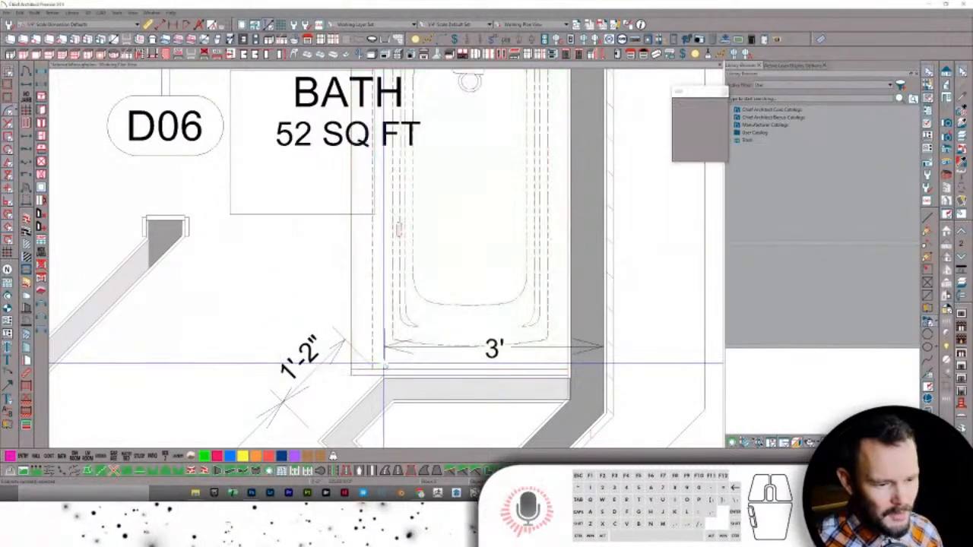
pyautogui.scroll(1, 399, 370)
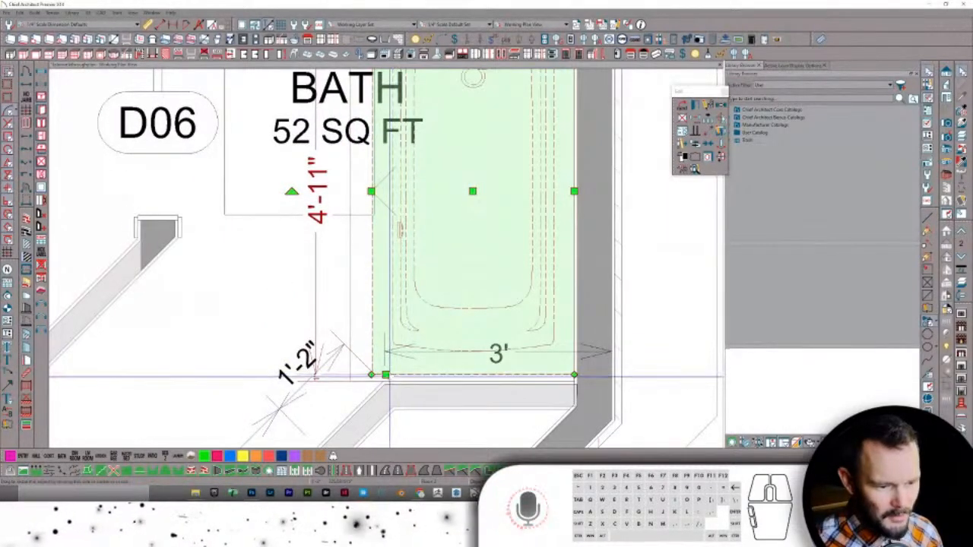
pyautogui.moveTo(392, 376); pyautogui.dragTo(393, 382)
pyautogui.scroll(-2, 393, 382)
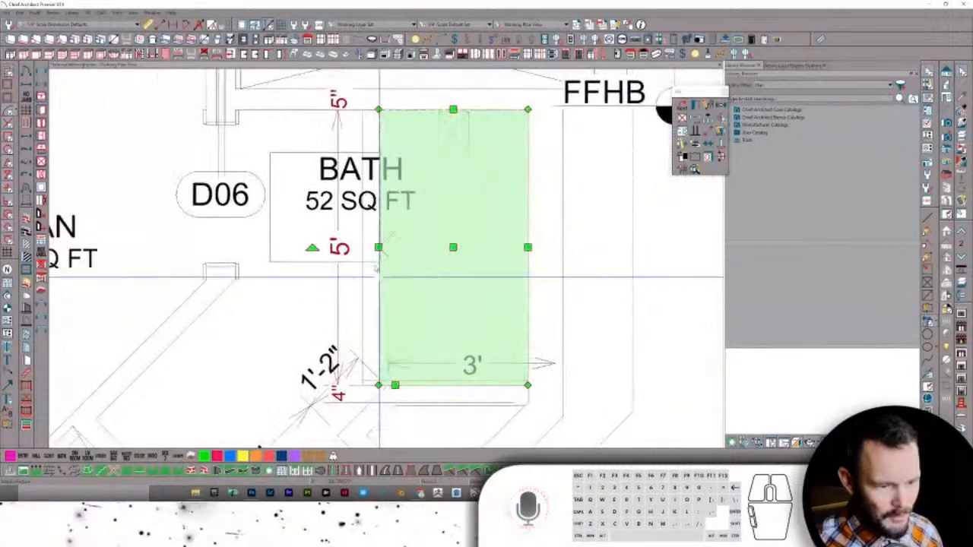
pyautogui.moveTo(379, 247); pyautogui.dragTo(416, 278)
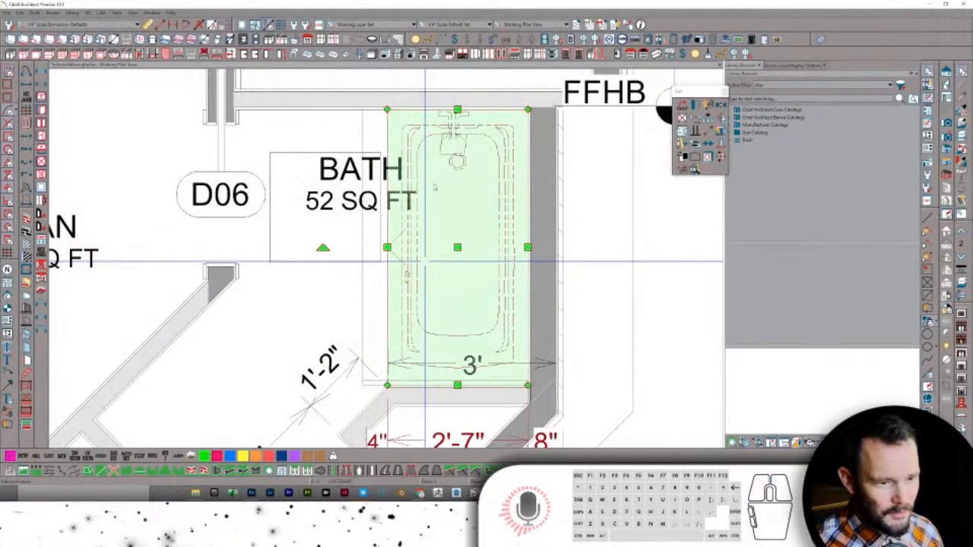
pyautogui.scroll(2, 452, 179)
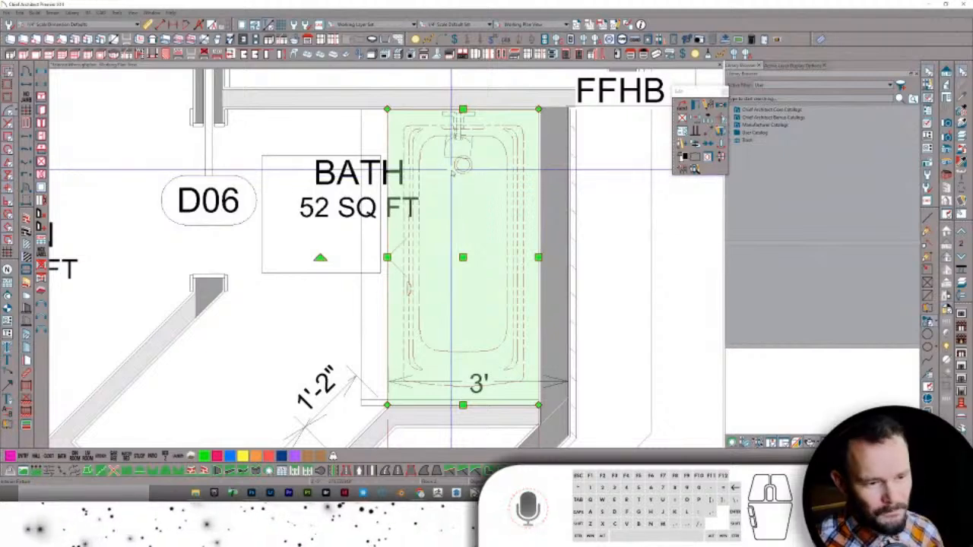
# - Check the tub's clearances, then draw a Full Camera view aimed at the bath
pyautogui.press('Escape')
pyautogui.click(423, 146)
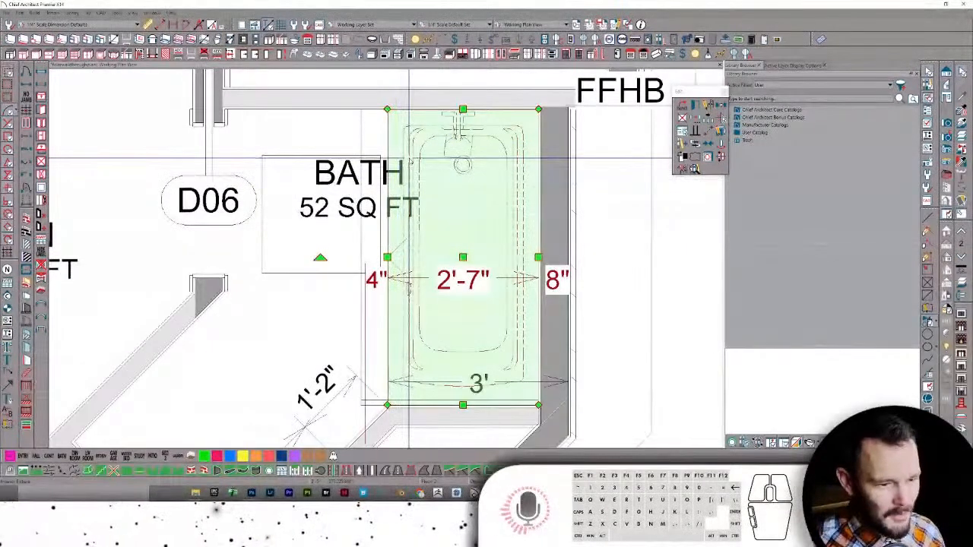
pyautogui.scroll(-1, 414, 190)
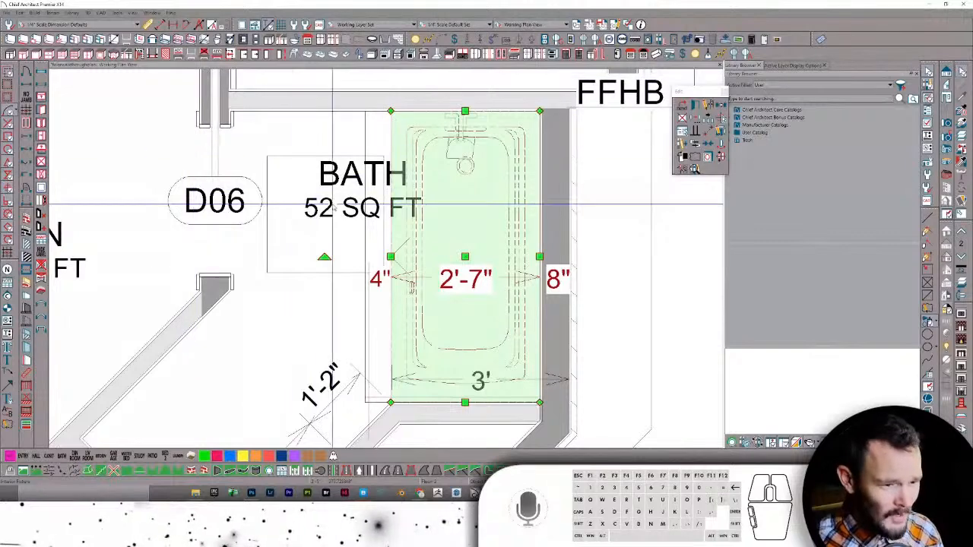
pyautogui.hotkey('ctrl', 'k')
pyautogui.moveTo(290, 377); pyautogui.dragTo(352, 310)
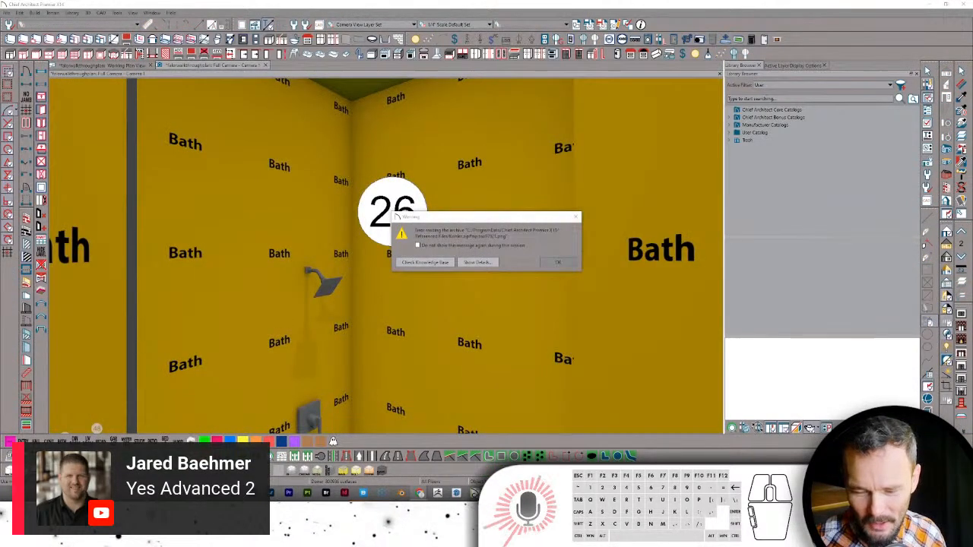
# - Dismiss the missing-texture warnings and Missing Files list, then orbit toward the shower
pyautogui.click(574, 263)
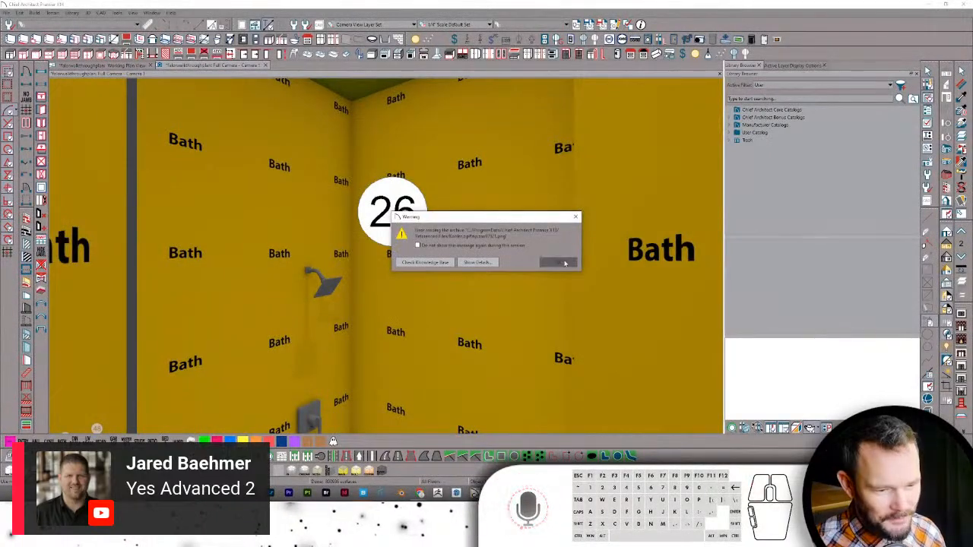
pyautogui.click(557, 262)
pyautogui.click(520, 290)
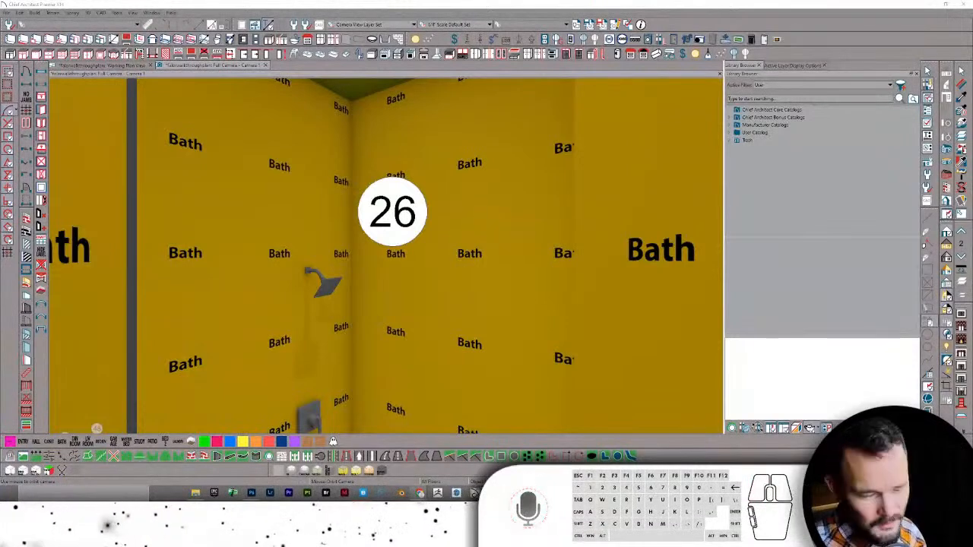
pyautogui.scroll(3, 465, 300)
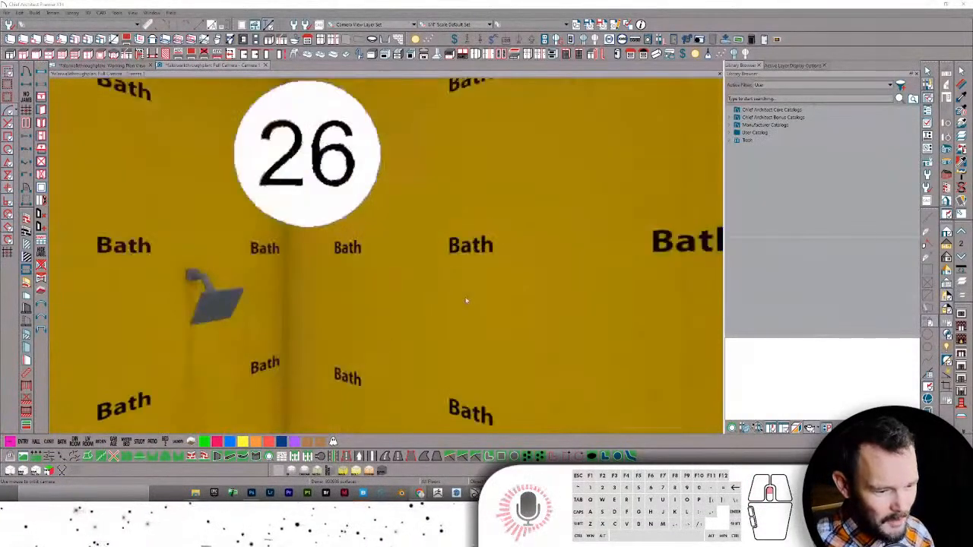
pyautogui.scroll(2, 466, 301)
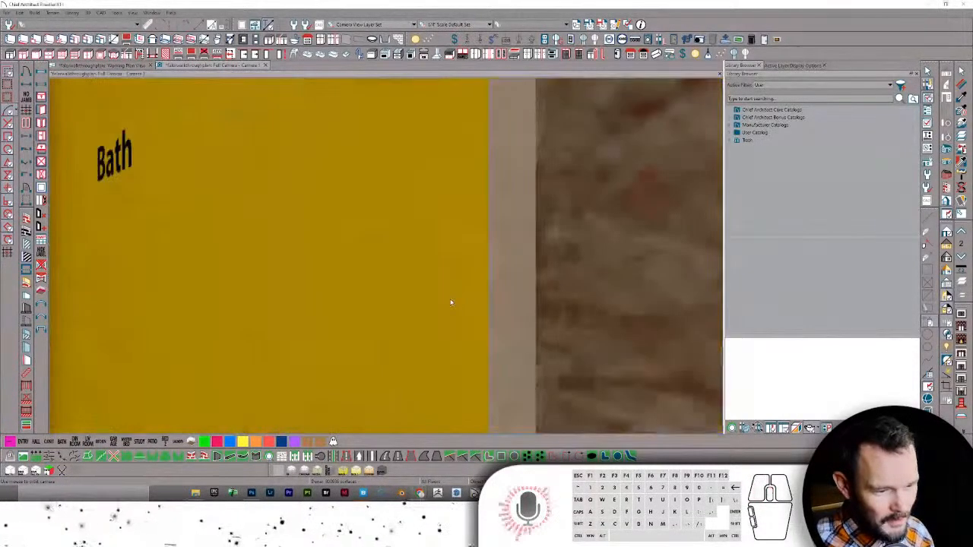
pyautogui.moveTo(454, 304)
pyautogui.mouseDown()
pyautogui.moveTo(441, 286)
pyautogui.moveTo(452, 282)
pyautogui.moveTo(426, 255)
pyautogui.mouseUp()
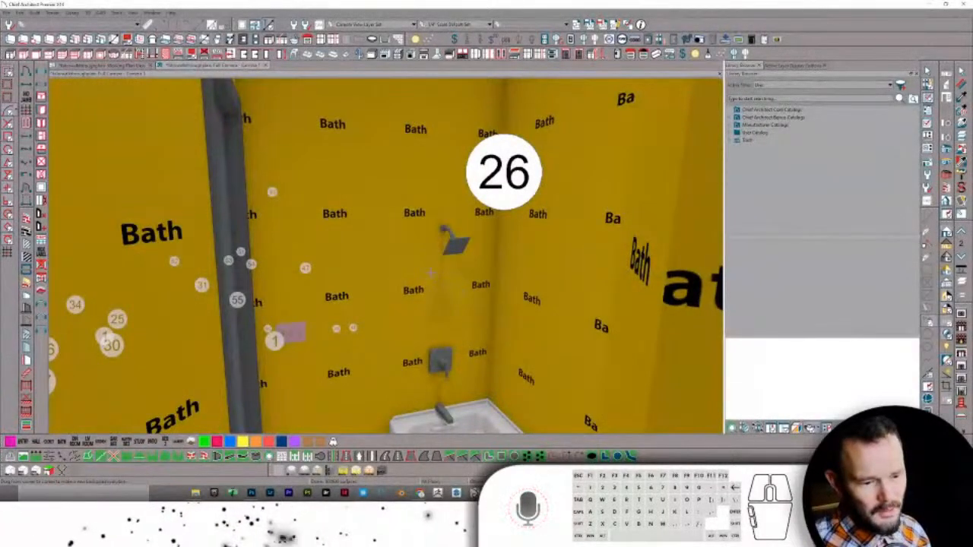
# - Select the shower's back wall and turn the camera right, dismissing texture warnings
pyautogui.click(428, 271)
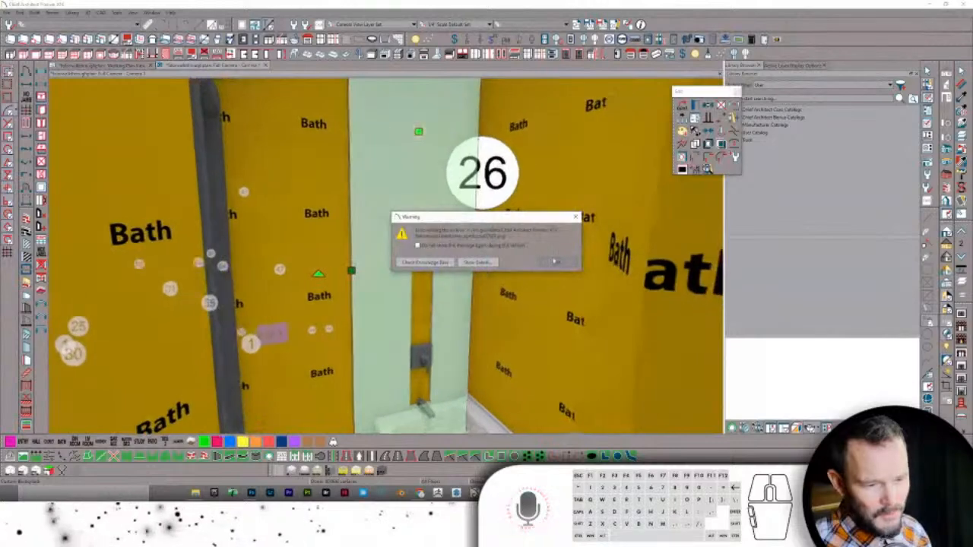
pyautogui.click(555, 263)
pyautogui.press('Right')
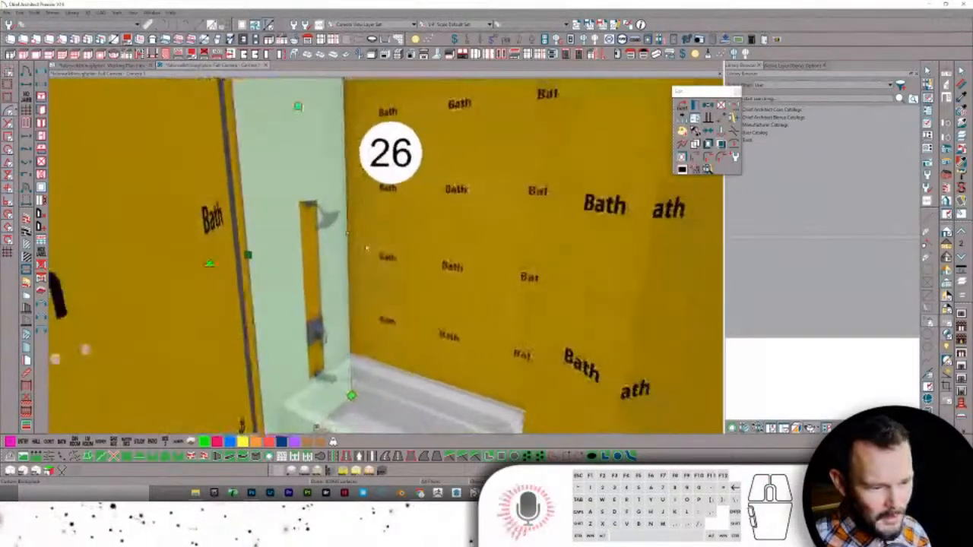
pyautogui.press('`')
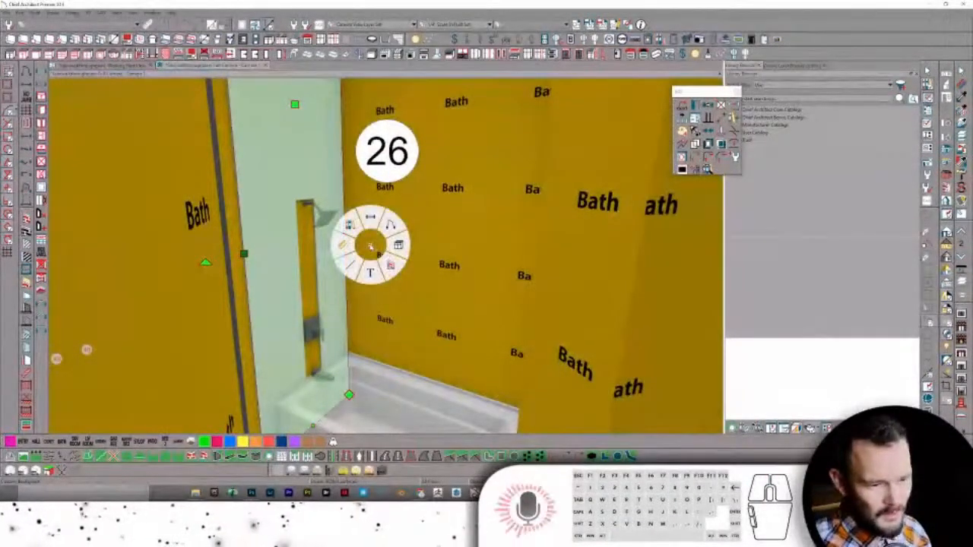
pyautogui.press('Escape')
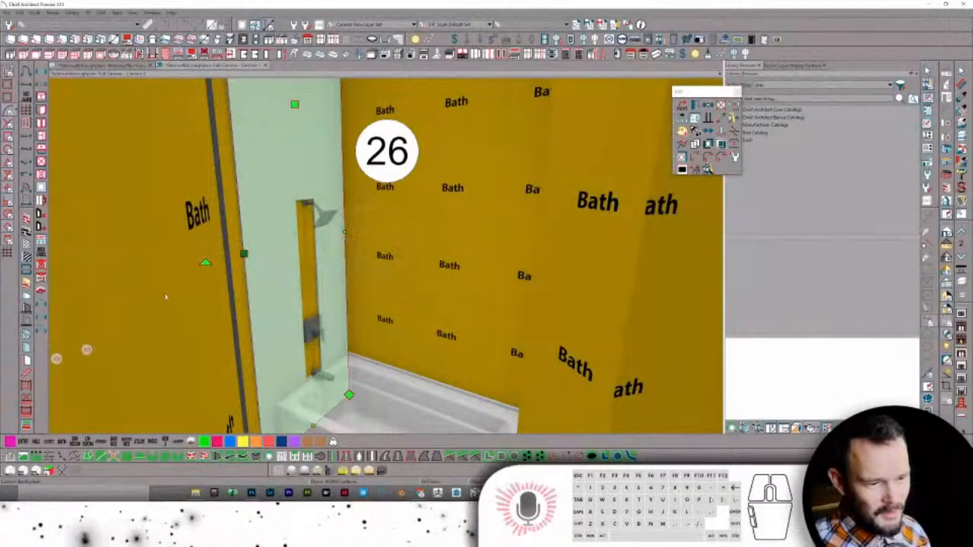
pyautogui.press('Escape')
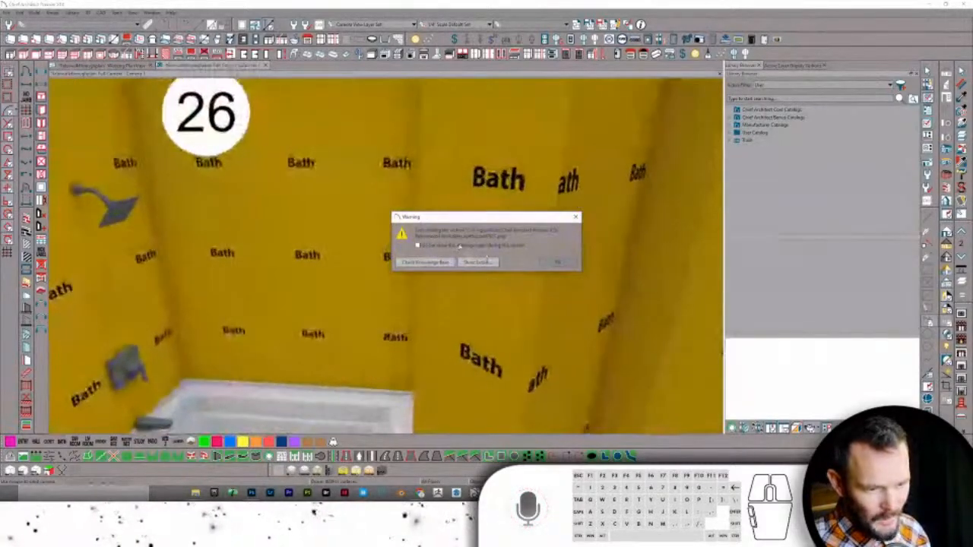
pyautogui.click(557, 262)
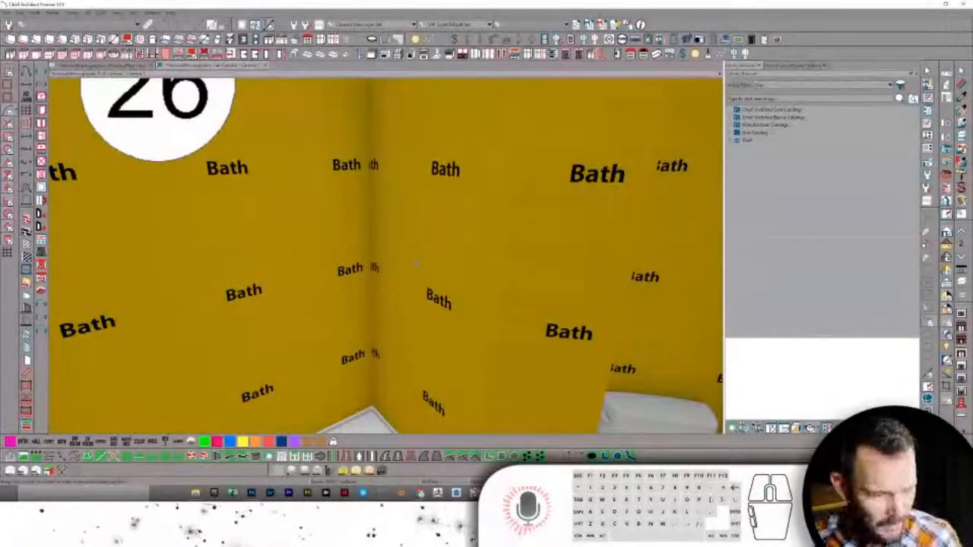
# - Give the back wall section behind the tub a grey finish and inspect neighbouring panels
pyautogui.click(415, 263)
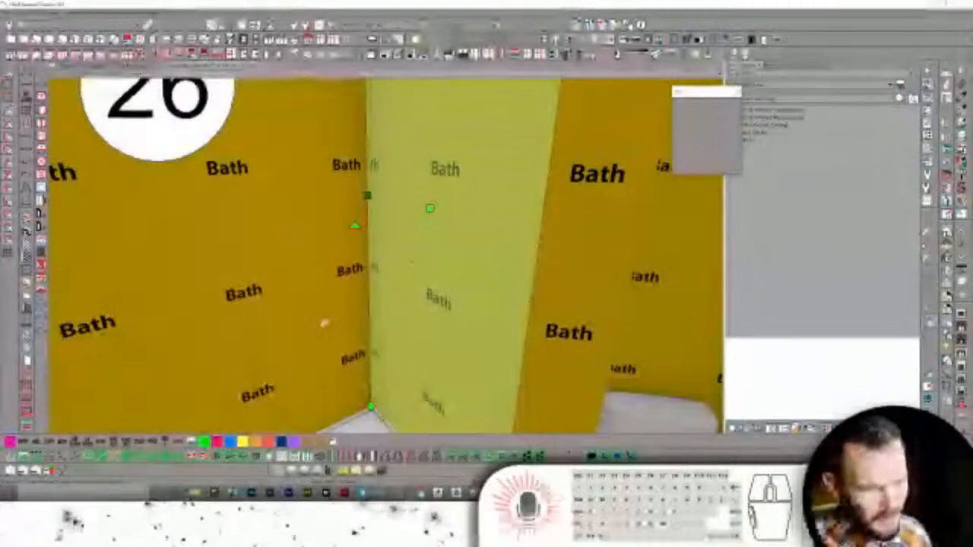
pyautogui.click(271, 230)
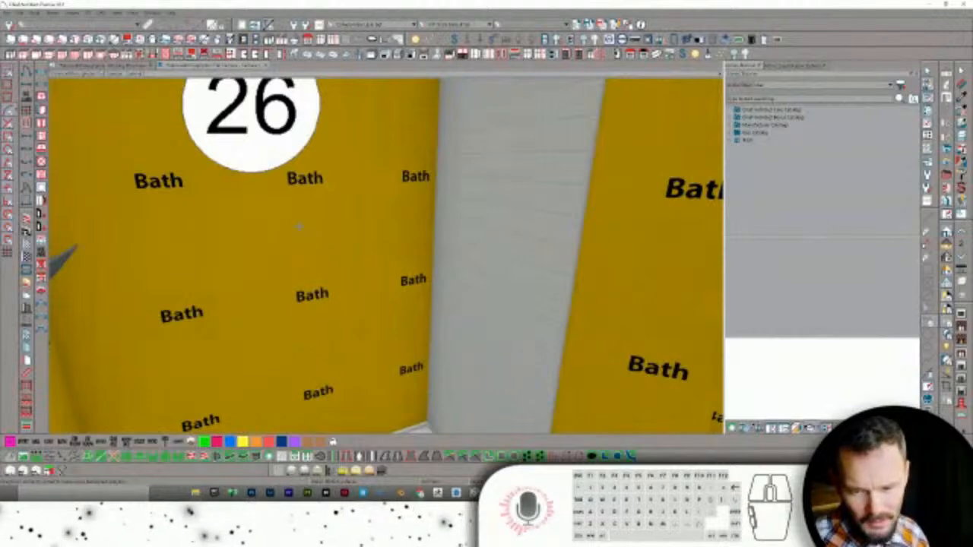
pyautogui.click(297, 226)
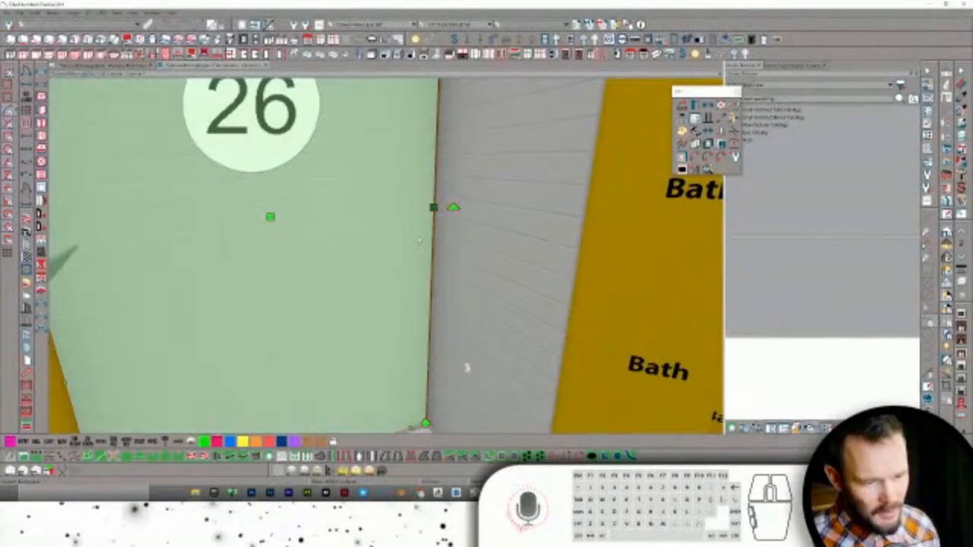
pyautogui.click(466, 368)
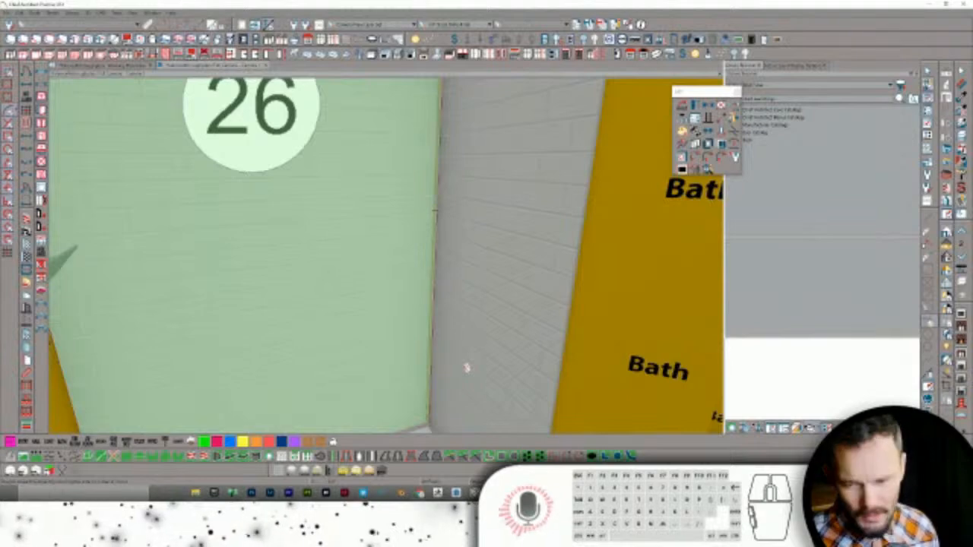
pyautogui.click(479, 370)
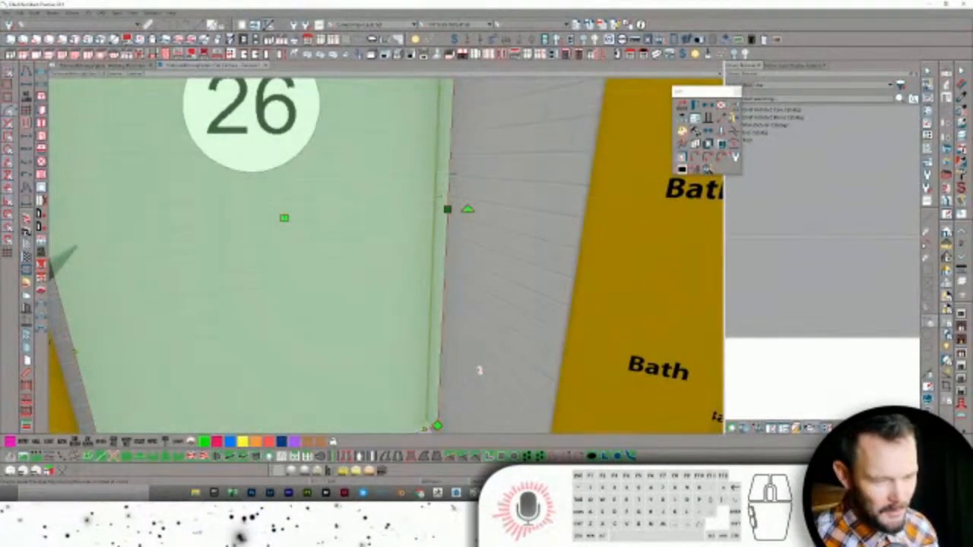
pyautogui.moveTo(479, 370); pyautogui.dragTo(387, 298, button='middle')
pyautogui.click(429, 220)
pyautogui.click(429, 220)
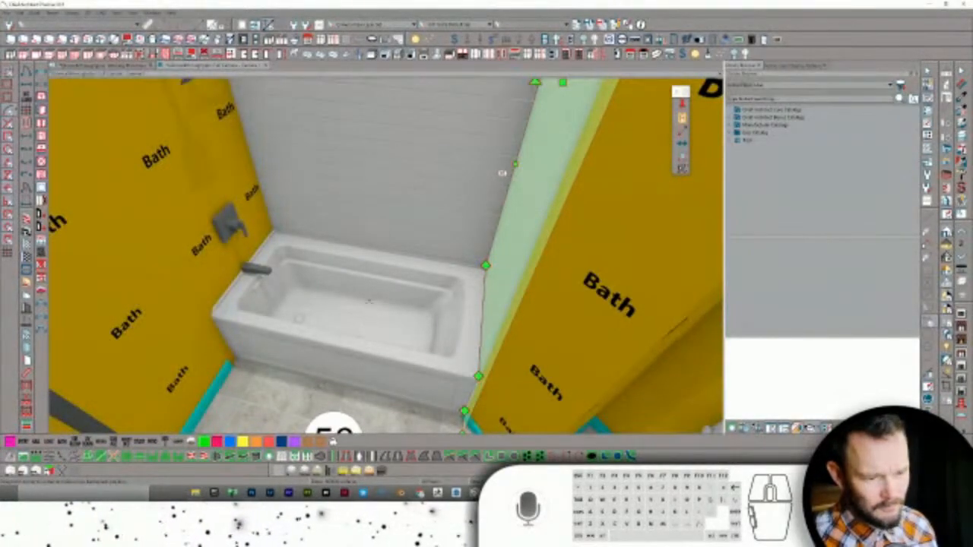
# - Fly the camera from the tub out to the bathroom doorway and select the door
pyautogui.click(378, 263)
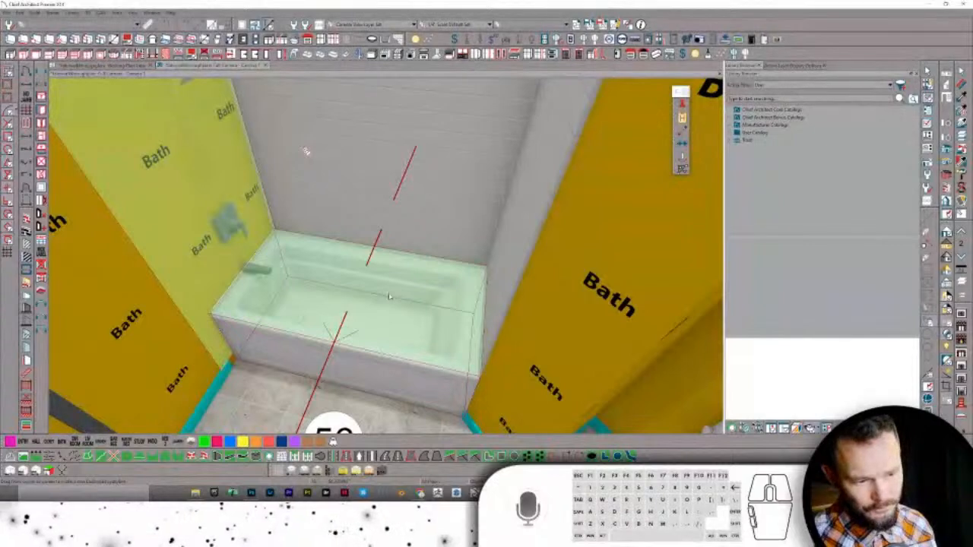
pyautogui.keyDown('shift'); pyautogui.click(390, 296); pyautogui.keyUp('shift')
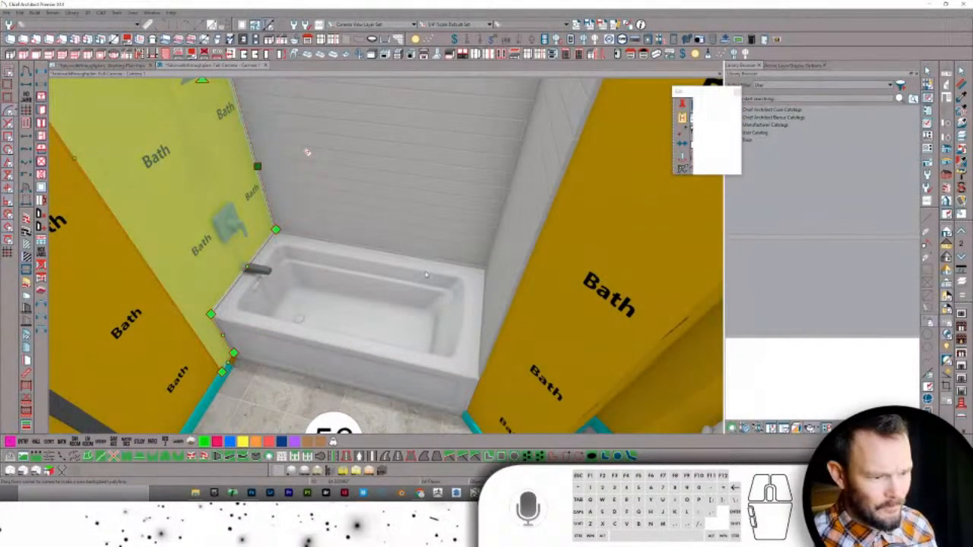
pyautogui.moveTo(307, 152); pyautogui.dragTo(318, 159, button='middle')
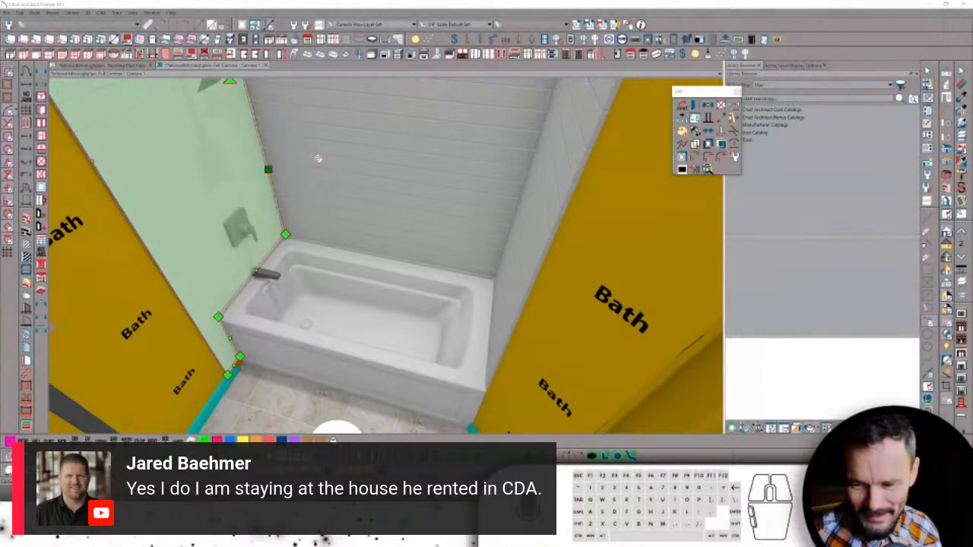
pyautogui.scroll(-6, 316, 158)
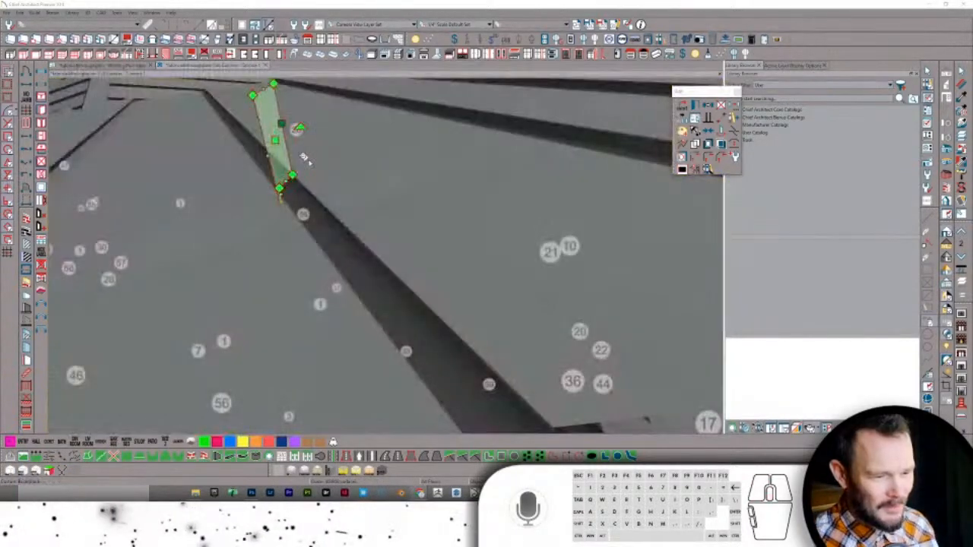
pyautogui.press('Escape')
pyautogui.scroll(8, 315, 180)
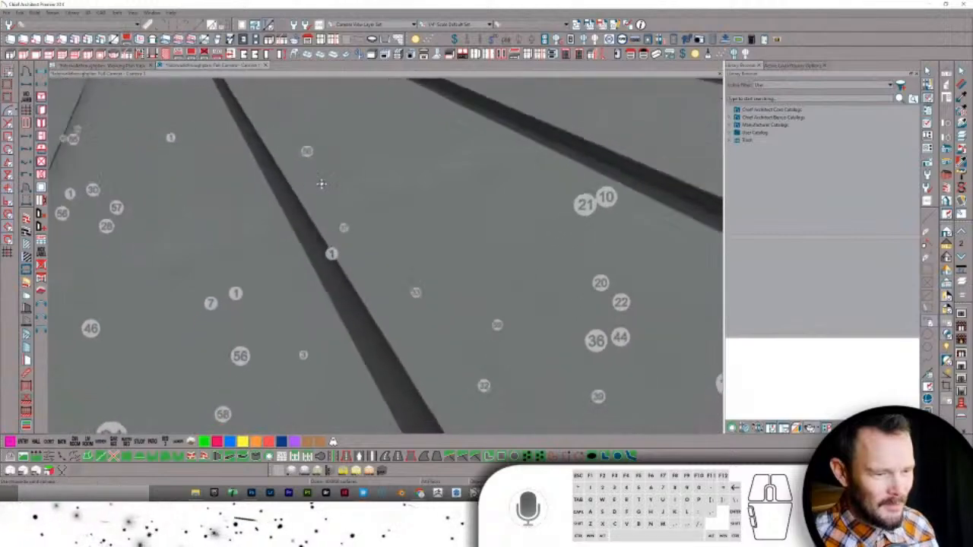
pyautogui.scroll(8, 316, 181)
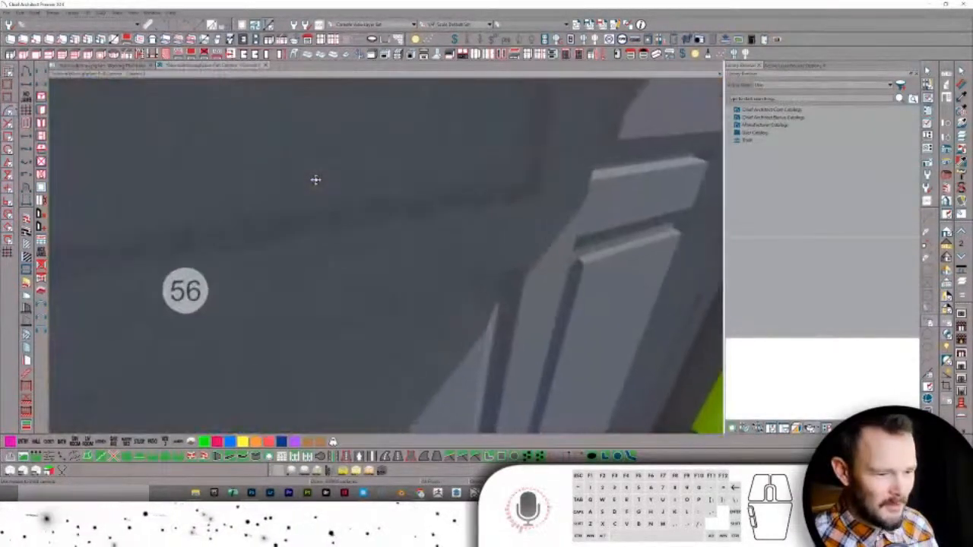
pyautogui.scroll(1, 315, 180)
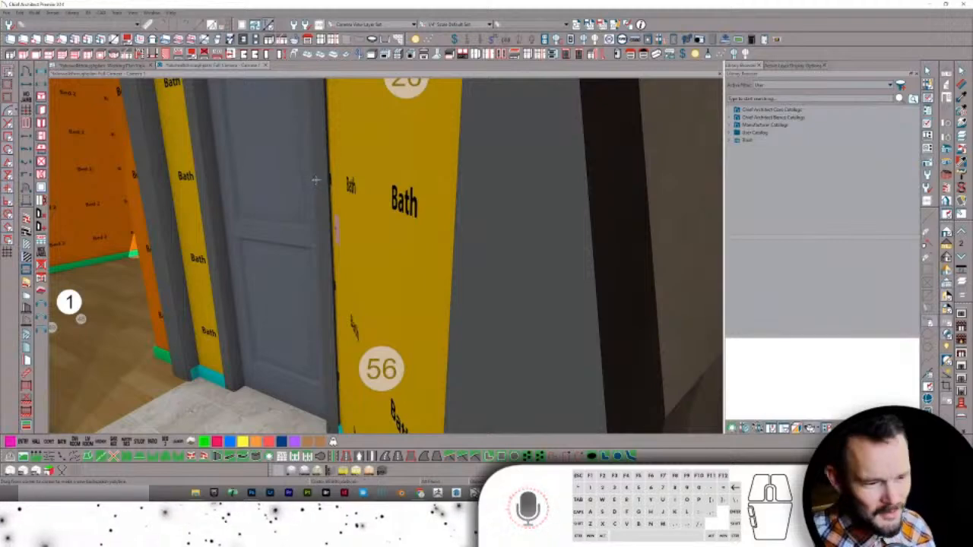
pyautogui.scroll(2, 307, 194)
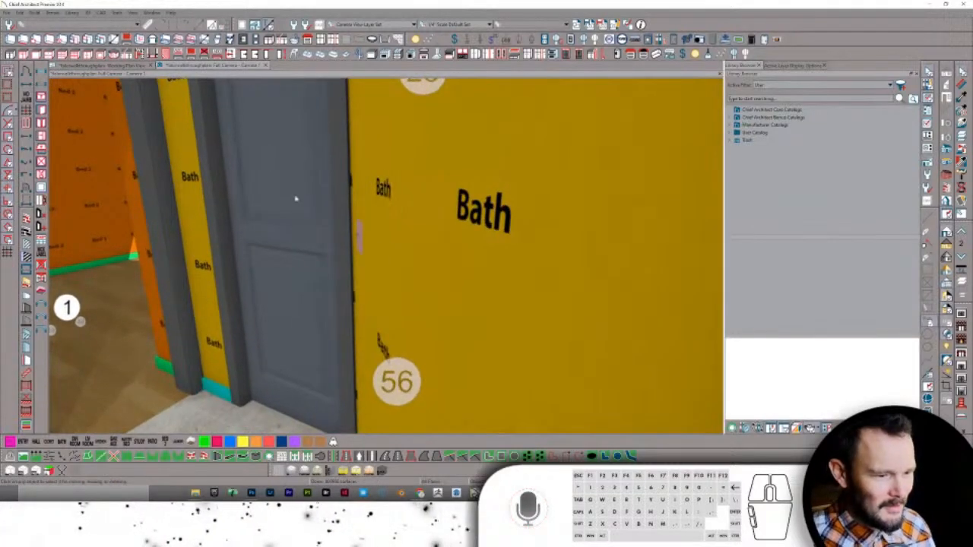
pyautogui.click(296, 196)
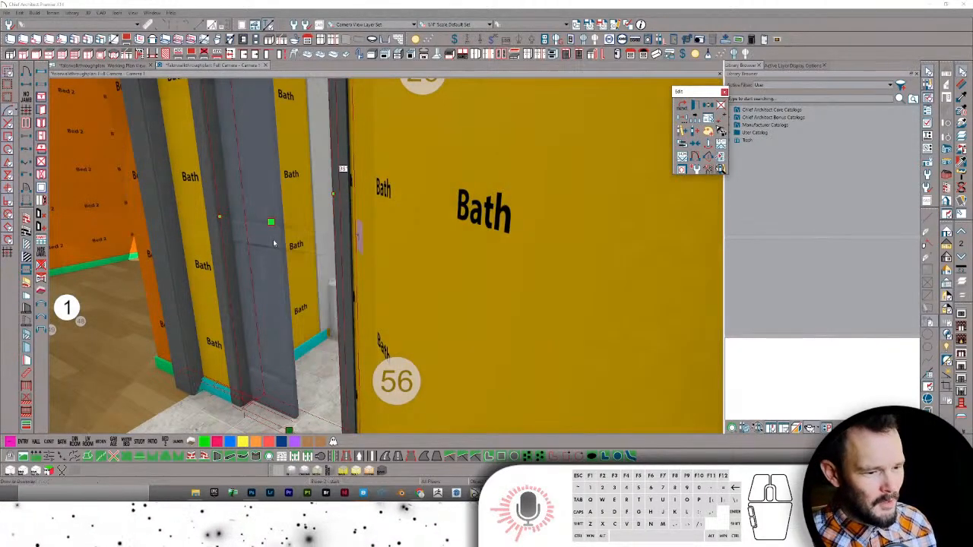
# - Set the bathroom door to 96 percent open in its Interior Door Specification
pyautogui.press('e')
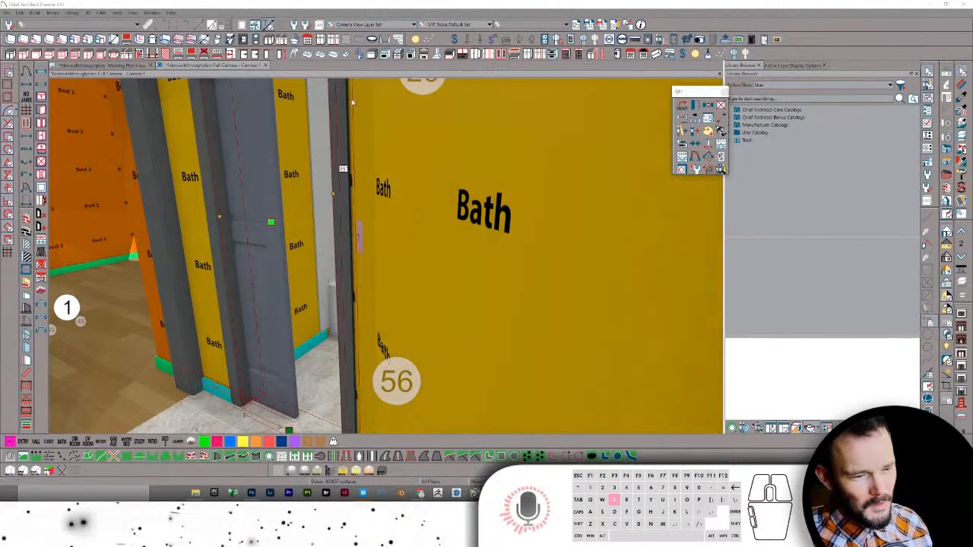
pyautogui.doubleClick(347, 124)
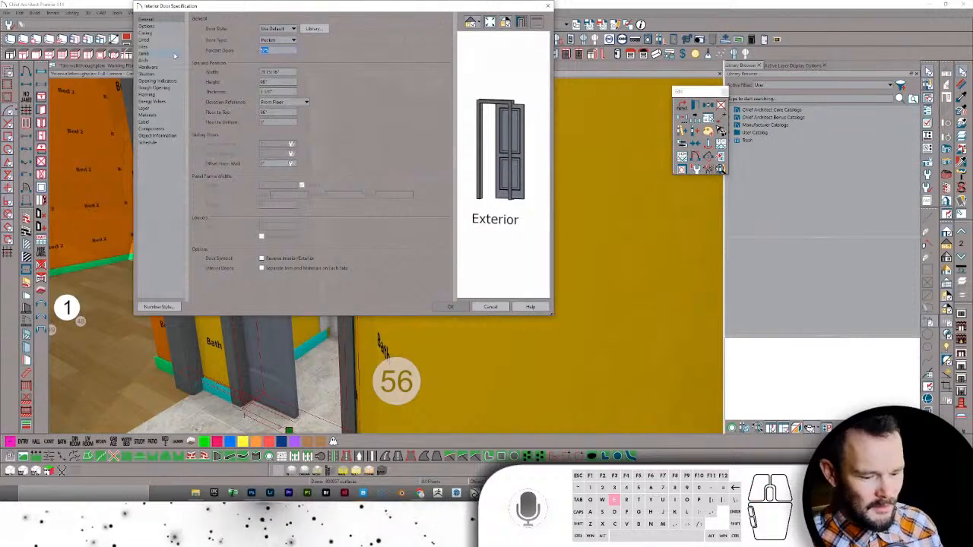
pyautogui.write('96')
pyautogui.press('Return')
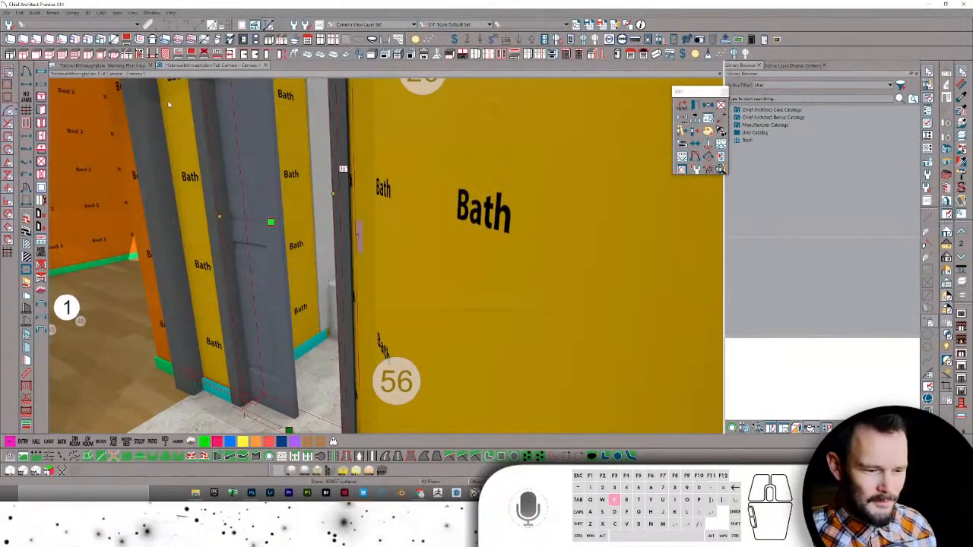
# - Look over the panel along the tub edge, then show the bath in the working floor plan
pyautogui.click(301, 299)
pyautogui.scroll(7, 304, 300)
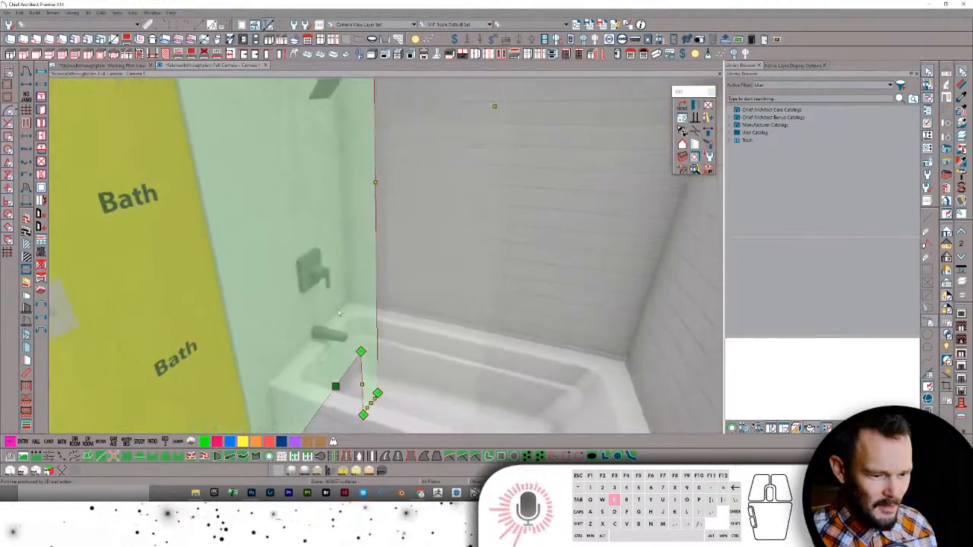
pyautogui.moveTo(339, 313); pyautogui.dragTo(260, 276, button='middle')
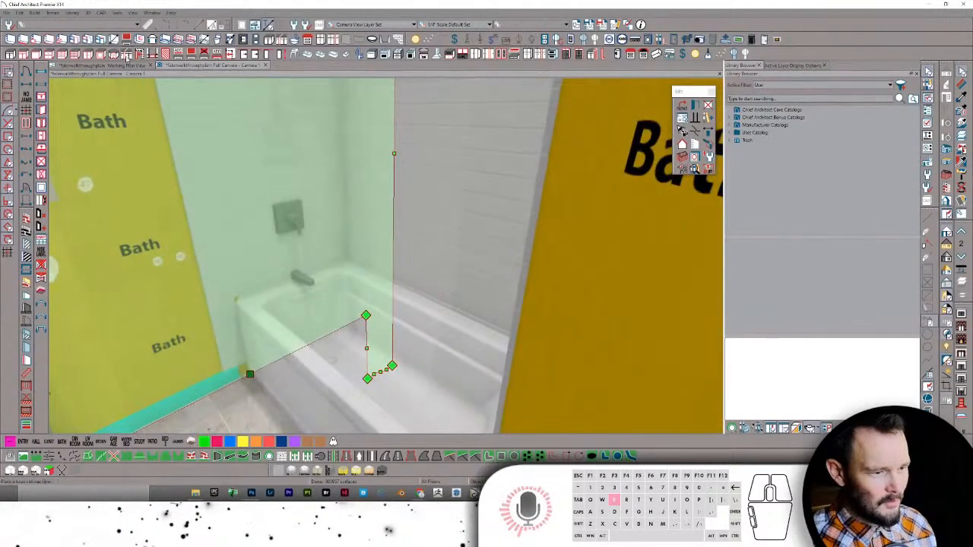
pyautogui.click(117, 65)
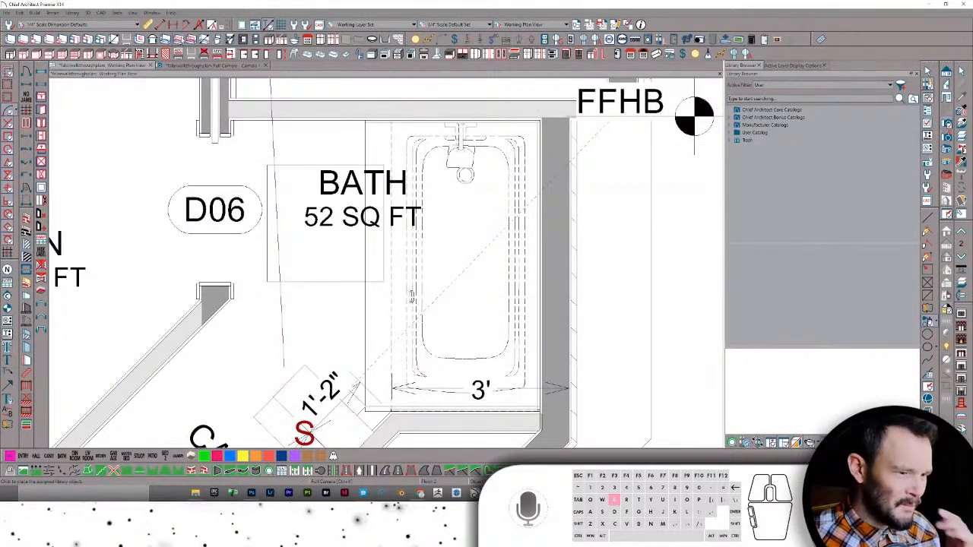
# - Place the library glass door across the bathtub's open side, then go back to the 3D camera view
pyautogui.click(393, 311)
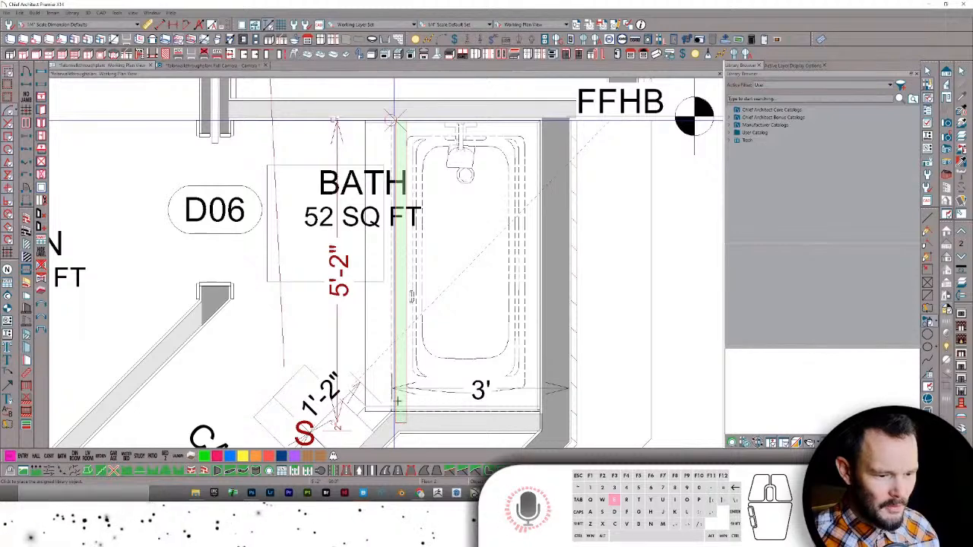
pyautogui.click(411, 297)
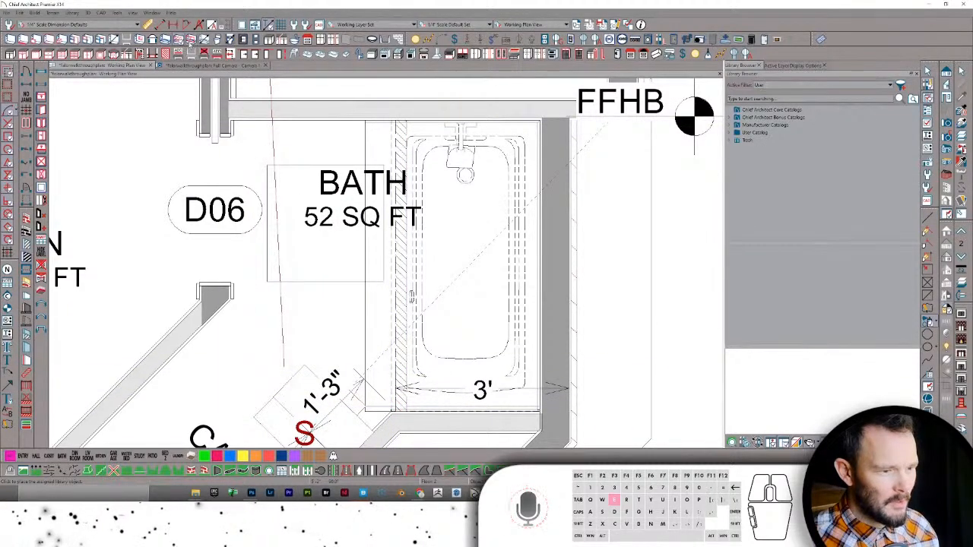
pyautogui.click(388, 227)
pyautogui.hotkey('ctrl', 'Tab')
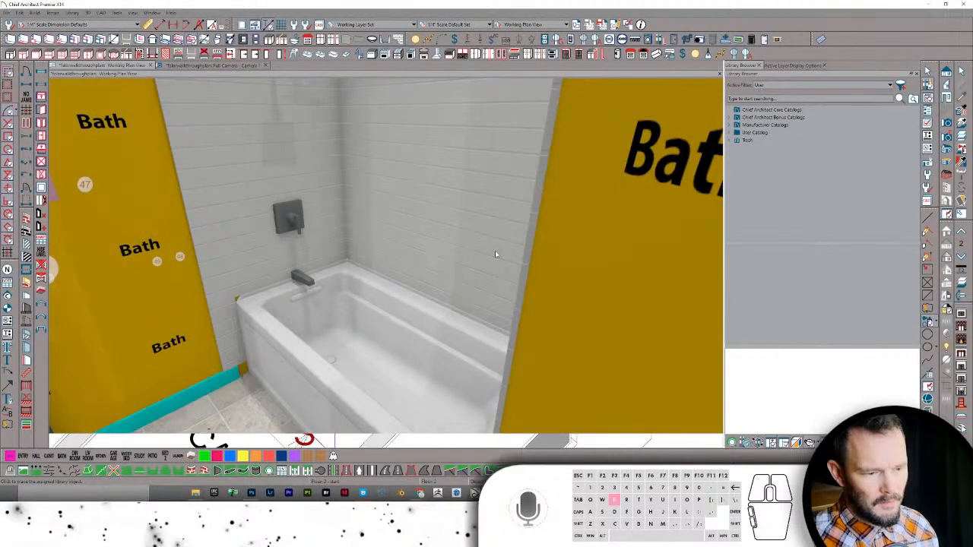
# - Stretch the glass tub door's right and left edges to meet the bath walls, checking from several angles
pyautogui.moveTo(430, 211); pyautogui.dragTo(532, 143, button='middle')
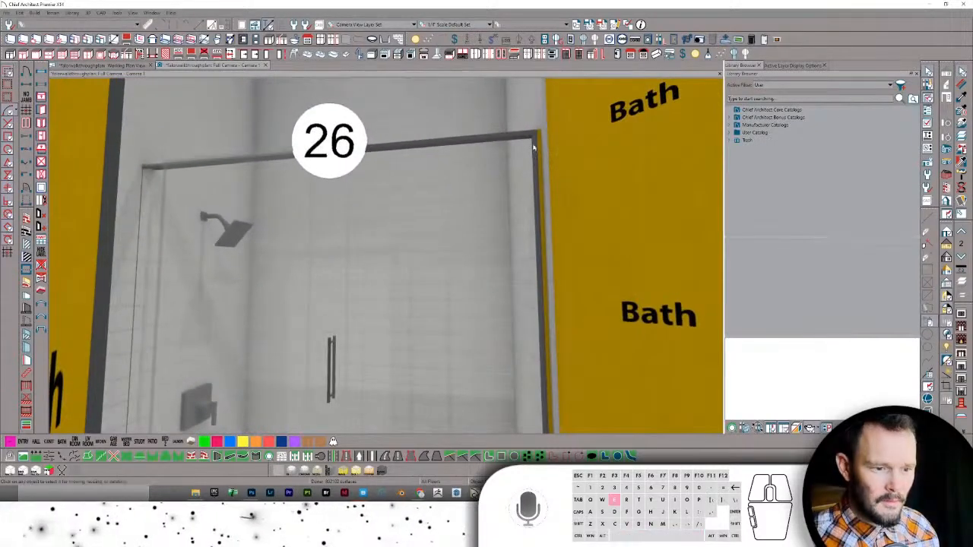
pyautogui.click(532, 143)
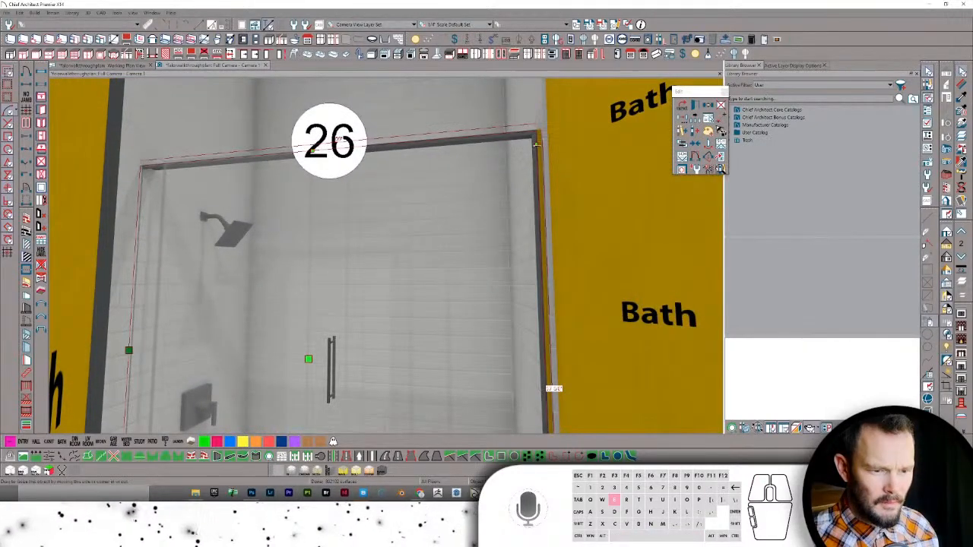
pyautogui.moveTo(537, 144); pyautogui.dragTo(541, 144)
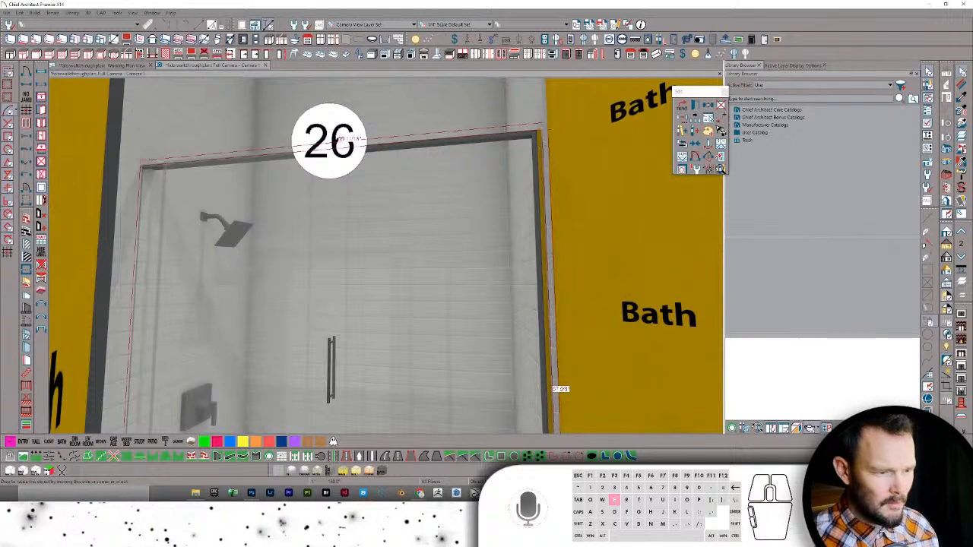
pyautogui.click(321, 240)
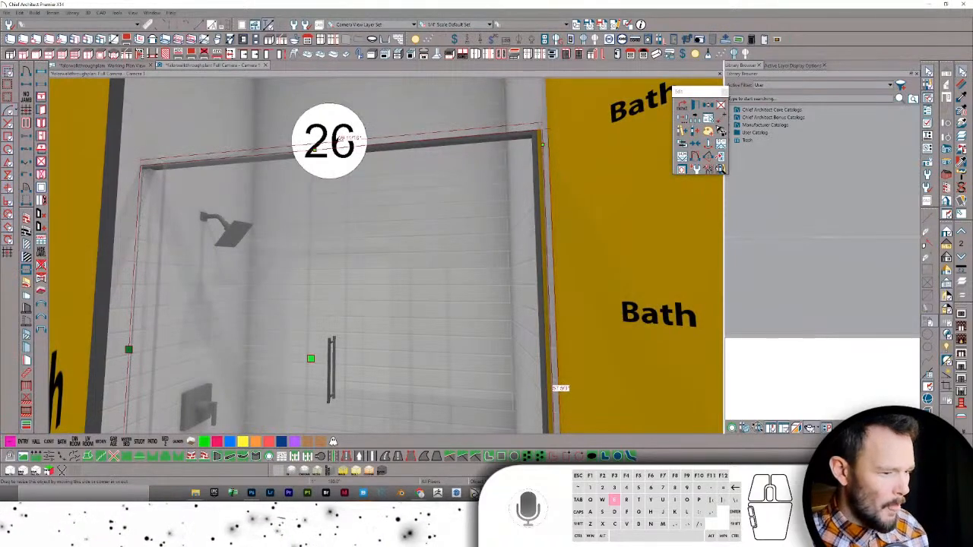
pyautogui.click(147, 358)
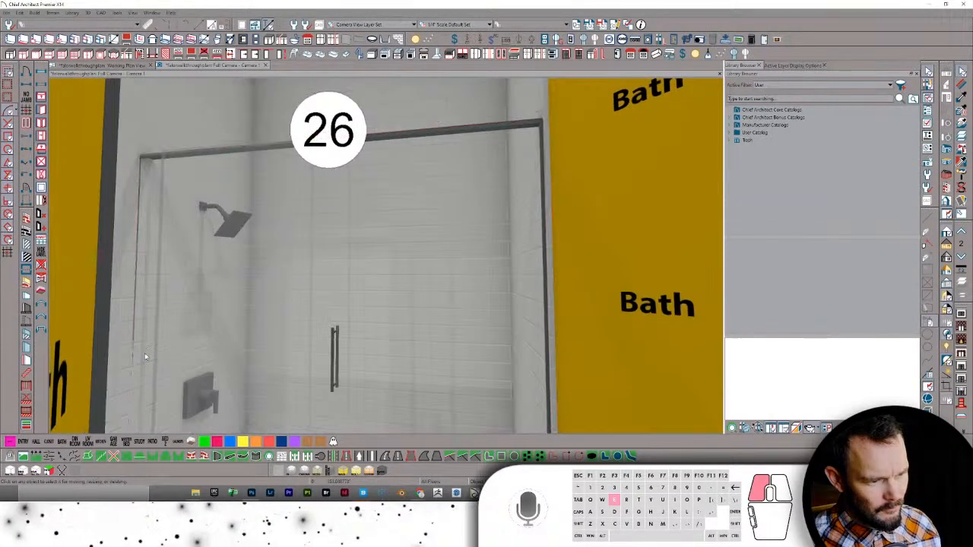
pyautogui.click(148, 155)
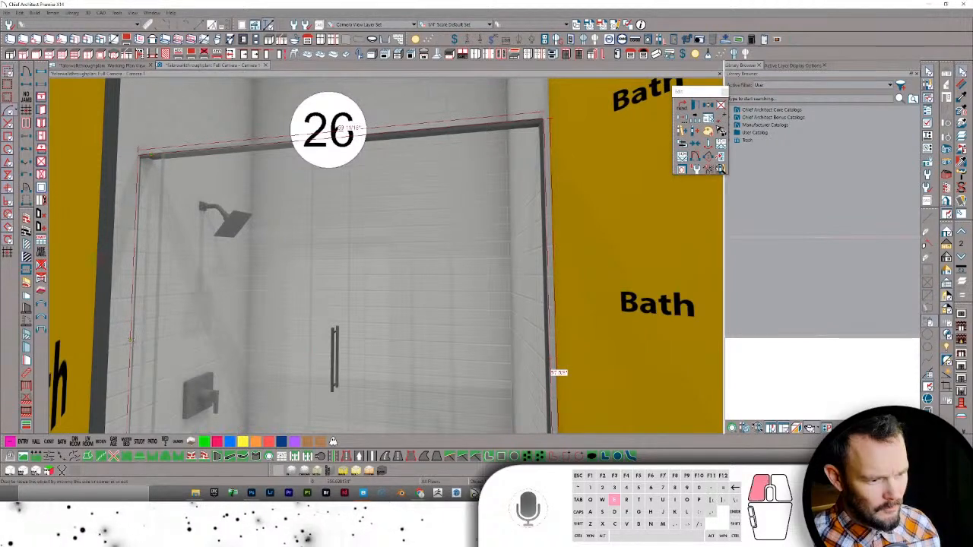
pyautogui.moveTo(133, 339); pyautogui.dragTo(133, 341)
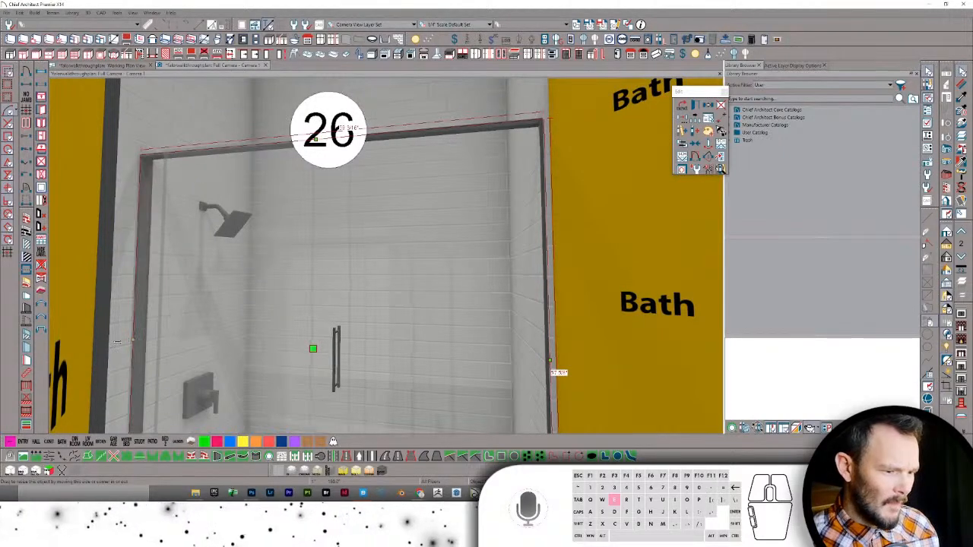
pyautogui.moveTo(174, 333); pyautogui.dragTo(214, 332, button='middle')
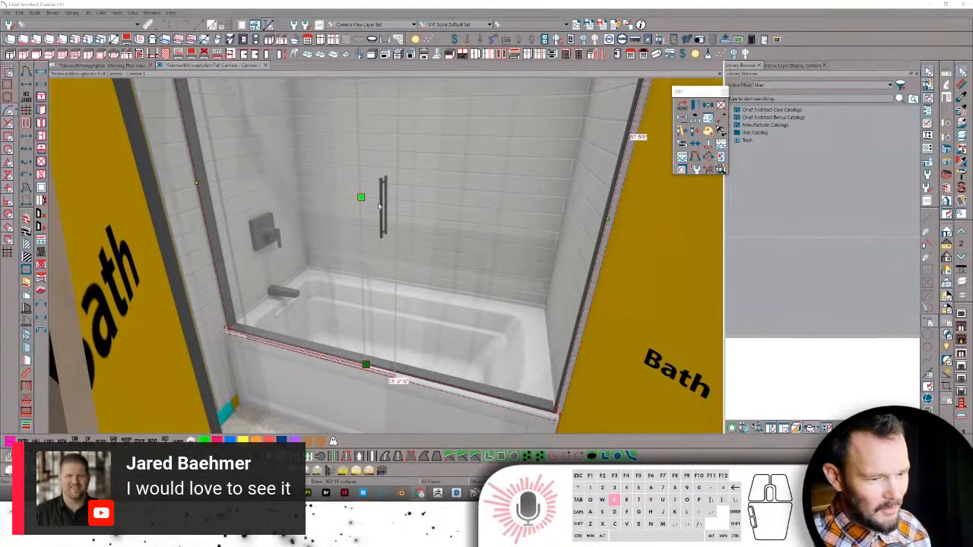
pyautogui.moveTo(637, 347); pyautogui.dragTo(512, 360)
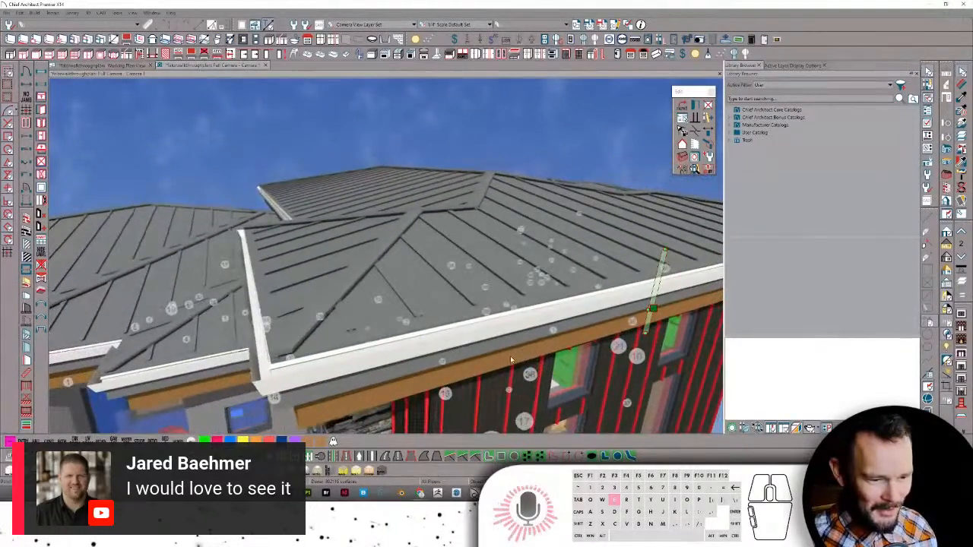
# - Inspect a roof plane's structure and surface layer settings, then close them without applying changes
pyautogui.click(409, 306)
pyautogui.click(409, 306)
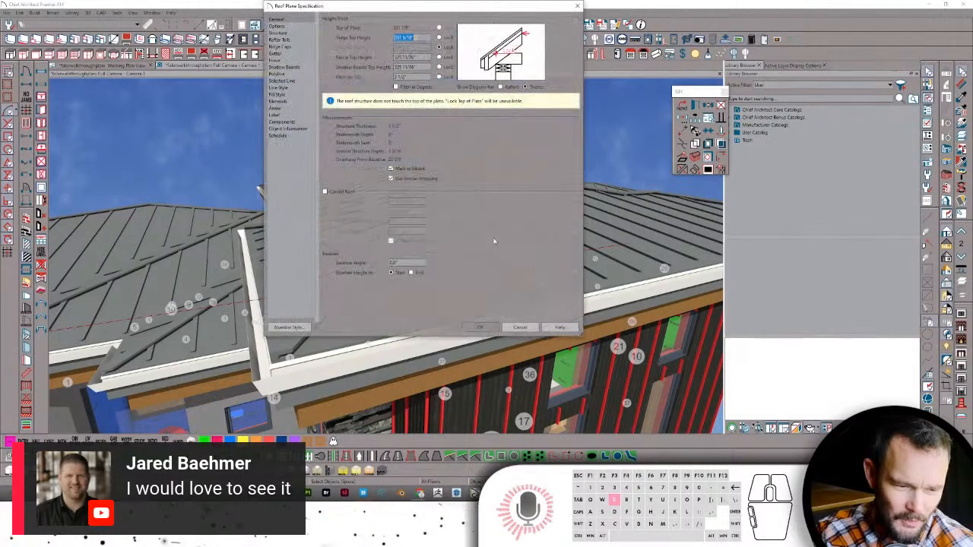
pyautogui.click(294, 33)
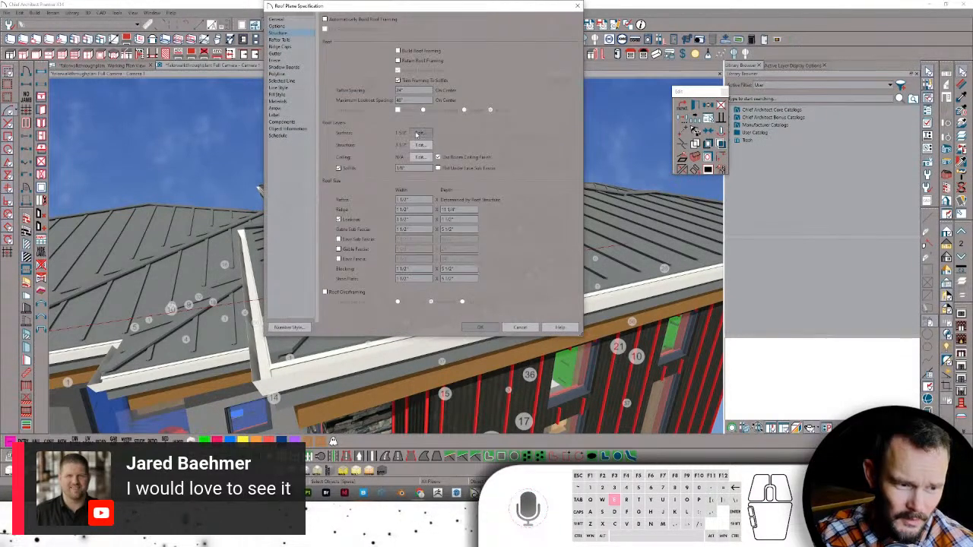
pyautogui.click(420, 133)
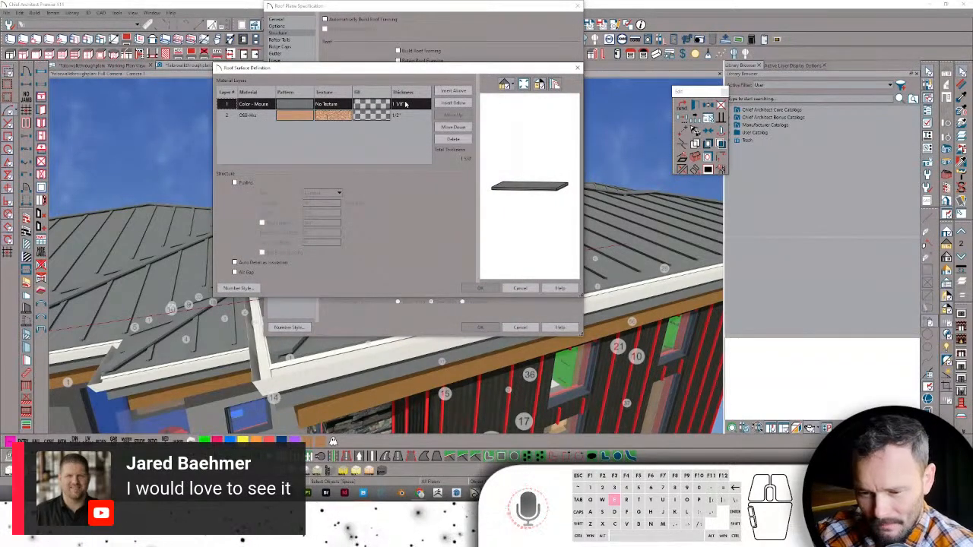
pyautogui.click(481, 288)
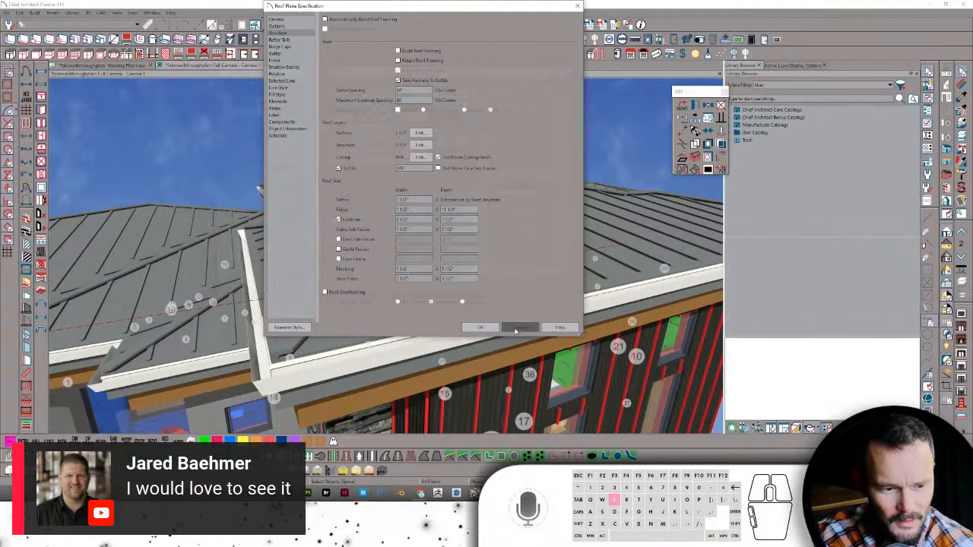
pyautogui.click(519, 327)
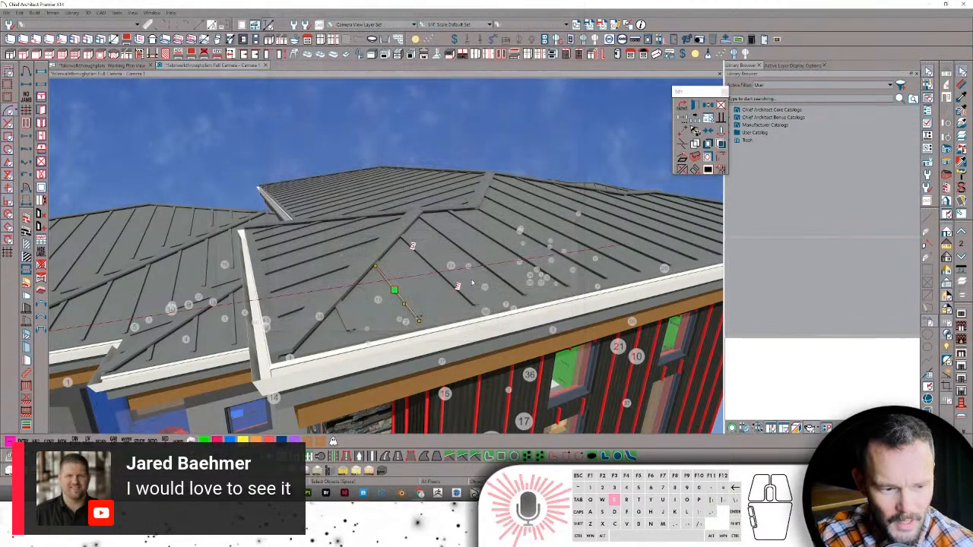
# - Zoom the camera in close on the standing-seam roof and bring up Rendering Technique Options
pyautogui.click(436, 316)
pyautogui.scroll(8, 434, 319)
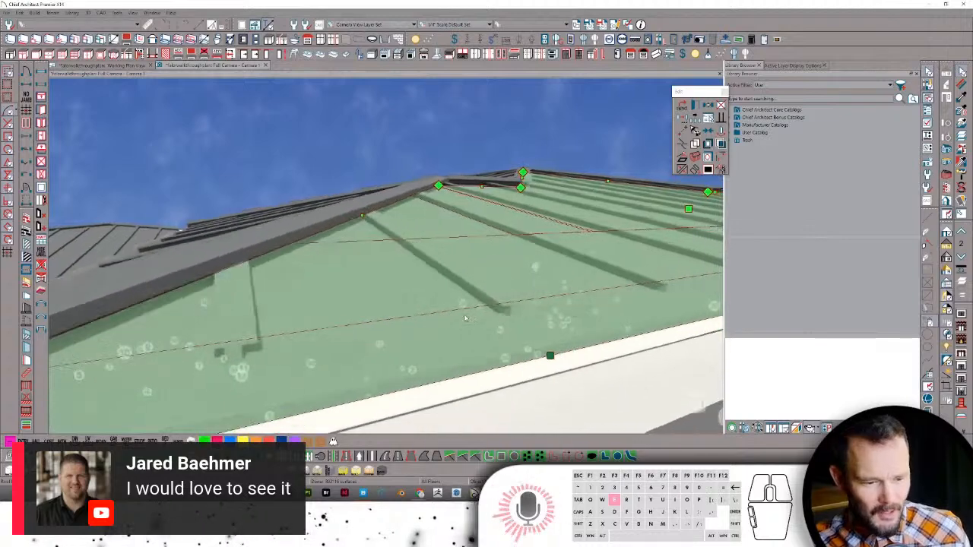
pyautogui.scroll(3, 428, 324)
pyautogui.click(445, 319)
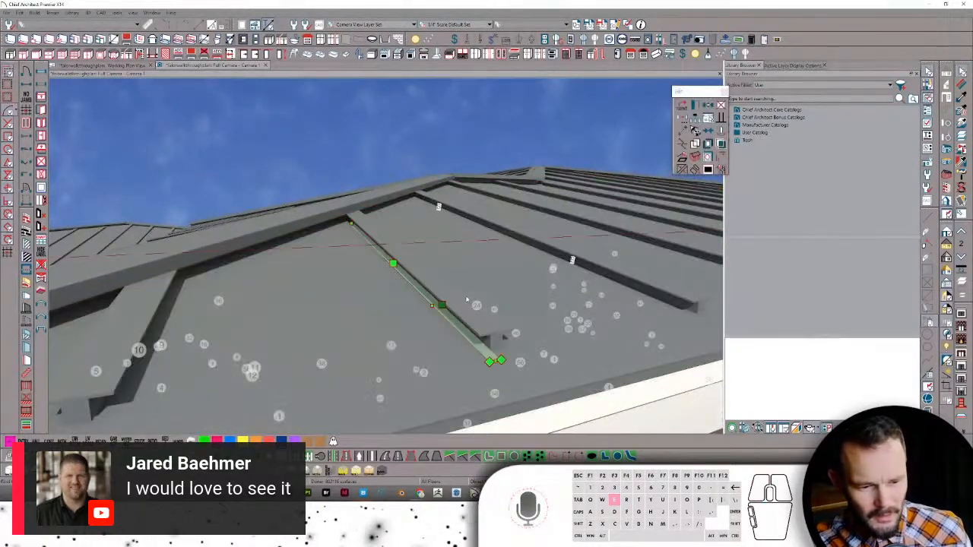
pyautogui.scroll(8, 414, 141)
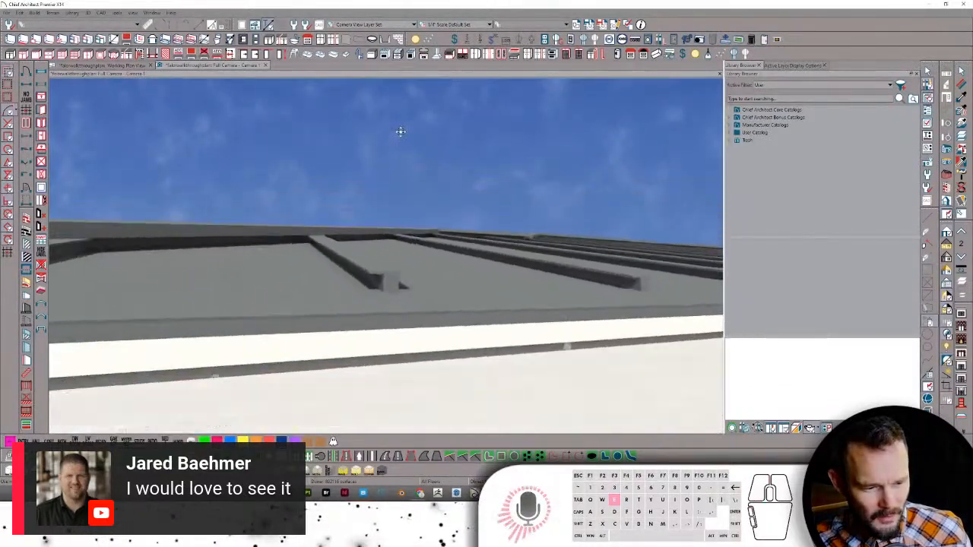
pyautogui.scroll(10, 414, 137)
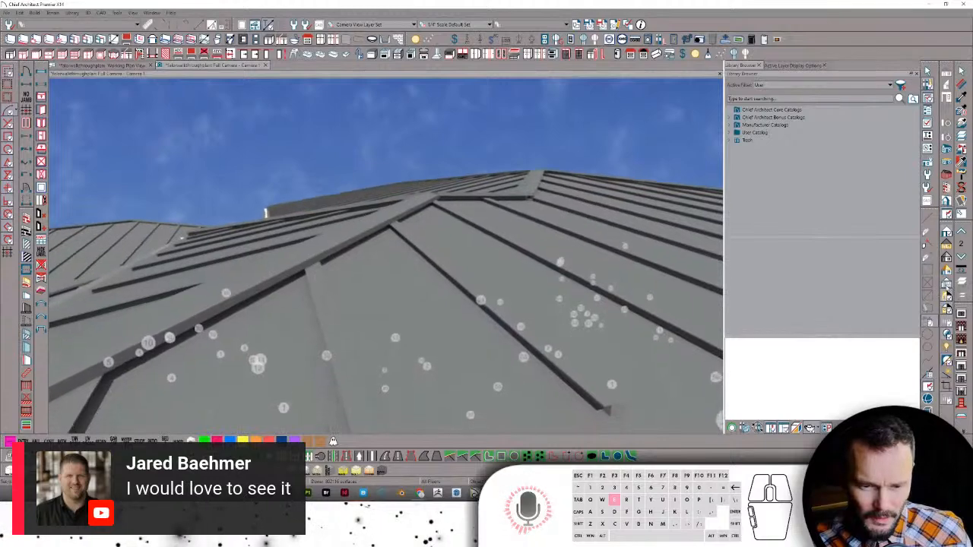
pyautogui.click(947, 290)
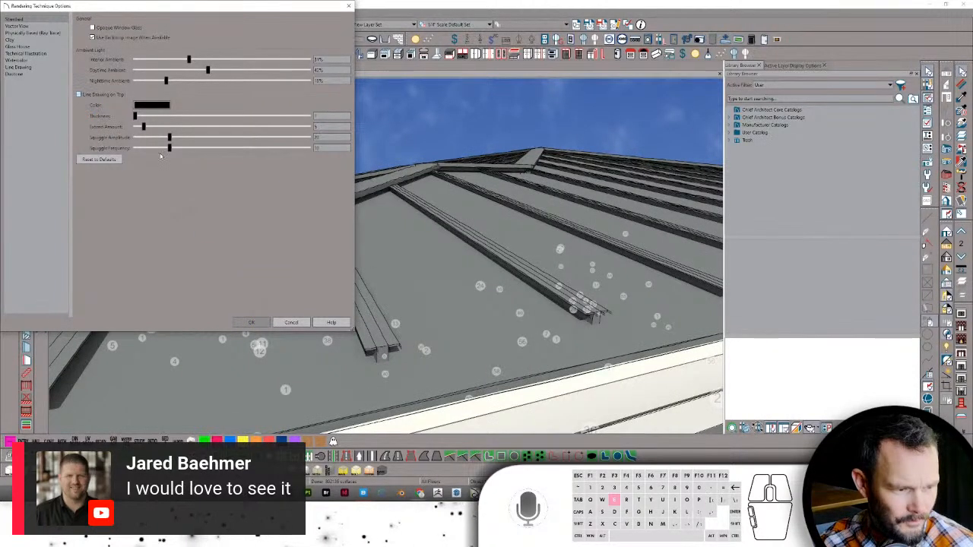
# - Turn on Line Drawing on Top with line thickness 0, then orbit the shaded roof view
pyautogui.click(272, 114)
pyautogui.click(310, 115)
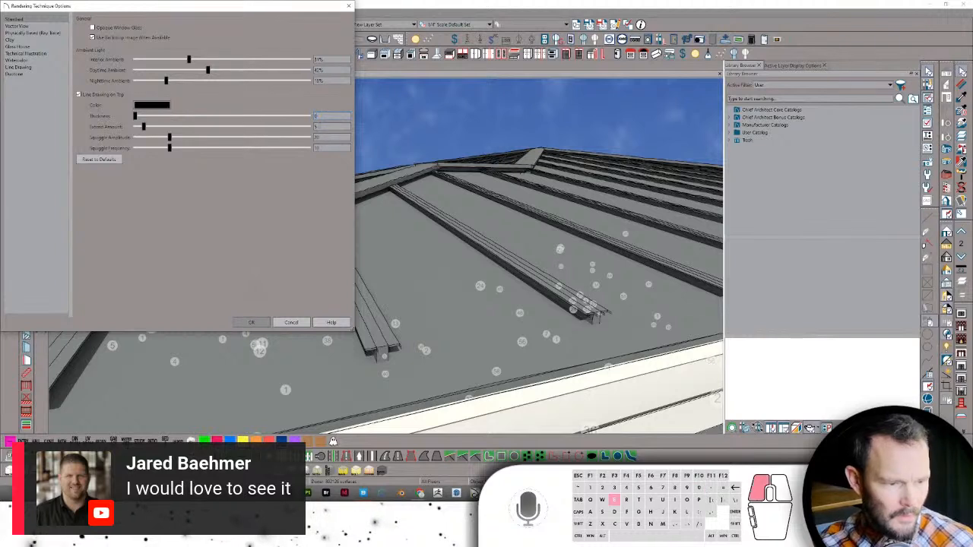
pyautogui.write('0')
pyautogui.click(325, 117)
pyautogui.write('0')
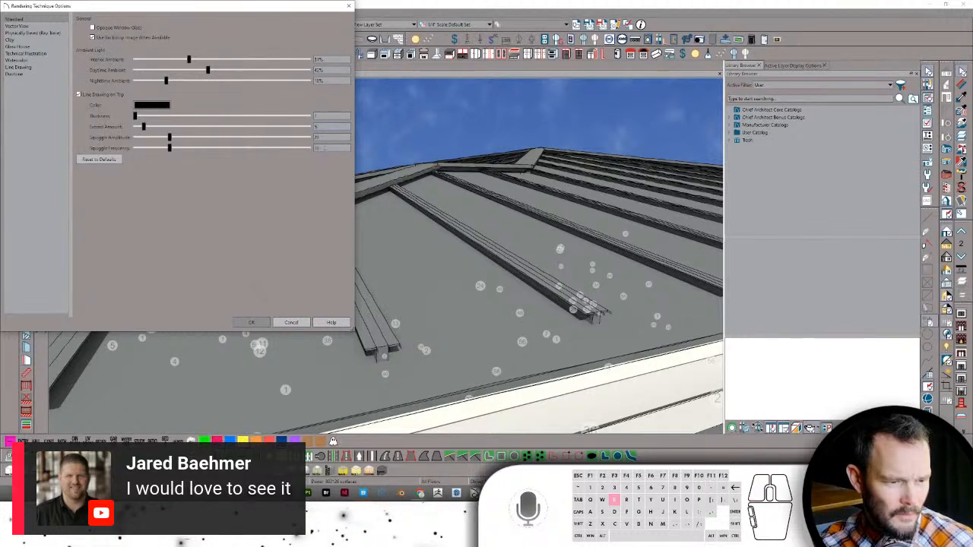
pyautogui.click(327, 127)
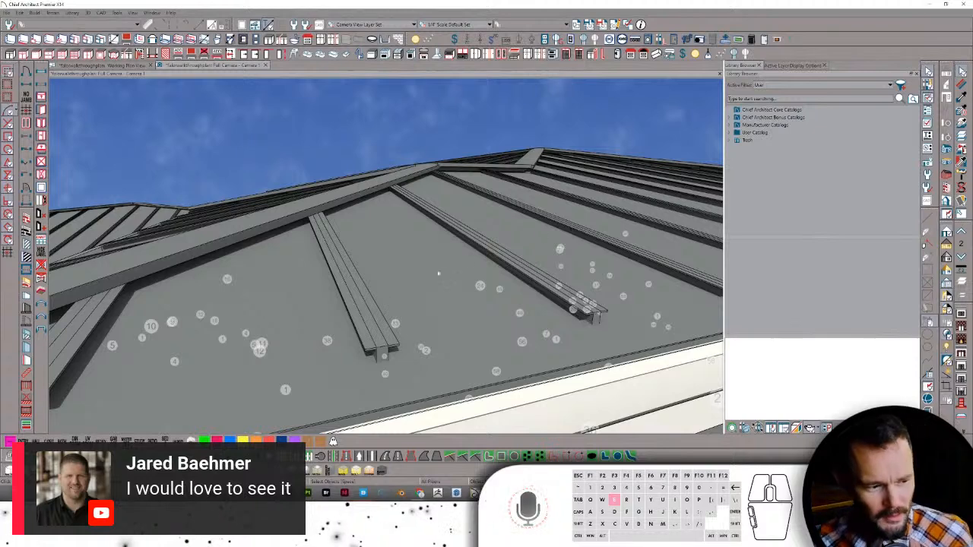
pyautogui.moveTo(445, 297); pyautogui.dragTo(591, 292, button='middle')
pyautogui.click(438, 493)
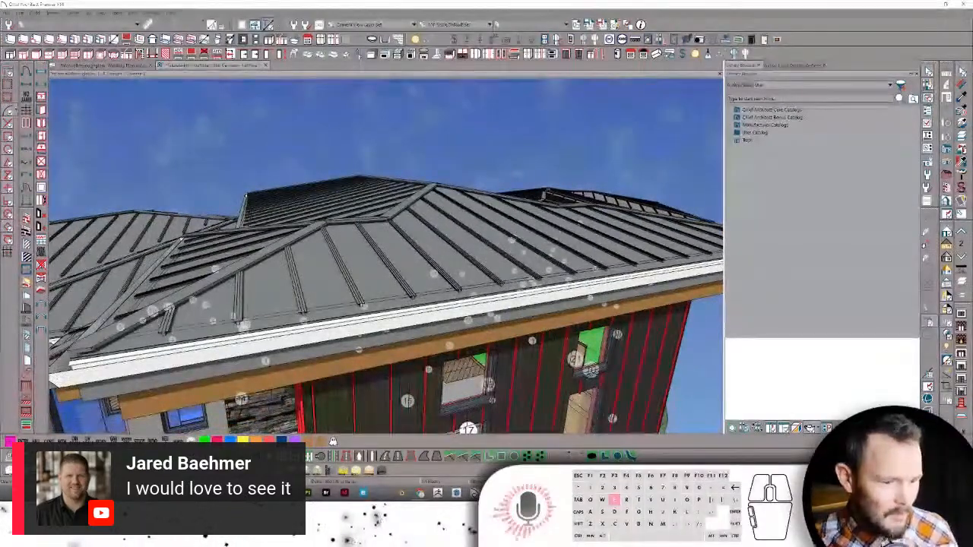
# - Raise the Twinmotion camera from the bedroom through the ceiling to a wide exterior view of the house
pyautogui.press('e')
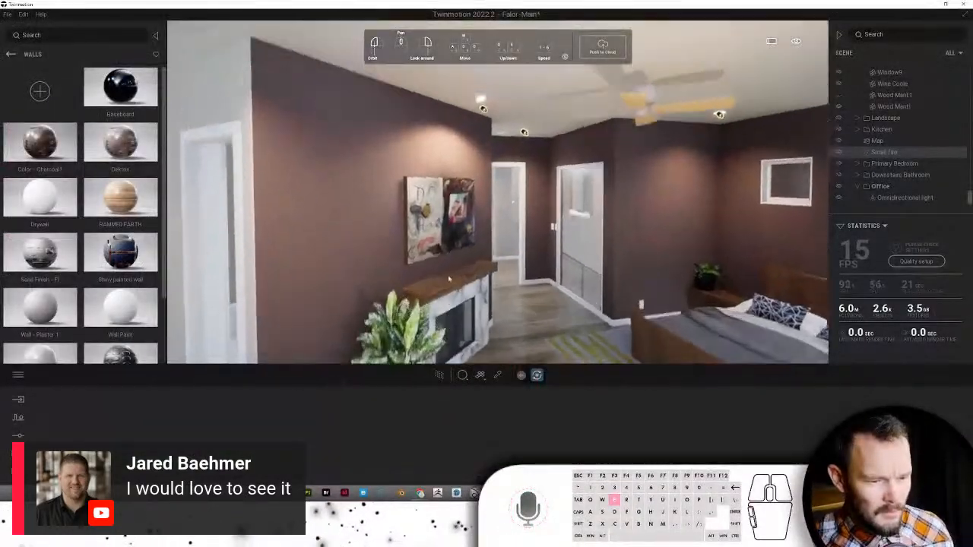
pyautogui.press('e')
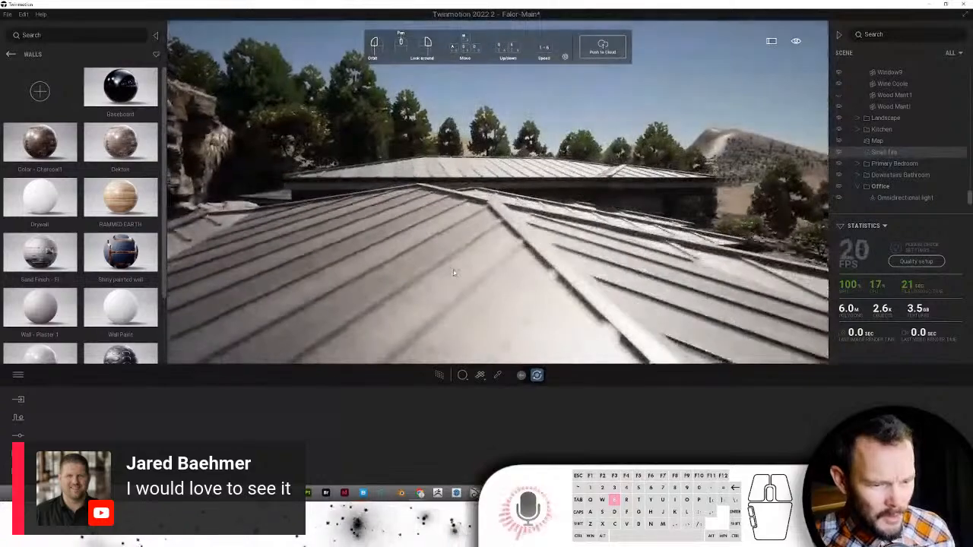
pyautogui.press('e')
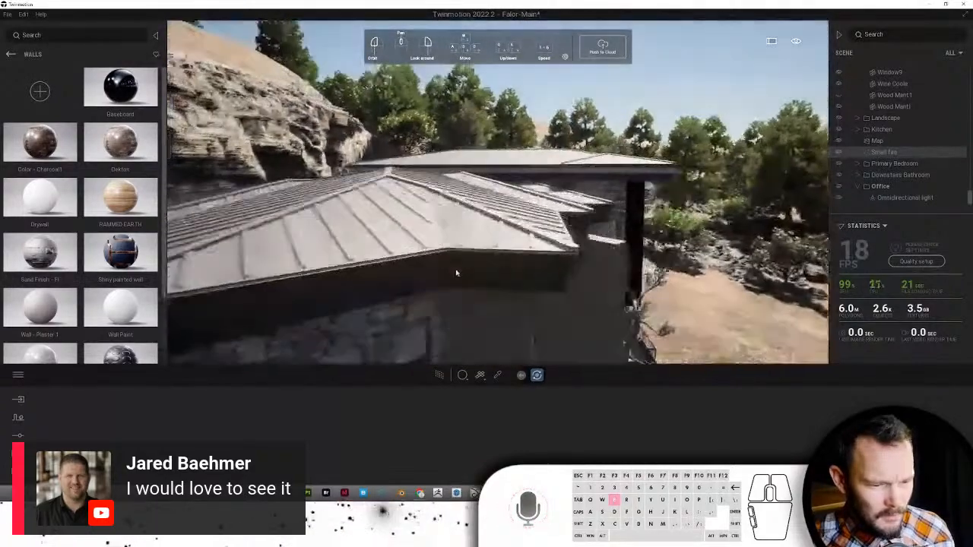
pyautogui.press('e')
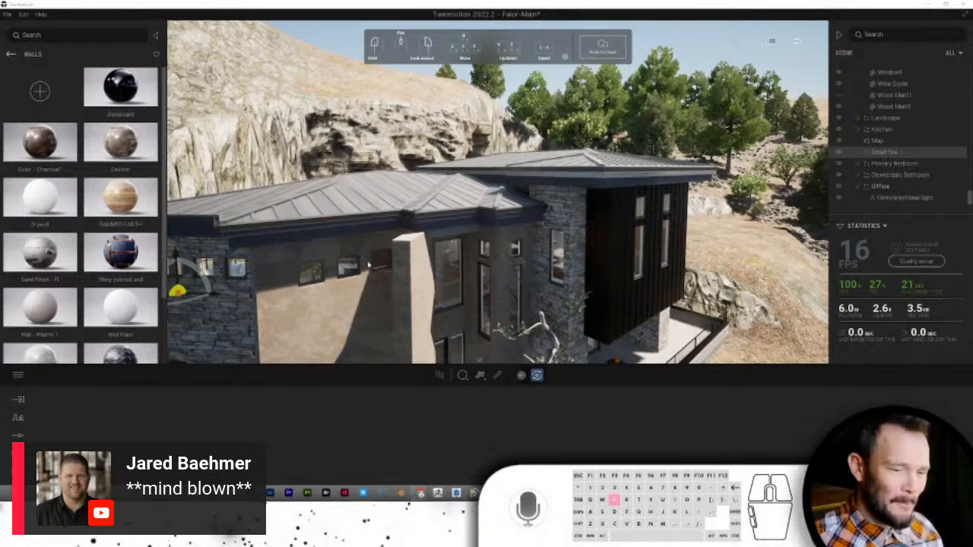
# - Back in Chief Architect, review the bathroom on the Working Plan View
pyautogui.hotkey('alt', 'Tab')
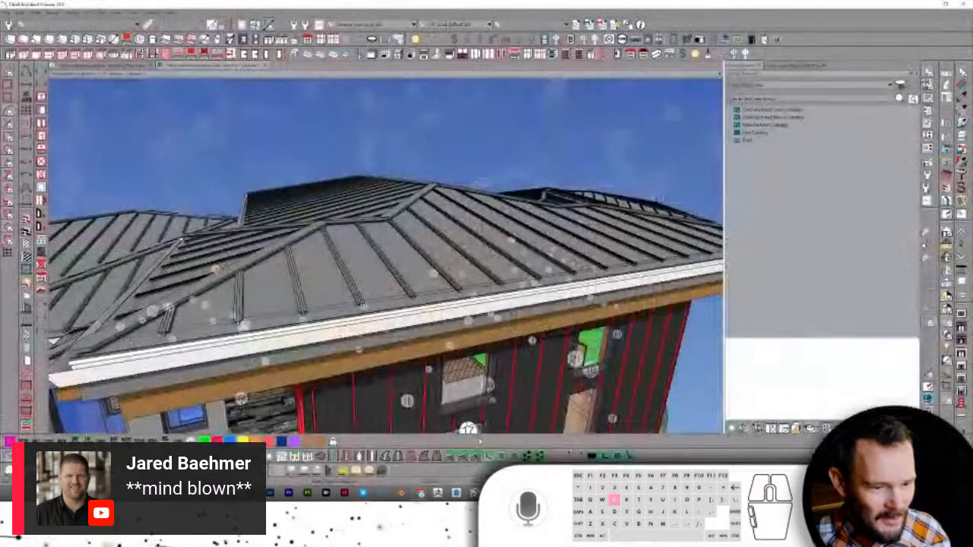
pyautogui.click(131, 66)
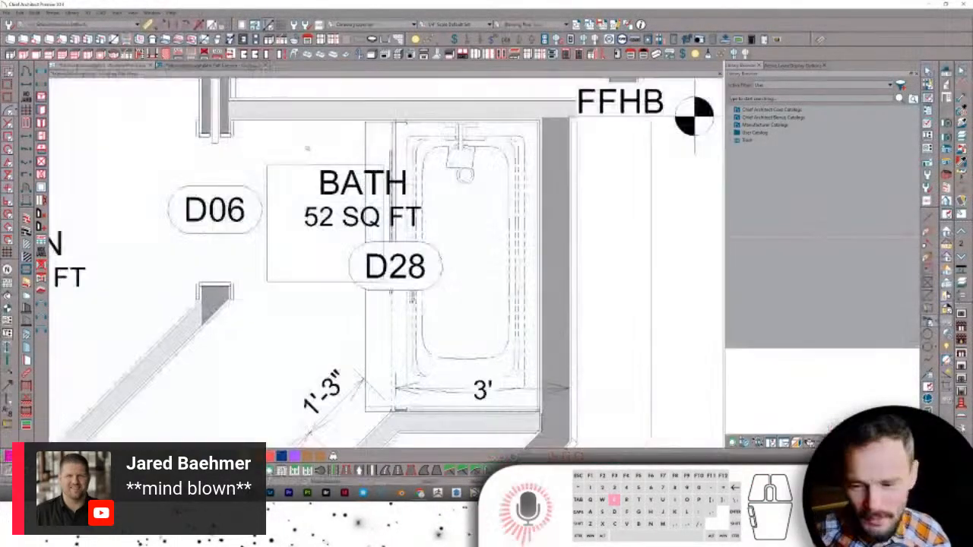
pyautogui.scroll(-5, 479, 213)
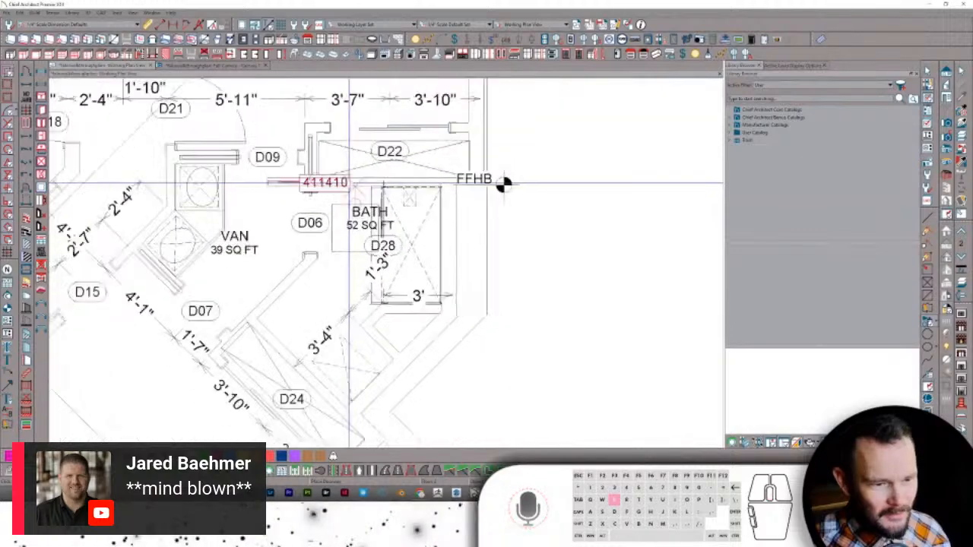
pyautogui.scroll(-3, 540, 186)
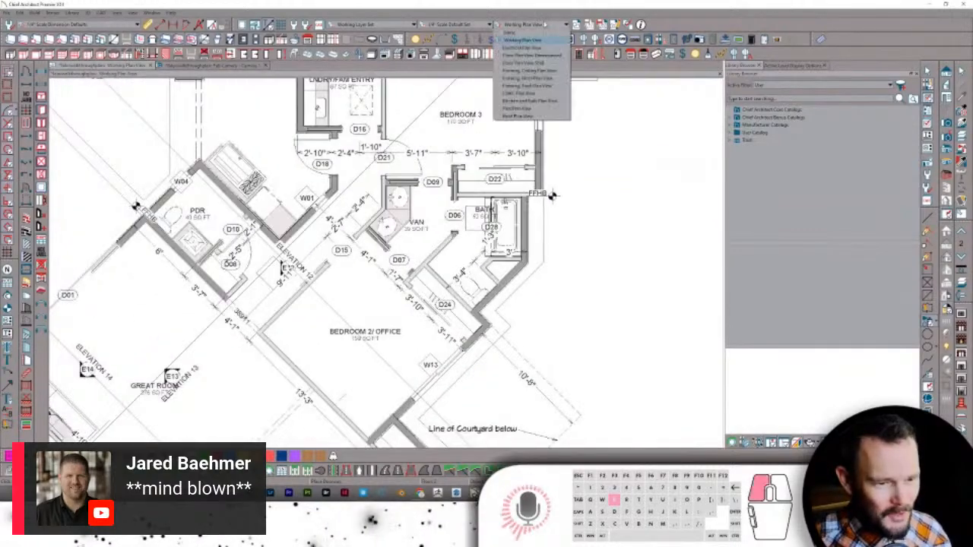
# - Switch to the Roof Plan View and zoom around the roof layout
pyautogui.click(525, 116)
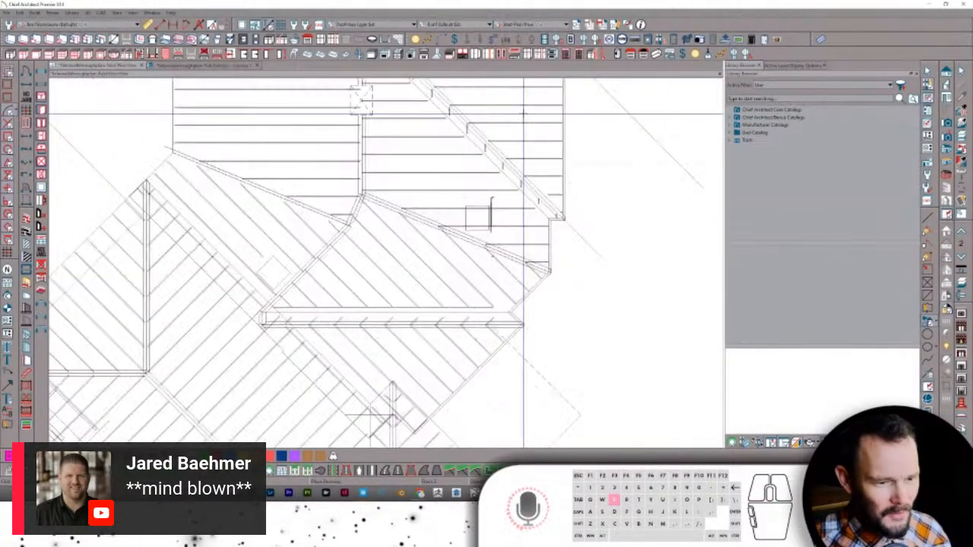
pyautogui.scroll(-6, 524, 114)
pyautogui.scroll(2, 524, 114)
pyautogui.scroll(3, 522, 114)
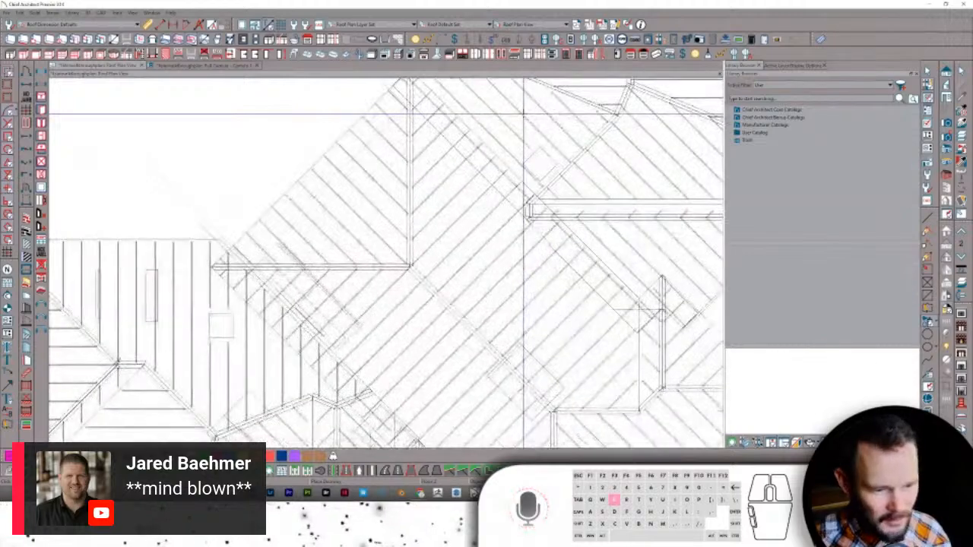
pyautogui.scroll(-1, 362, 265)
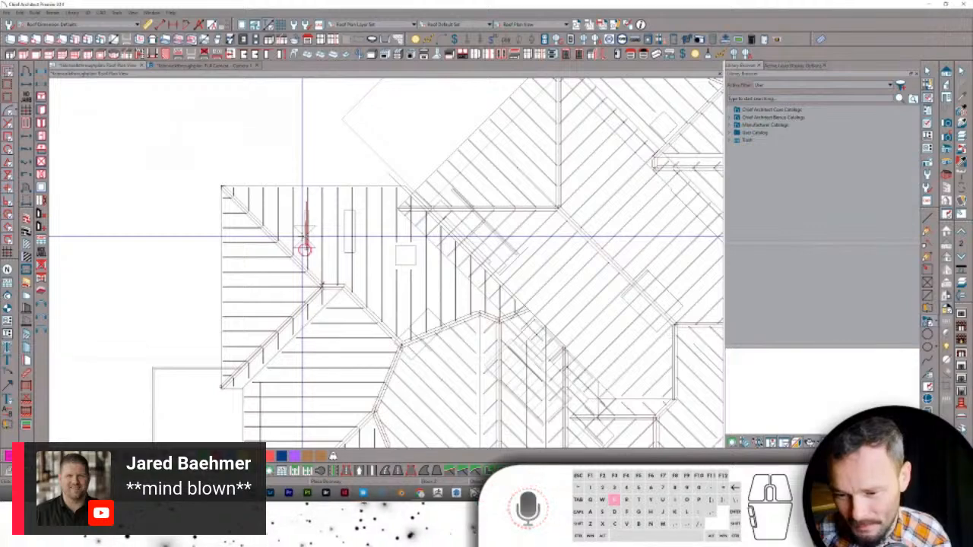
pyautogui.scroll(-2, 386, 236)
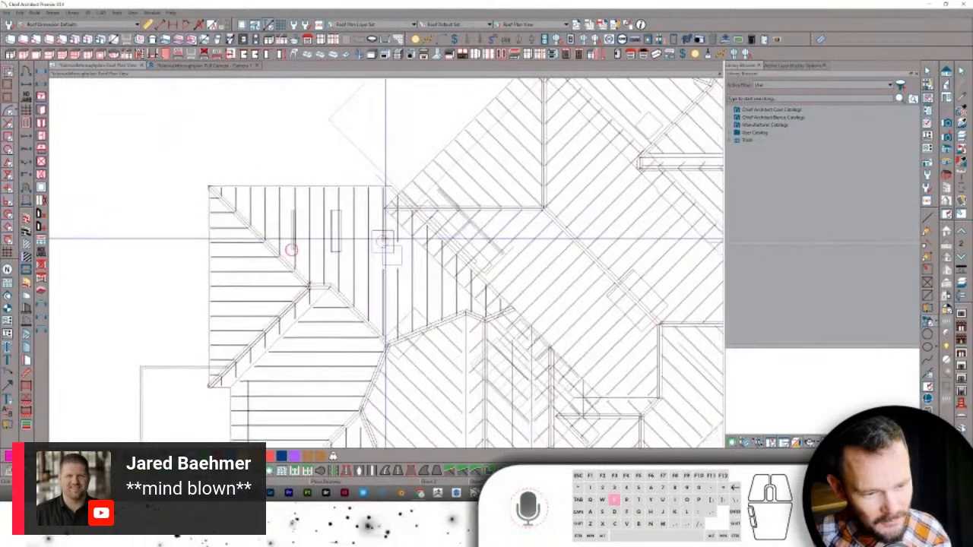
pyautogui.scroll(-2, 386, 237)
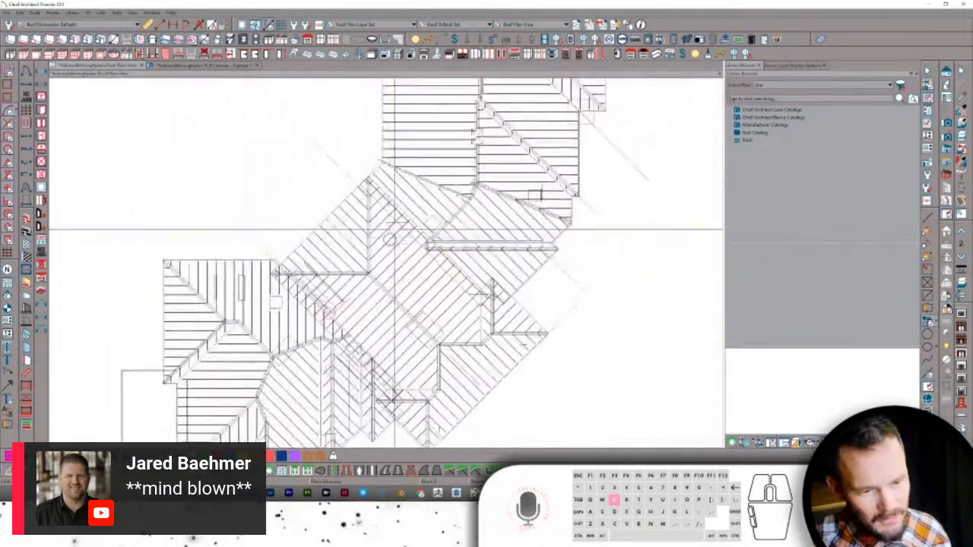
# - Go back to the Working Plan View from Saved Plan Views, then to the 3D roof camera
pyautogui.click(528, 24)
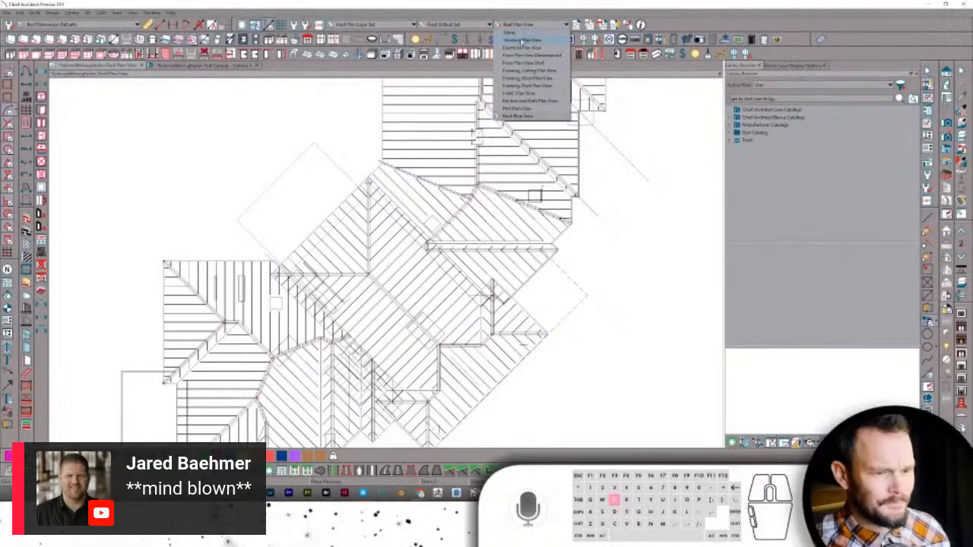
pyautogui.click(523, 39)
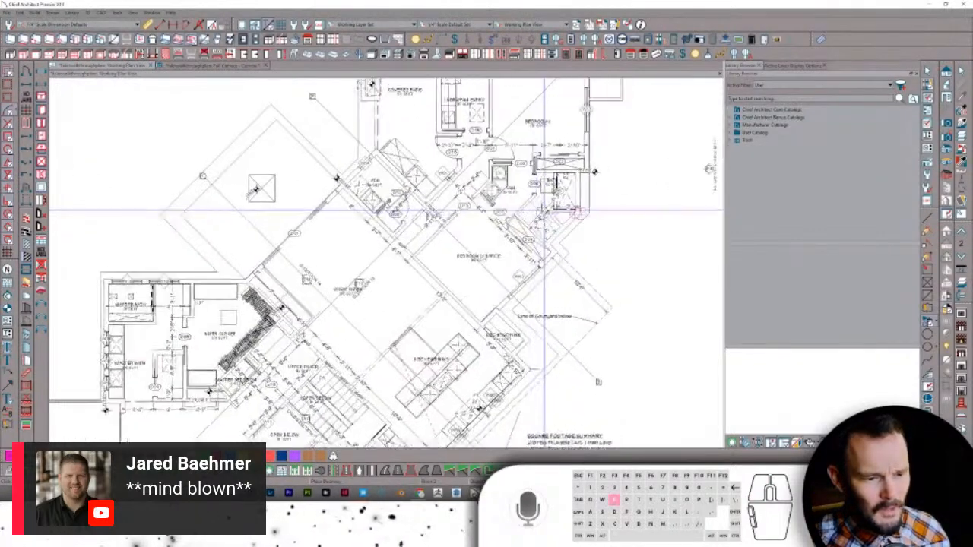
pyautogui.scroll(5, 595, 171)
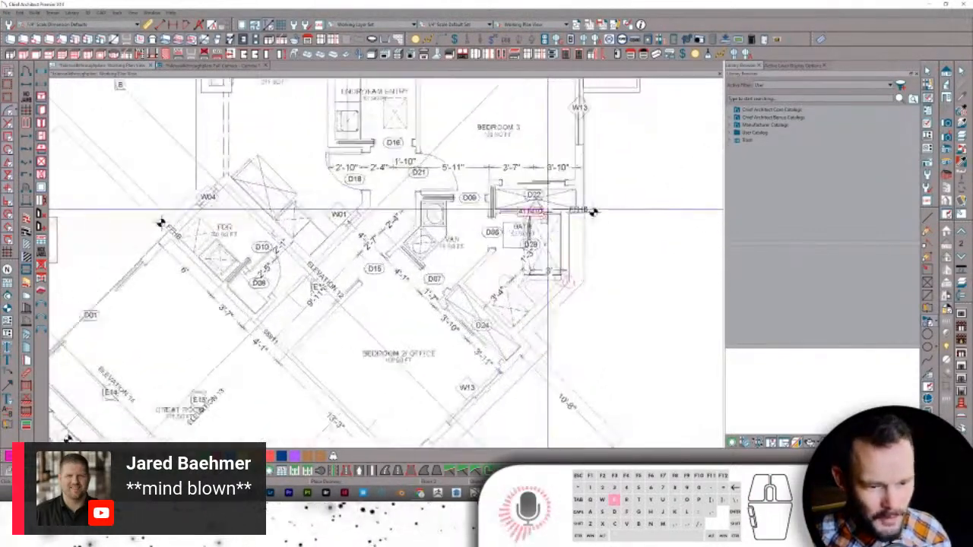
pyautogui.scroll(3, 594, 212)
pyautogui.hotkey('ctrl', 'Tab')
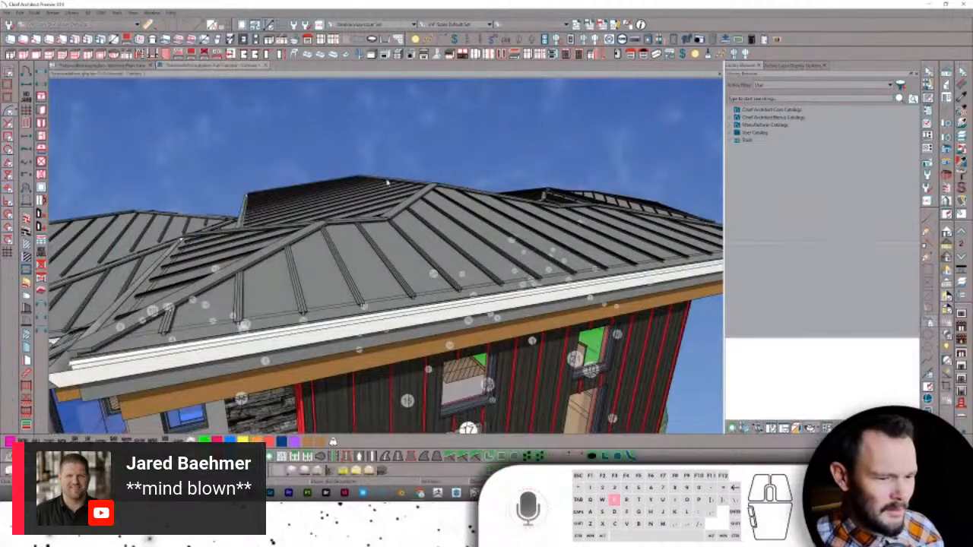
# - Apply the physically based rendering technique and move the camera into the house toward the bathroom shower
pyautogui.moveTo(503, 318); pyautogui.dragTo(499, 282, button='middle')
pyautogui.scroll(5, 499, 282)
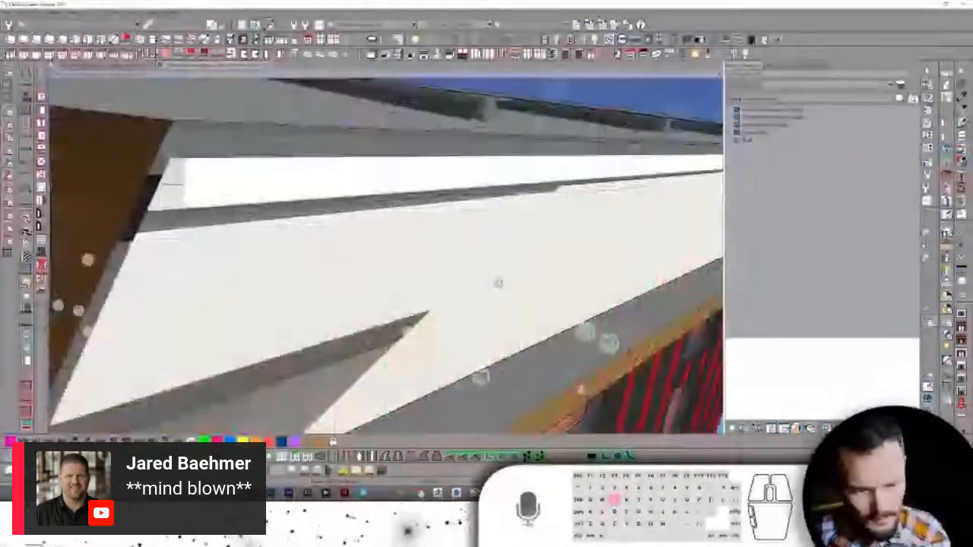
pyautogui.scroll(6, 498, 283)
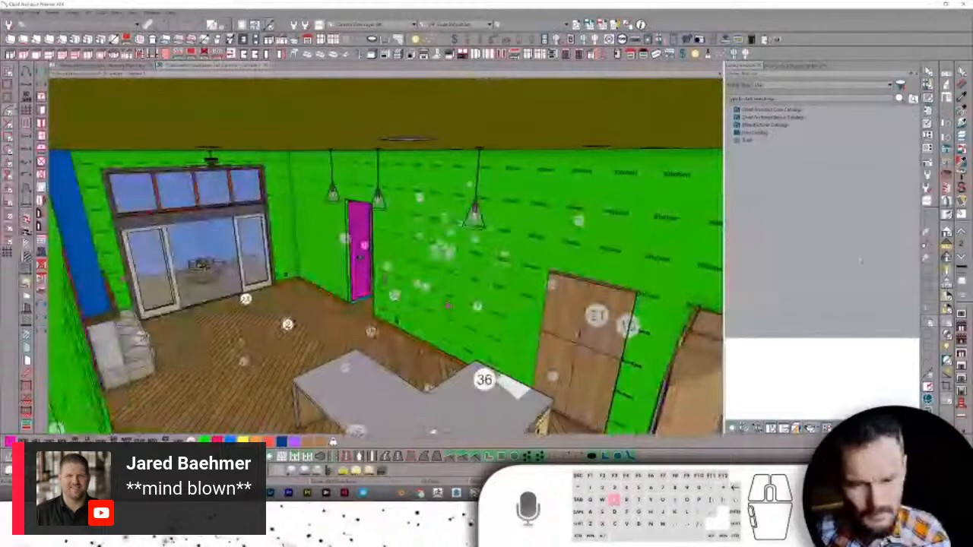
pyautogui.press('e')
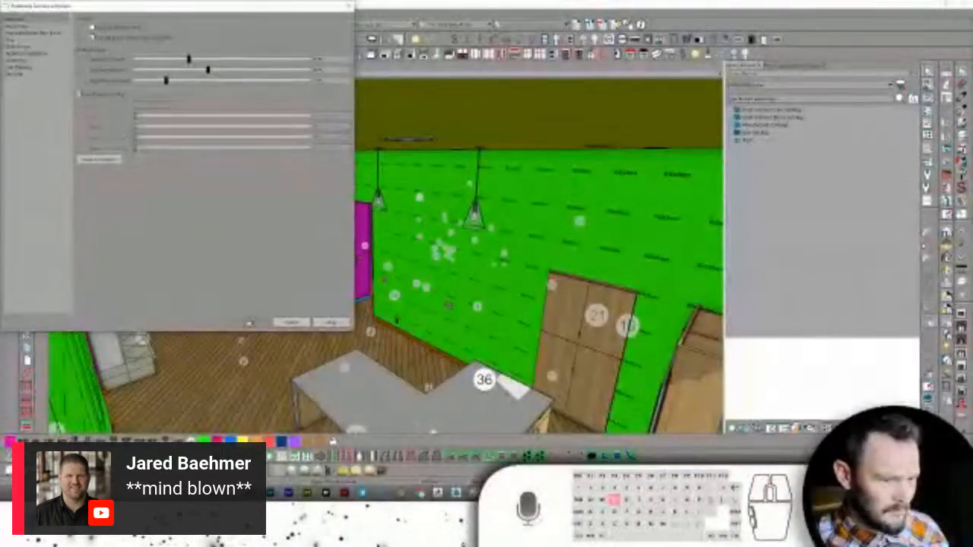
pyautogui.click(252, 324)
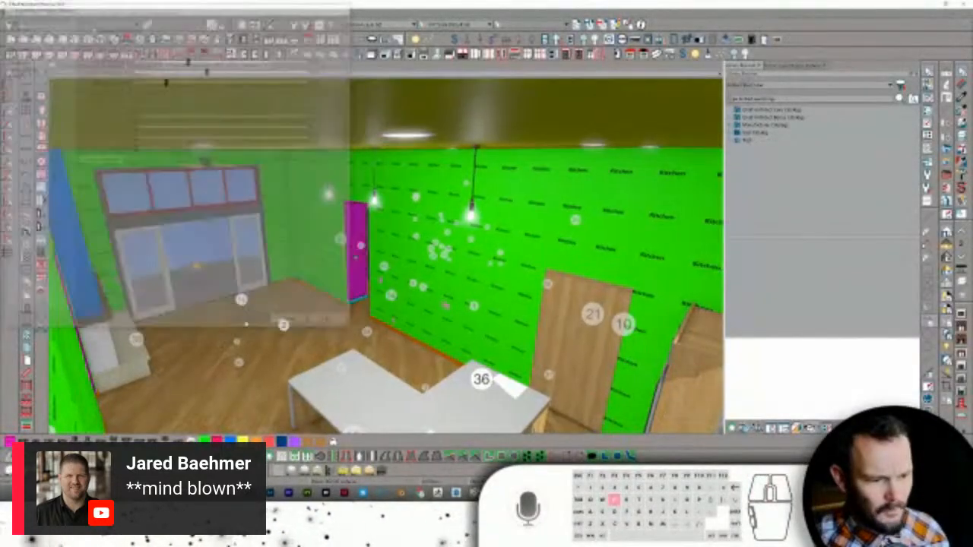
pyautogui.scroll(8, 266, 315)
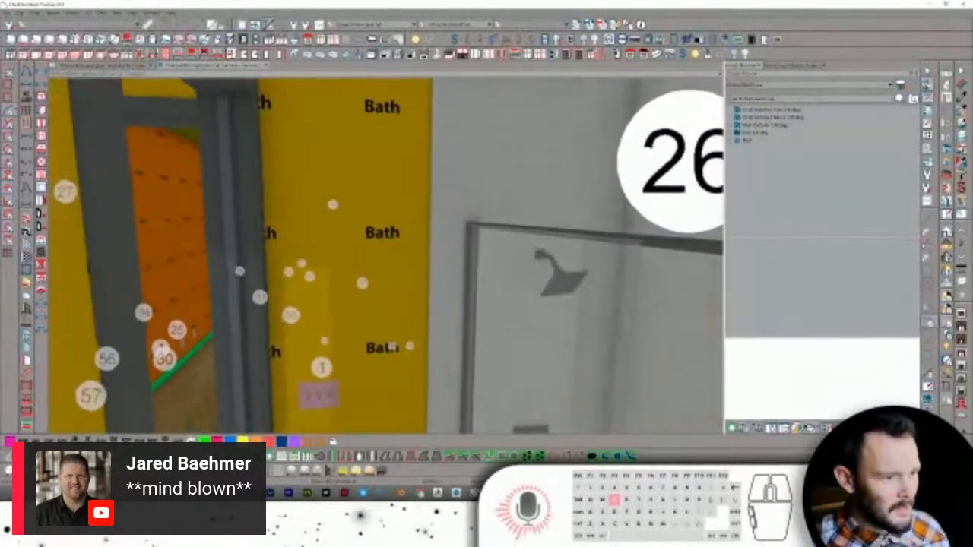
# - Start exporting the model via File > Export > Export 3D Studio (.3DS) Mesh
pyautogui.click(9, 14)
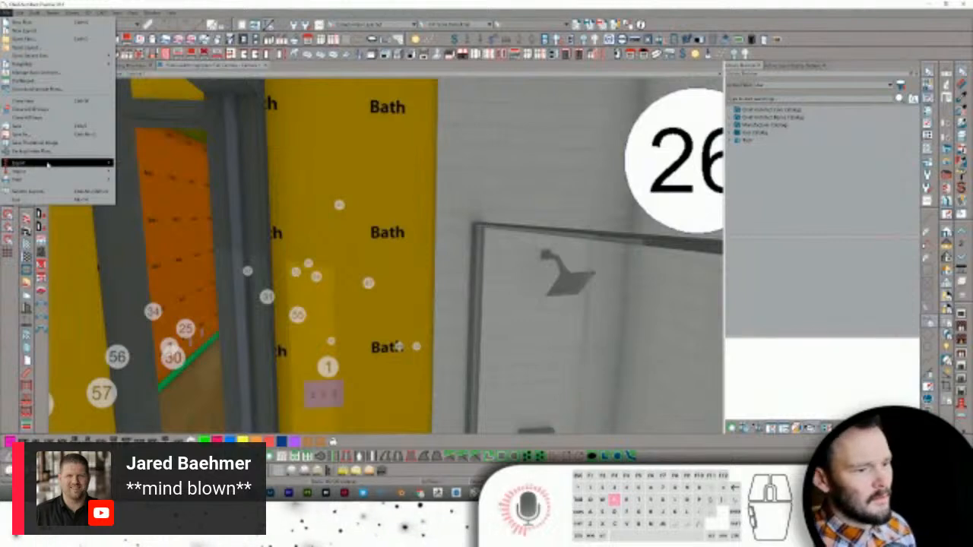
pyautogui.moveTo(53, 164)
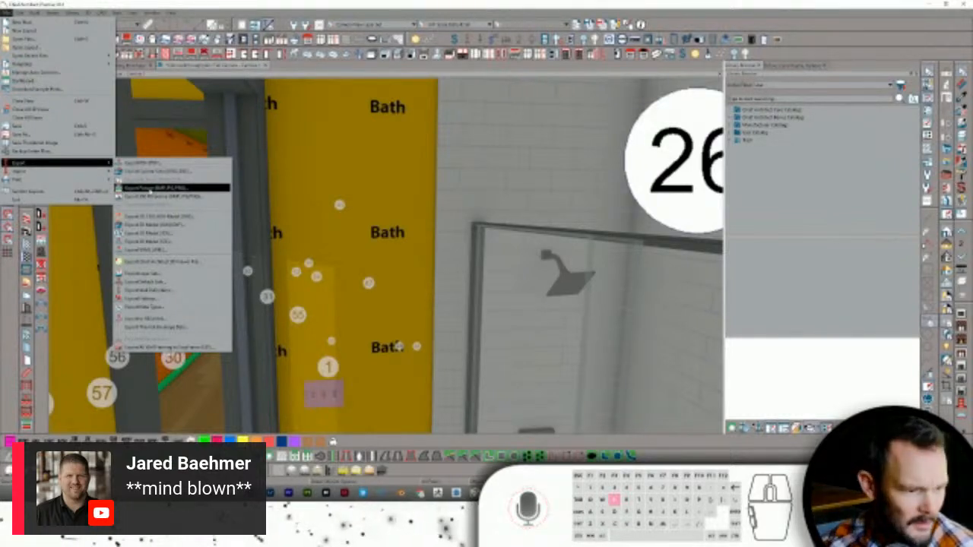
pyautogui.click(151, 234)
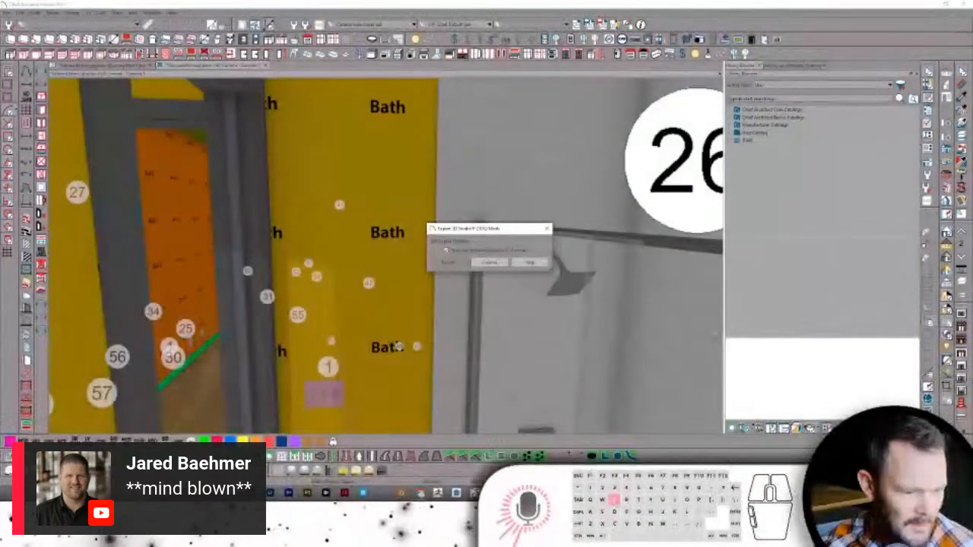
pyautogui.click(212, 492)
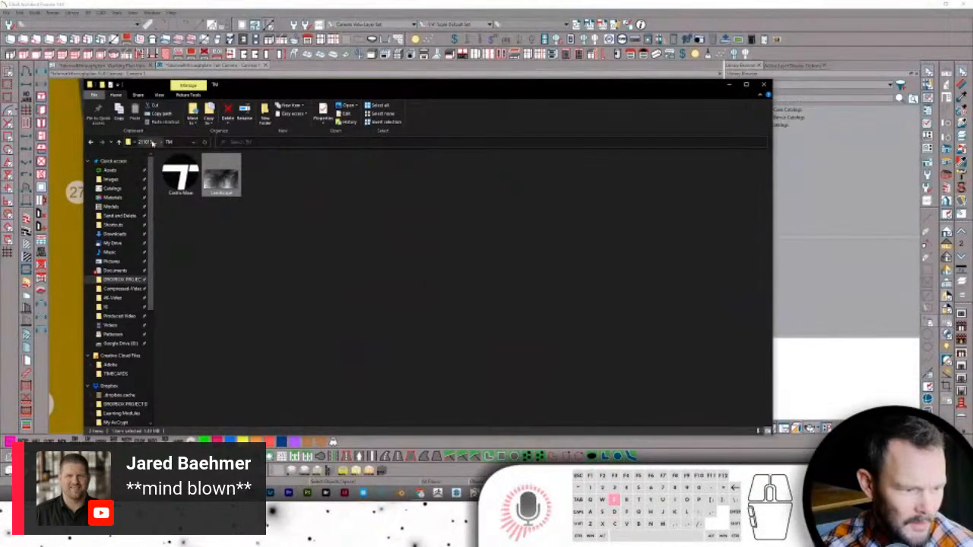
# - Navigate up to the projects list and into the 220523 project's 3DS folder
pyautogui.click(149, 142)
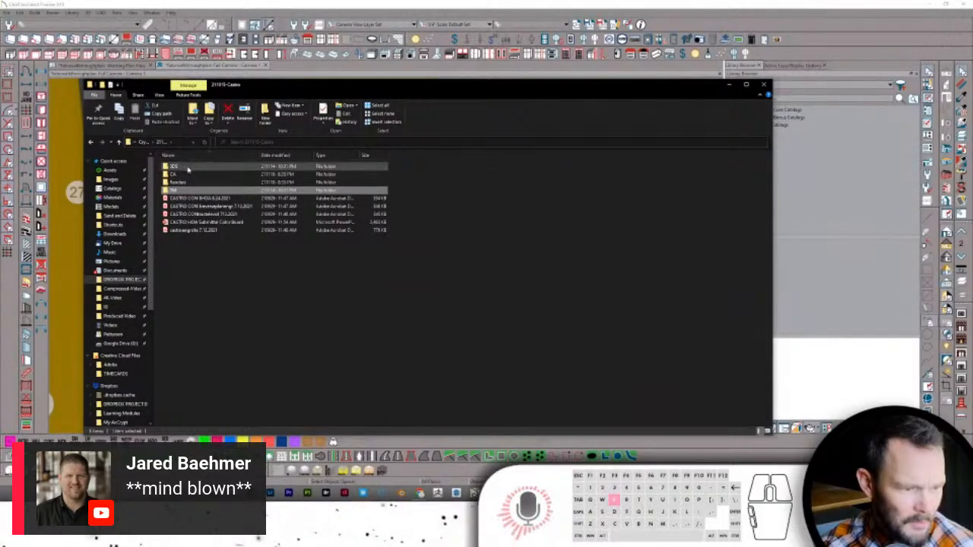
pyautogui.click(142, 142)
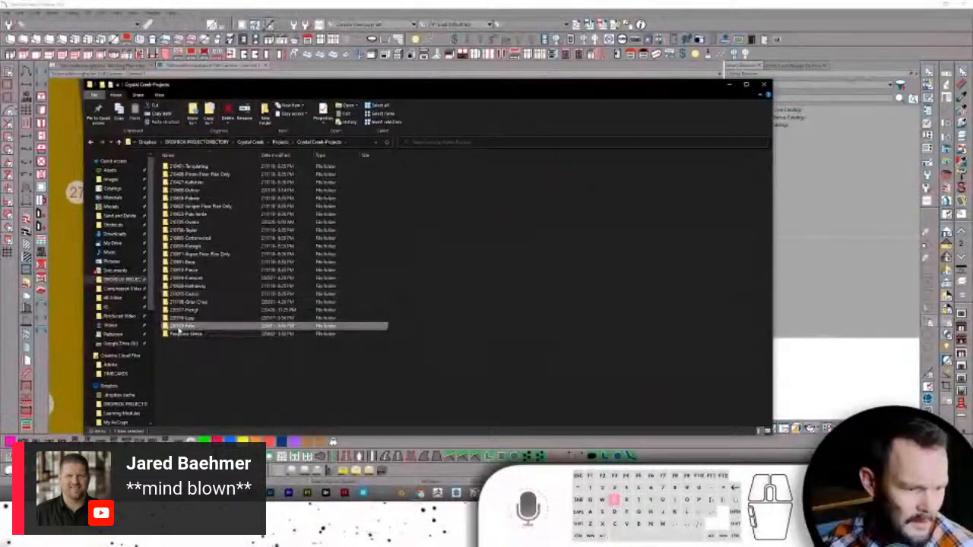
pyautogui.doubleClick(186, 326)
pyautogui.doubleClick(182, 166)
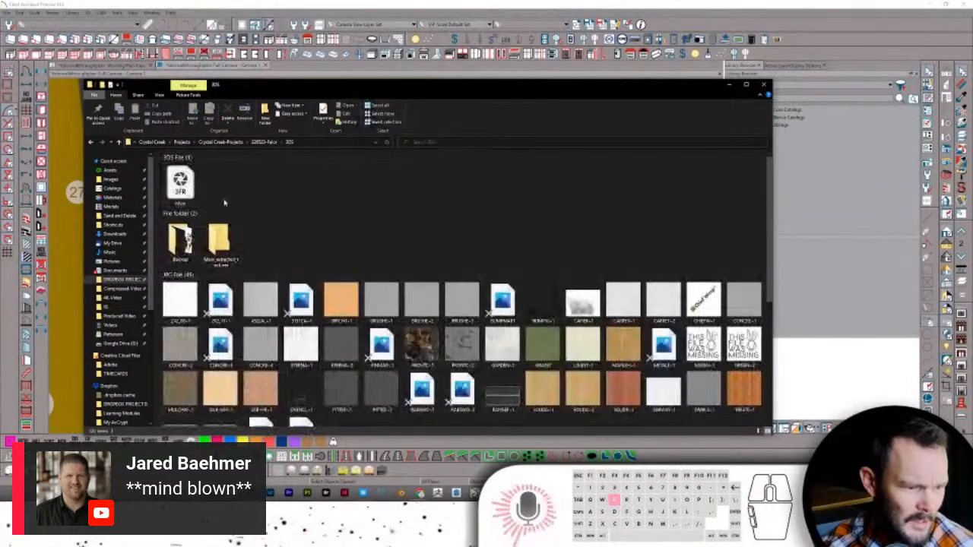
# - Move the exported texture images into Backup, replacing the older copies there
pyautogui.scroll(-10, 258, 304)
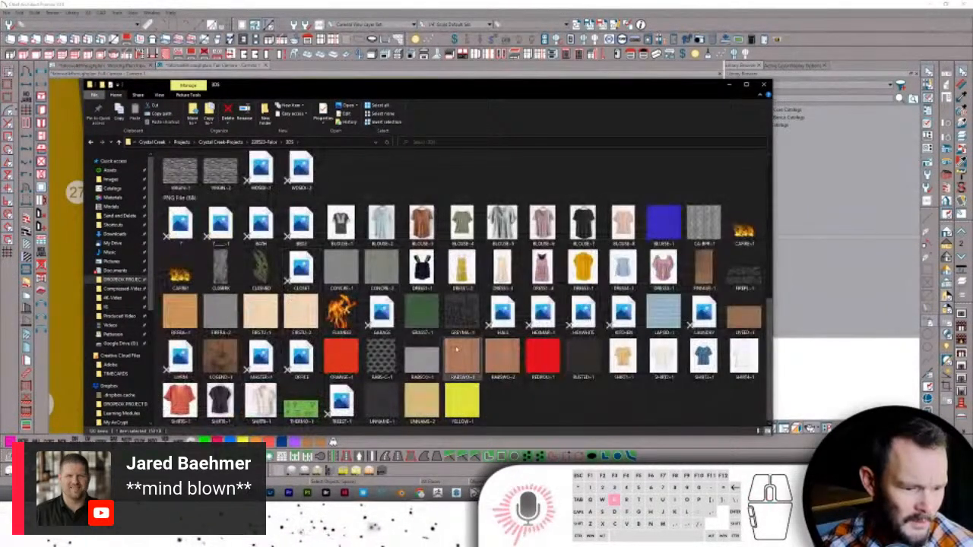
pyautogui.click(475, 403)
pyautogui.scroll(10, 253, 265)
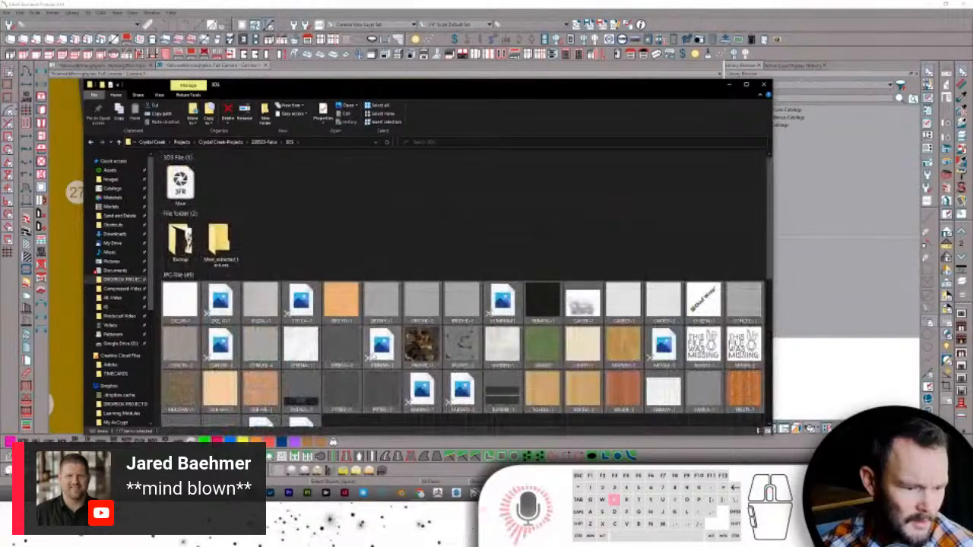
pyautogui.moveTo(177, 303); pyautogui.dragTo(183, 254)
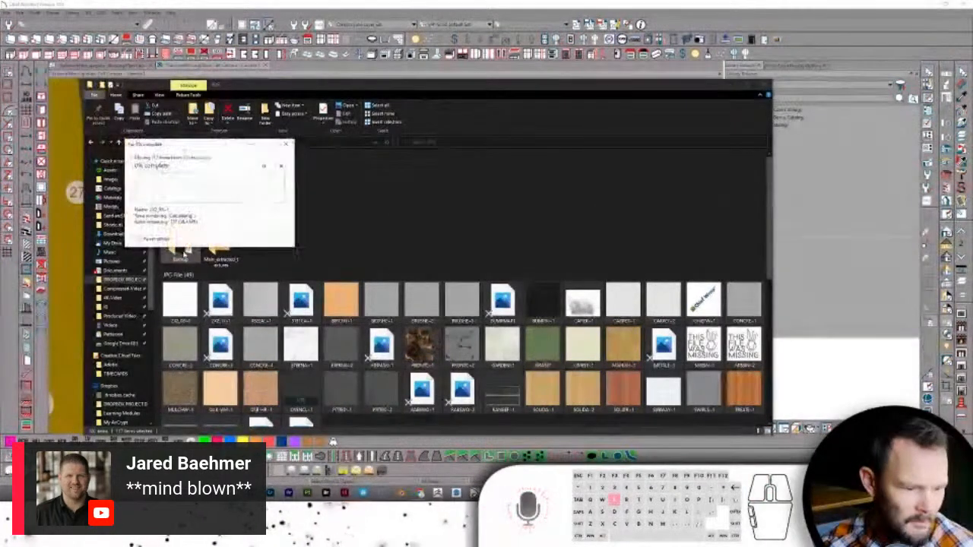
pyautogui.click(174, 187)
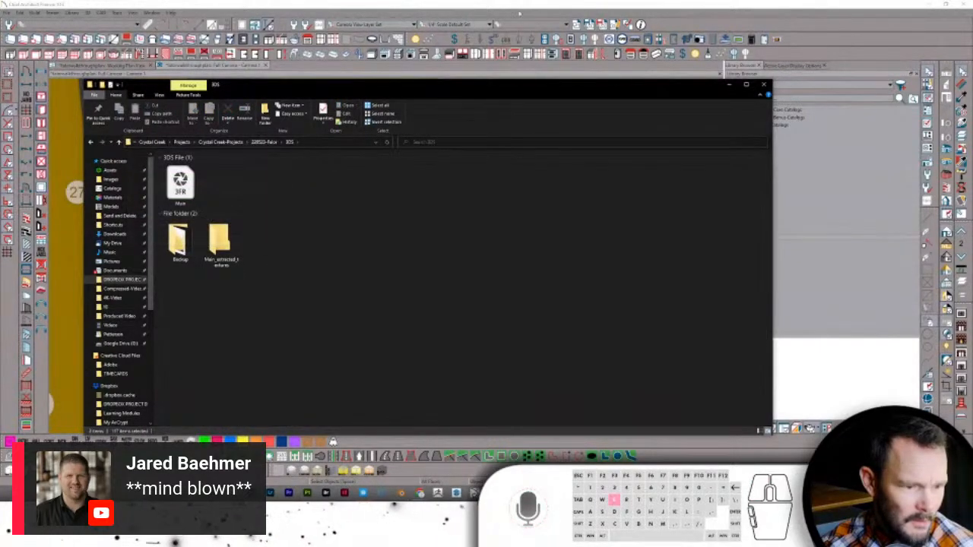
pyautogui.click(550, 11)
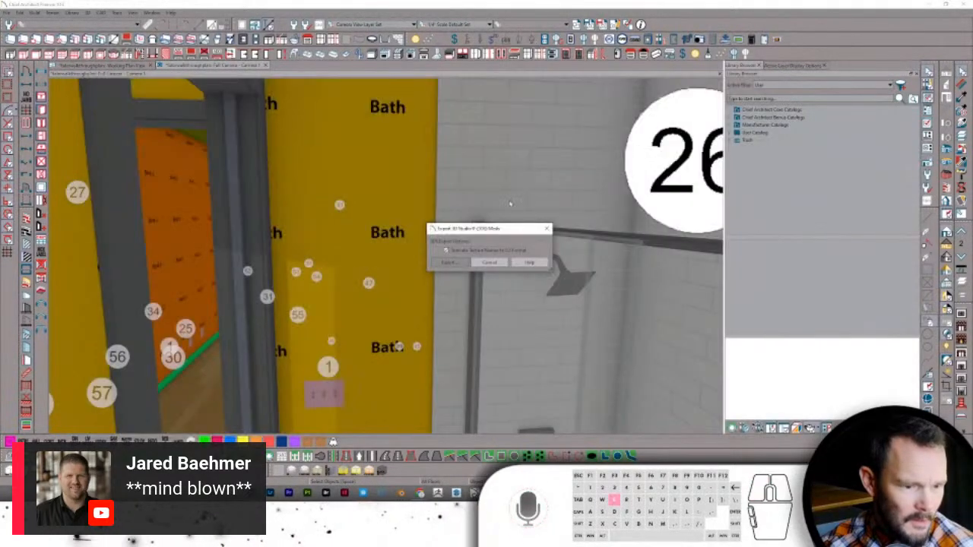
# - Export the 3D Studio mesh, saving over the existing Main.3ds file
pyautogui.click(450, 263)
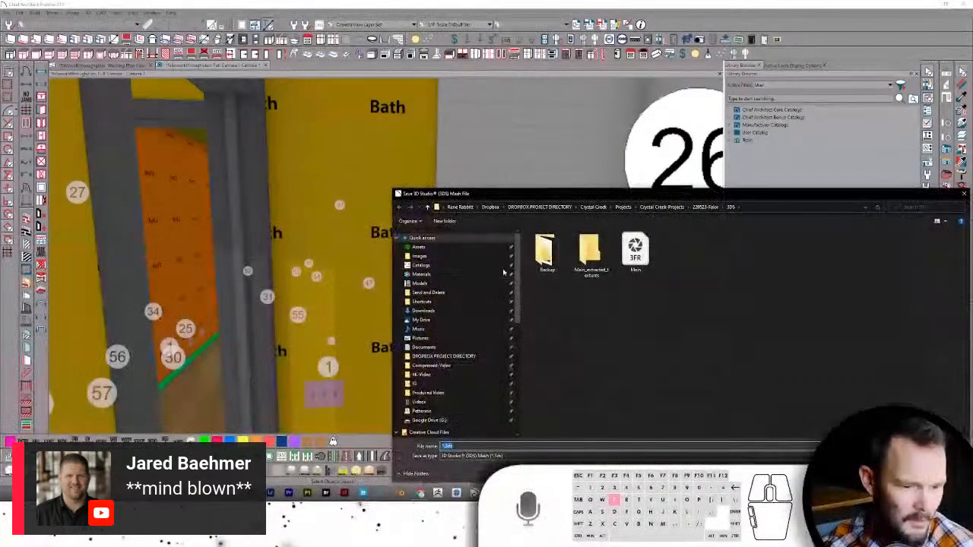
pyautogui.click(640, 255)
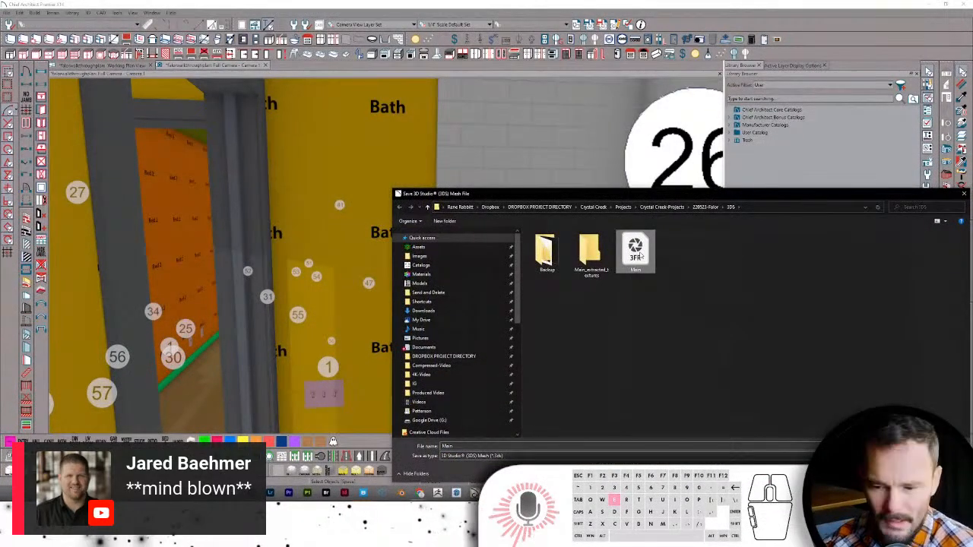
pyautogui.doubleClick(640, 256)
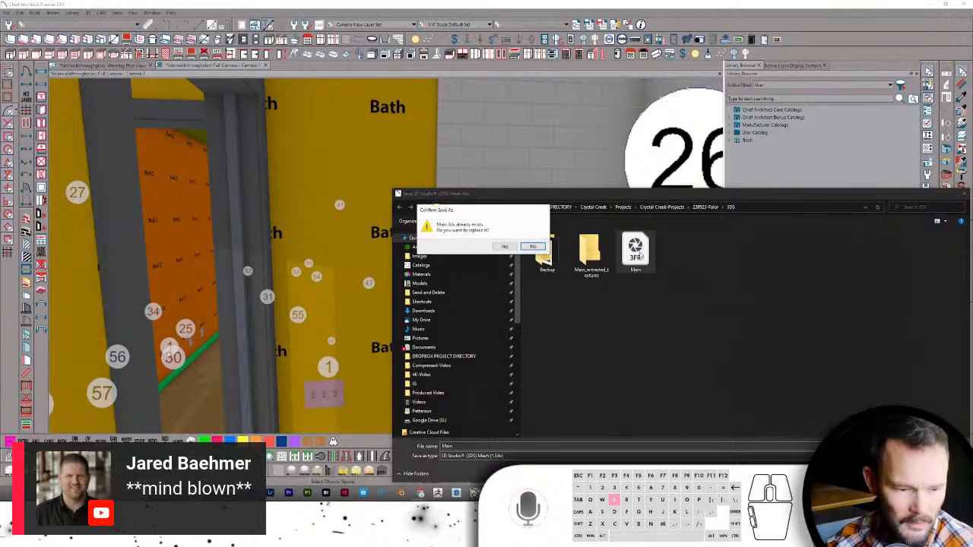
pyautogui.click(504, 246)
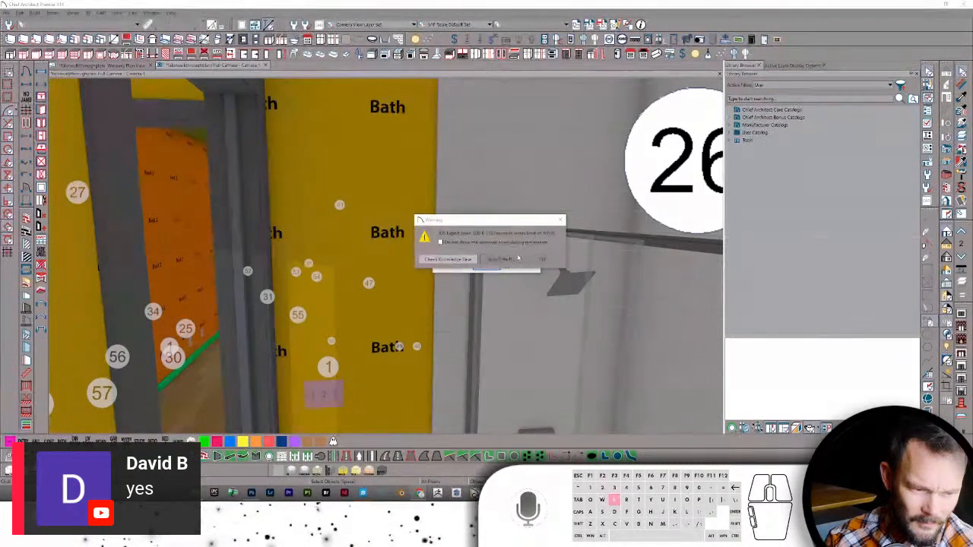
# - Dismiss the three export warnings, including the missing image and file copy notices
pyautogui.click(537, 259)
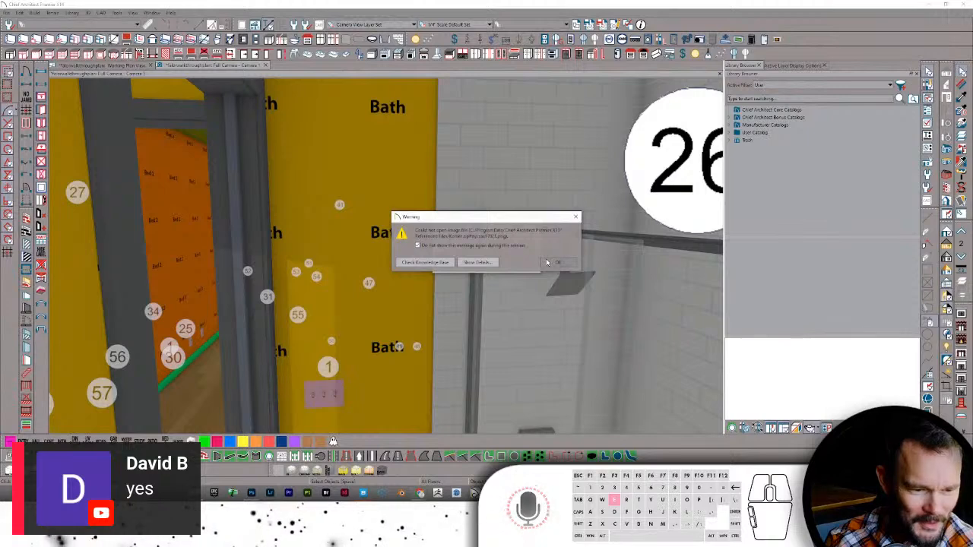
pyautogui.click(549, 262)
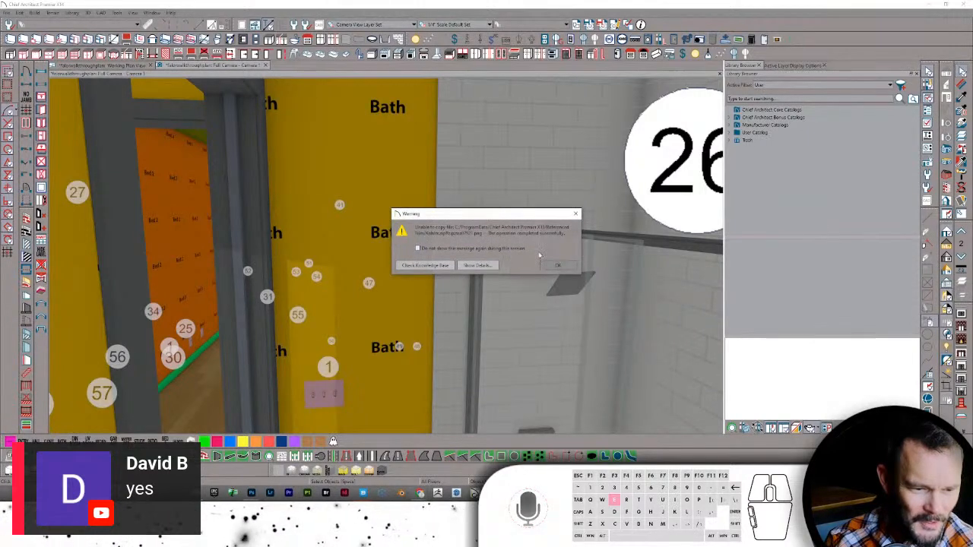
pyautogui.click(555, 265)
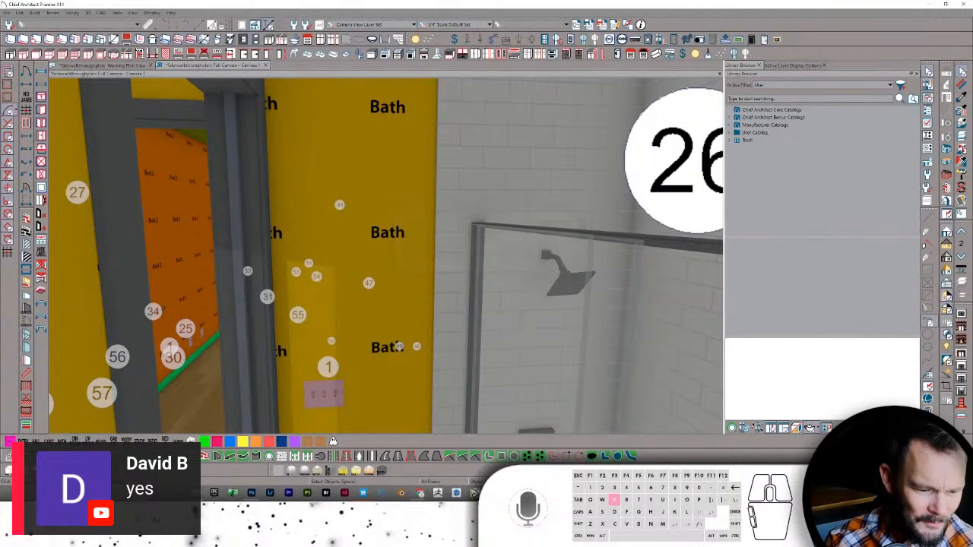
# - In Twinmotion, move the camera into the bath and list the imported Main 3DS and Map PNG
pyautogui.hotkey('alt', 'Tab')
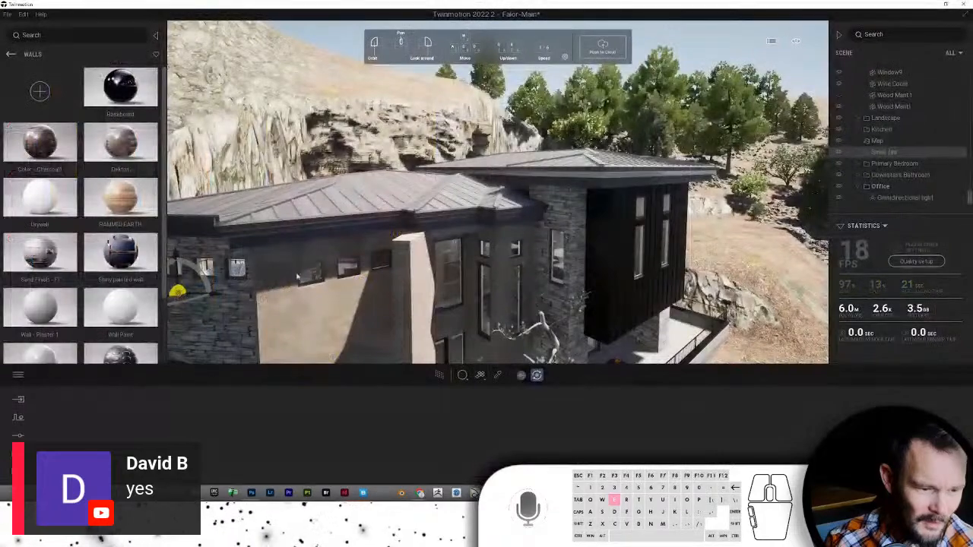
pyautogui.scroll(5, 542, 206)
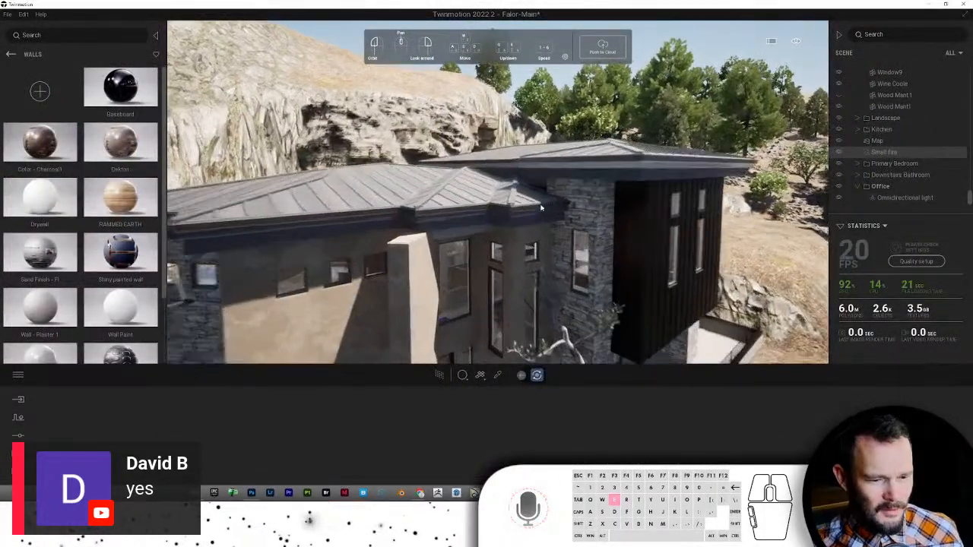
pyautogui.scroll(6, 542, 206)
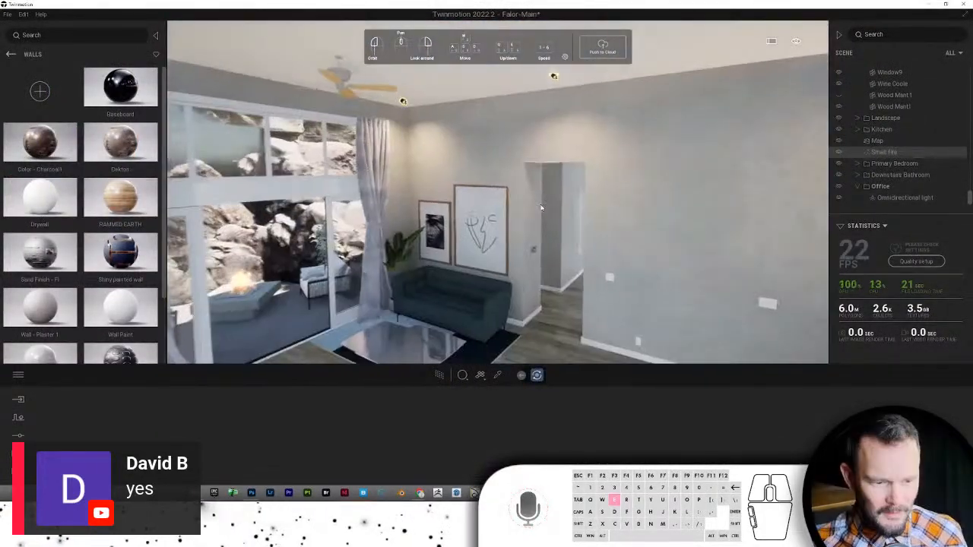
pyautogui.scroll(8, 541, 206)
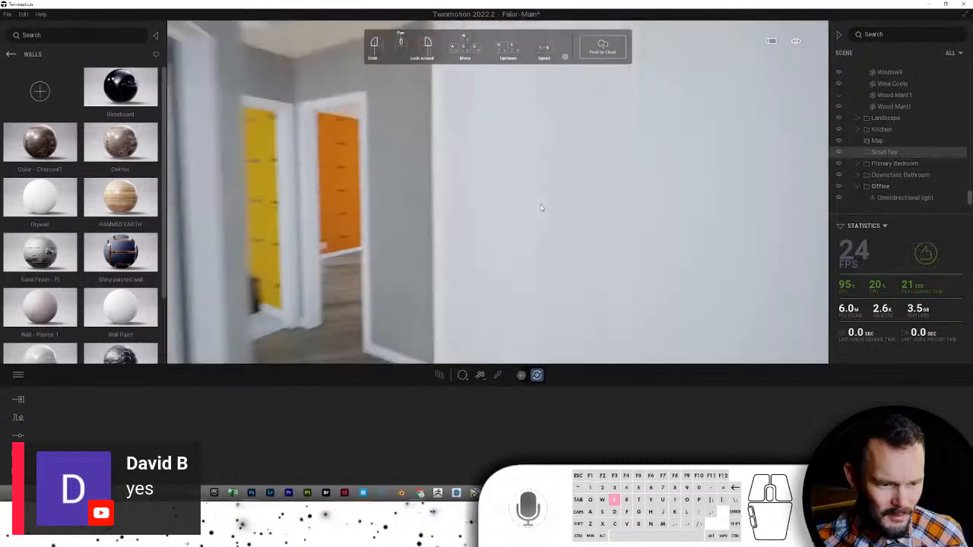
pyautogui.scroll(2, 541, 206)
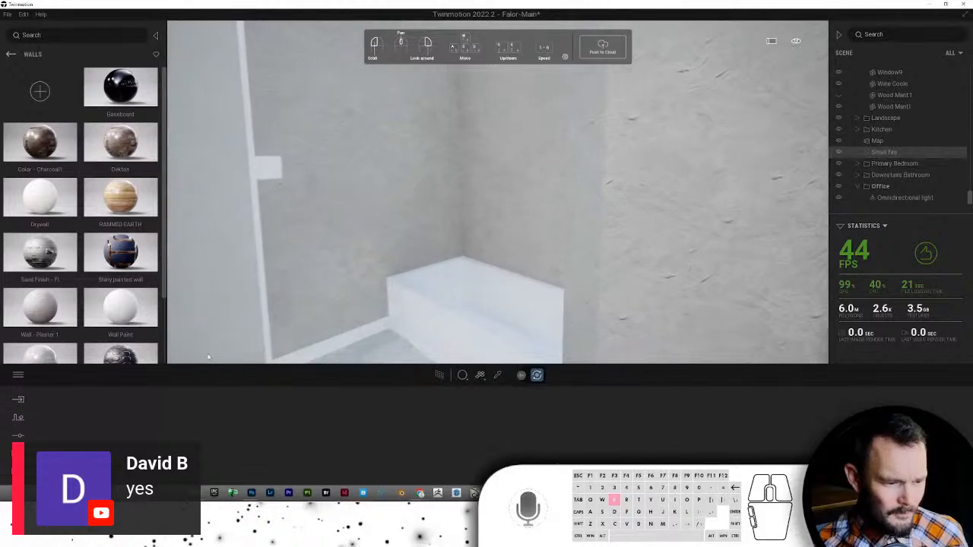
pyautogui.click(19, 400)
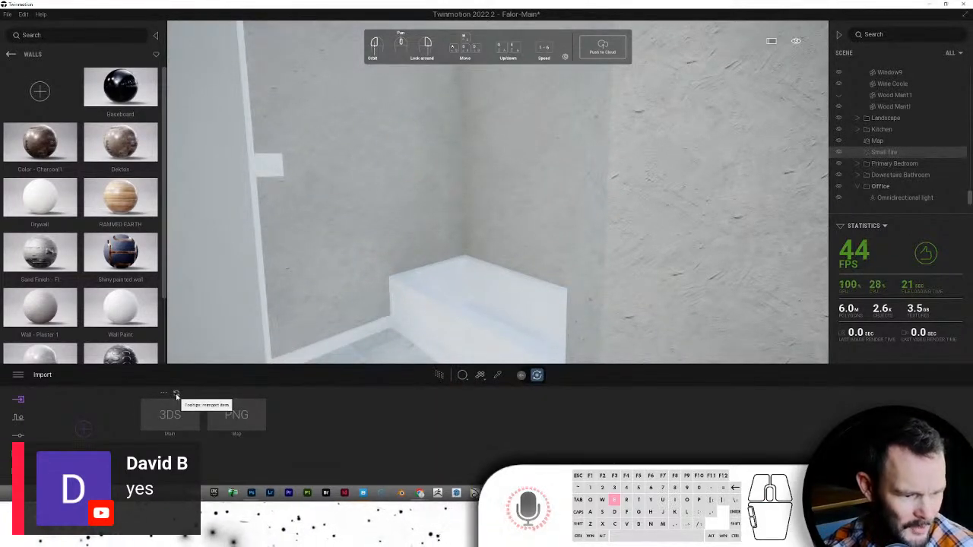
# - Reimport the Main 3DS model and view the shower's new glass door and tiled walls
pyautogui.click(176, 396)
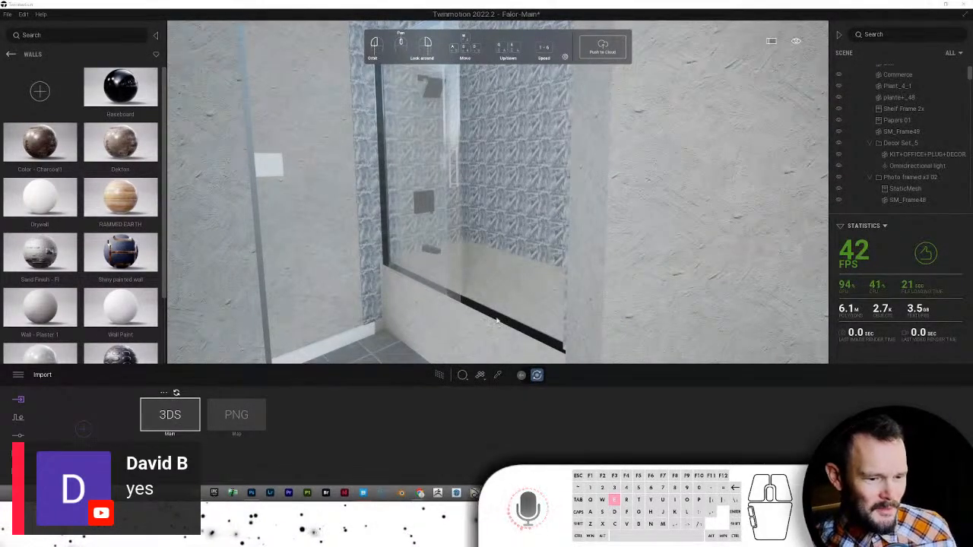
pyautogui.moveTo(497, 320)
pyautogui.mouseDown(button='right')
pyautogui.moveTo(489, 220)
pyautogui.moveTo(513, 222)
pyautogui.moveTo(466, 245)
pyautogui.moveTo(495, 254)
pyautogui.moveTo(486, 260)
pyautogui.moveTo(558, 148)
pyautogui.moveTo(516, 194)
pyautogui.mouseUp(button='right')
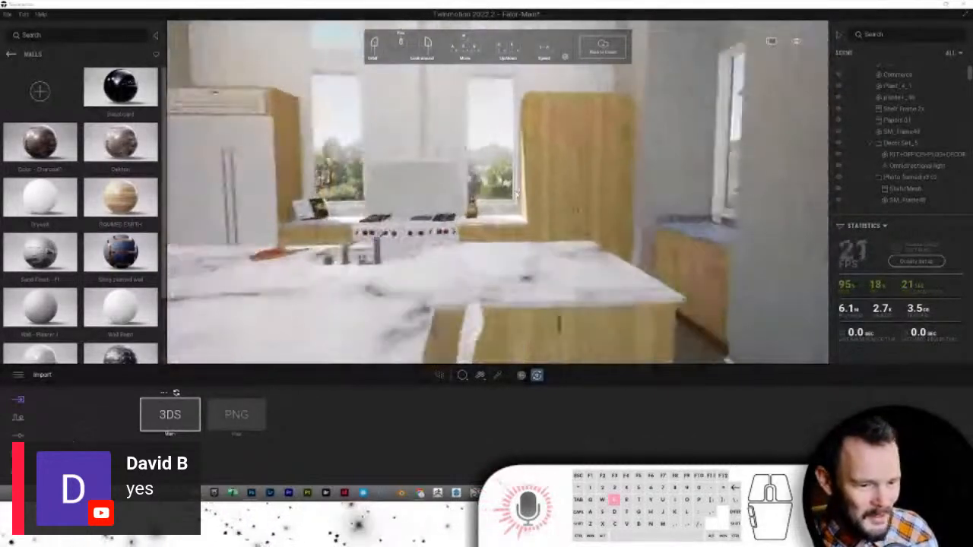
# - Fly the camera from the kitchen past the desk and TV into the bathroom vanity area
pyautogui.scroll(-3, 281, 193)
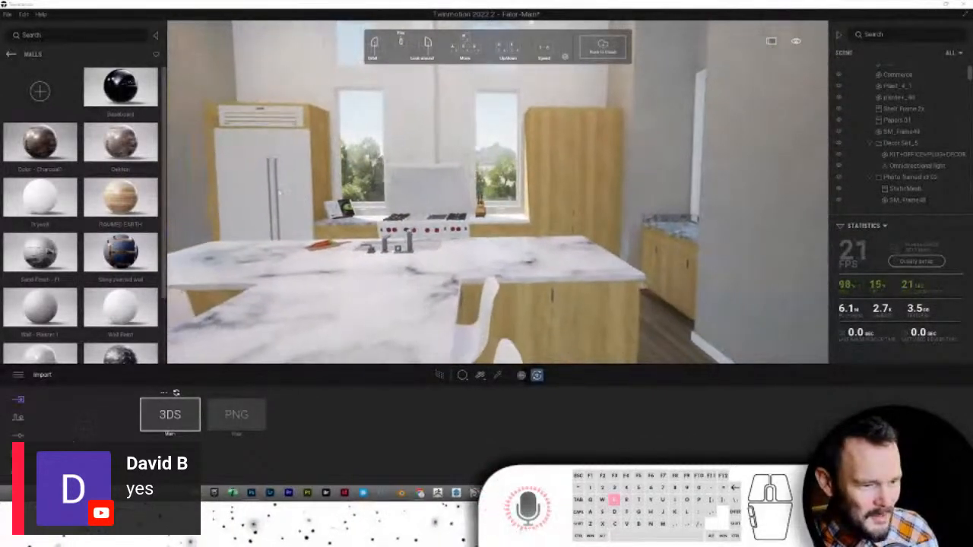
pyautogui.scroll(-3, 280, 193)
pyautogui.moveTo(449, 187); pyautogui.dragTo(455, 189, button='right')
pyautogui.press('e')
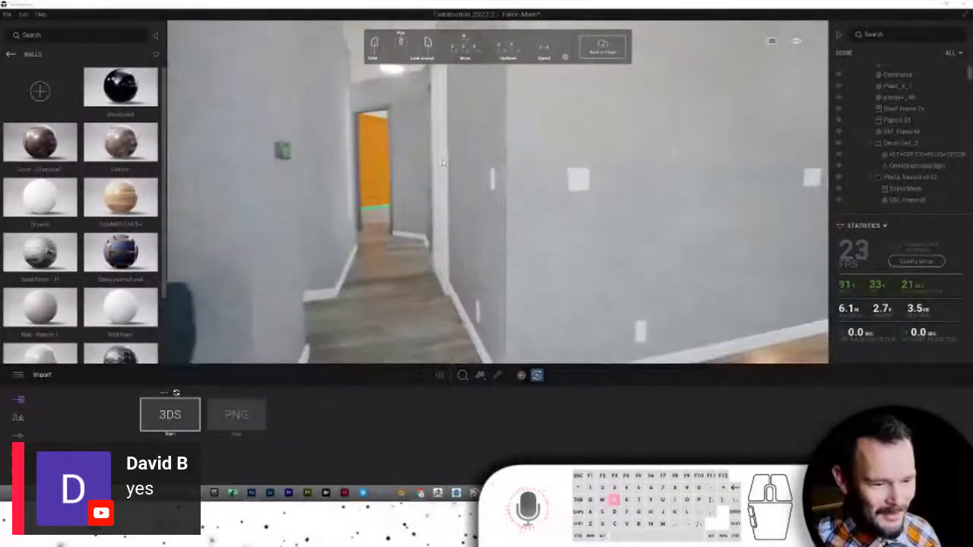
pyautogui.scroll(3, 414, 183)
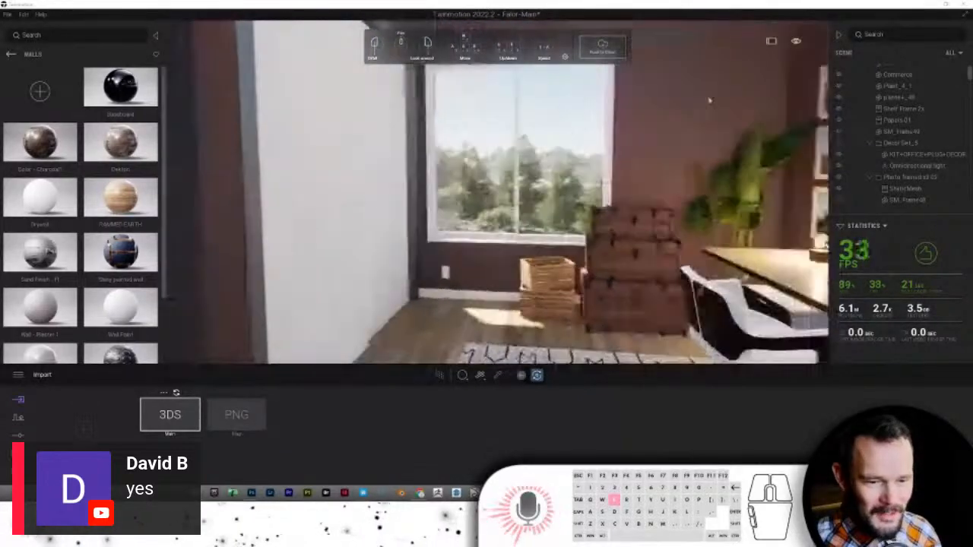
pyautogui.moveTo(631, 166); pyautogui.dragTo(545, 187, button='right')
pyautogui.scroll(3, 545, 188)
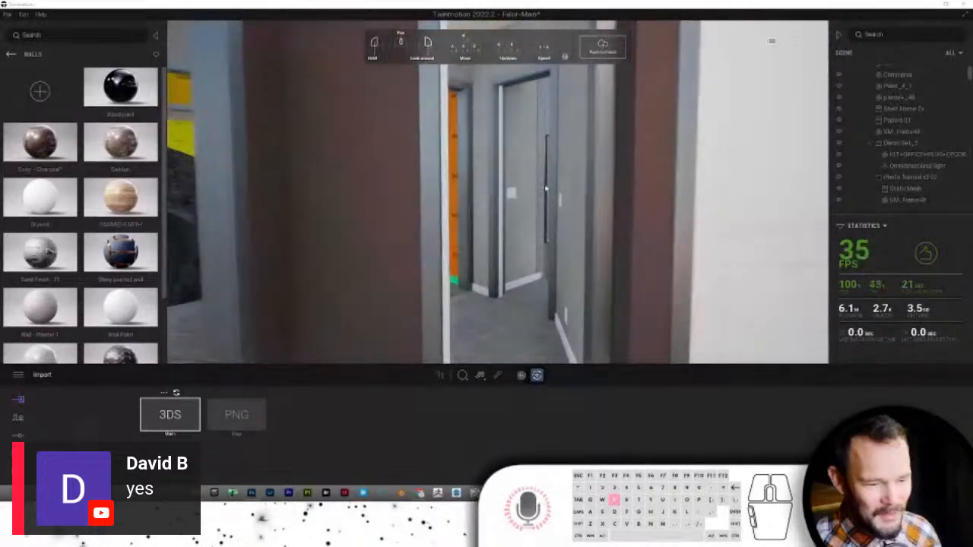
pyautogui.press('e')
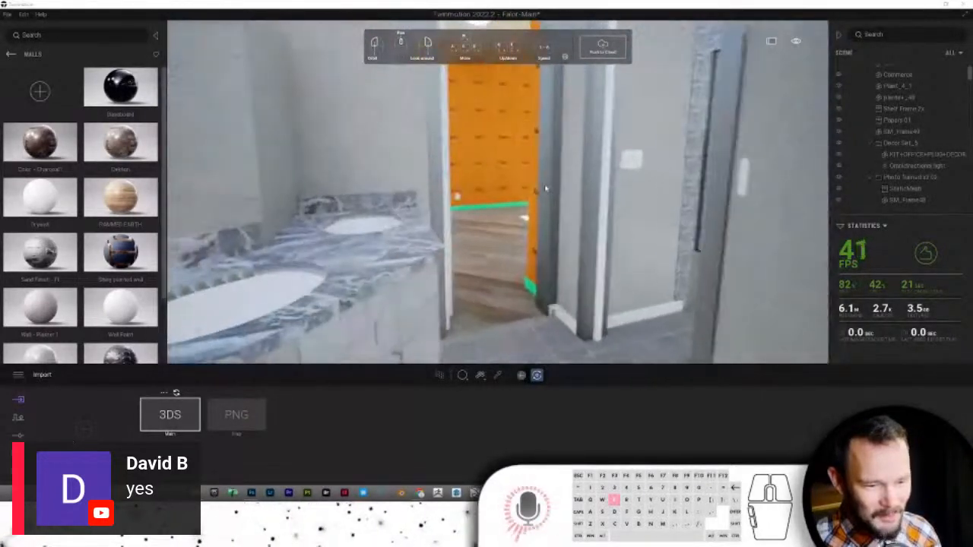
pyautogui.moveTo(545, 188); pyautogui.dragTo(619, 221, button='right')
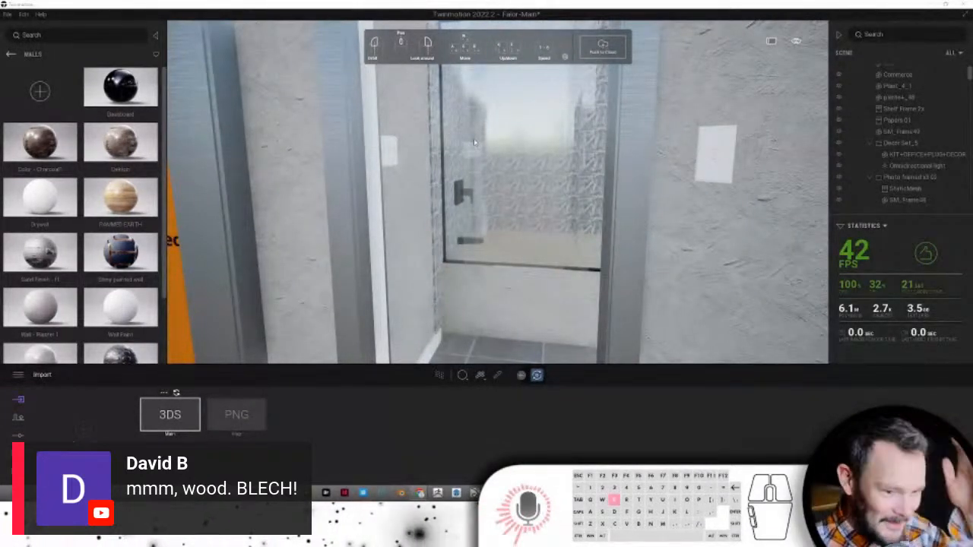
pyautogui.click(554, 272)
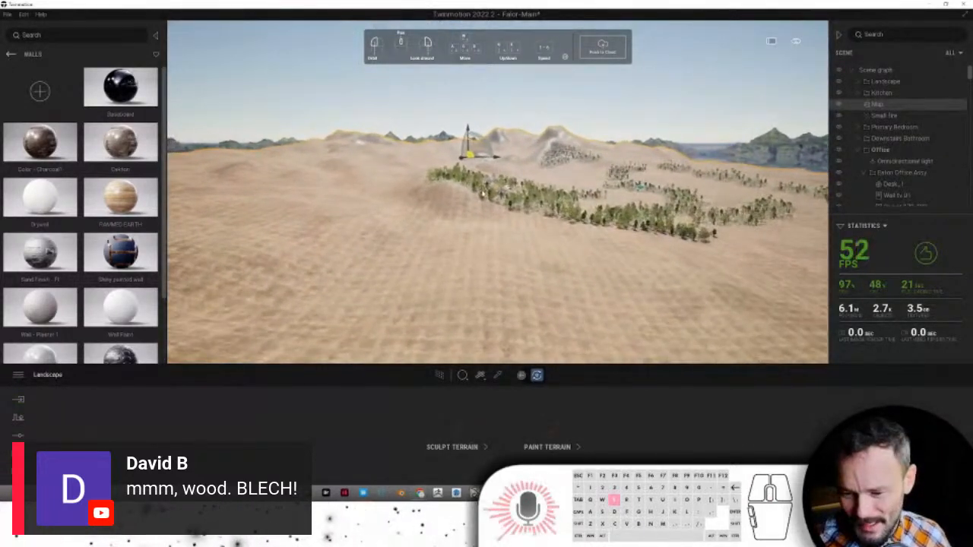
# - Zoom to the Office group, pick the textured bathroom wall, and drop Drywall onto it
pyautogui.rightClick(881, 150)
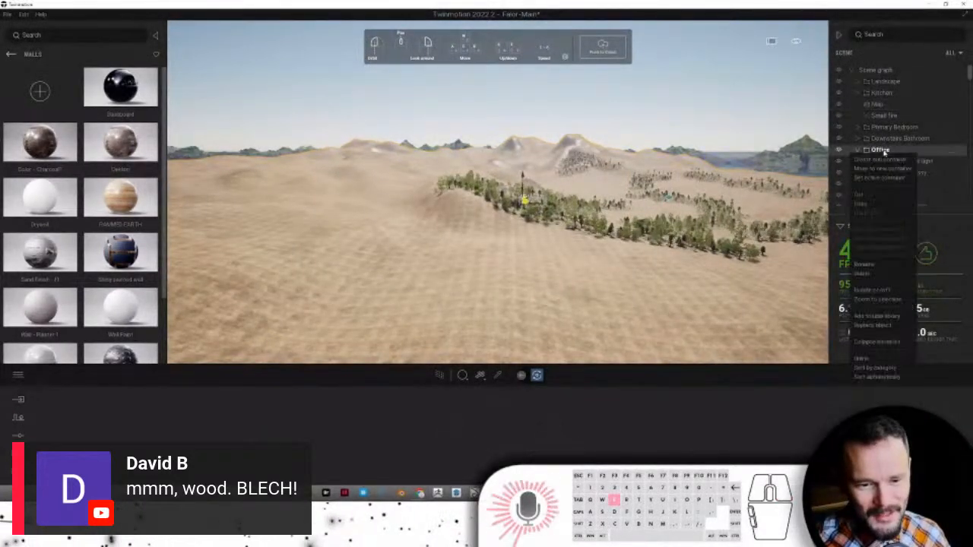
pyautogui.click(882, 299)
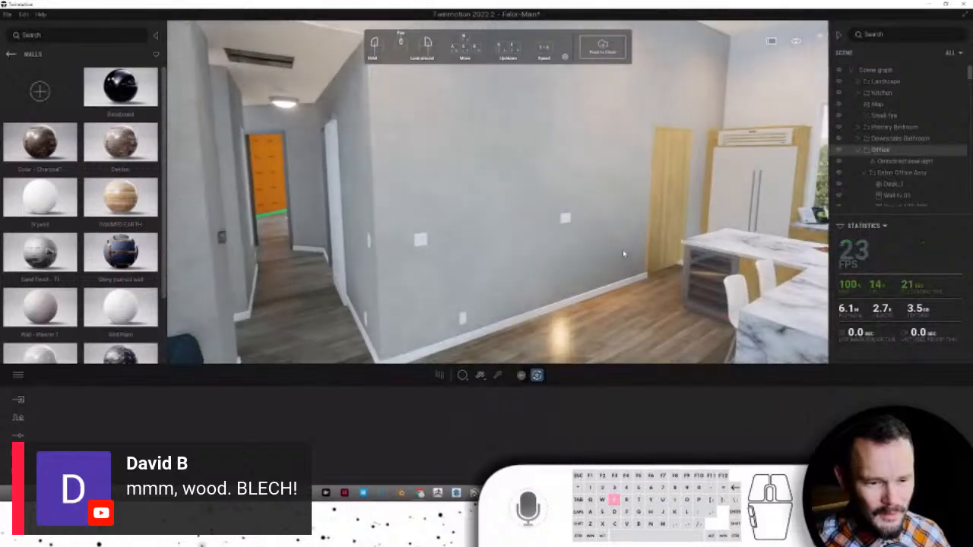
pyautogui.click(623, 254)
pyautogui.moveTo(623, 253)
pyautogui.mouseDown(button='right')
pyautogui.moveTo(707, 32)
pyautogui.moveTo(536, 20)
pyautogui.moveTo(617, 254)
pyautogui.mouseUp(button='right')
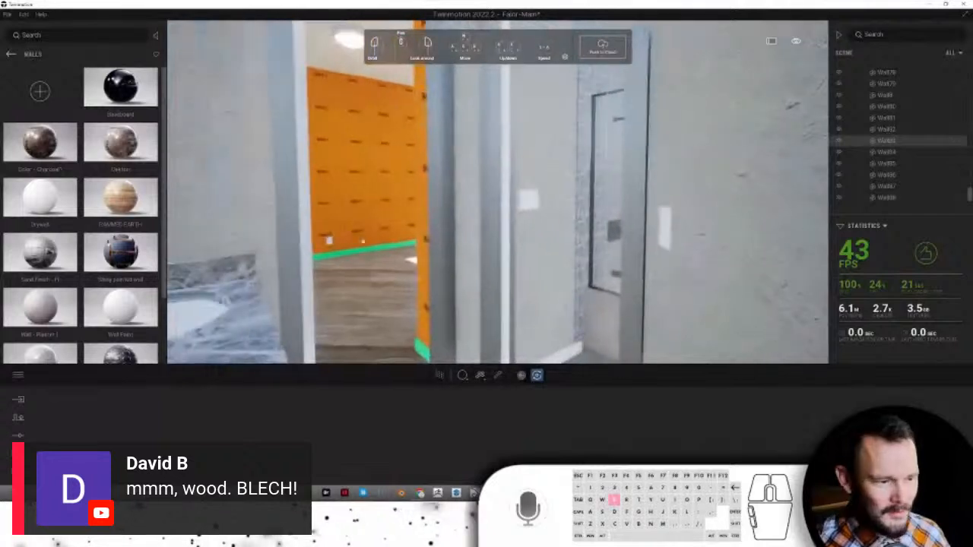
pyautogui.moveTo(50, 199); pyautogui.dragTo(213, 190)
# - Apply Drywall to the right, back, above-sink and remaining textured bathroom walls
pyautogui.moveTo(79, 206); pyautogui.dragTo(722, 198)
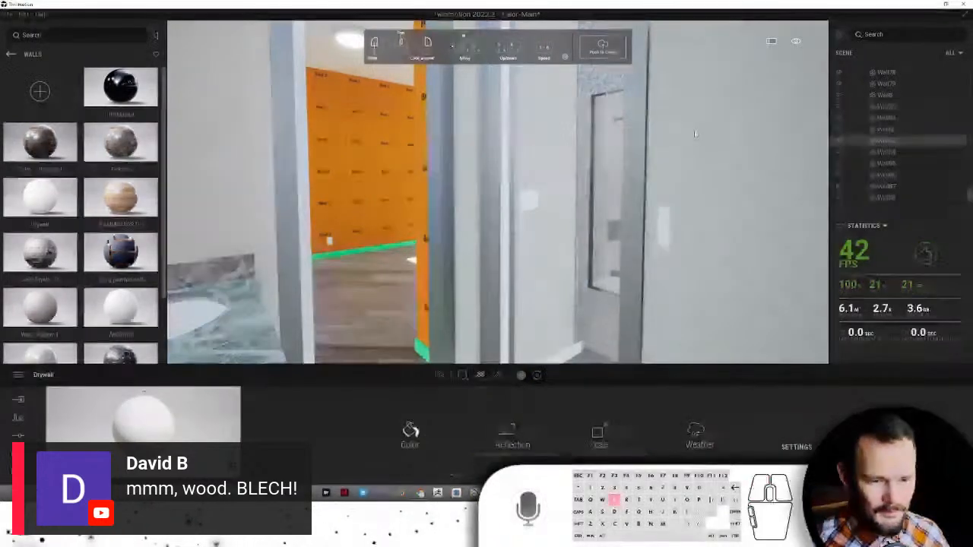
pyautogui.moveTo(132, 203); pyautogui.dragTo(475, 101)
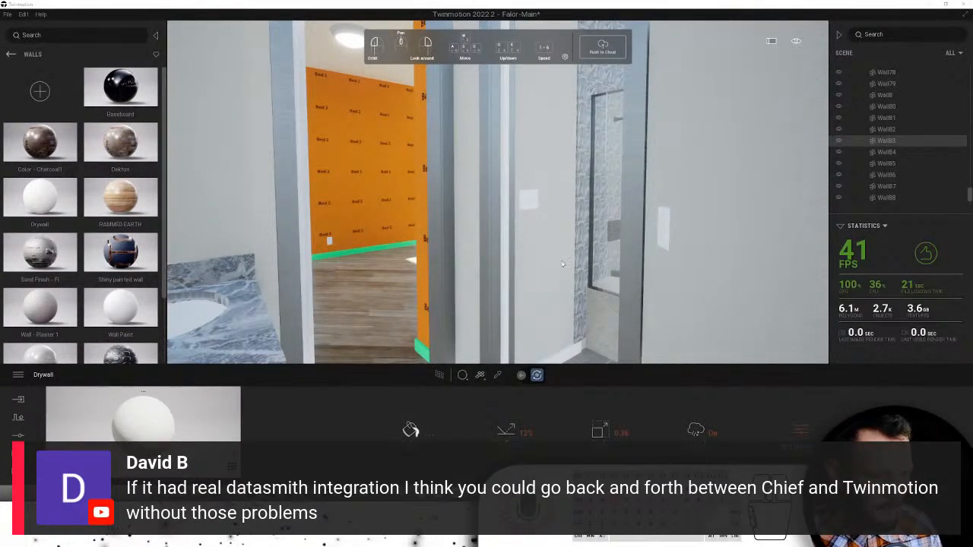
pyautogui.moveTo(535, 229); pyautogui.dragTo(519, 228, button='right')
pyautogui.click(526, 229)
pyautogui.moveTo(45, 201); pyautogui.dragTo(436, 130)
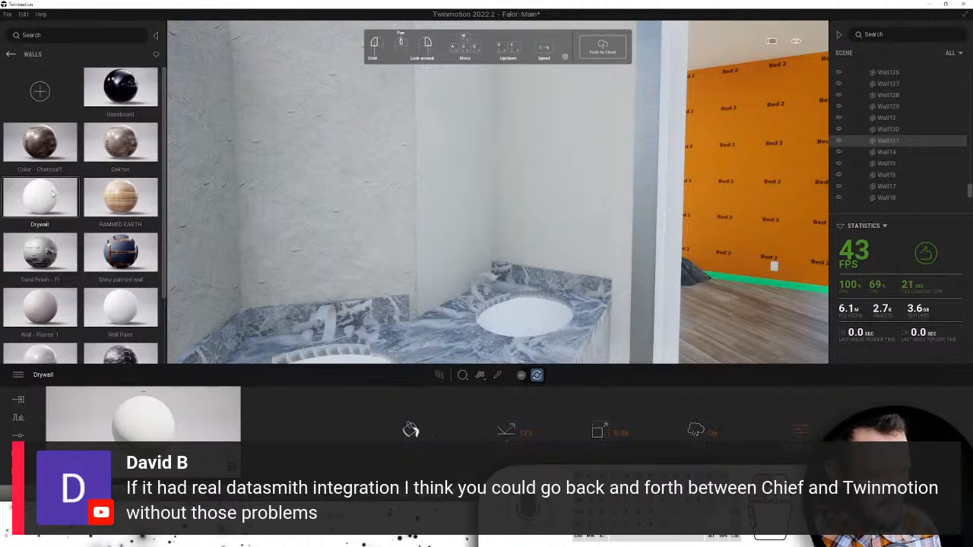
pyautogui.moveTo(52, 195); pyautogui.dragTo(301, 160)
pyautogui.moveTo(316, 183); pyautogui.dragTo(303, 186, button='right')
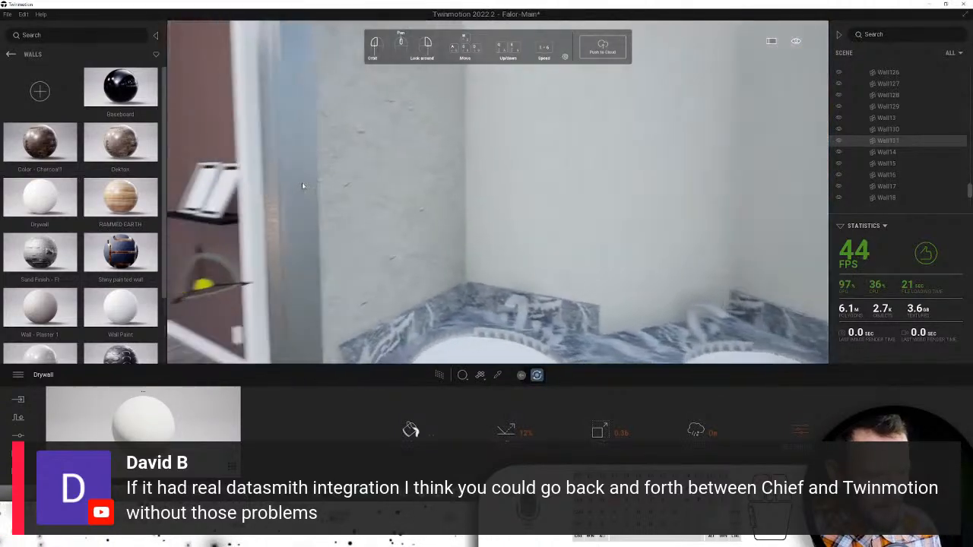
pyautogui.moveTo(46, 199); pyautogui.dragTo(389, 150)
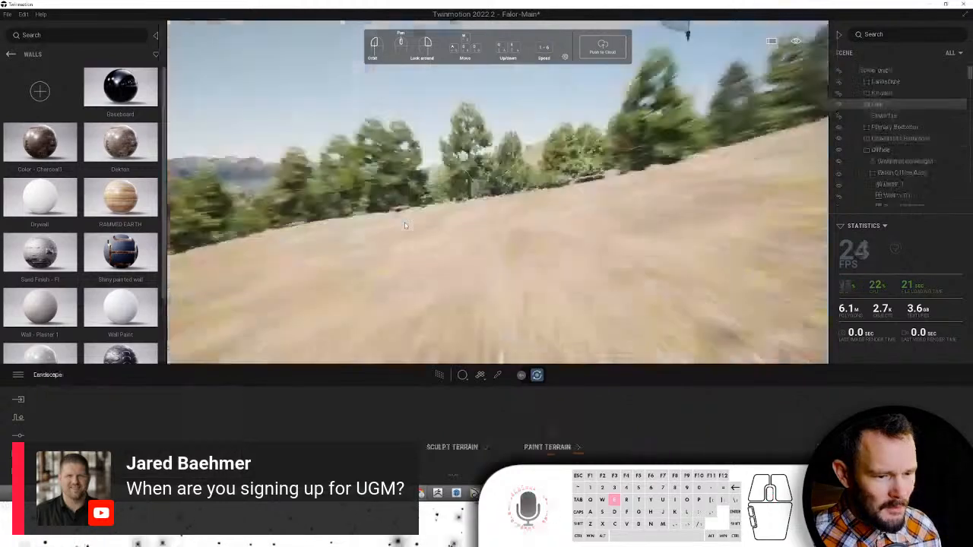
# - Zoom the camera to the Office group, turn toward the shower, and bring the sticky note over
pyautogui.click(673, 205)
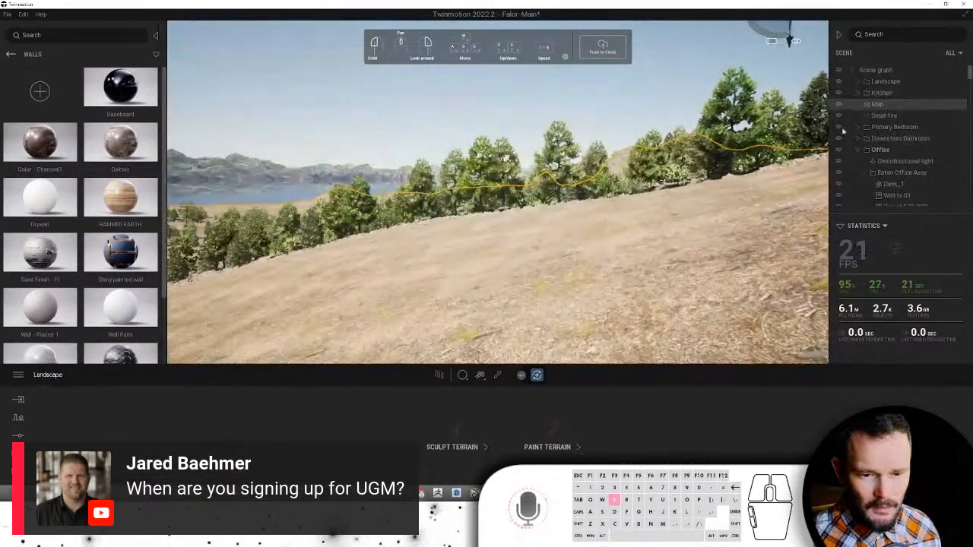
pyautogui.scroll(-3, 909, 150)
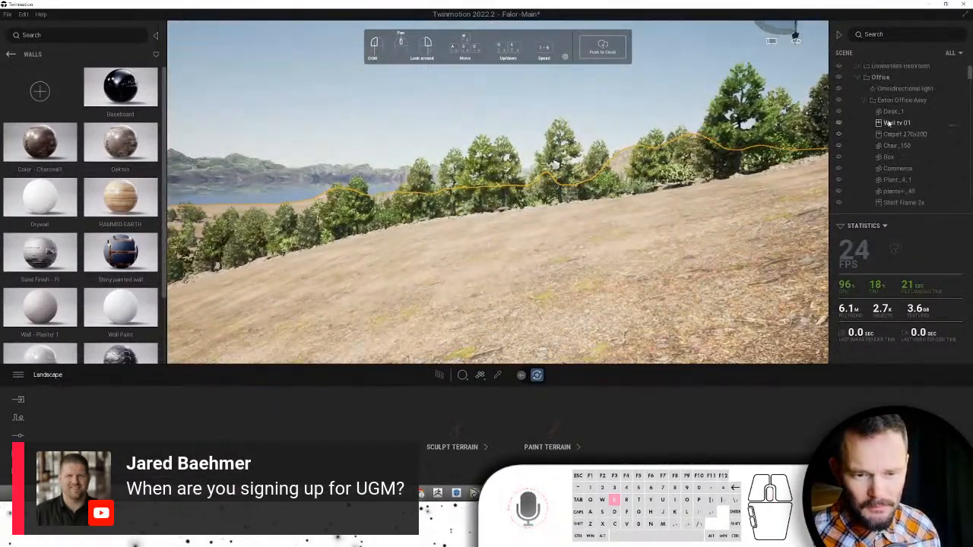
pyautogui.click(879, 77)
pyautogui.rightClick(879, 78)
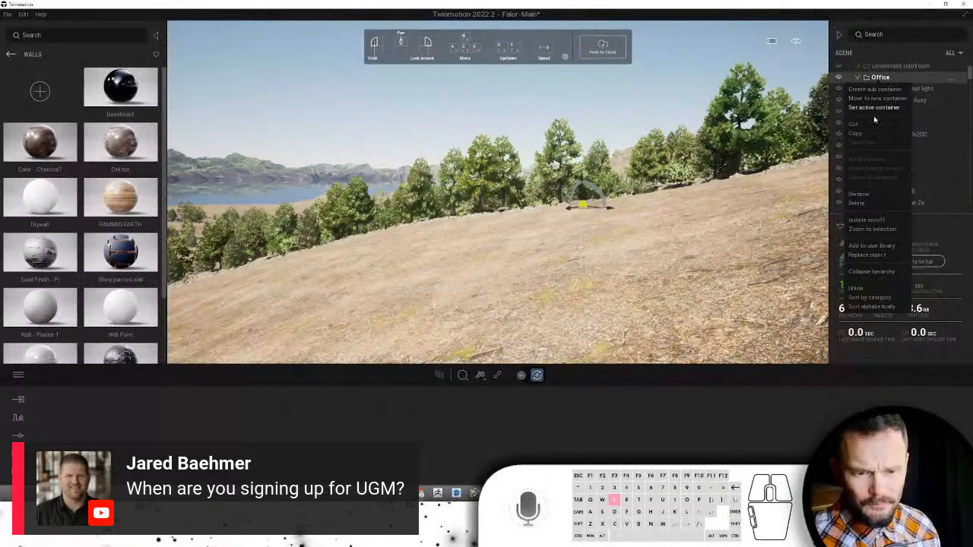
pyautogui.click(872, 229)
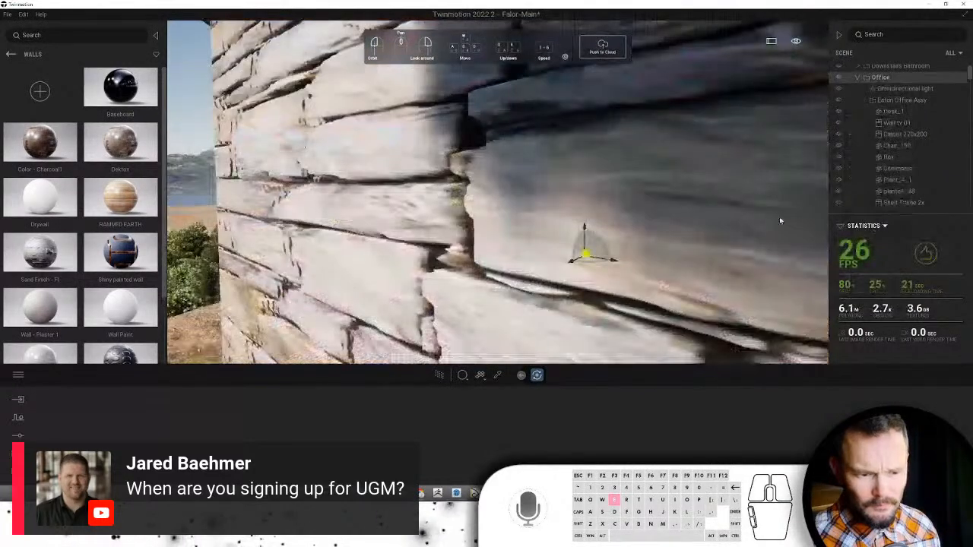
pyautogui.moveTo(777, 217); pyautogui.dragTo(585, 208)
pyautogui.scroll(-5, 594, 221)
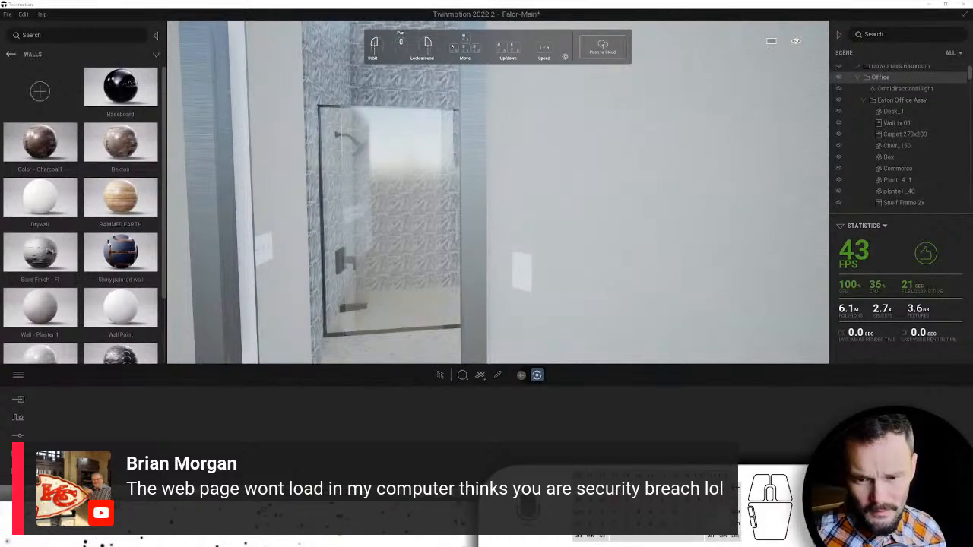
pyautogui.moveTo(972, 9); pyautogui.dragTo(385, 118)
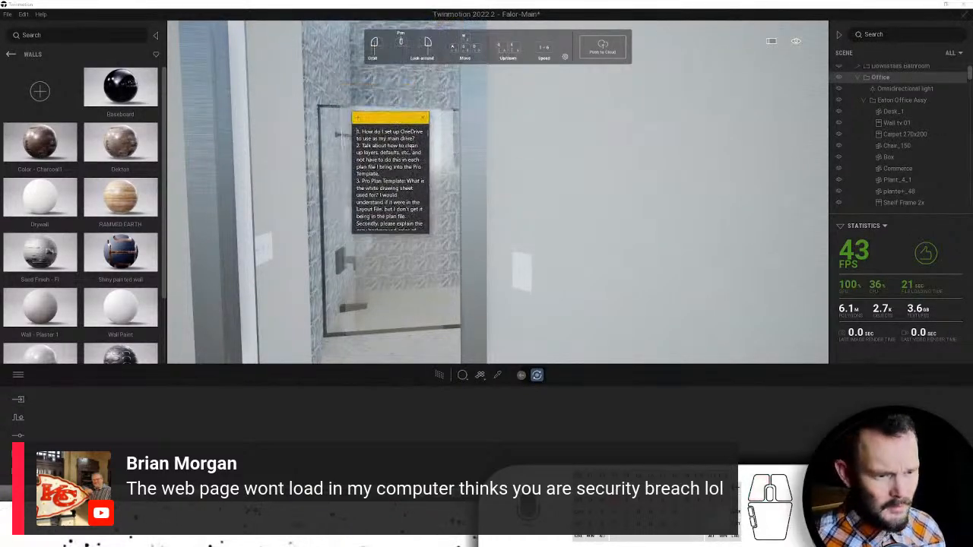
# - Create a new sticky note containing the web address 'Rabbitholesign.net'
pyautogui.click(359, 118)
pyautogui.write('Ra')
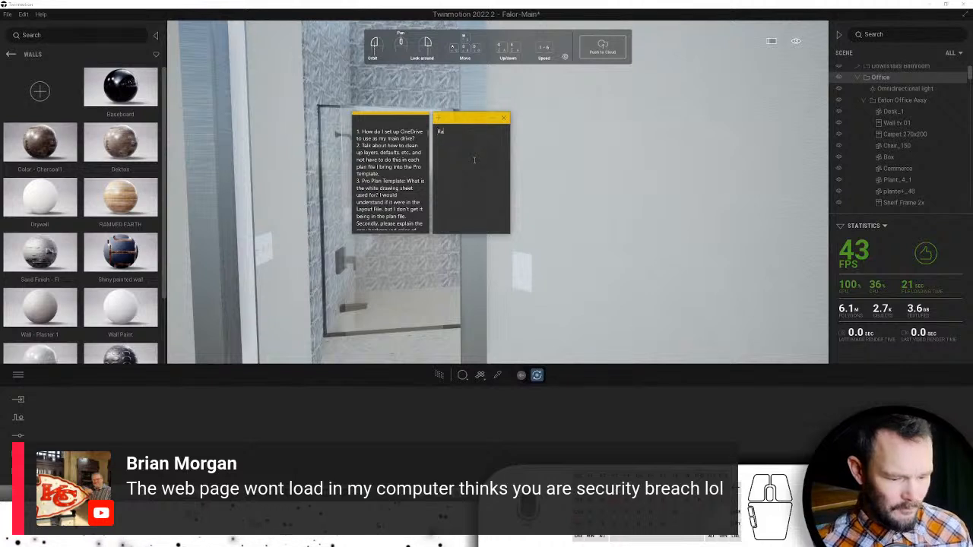
pyautogui.write('bbitholesign')
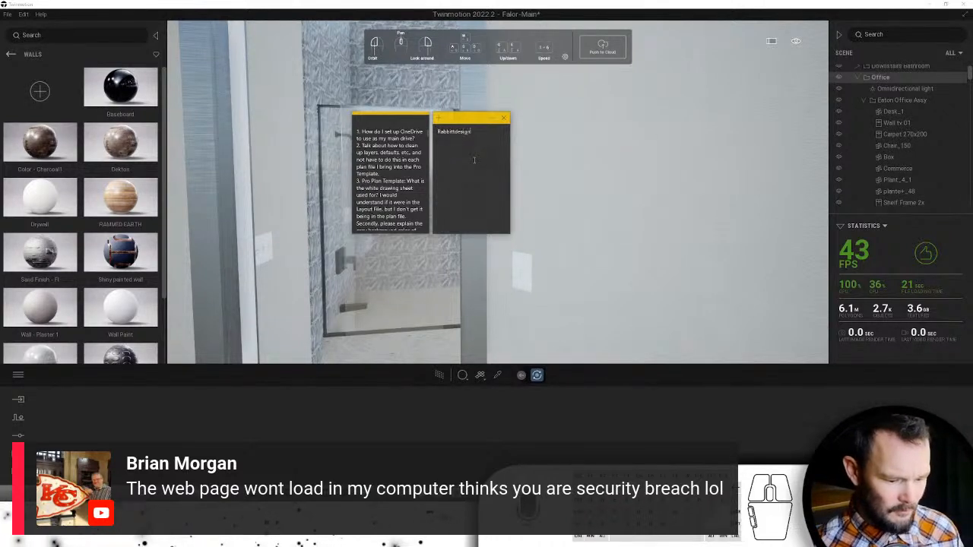
pyautogui.write('.net')
pyautogui.press('Return')
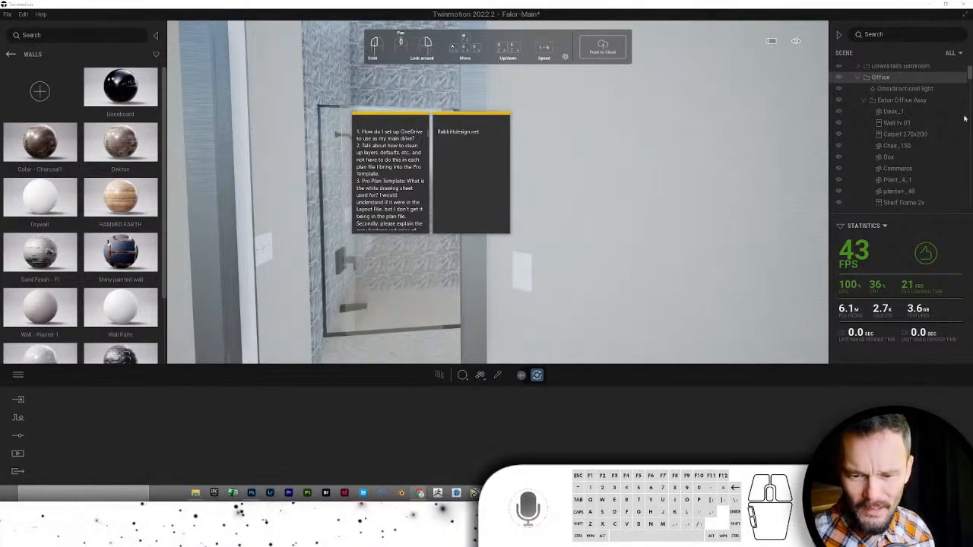
# - Dismiss the sticky notes and back the camera out of the shower to frame the doorway
pyautogui.click(416, 275)
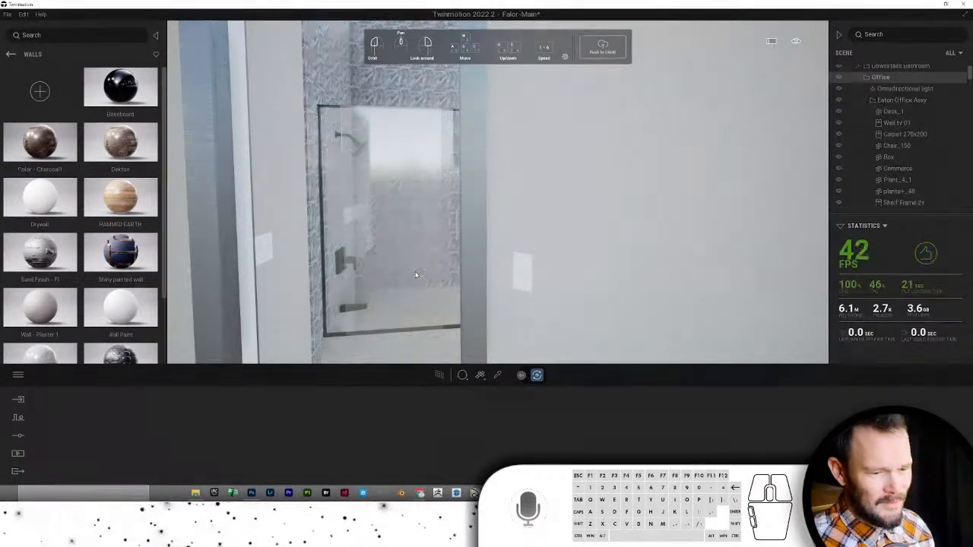
pyautogui.press('w')
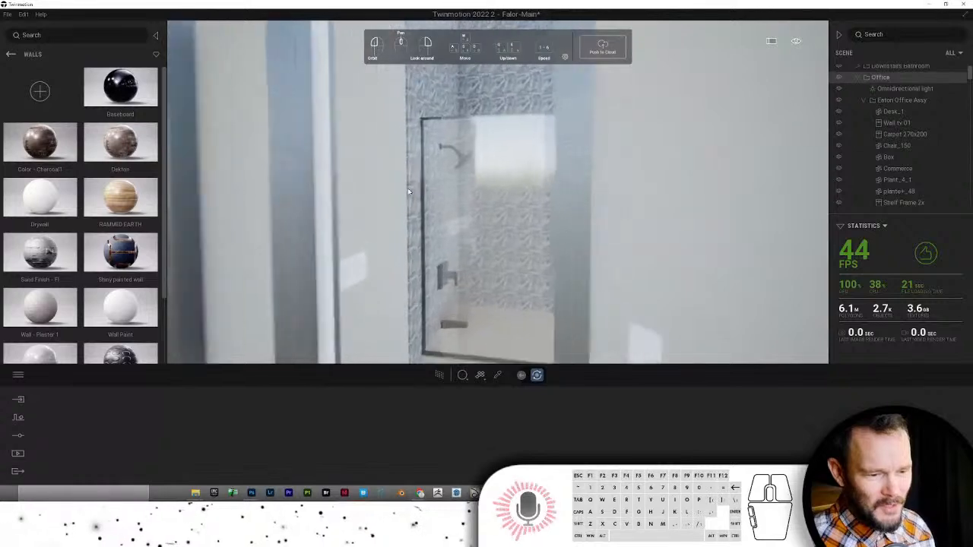
pyautogui.press('s')
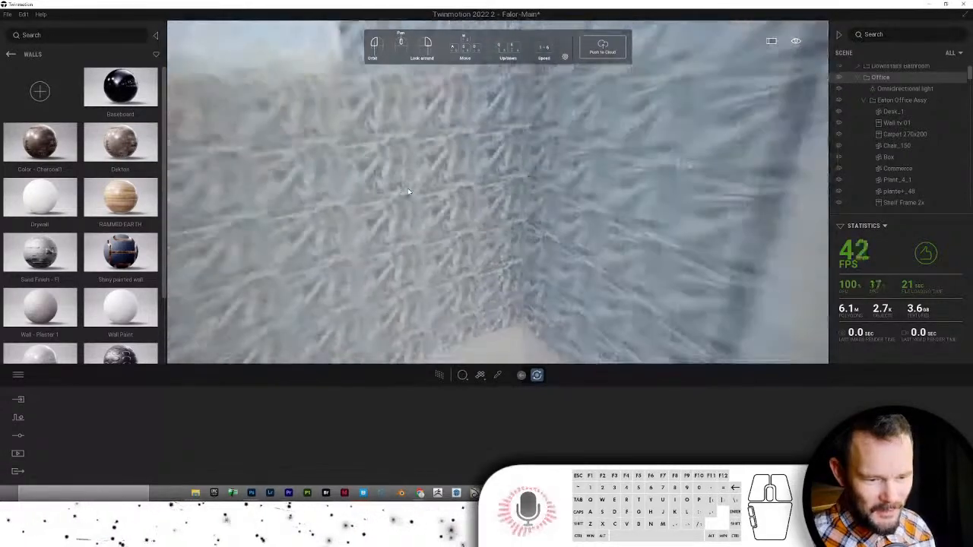
pyautogui.press('s')
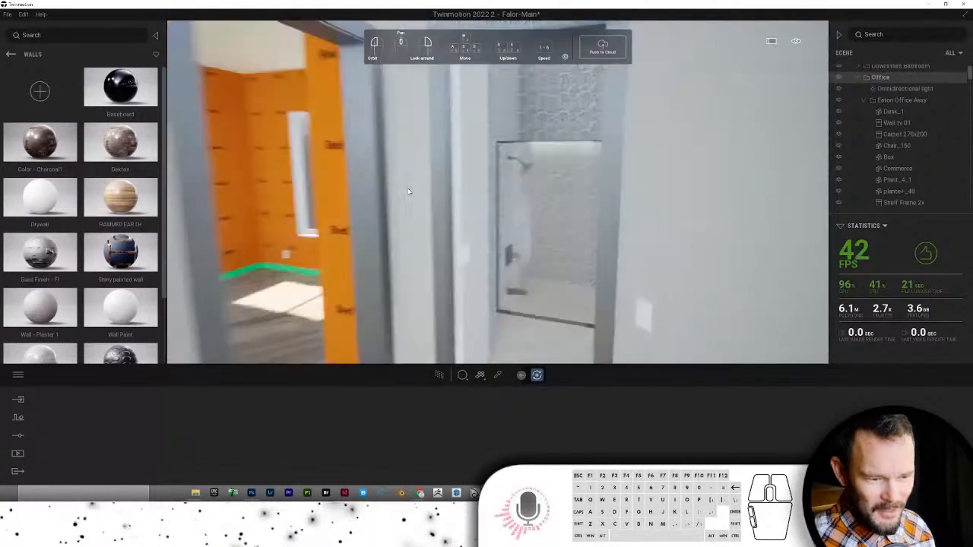
pyautogui.press('d')
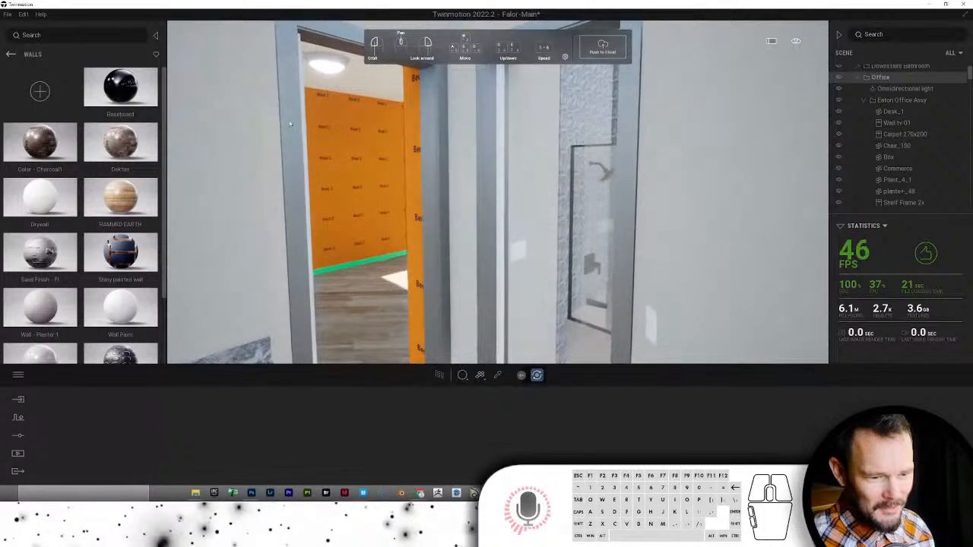
pyautogui.press('e')
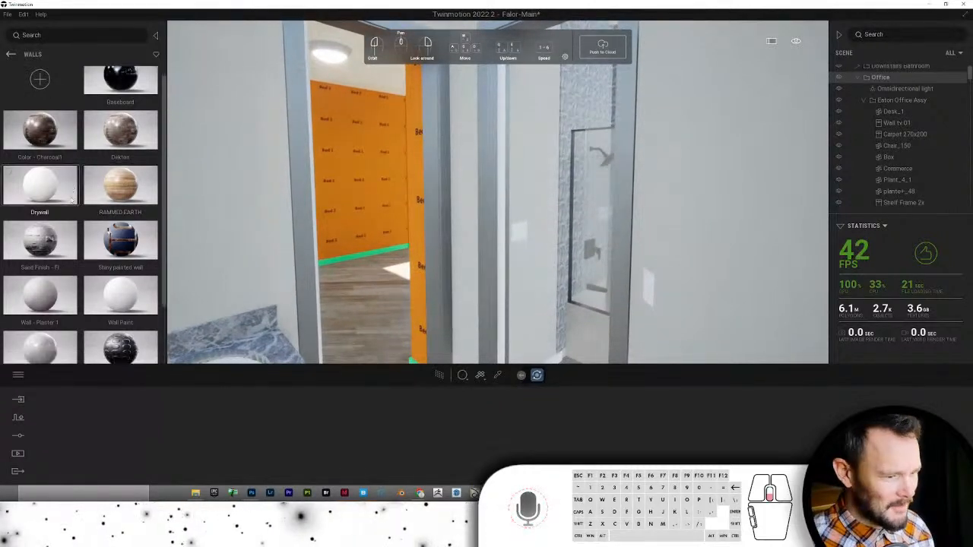
pyautogui.scroll(-3, 83, 183)
pyautogui.scroll(3, 72, 176)
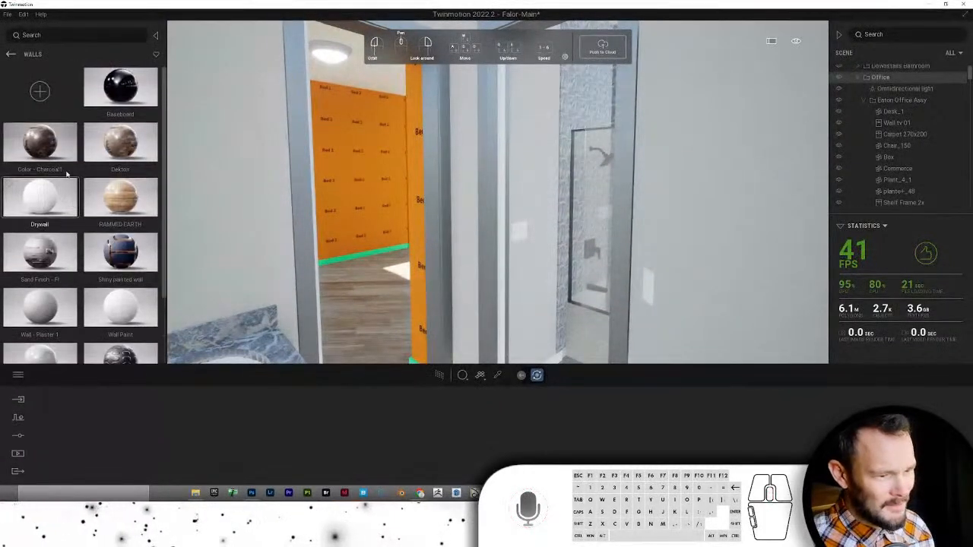
# - Apply White Trim from the 0-0-Color Coding material set to the bathroom door casing
pyautogui.click(11, 54)
pyautogui.click(121, 95)
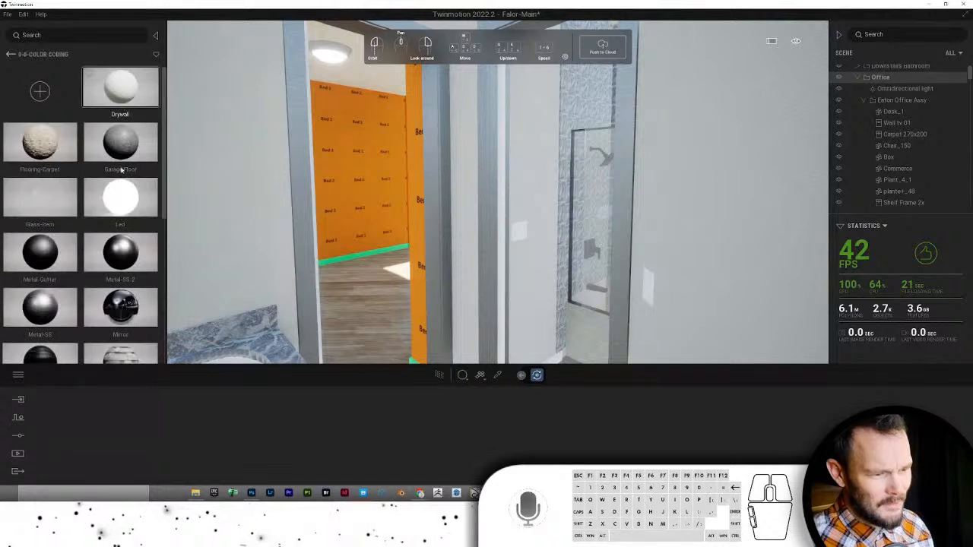
pyautogui.scroll(-5, 139, 223)
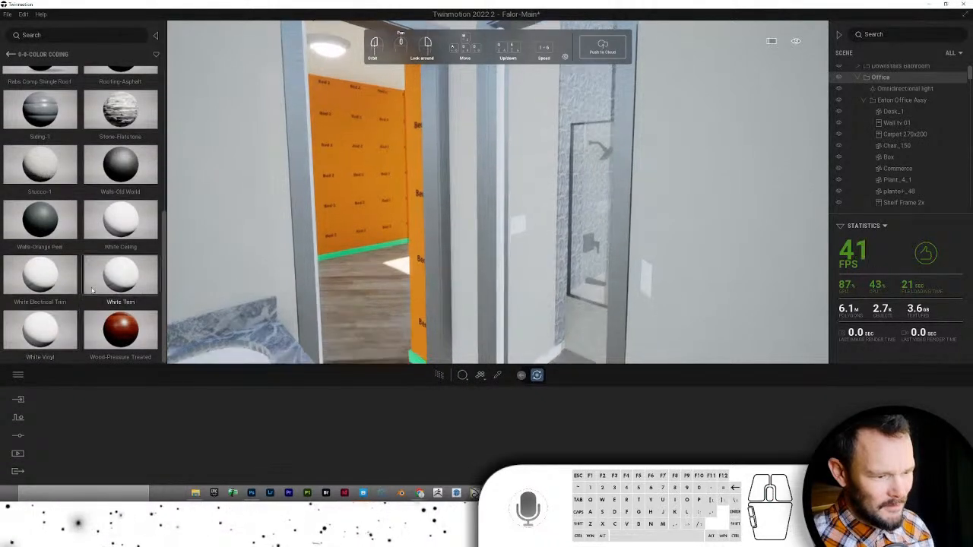
pyautogui.moveTo(124, 275); pyautogui.dragTo(456, 194)
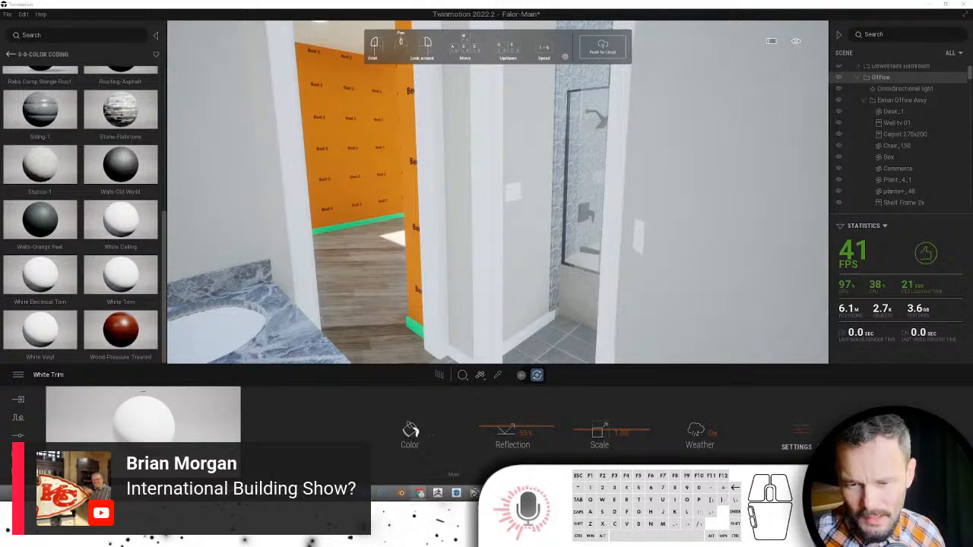
# - Maximize the ChiefTalk forum in Chrome and open the Announcements > Chief Academy 2022 thread
pyautogui.hotkey('alt', 'Tab')
pyautogui.moveTo(810, 19); pyautogui.dragTo(581, 43)
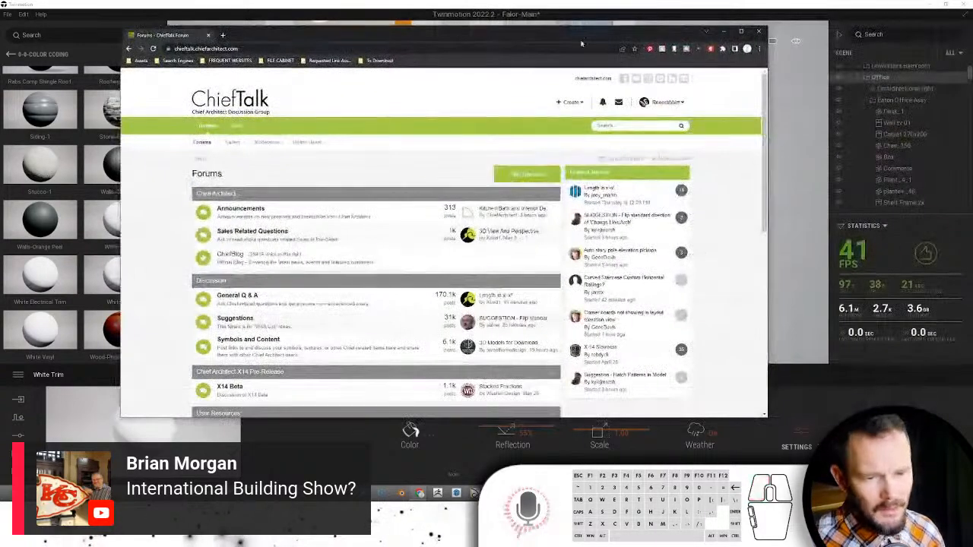
pyautogui.click(741, 31)
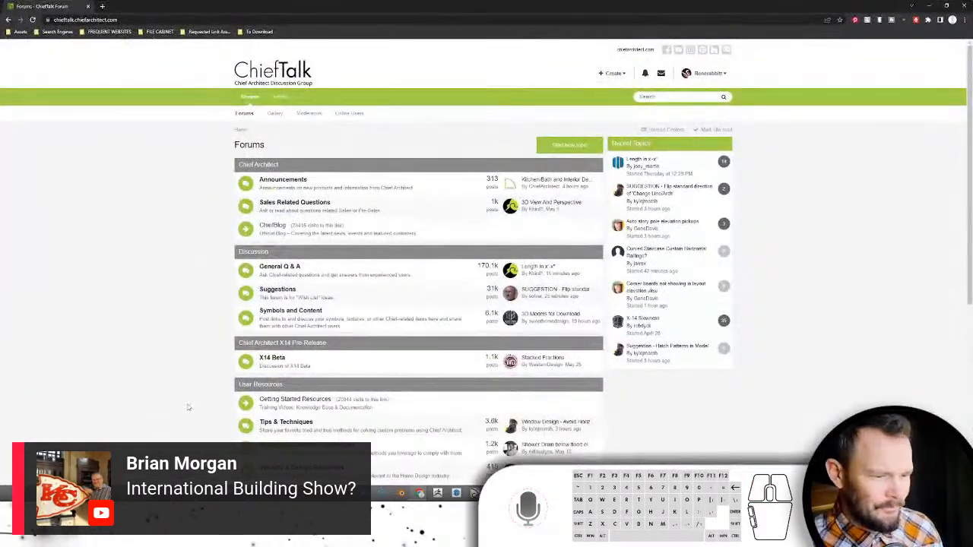
pyautogui.click(278, 185)
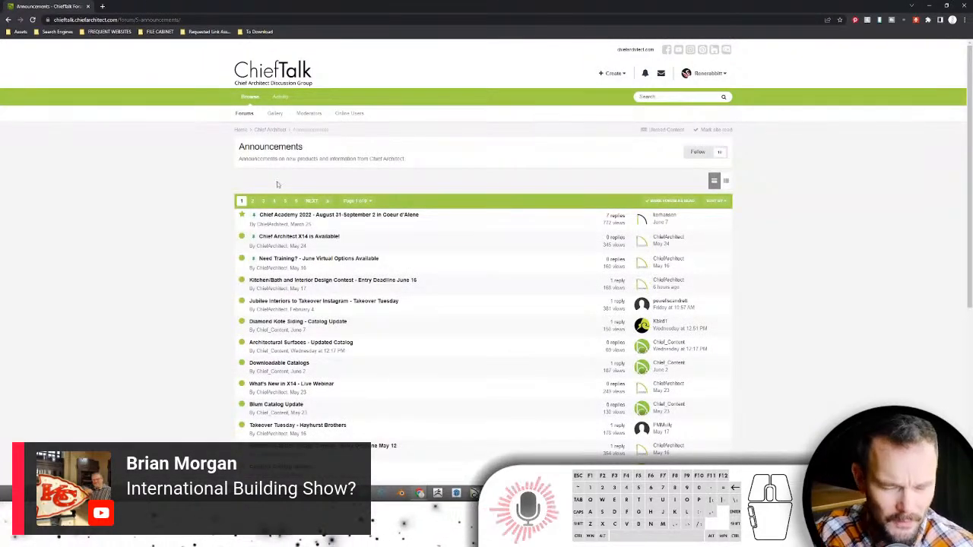
pyautogui.click(322, 215)
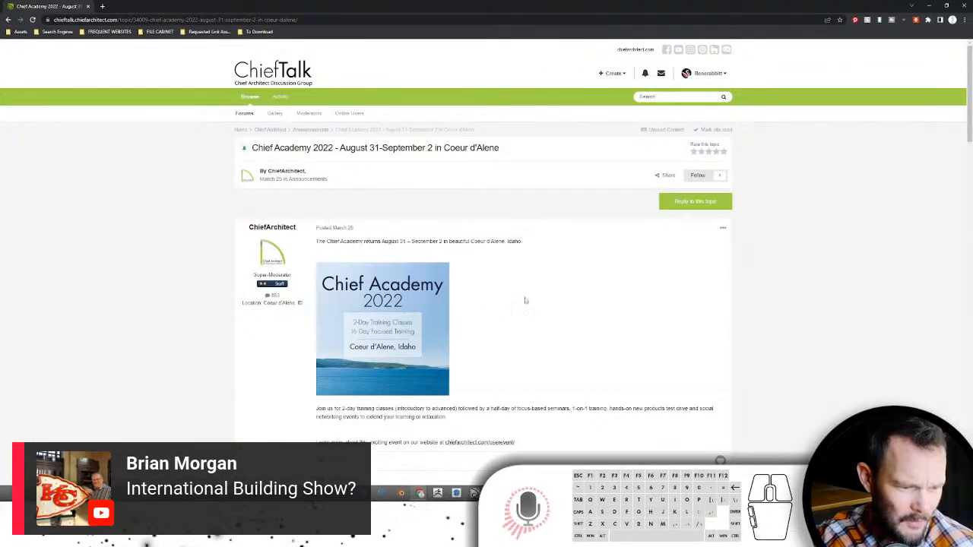
# - Copy the event link address from the Chief Academy 2022 announcement
pyautogui.scroll(-1, 561, 290)
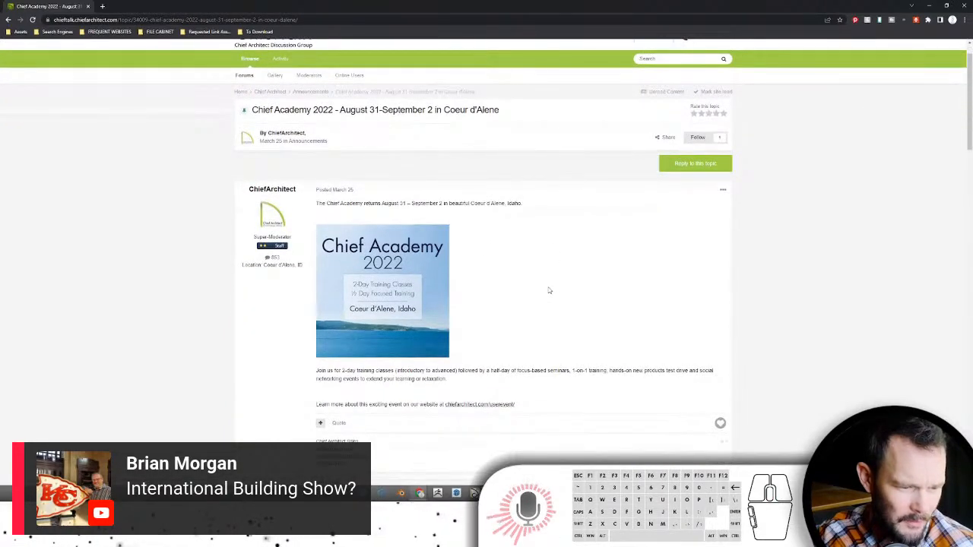
pyautogui.scroll(-1, 547, 289)
pyautogui.scroll(-1, 545, 287)
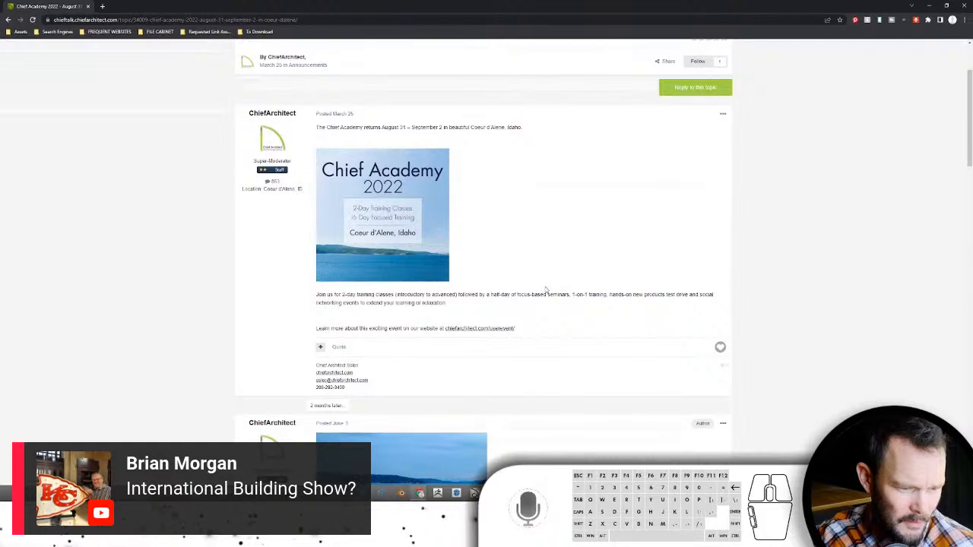
pyautogui.rightClick(477, 332)
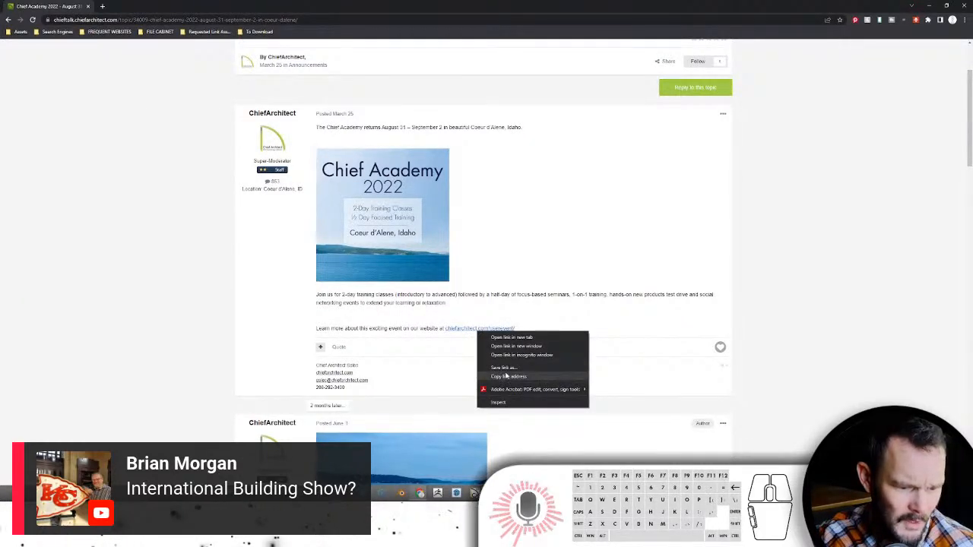
pyautogui.click(506, 375)
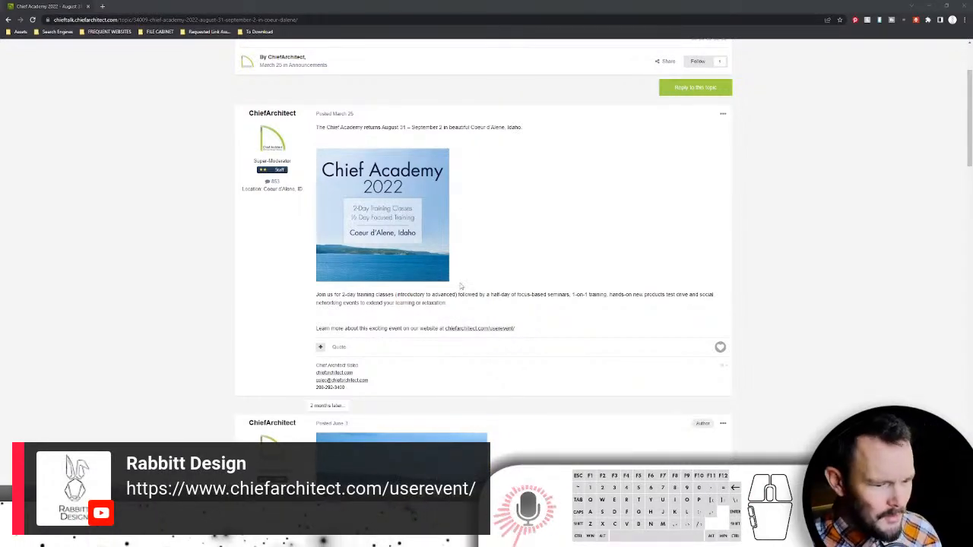
# - Read further down the thread, then minimize Chrome to bring Twinmotion back
pyautogui.scroll(-8, 460, 286)
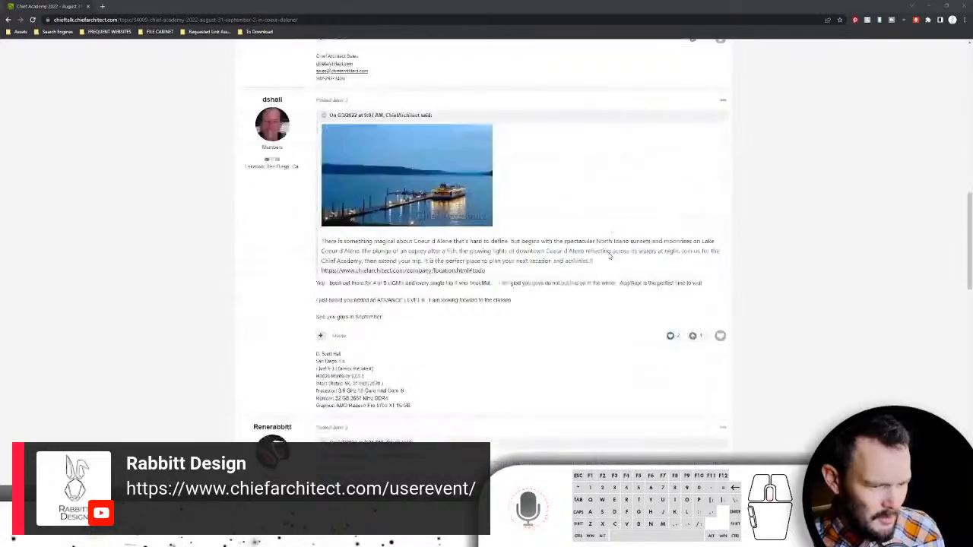
pyautogui.scroll(-10, 609, 256)
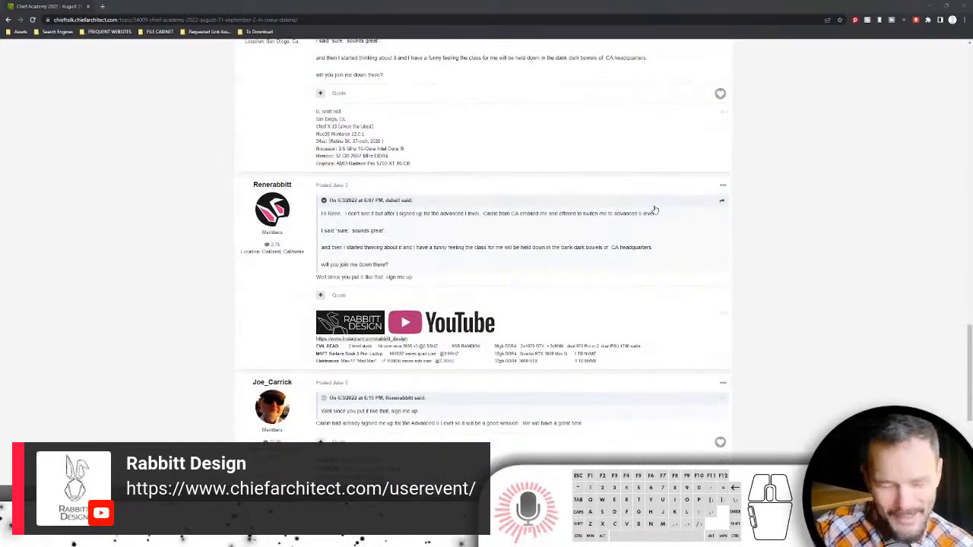
pyautogui.scroll(-2, 361, 306)
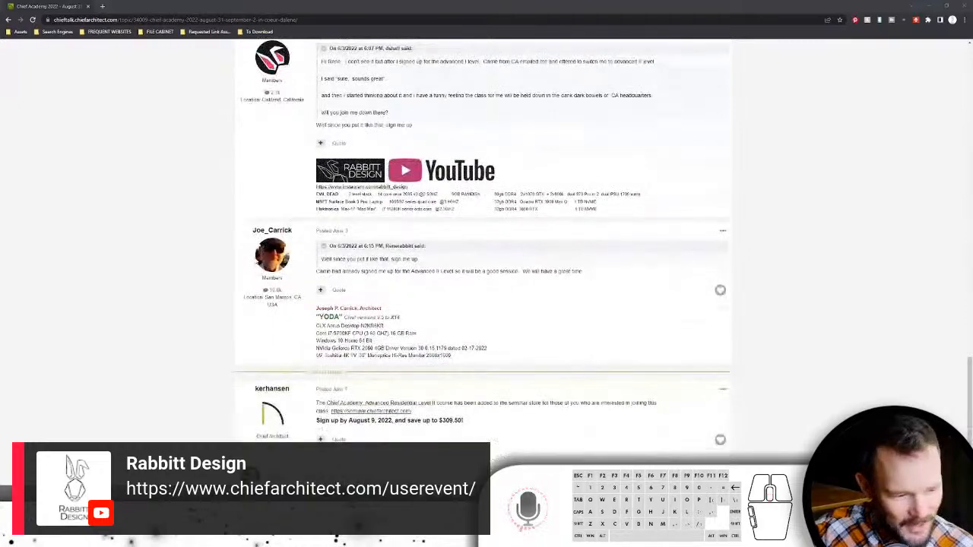
pyautogui.scroll(2, 259, 269)
pyautogui.scroll(4, 259, 269)
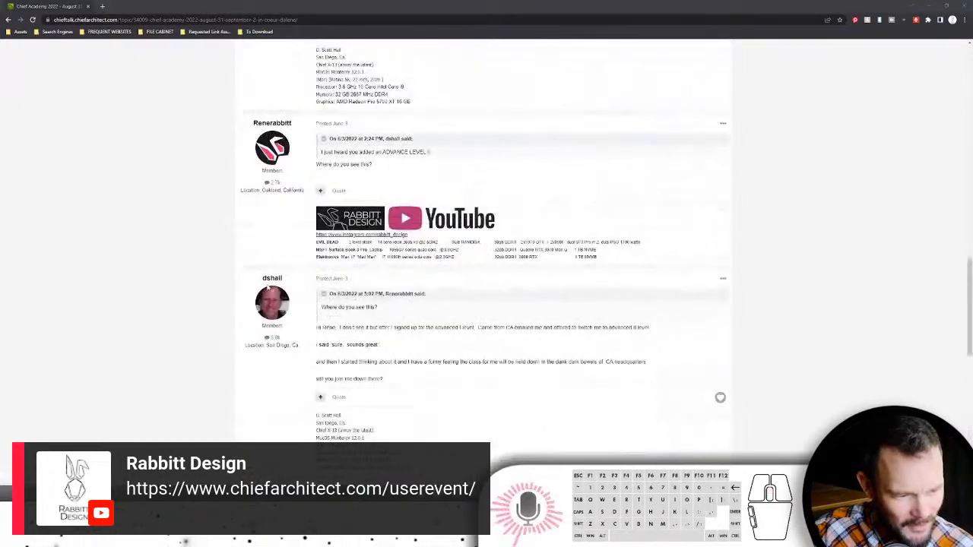
pyautogui.scroll(-1, 298, 332)
pyautogui.scroll(-3, 298, 333)
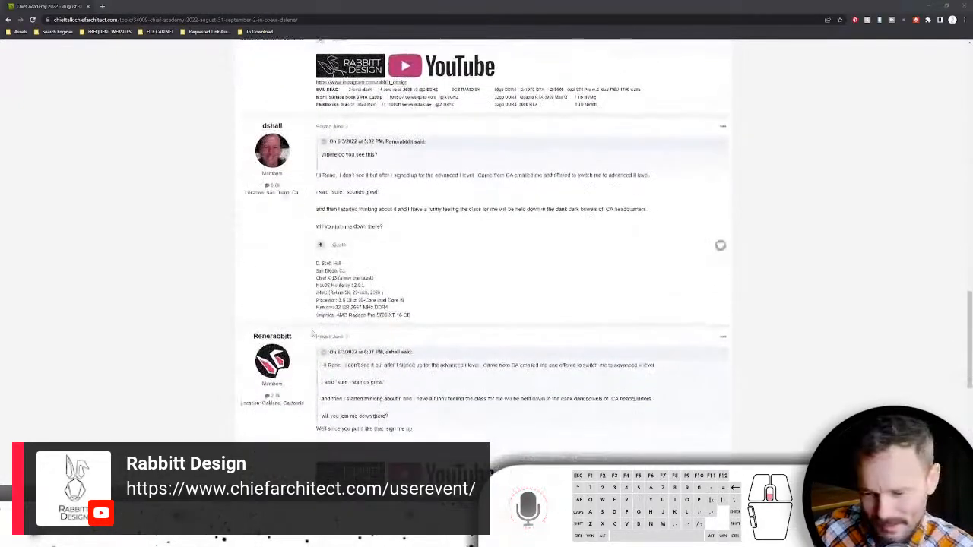
pyautogui.scroll(-4, 331, 327)
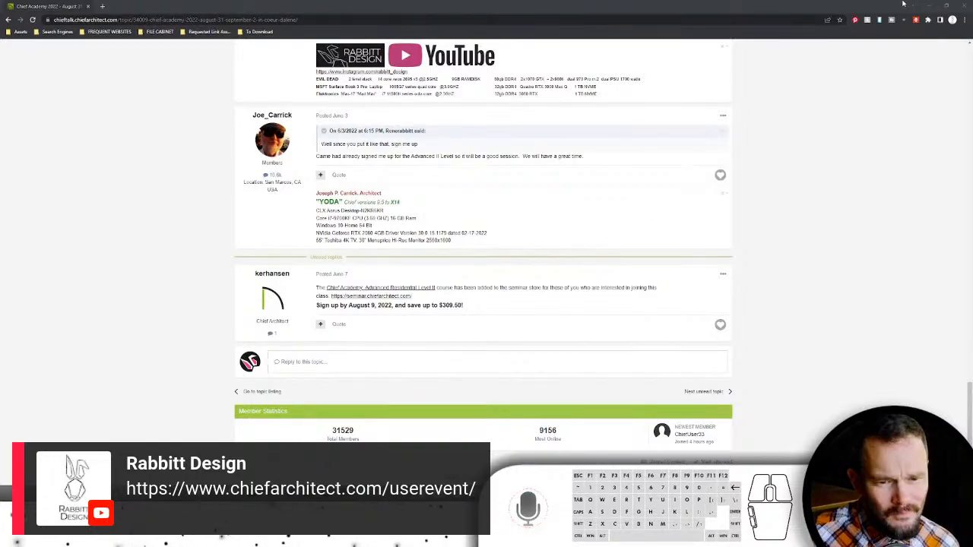
pyautogui.click(929, 6)
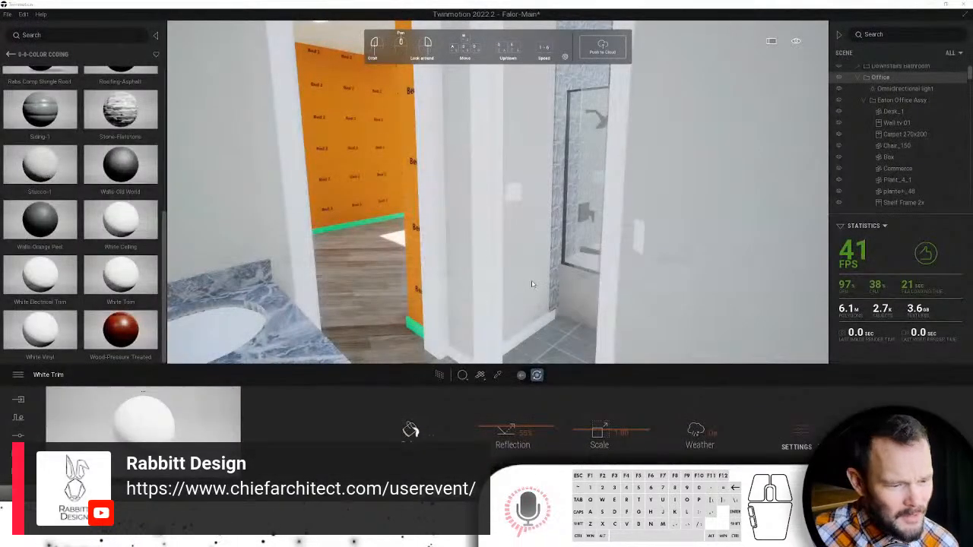